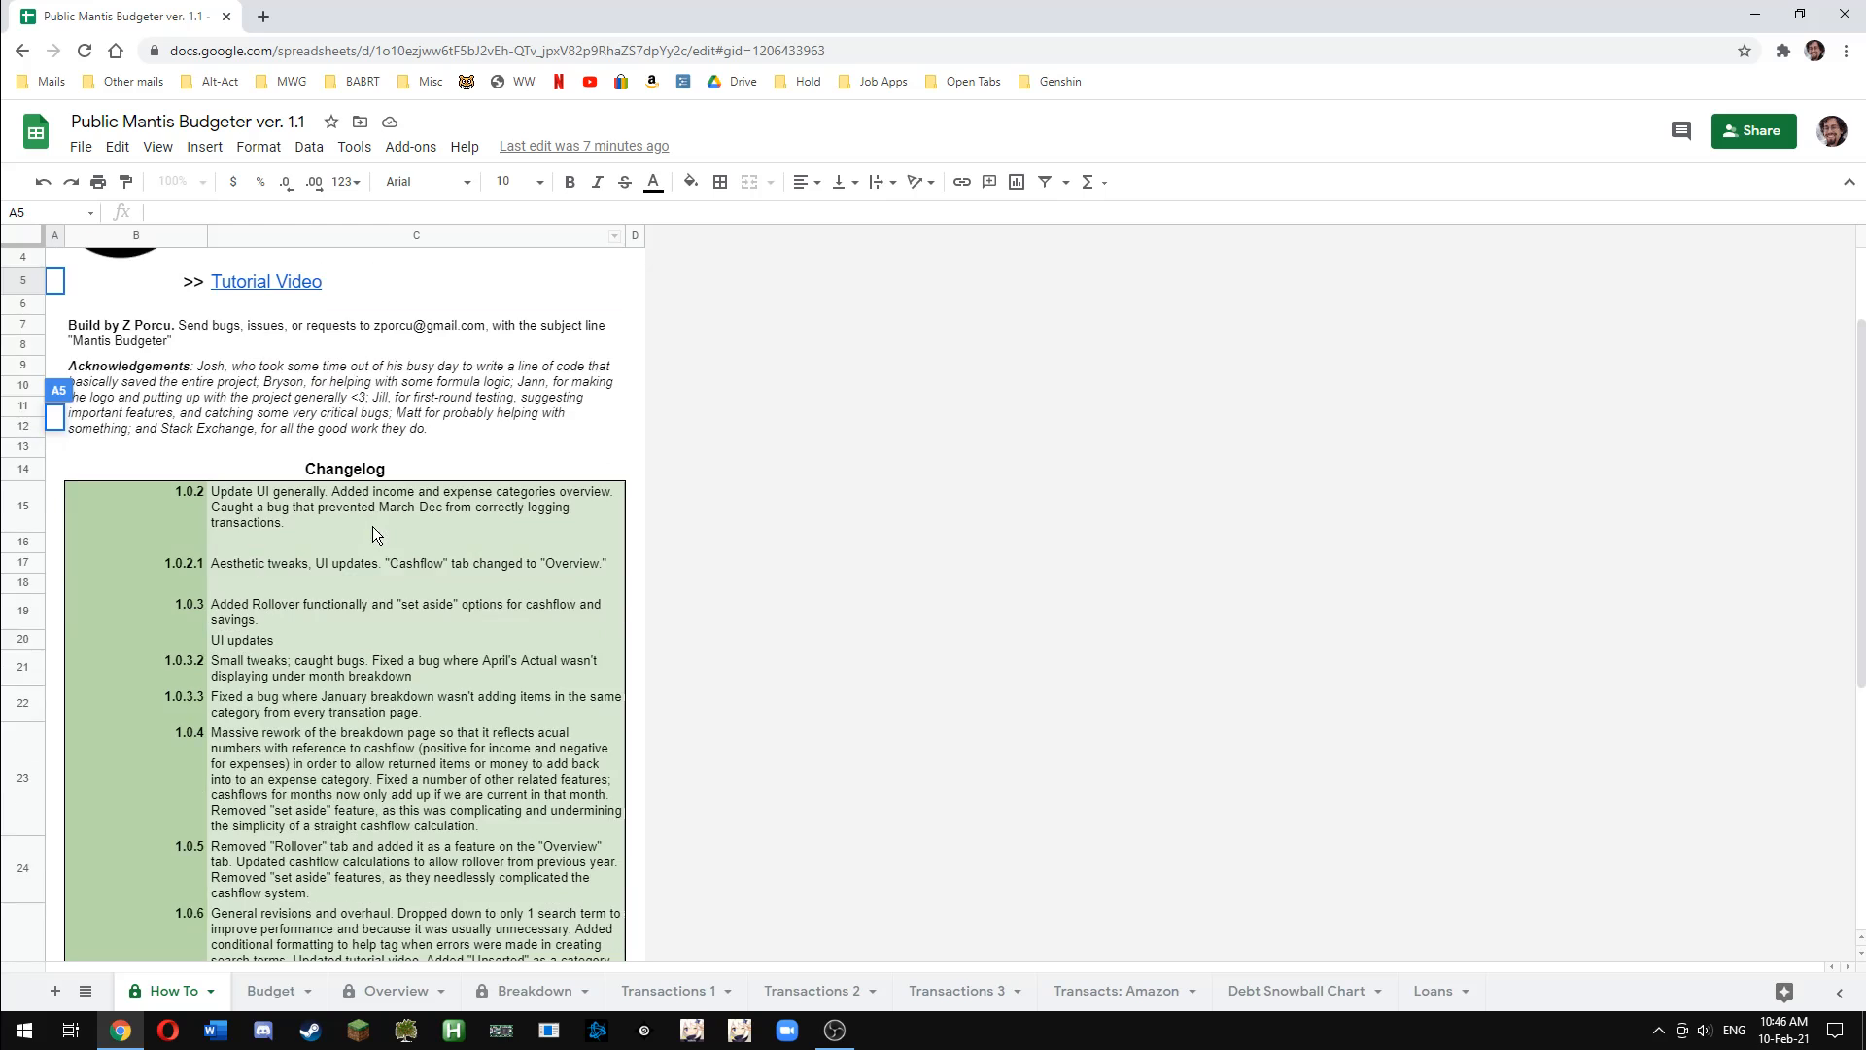
Review the introduction on the How To sheet and open the Budget sheet
scroll(359, 751, up, 2)
scroll(365, 751, up, 3)
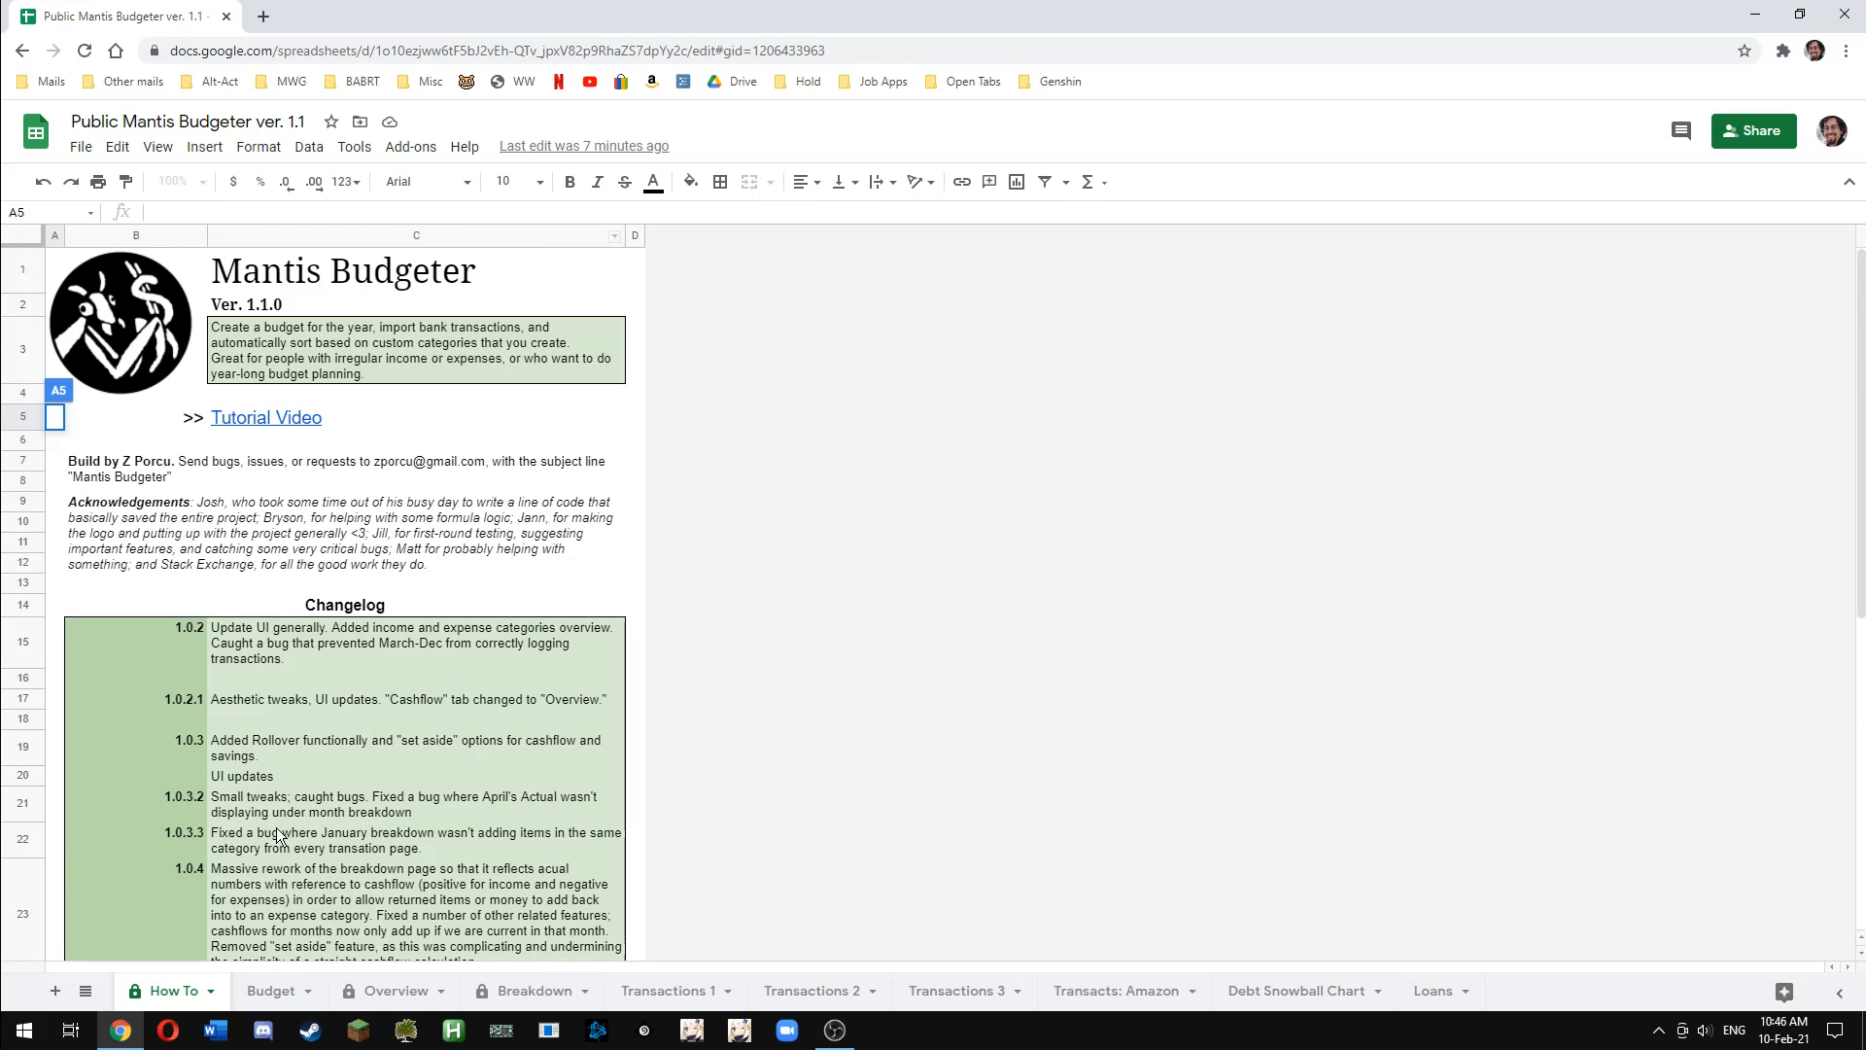
click(270, 990)
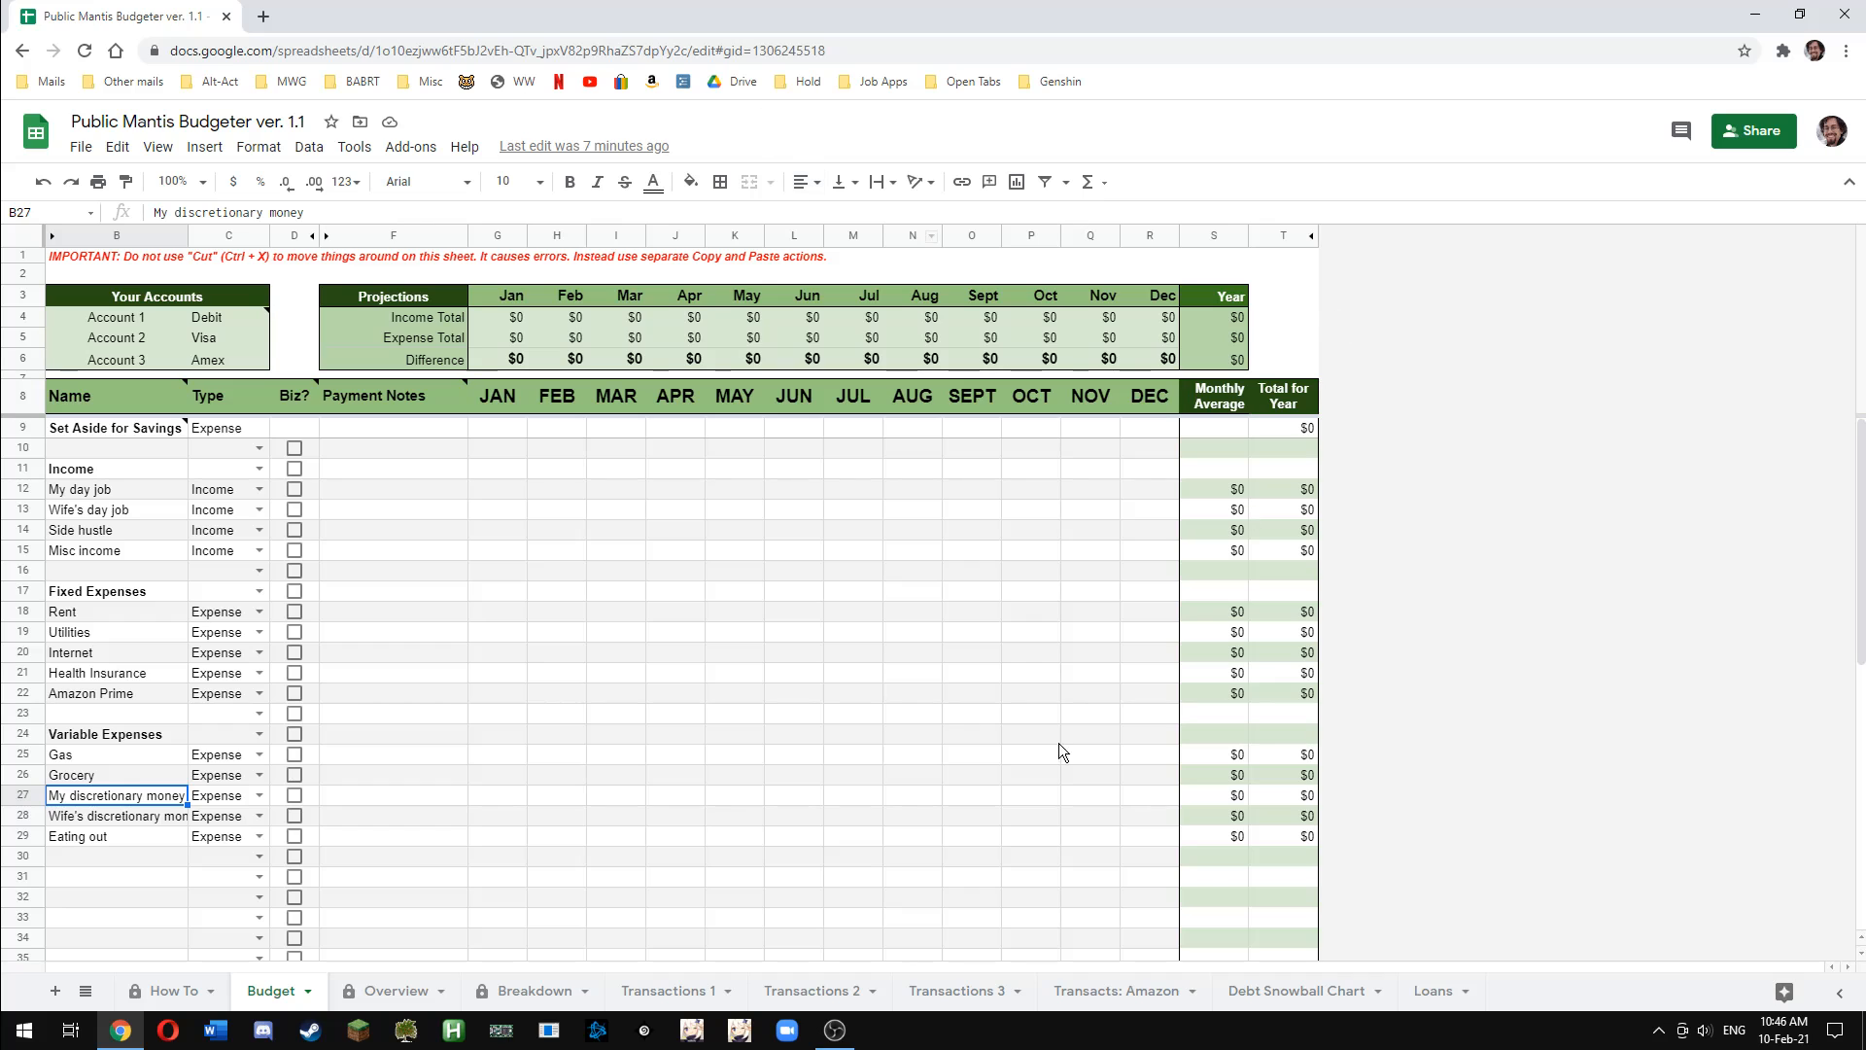
click(171, 990)
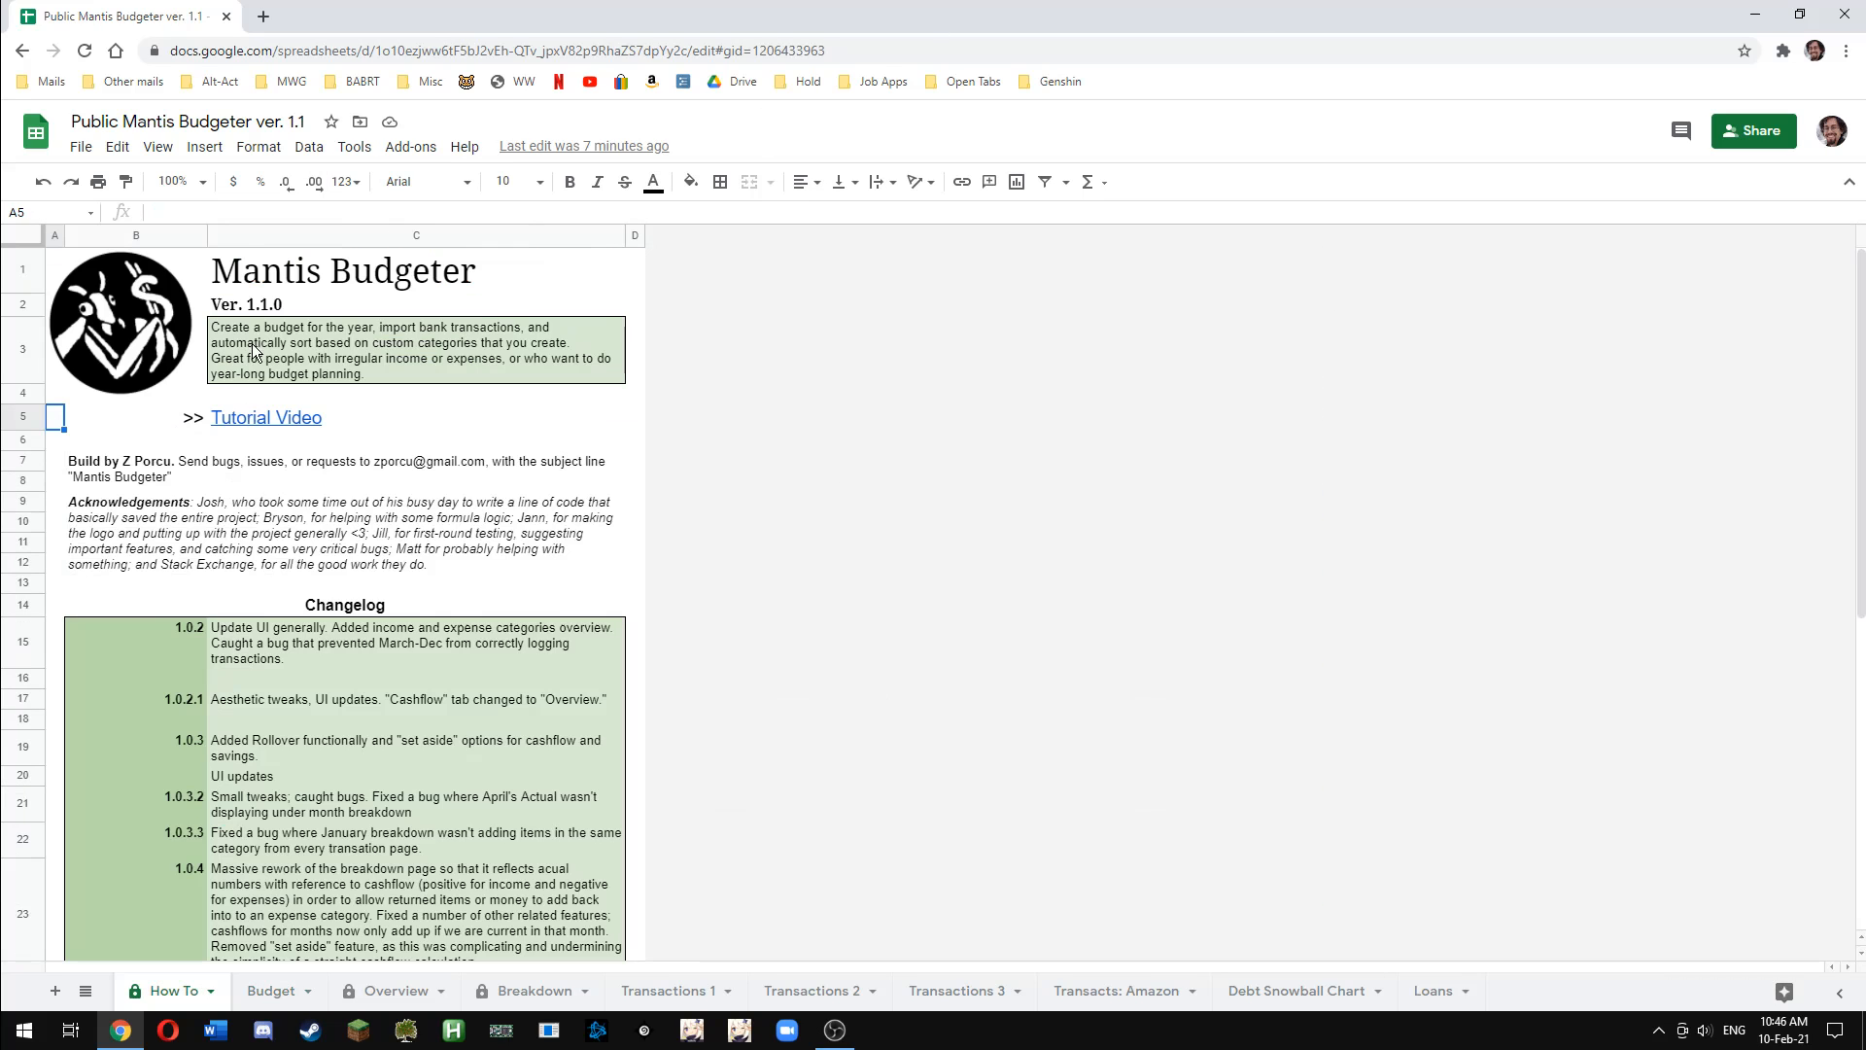
click(270, 991)
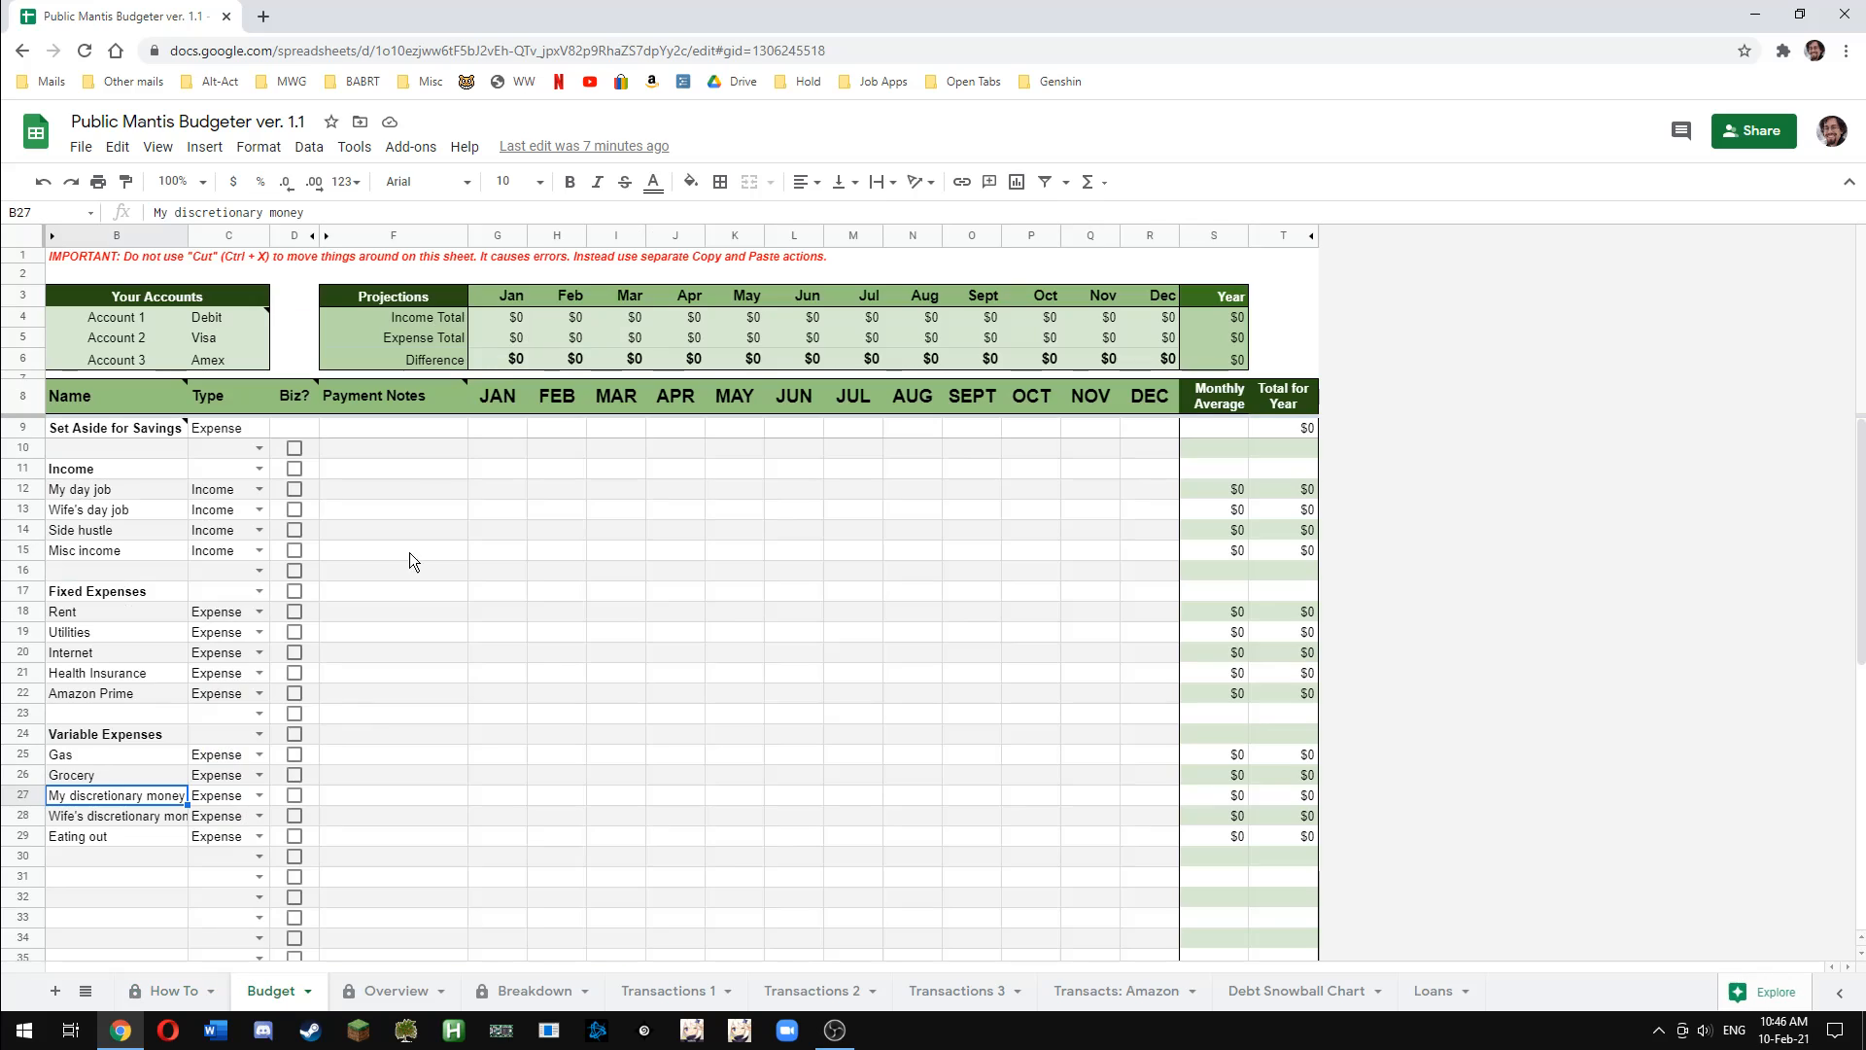
Examine the three account names and the note on the Name column heading in the Budget sheet
click(520, 470)
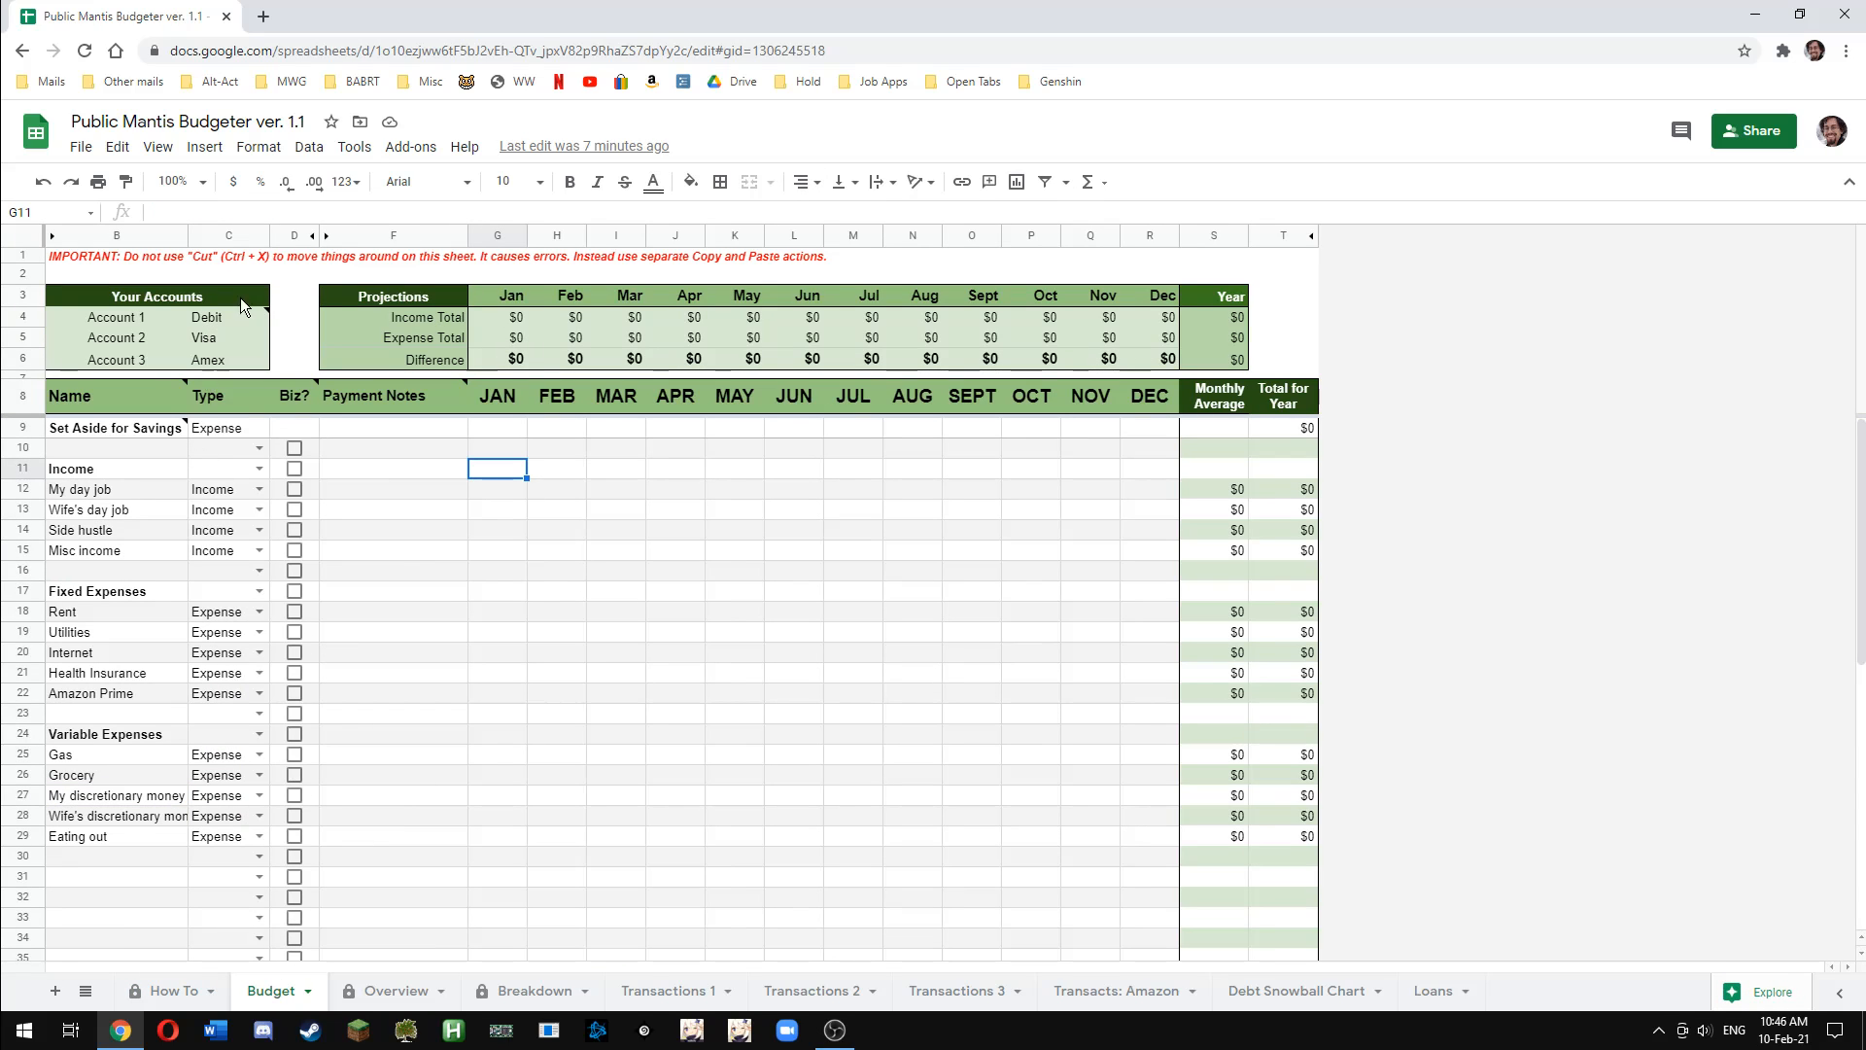
click(218, 321)
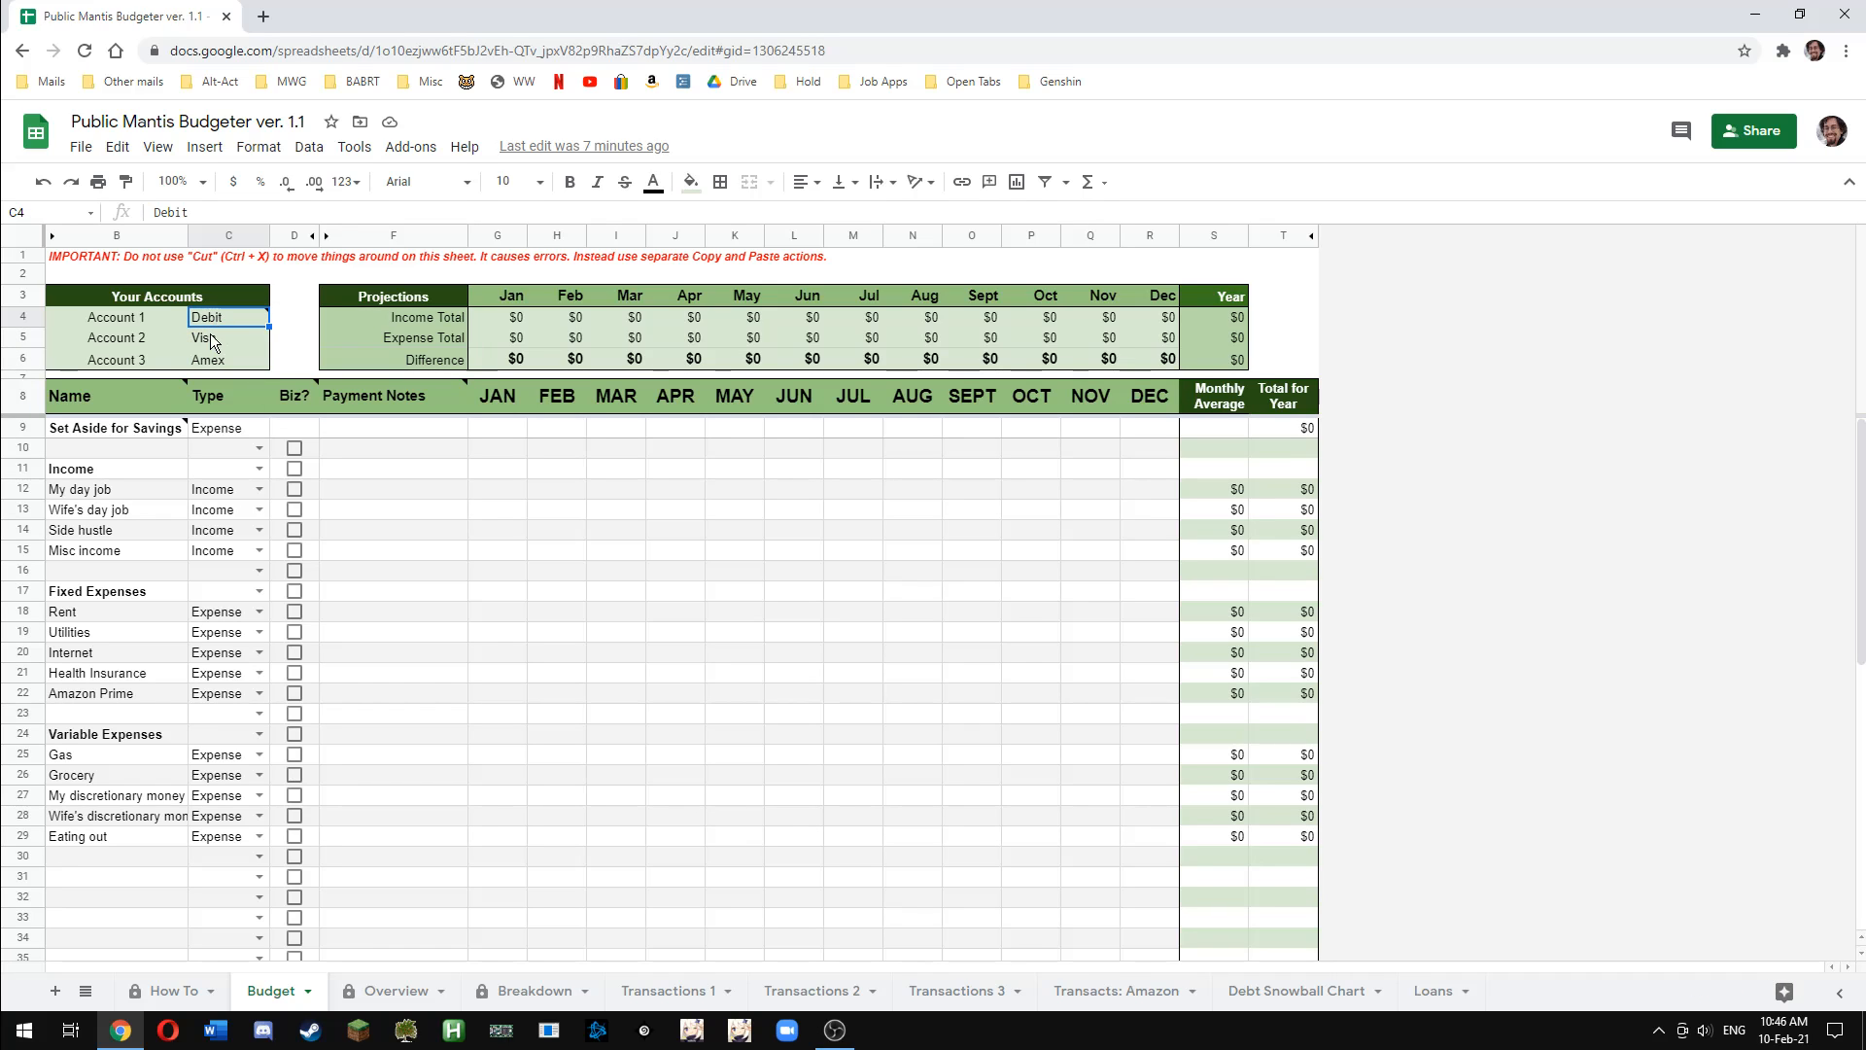
key(Down)
key(Down)
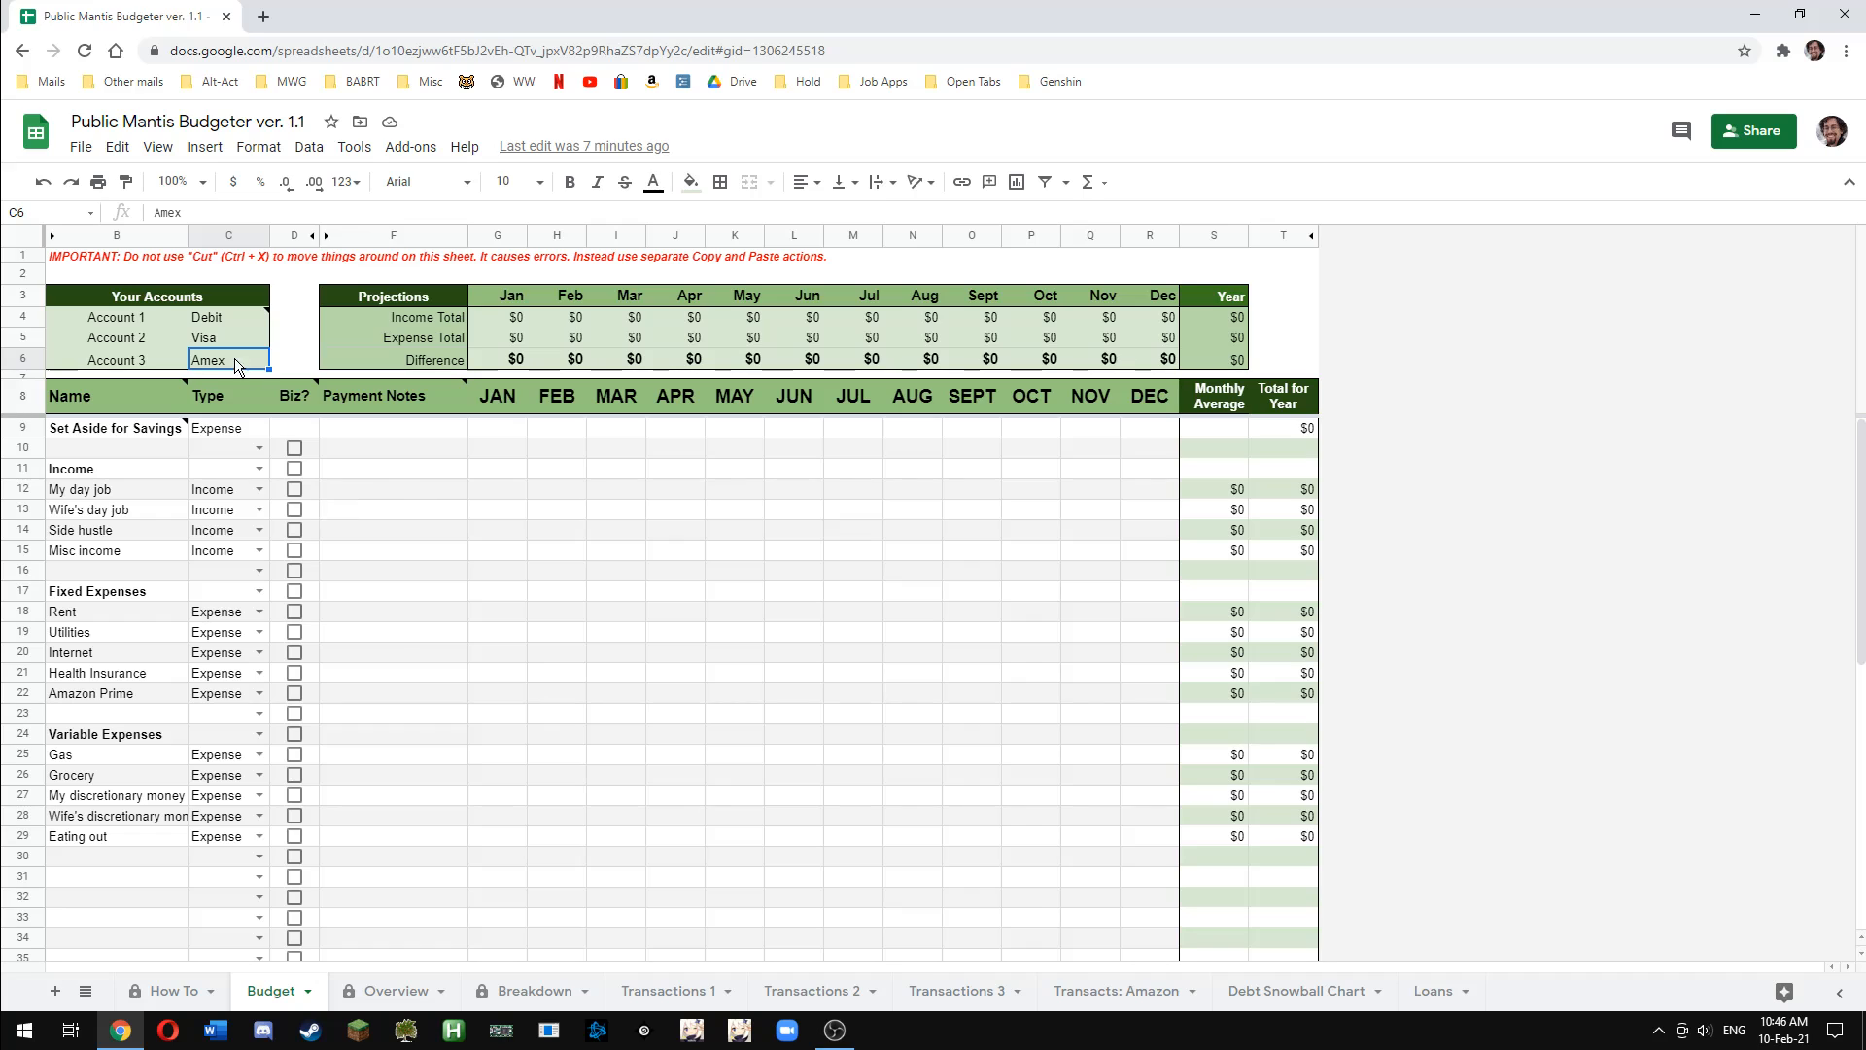
mouse_move(188, 385)
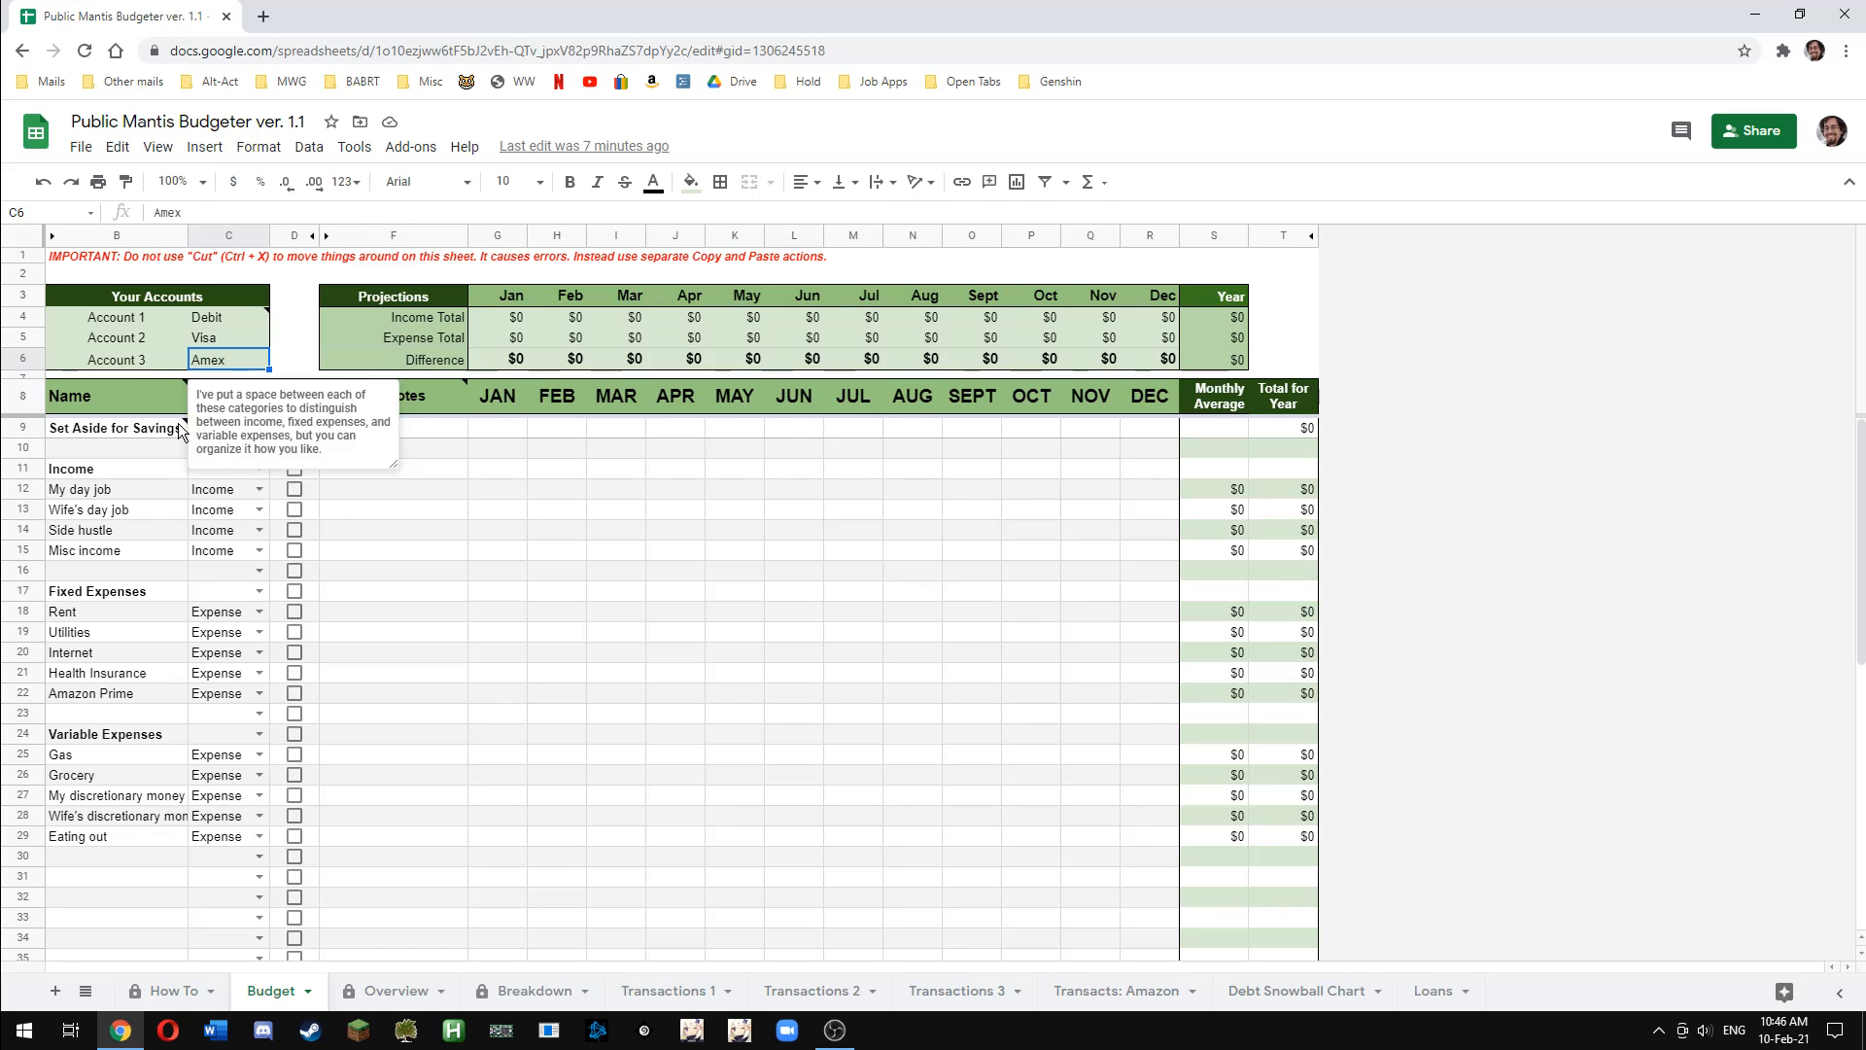
click(357, 571)
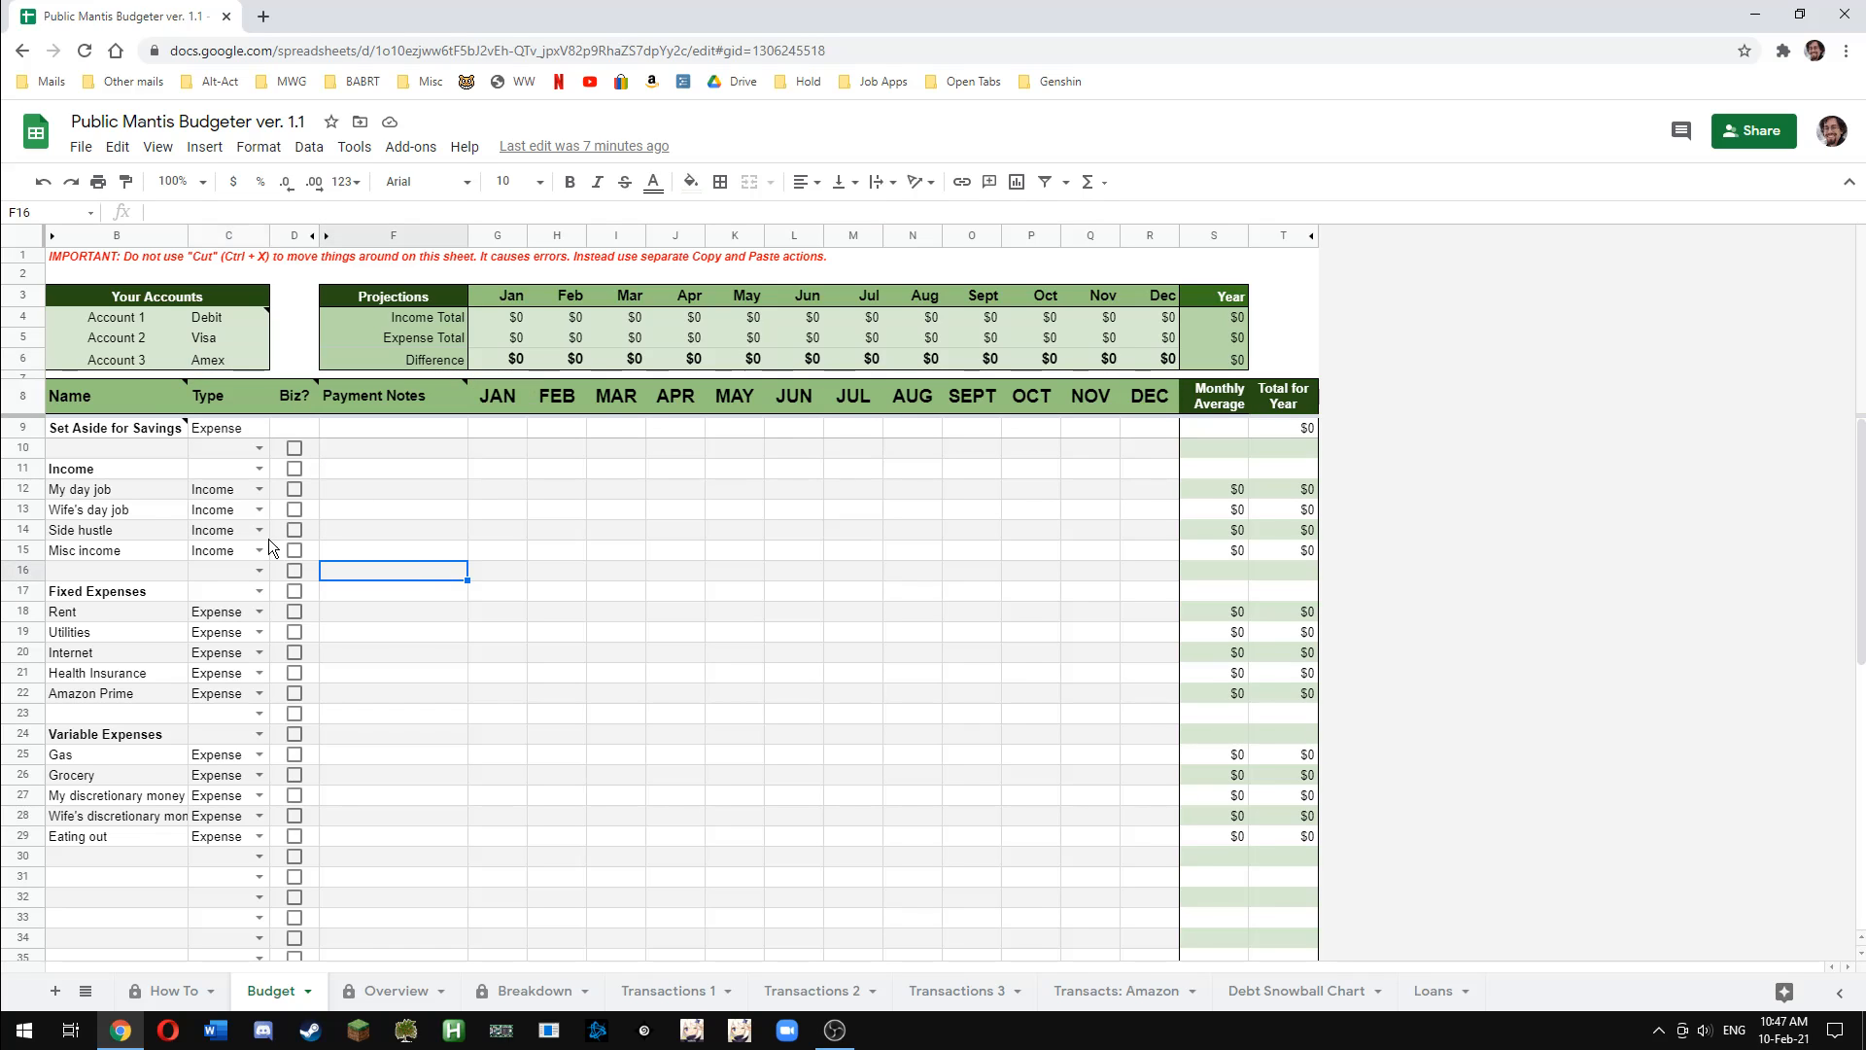
Examine the Set Aside for Savings row and the Income, Fixed Expenses and Variable Expenses category groups
drag(95, 430, 256, 429)
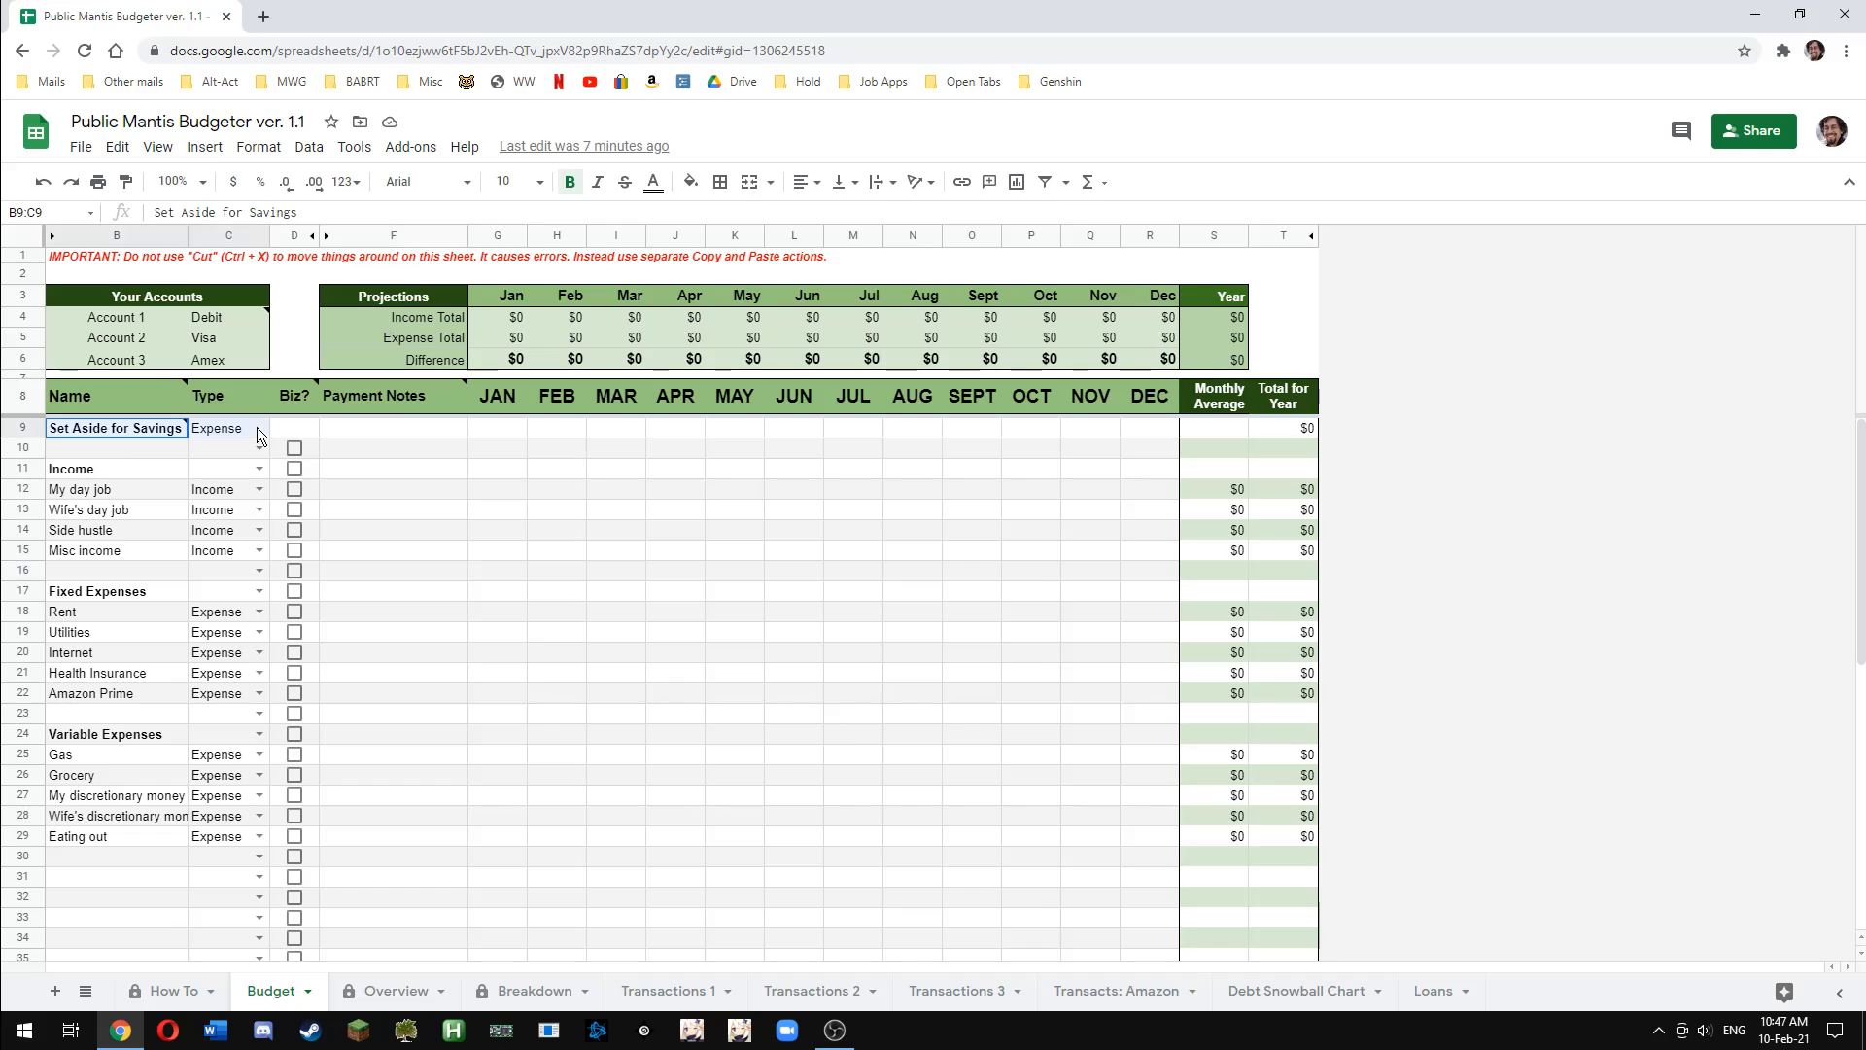
click(408, 453)
drag(114, 471, 114, 912)
click(116, 919)
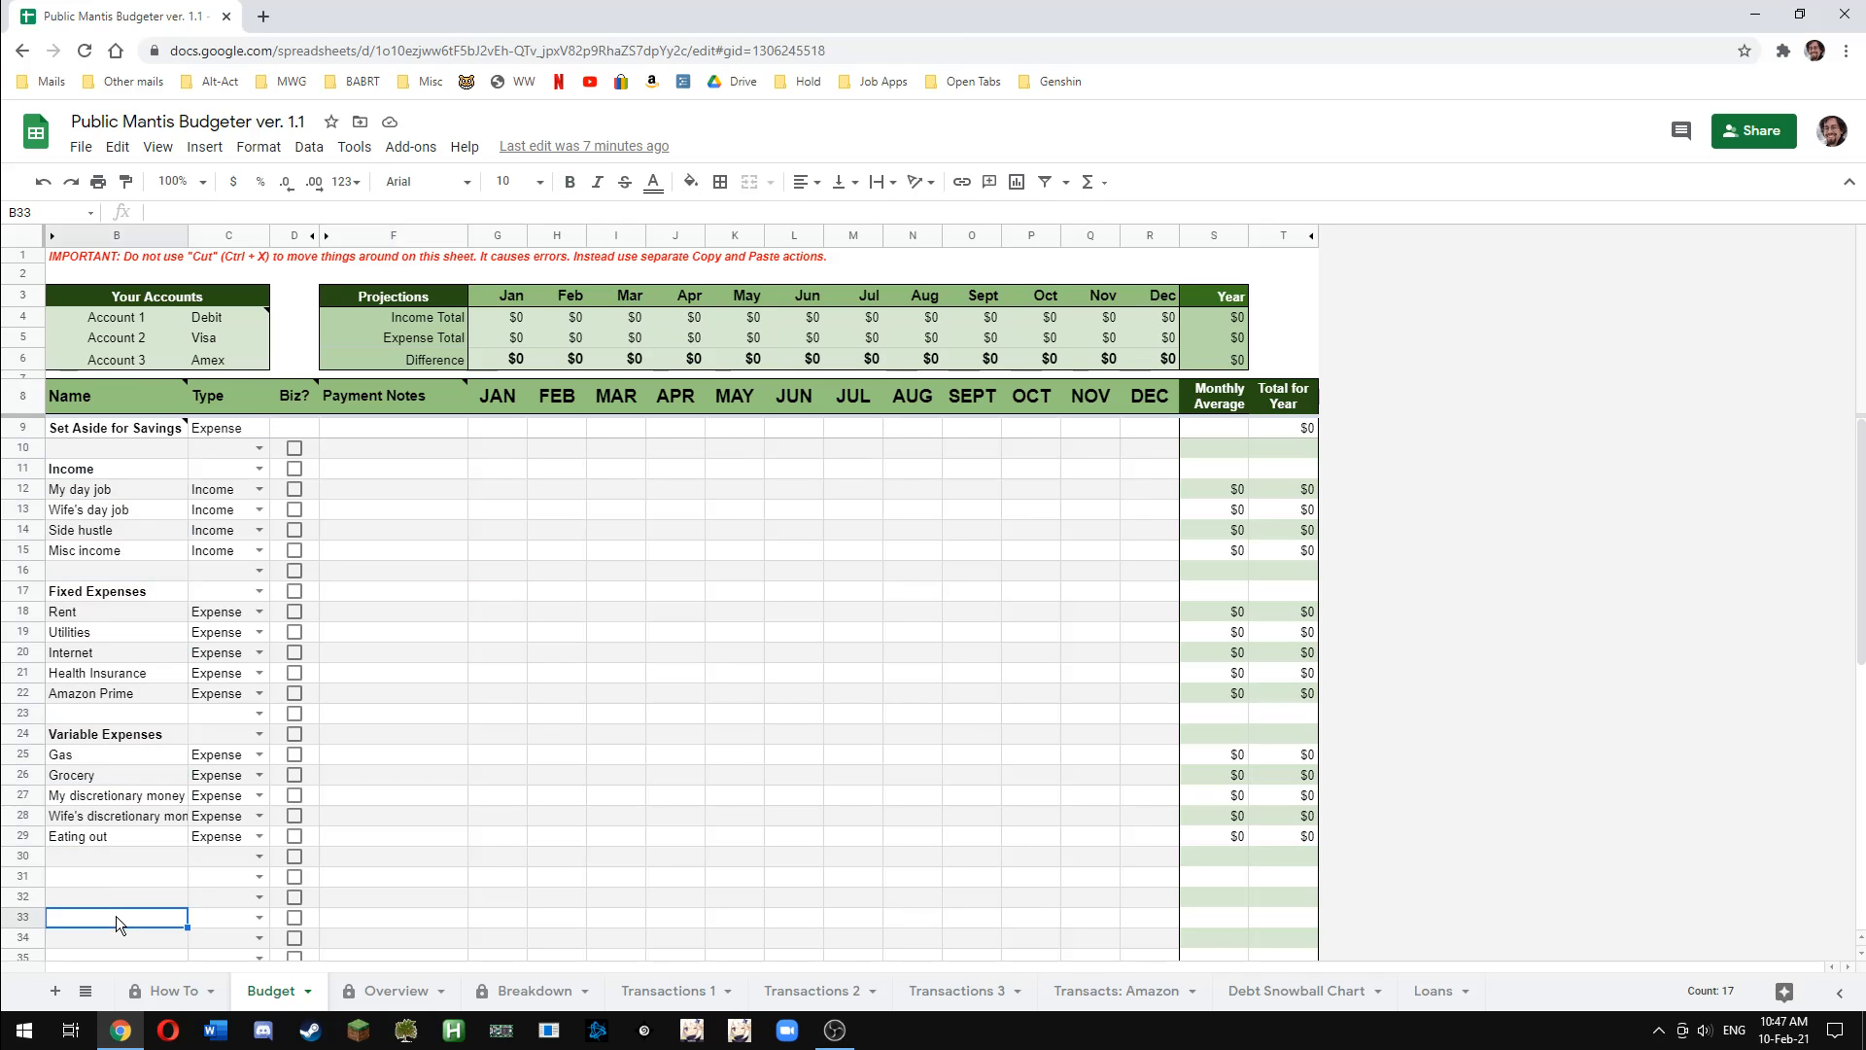
click(84, 470)
click(101, 593)
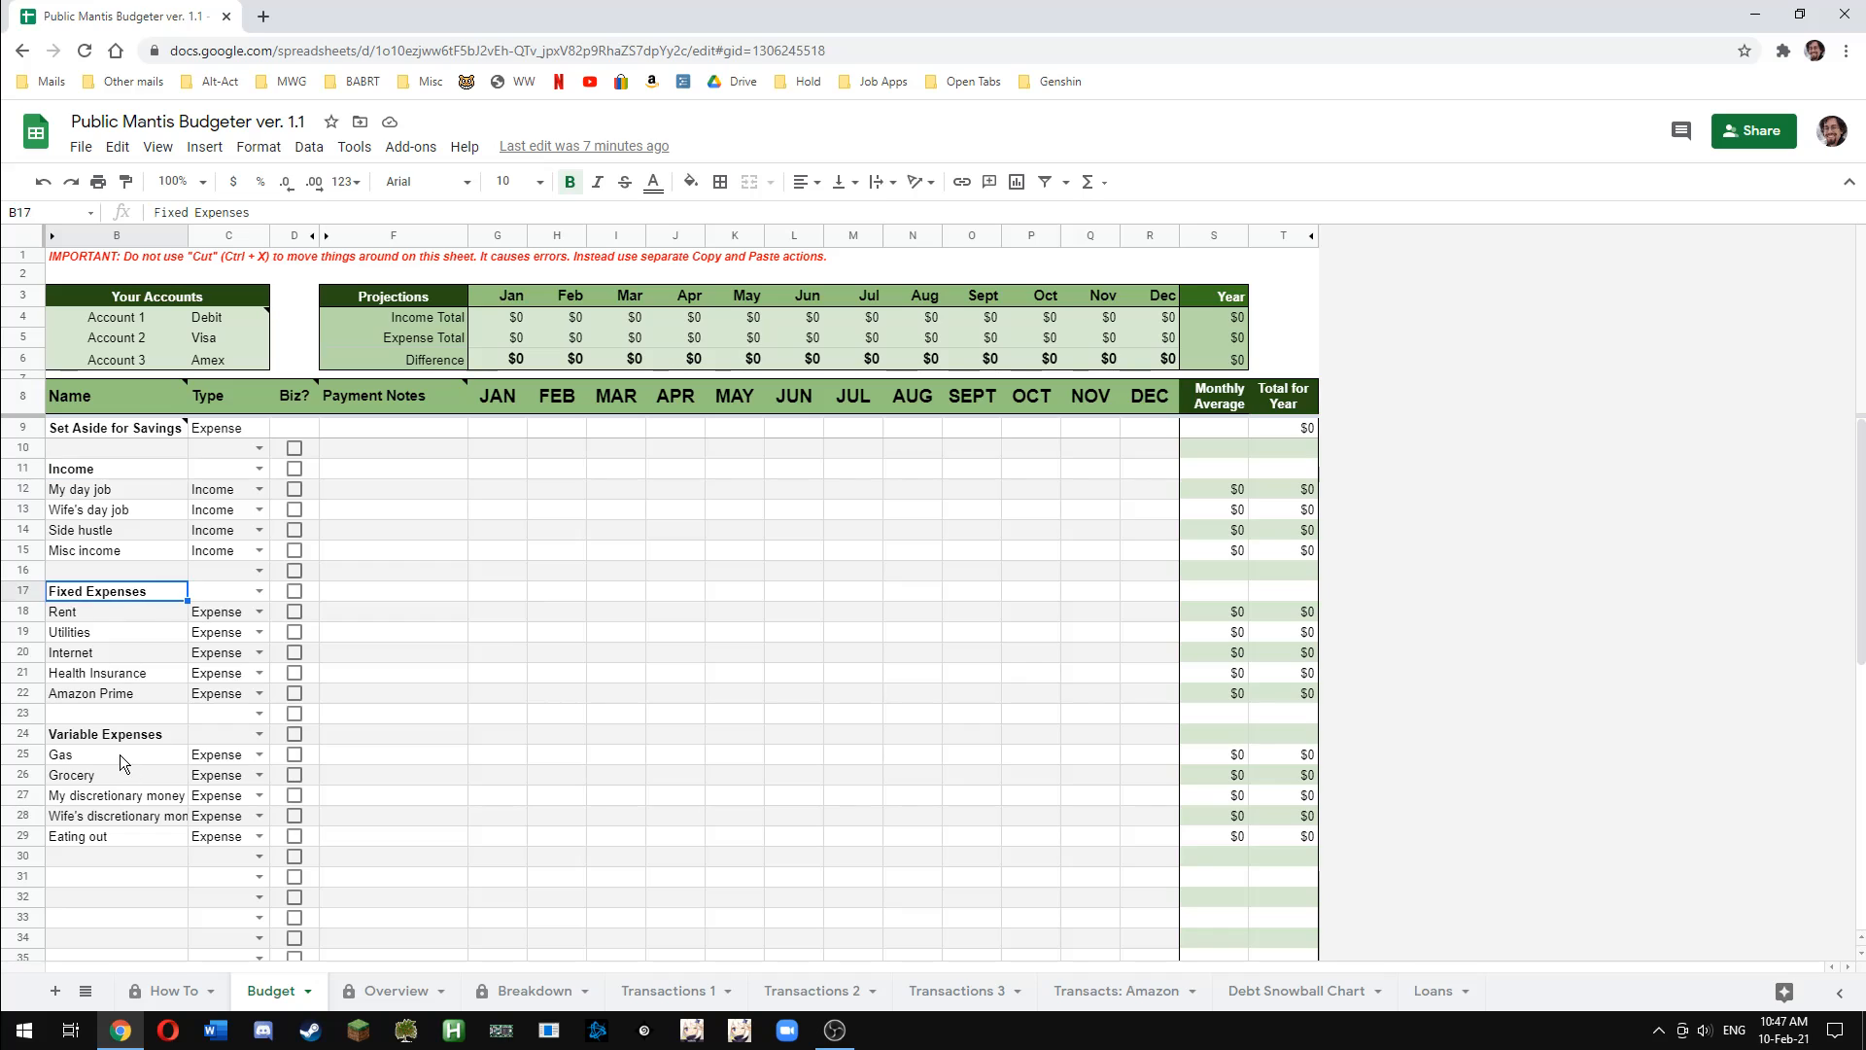
click(120, 735)
click(107, 875)
click(103, 738)
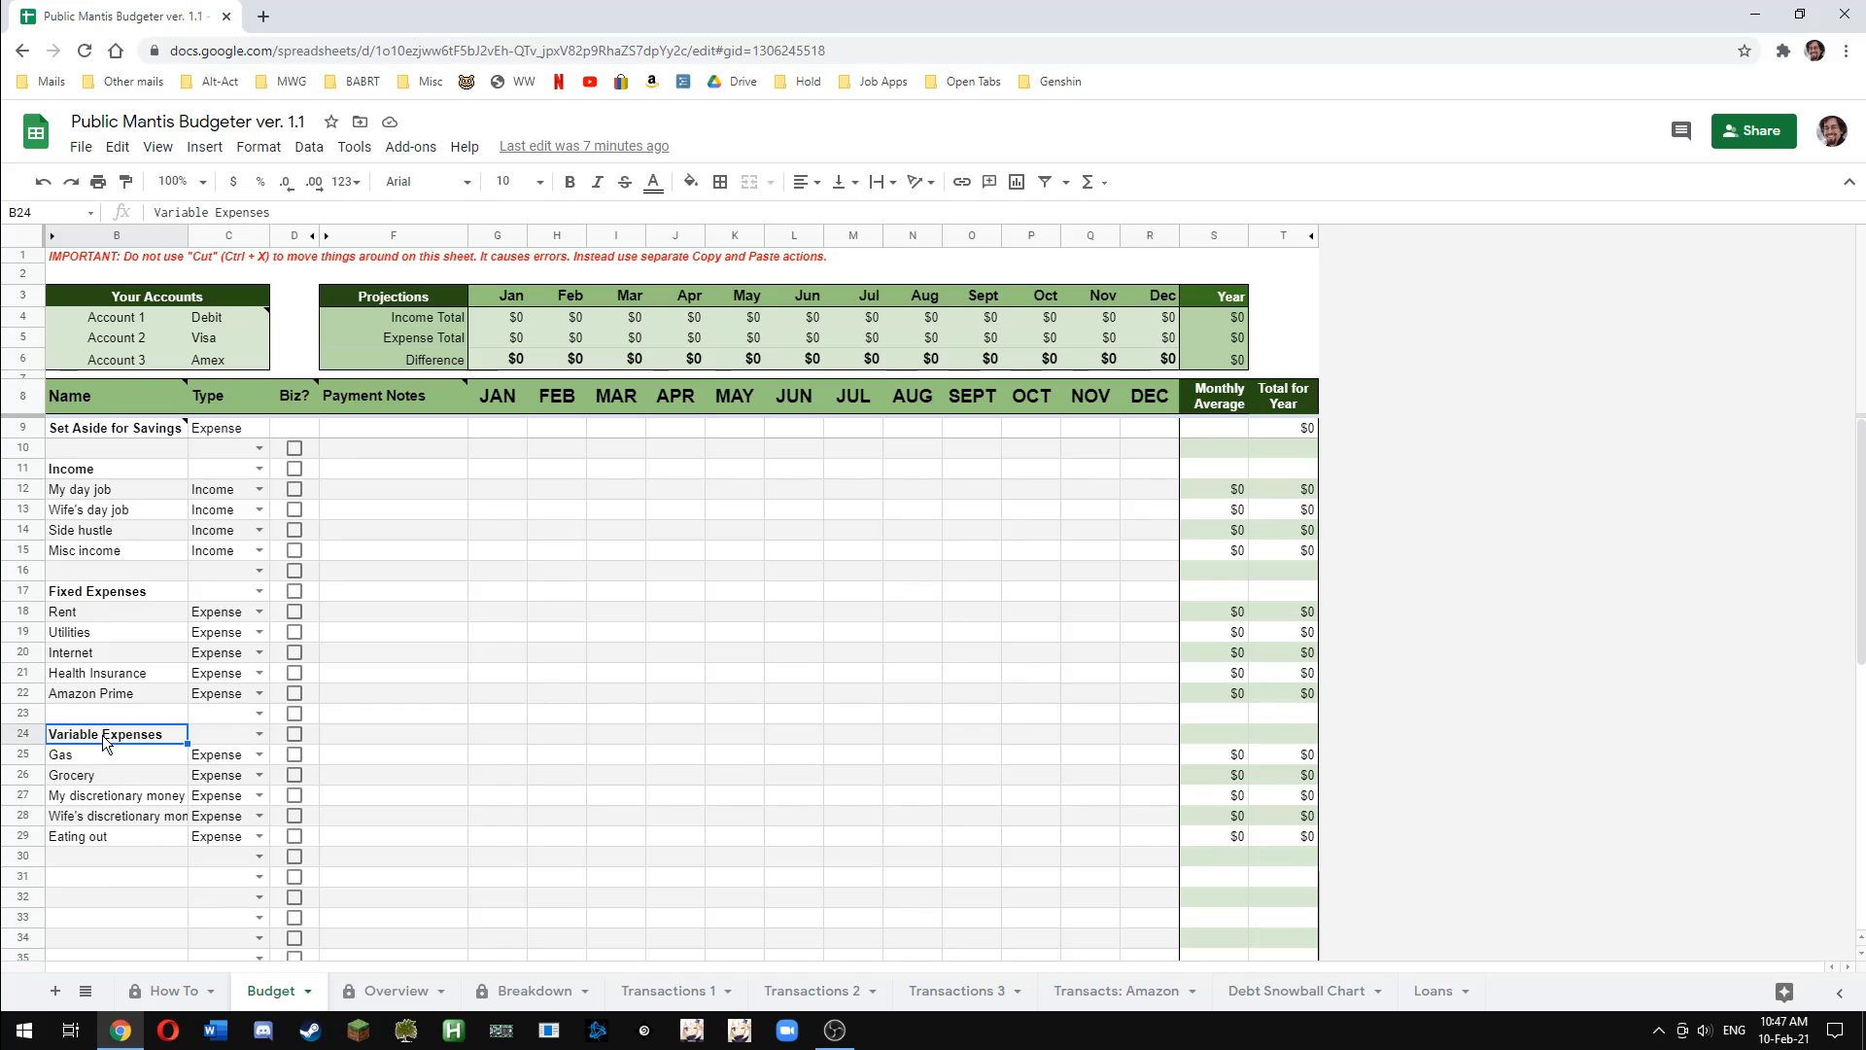
Try removing the bold formatting and the text of the Variable Expenses heading, and restore both
key(ctrl+b)
click(114, 837)
click(111, 736)
key(Delete)
key(ctrl+z)
key(ctrl+b)
click(126, 885)
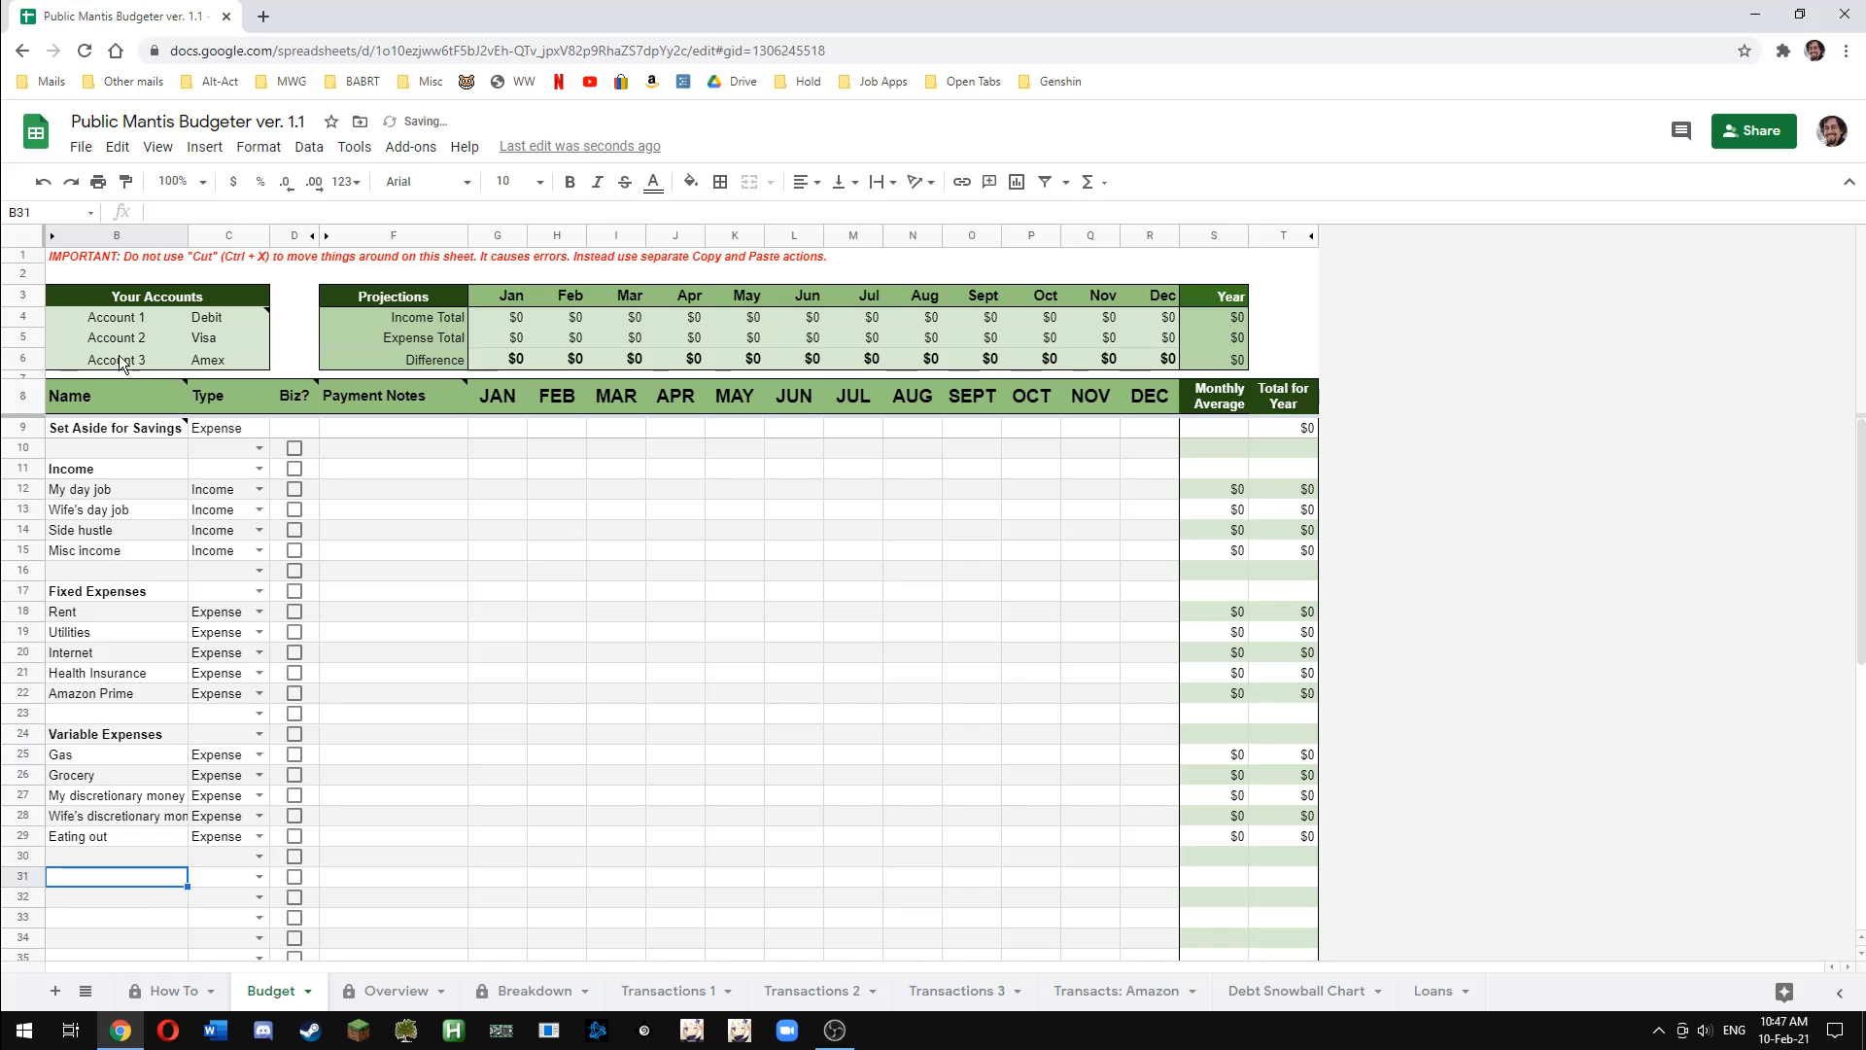
Check the category names and the available type options for My day job without changing the type
drag(68, 489, 102, 756)
double_click(242, 491)
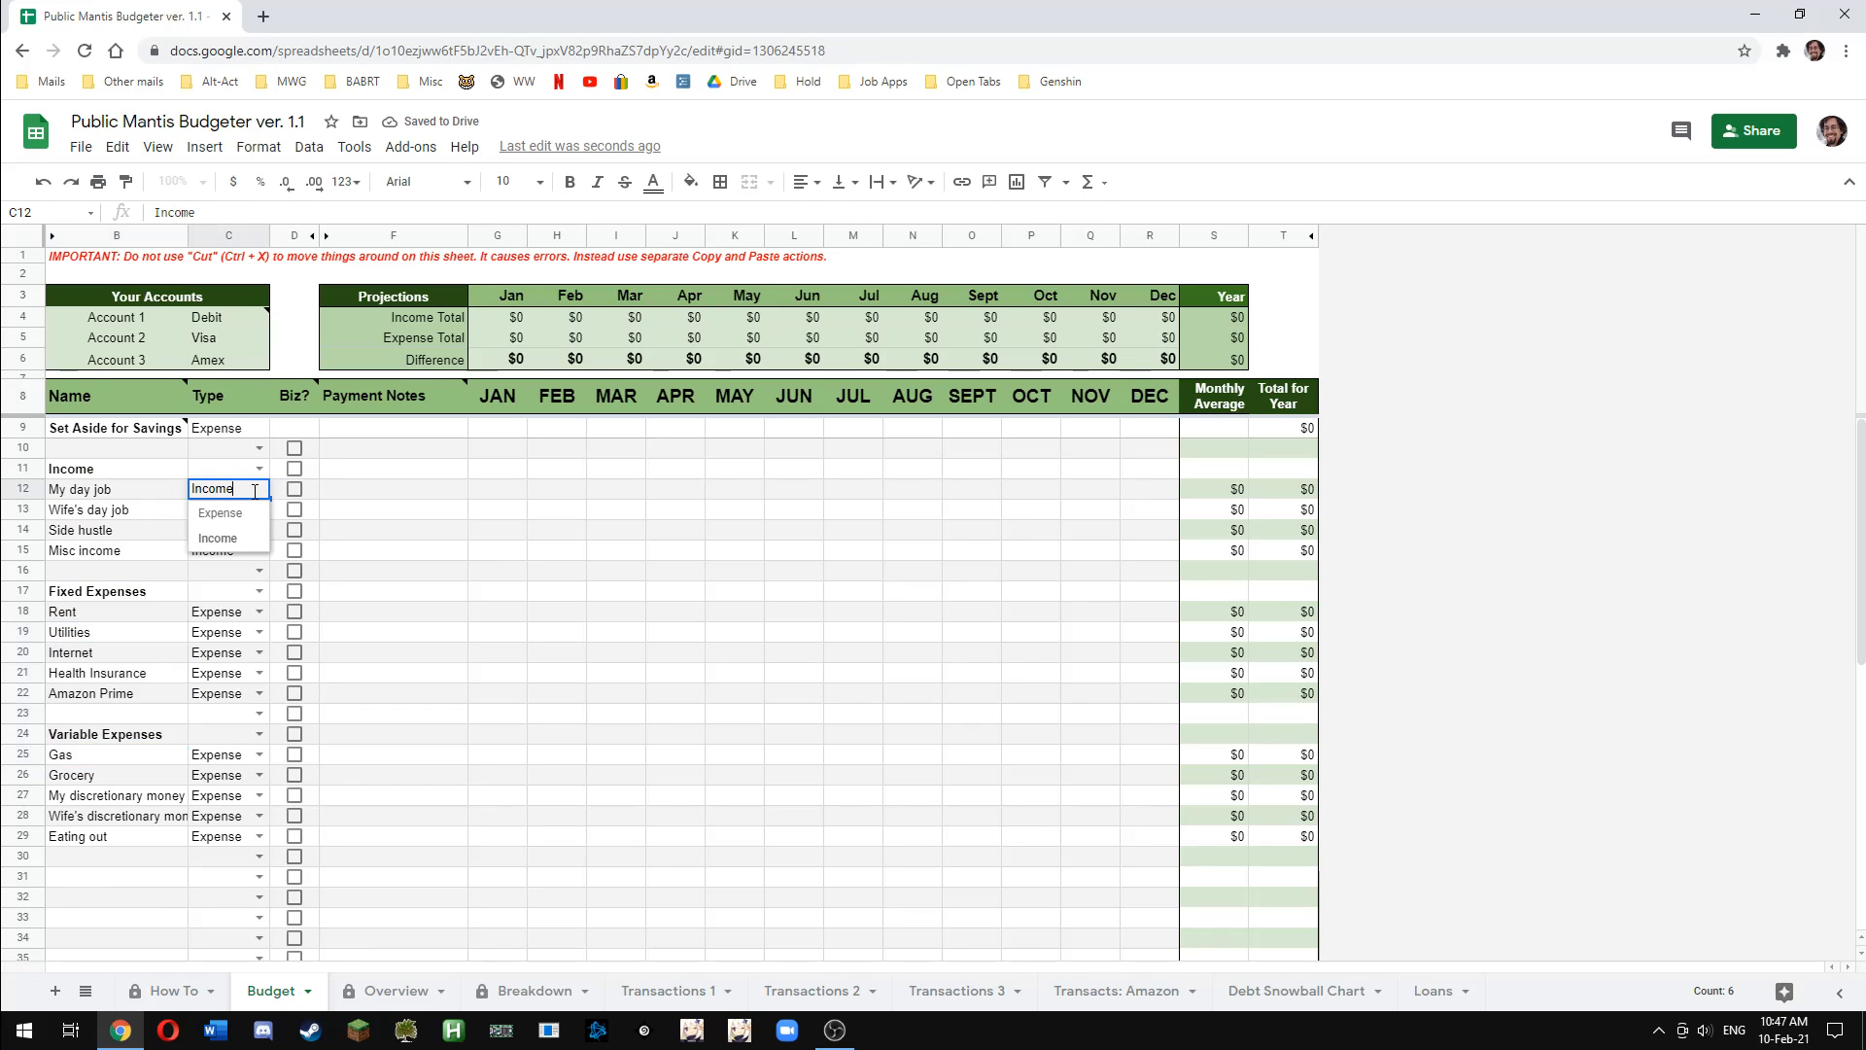
key(Escape)
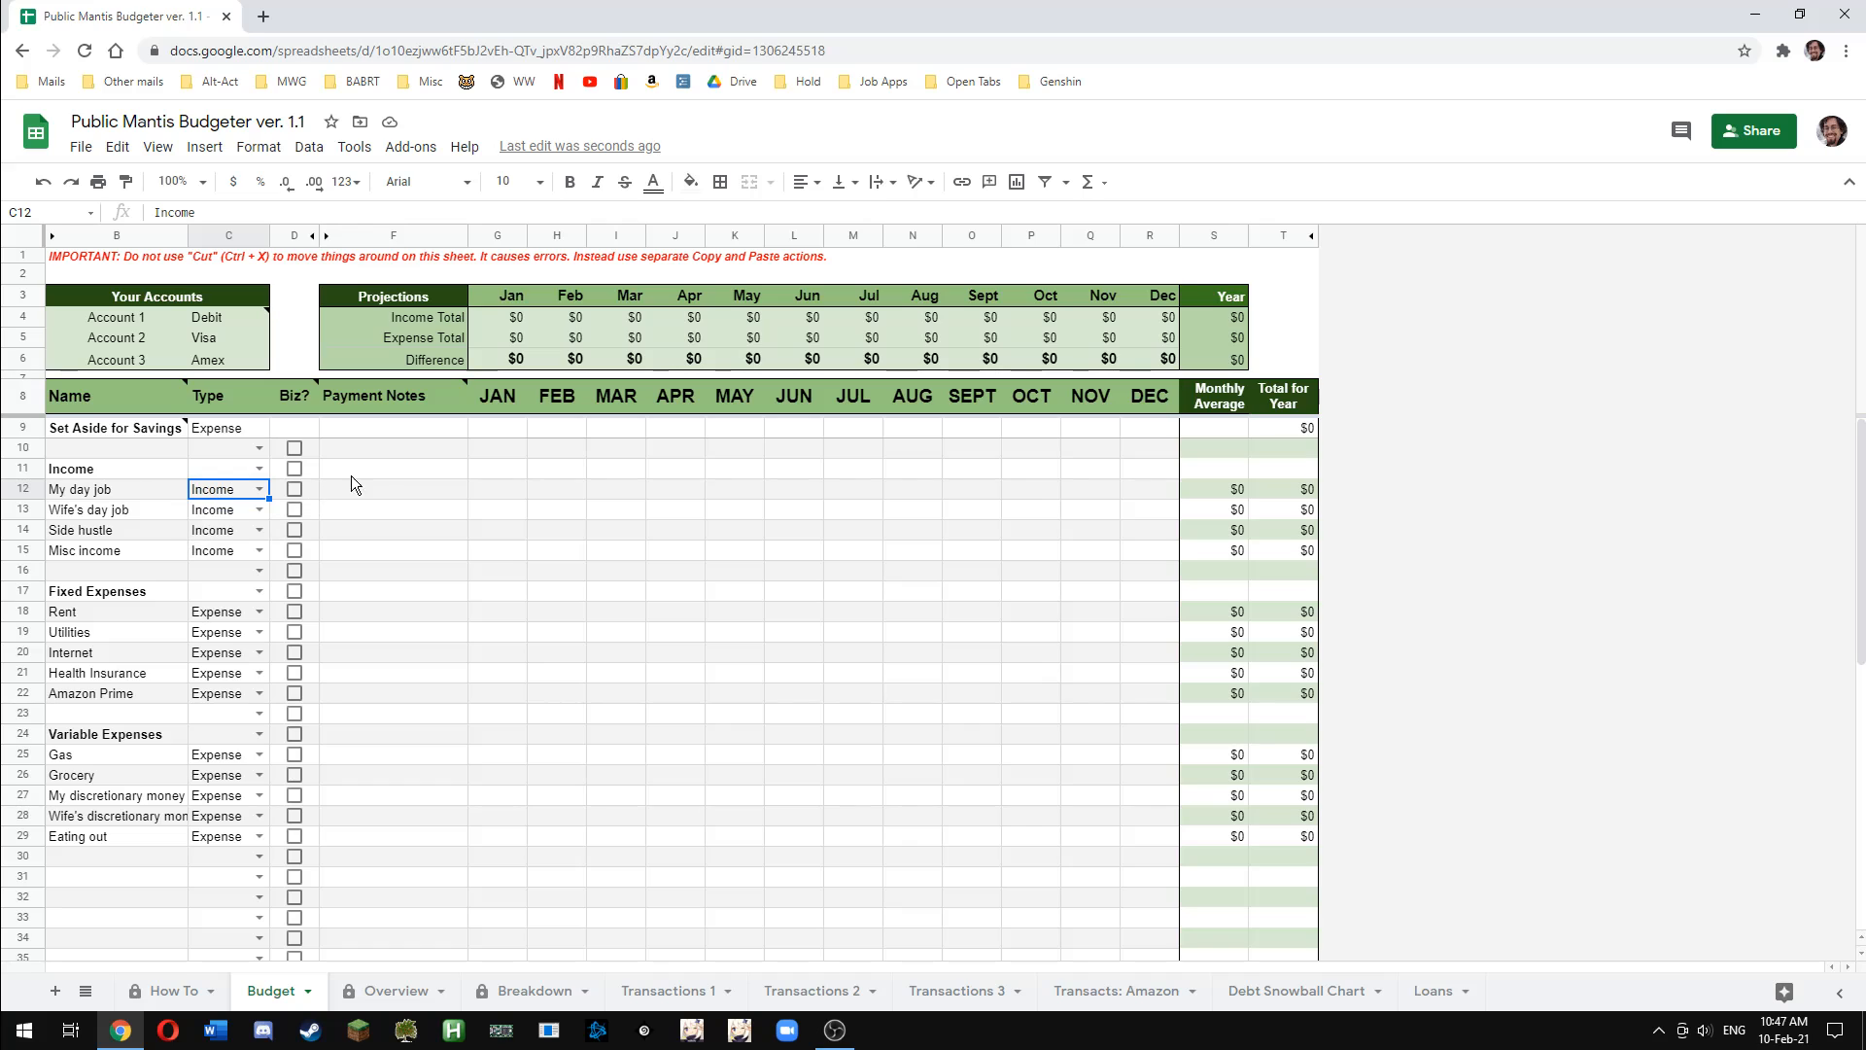
Enter the payment note "Due on the 31st" for Rent
drag(352, 477, 361, 729)
click(391, 652)
key(Up)
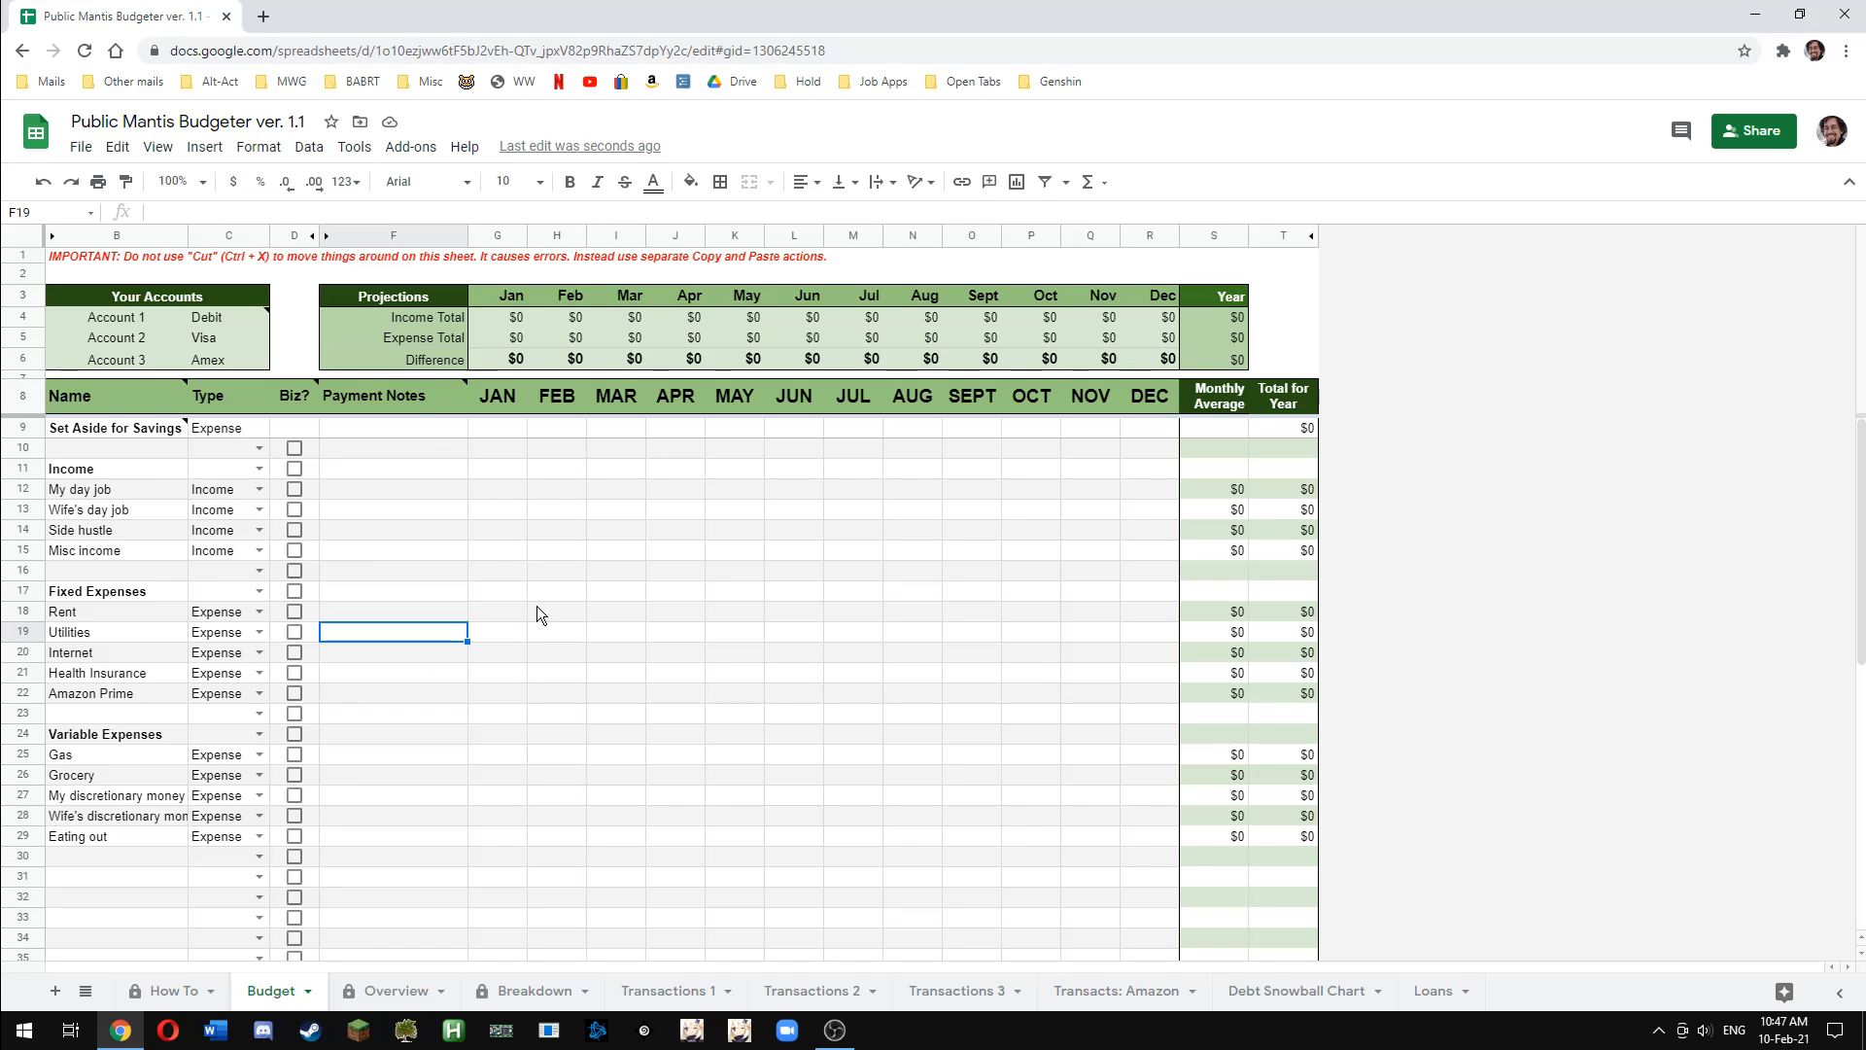
key(Up)
text(Due on the 31st)
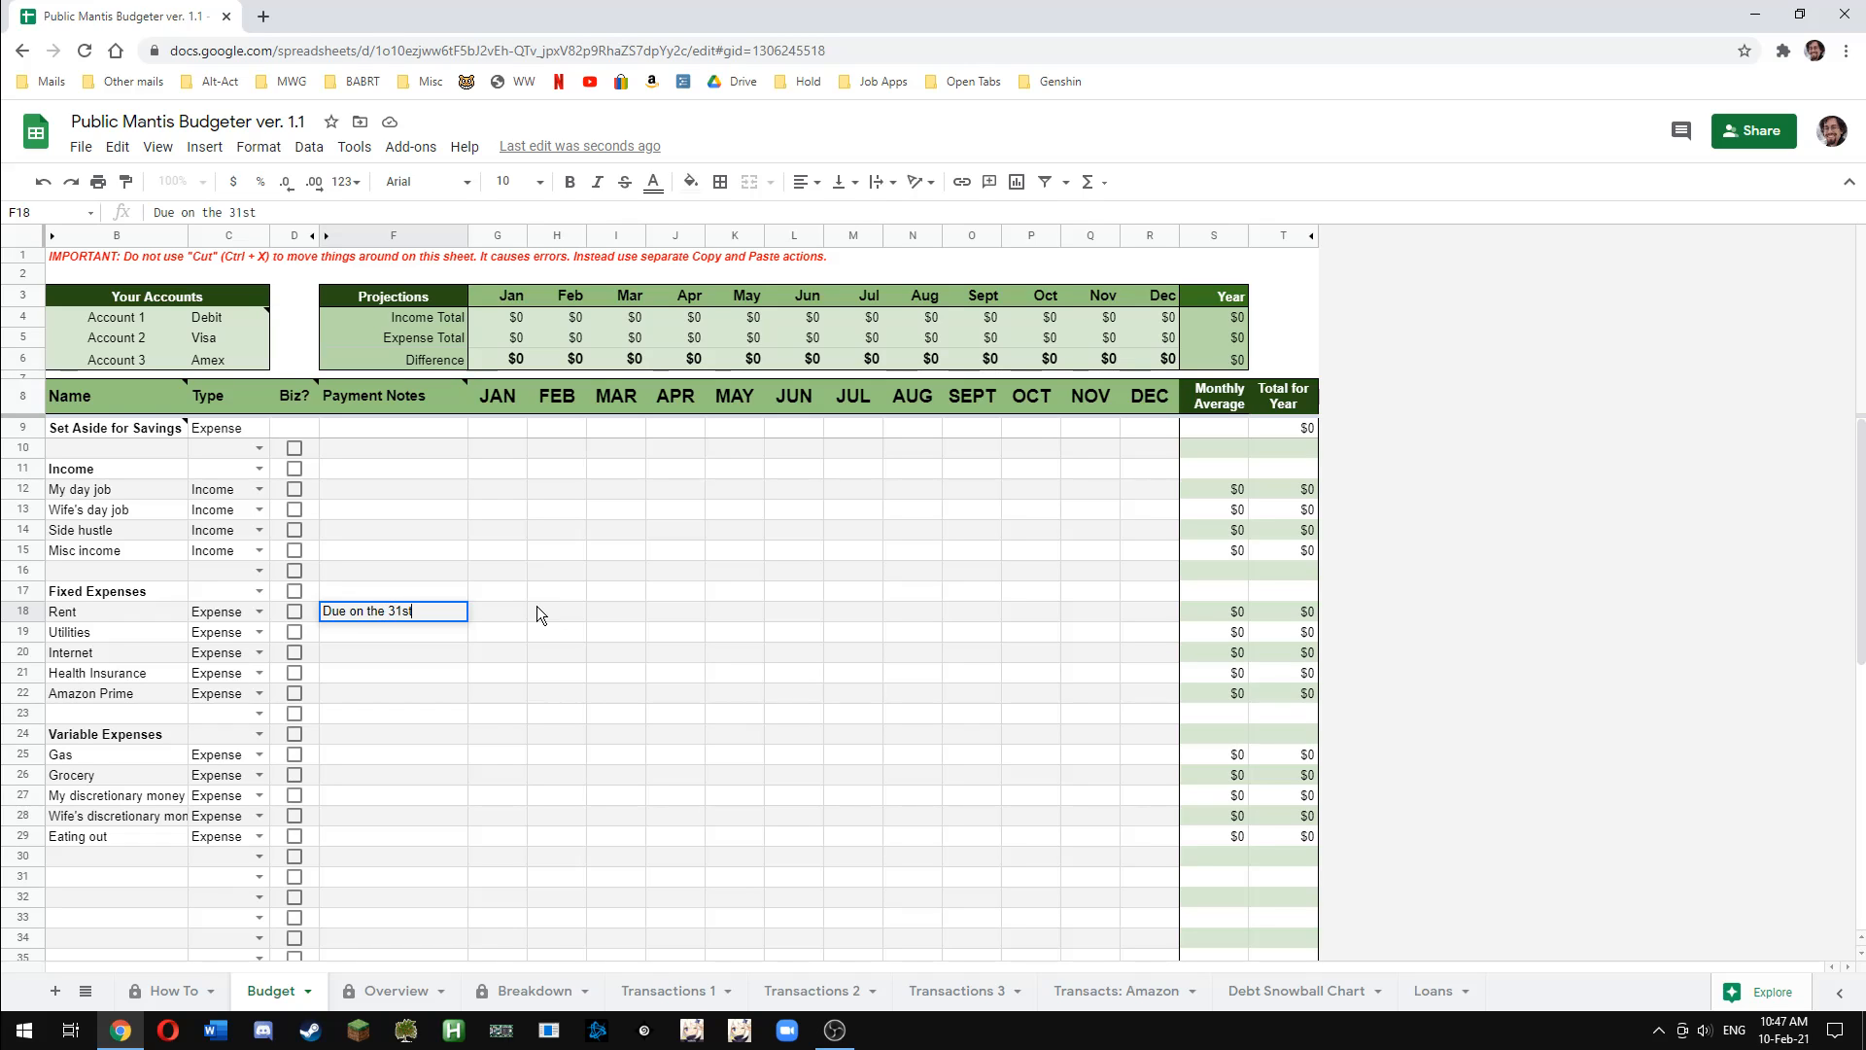
key(Return)
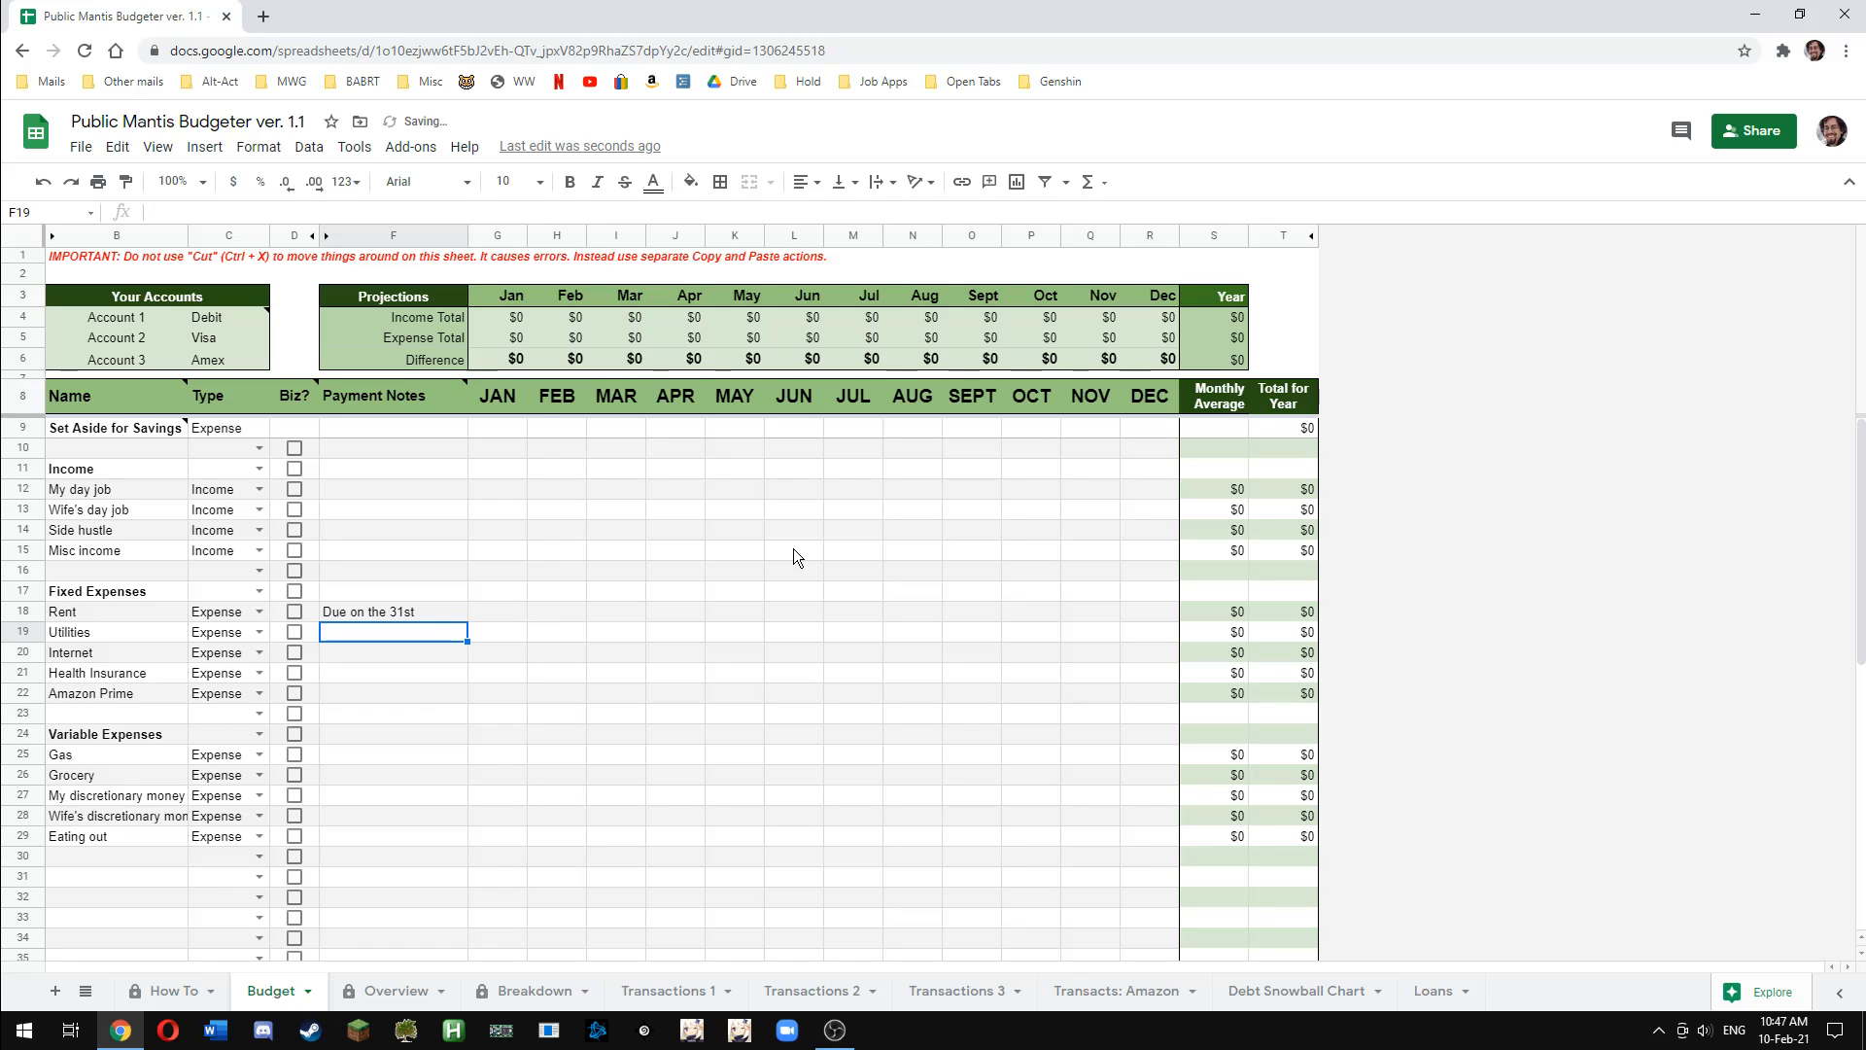
Set the January amount for My day job to 2000
click(490, 614)
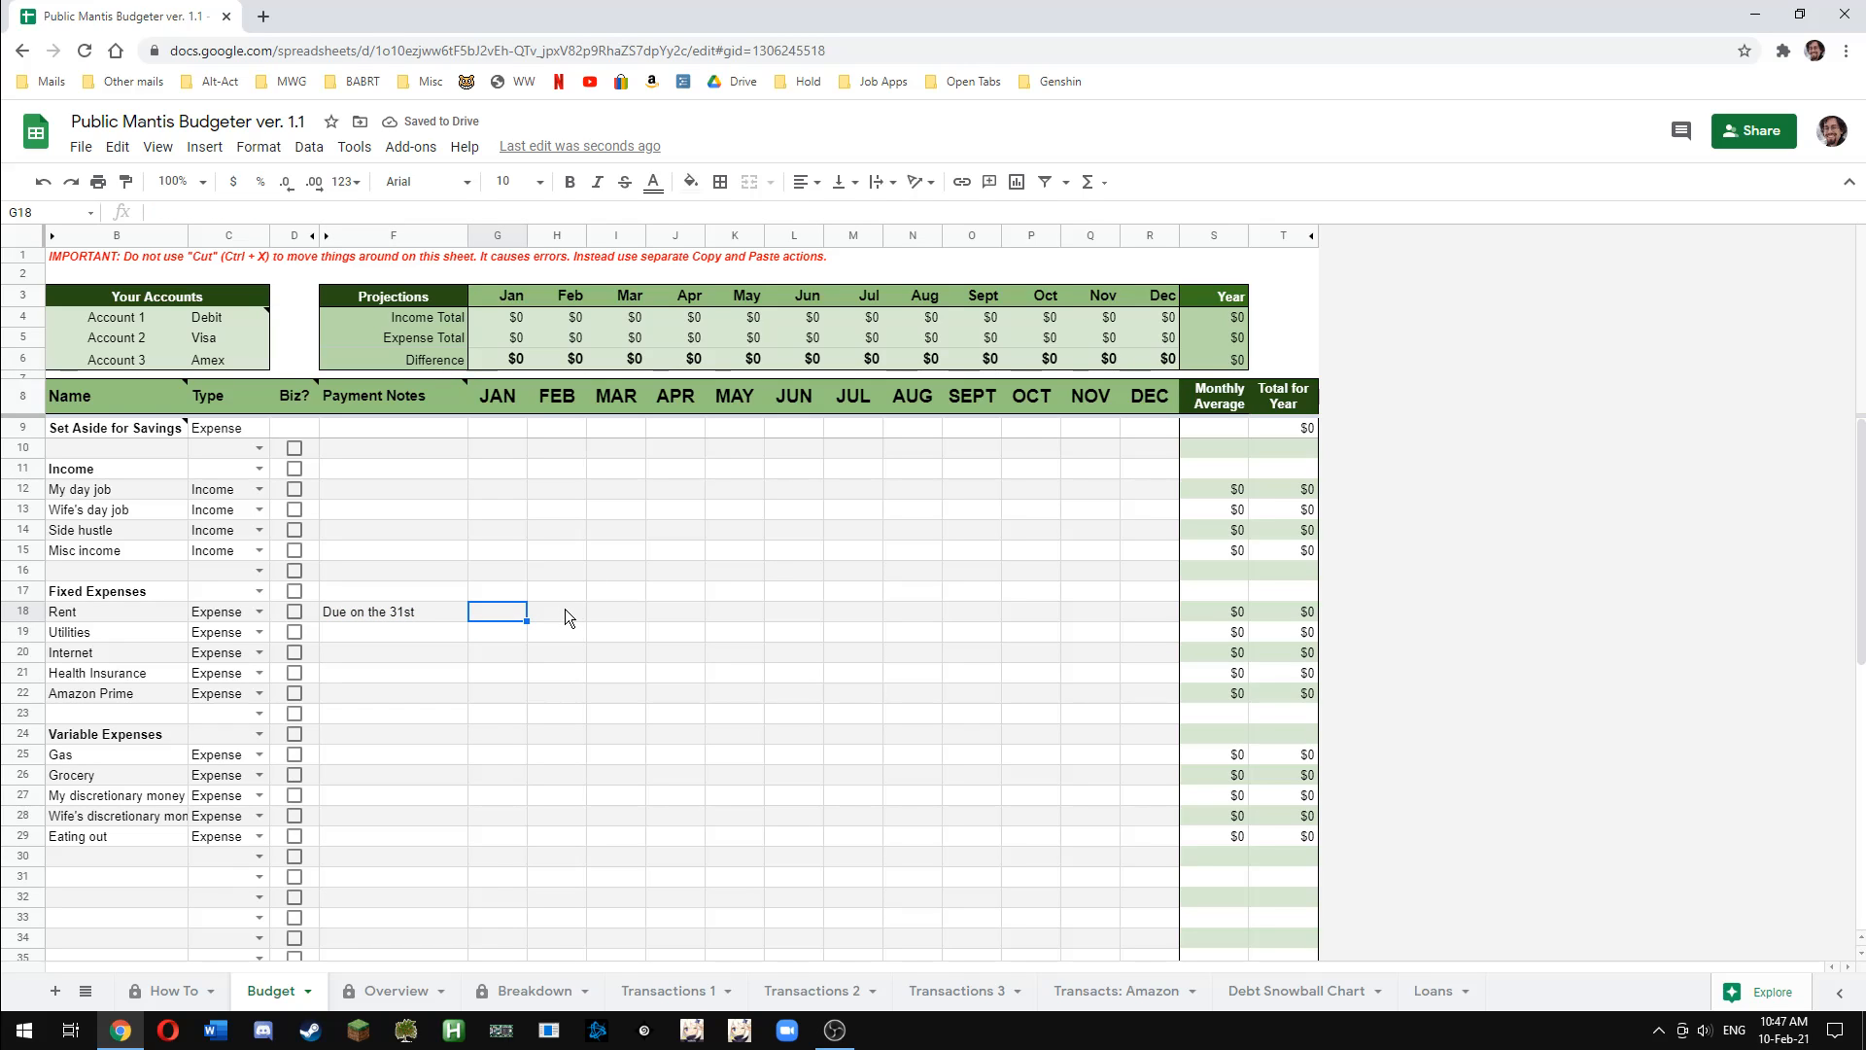
click(494, 487)
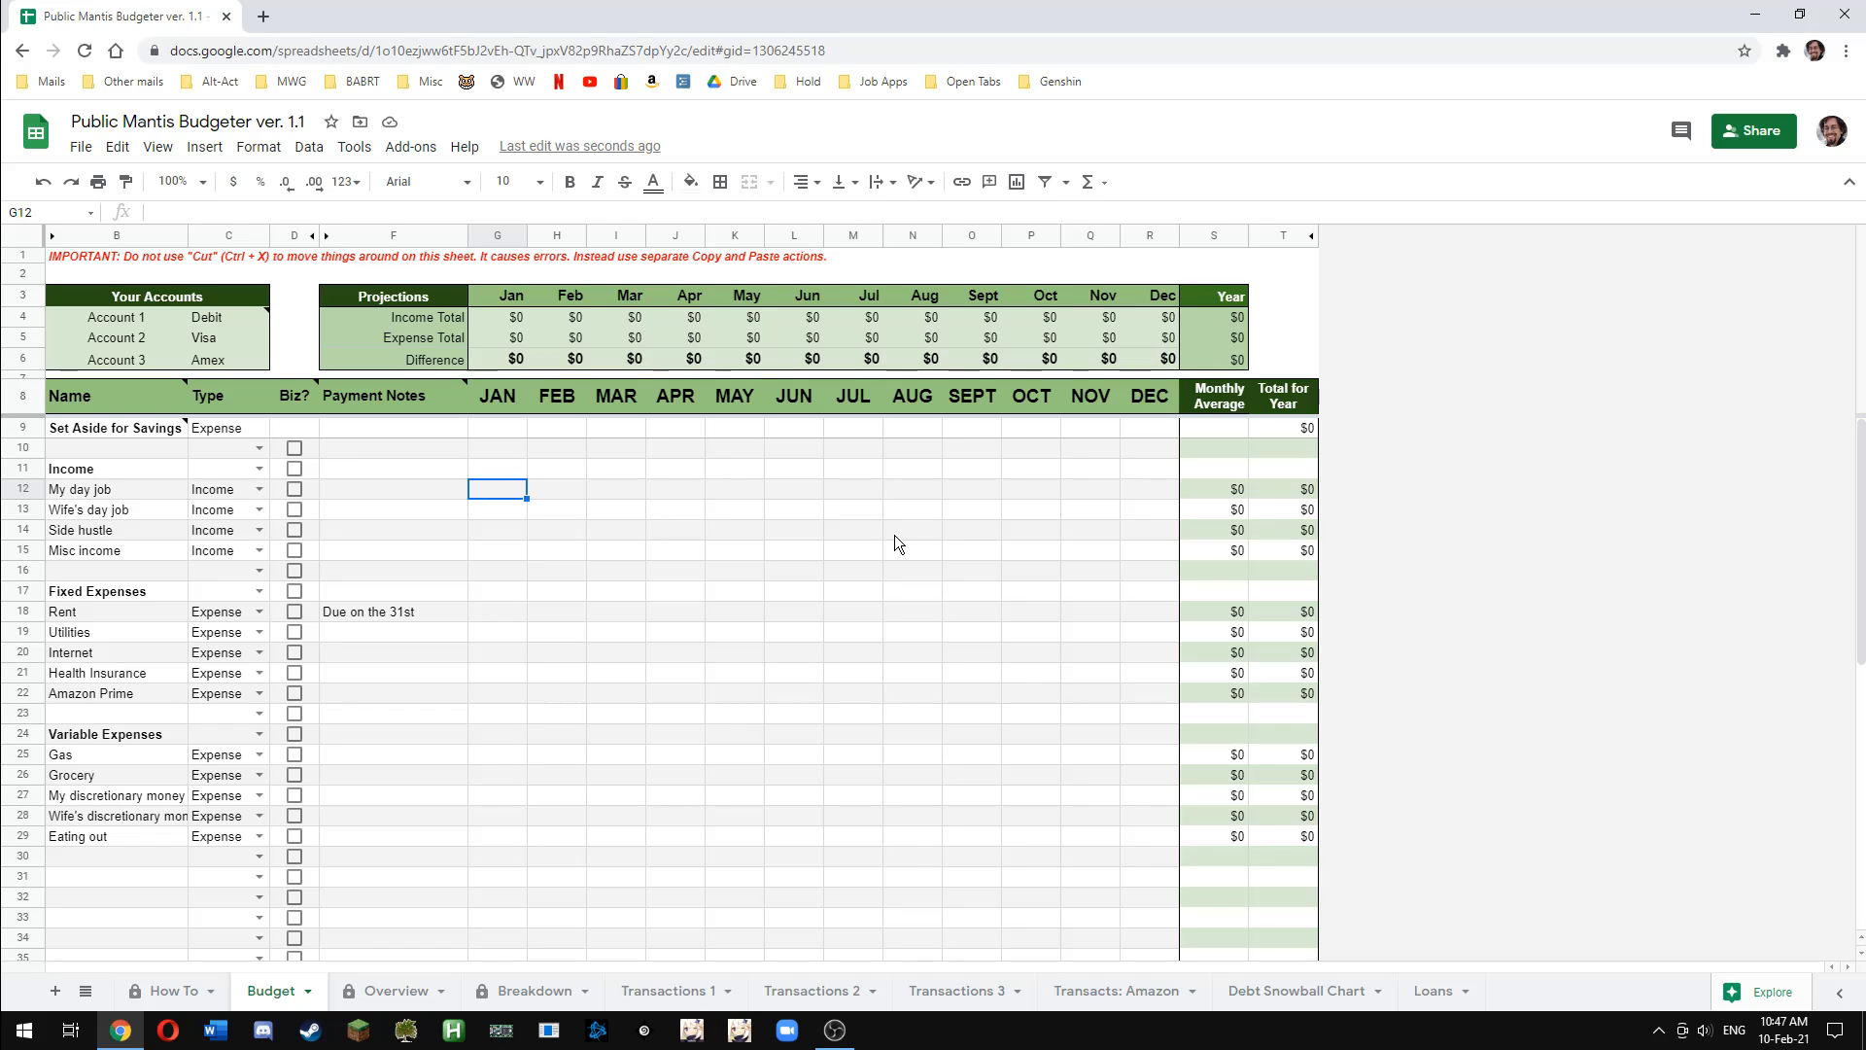
text(29)
key(BackSpace)
text(000)
key(Return)
Set the January amount for Wife's day job to 2000
text(20)
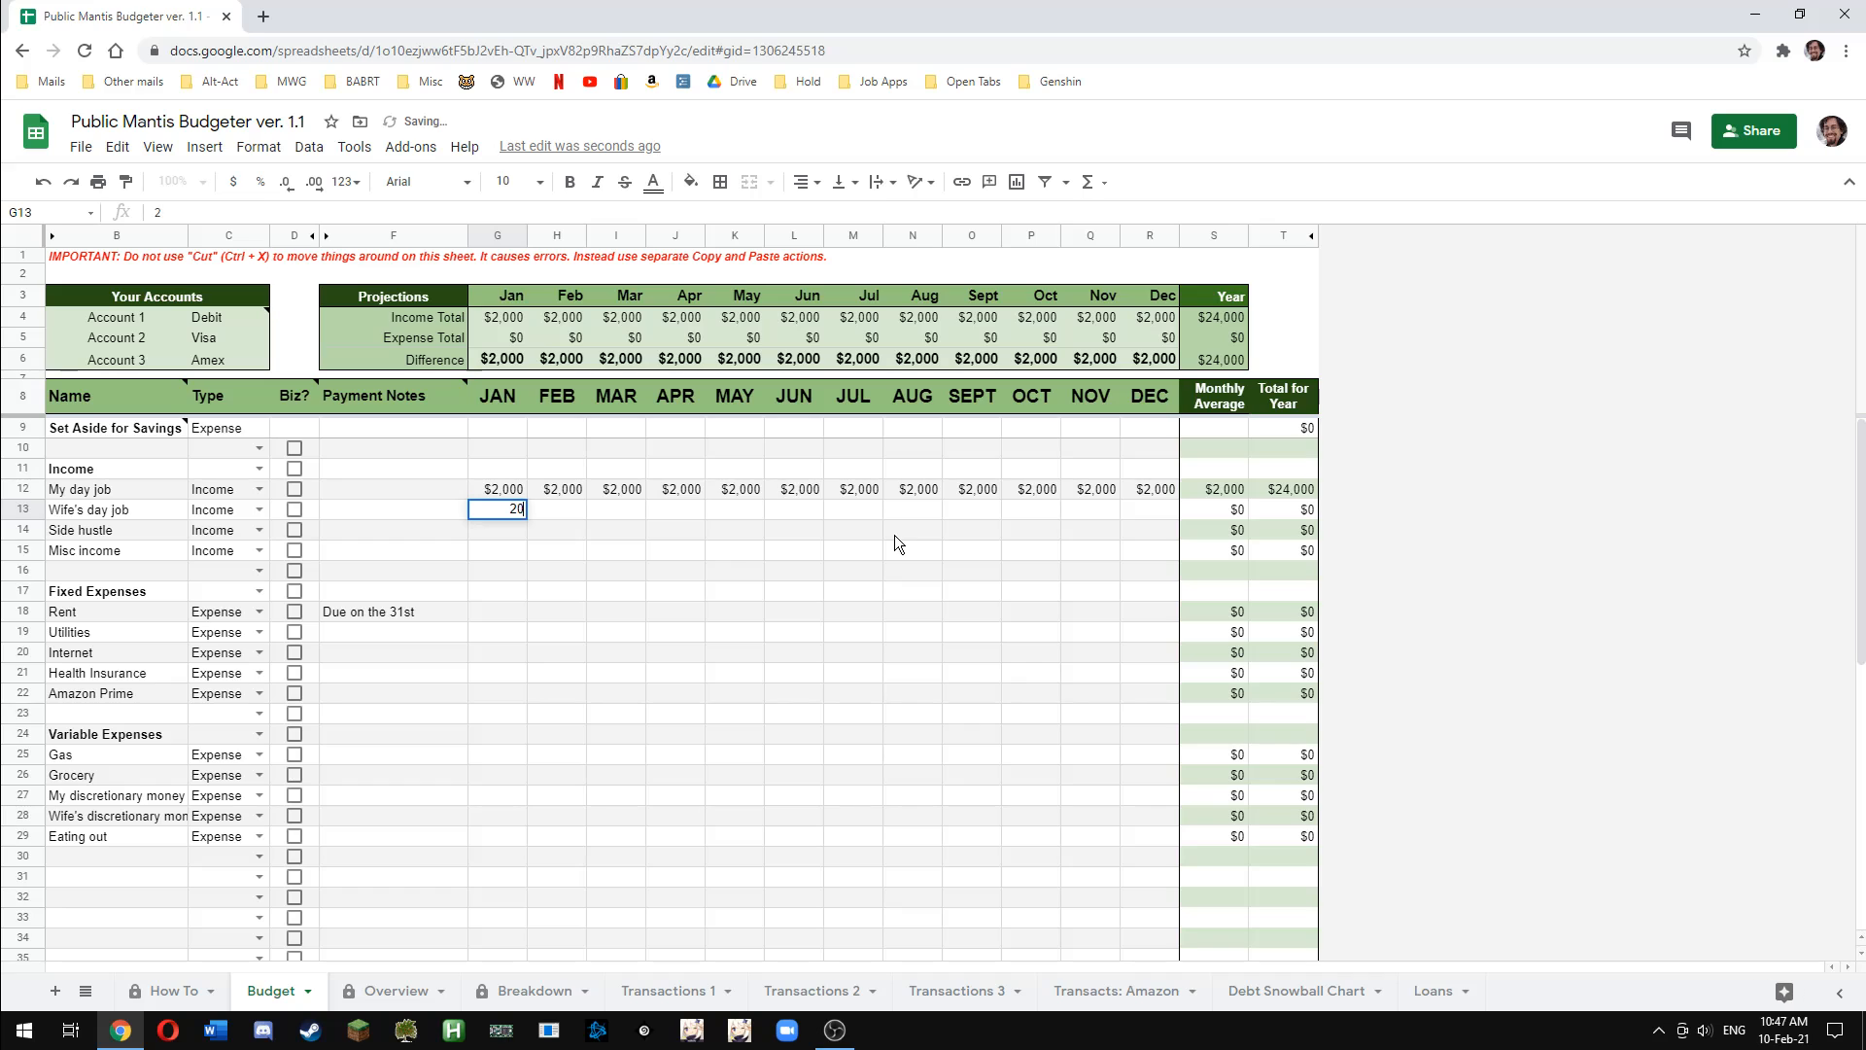
key(Return)
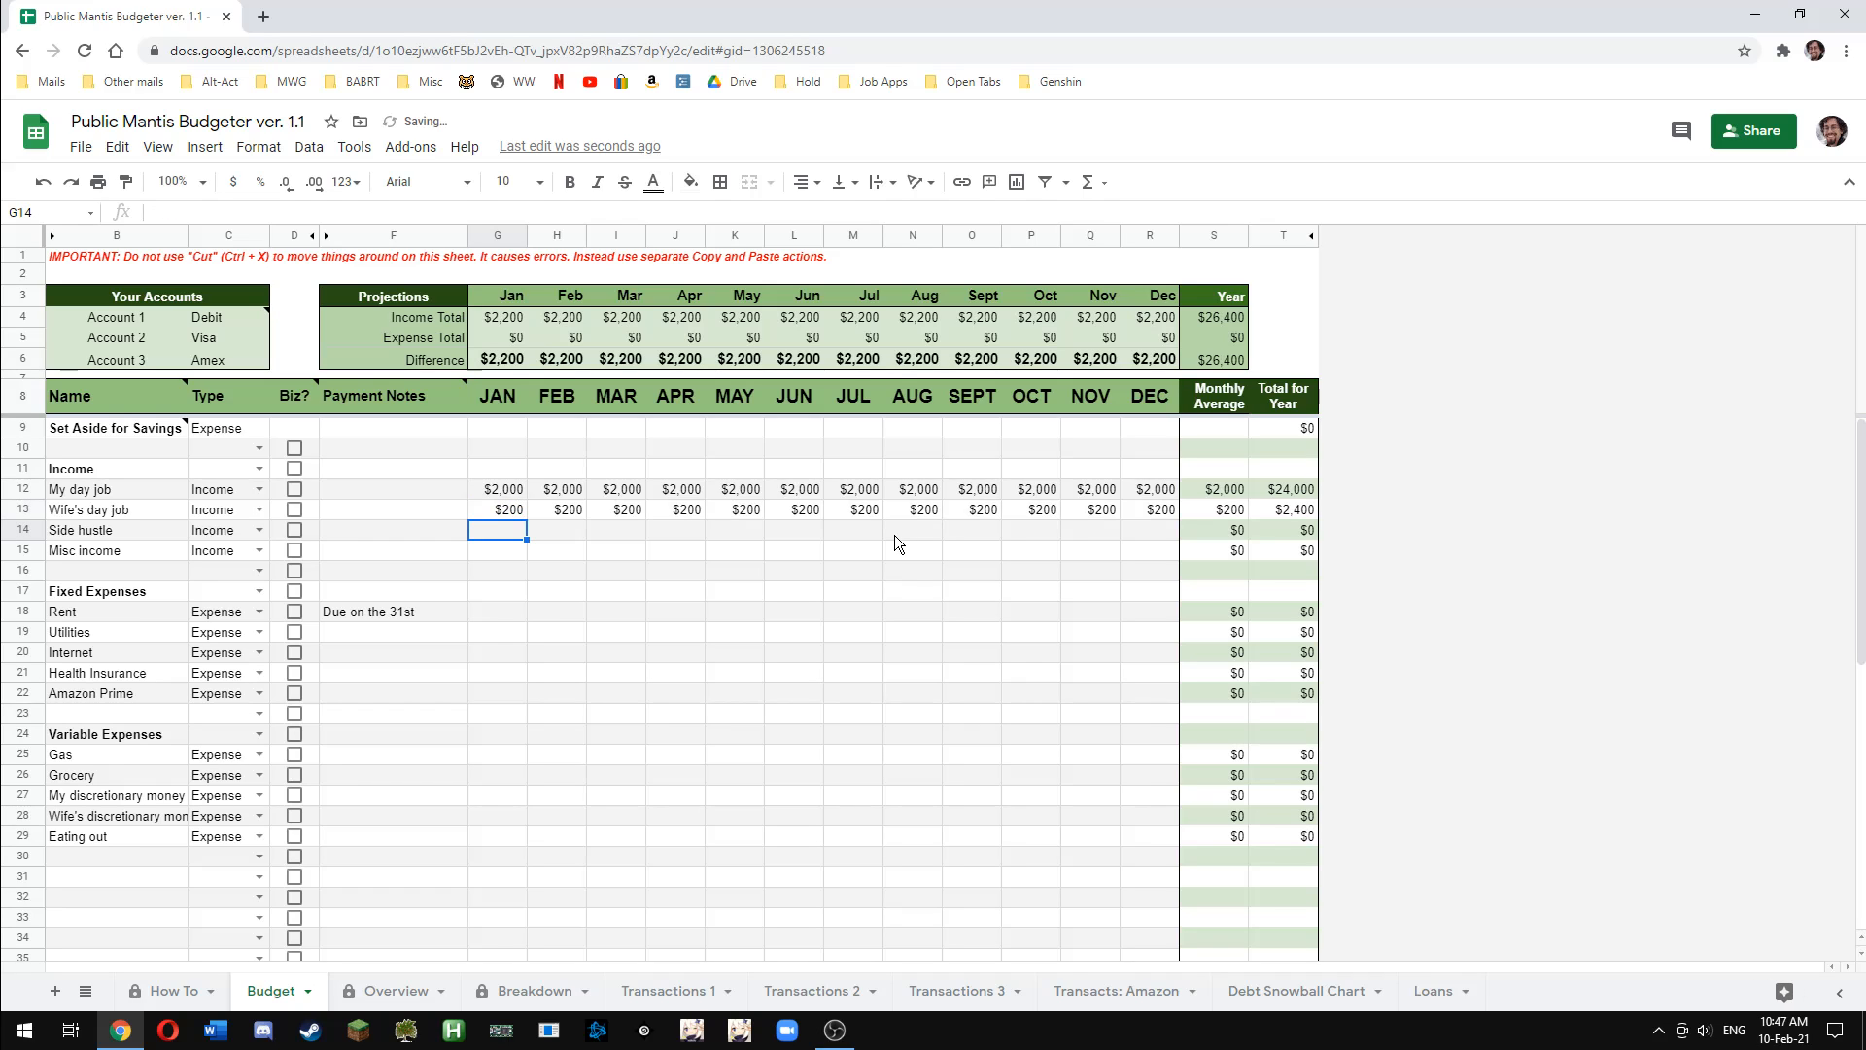
click(512, 509)
text(2000)
key(Return)
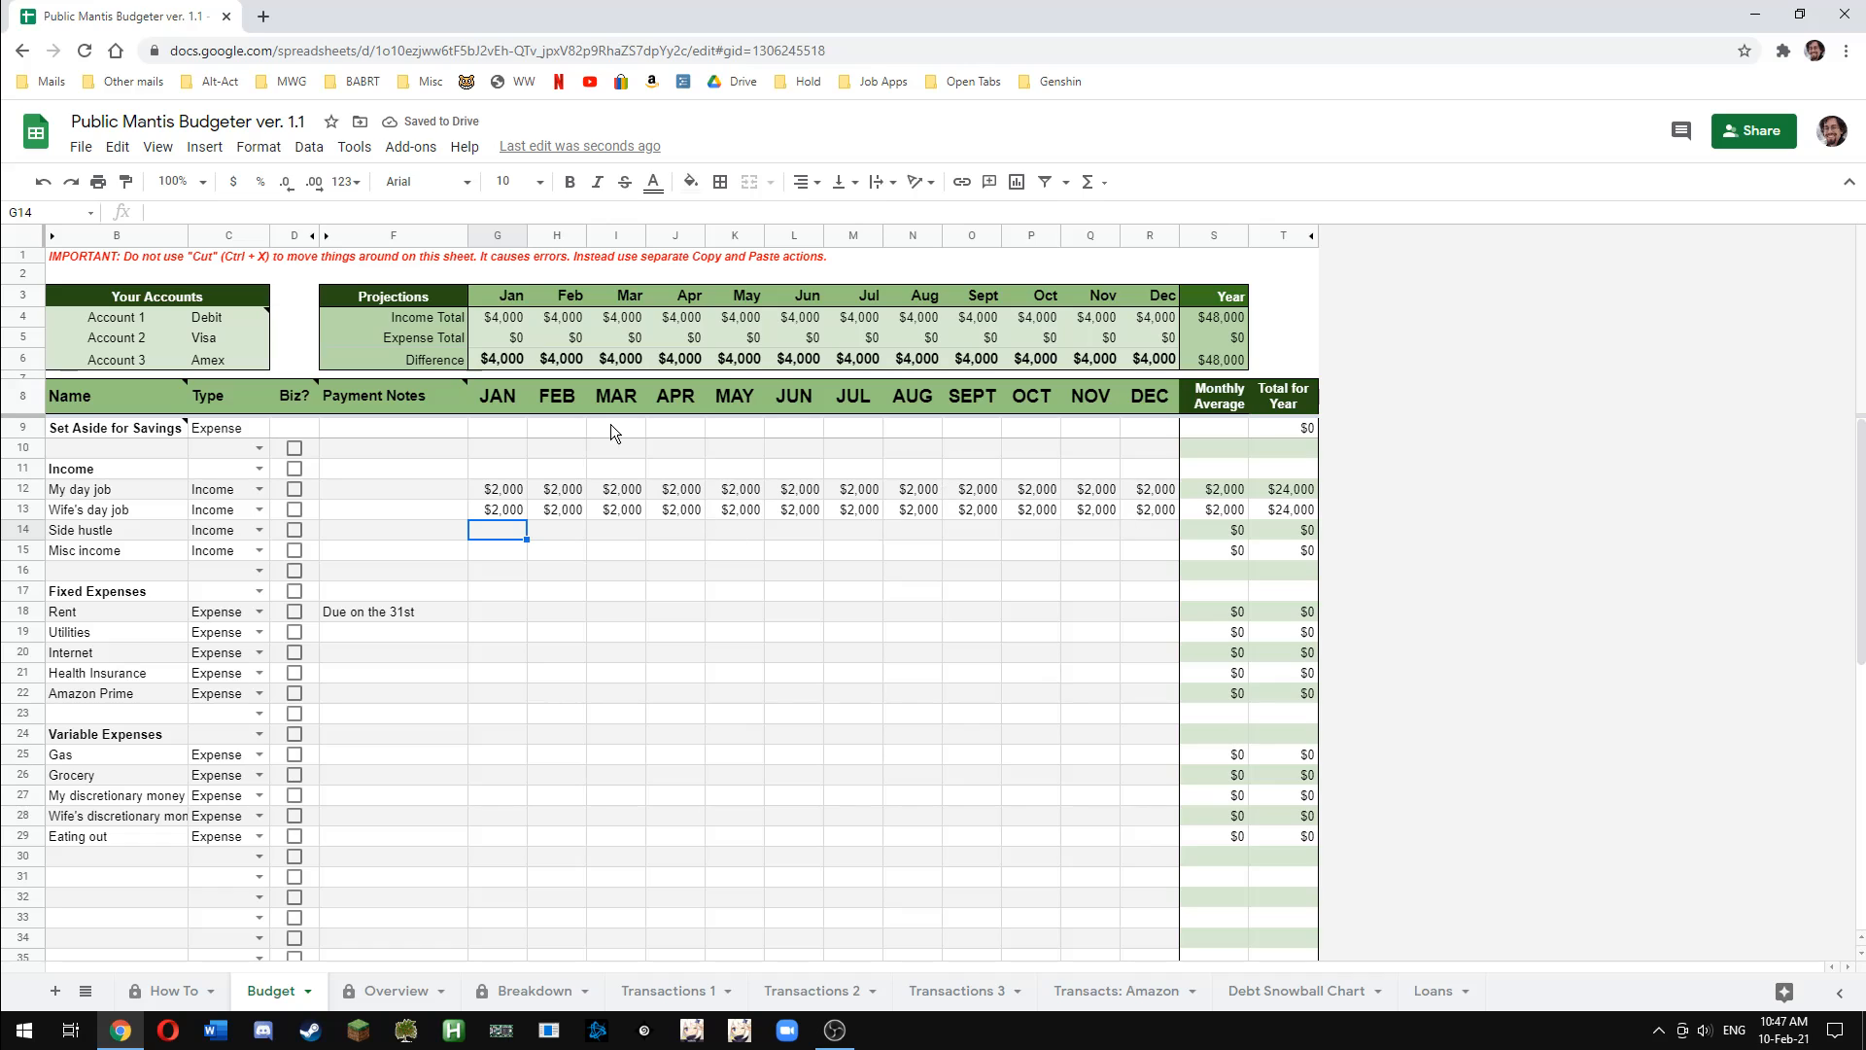
Clear the May amount for Wife's day job and set its June amount to 2,000
click(731, 507)
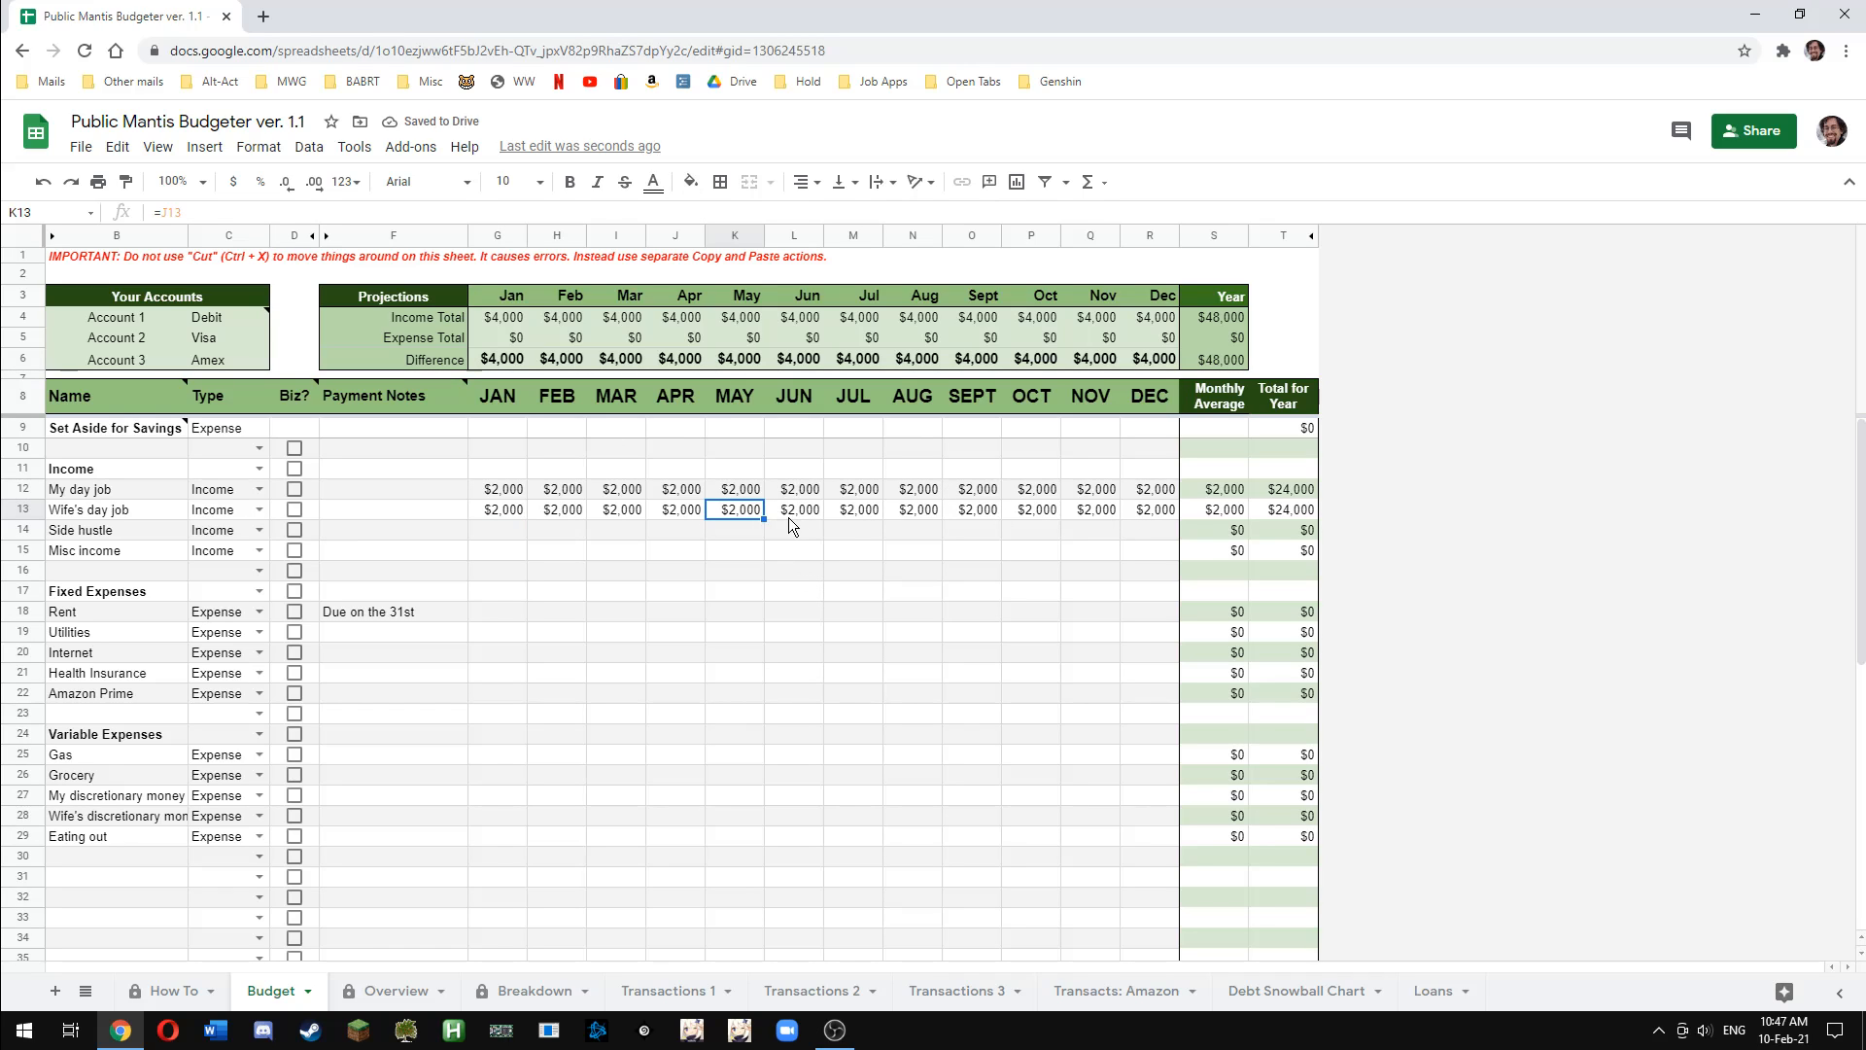
key(Delete)
click(797, 507)
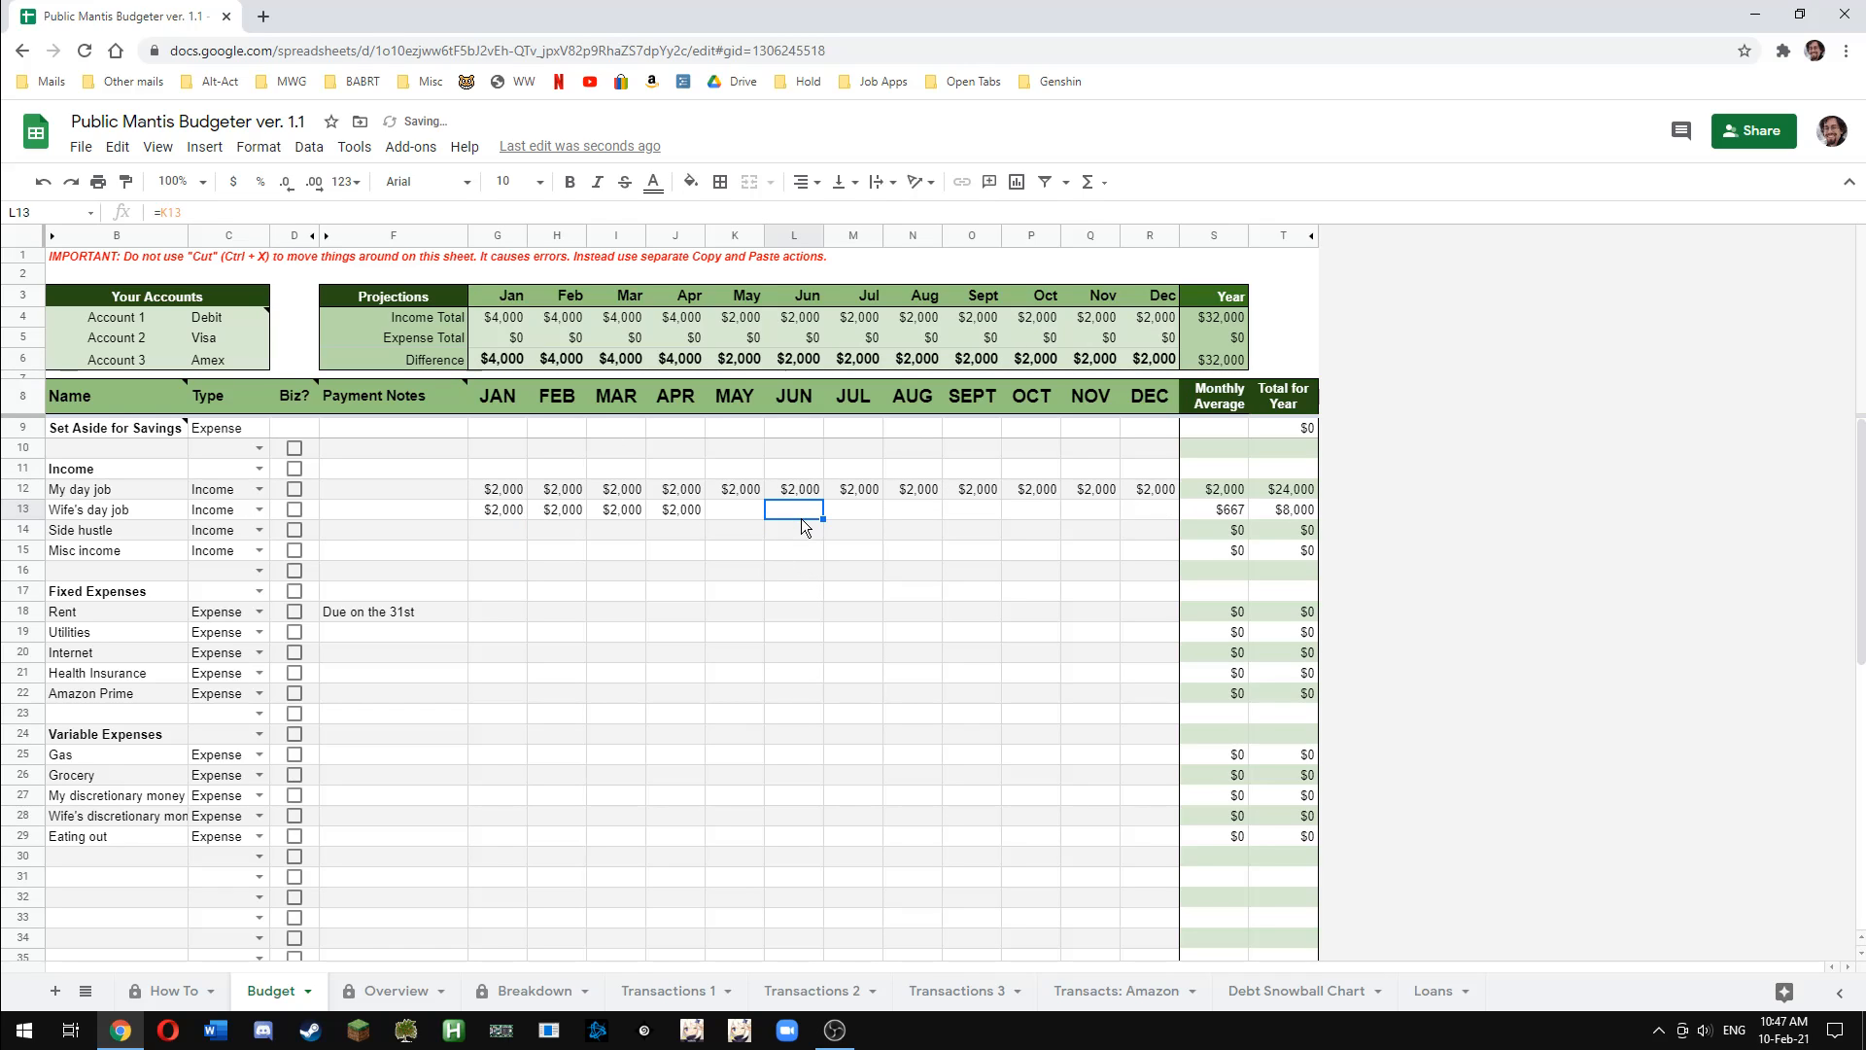
text(2,00)
text(000)
key(Return)
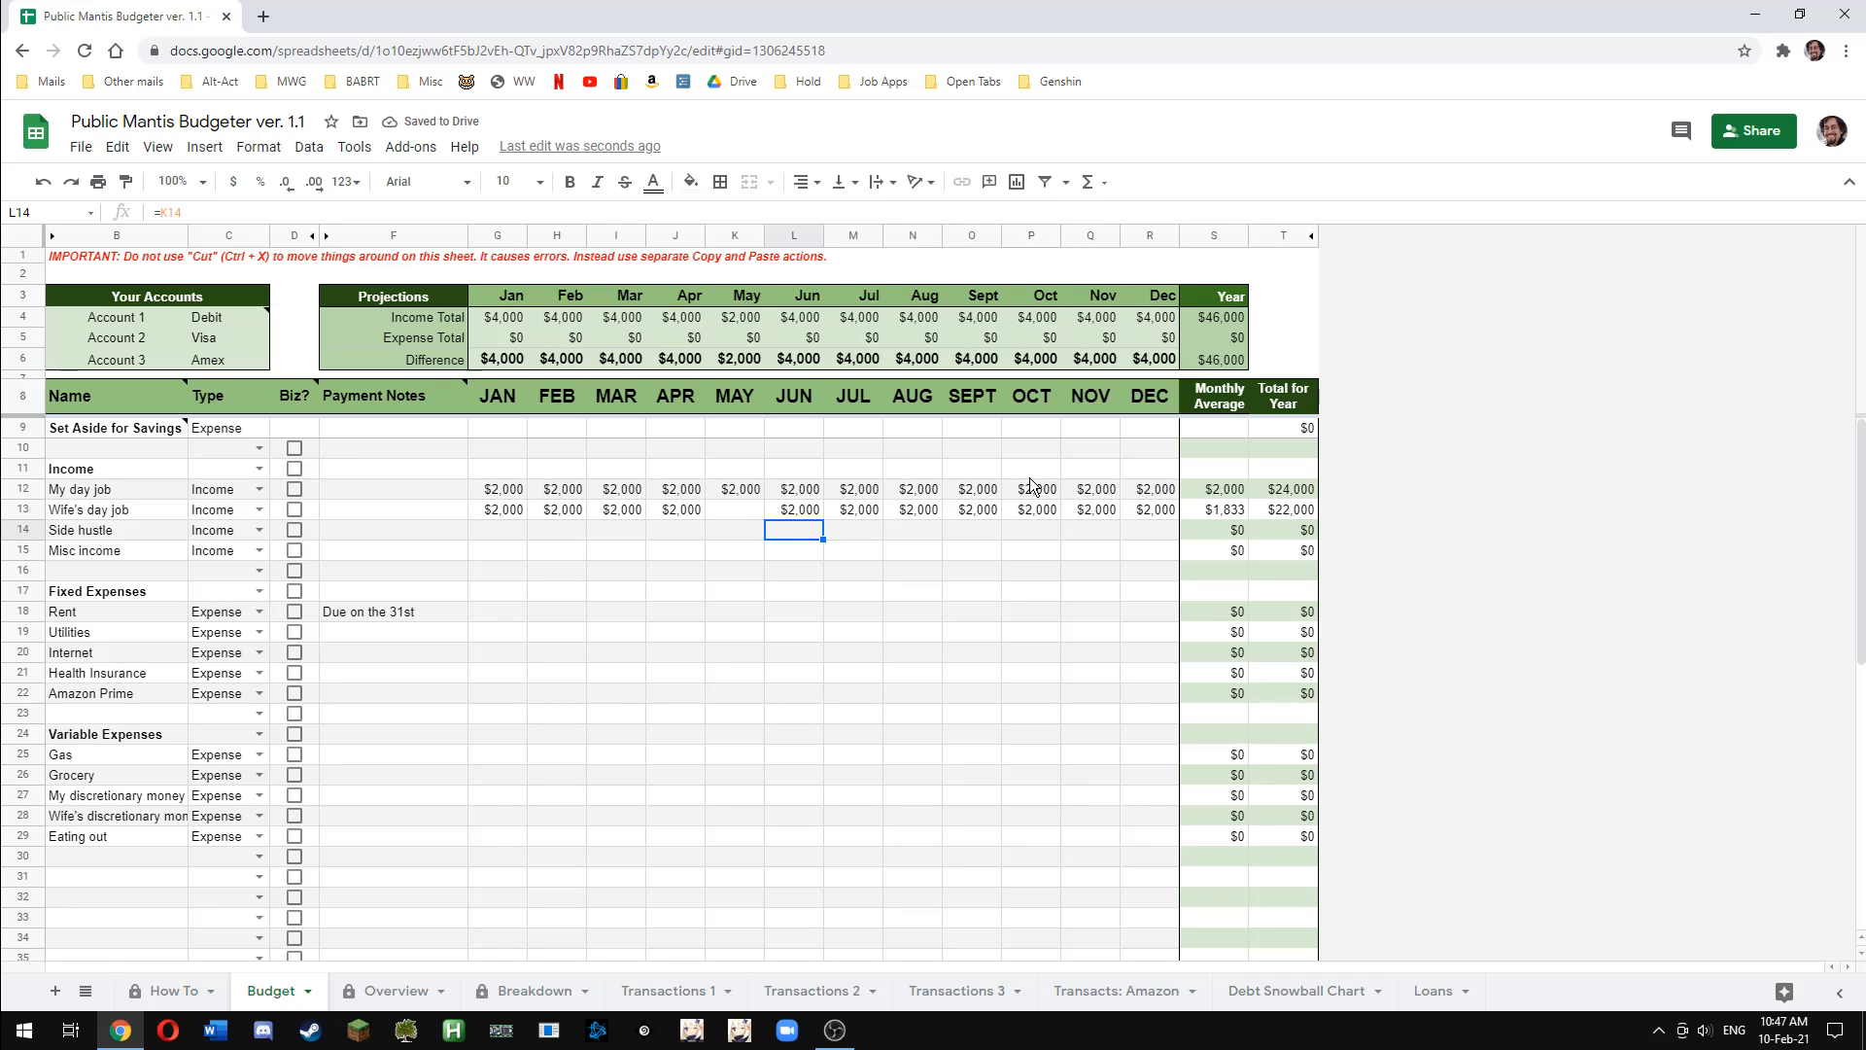
Set the January amounts for Side hustle to 500 and Misc income to 0
click(497, 534)
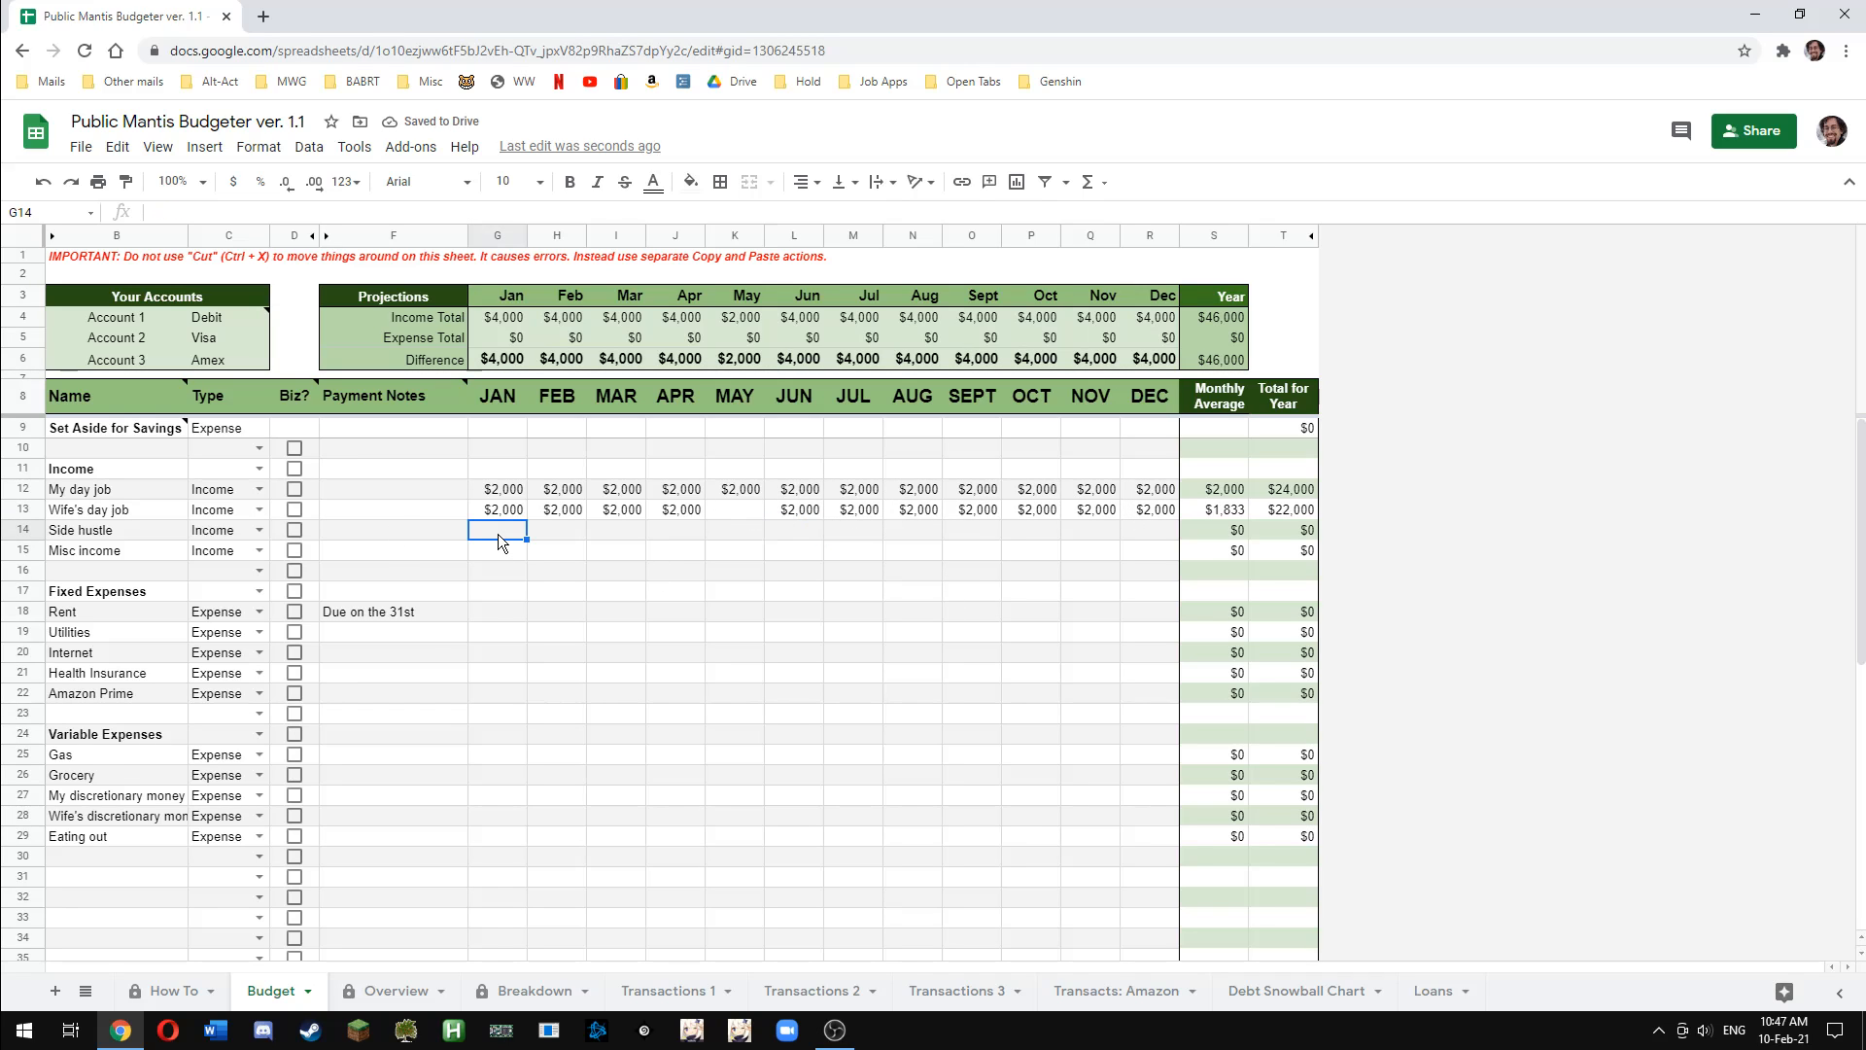
text(500)
key(Return)
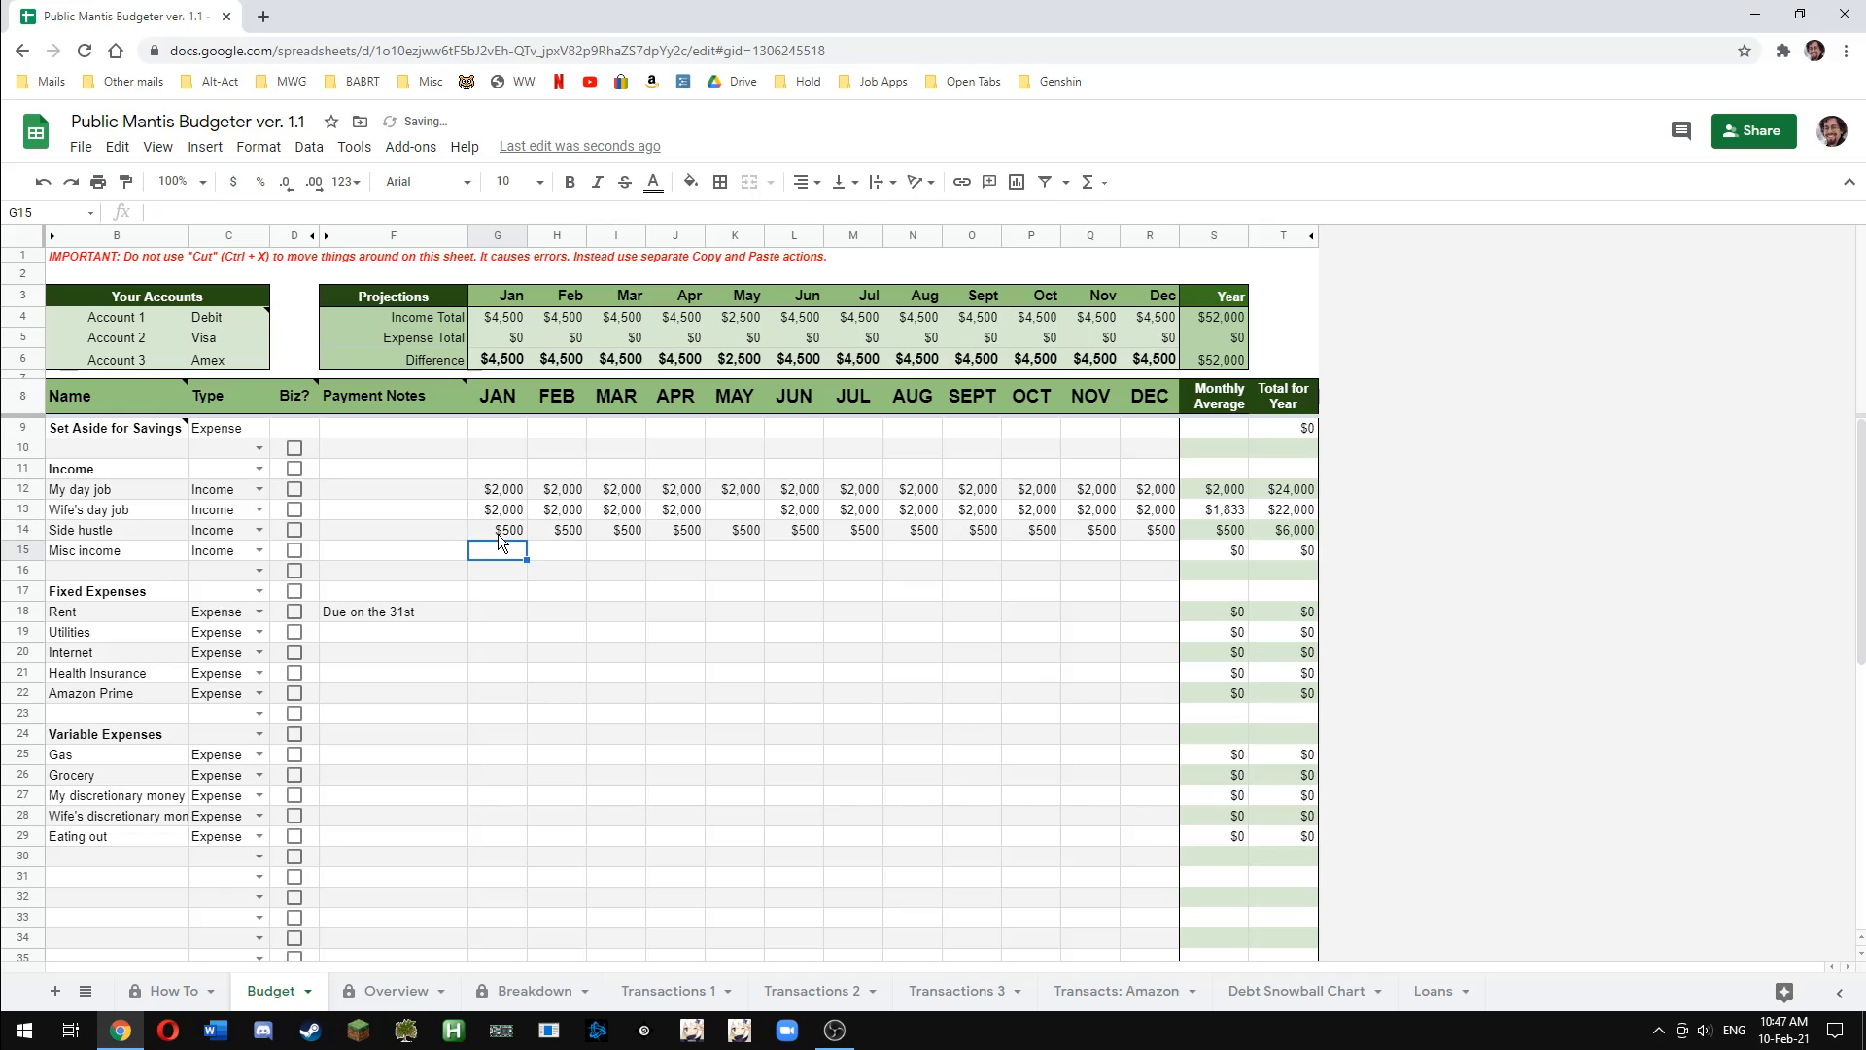
text(0)
key(Return)
Set the January amounts for Rent to 1000 and Utilities to 100
click(510, 610)
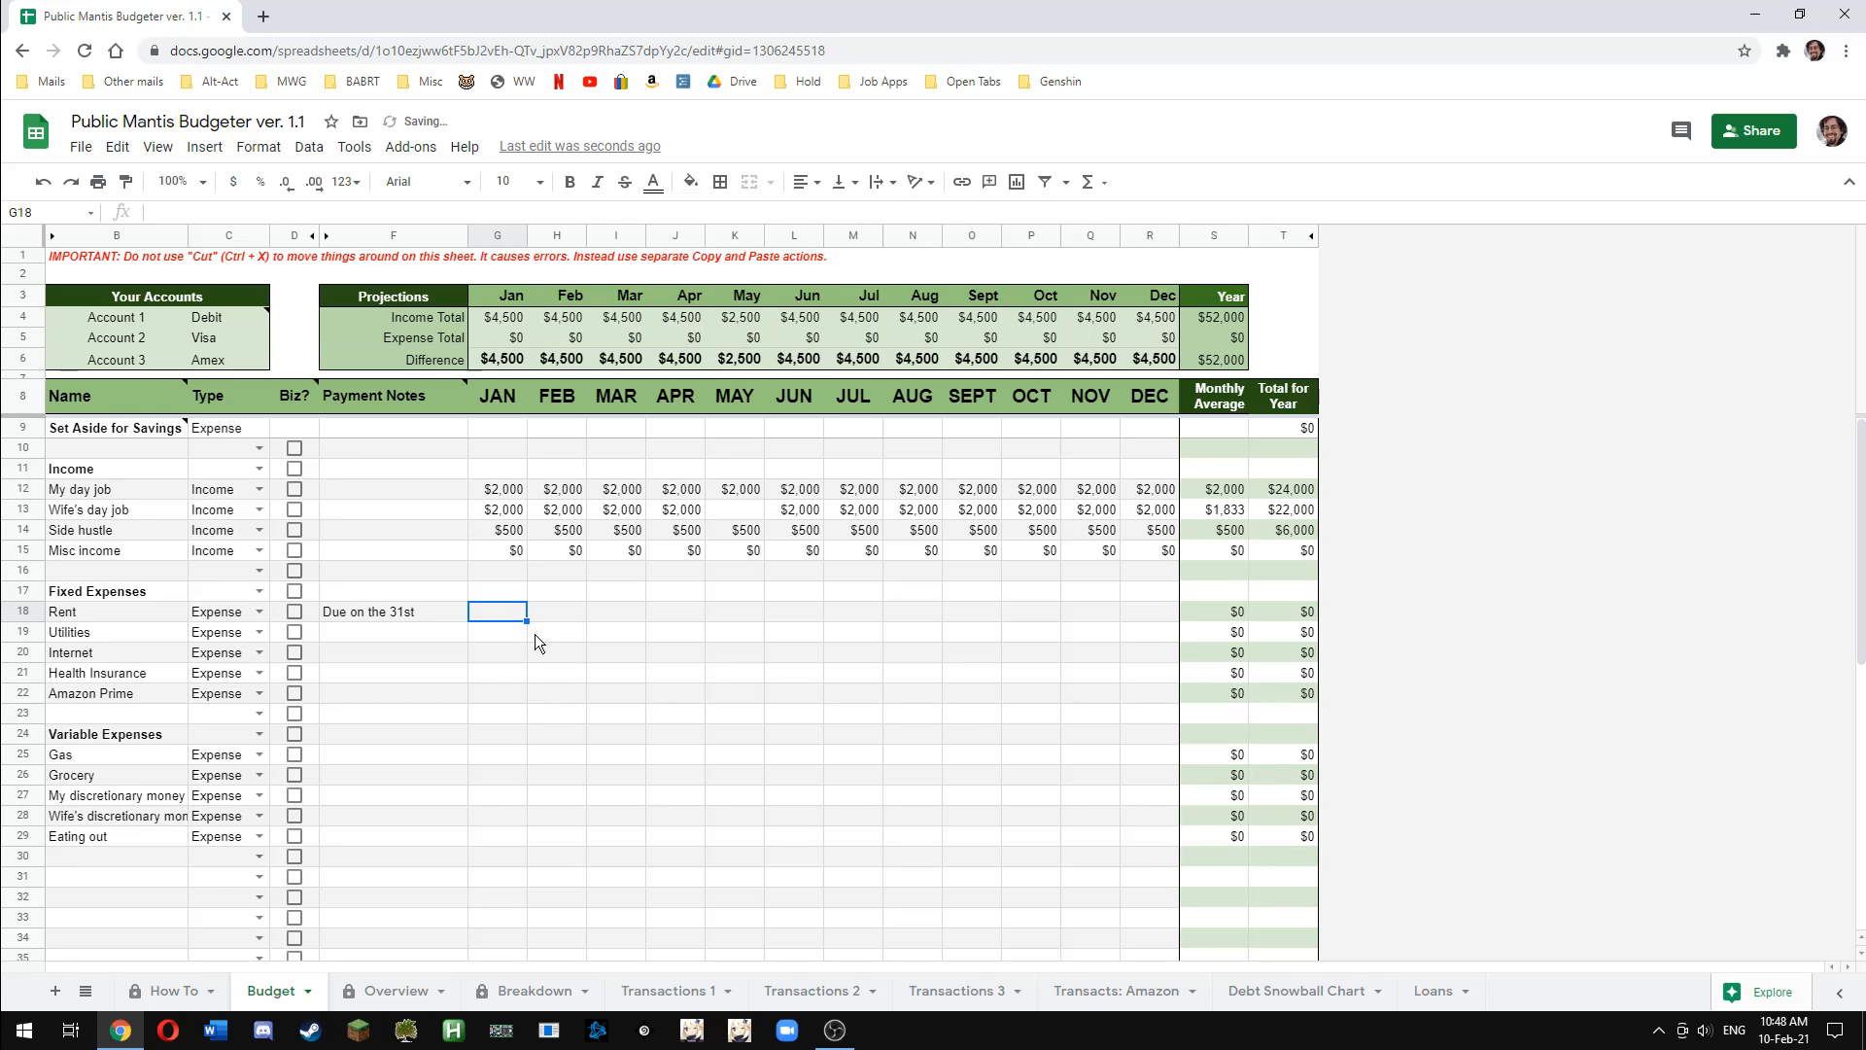
text(1000)
key(Return)
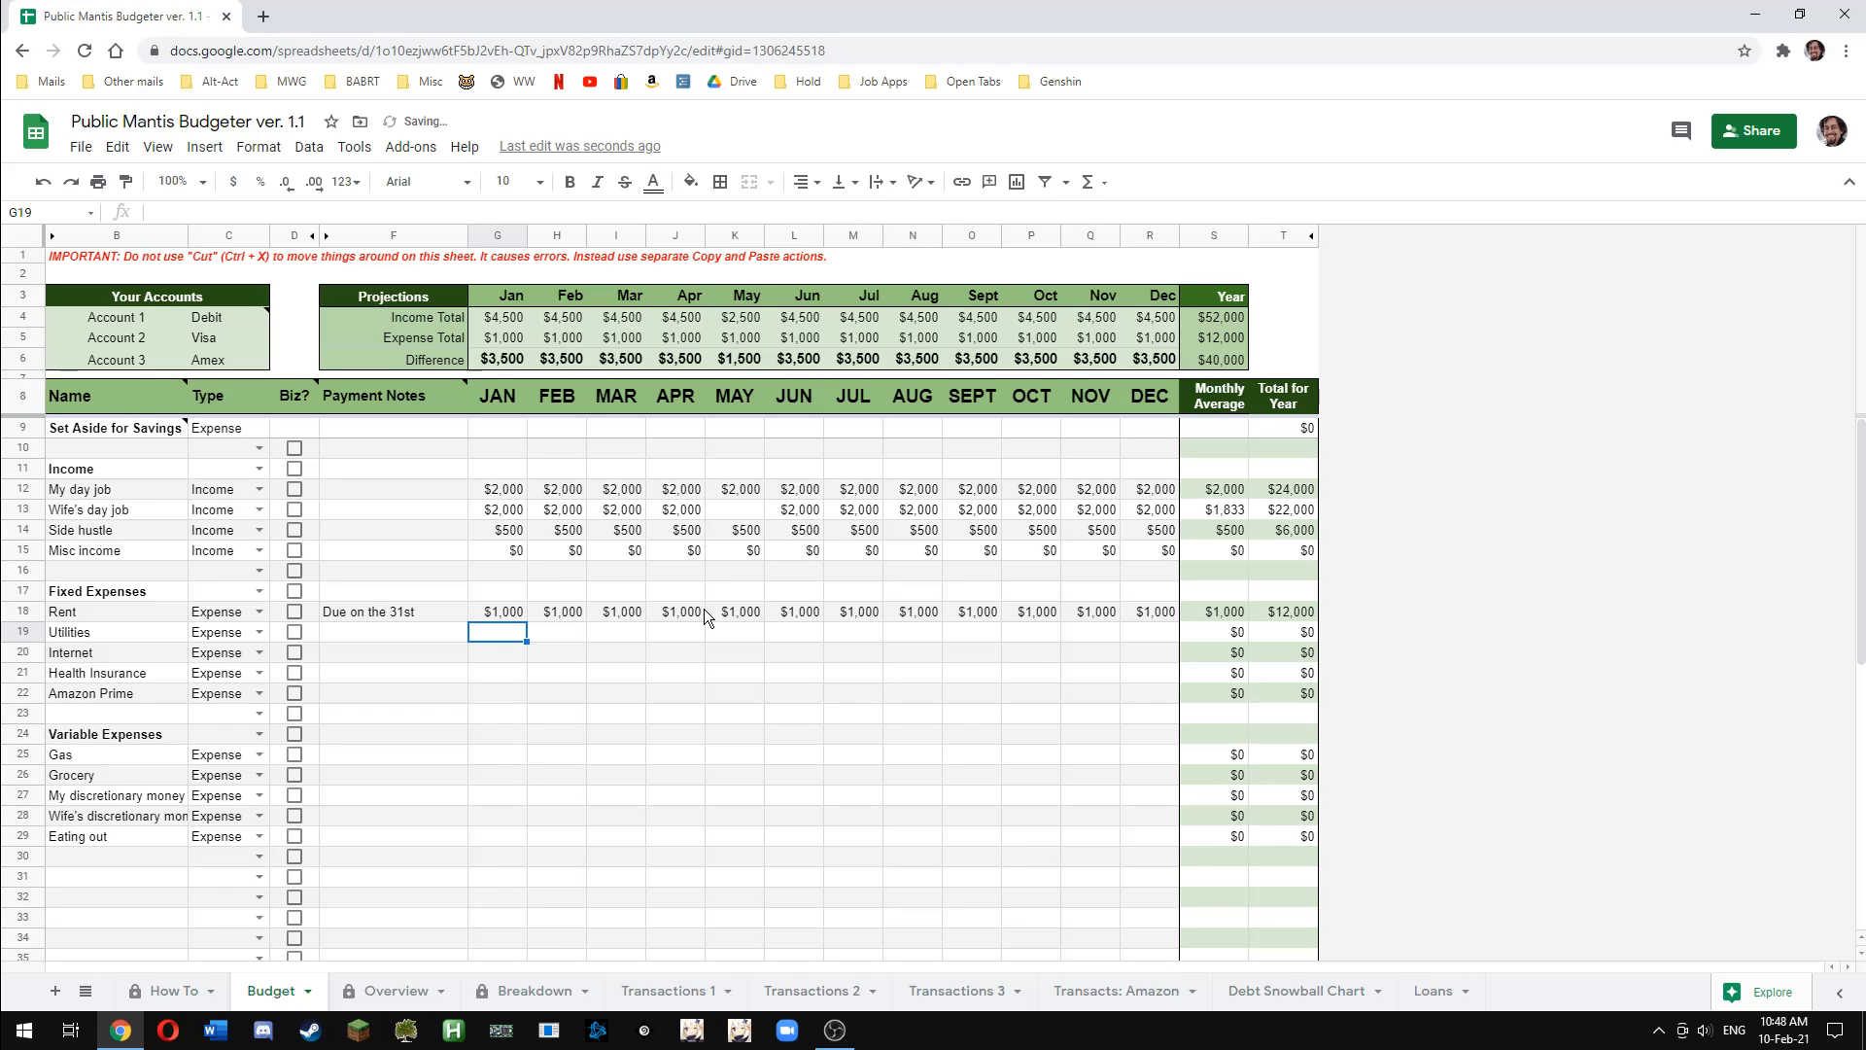
text(100)
key(Return)
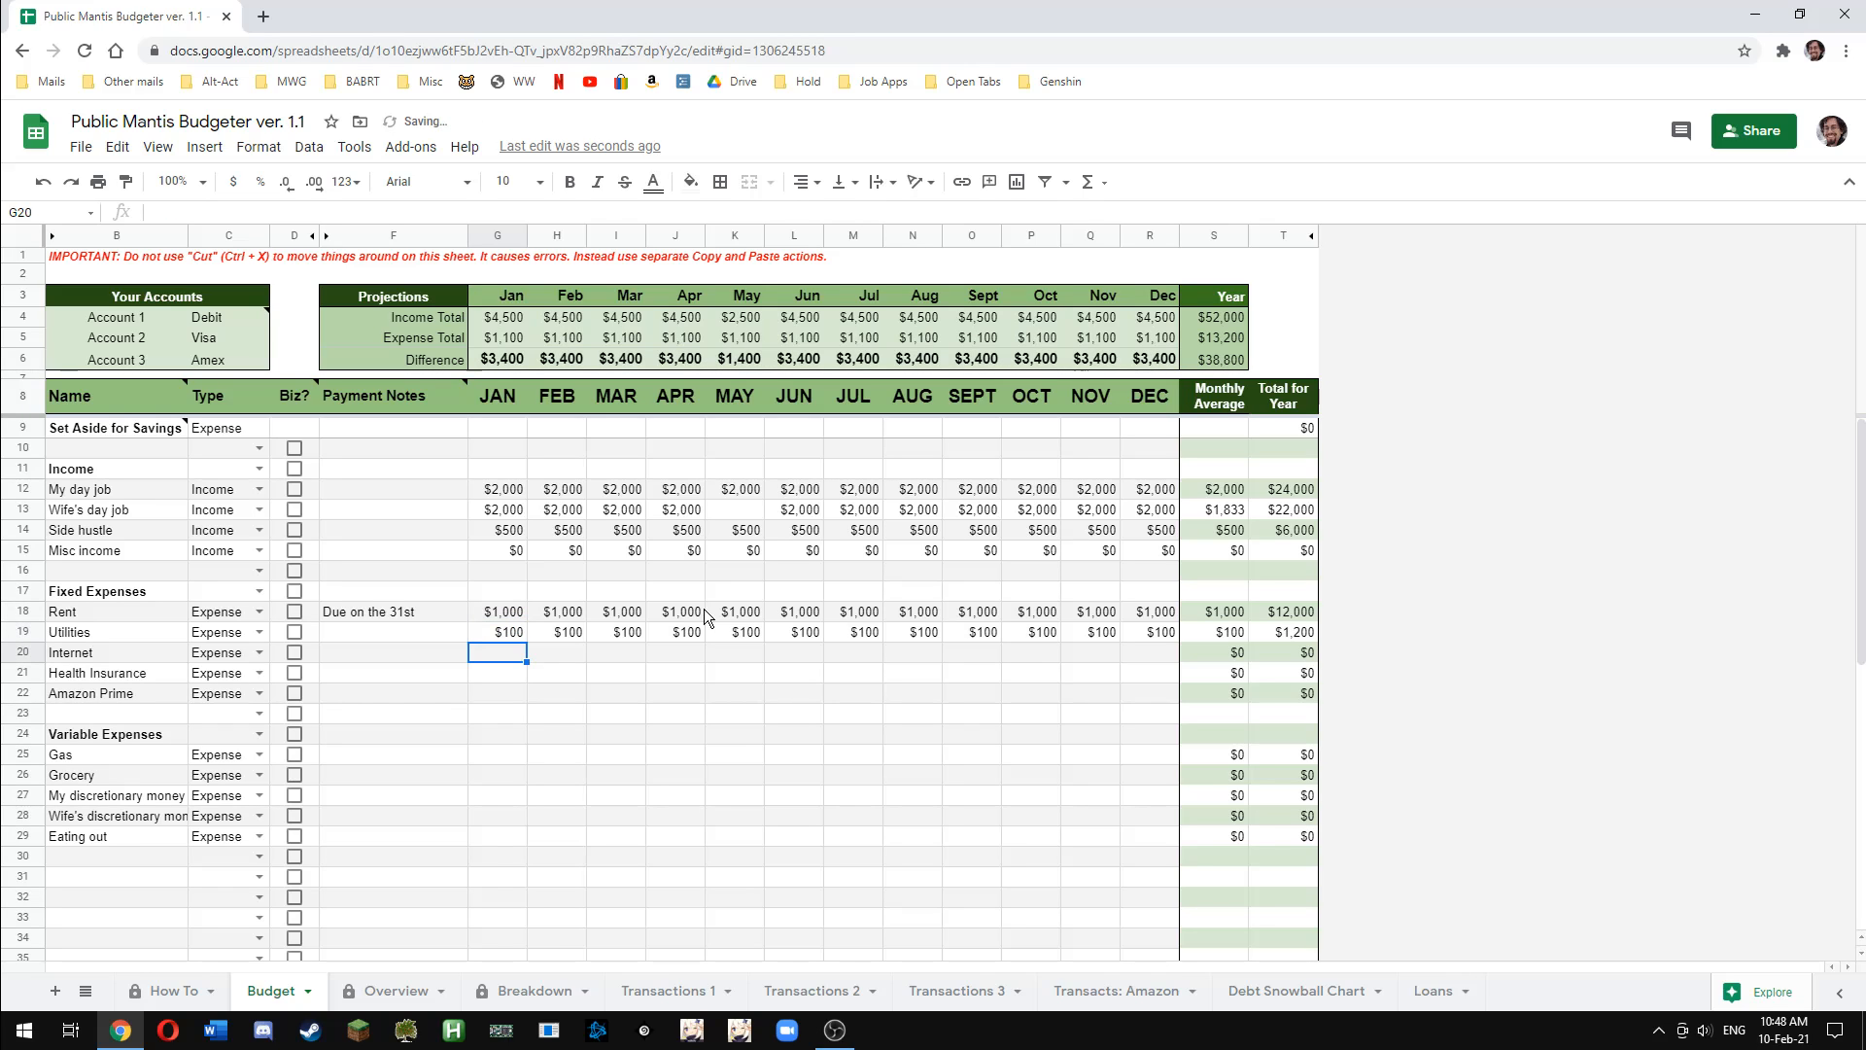
Set the January amounts for Internet to 30 and Health Insurance to 400
text(30)
key(Return)
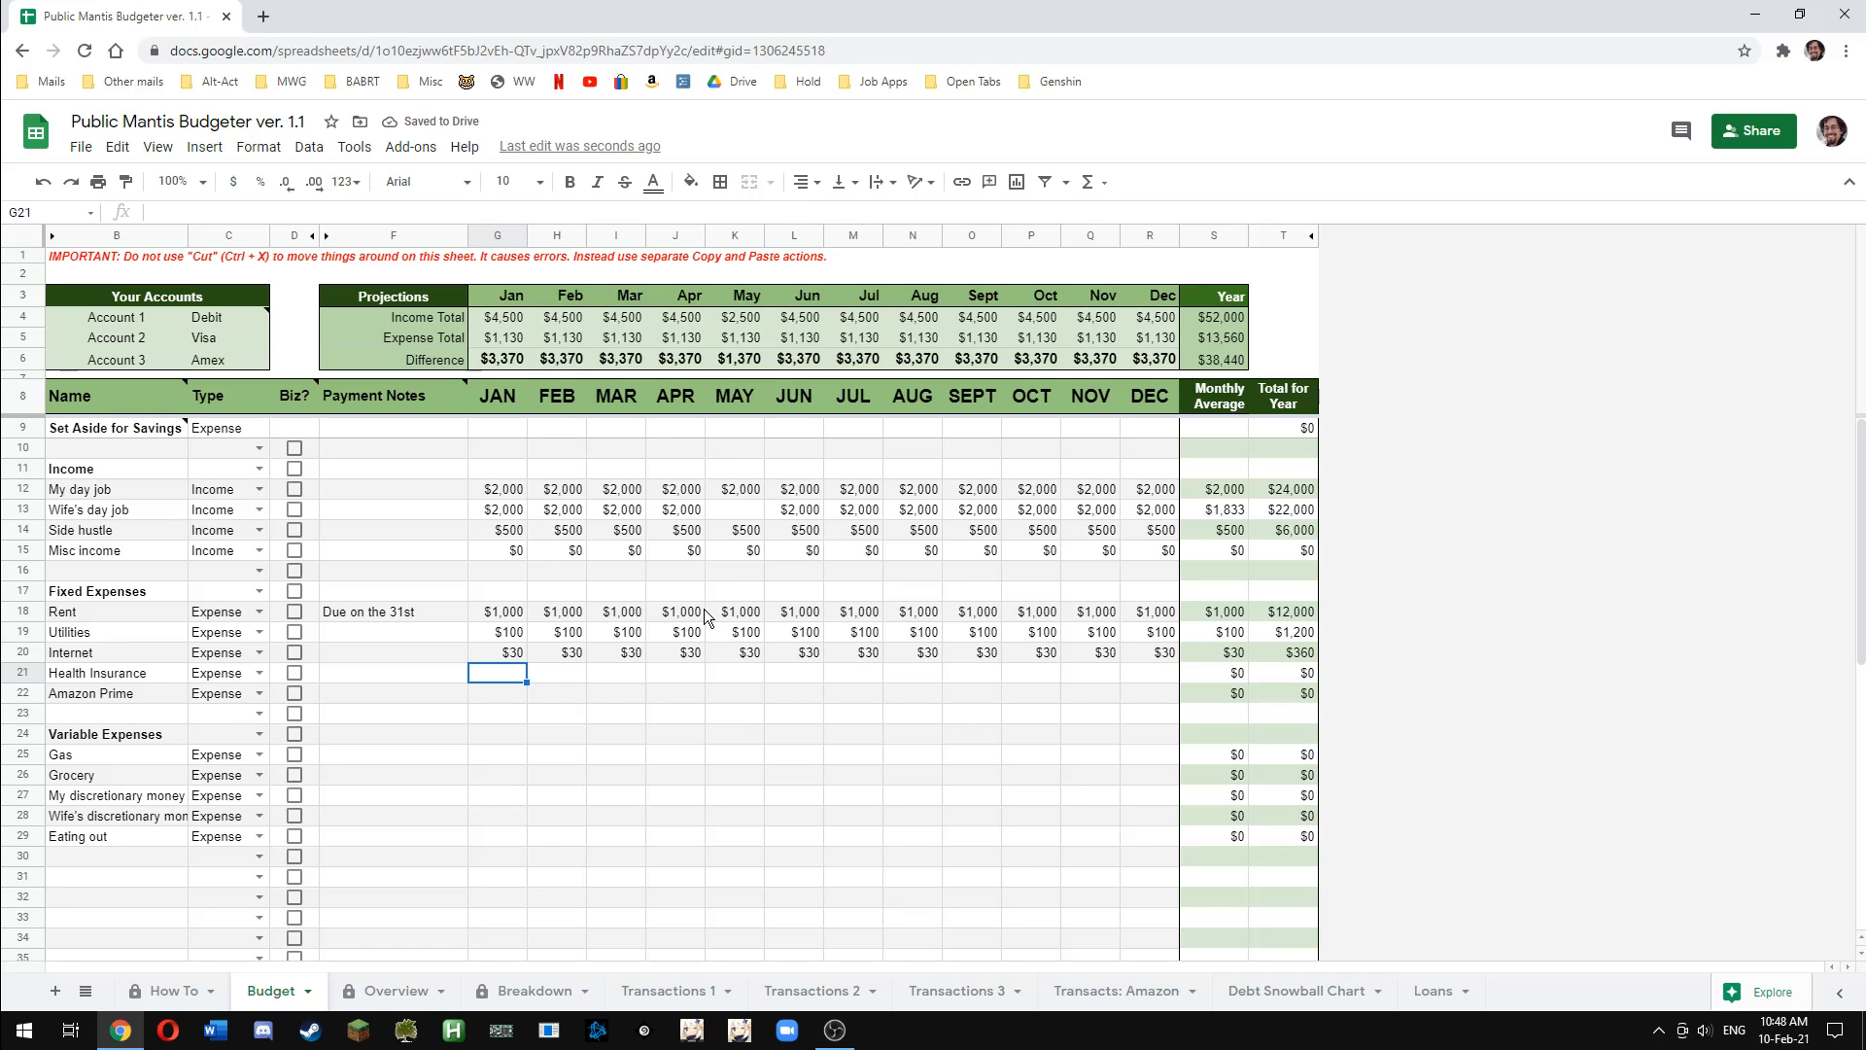
text(400)
key(Return)
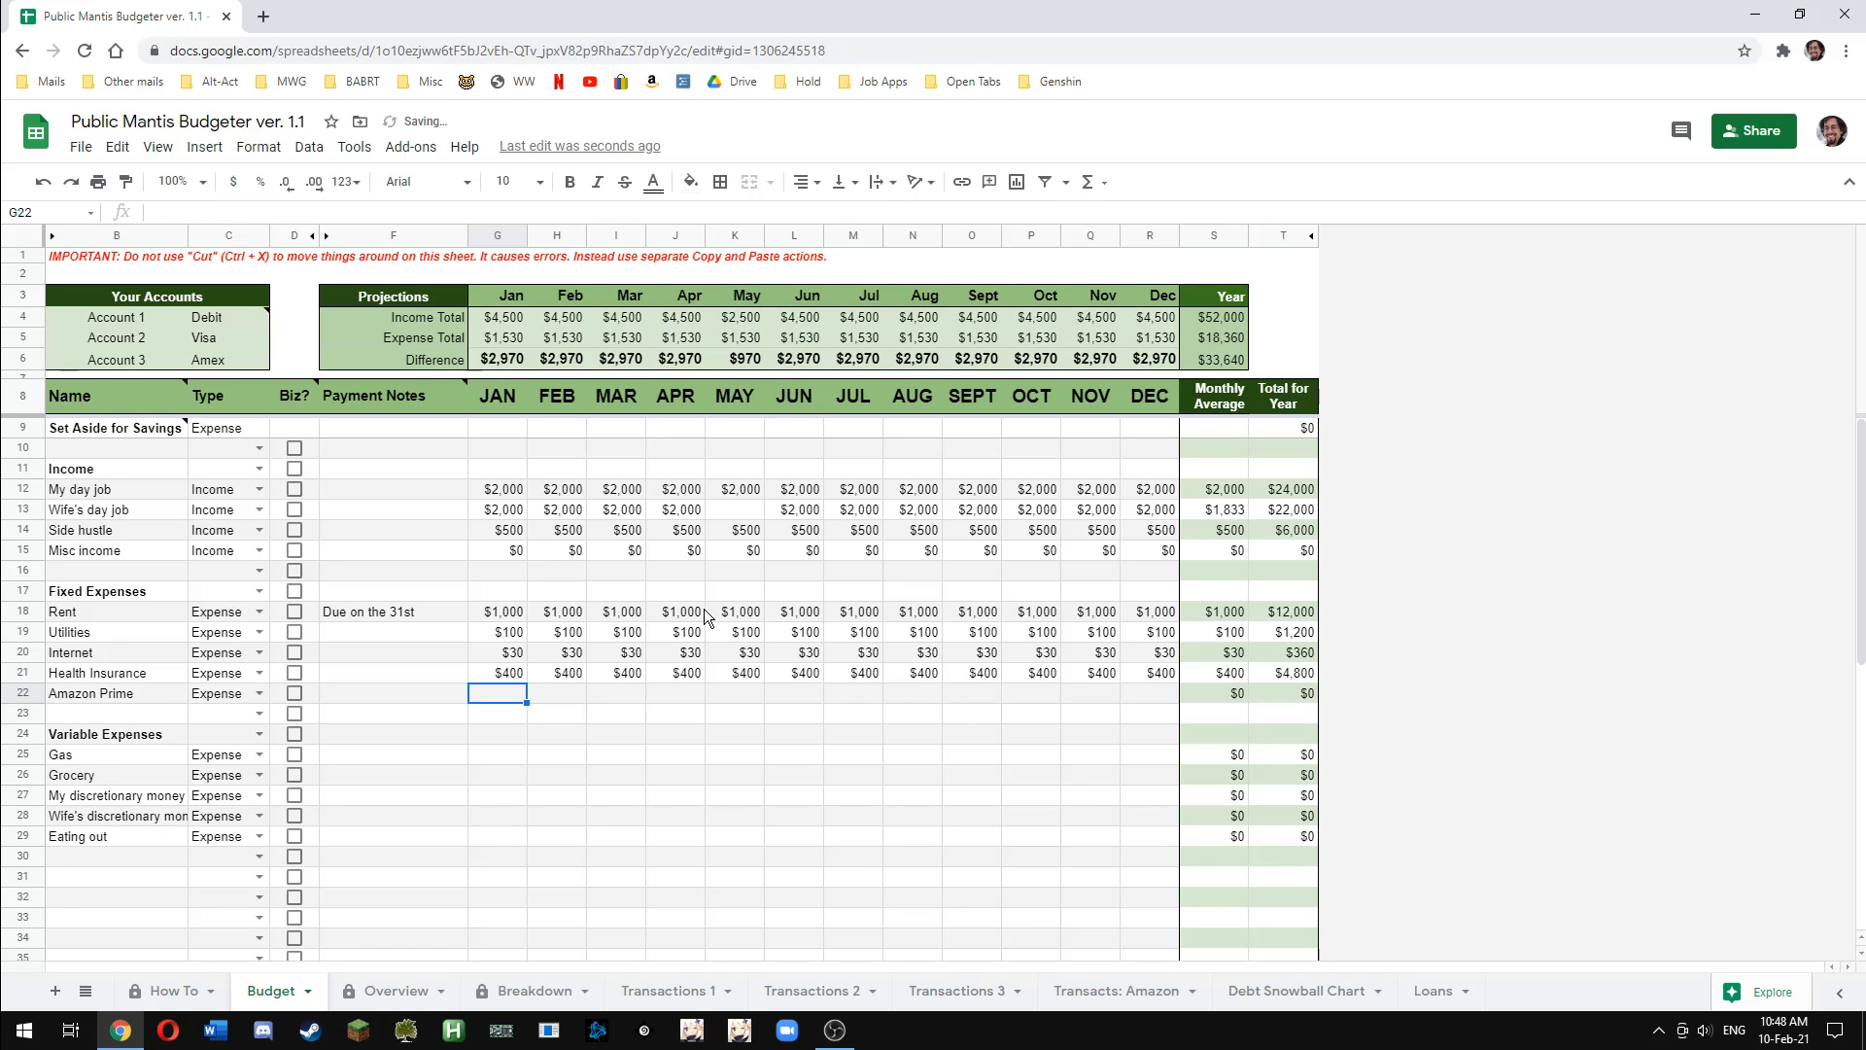
Set the October amount for Amazon Prime to 90 and clear its November and December amounts
click(1038, 697)
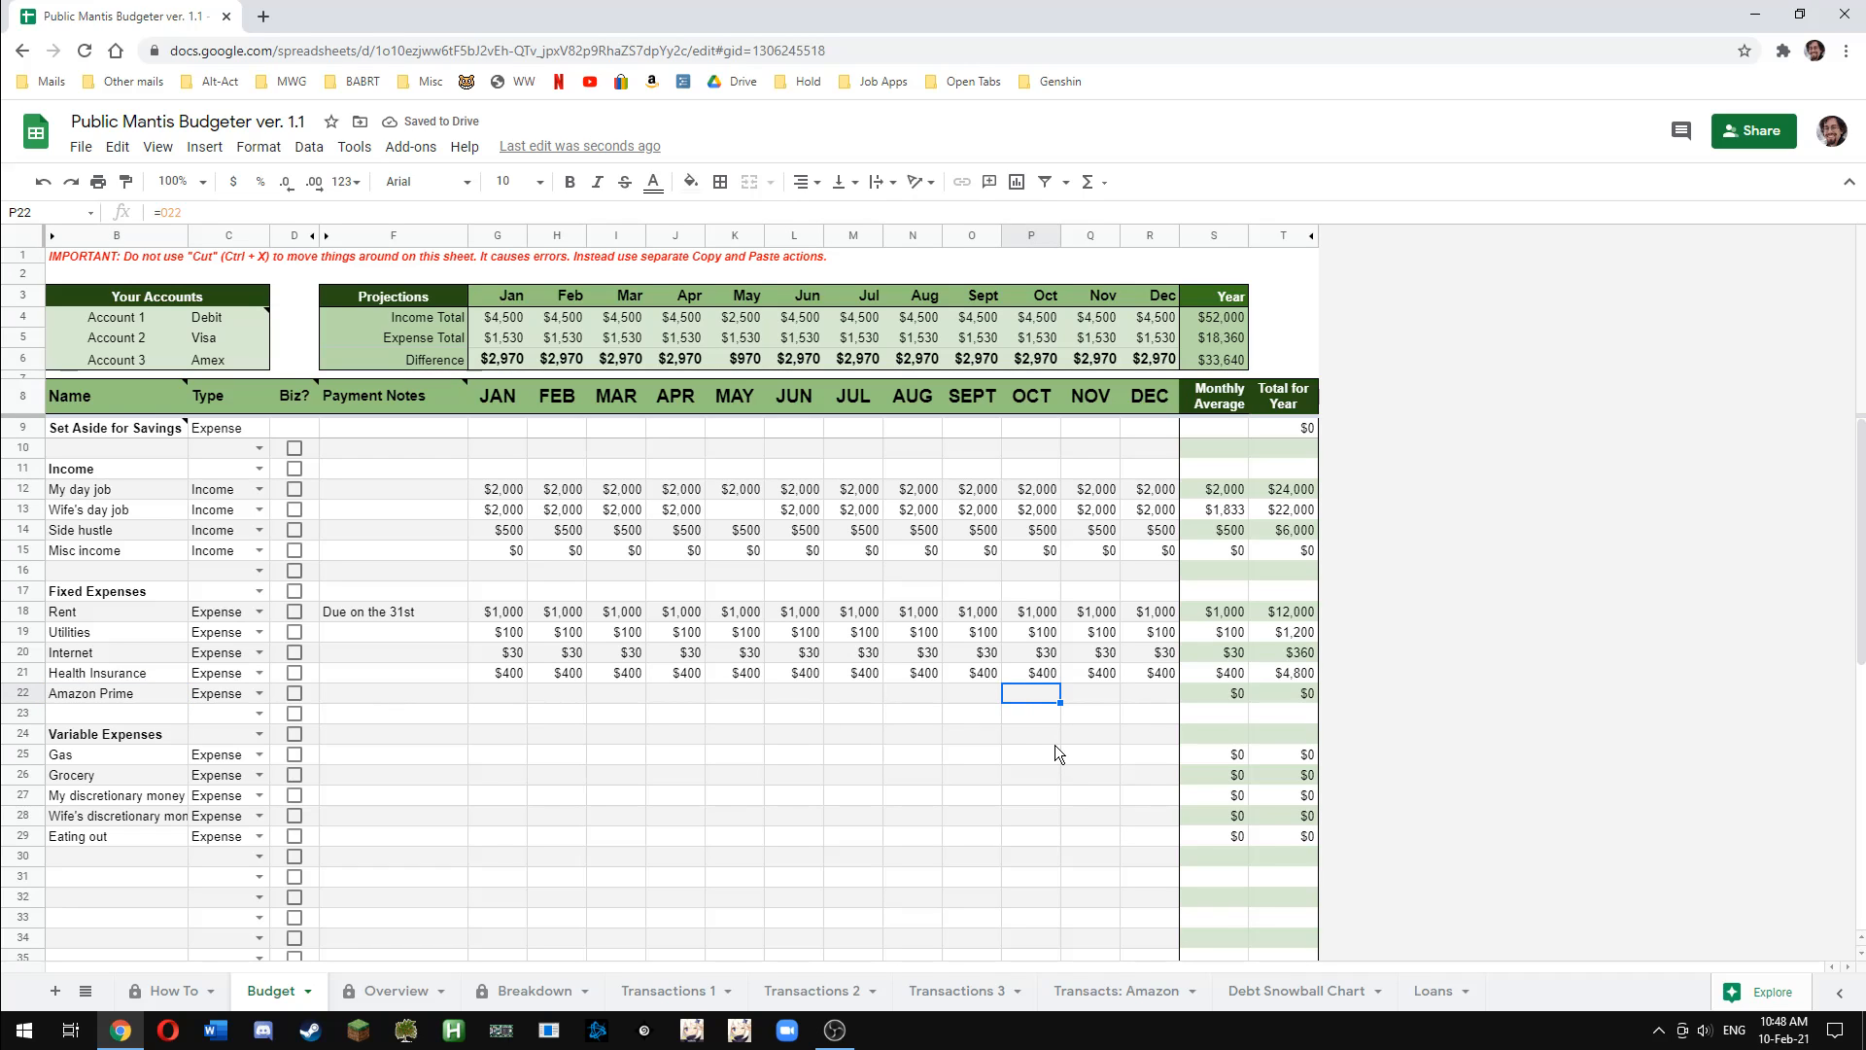
text(90)
key(Return)
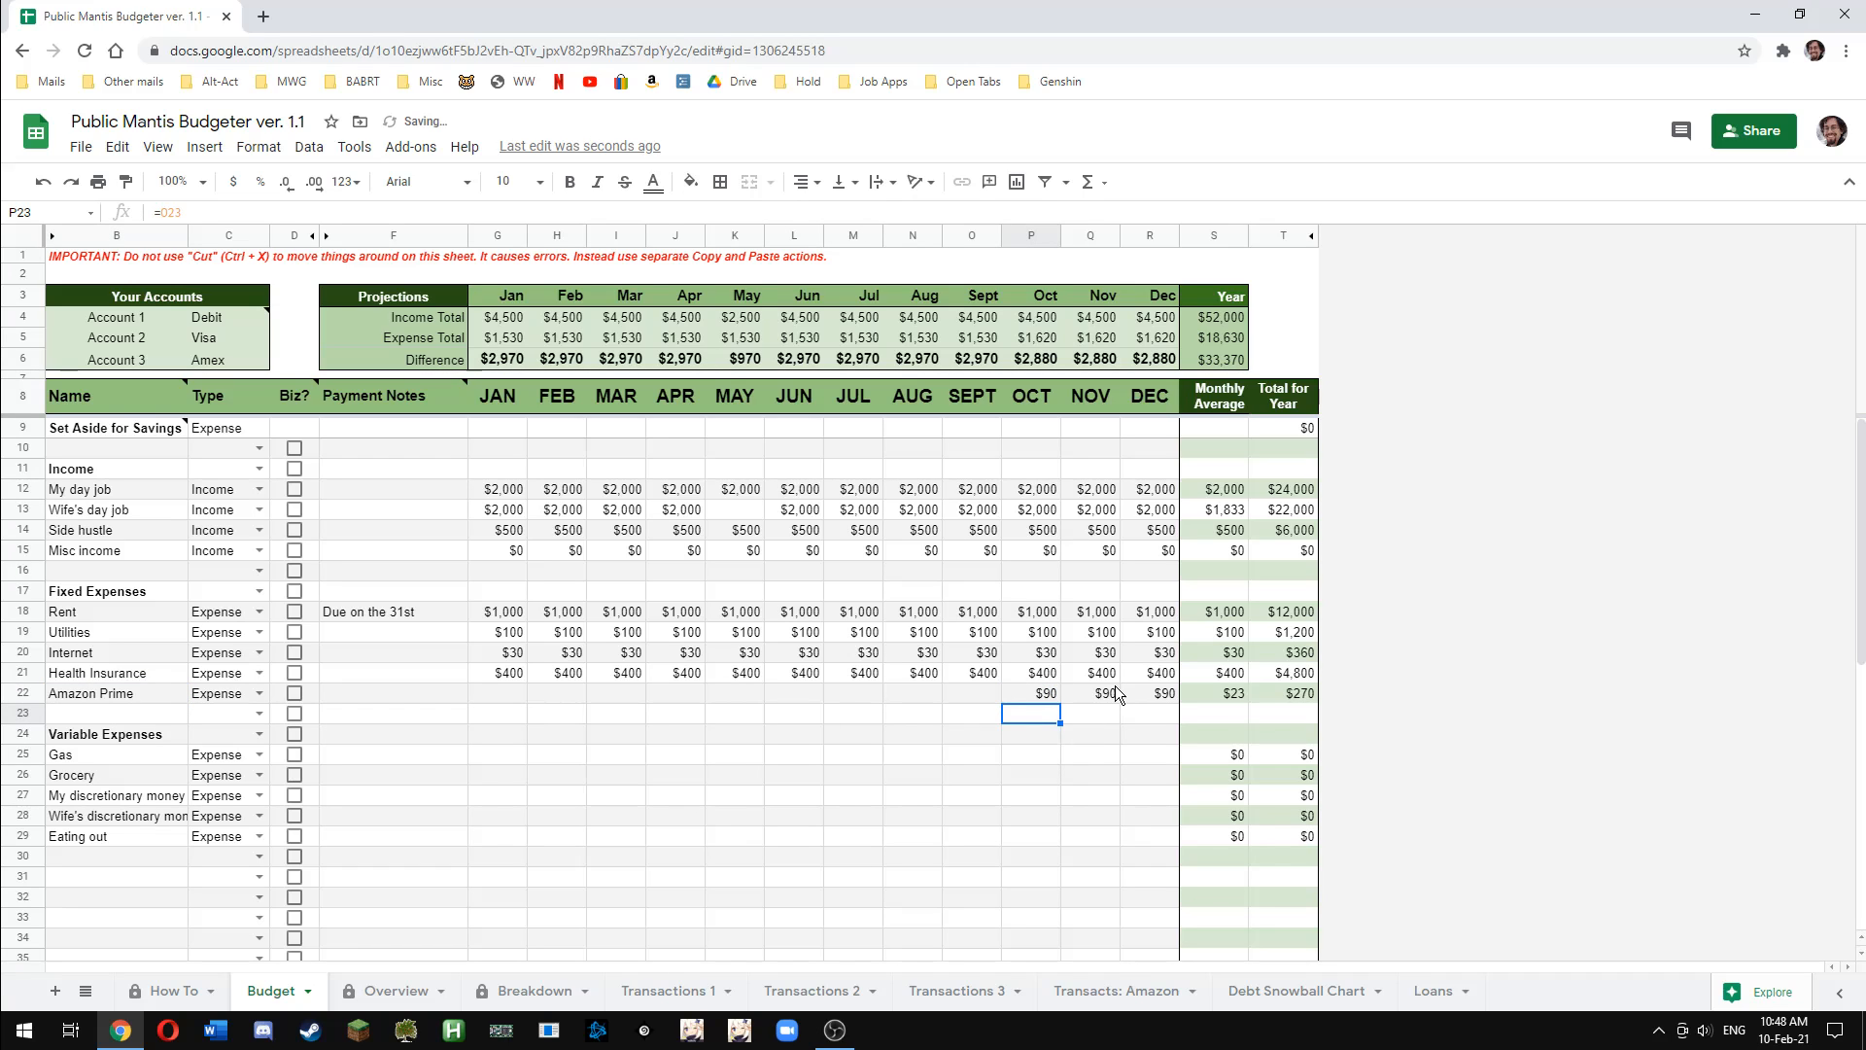
drag(1104, 696, 1141, 696)
key(Delete)
click(993, 702)
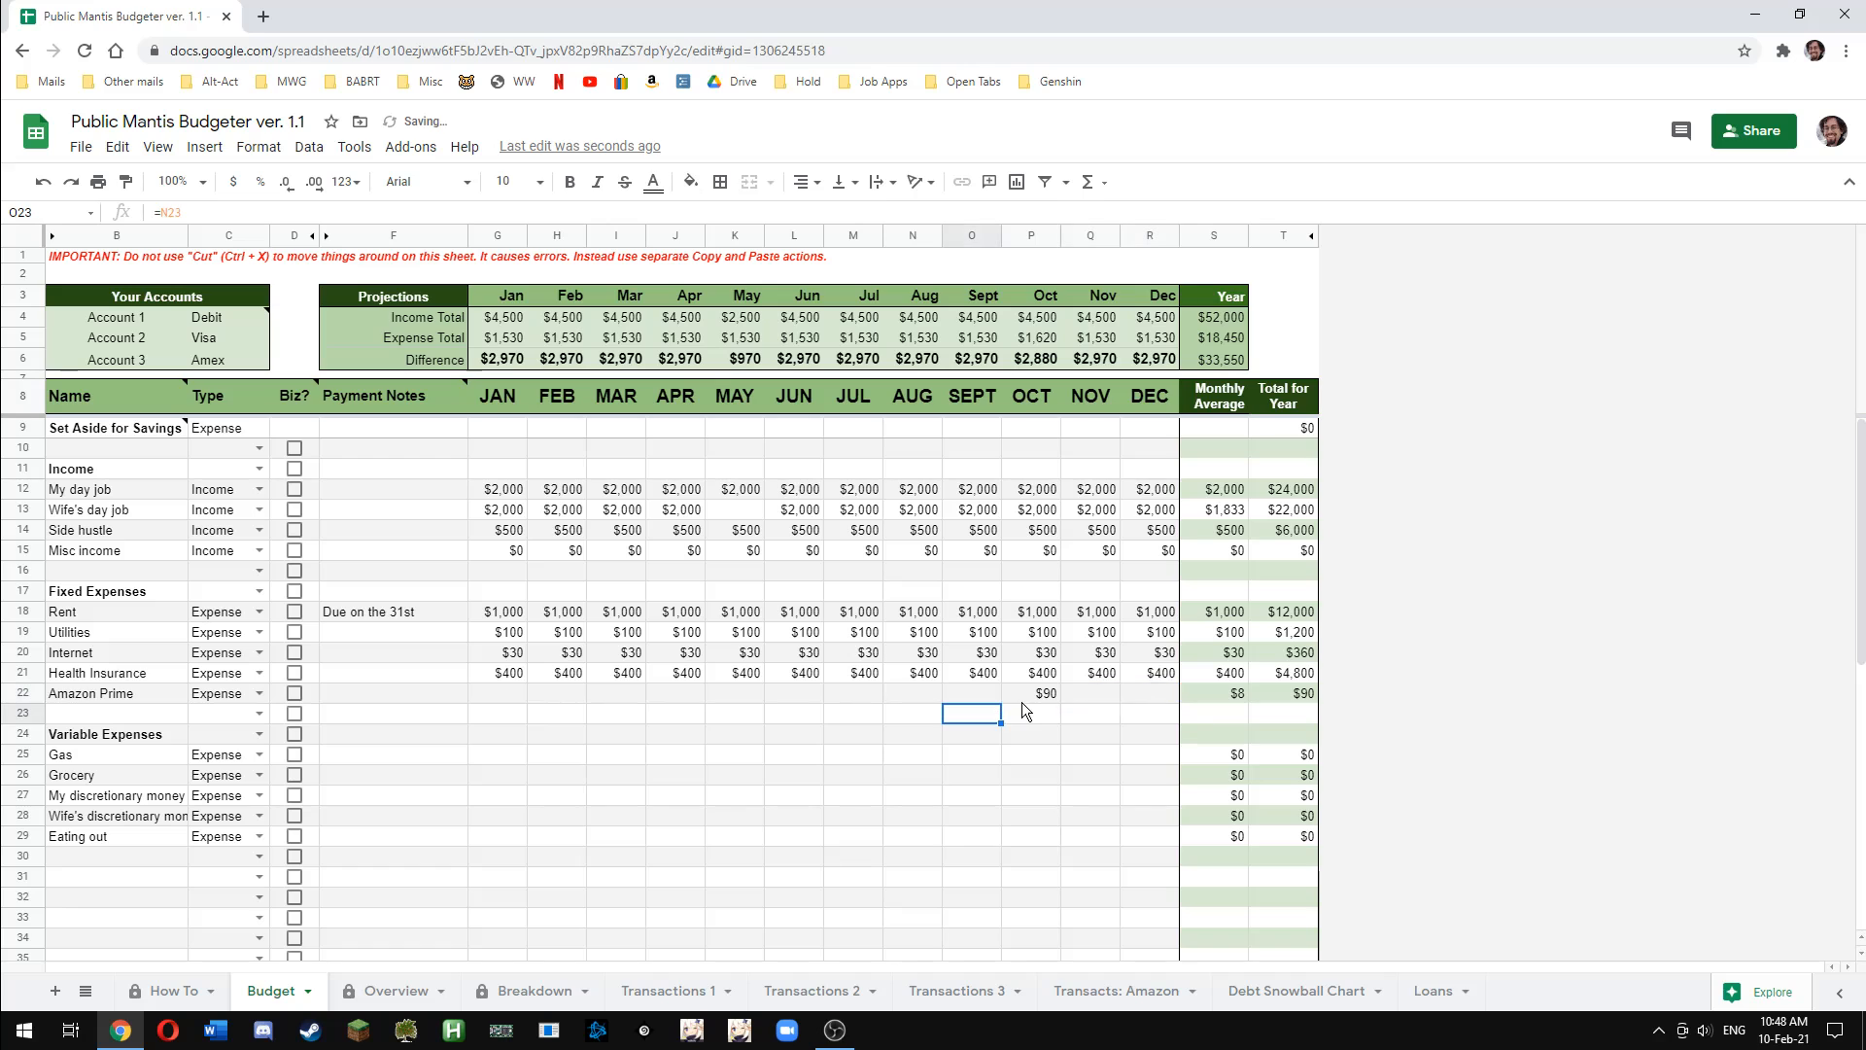
click(1038, 699)
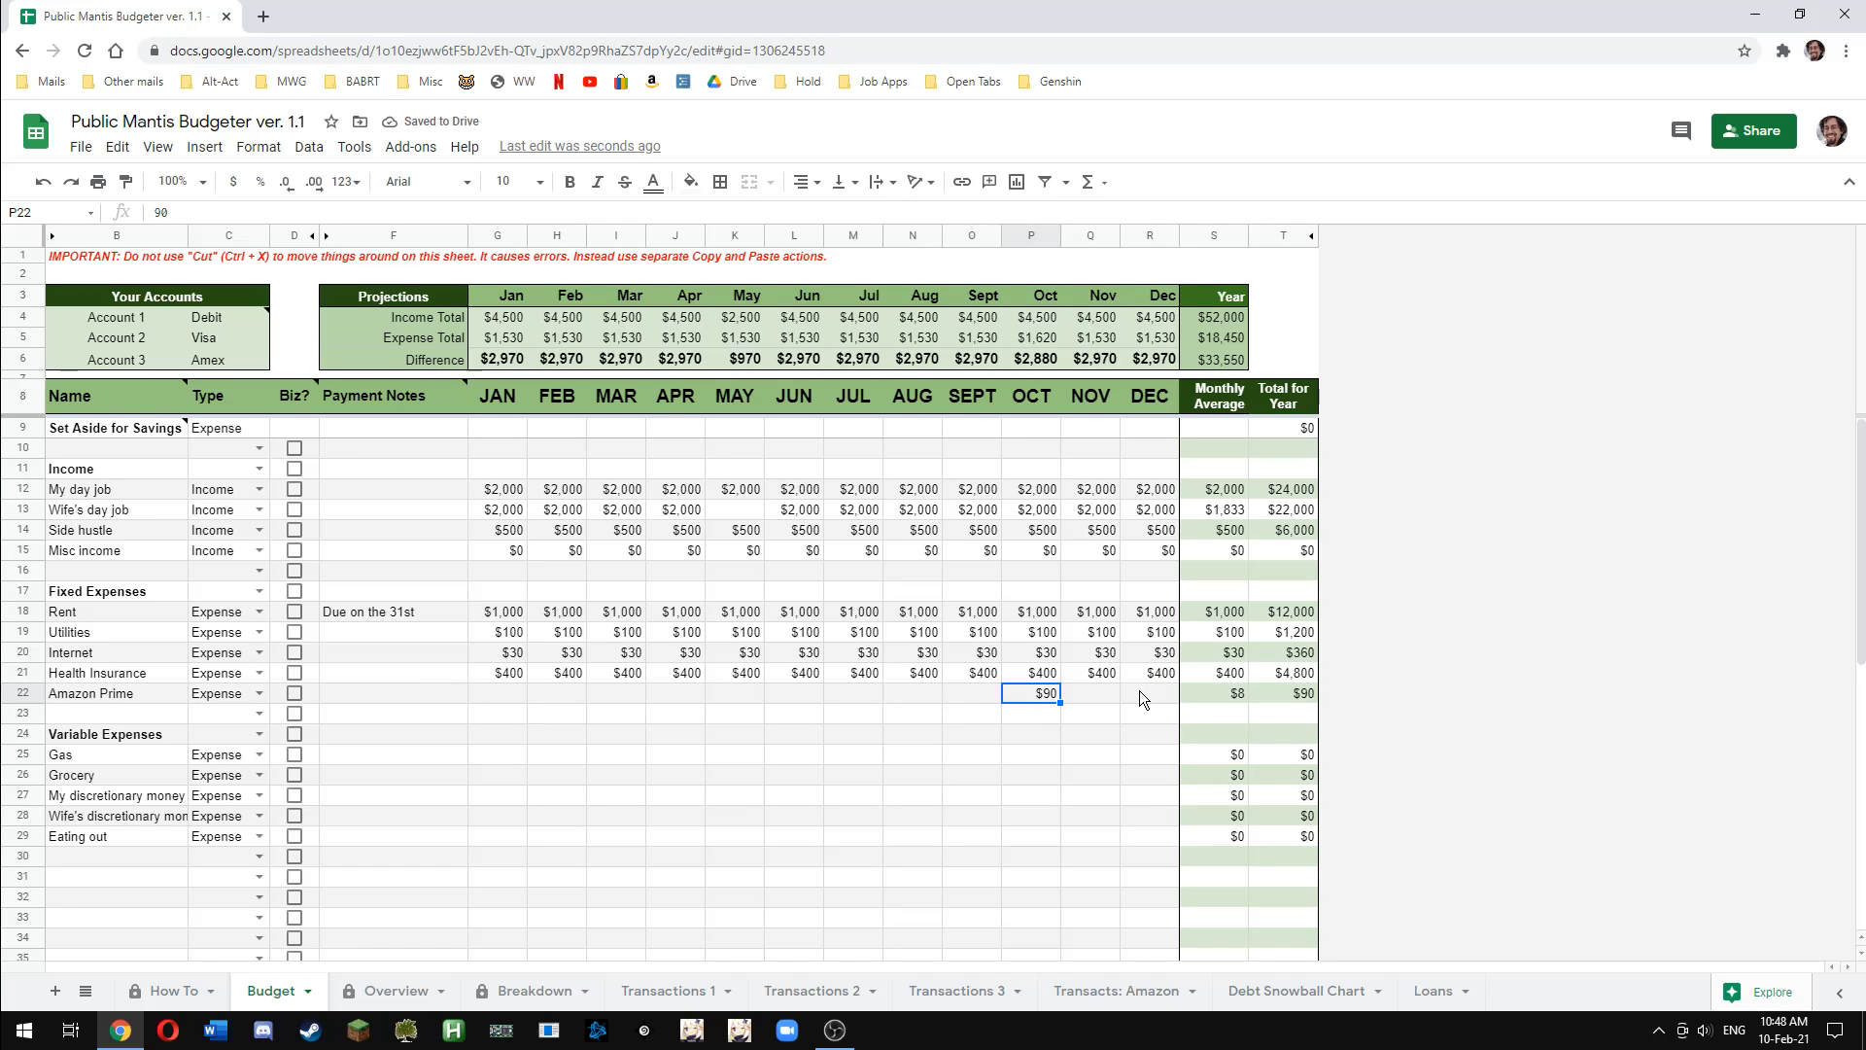
Set the January amounts for Gas to 50 and Grocery to 300
click(515, 752)
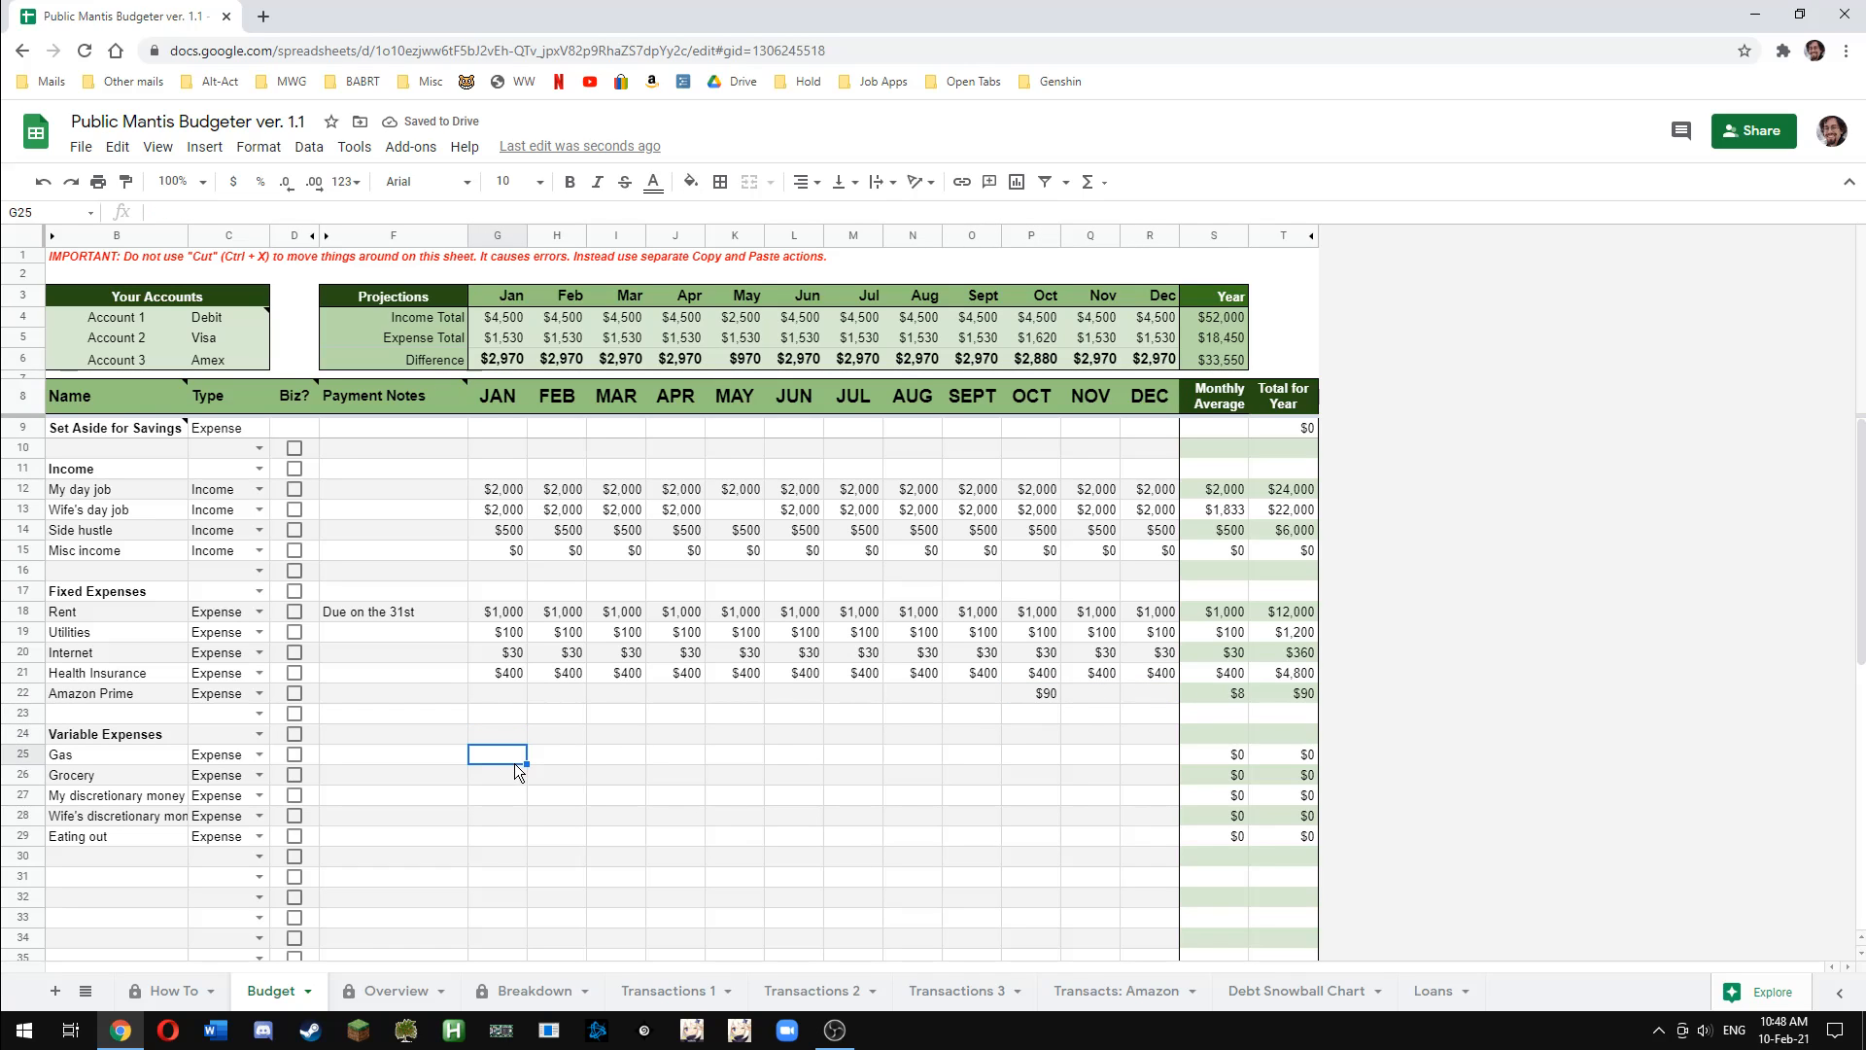
text(30)
key(Return)
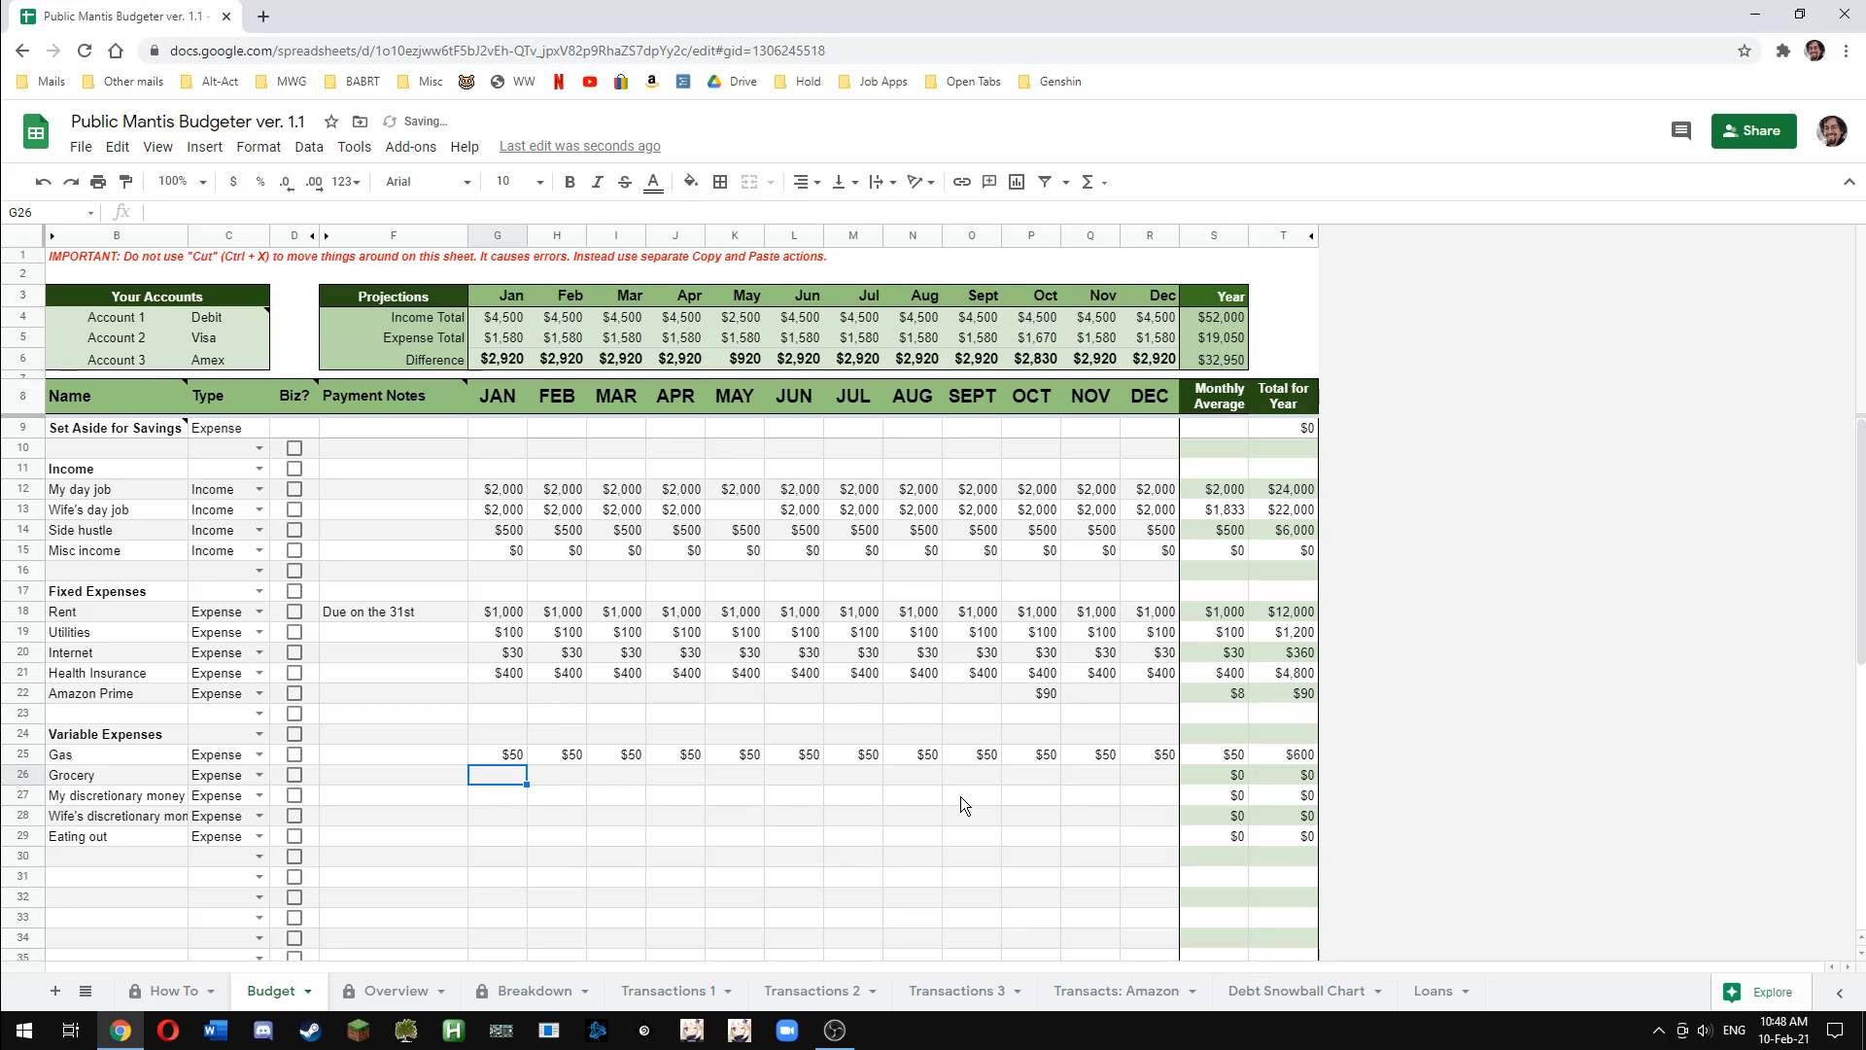
text(300)
key(Return)
Set the January amounts for My discretionary money to 50, Wife's discretionary money to 50 and Eating out to 100
text(50)
key(Return)
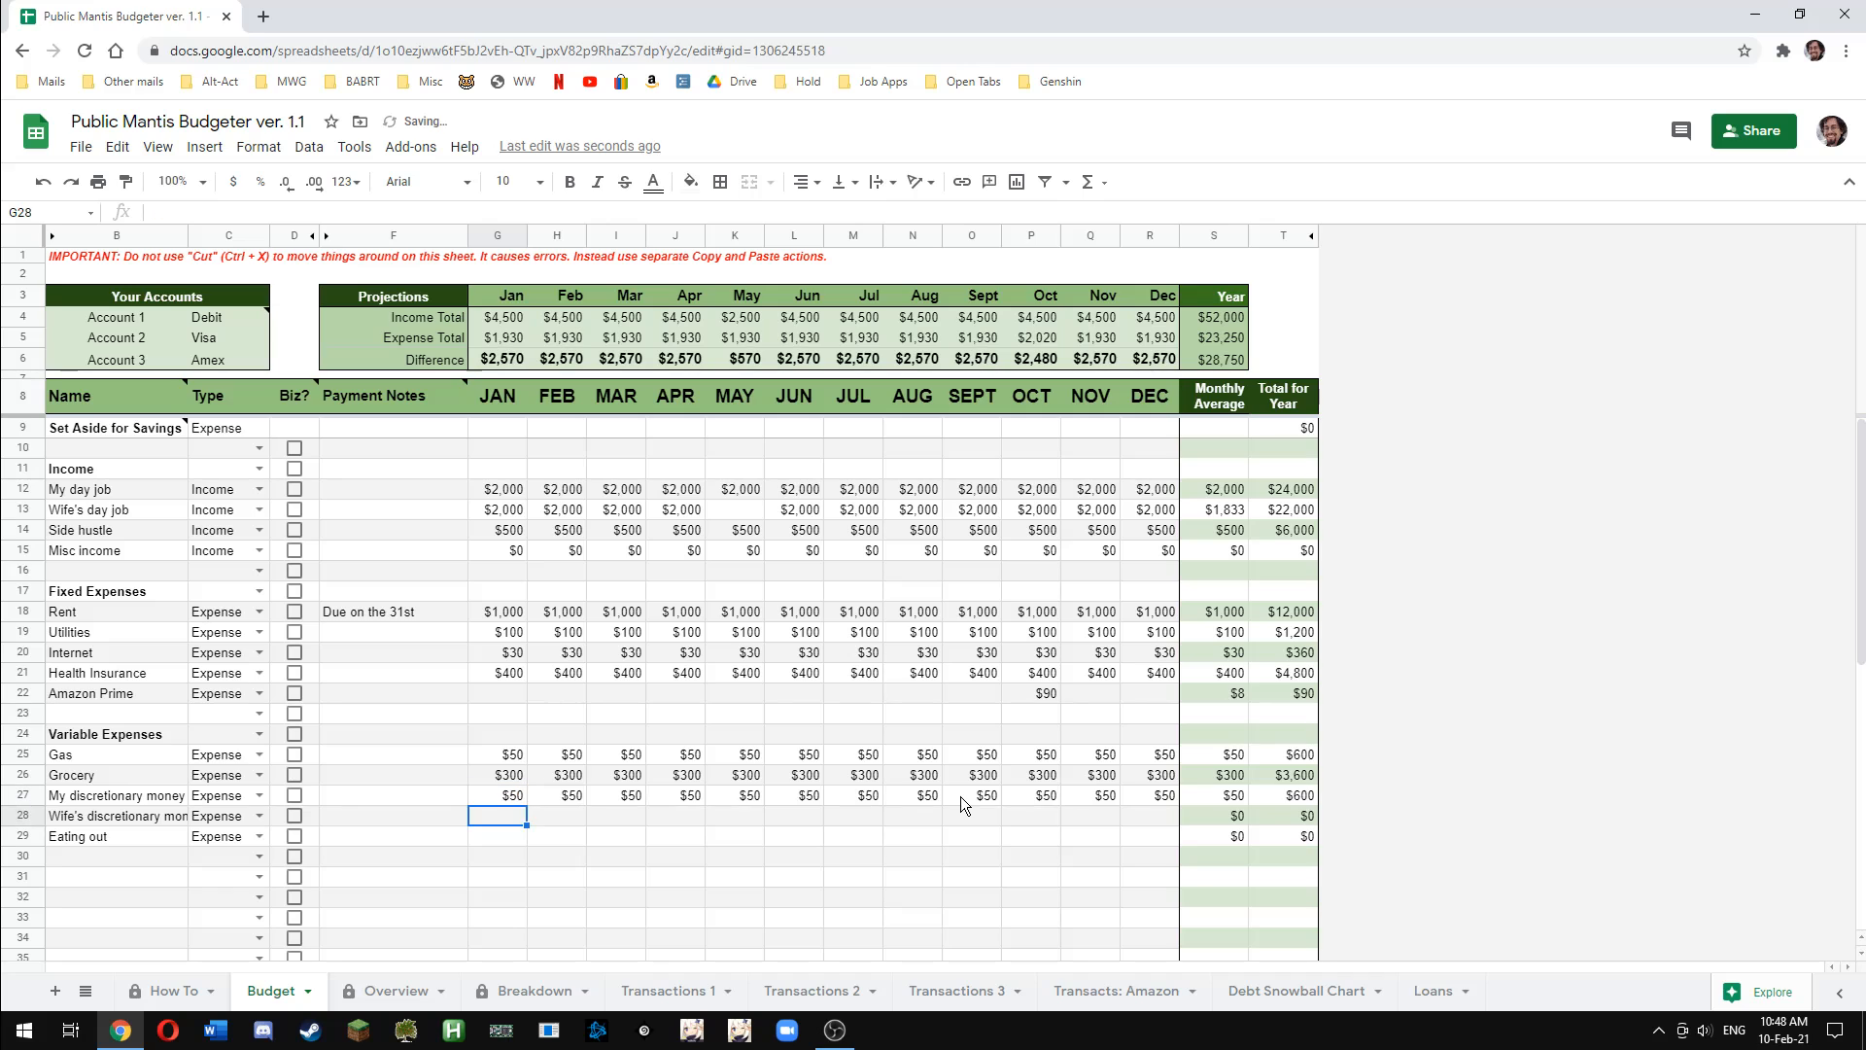
text(50)
key(Return)
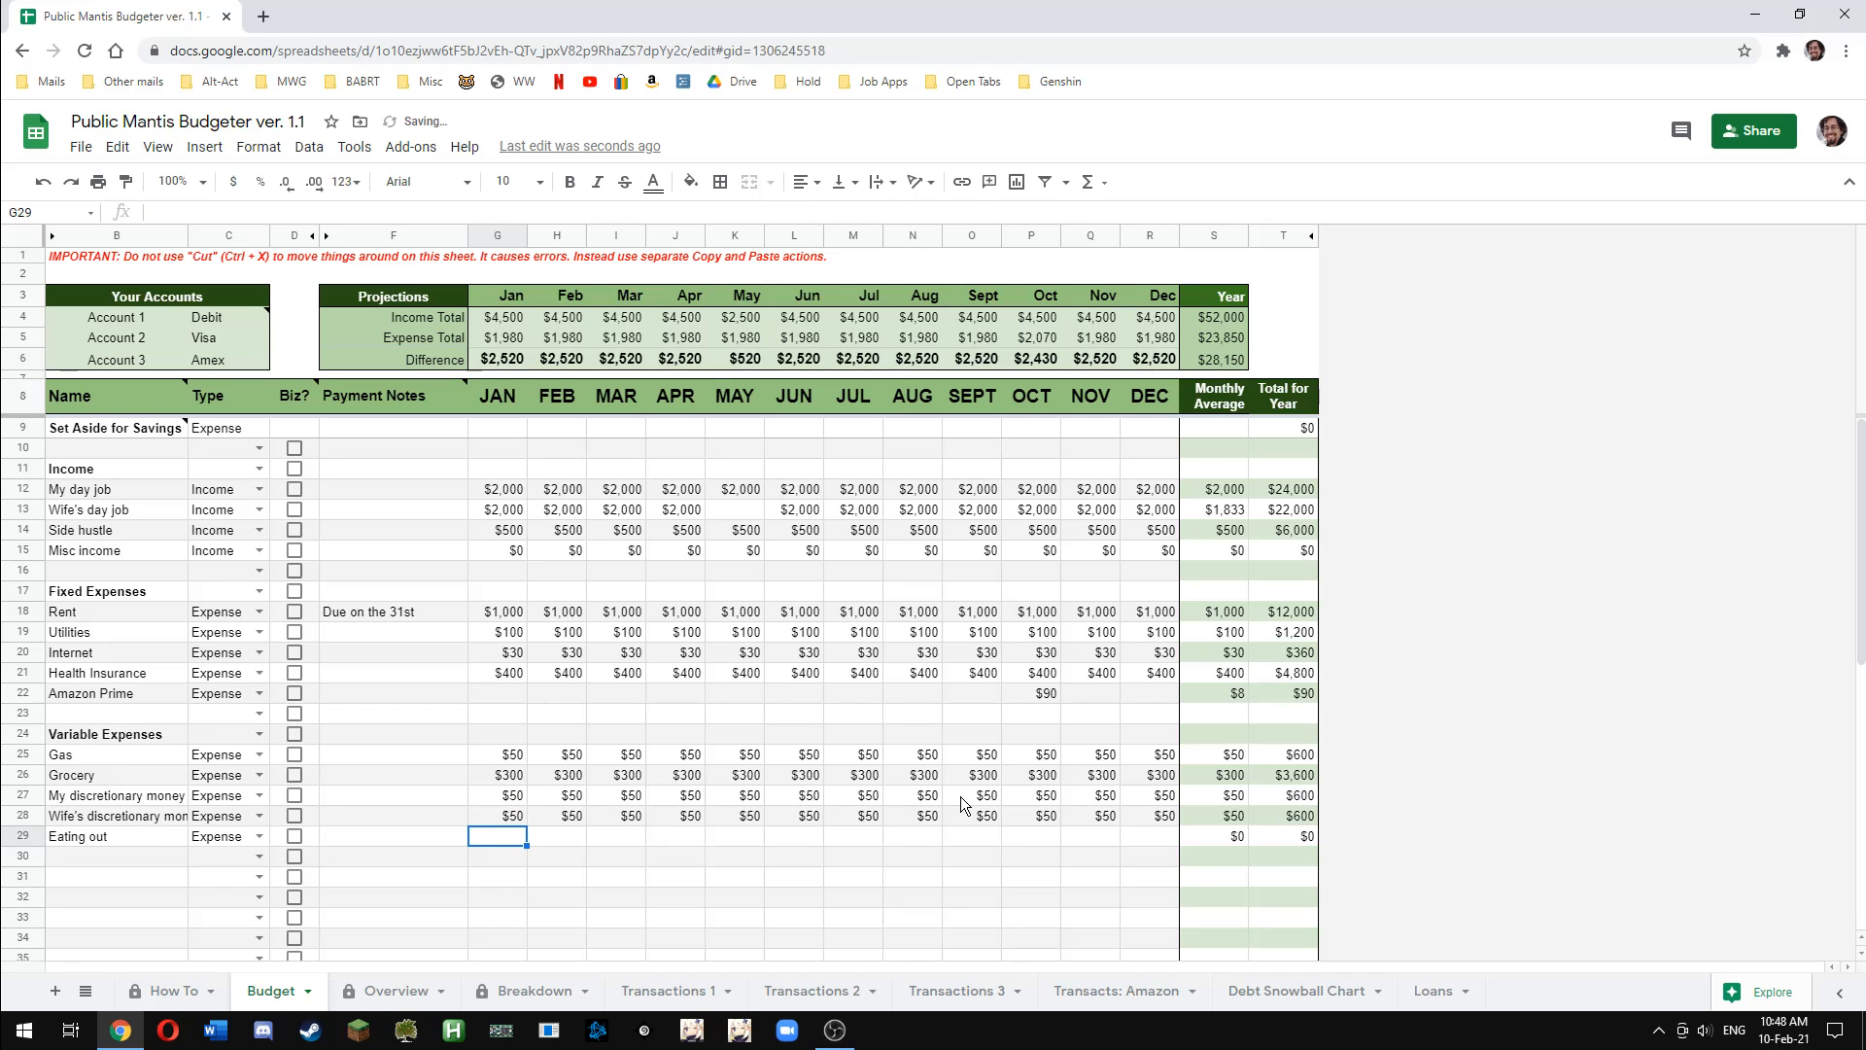
text(100)
key(Return)
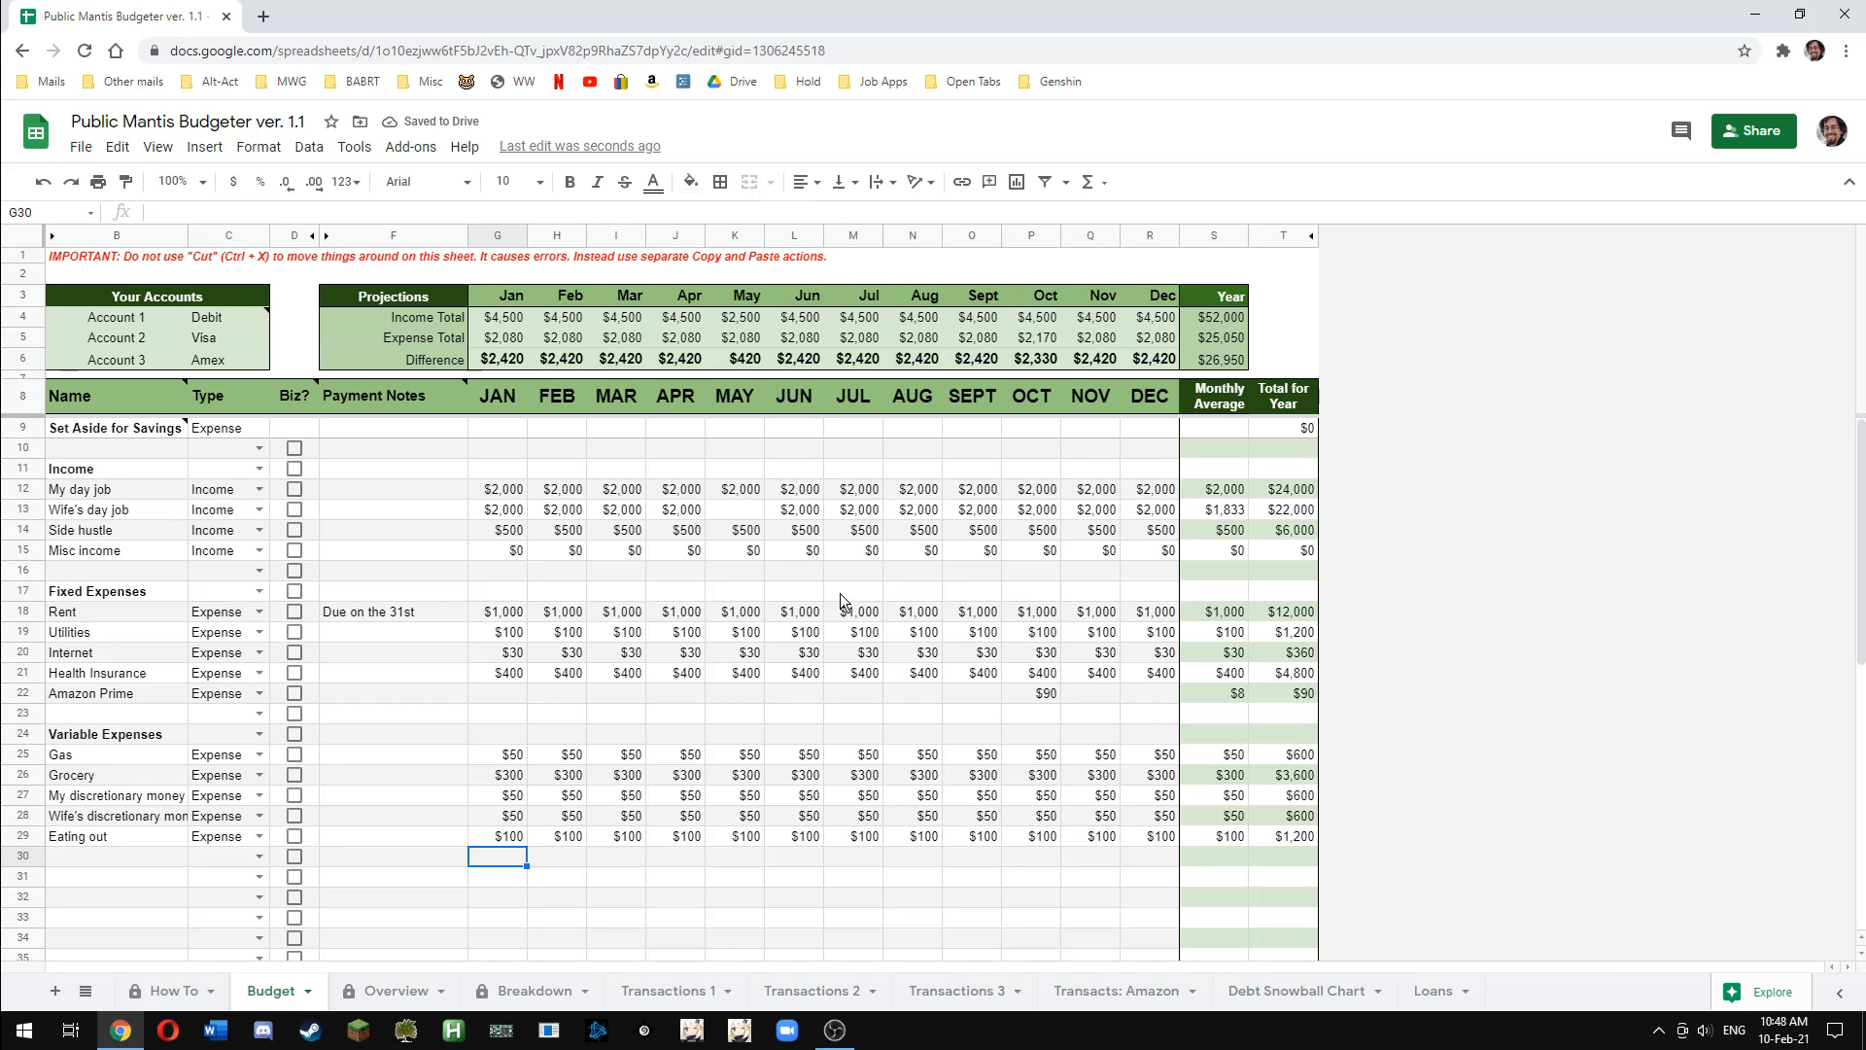
Review the monthly and yearly income, expense and difference figures in the Projections table
drag(500, 323, 1155, 340)
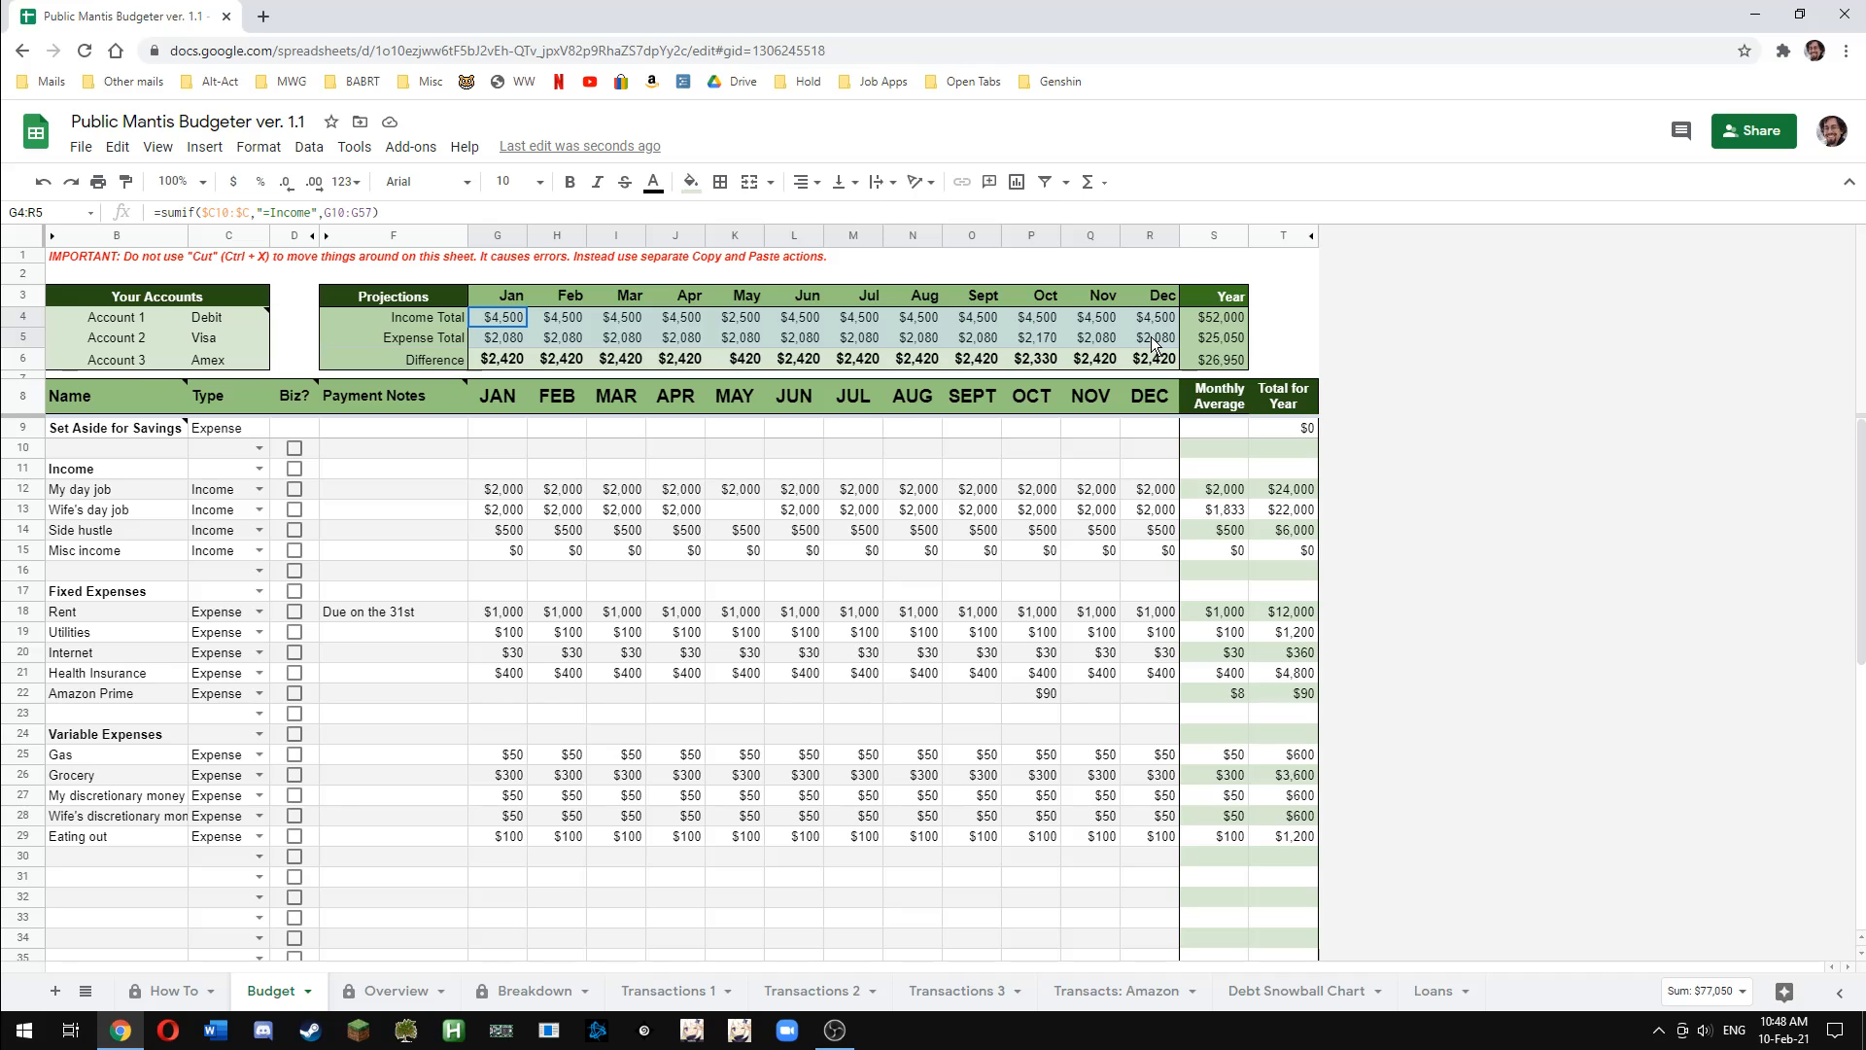
drag(510, 356, 1152, 360)
drag(1239, 315, 1228, 351)
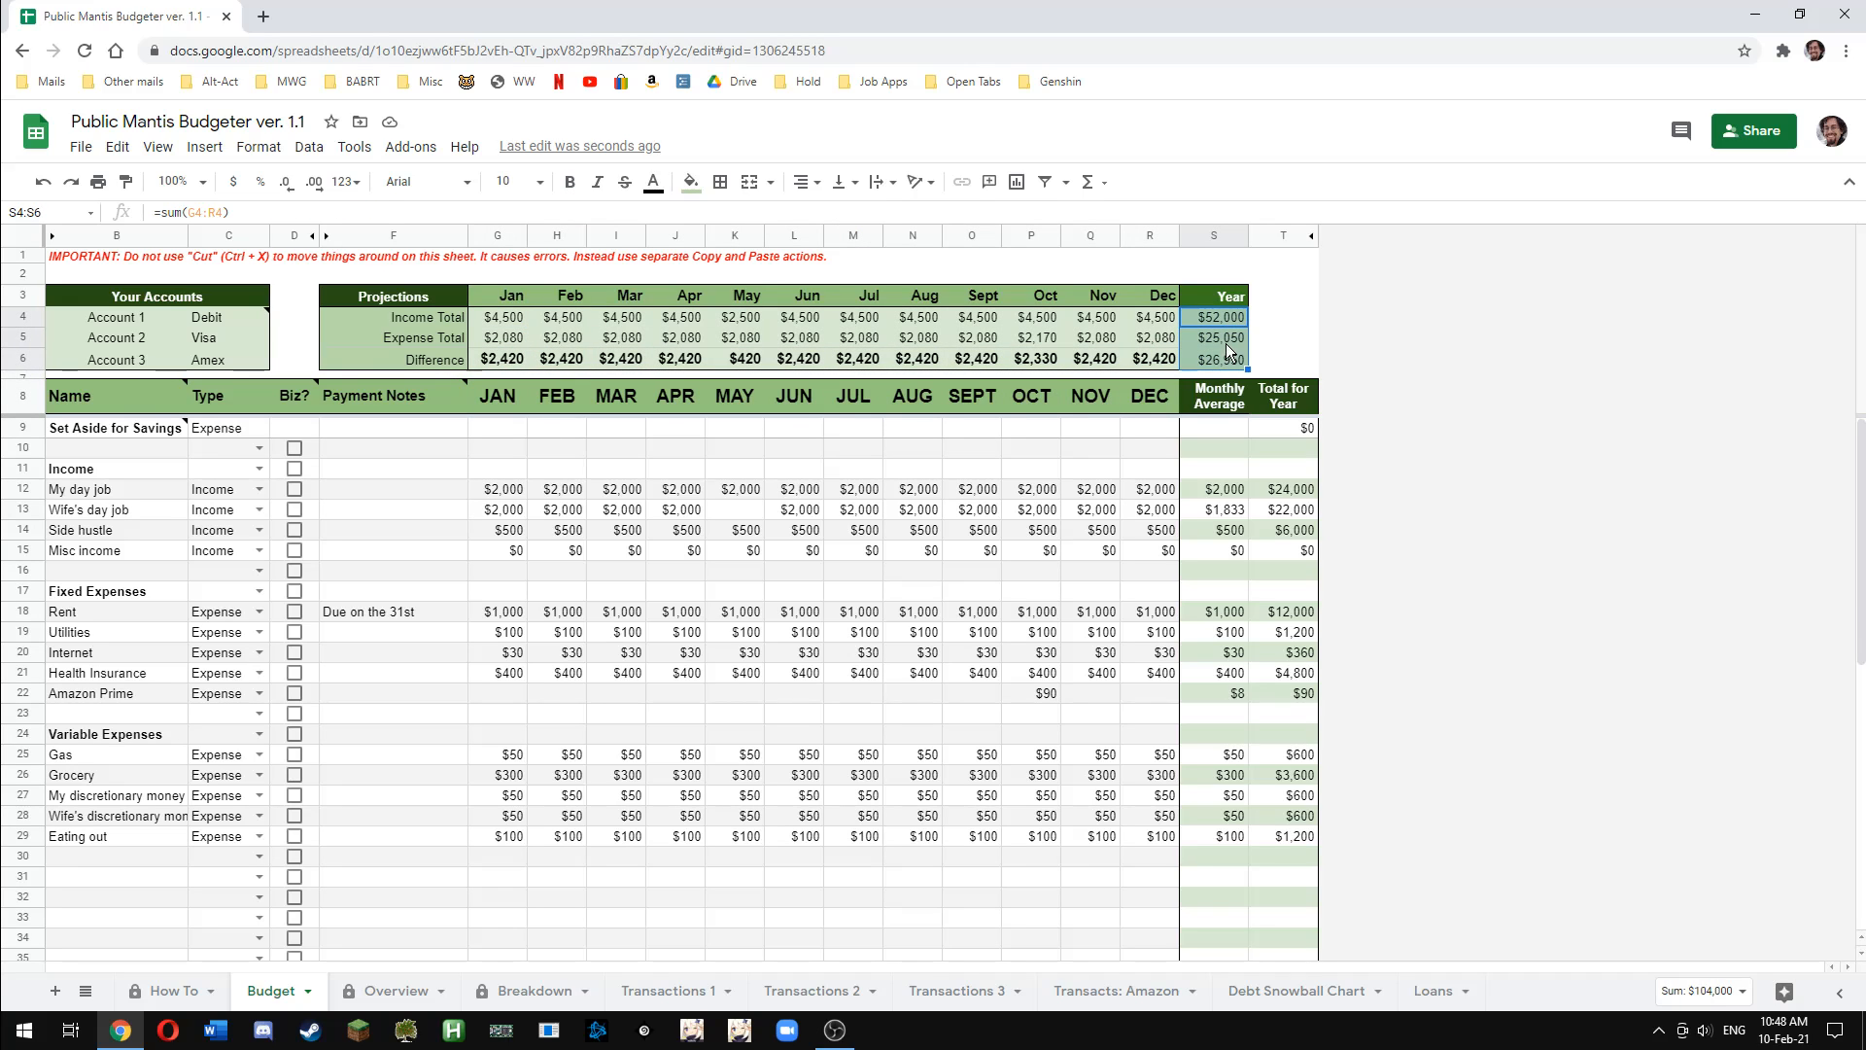
click(1223, 358)
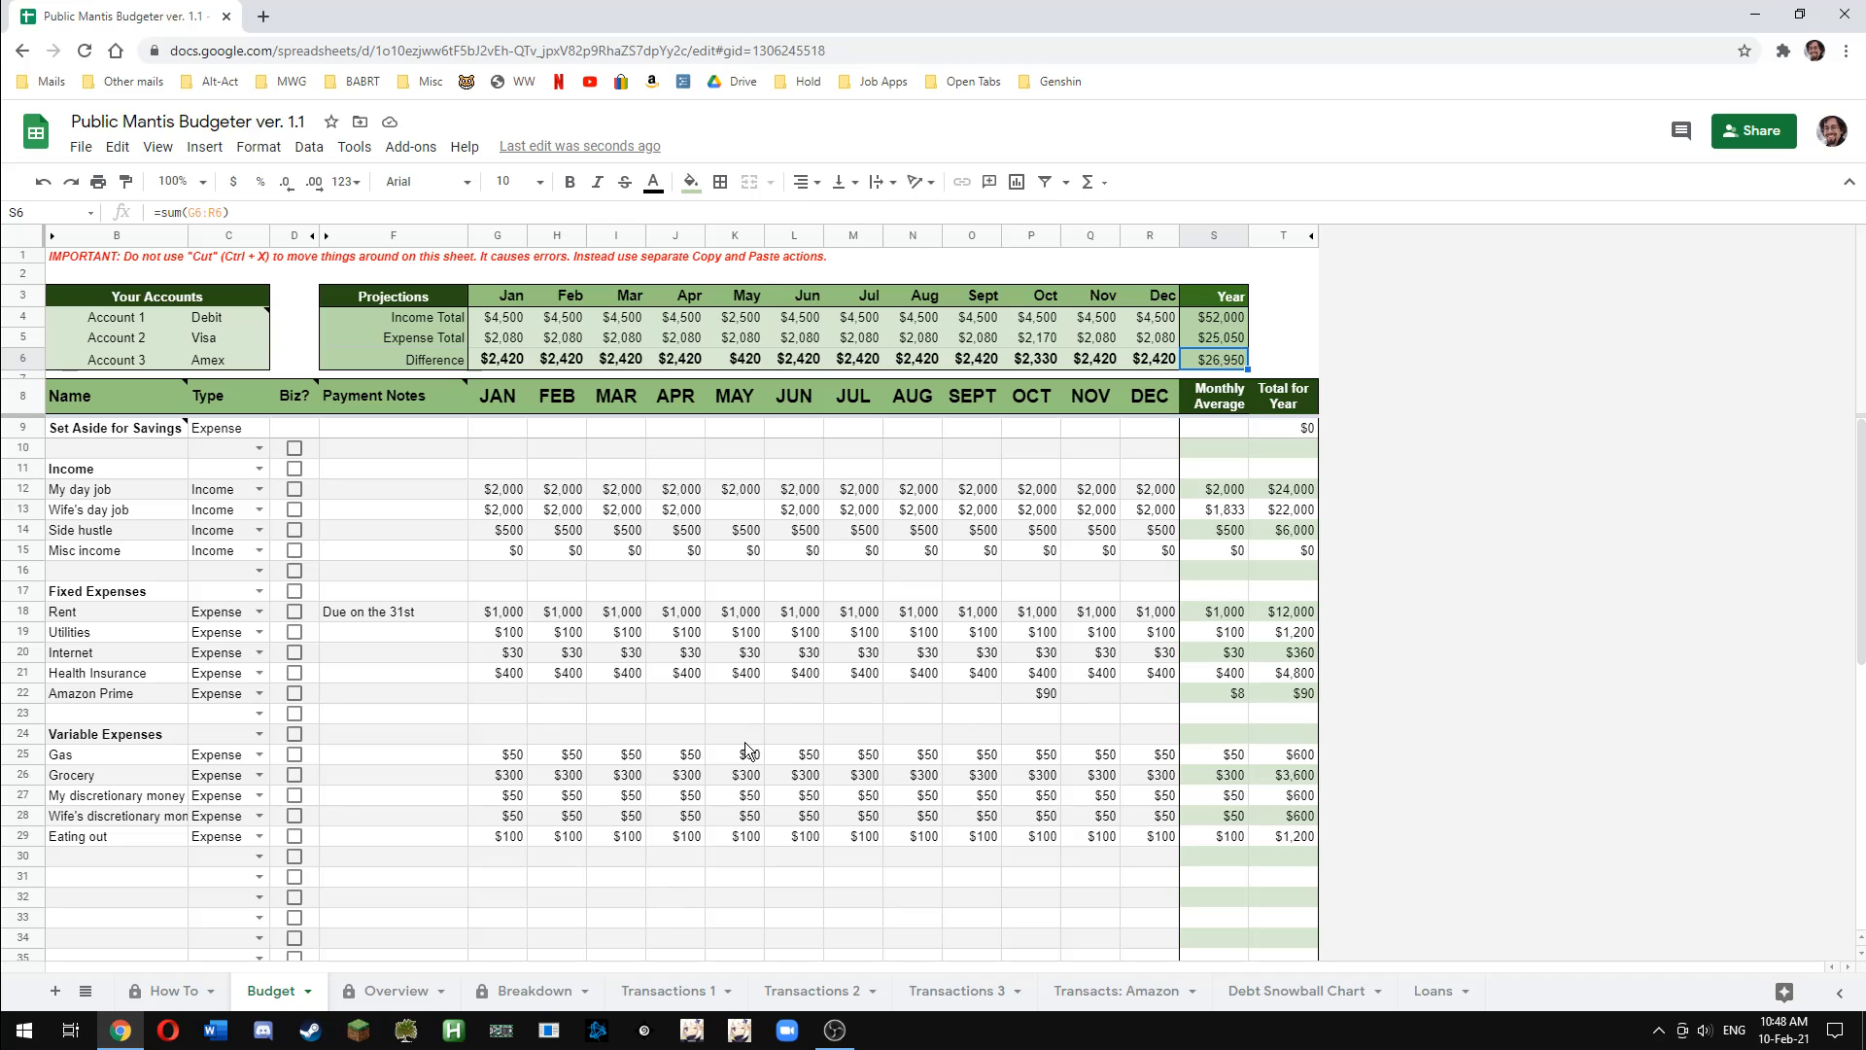
Set the January amount for Set Aside for Savings to 200
click(504, 427)
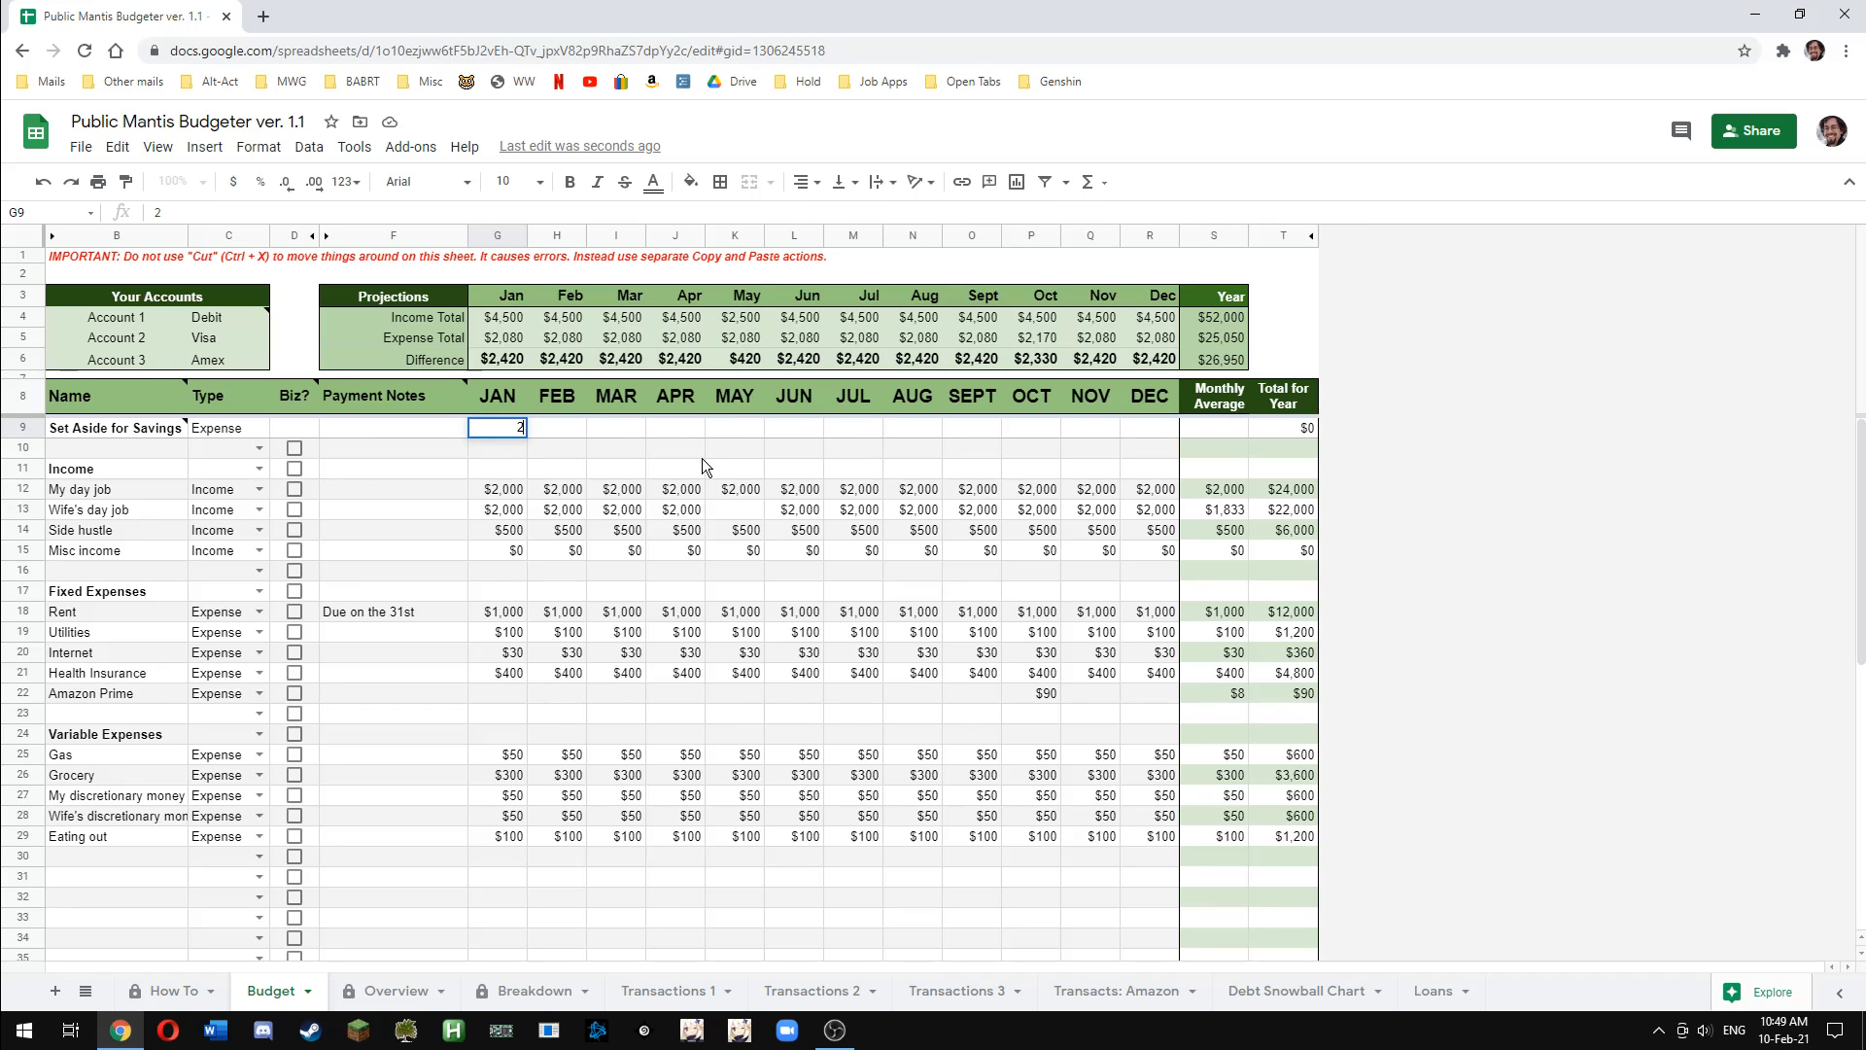
text(200)
key(Return)
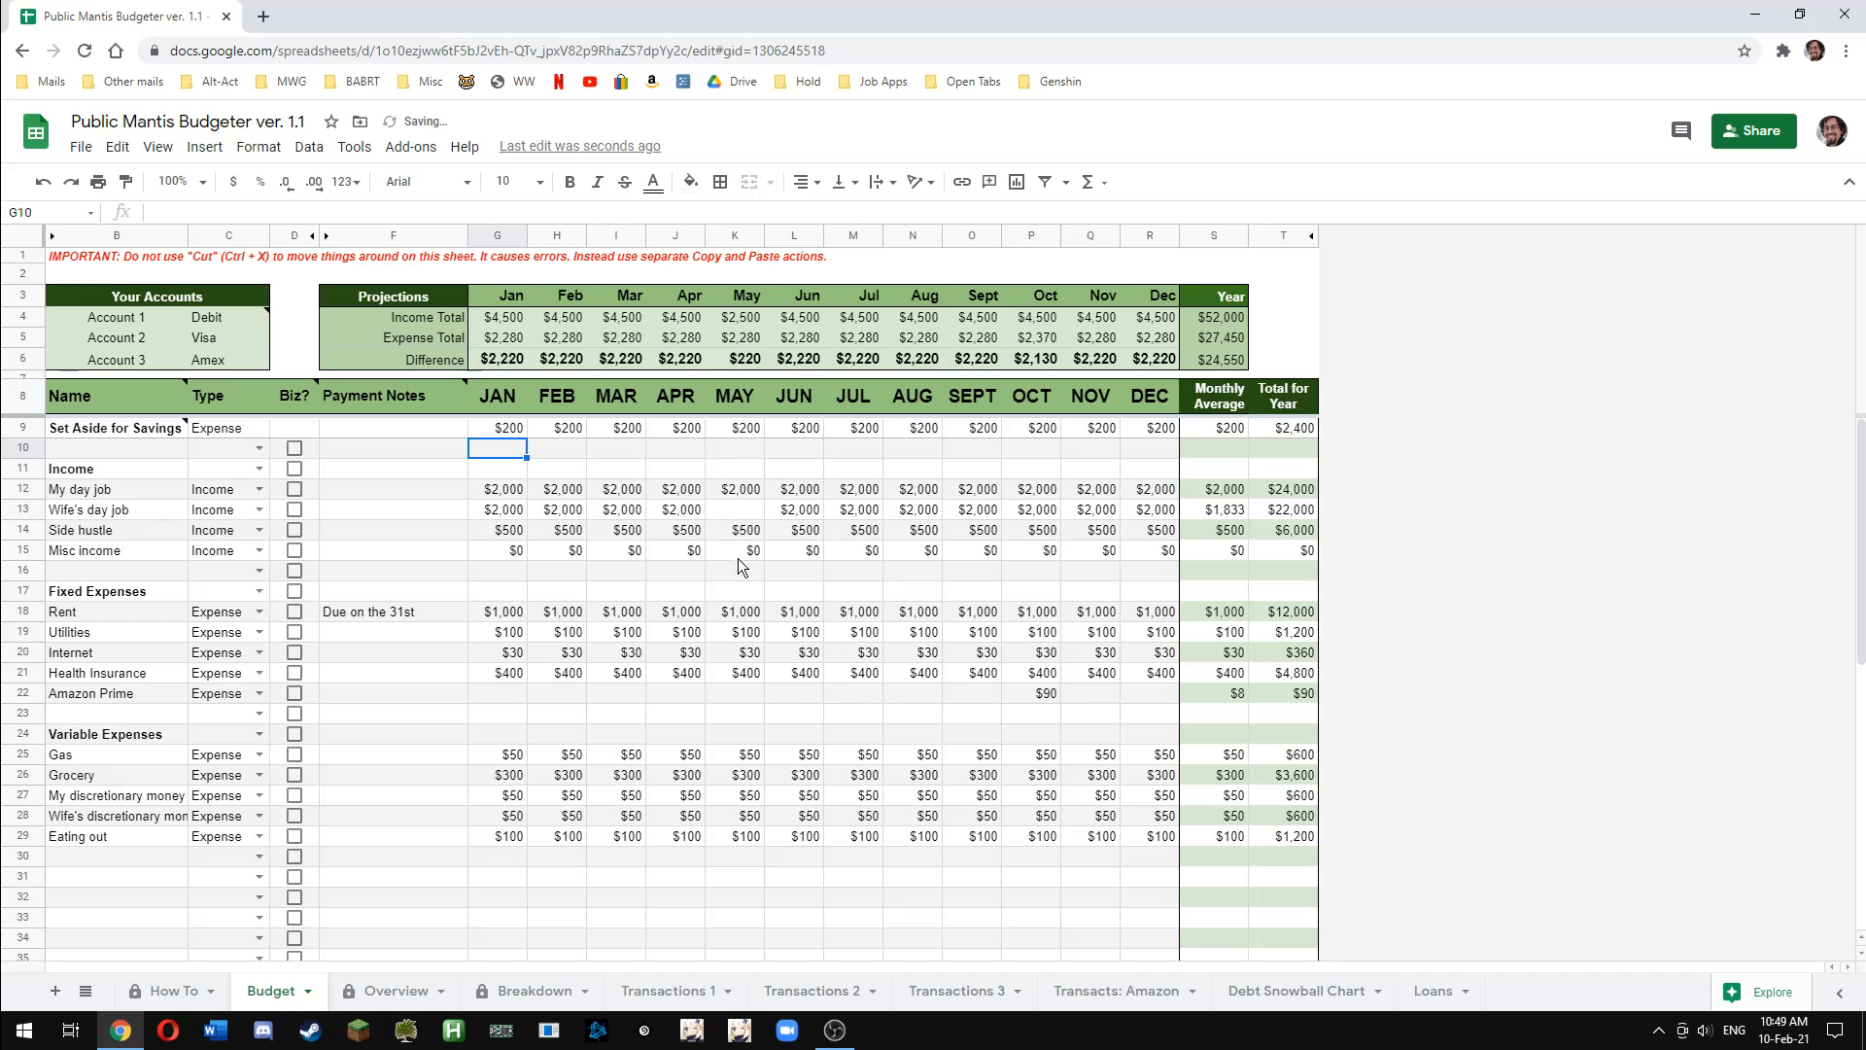
Read the Set Aside for Savings note and compare the Budget sheet's yearly difference with the Overview sheet's projected cashflow
mouse_move(141, 429)
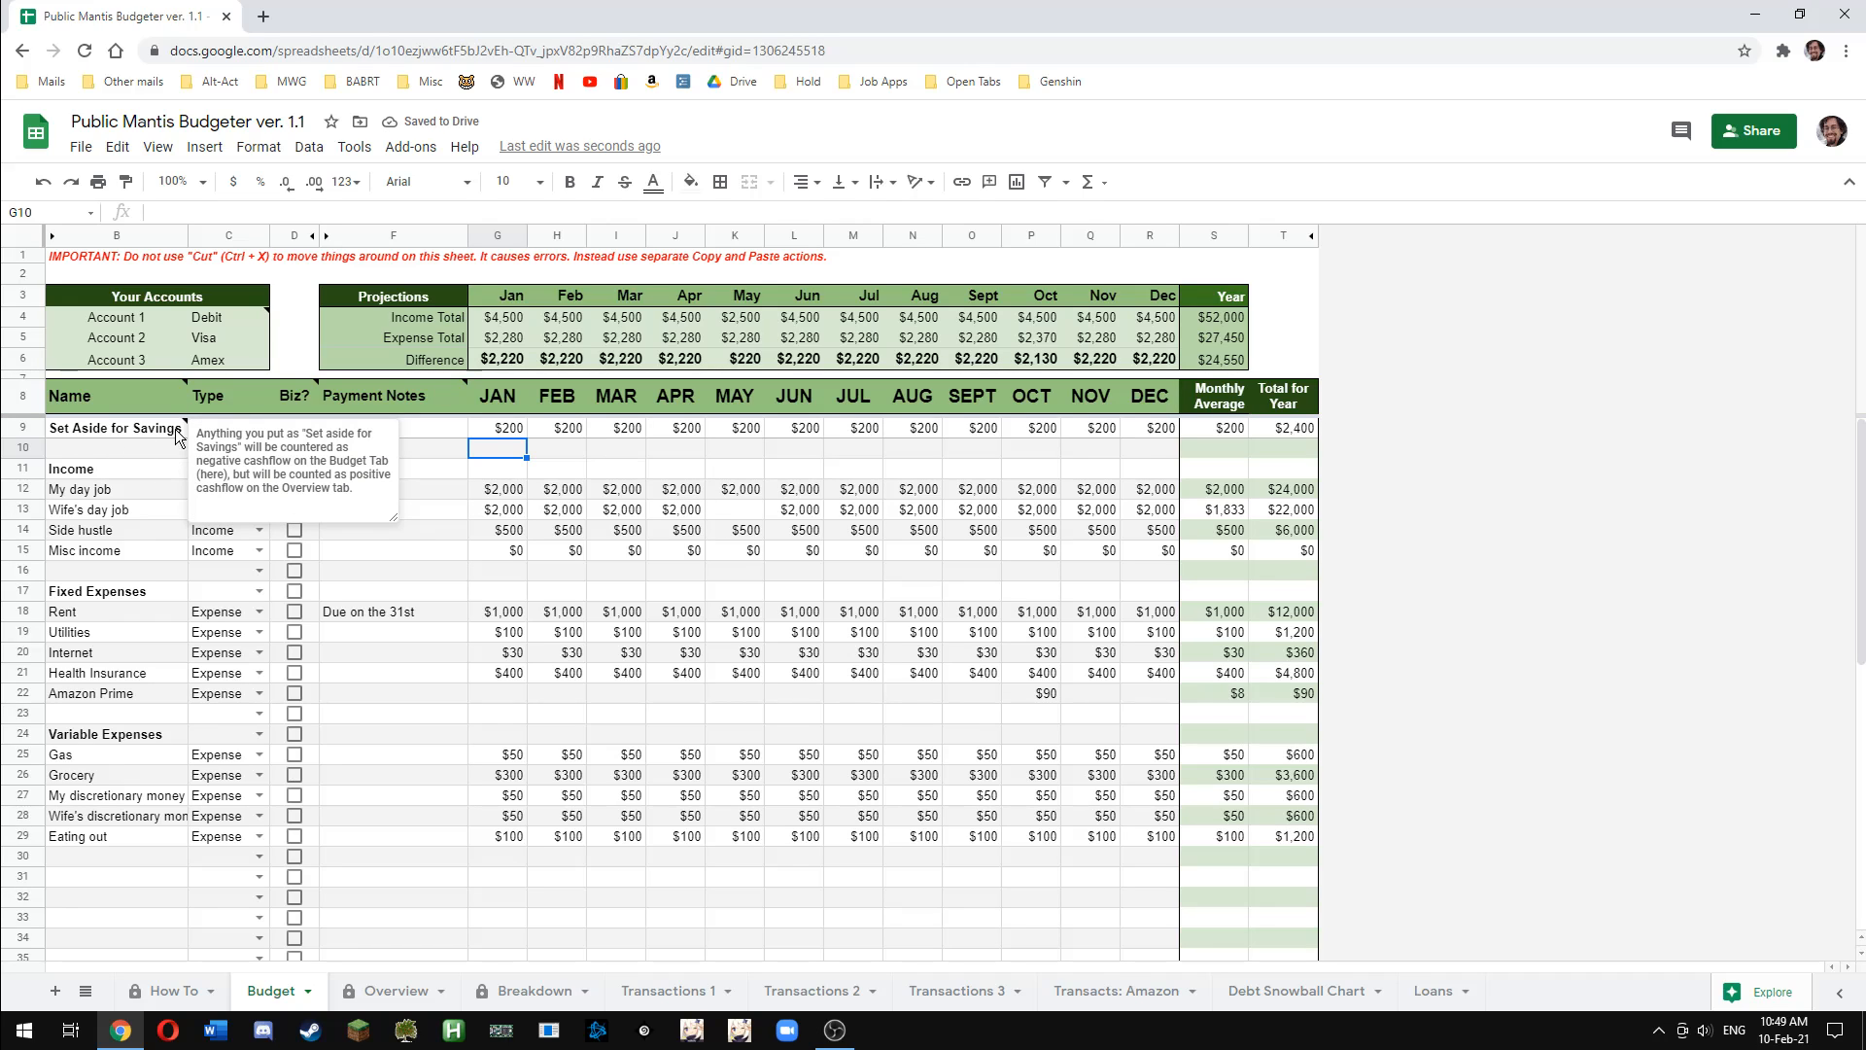
click(1219, 357)
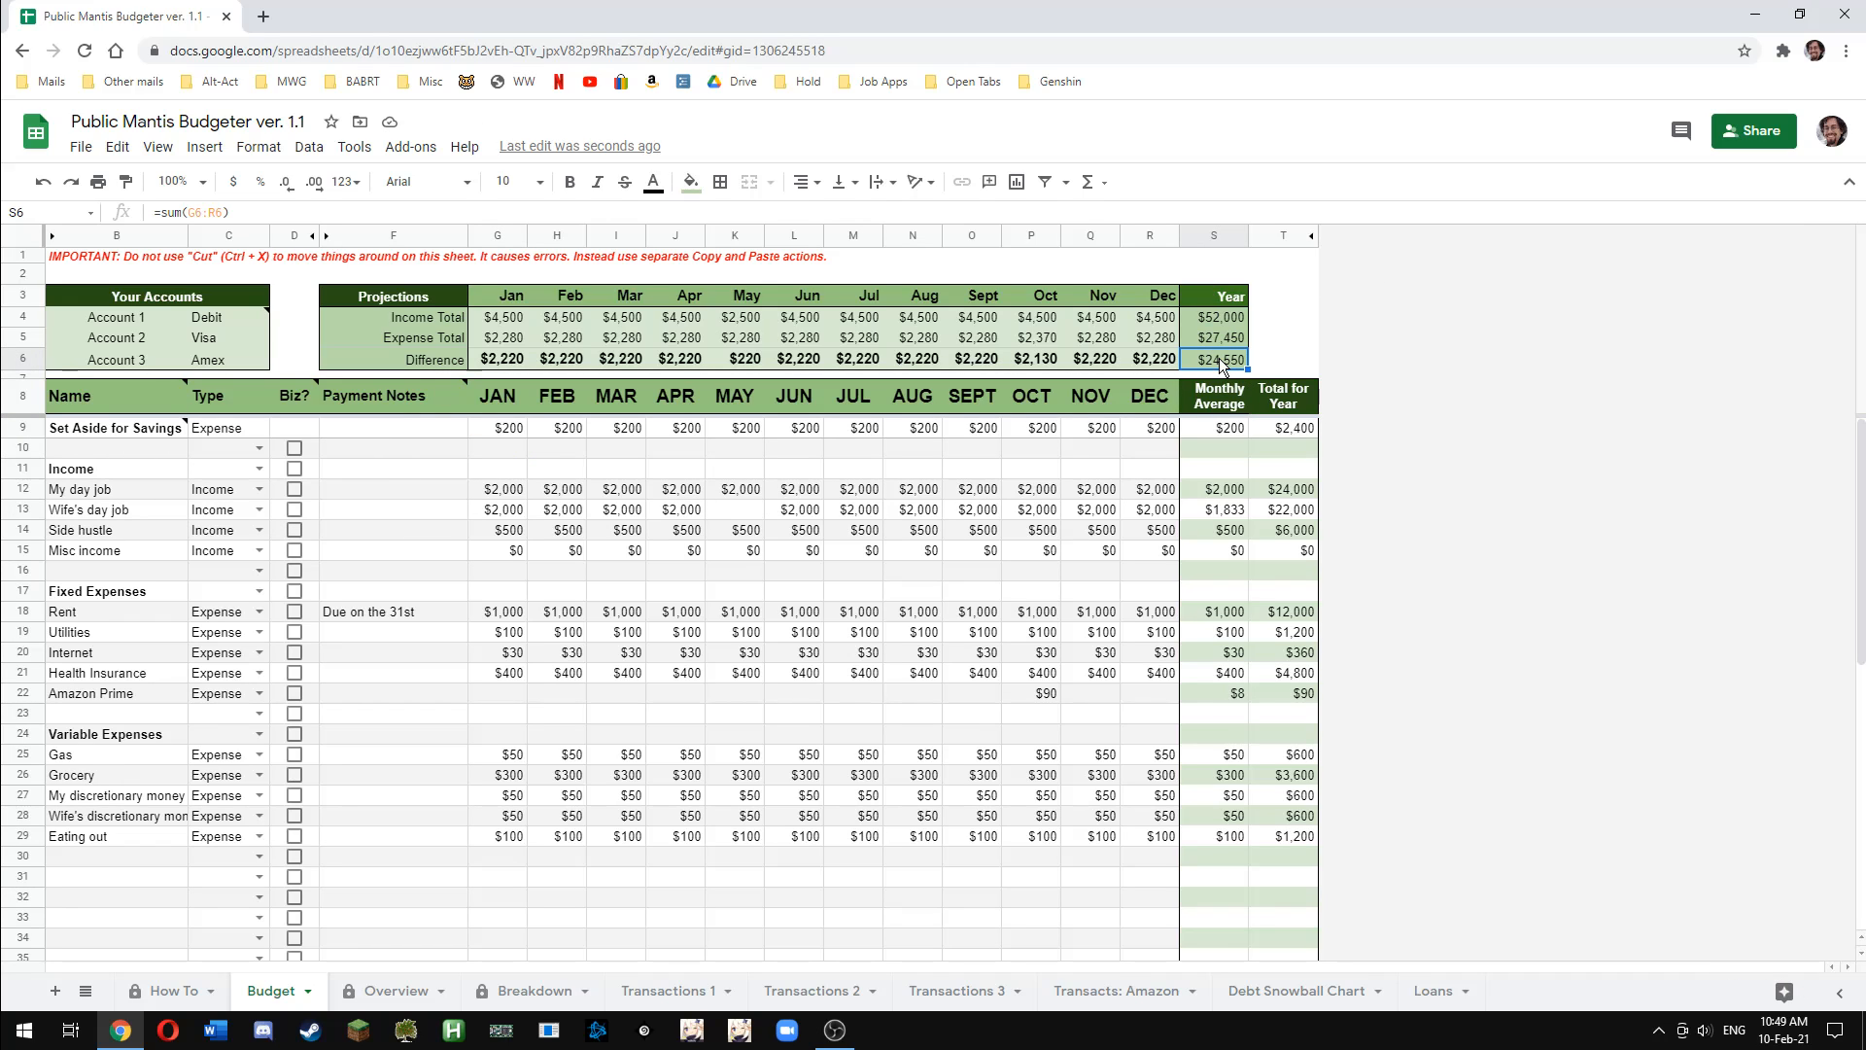
drag(511, 427, 1141, 430)
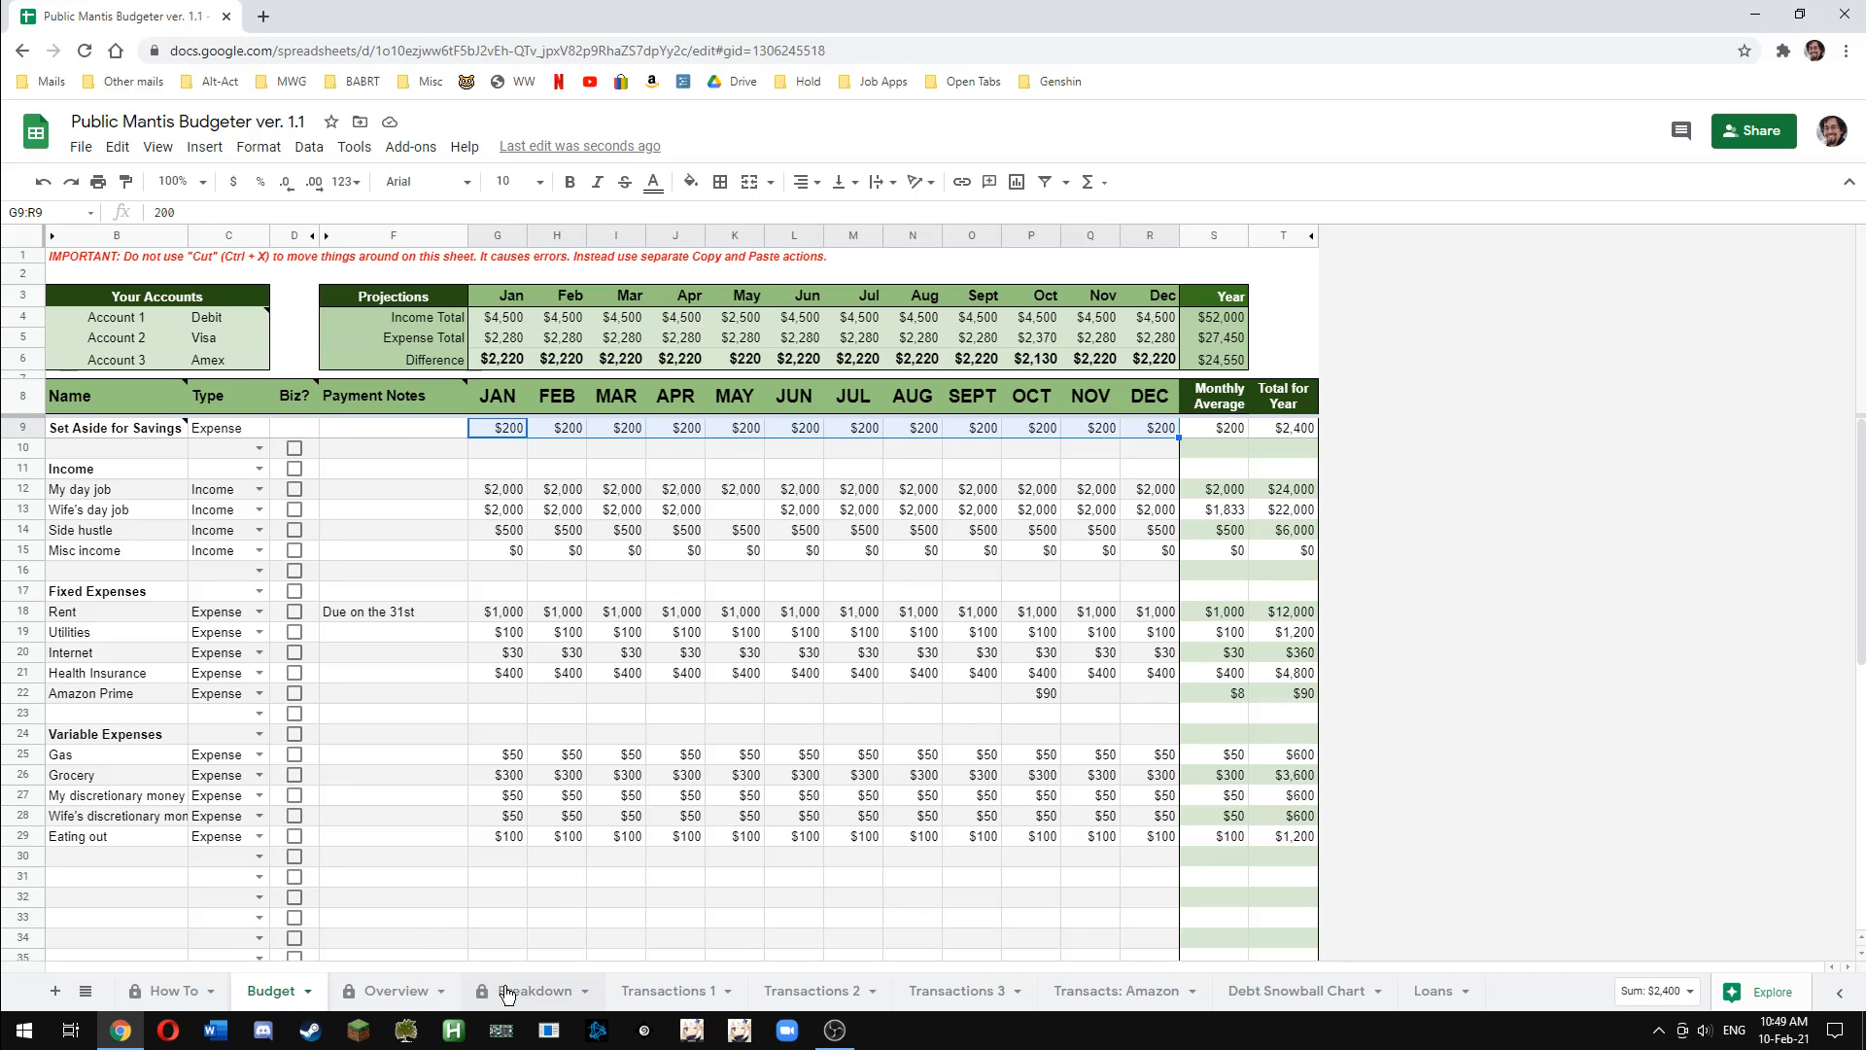
click(400, 992)
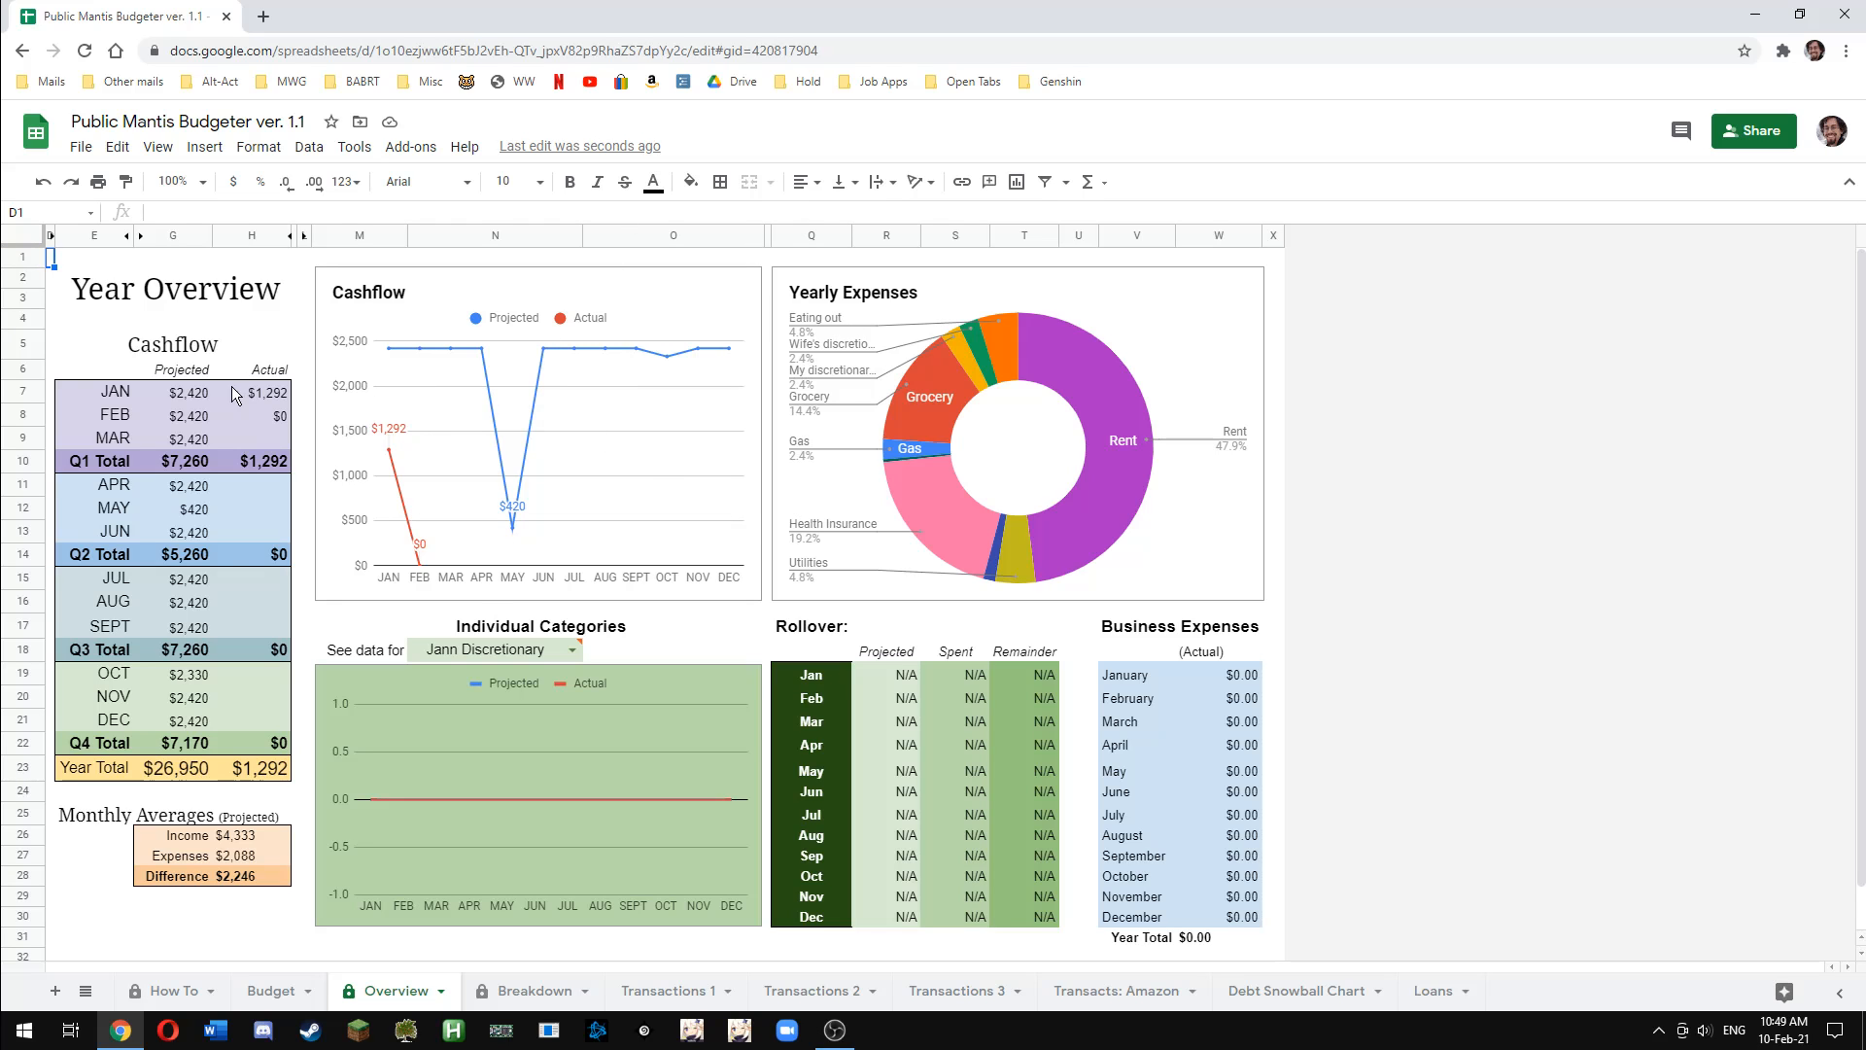
click(272, 1002)
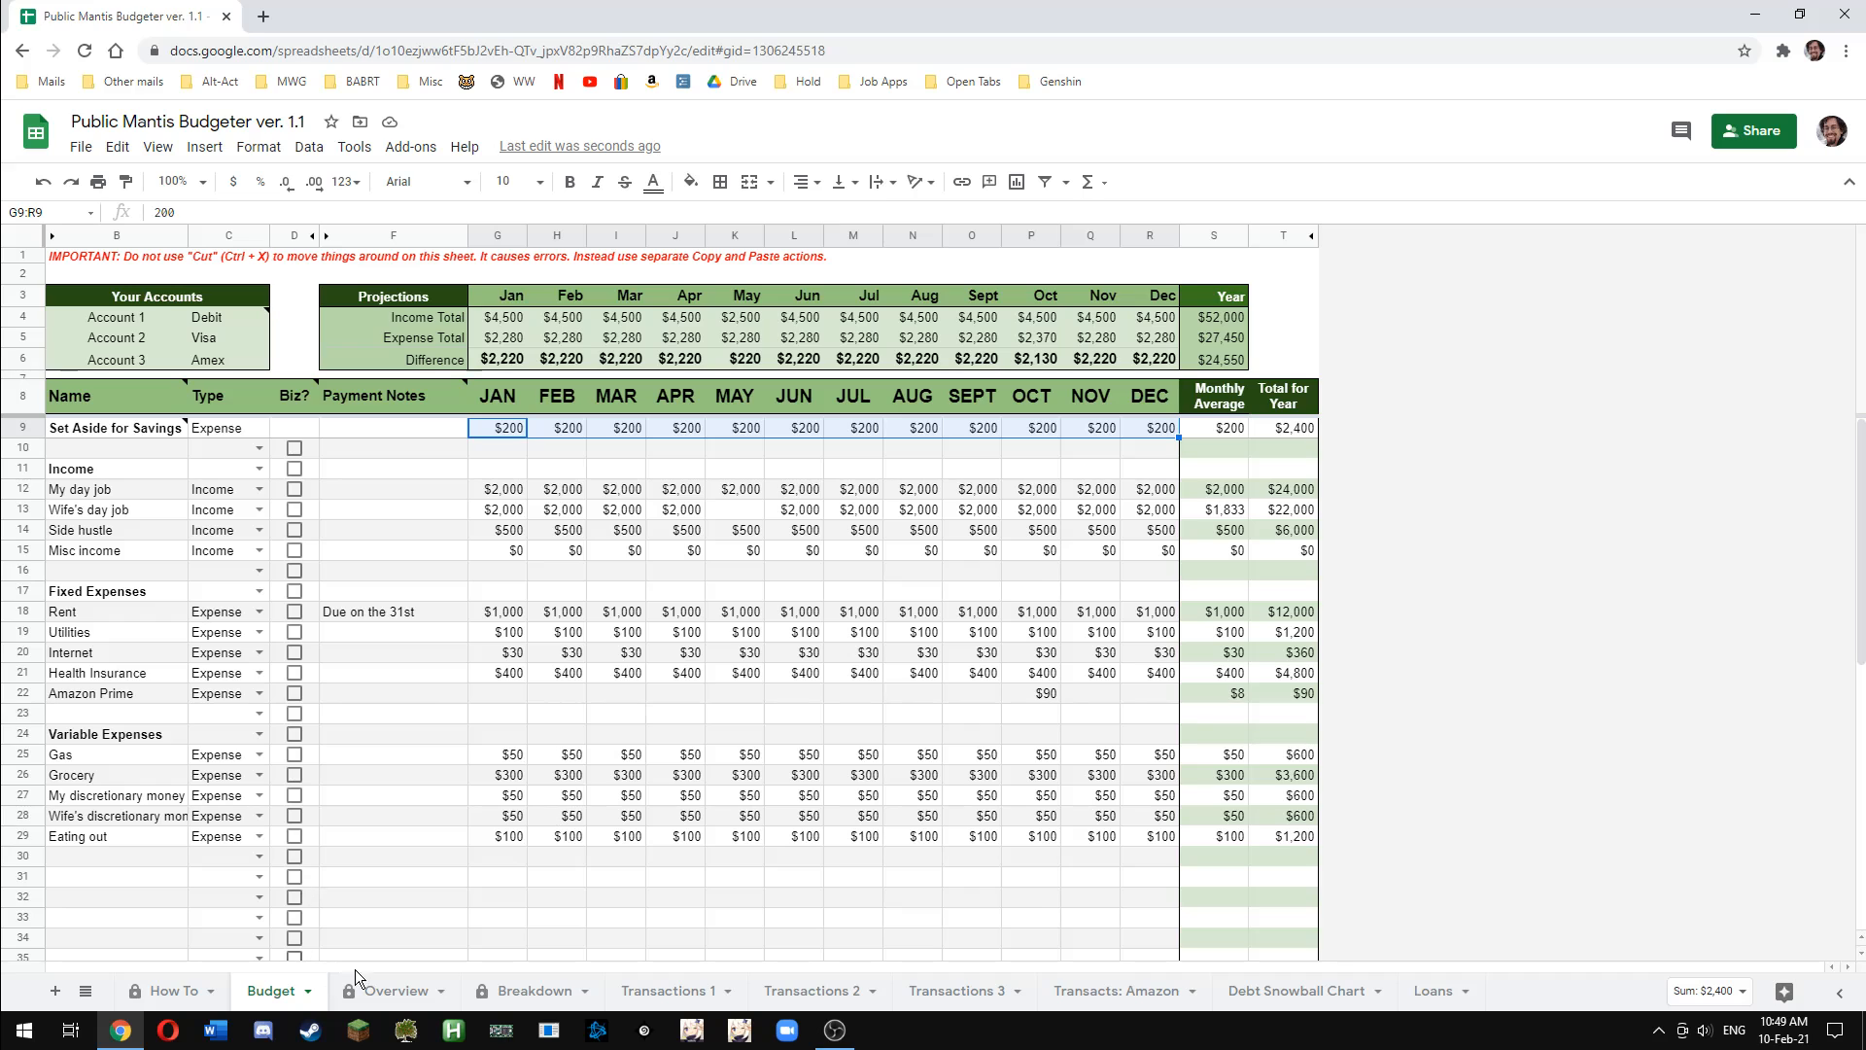
Open the Transactions 1 sheet
click(495, 509)
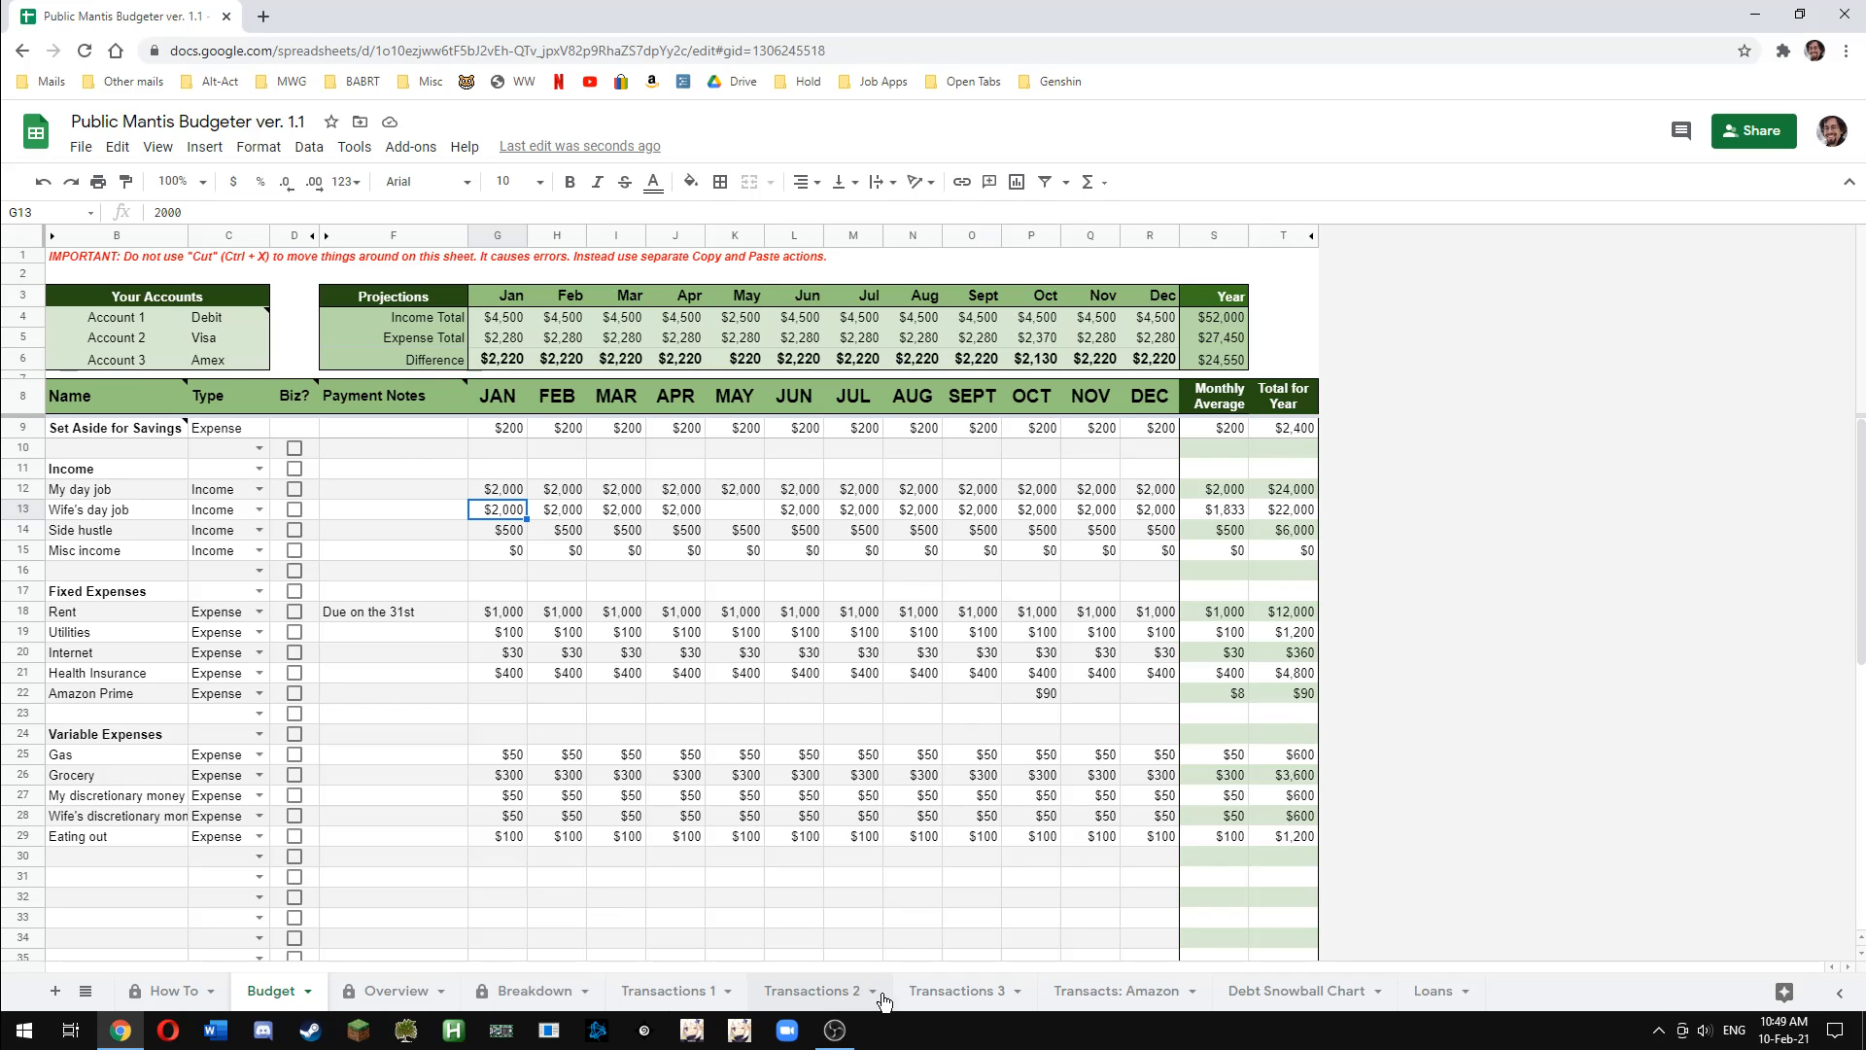
click(657, 991)
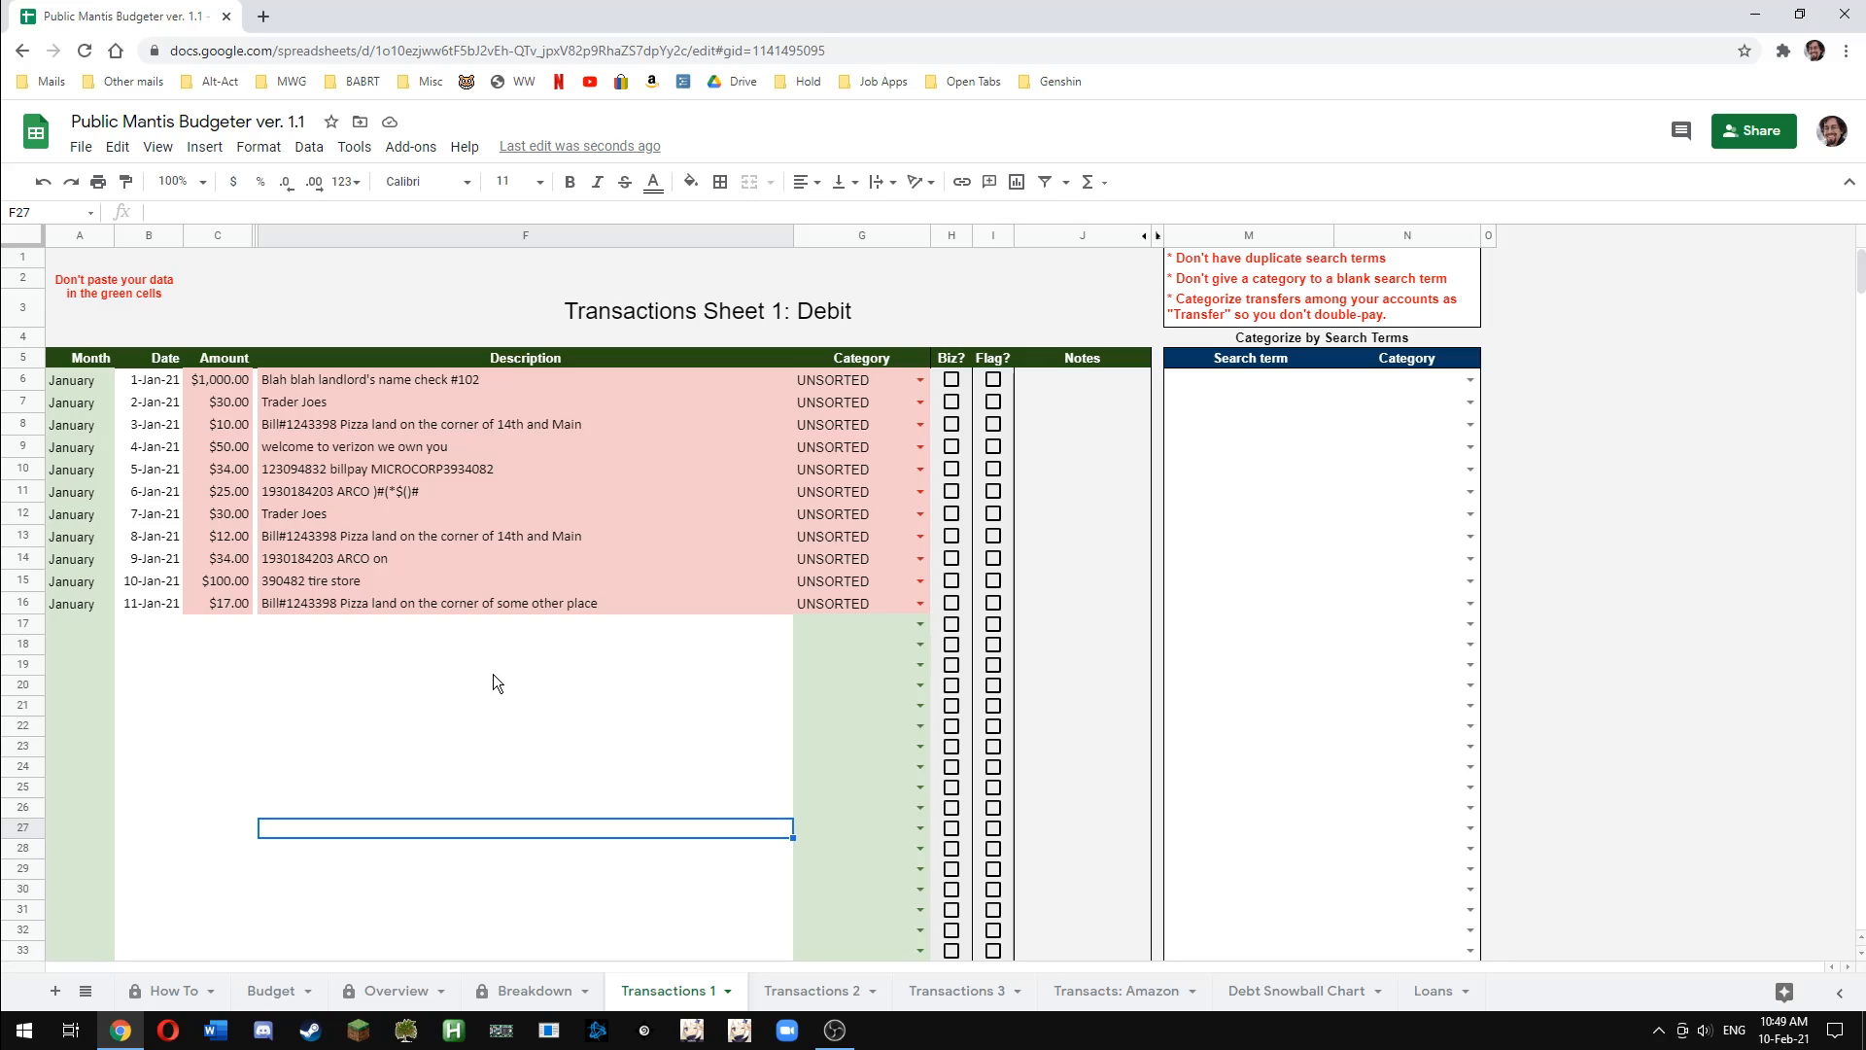
Enter "comma diliniated" in an empty Description cell below the transactions and delete it again
click(413, 710)
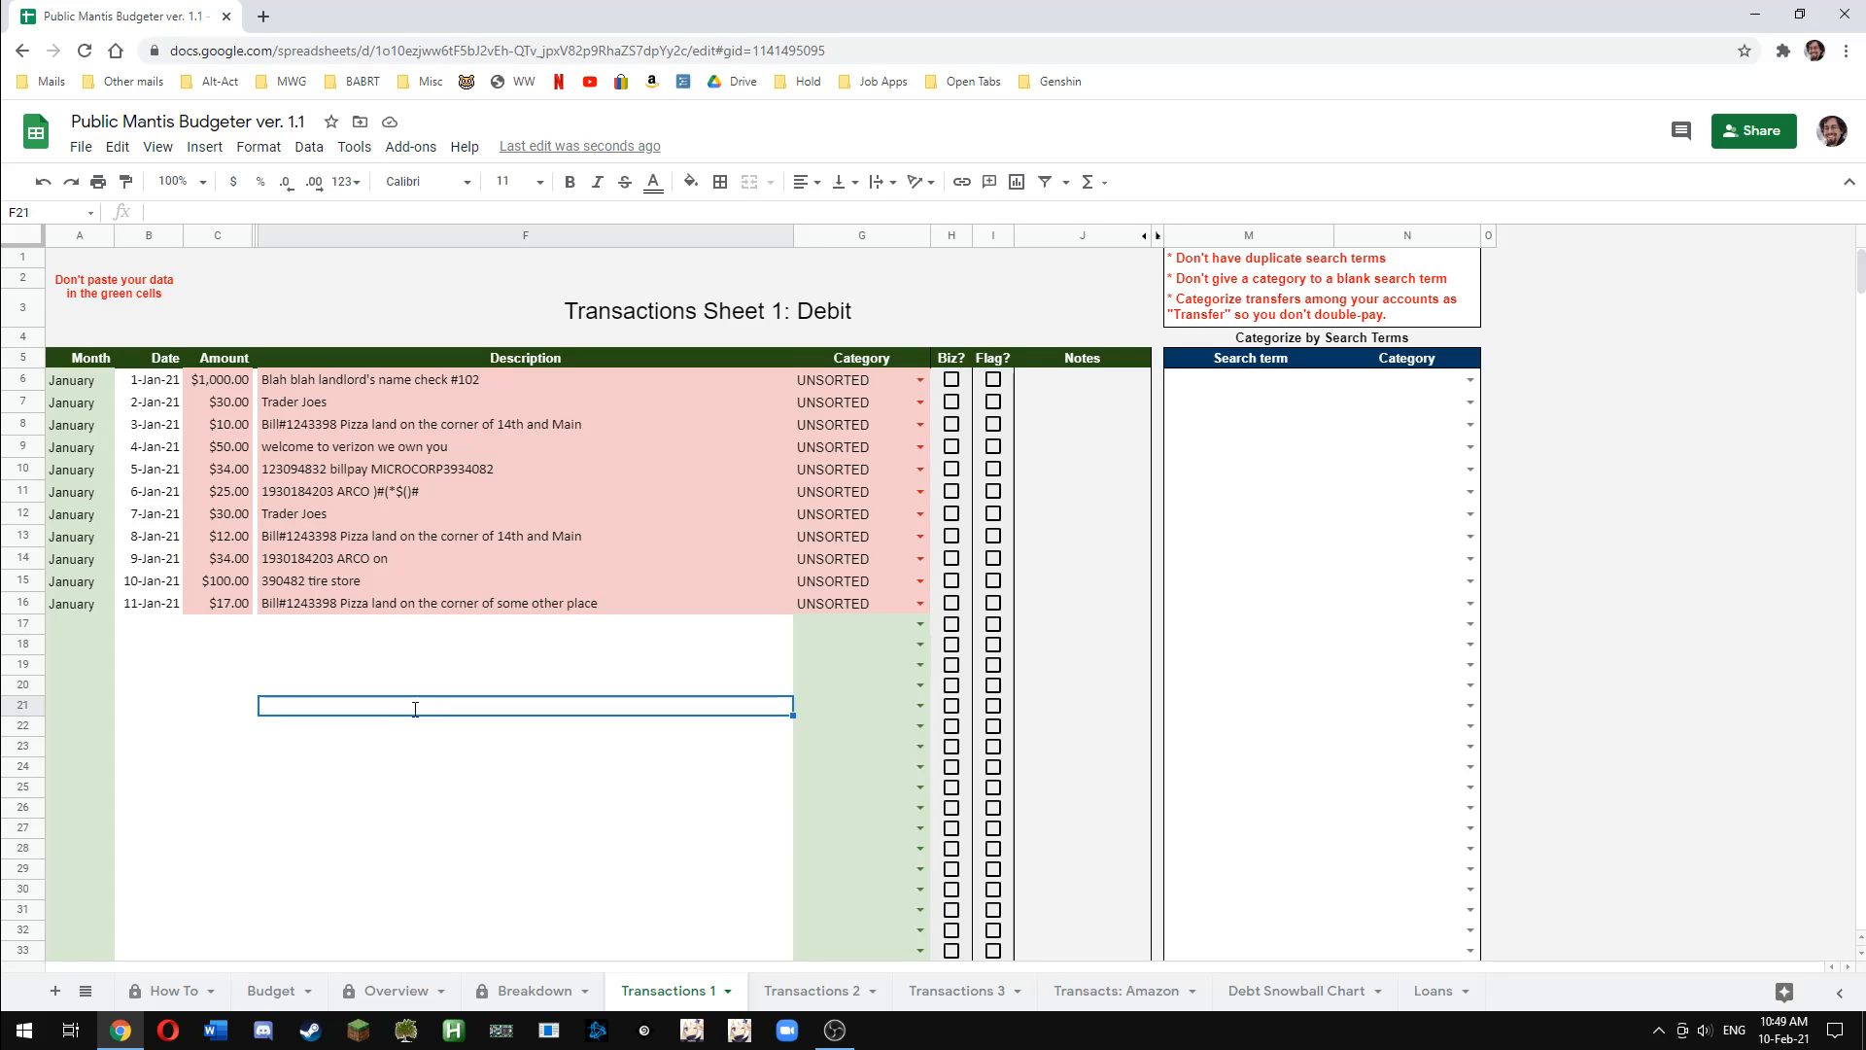
text("comma diliniated")
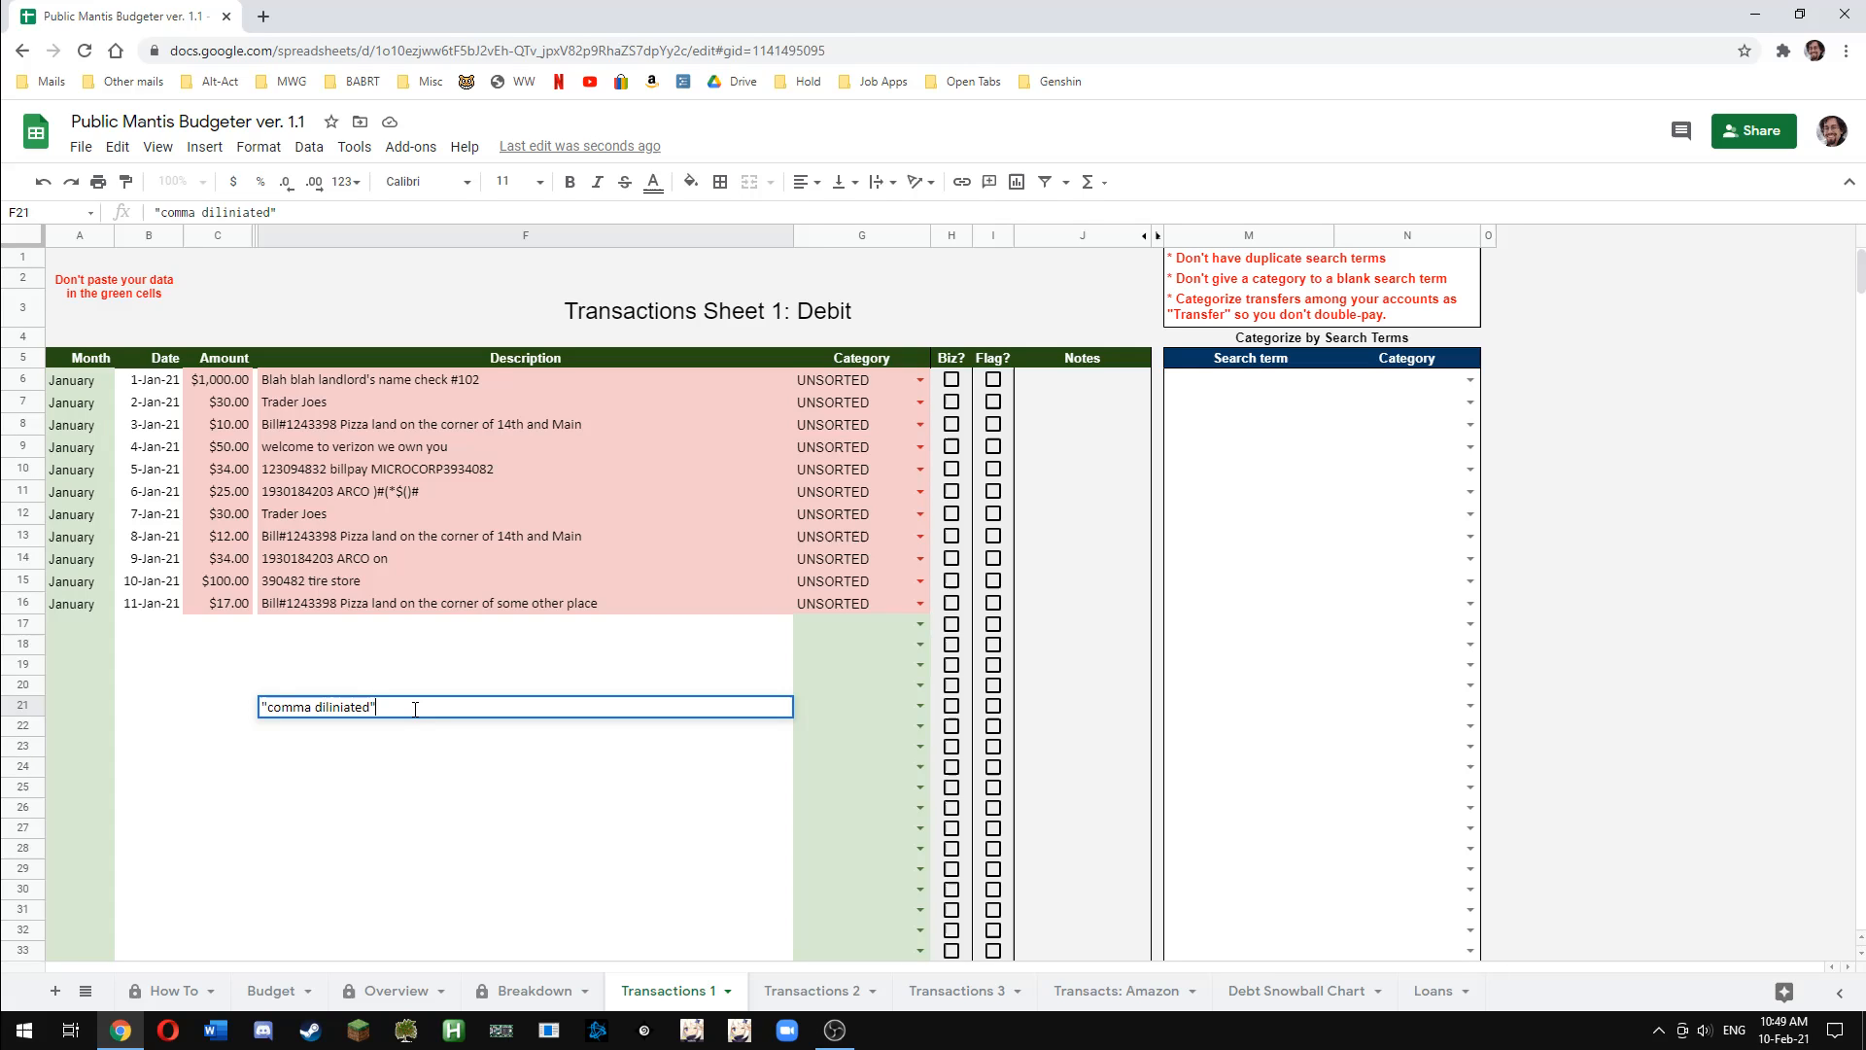
key(Return)
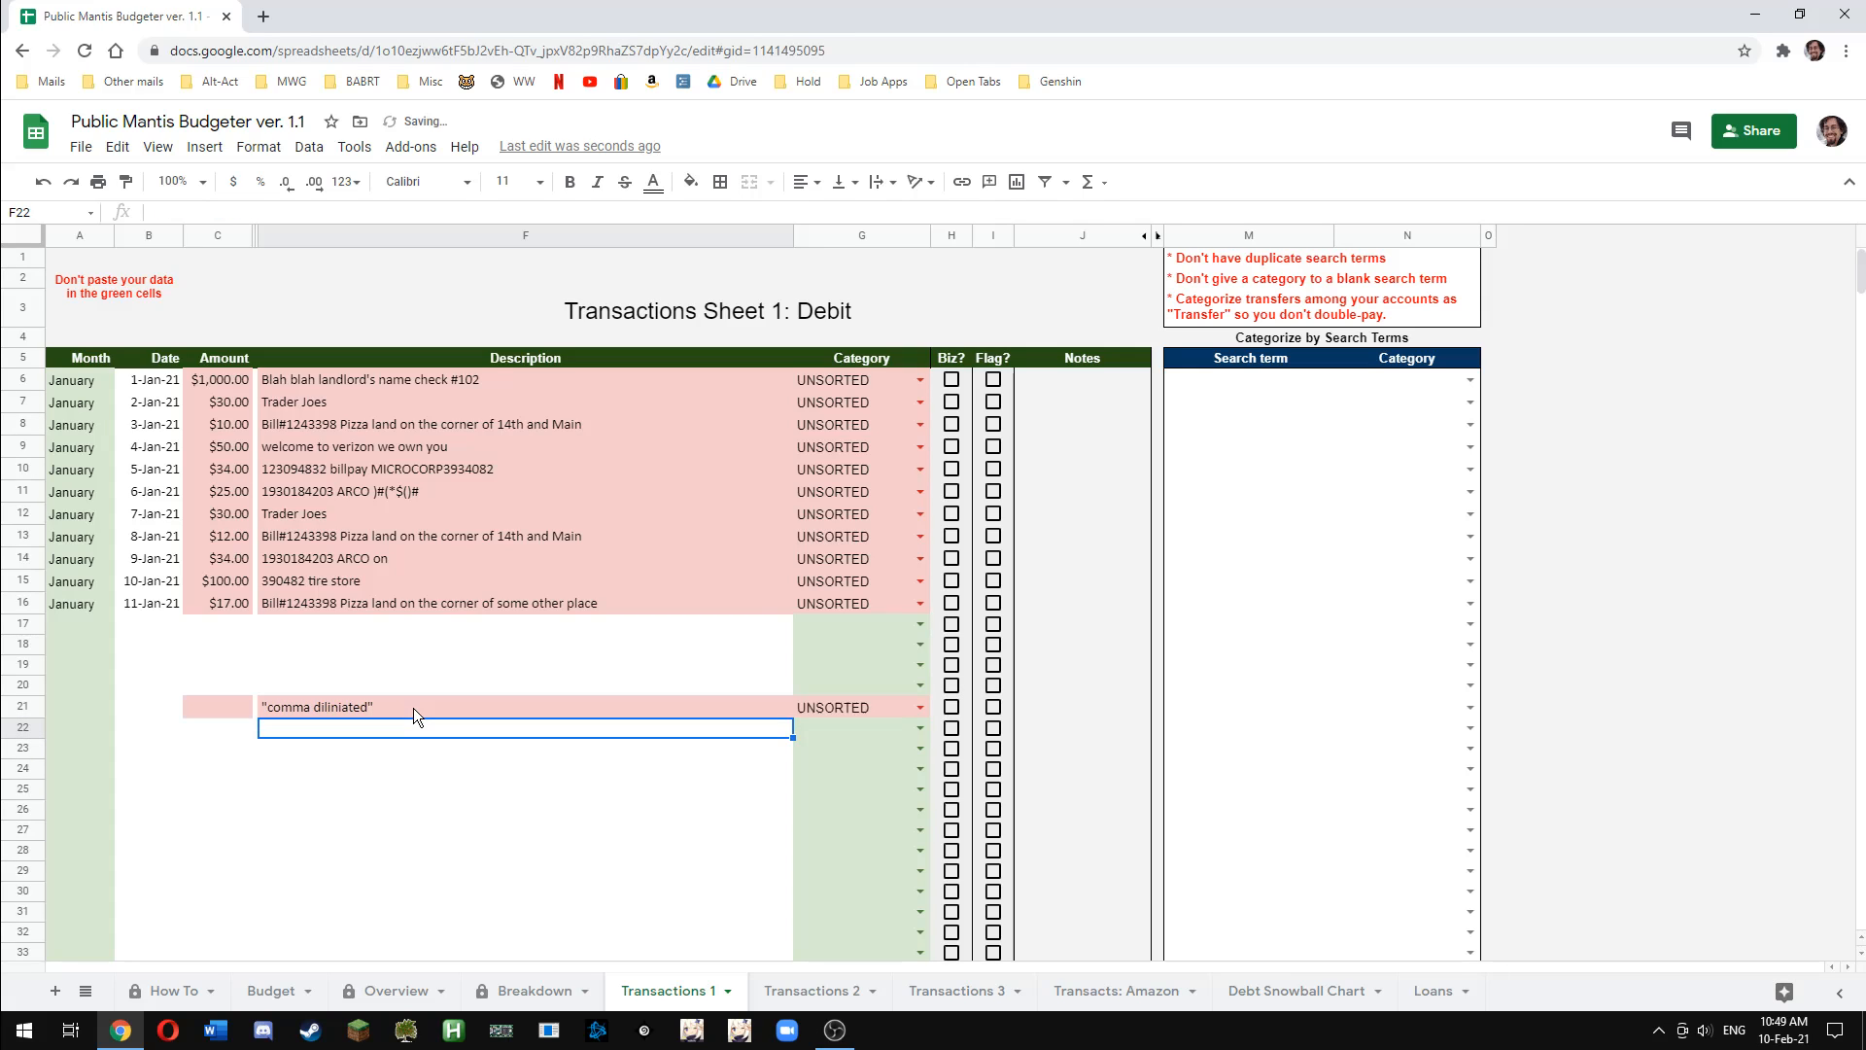
click(412, 707)
key(Delete)
click(323, 762)
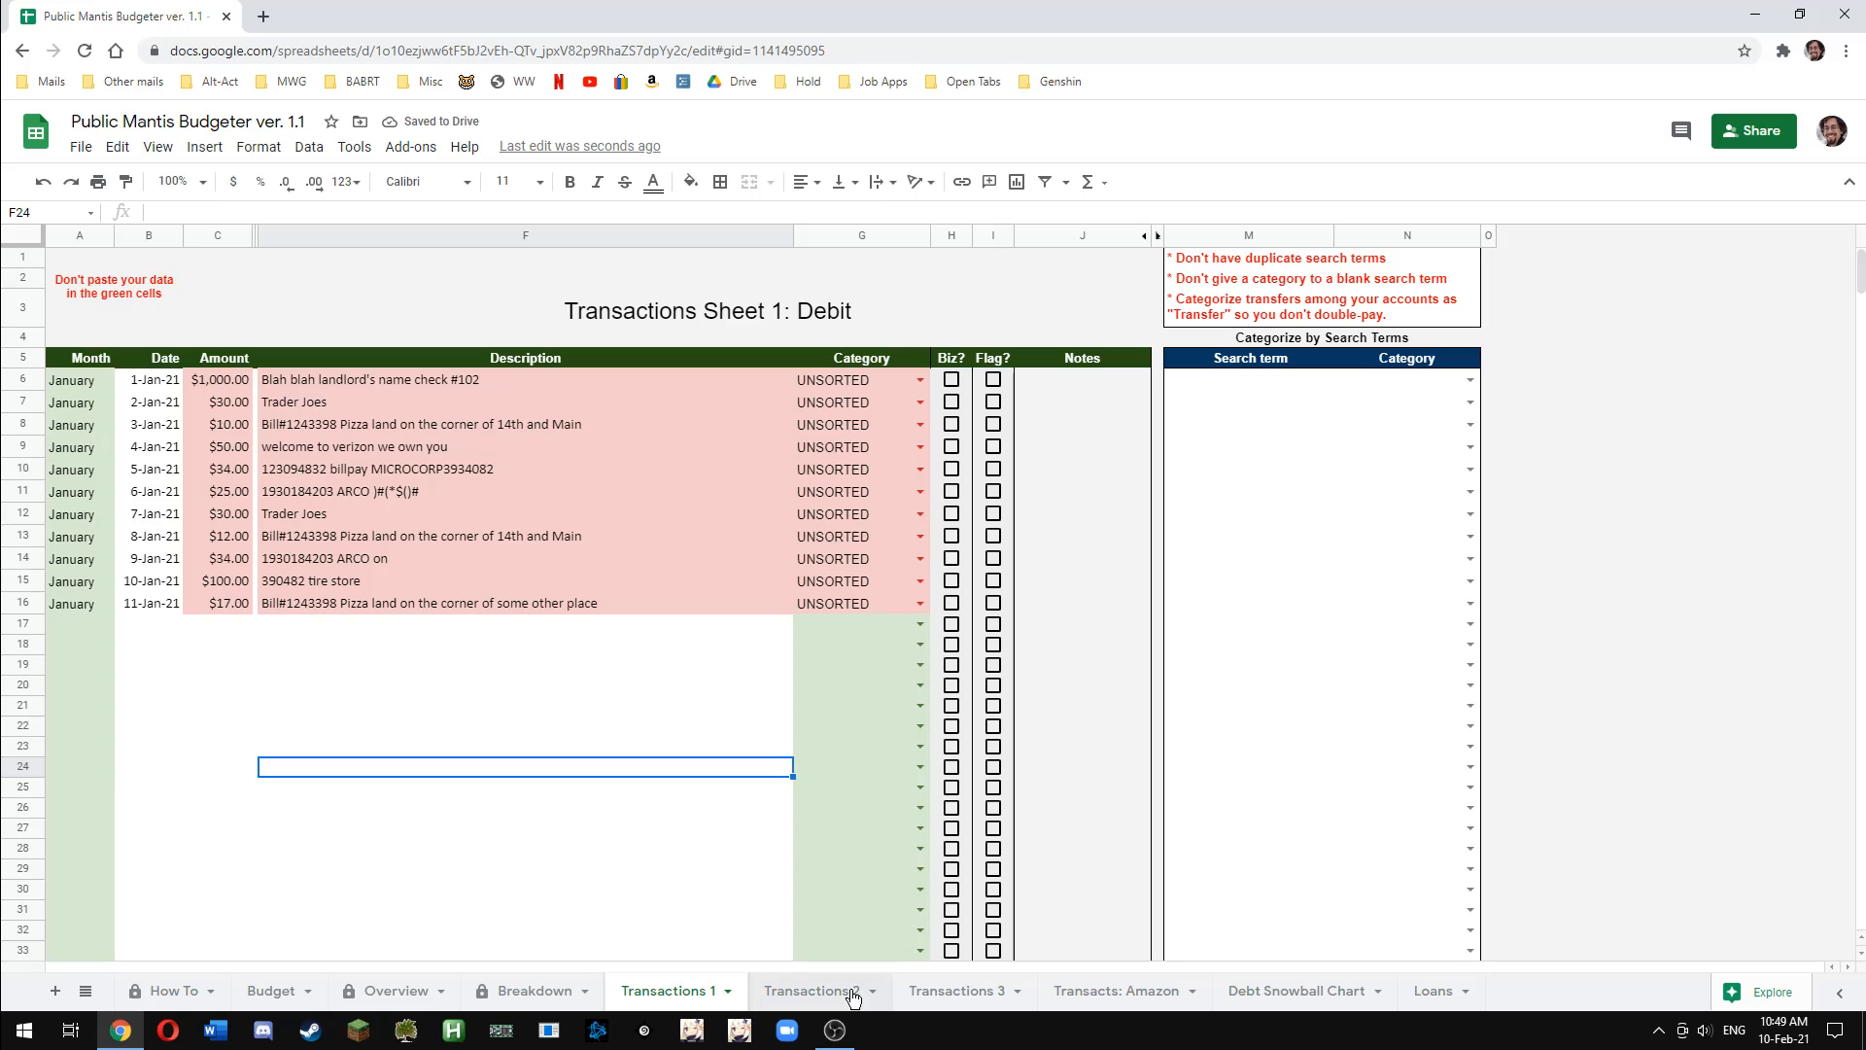
Try widening the narrow column between Amount and Description on the transactions sheet, and undo the change
drag(154, 380, 662, 768)
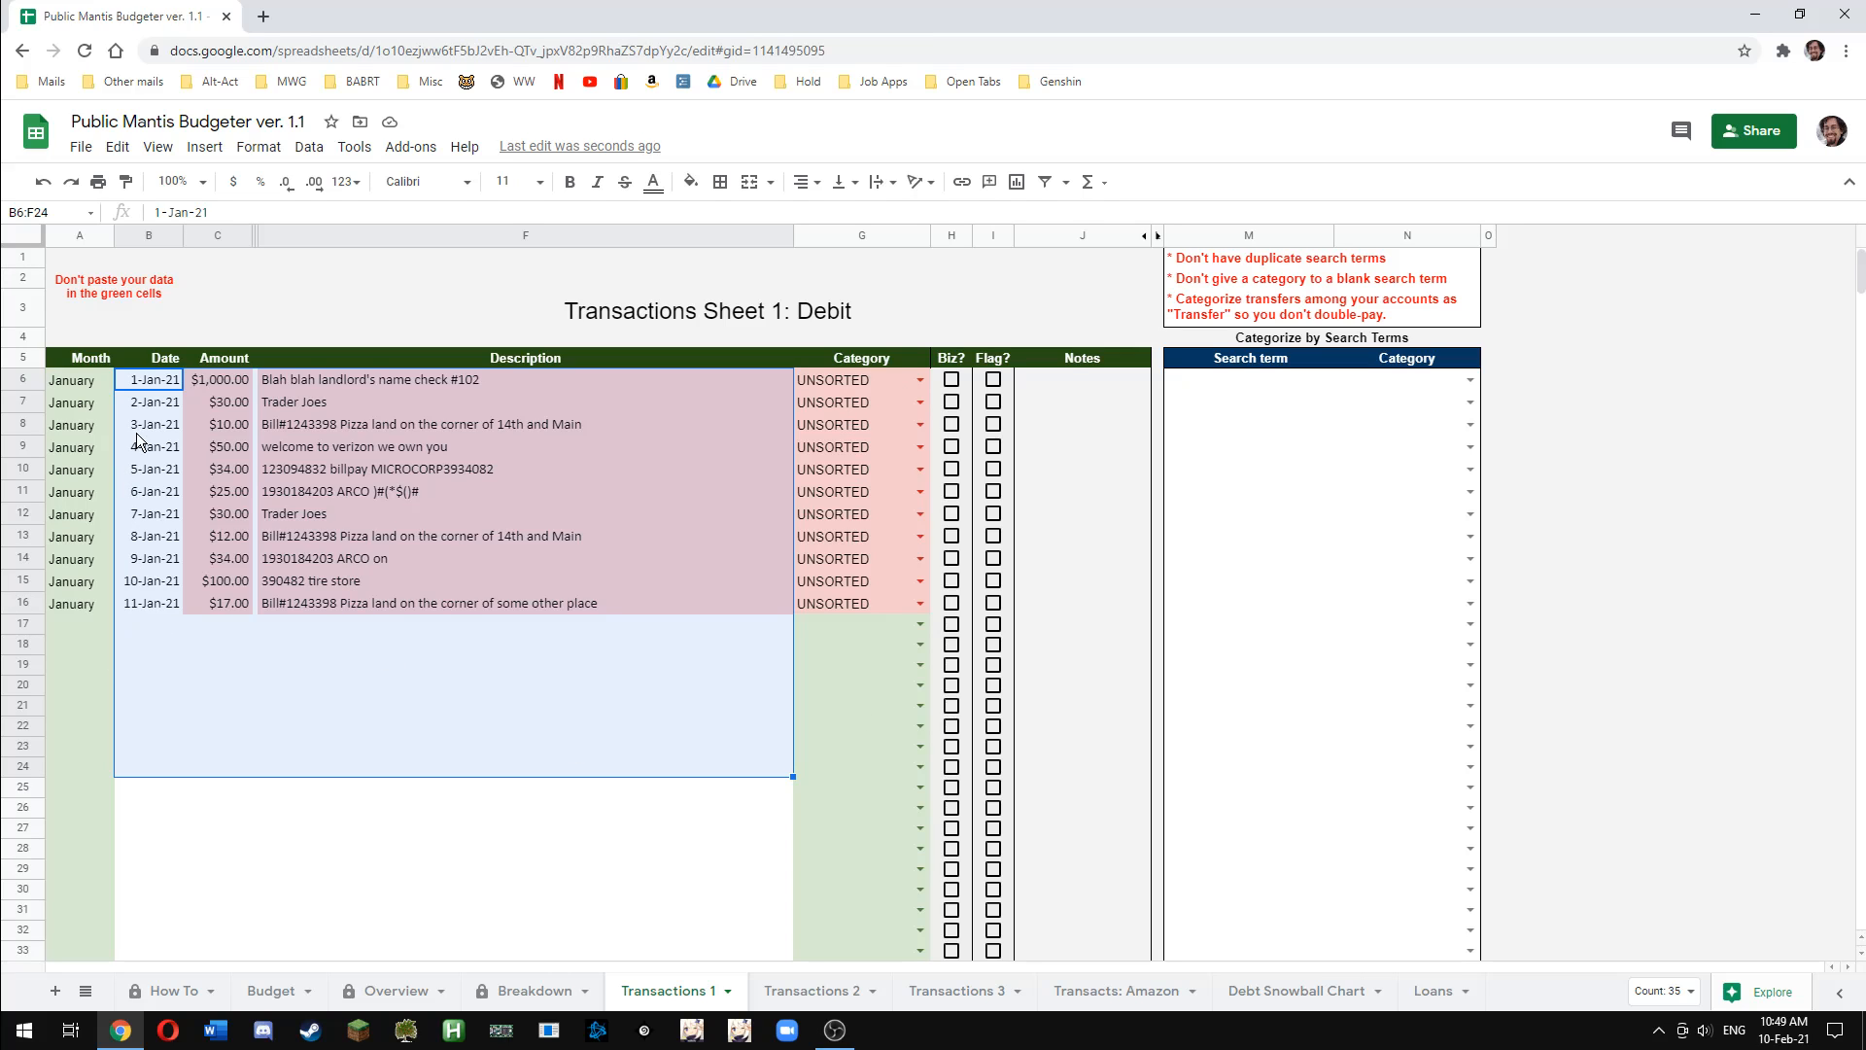
click(131, 385)
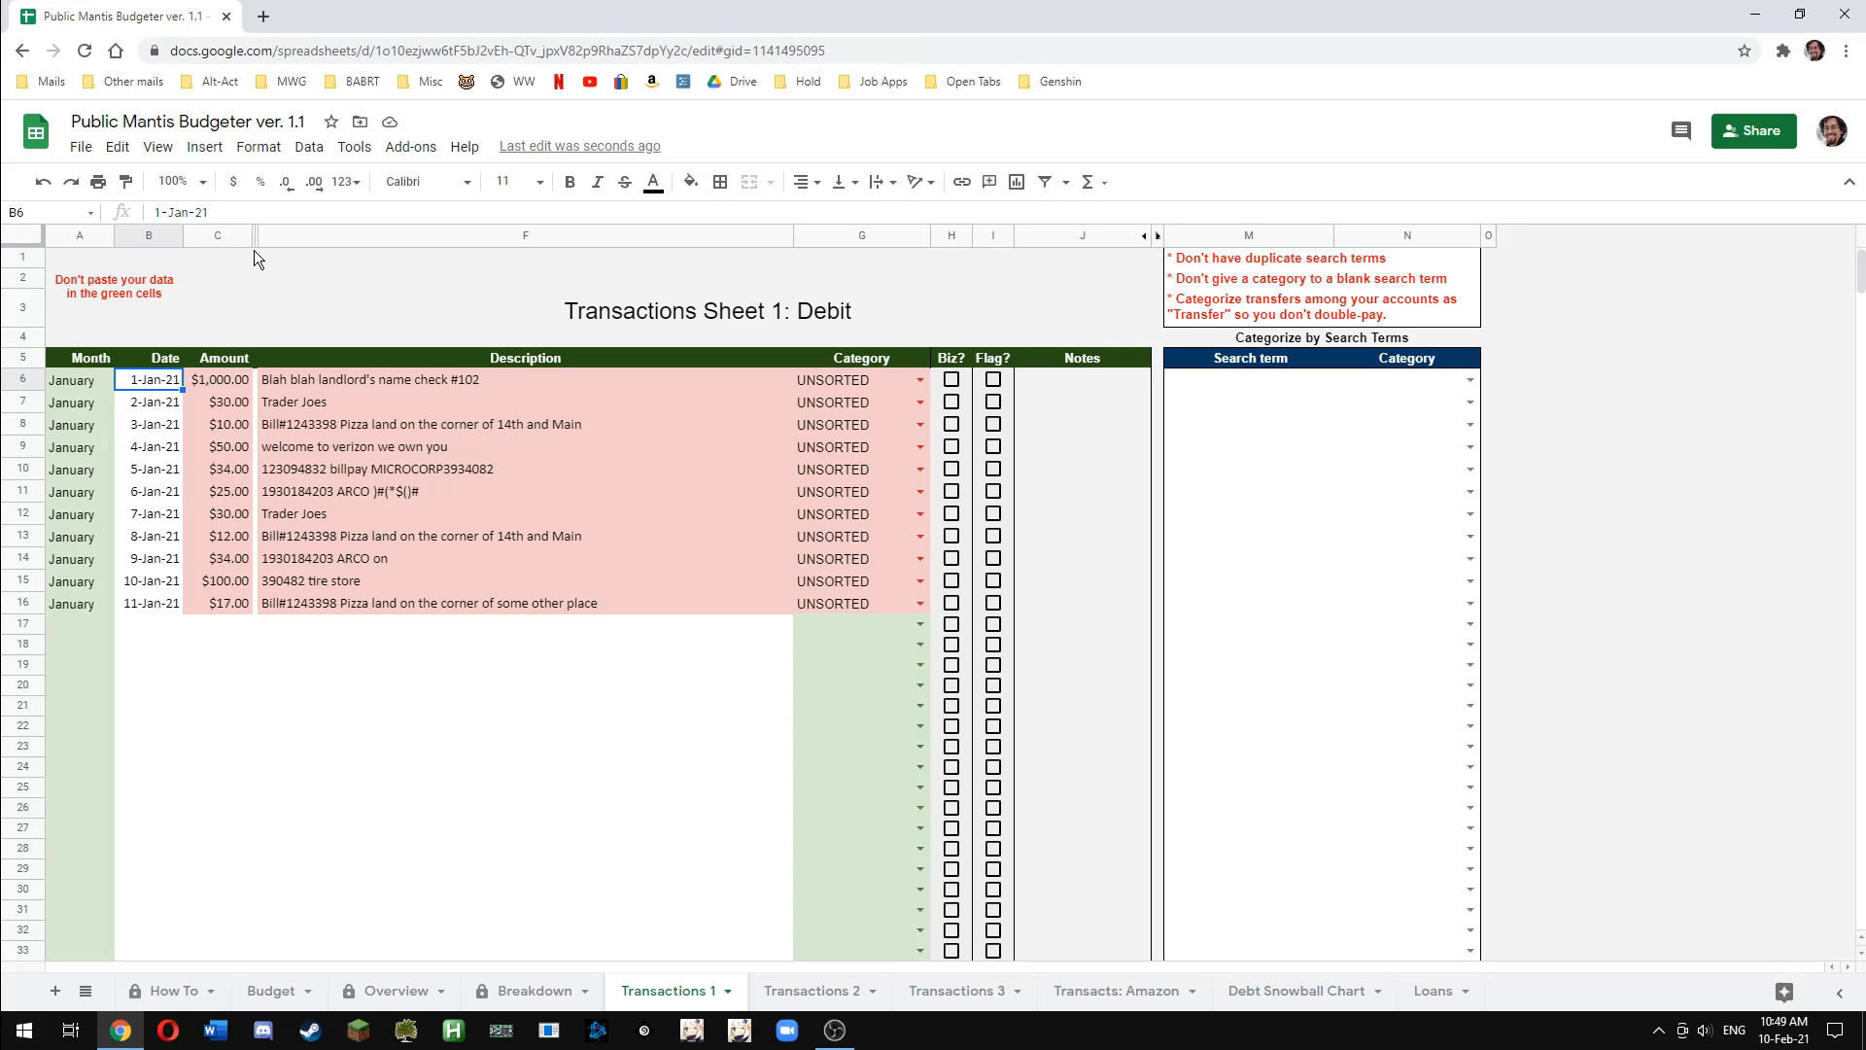
drag(260, 242, 296, 243)
key(ctrl+z)
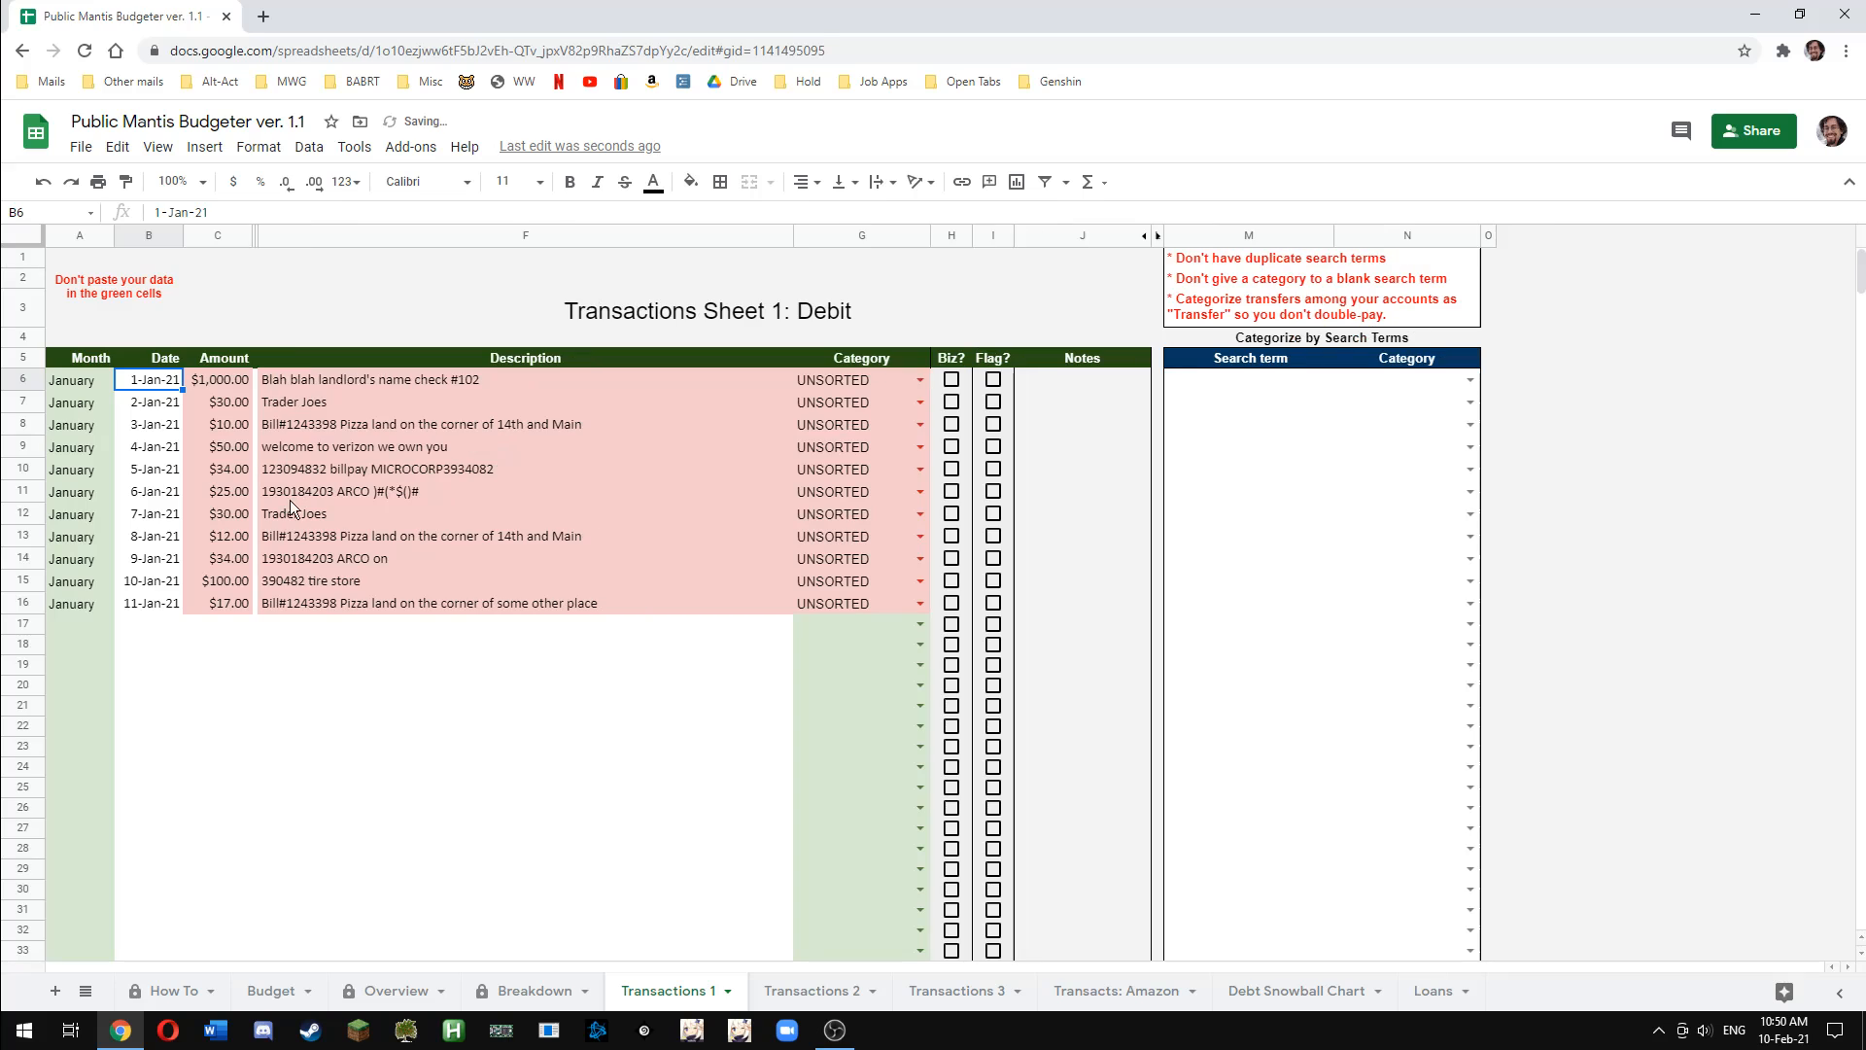
click(293, 740)
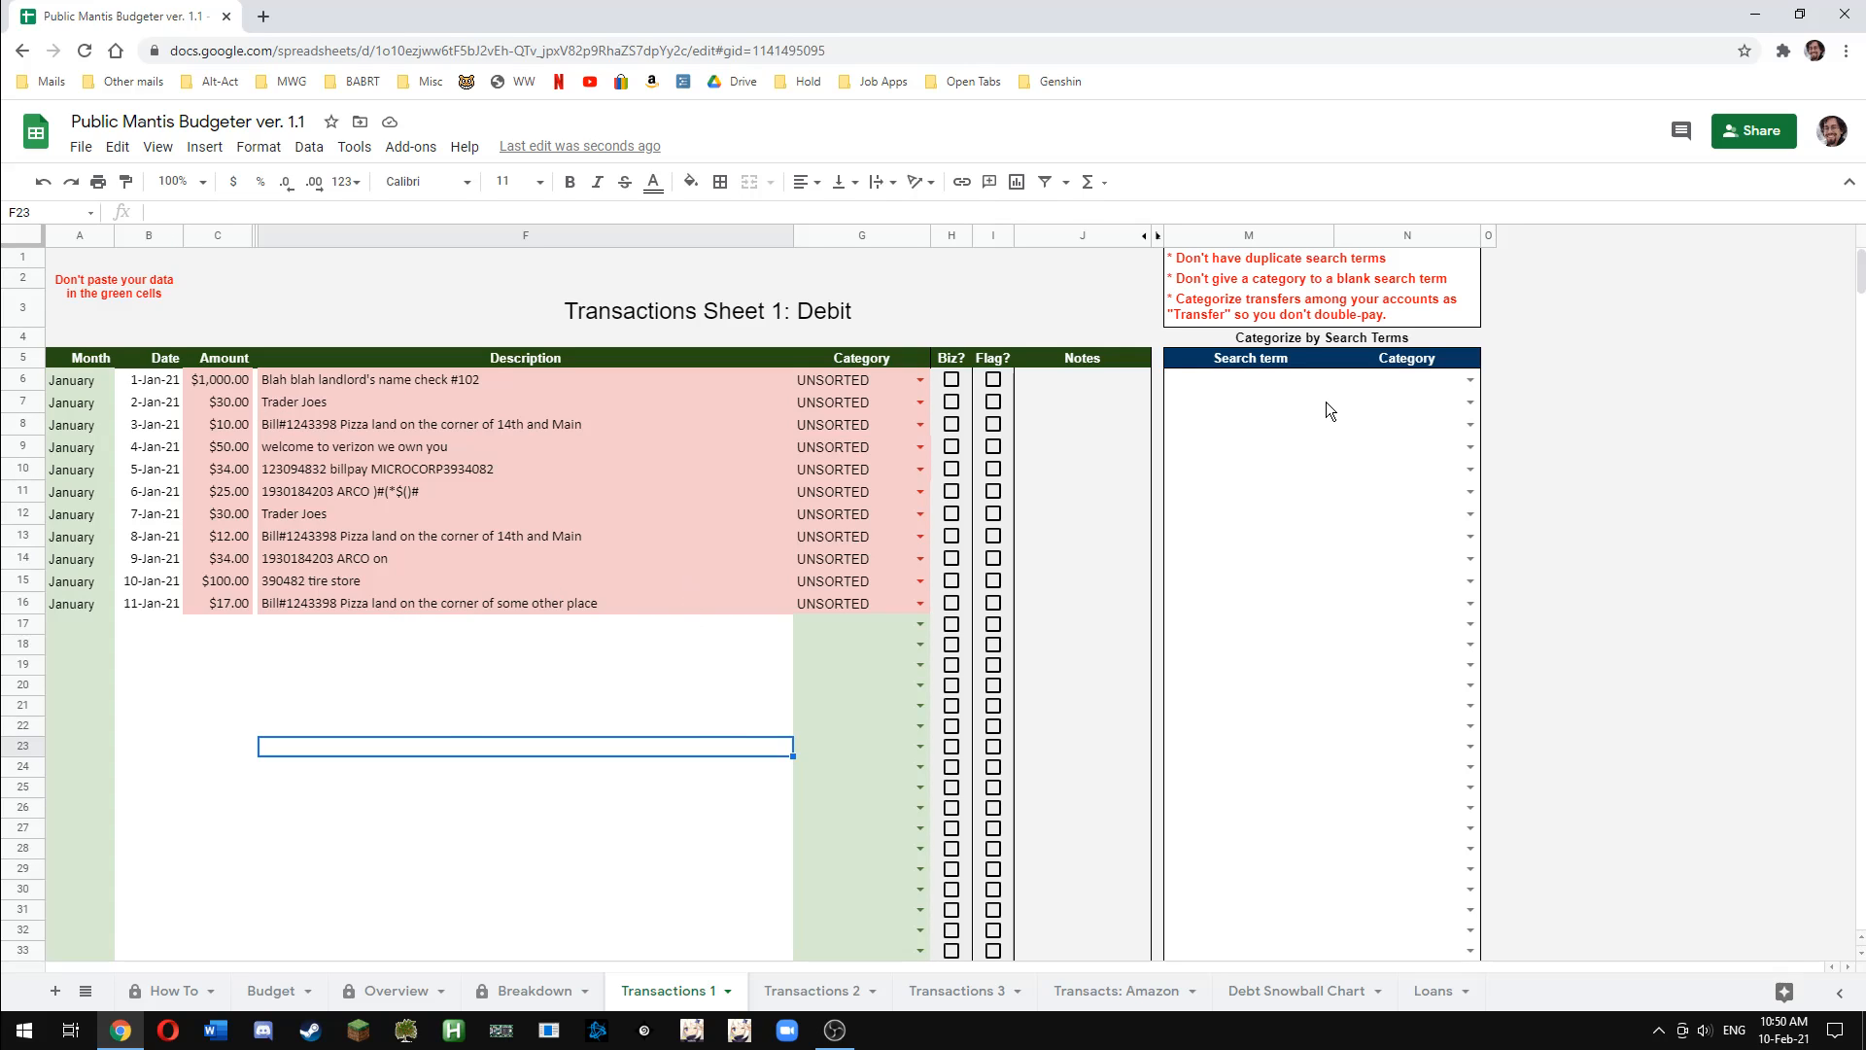
Examine the transaction descriptions for wording that can serve as categorization search terms
click(1262, 381)
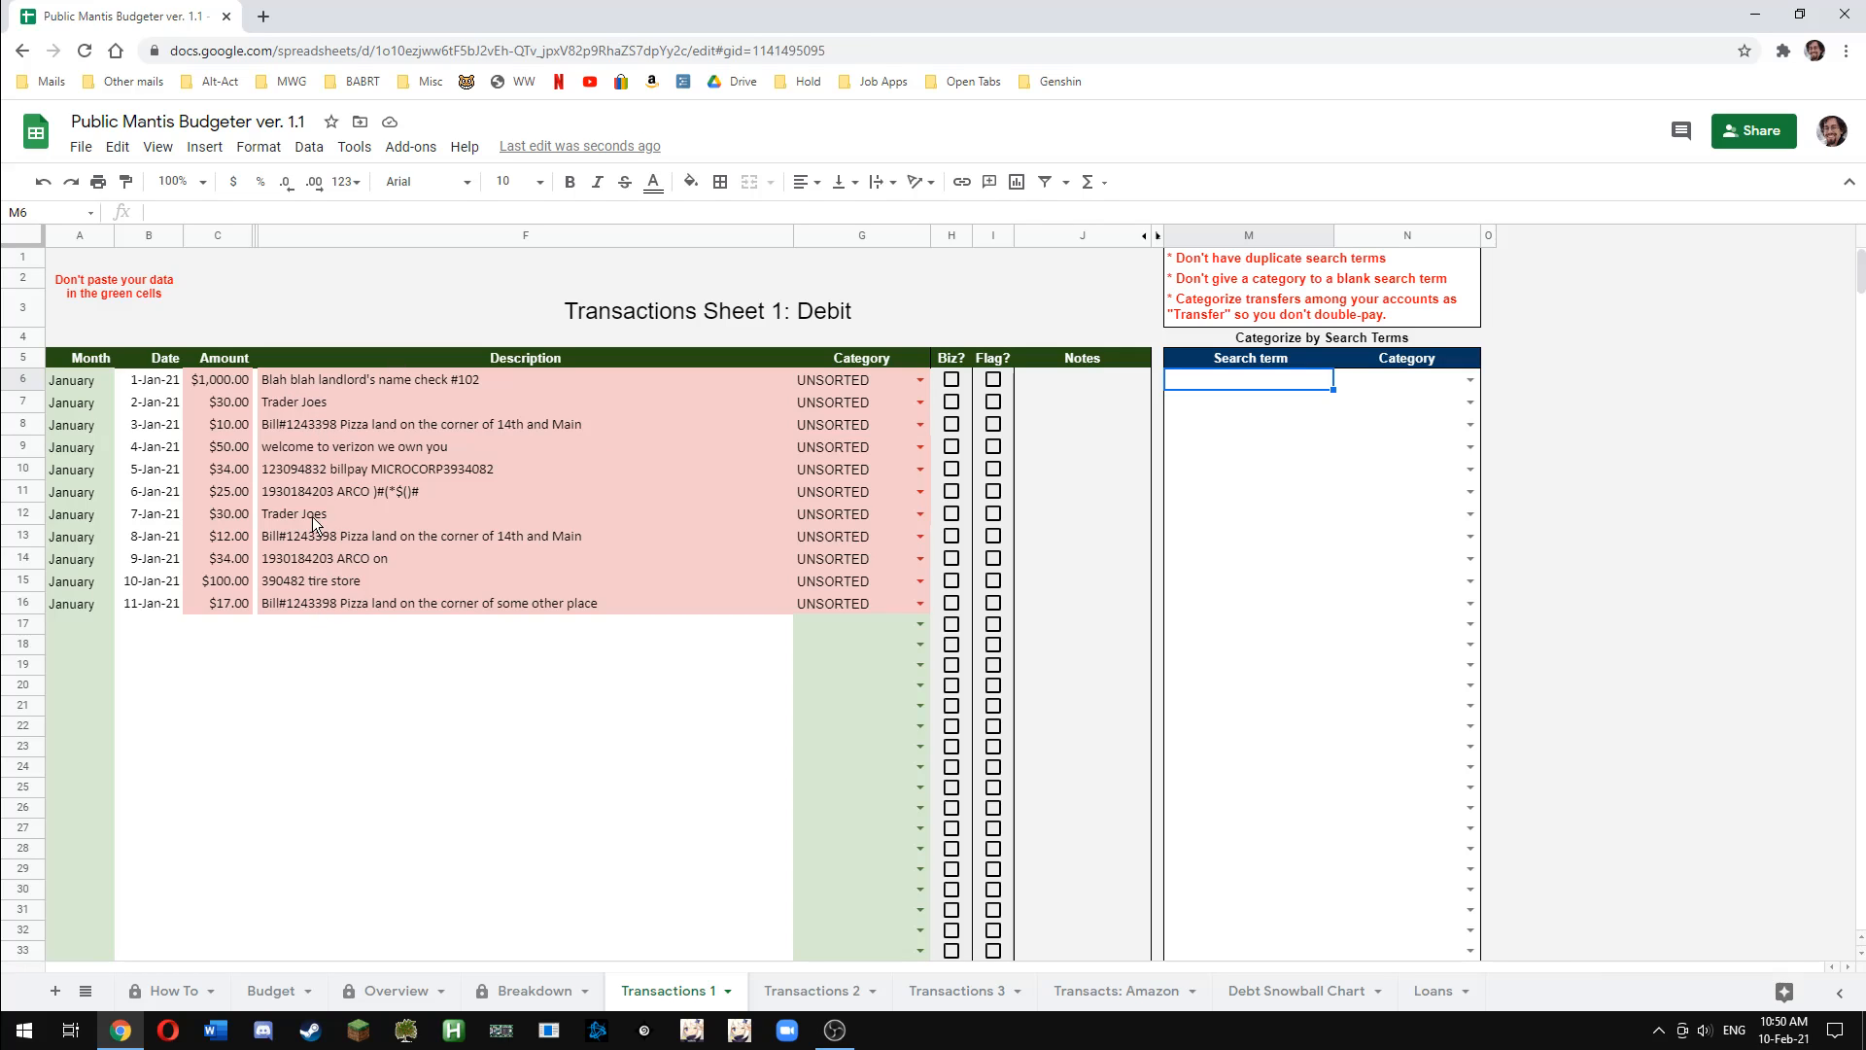
drag(316, 387, 336, 609)
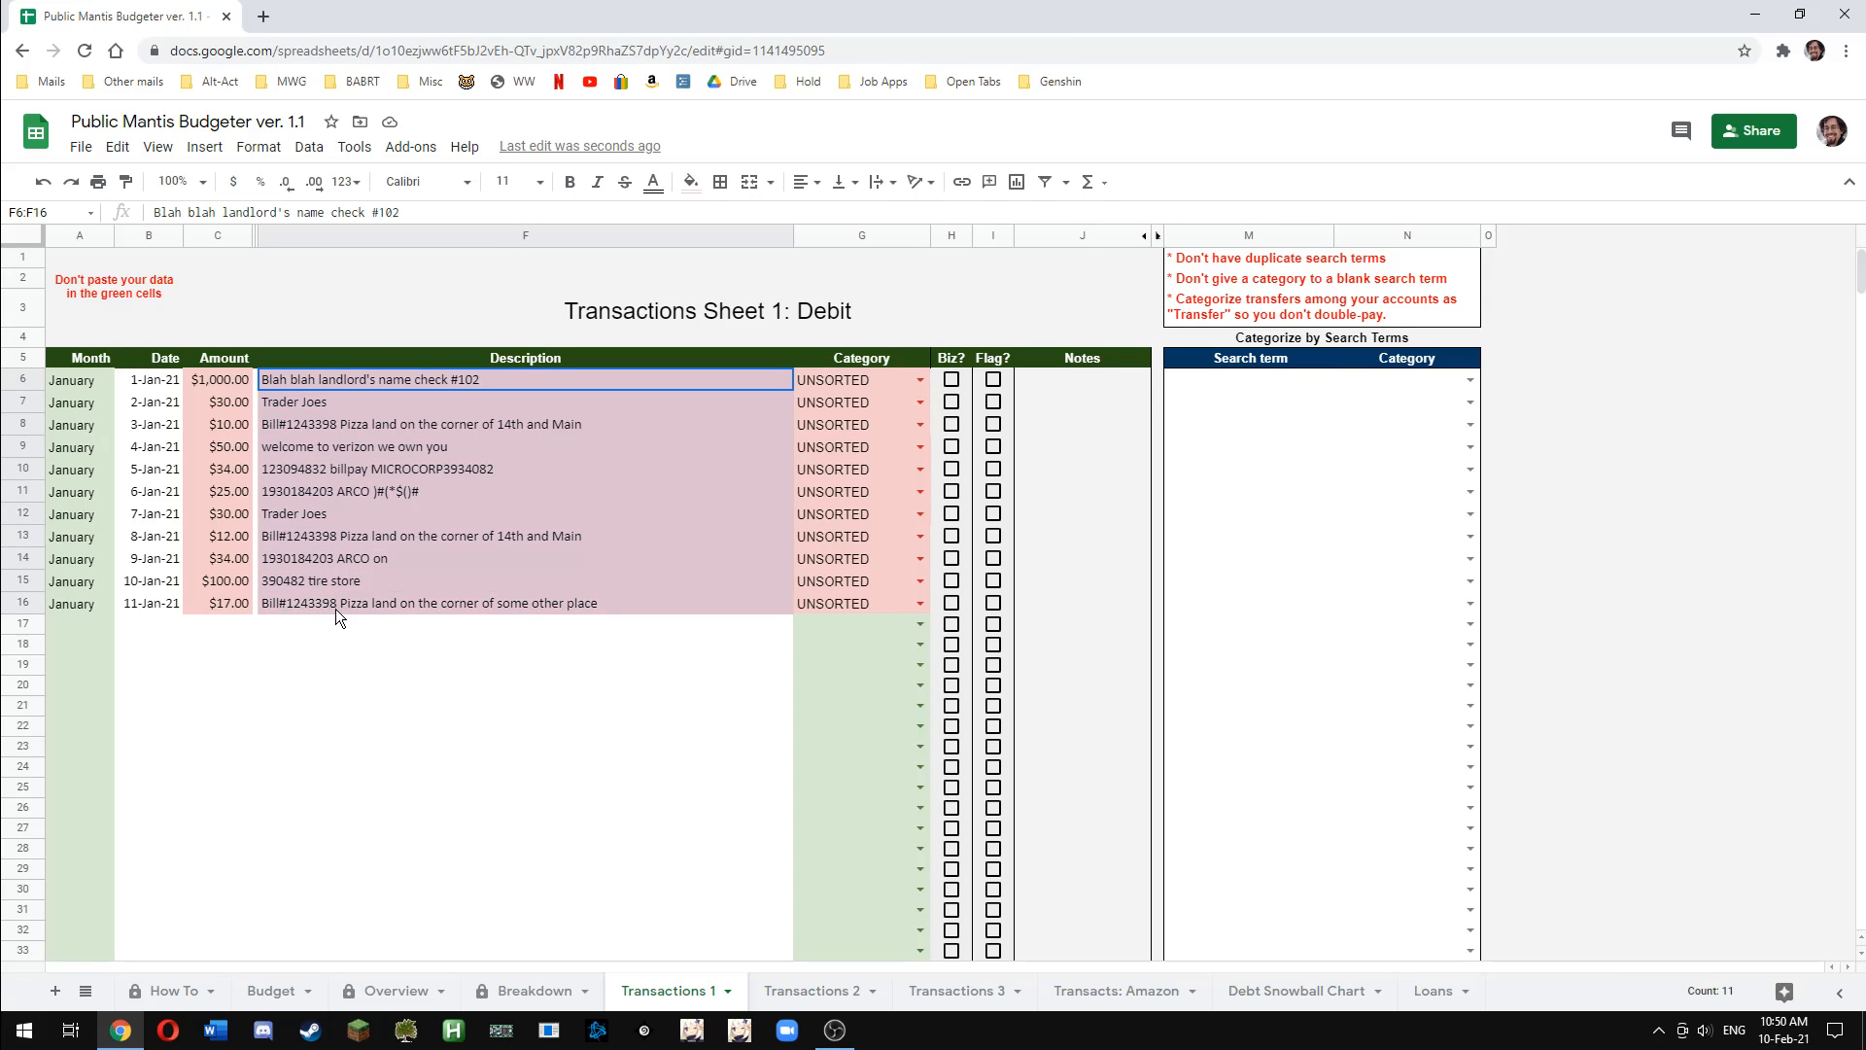
click(387, 704)
drag(359, 389, 360, 709)
click(362, 706)
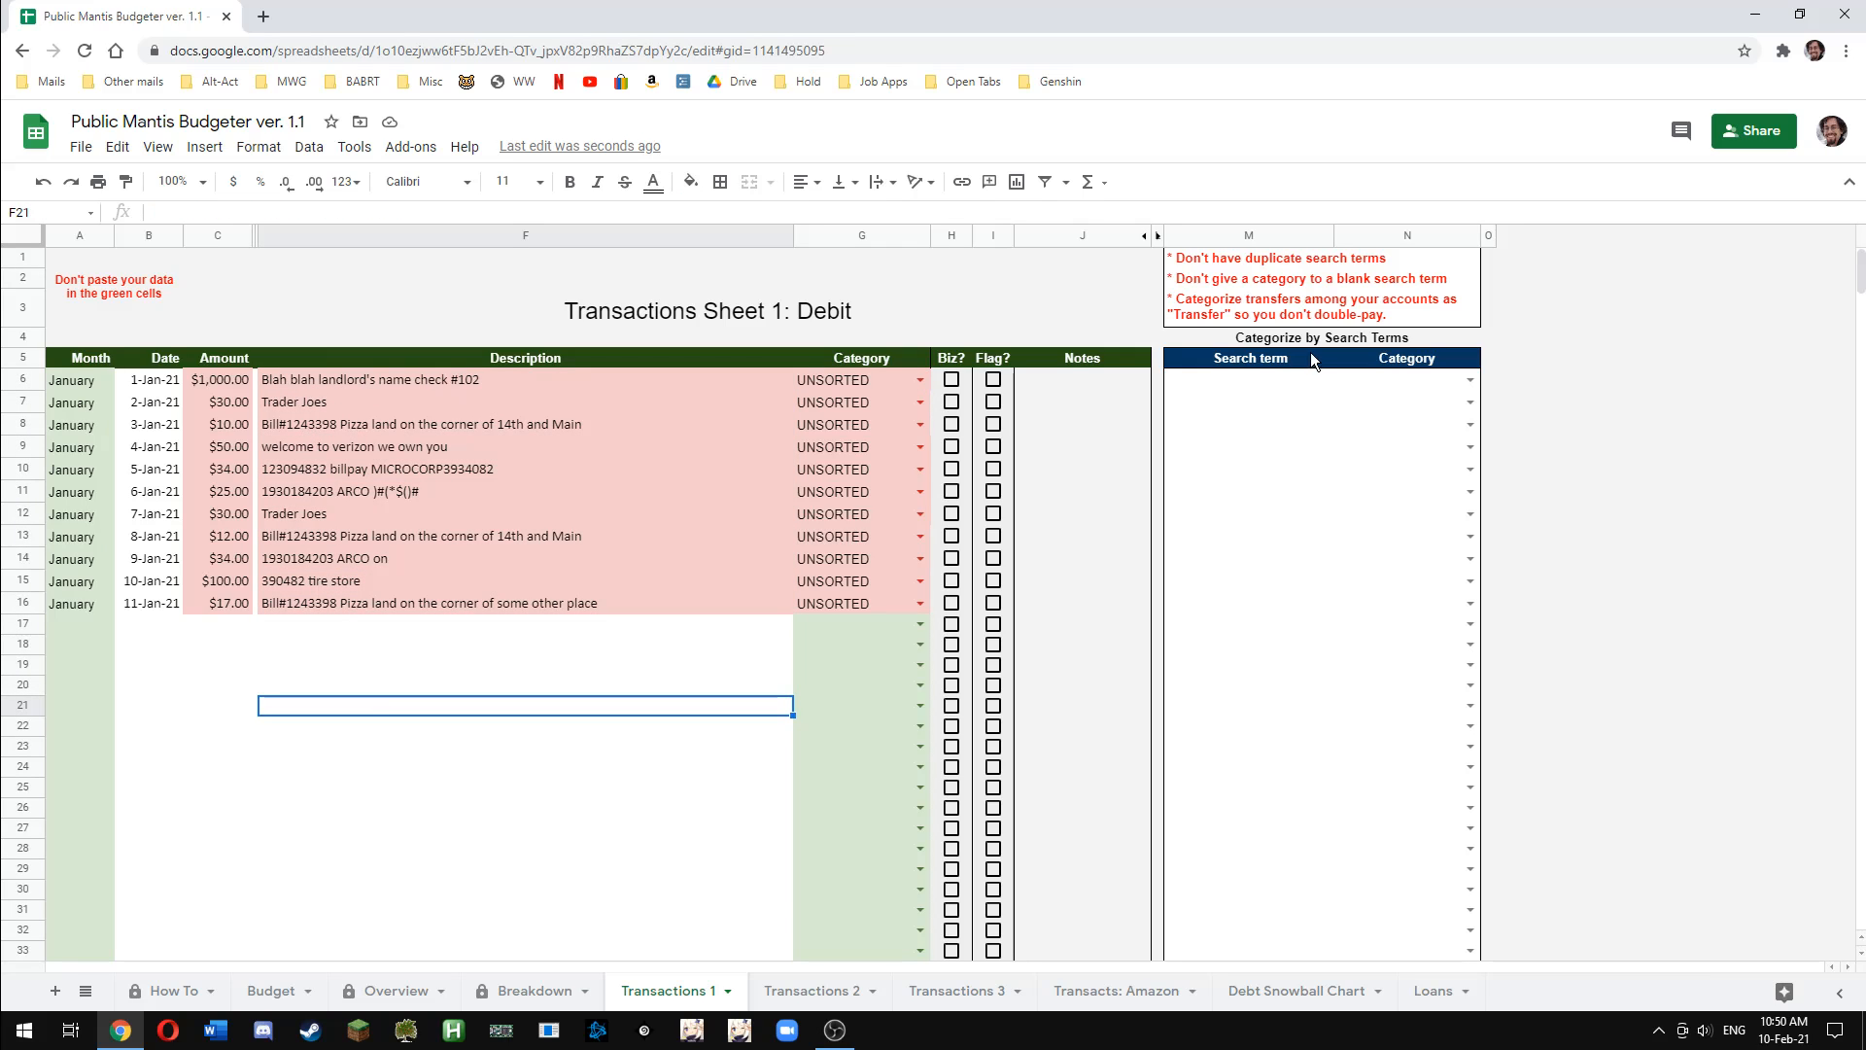
Add the search term "landlord's name" with the category Rent to the Categorize by Search Terms table
click(1263, 383)
text(lan)
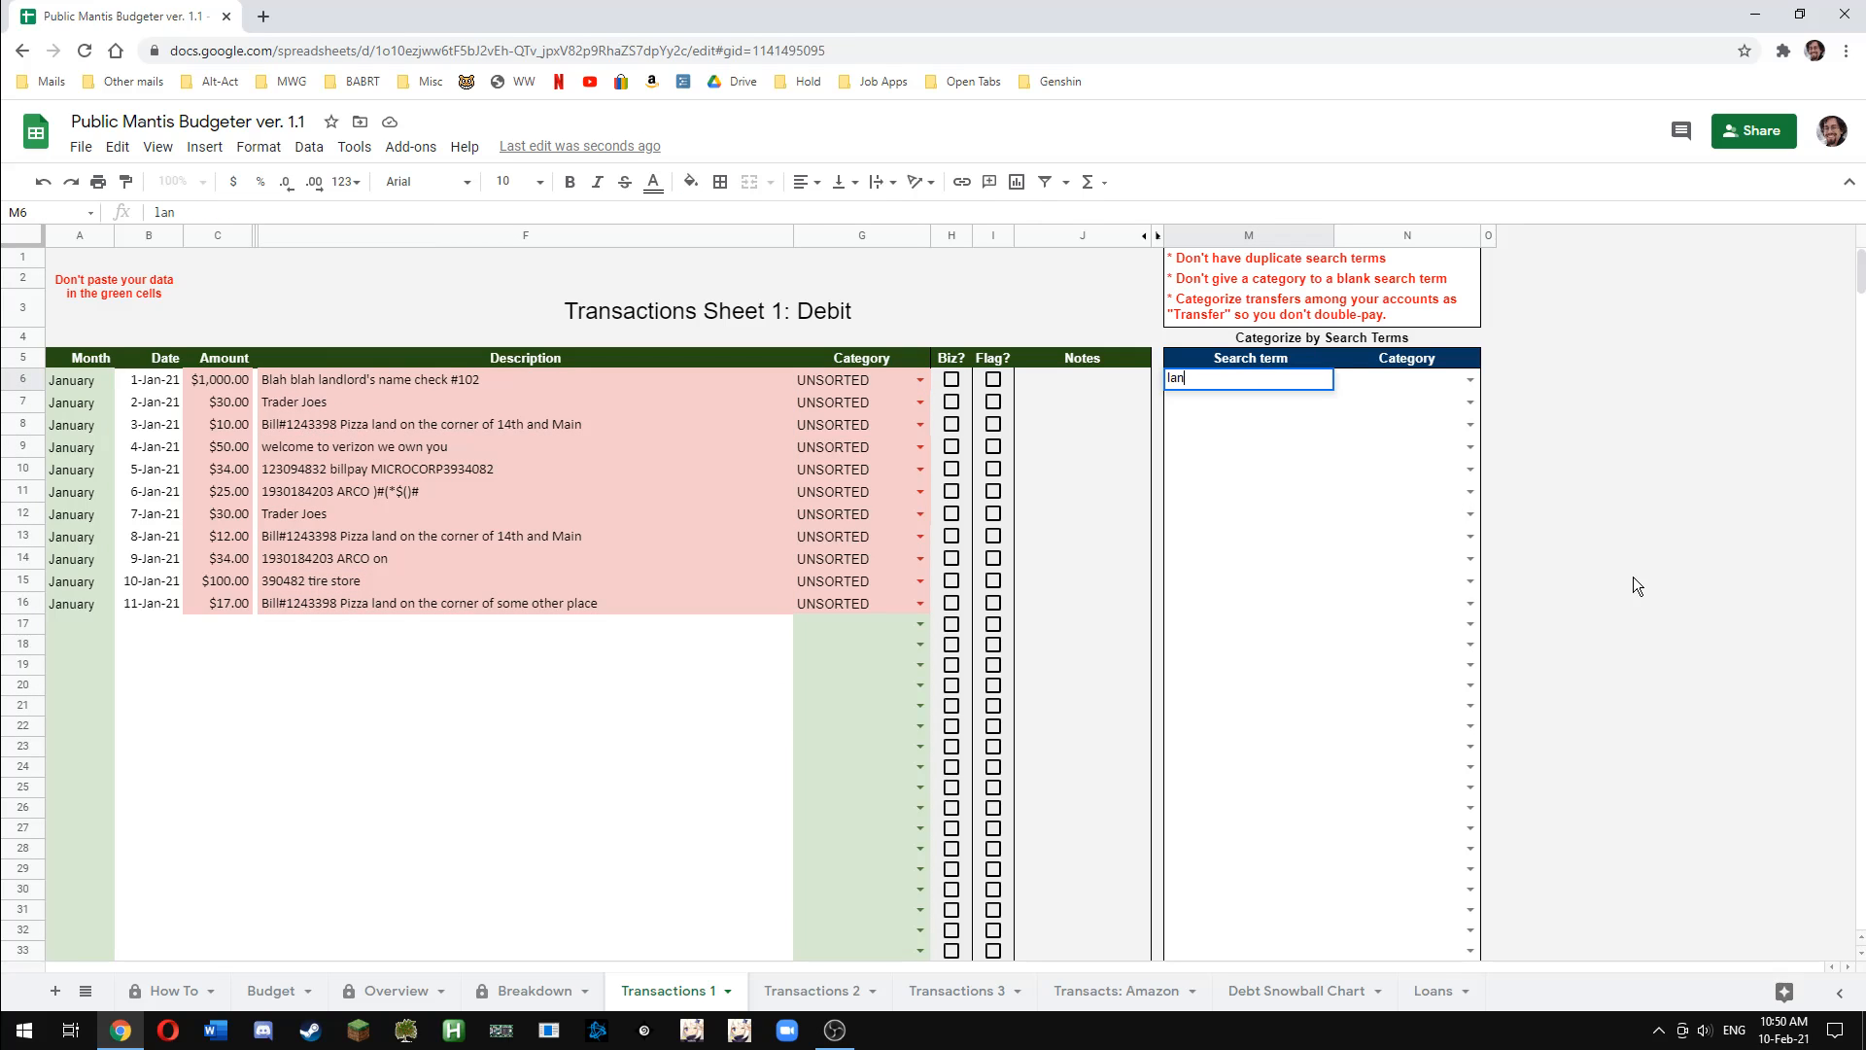
text(dlord's name)
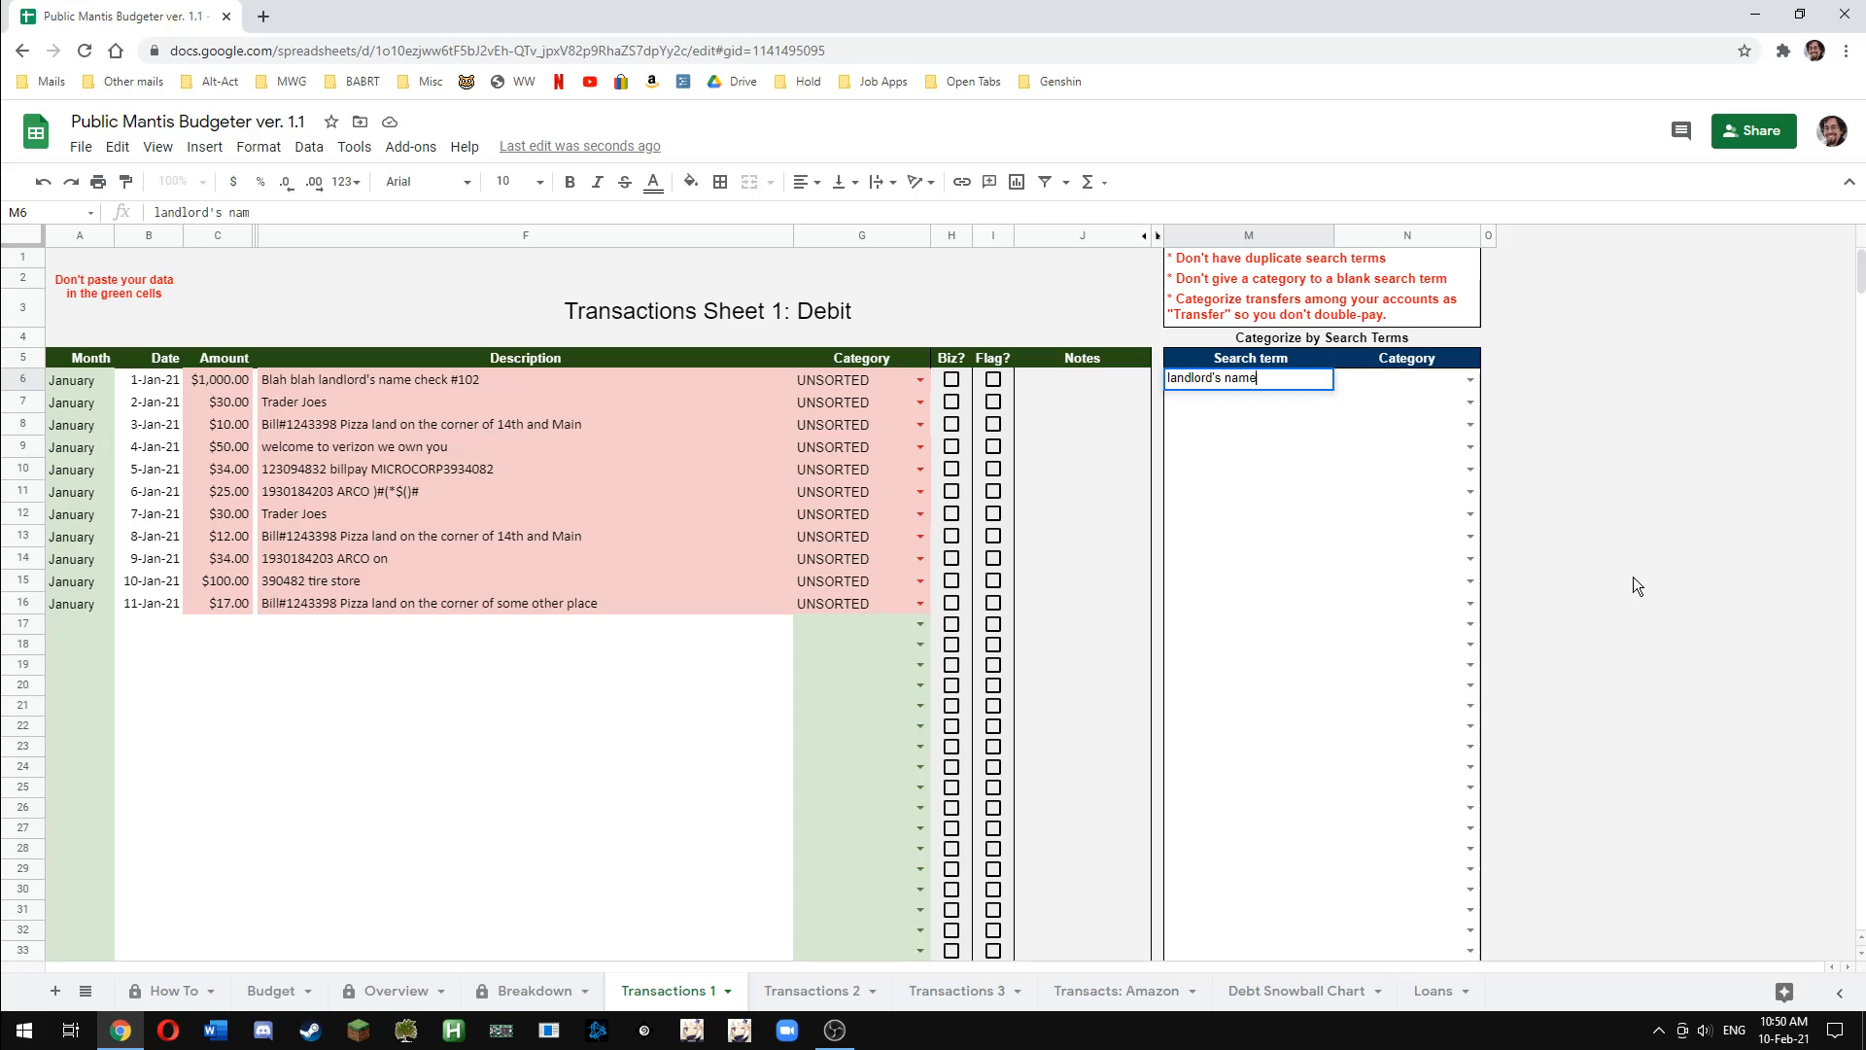
key(Tab)
text(Rent)
key(Return)
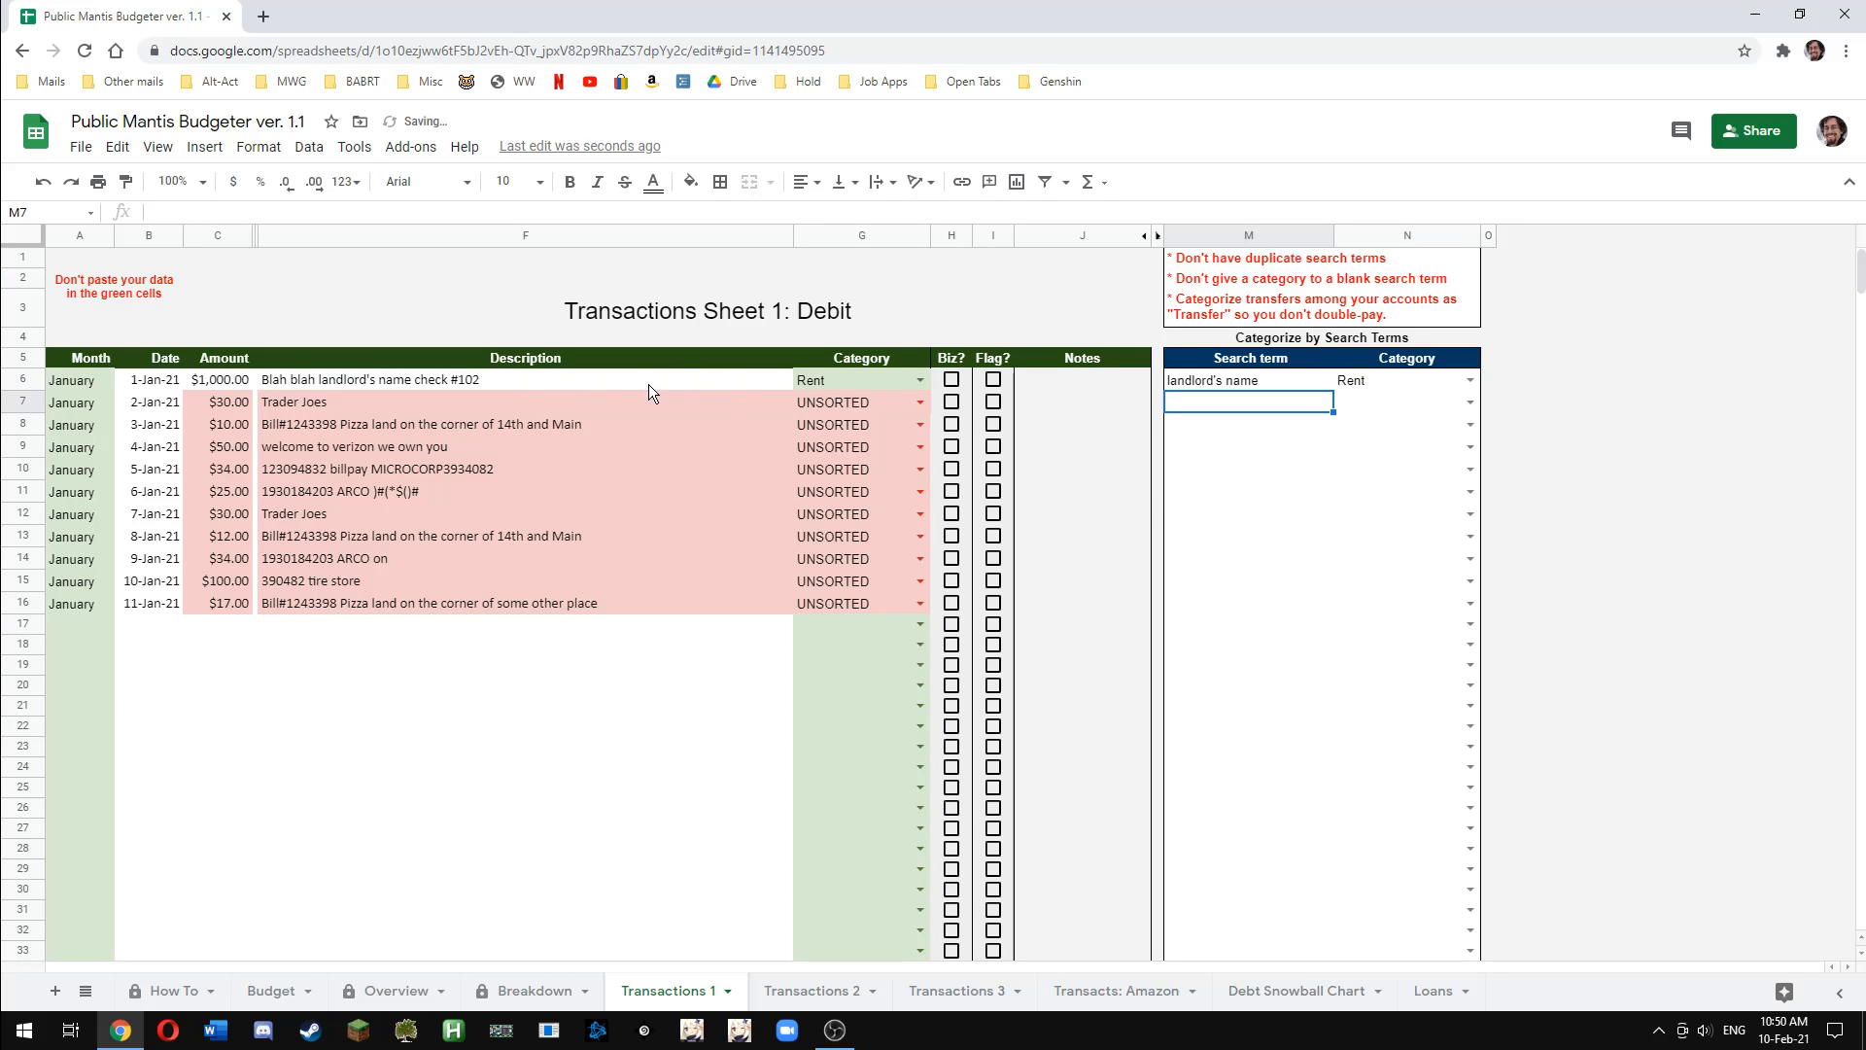
Compare the category choices for the rent transaction with the income and expense names on the Budget sheet
click(920, 380)
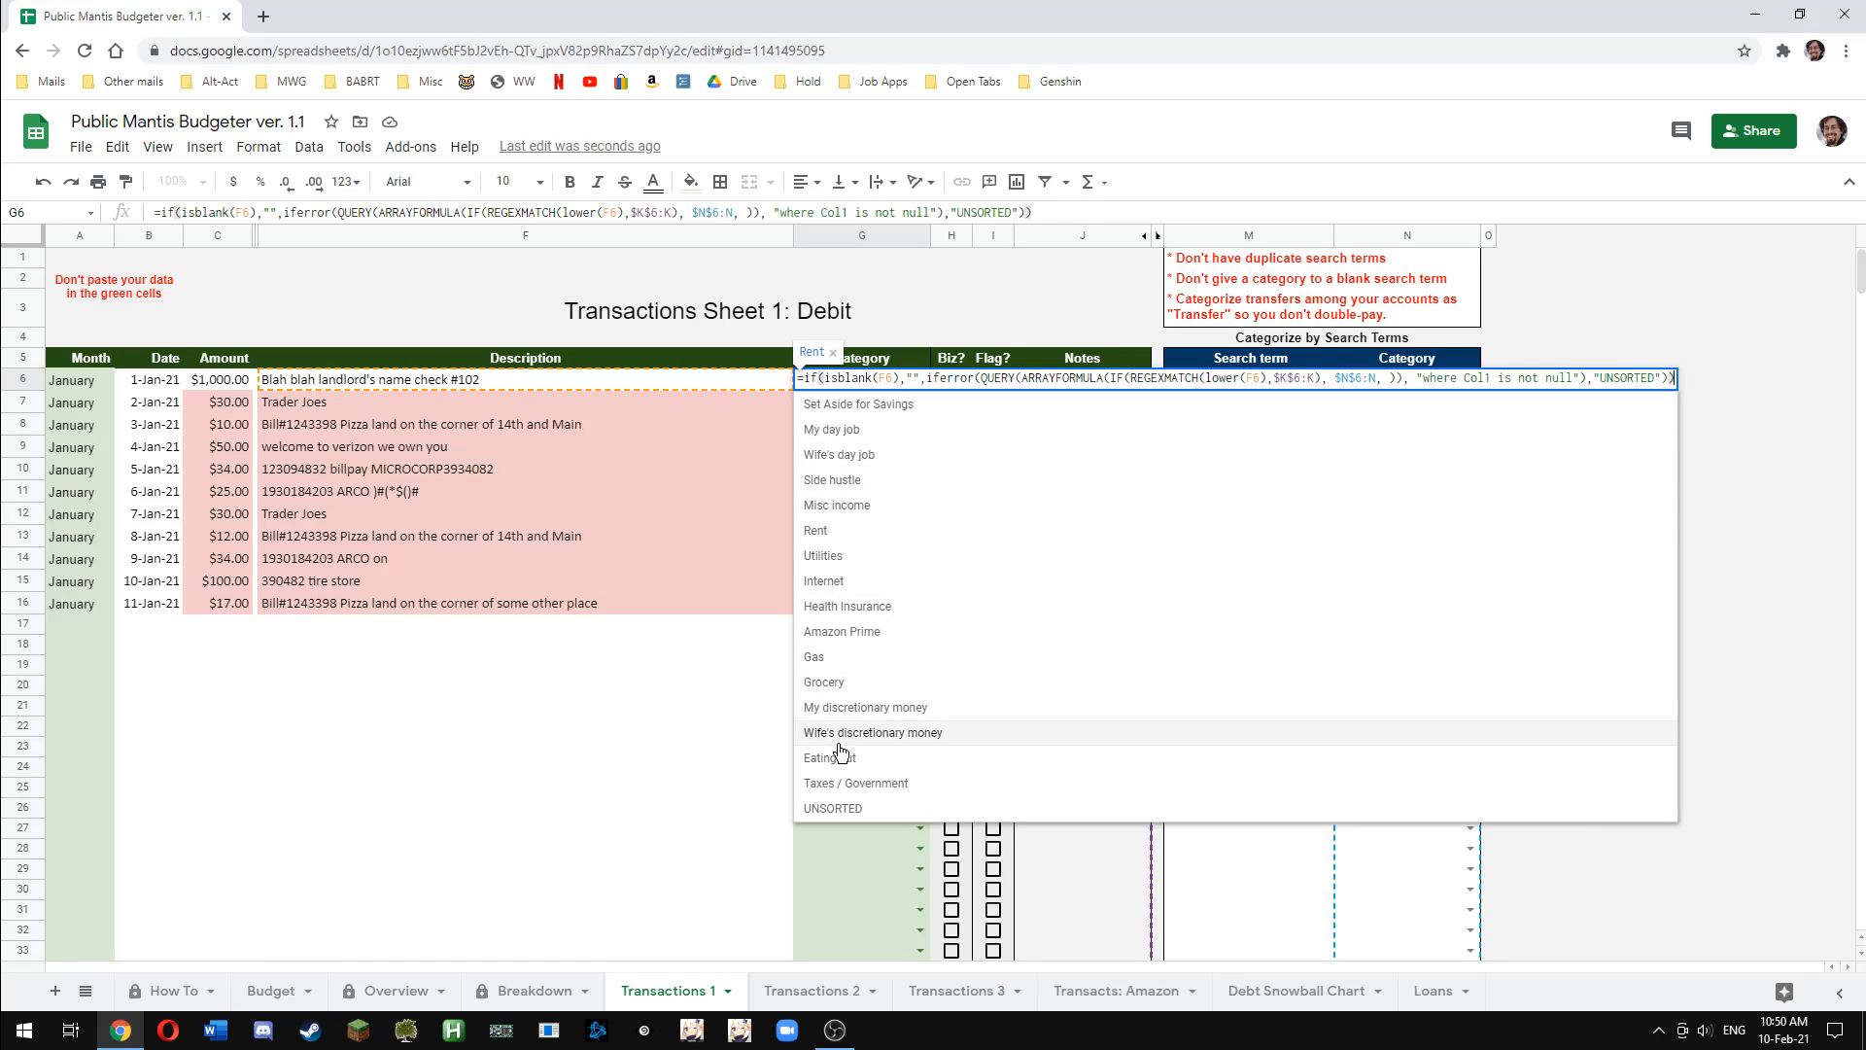
key(Escape)
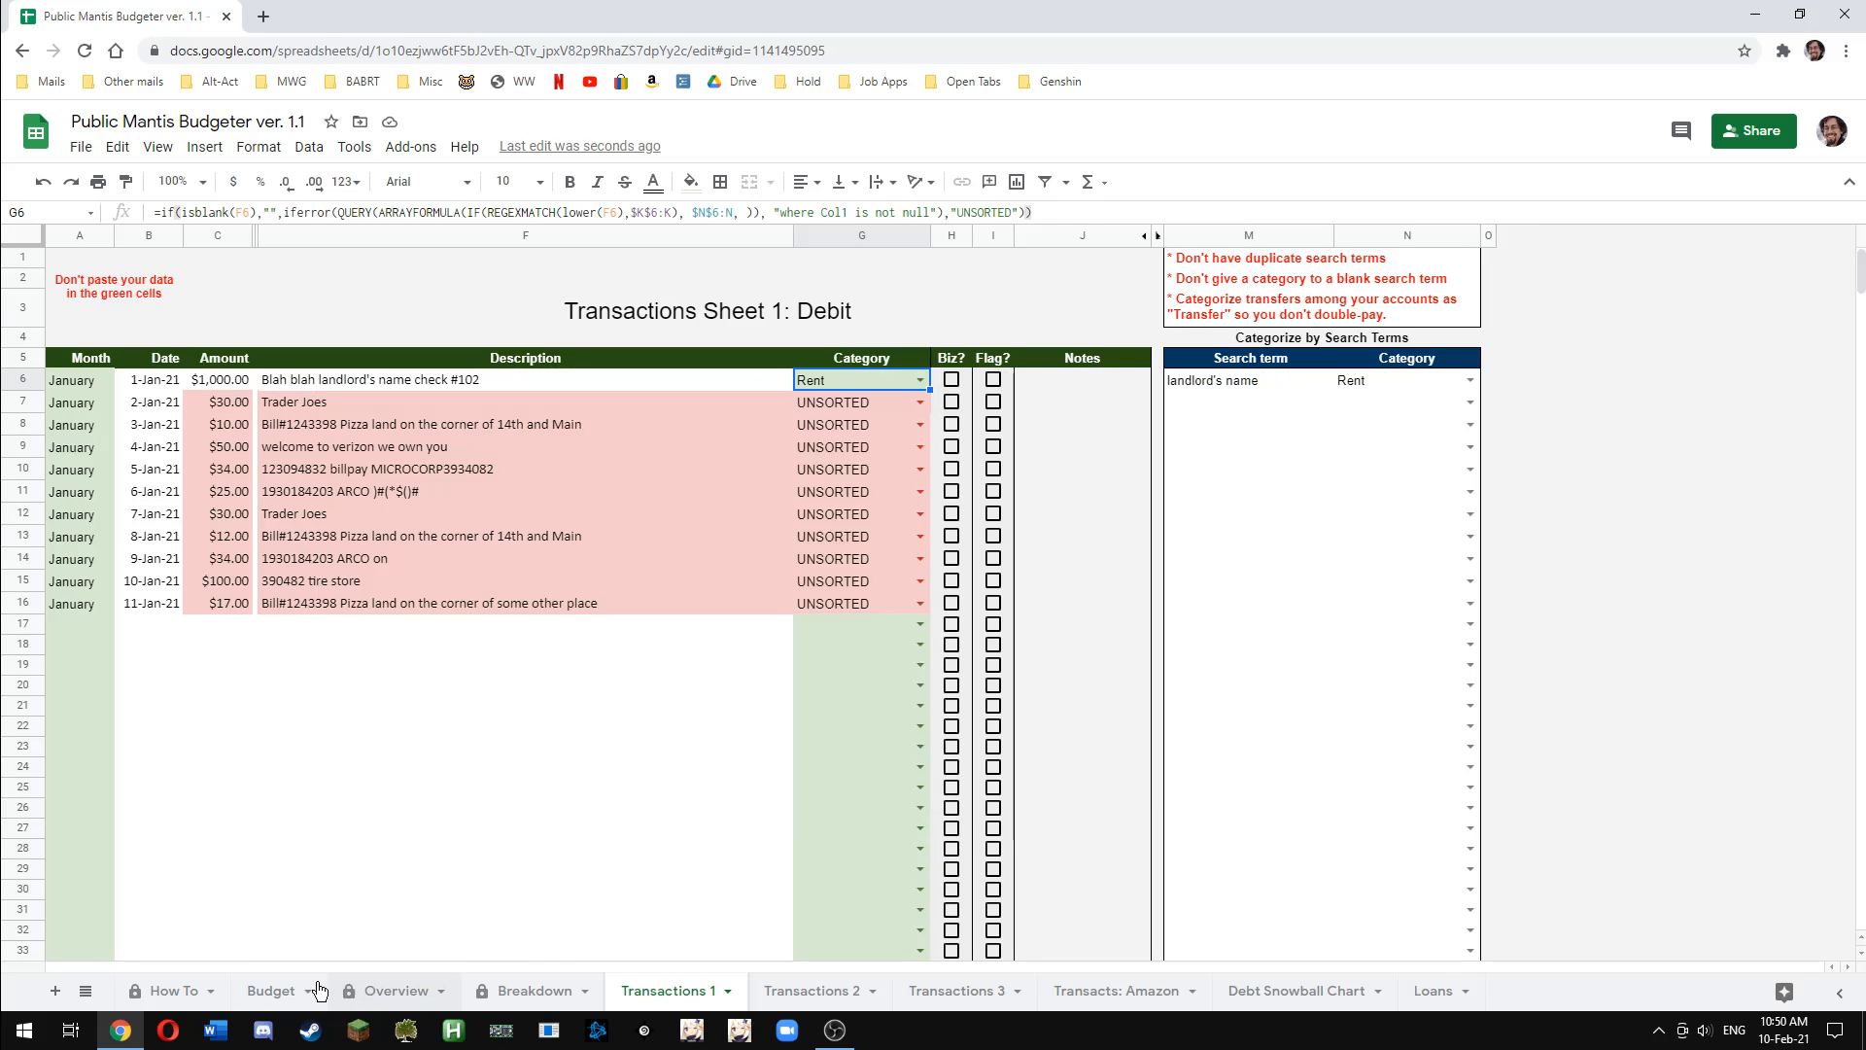
click(285, 993)
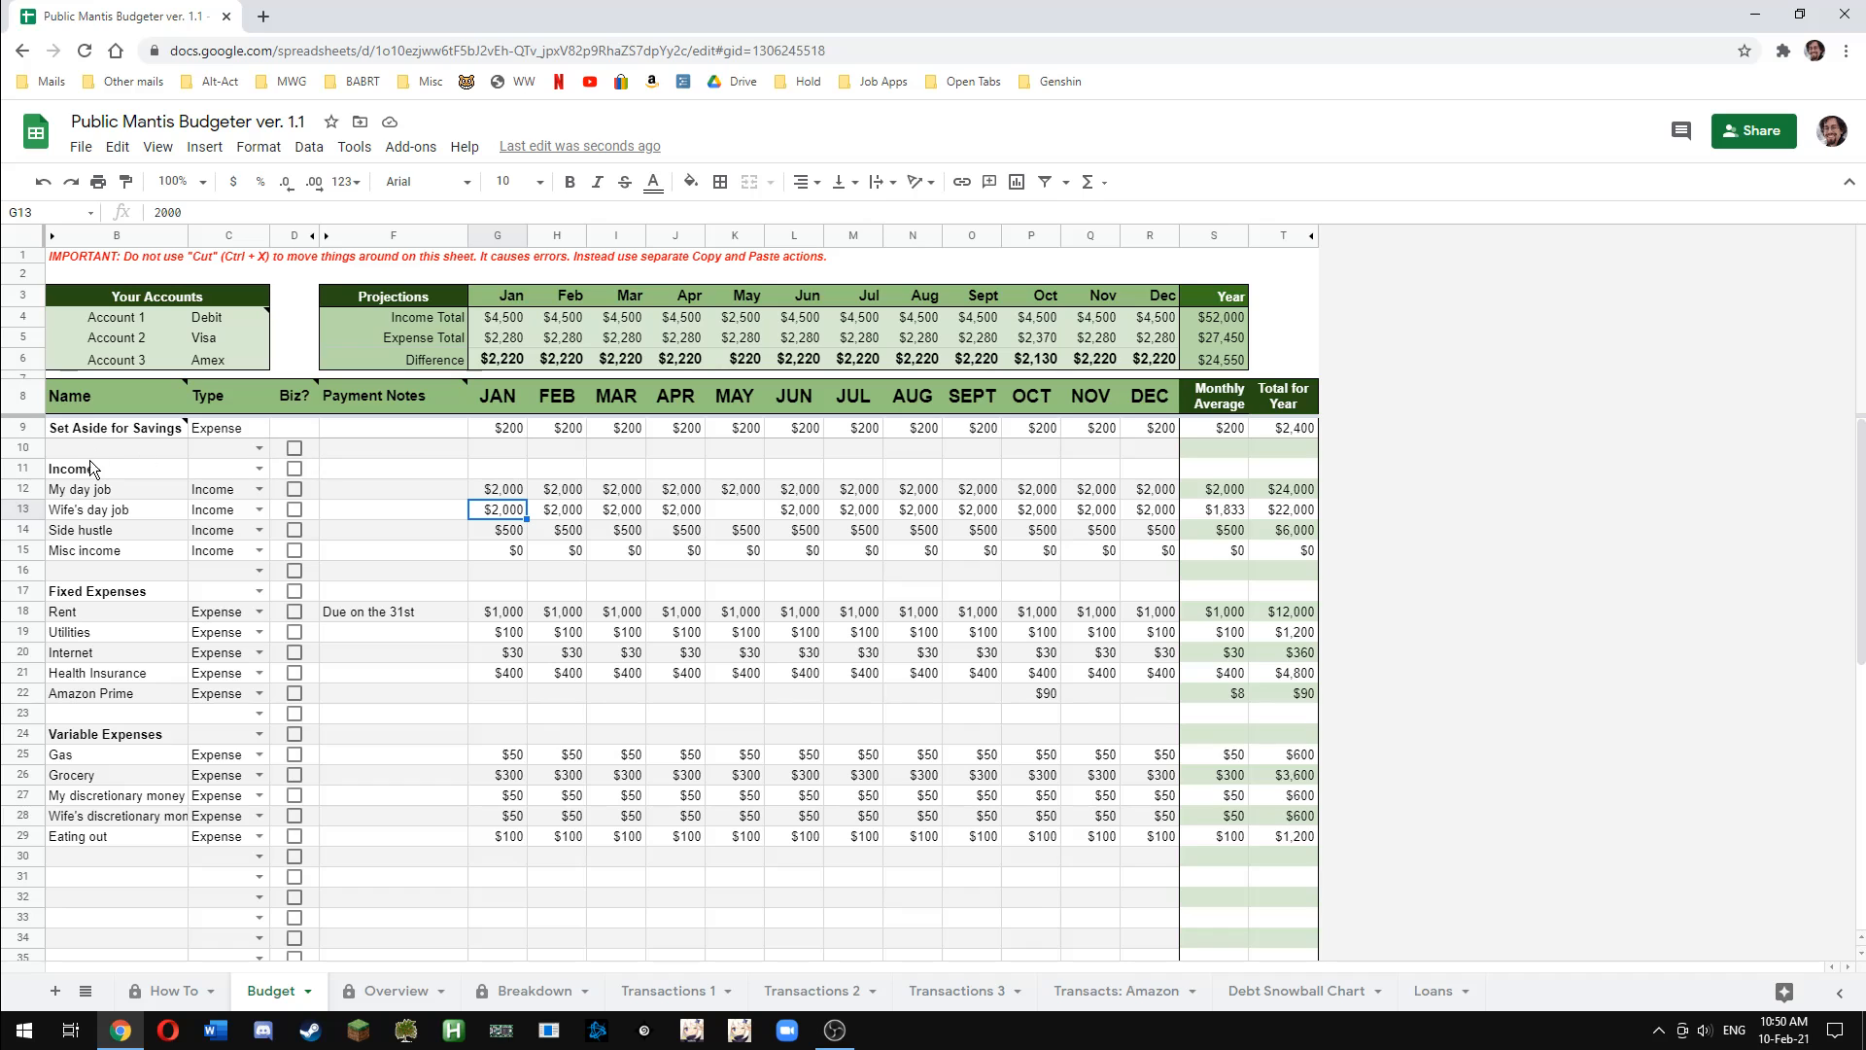
drag(89, 464, 109, 824)
click(107, 875)
click(670, 991)
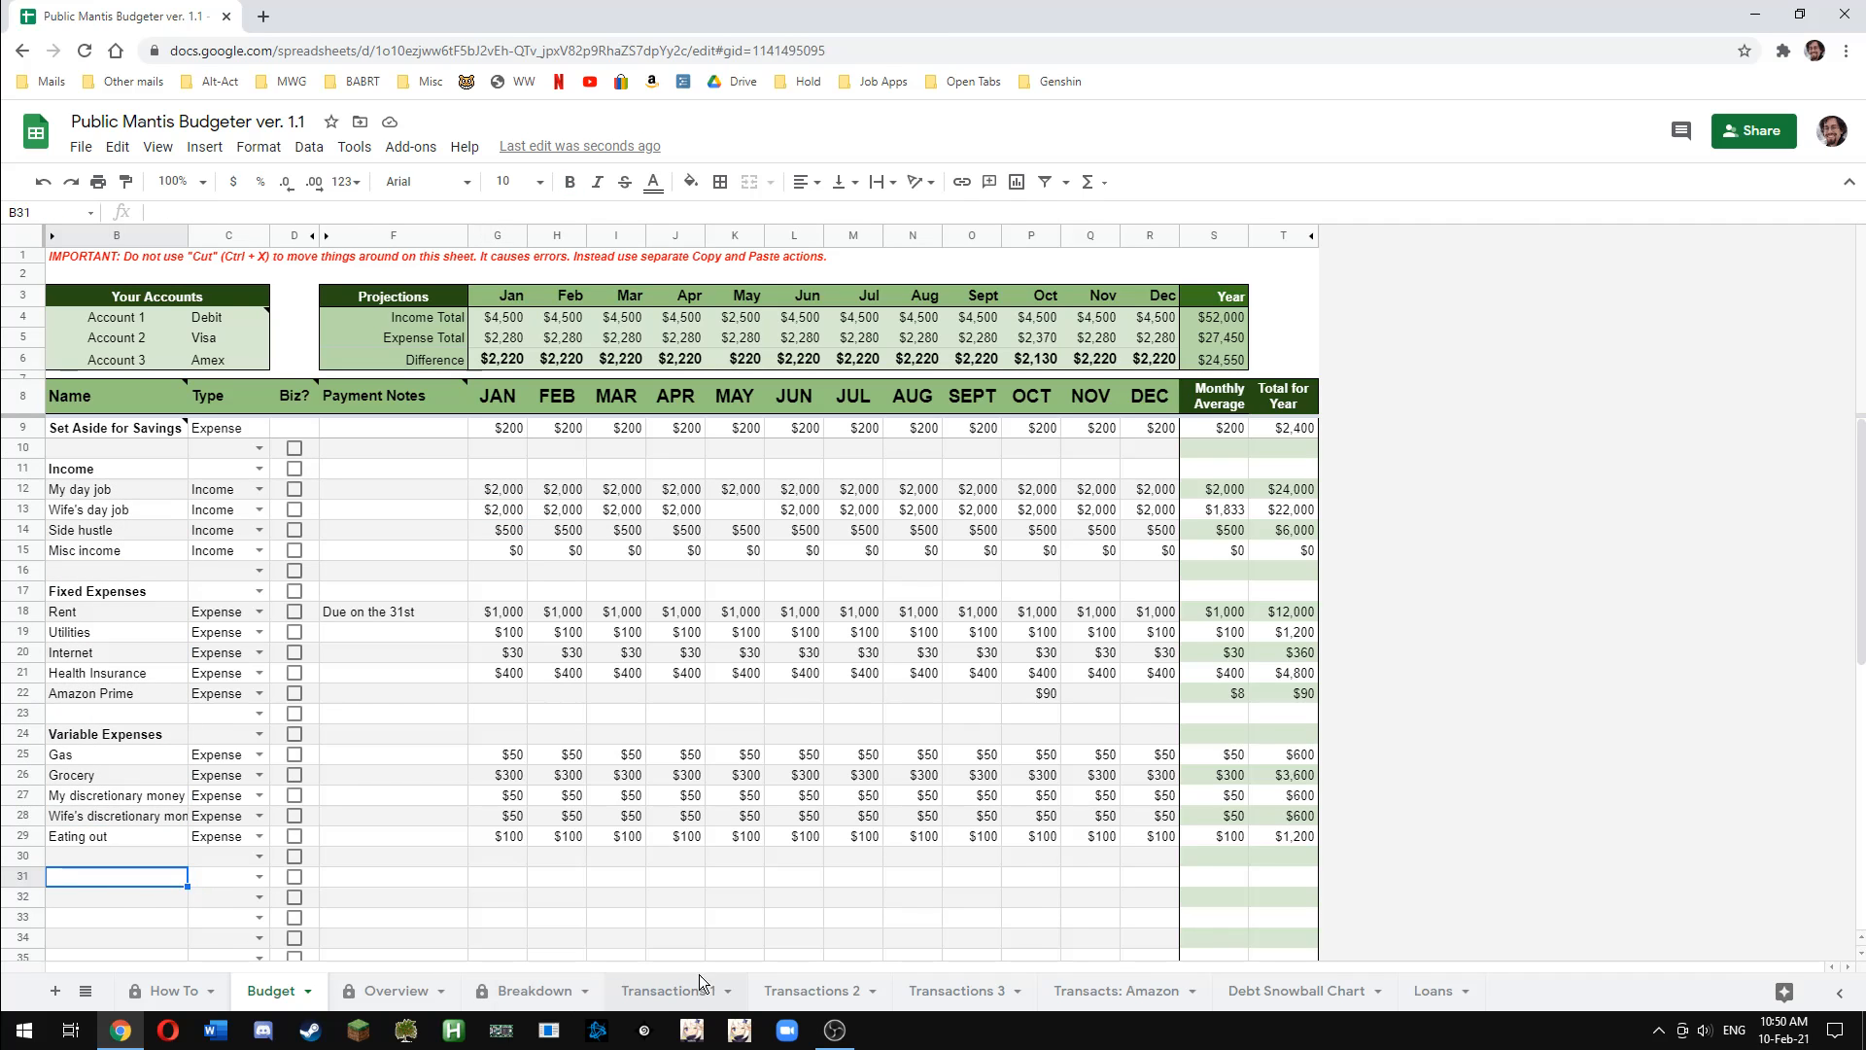
Try the misspelled category "Rentt" for the landlord's name search term, compare it with the Budget sheet, and restore Rent
click(1469, 381)
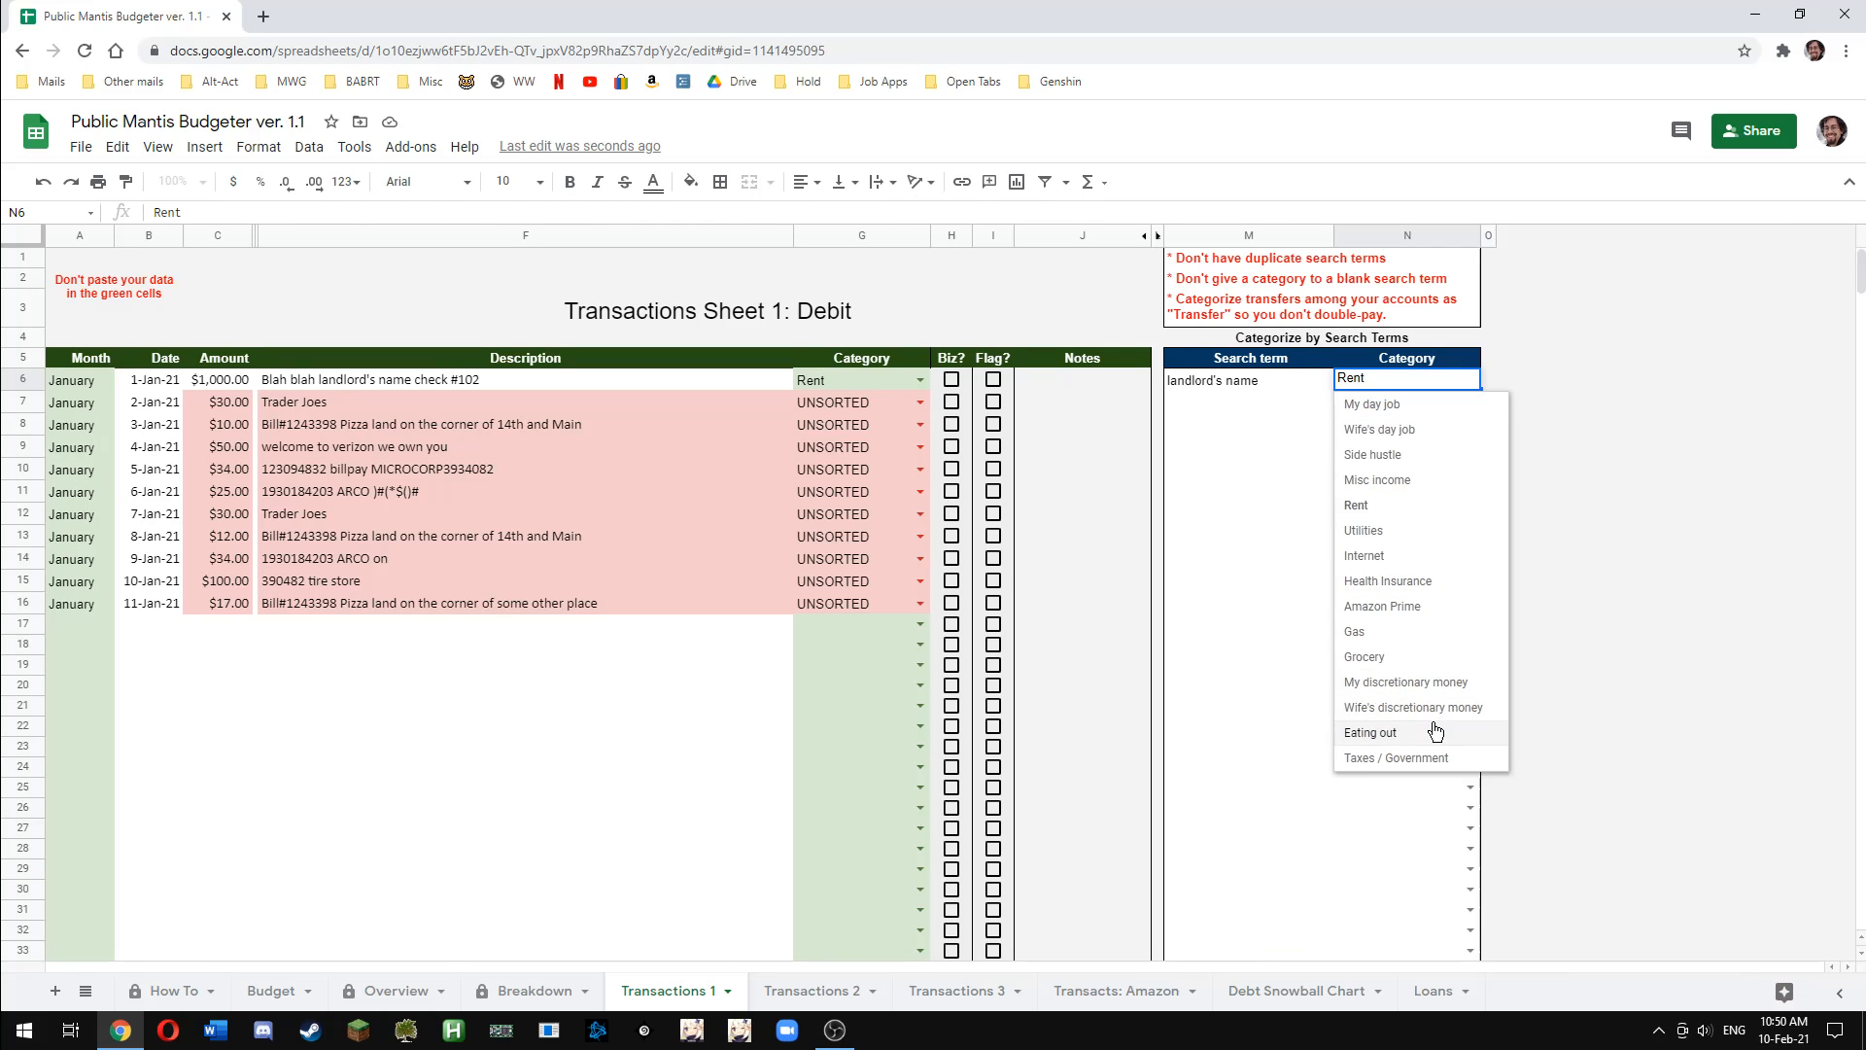
text(t)
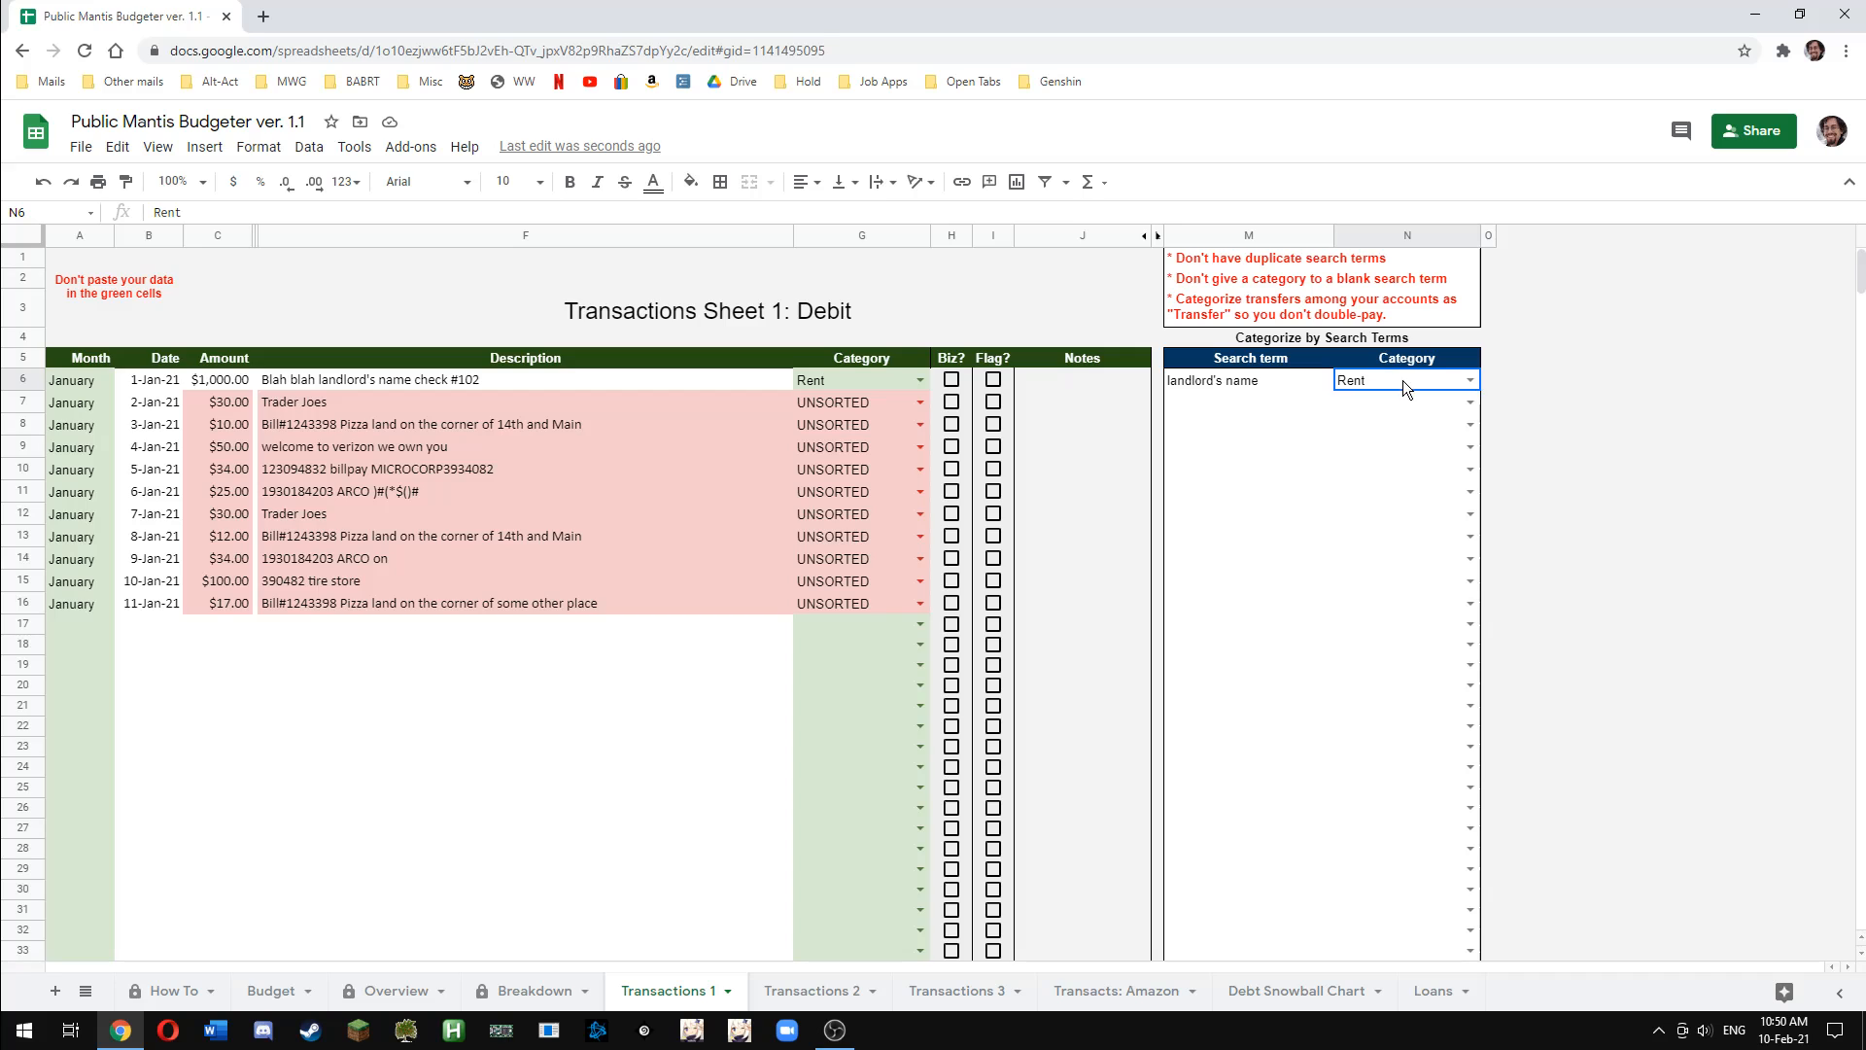
click(1327, 513)
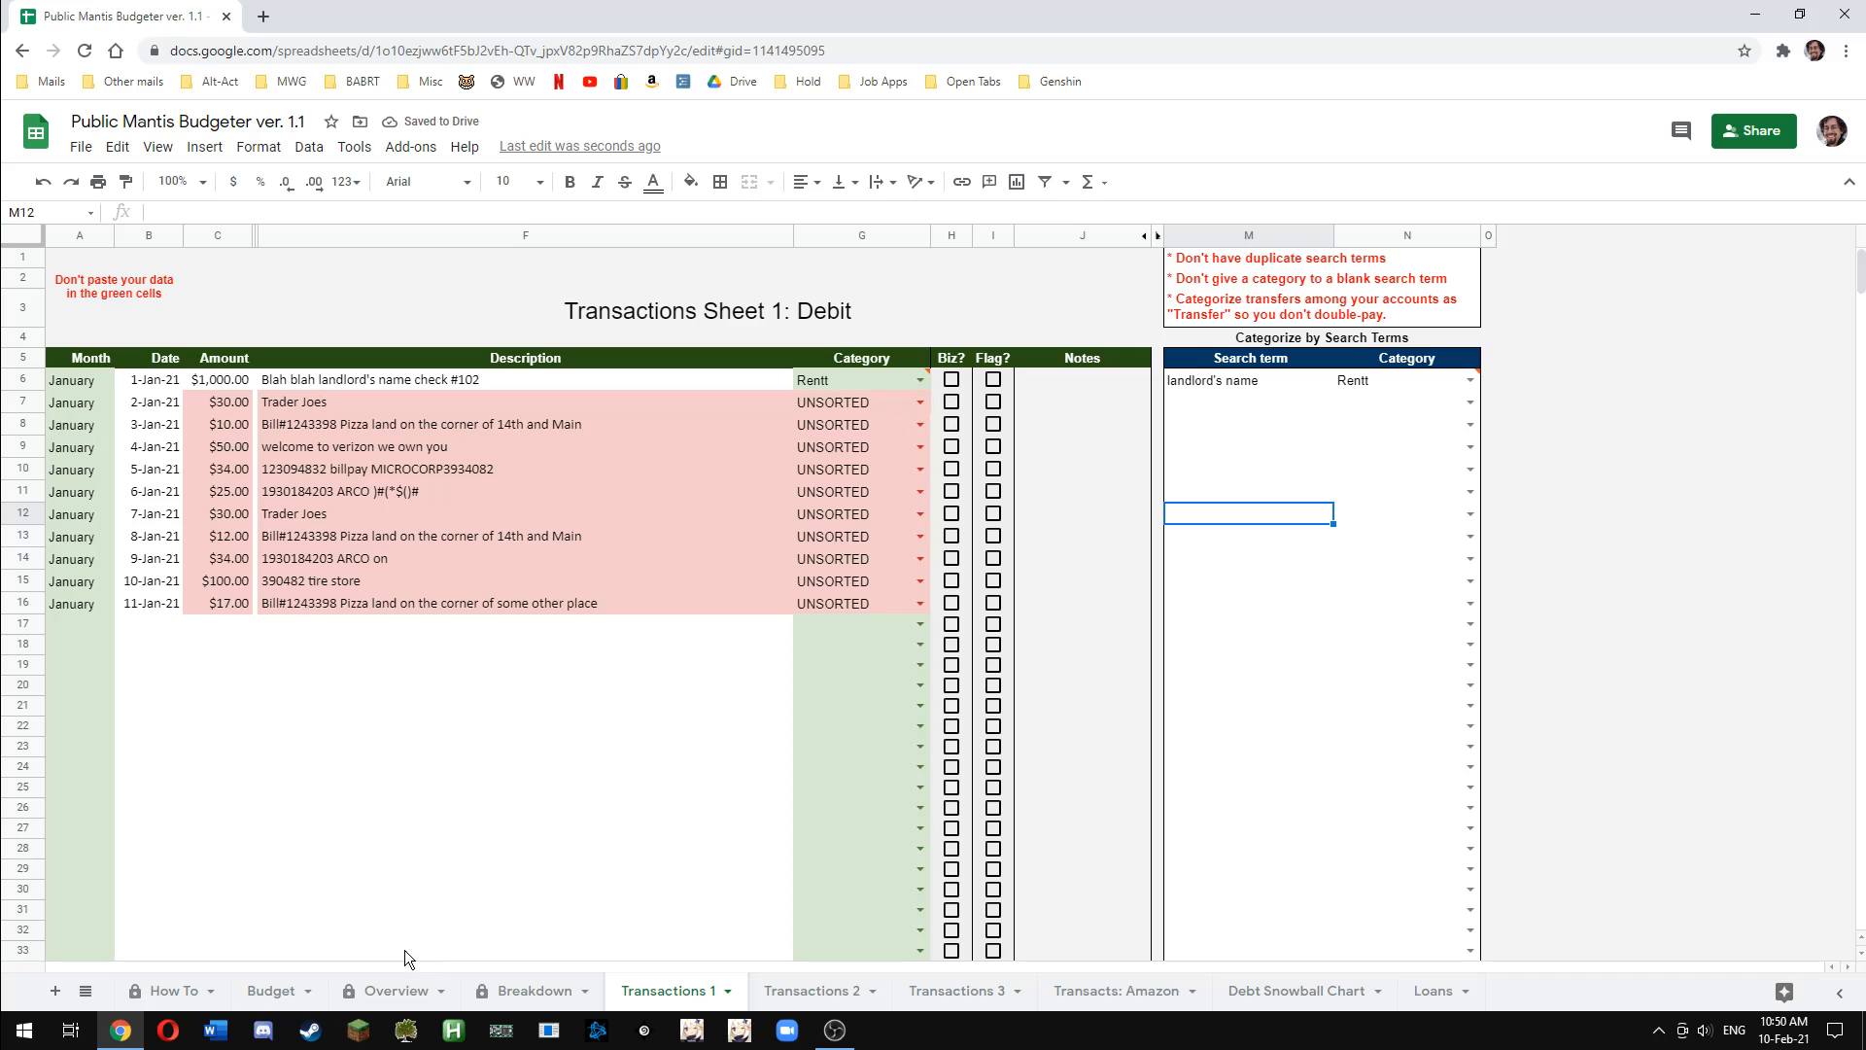
click(386, 1001)
click(276, 991)
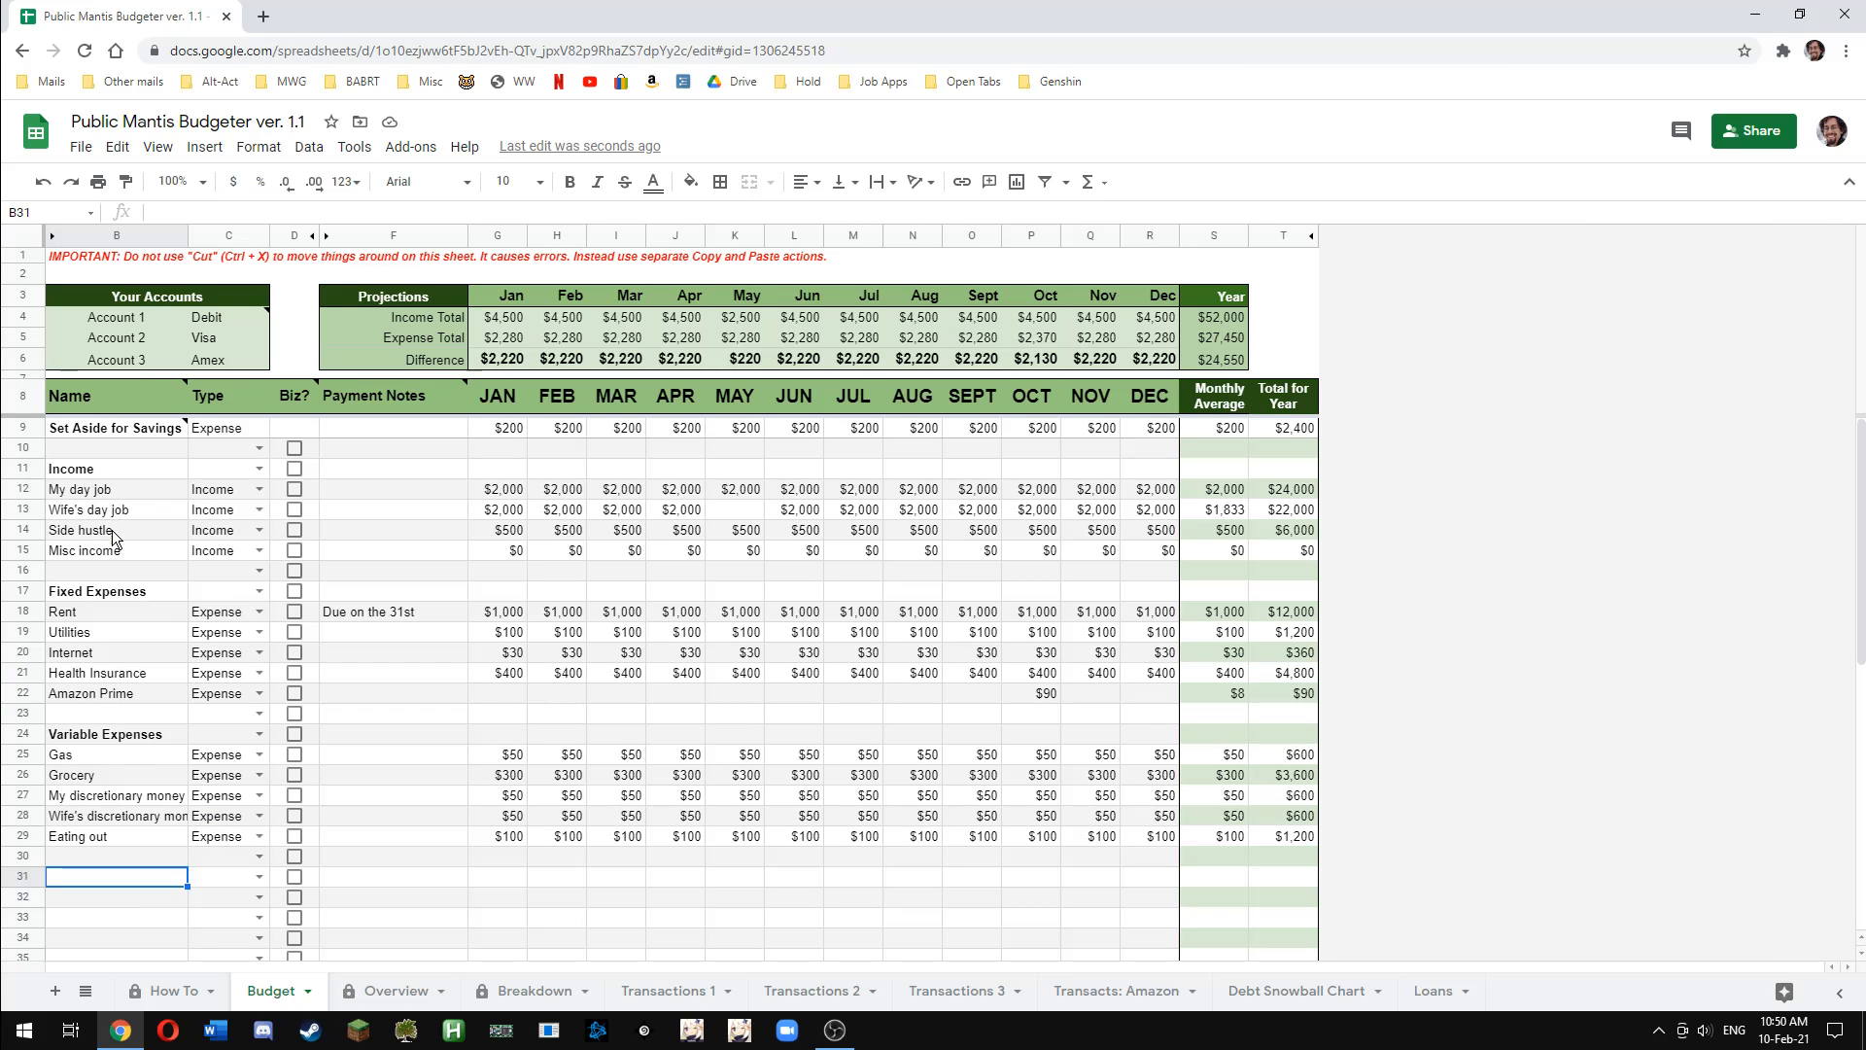
click(667, 992)
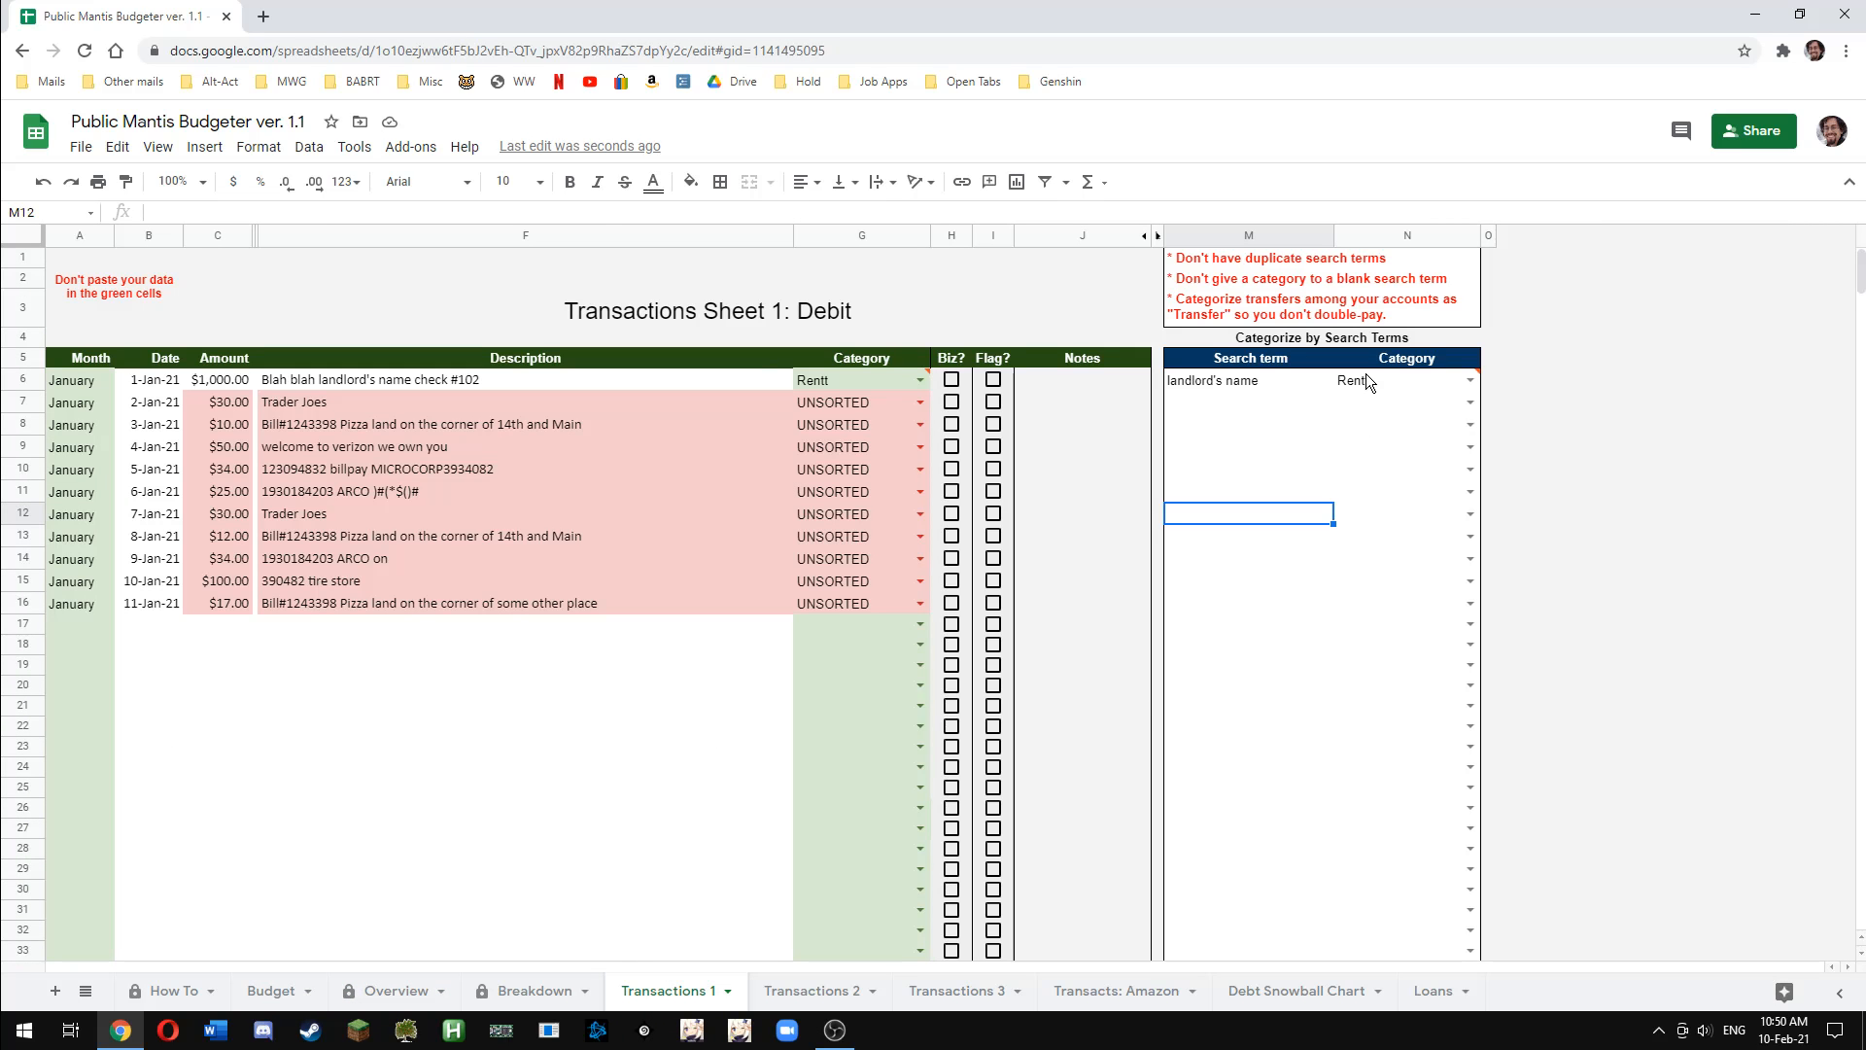
text(Re)
key(Return)
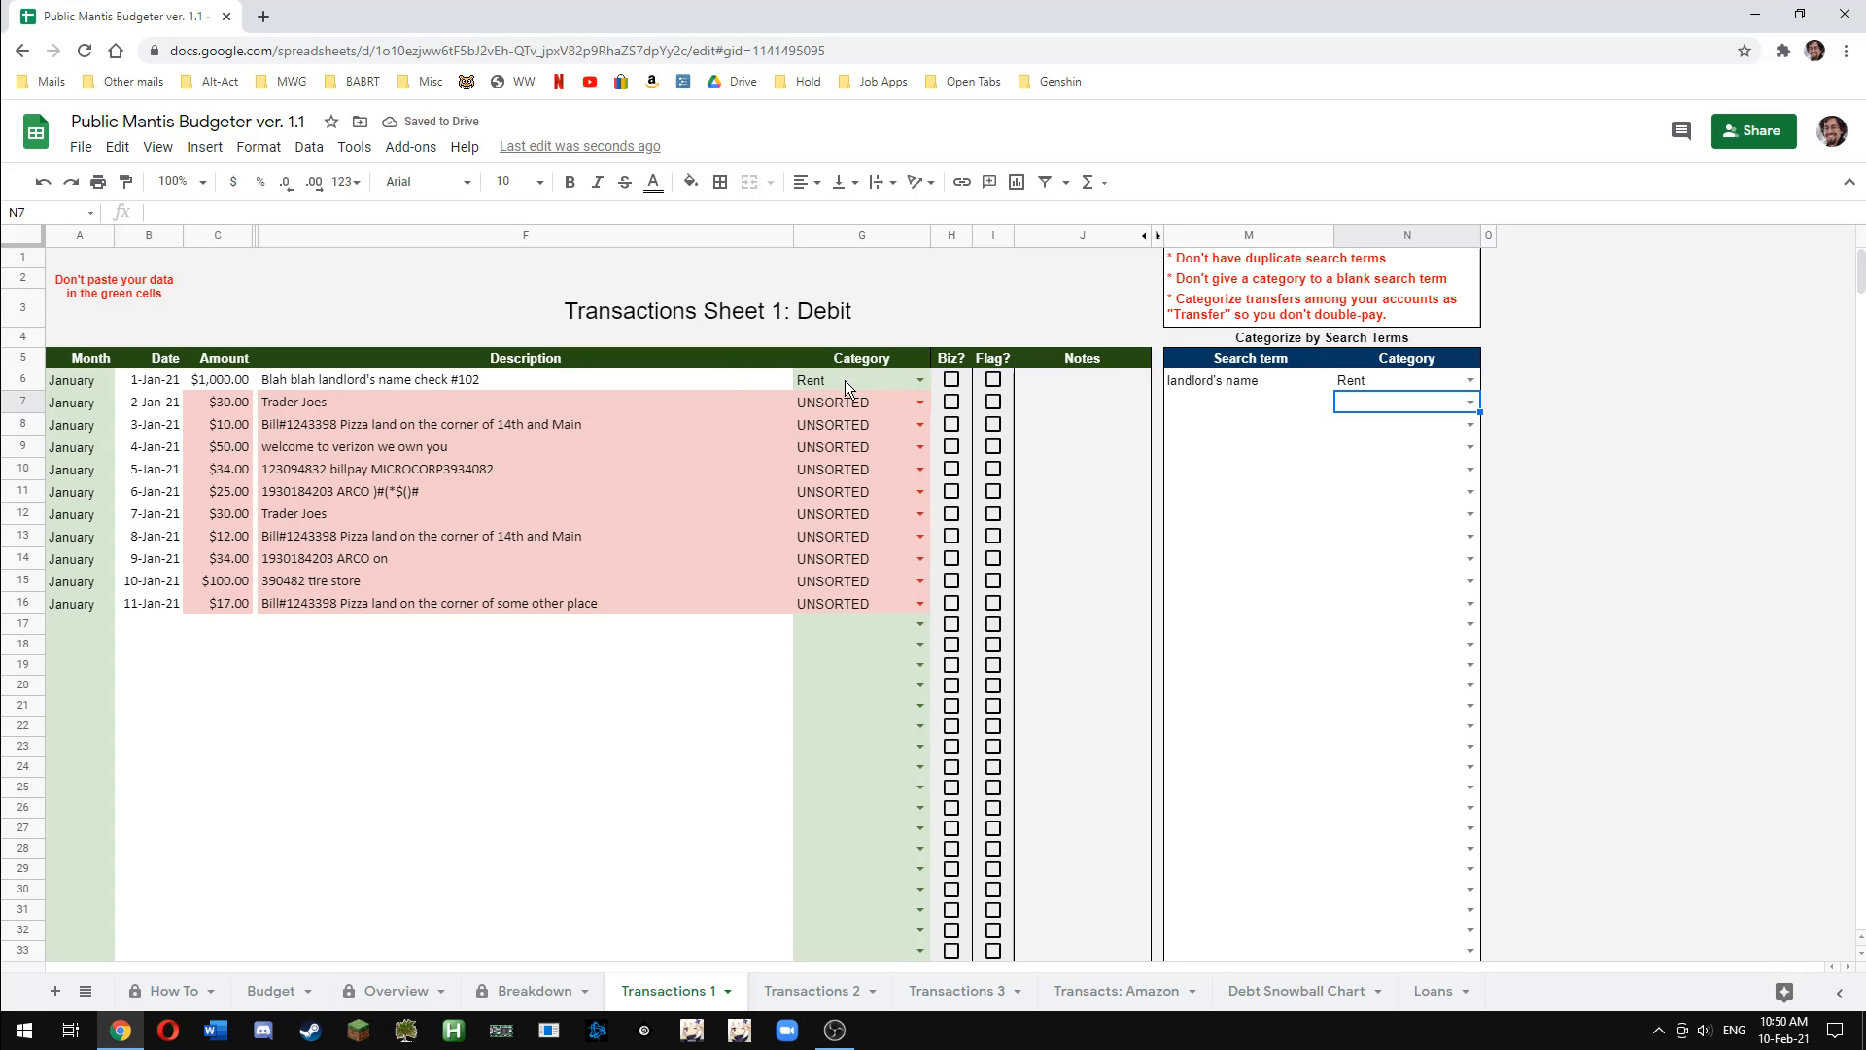
Add the search term "Trader Joes" with the category Grocery to the Categorize by Search Terms table
click(297, 406)
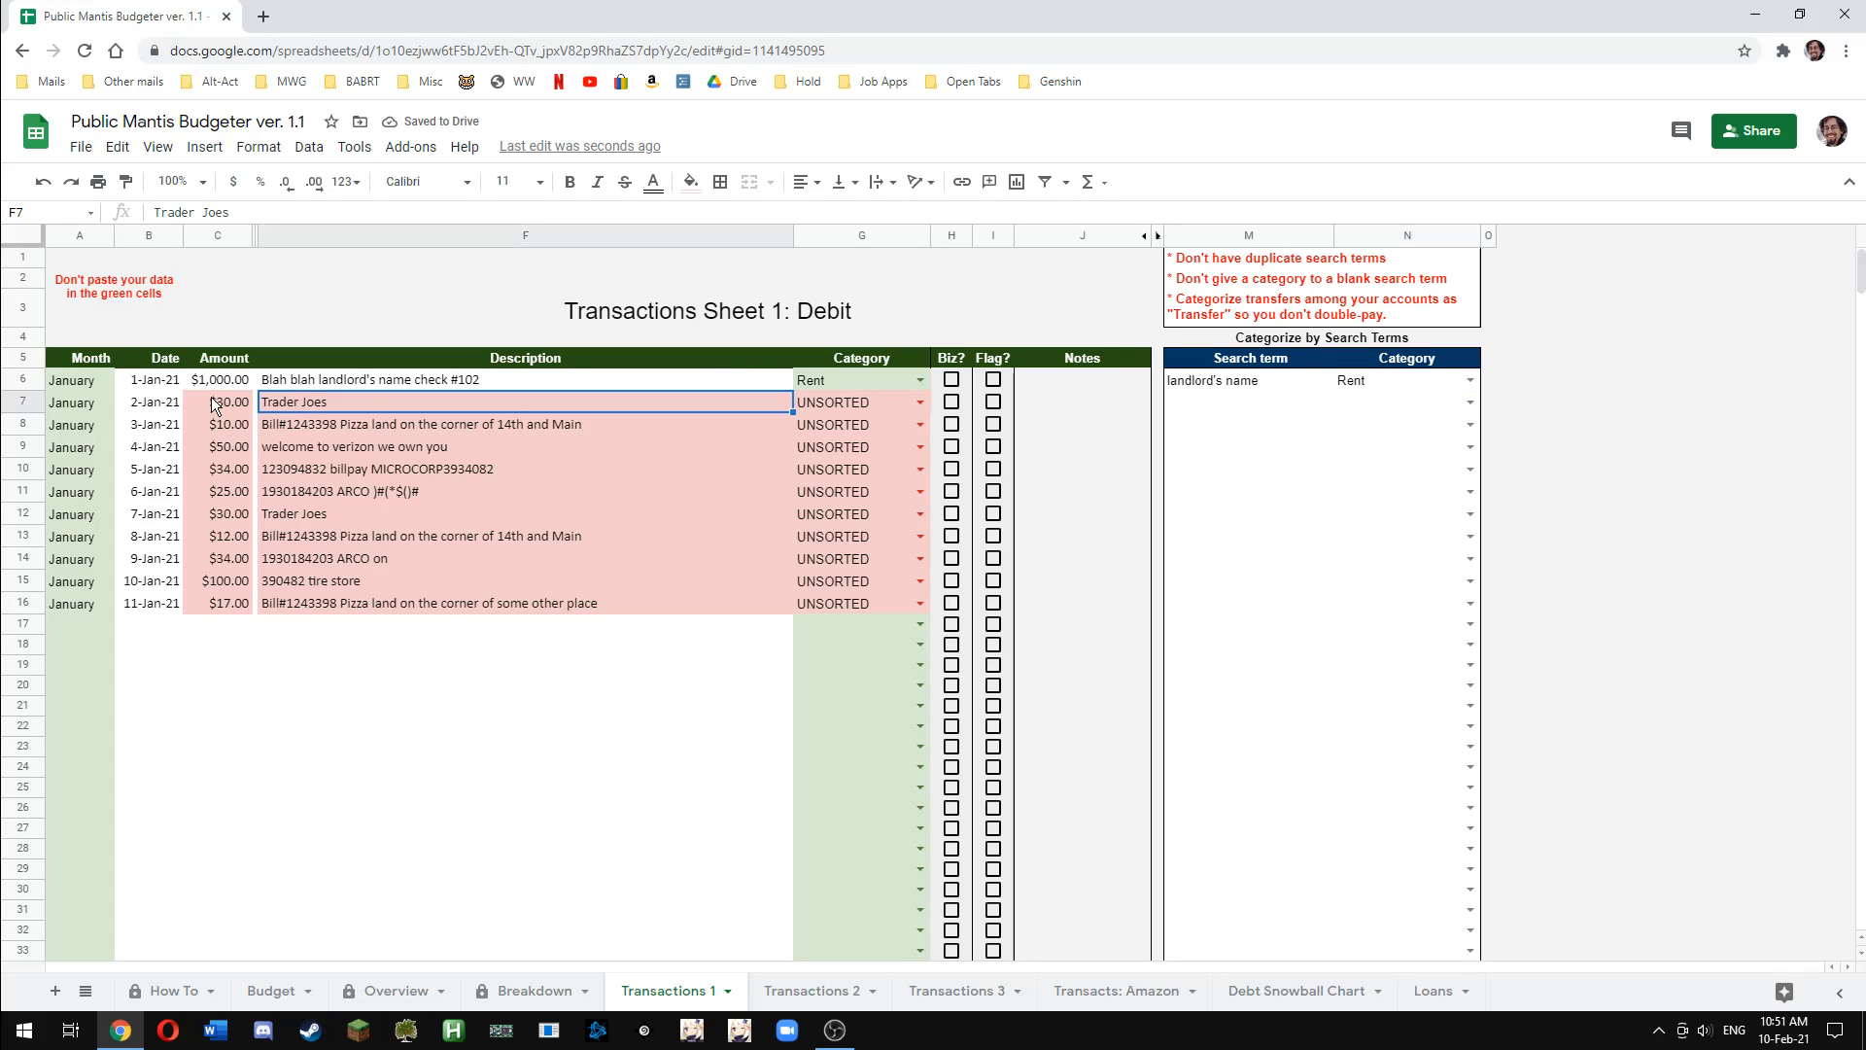
click(1229, 404)
text(Trad)
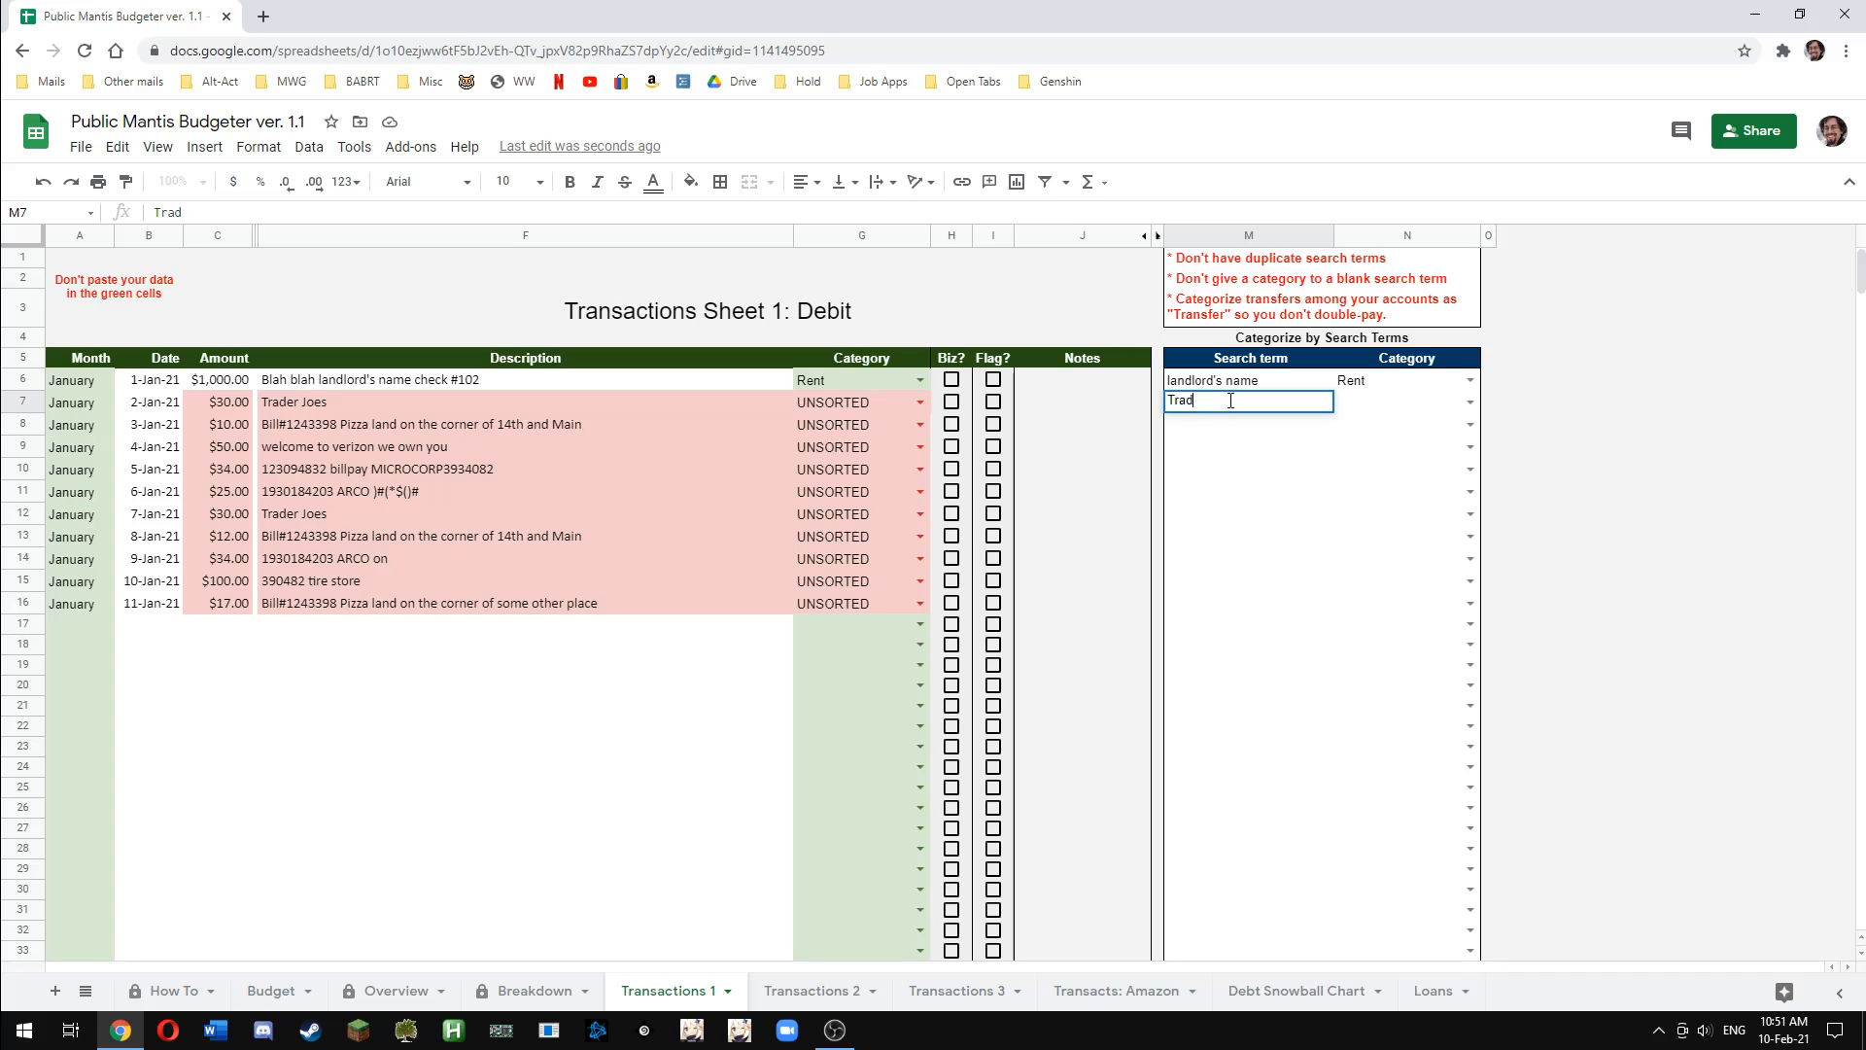
text(er joes)
key(Tab)
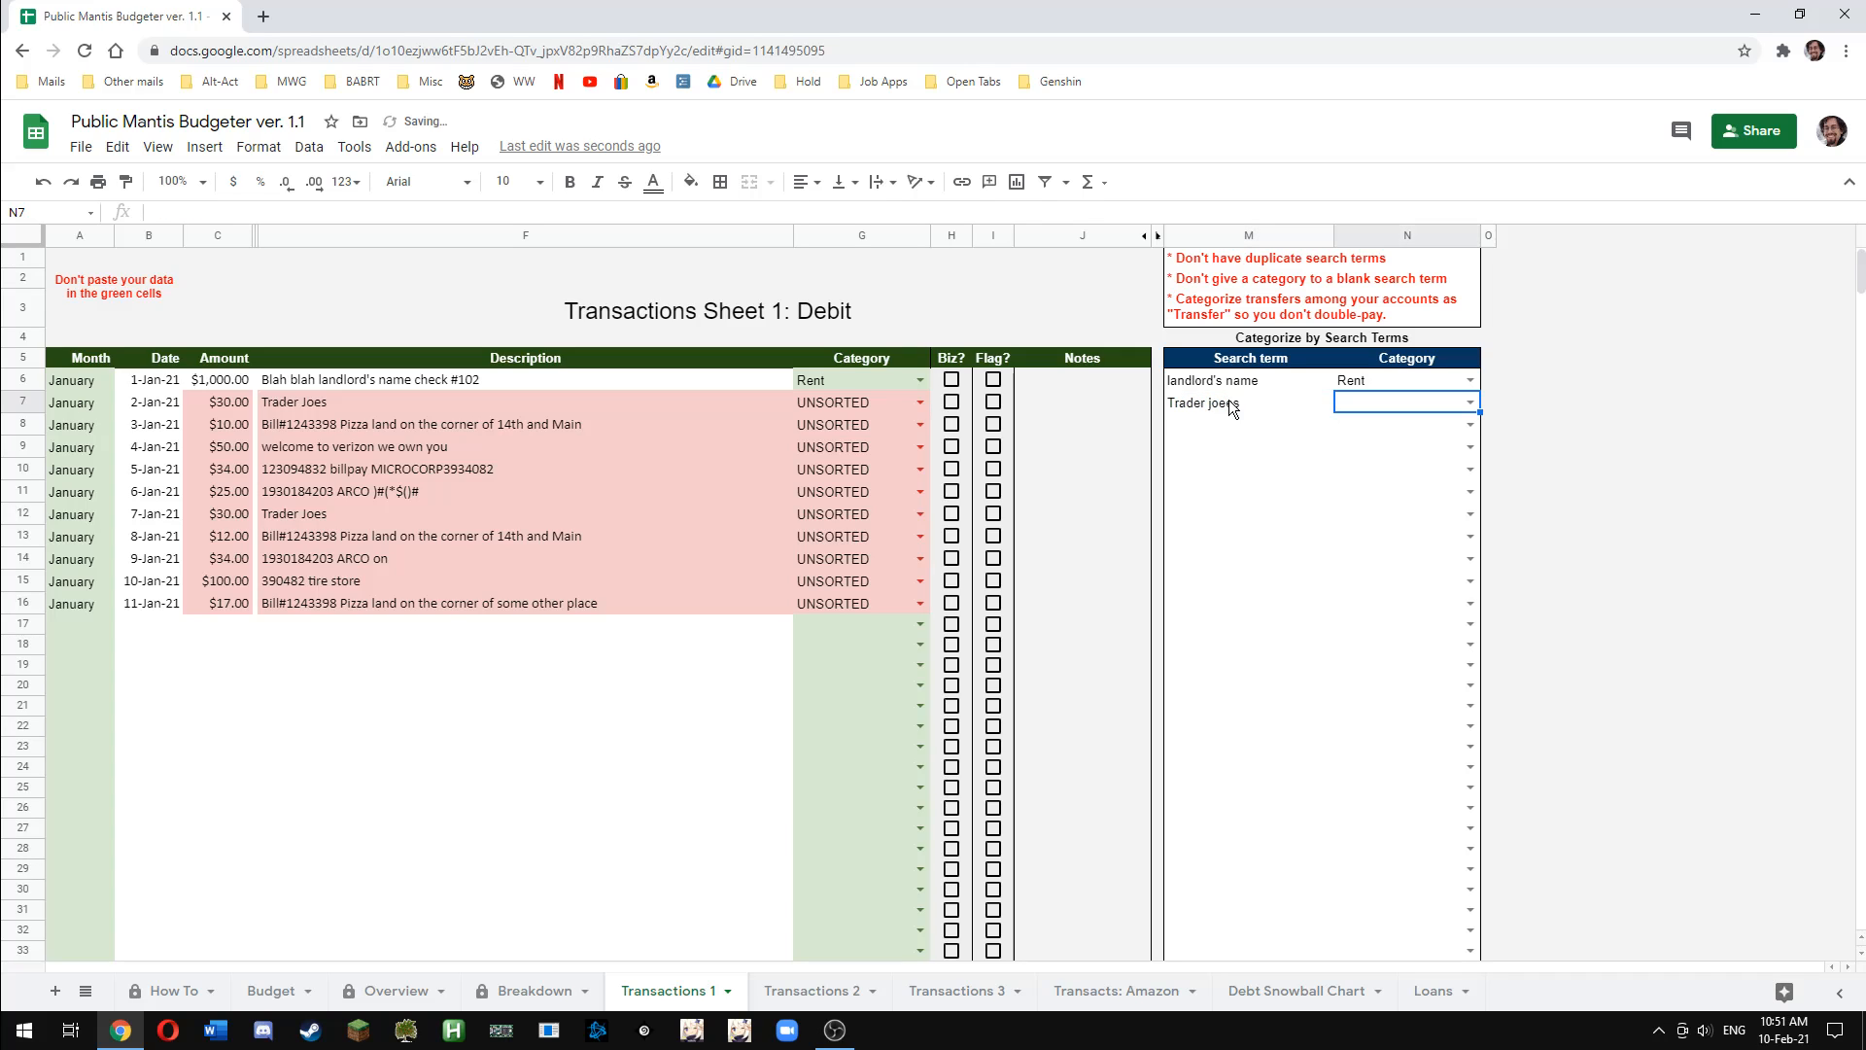
click(1229, 401)
text(Trader)
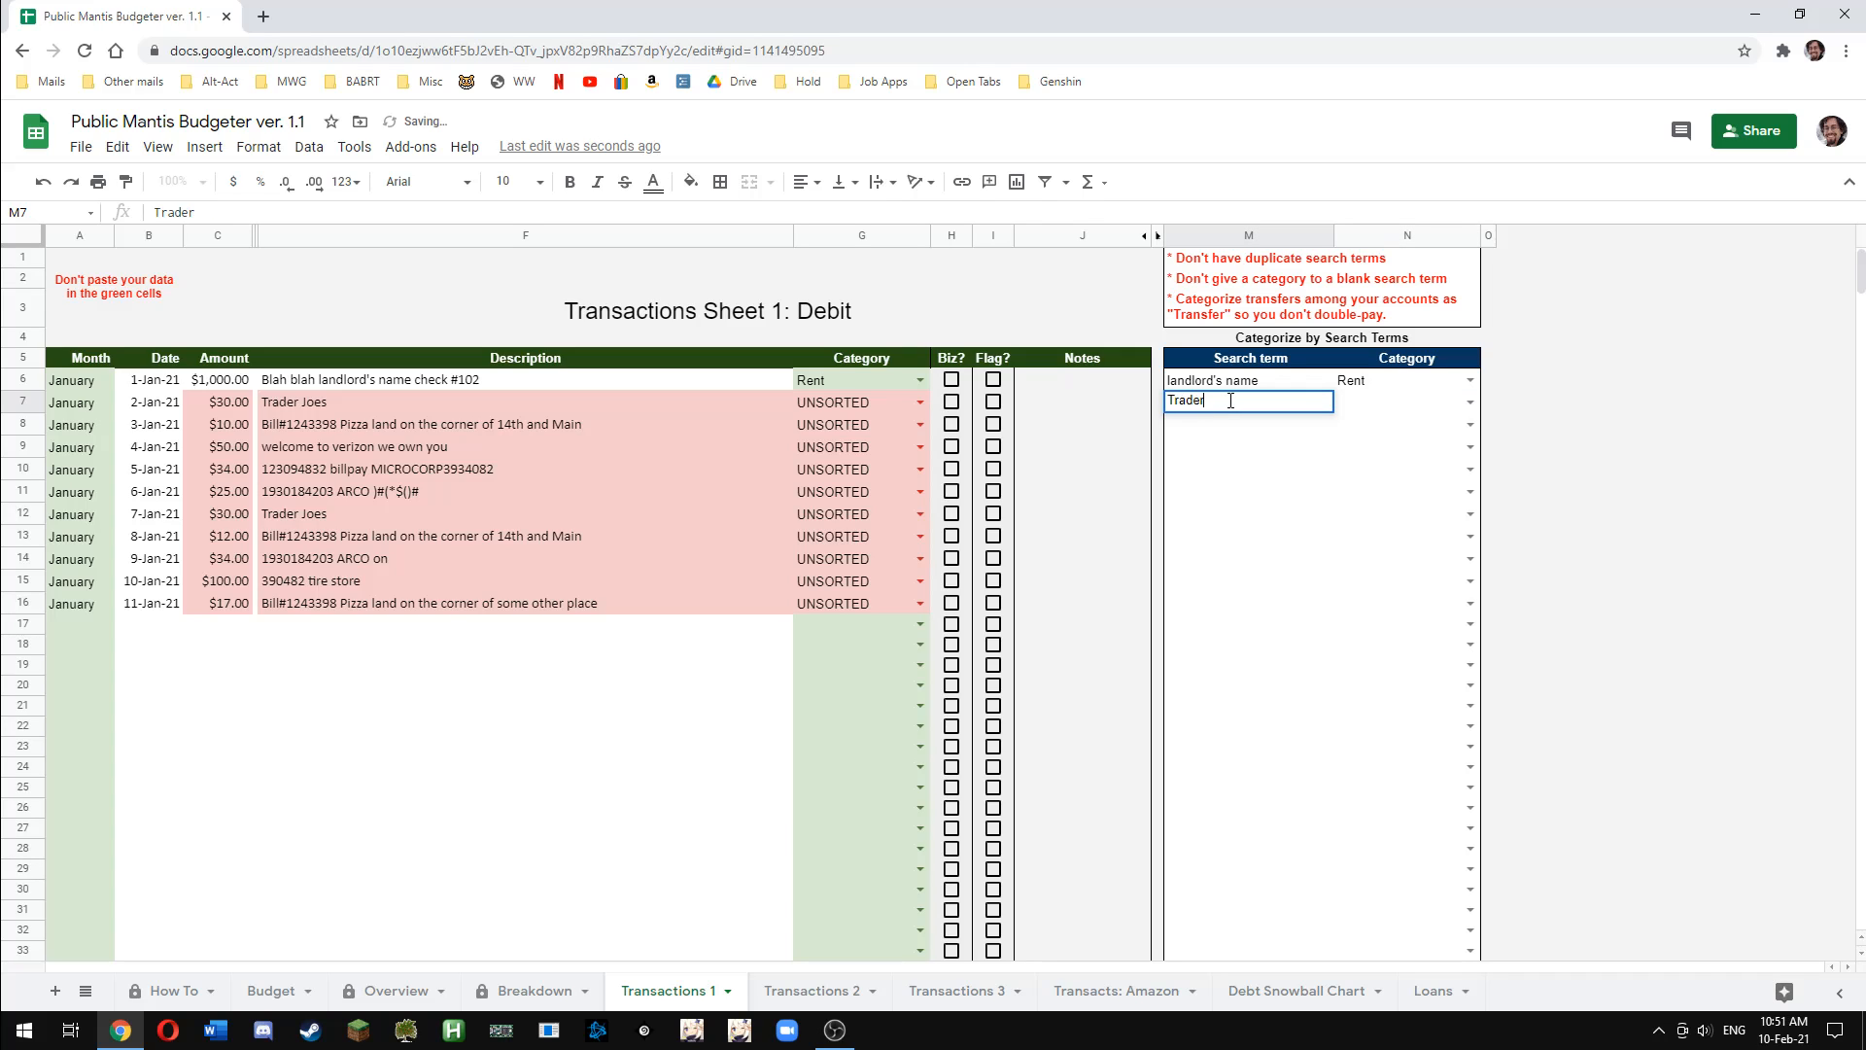
text( Joes)
key(Tab)
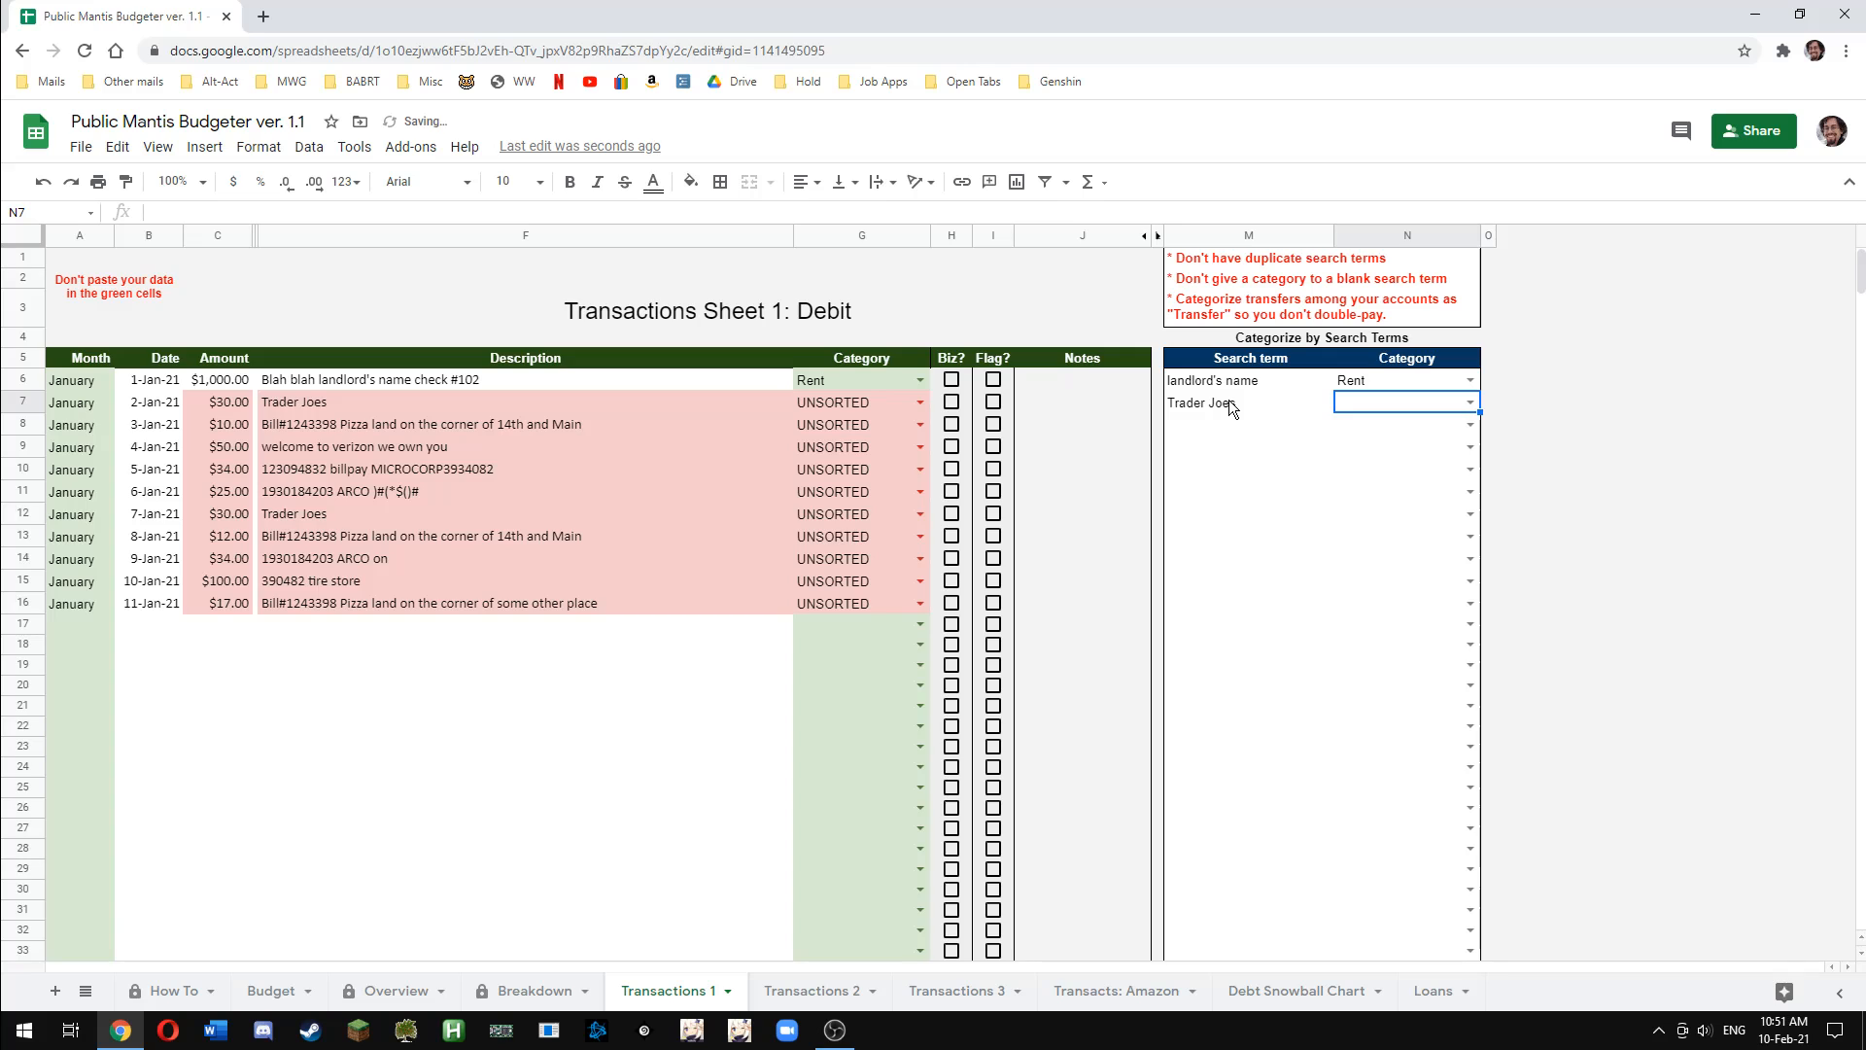
text(Grocery)
key(Return)
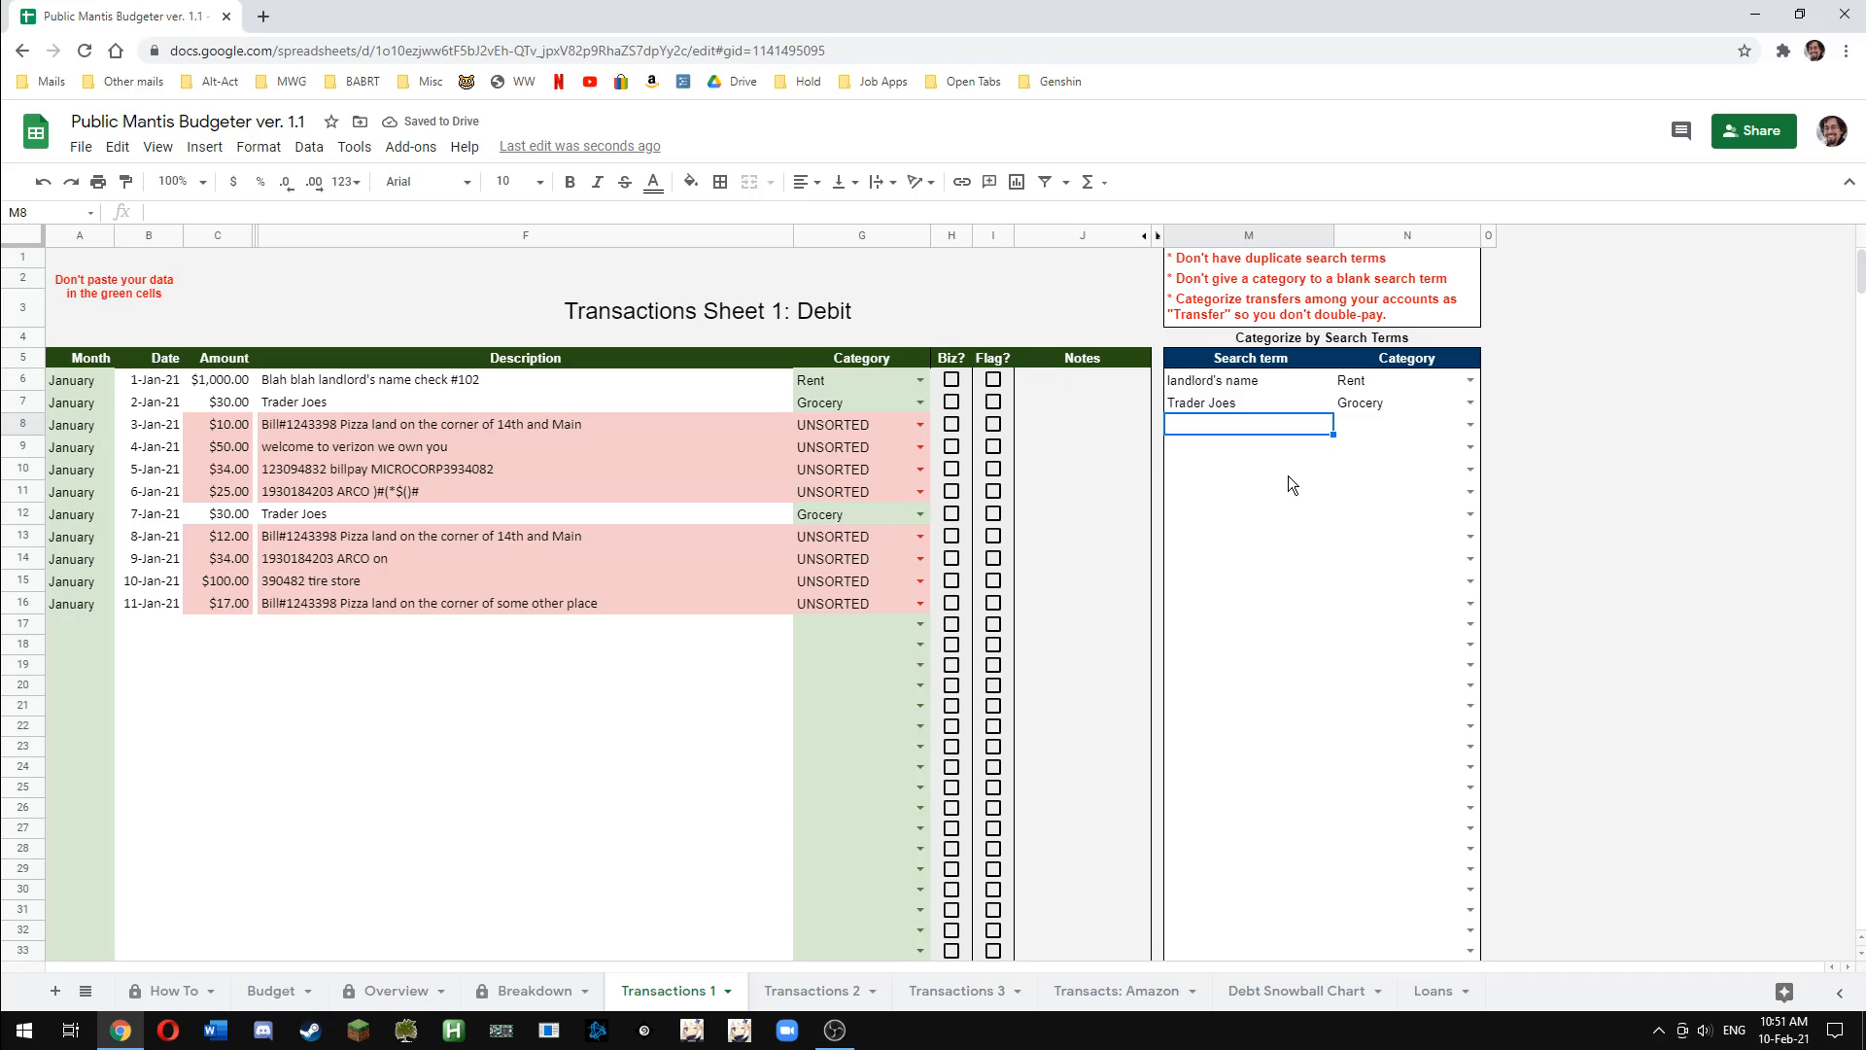
Add the search term "Verizon" with the category Internet to the Categorize by Search Terms table
text(Verizon)
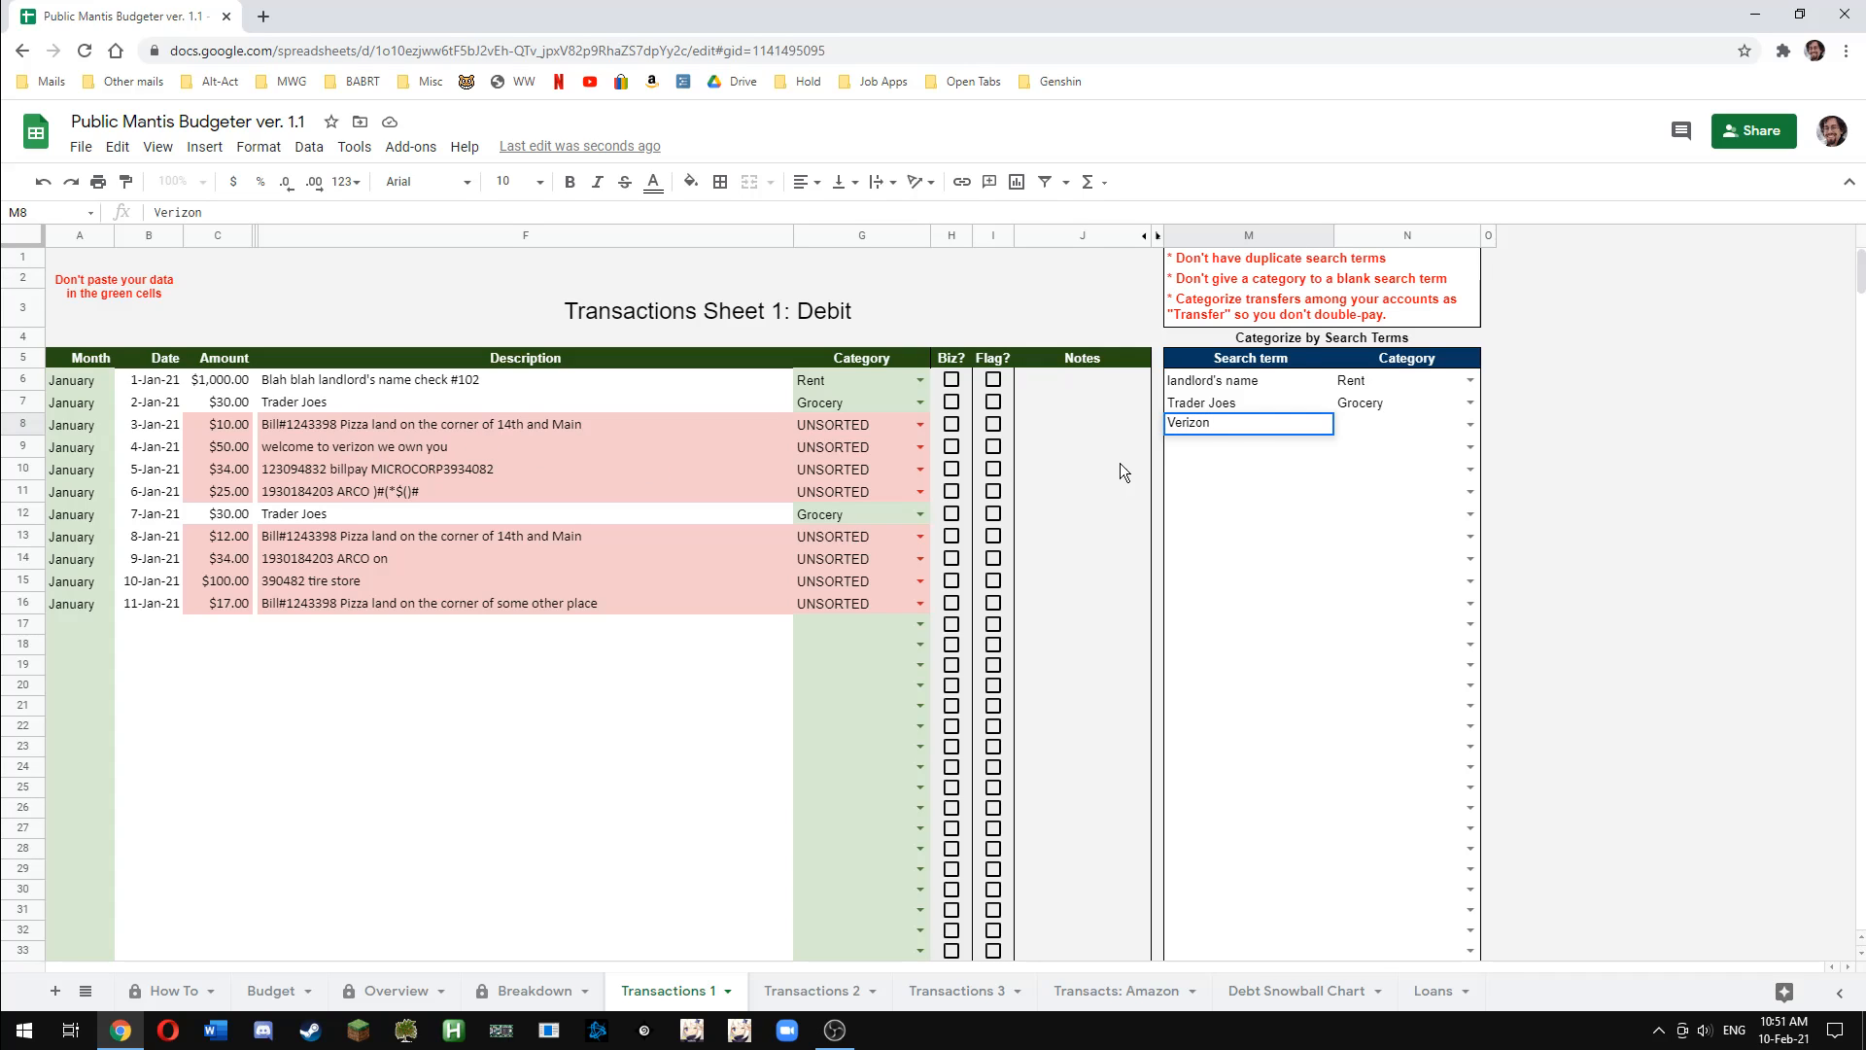
key(Tab)
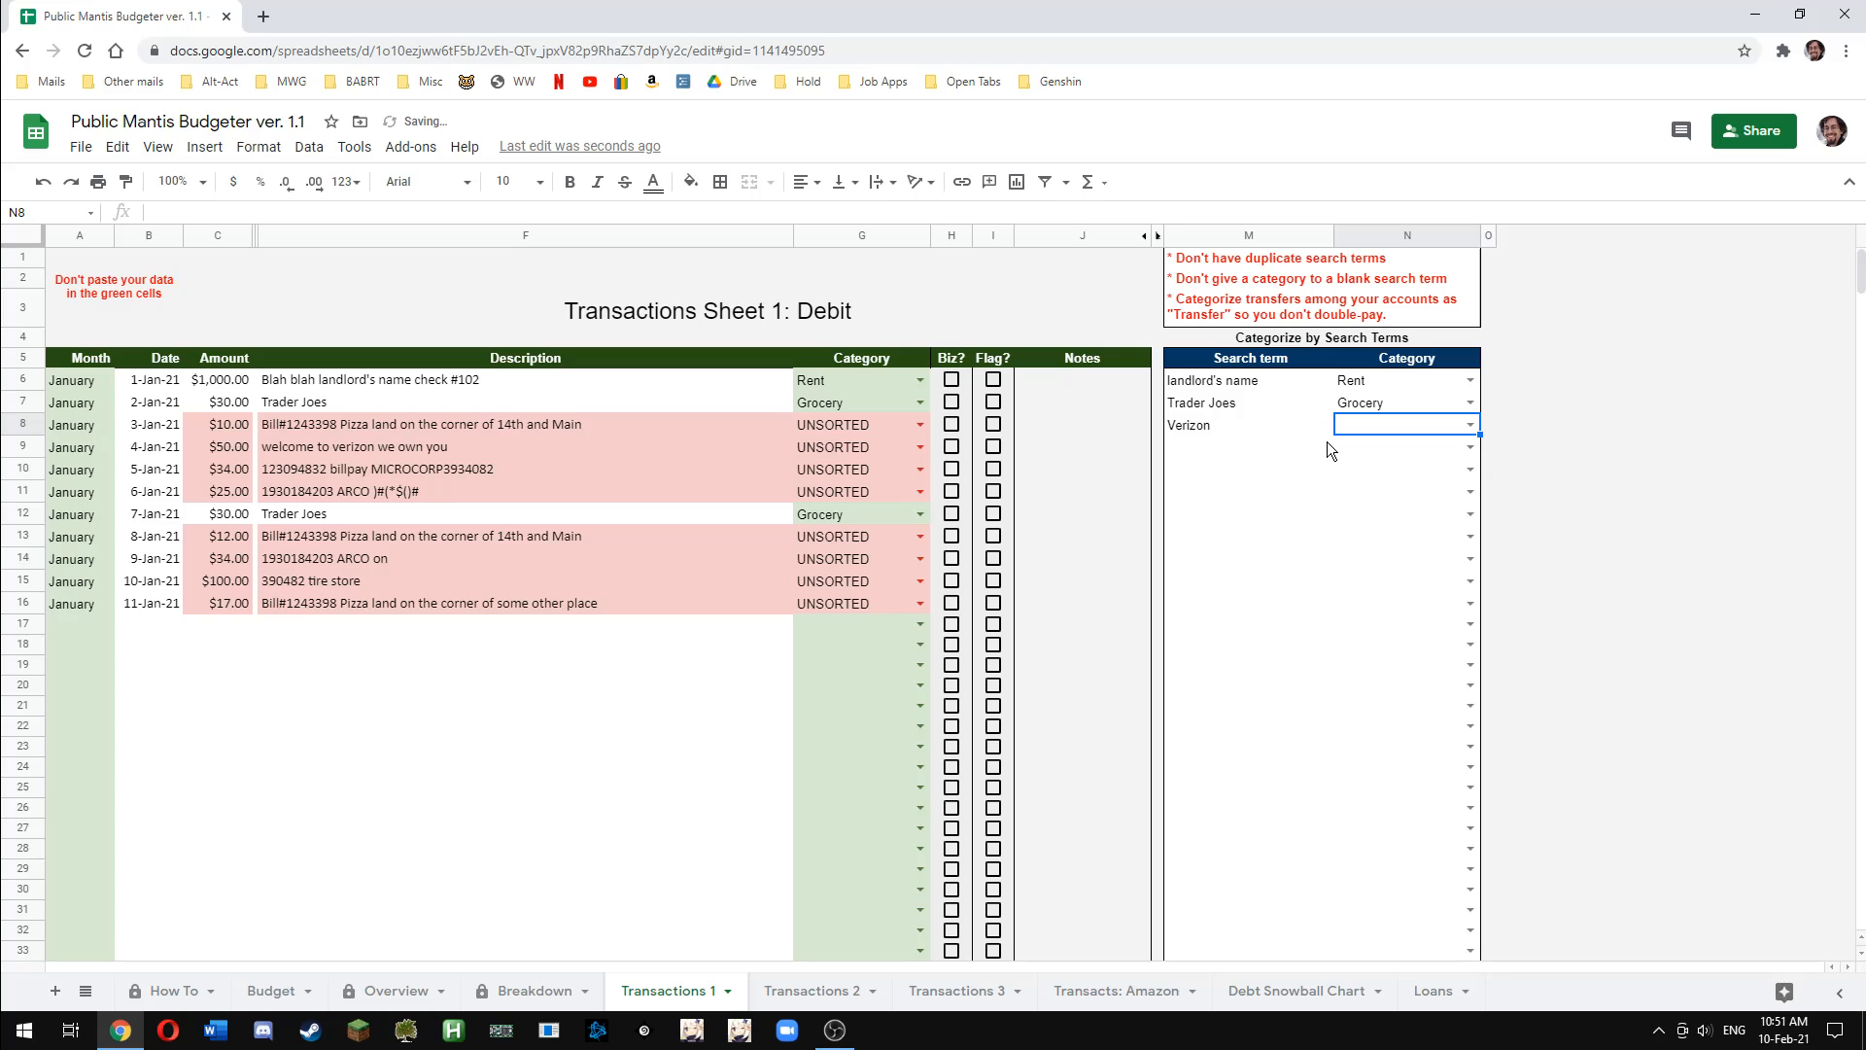
text(Internet)
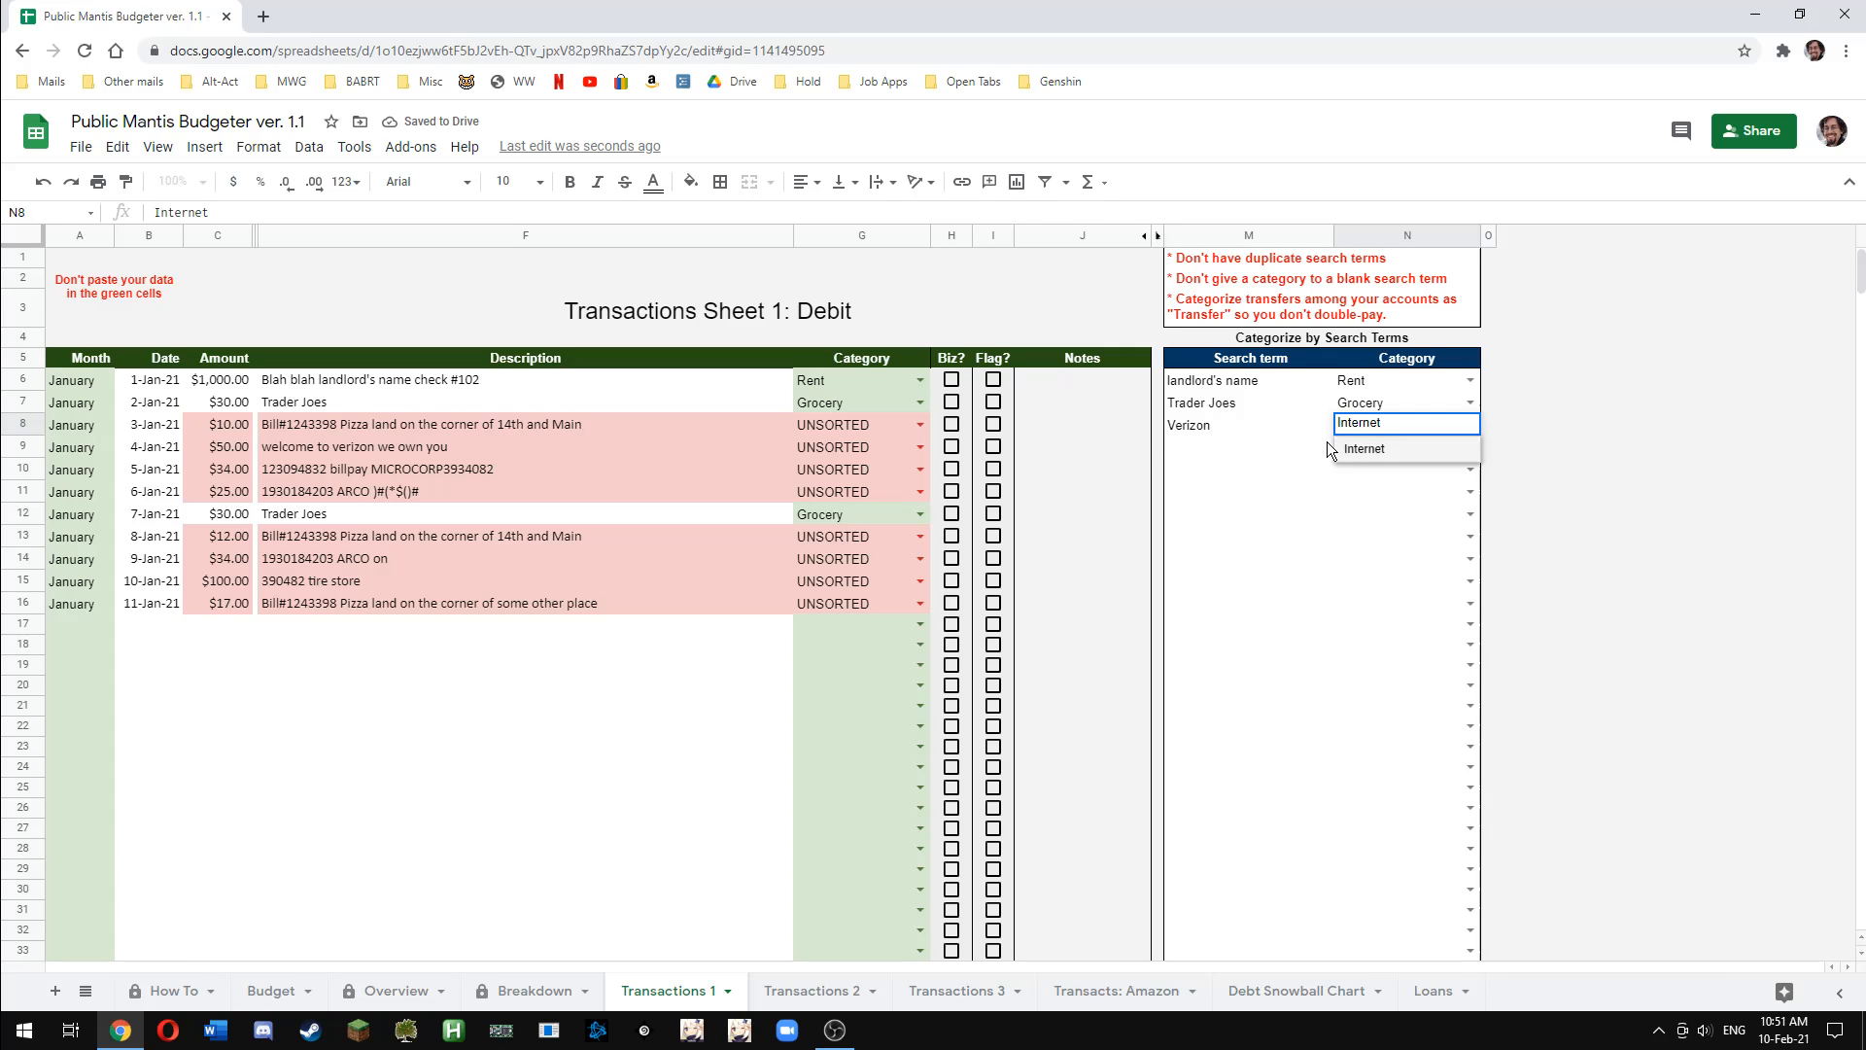
key(Return)
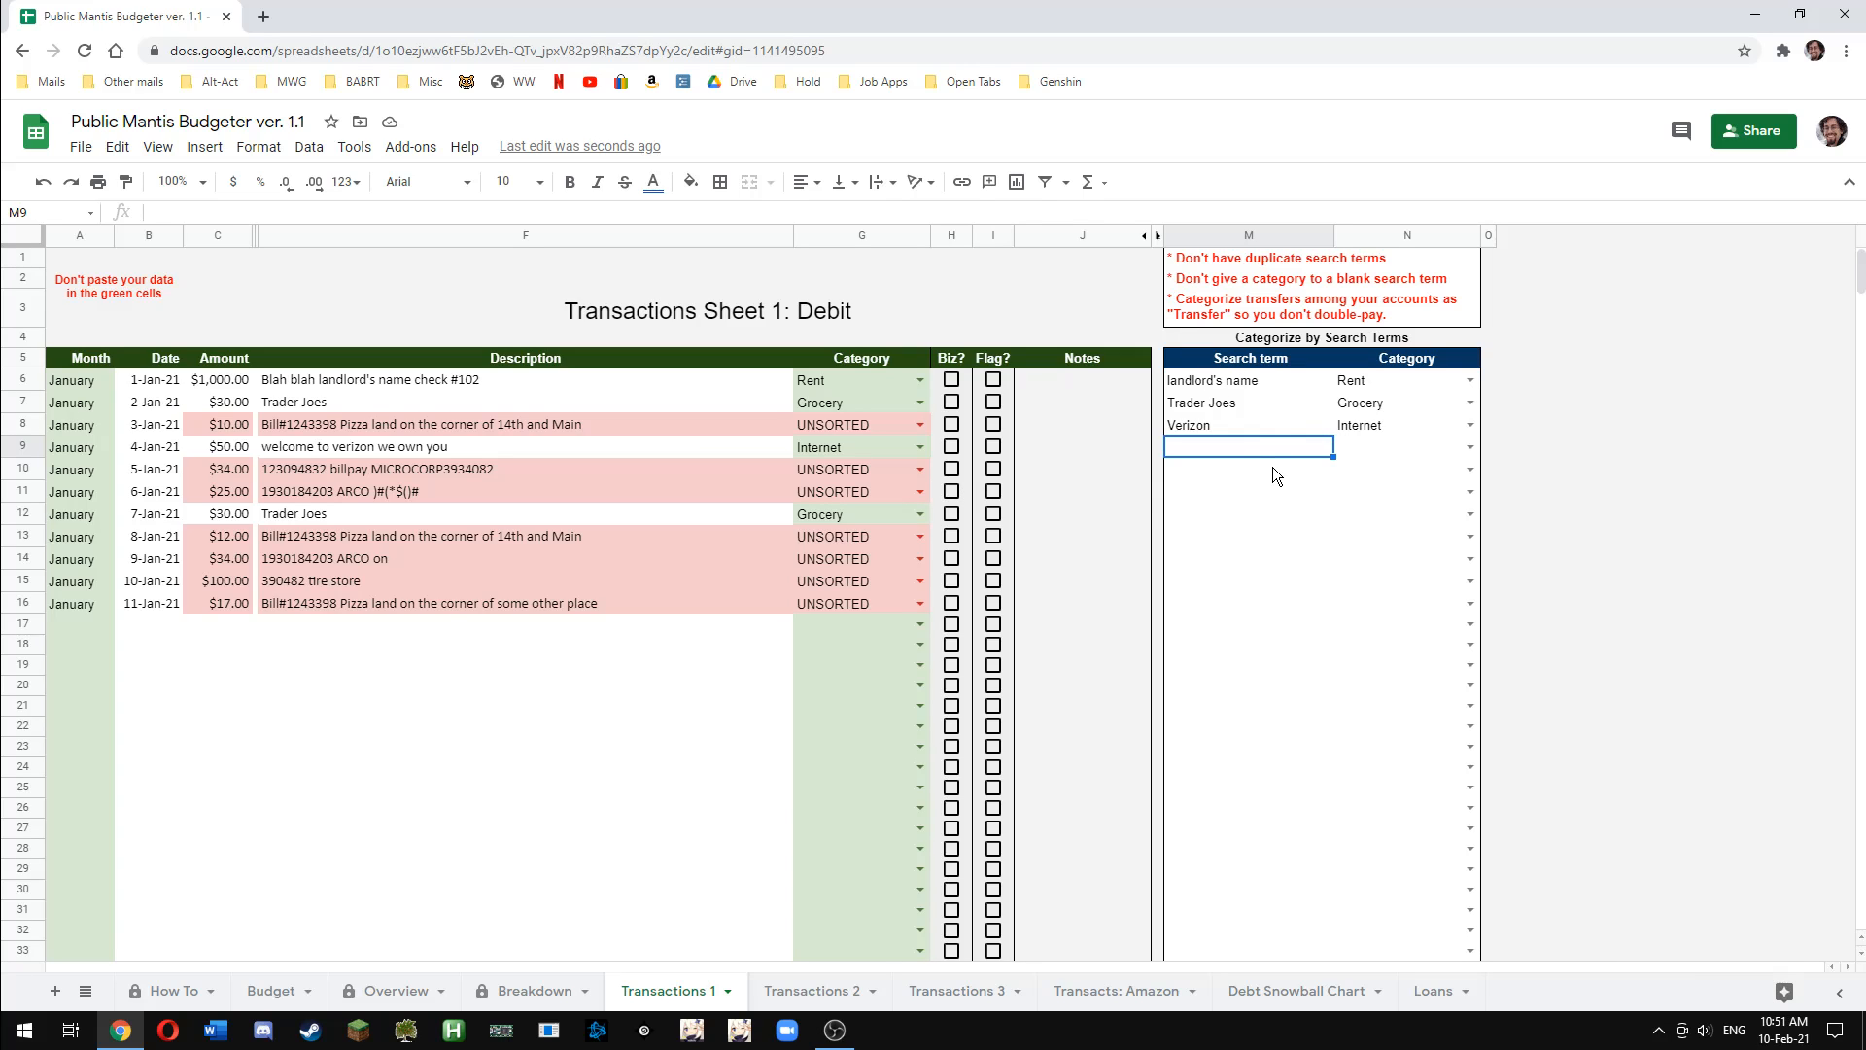
Add the search term "Pizza Land" with the category My discretionary money below the Verizon entry
text(Pizza Land)
key(Tab)
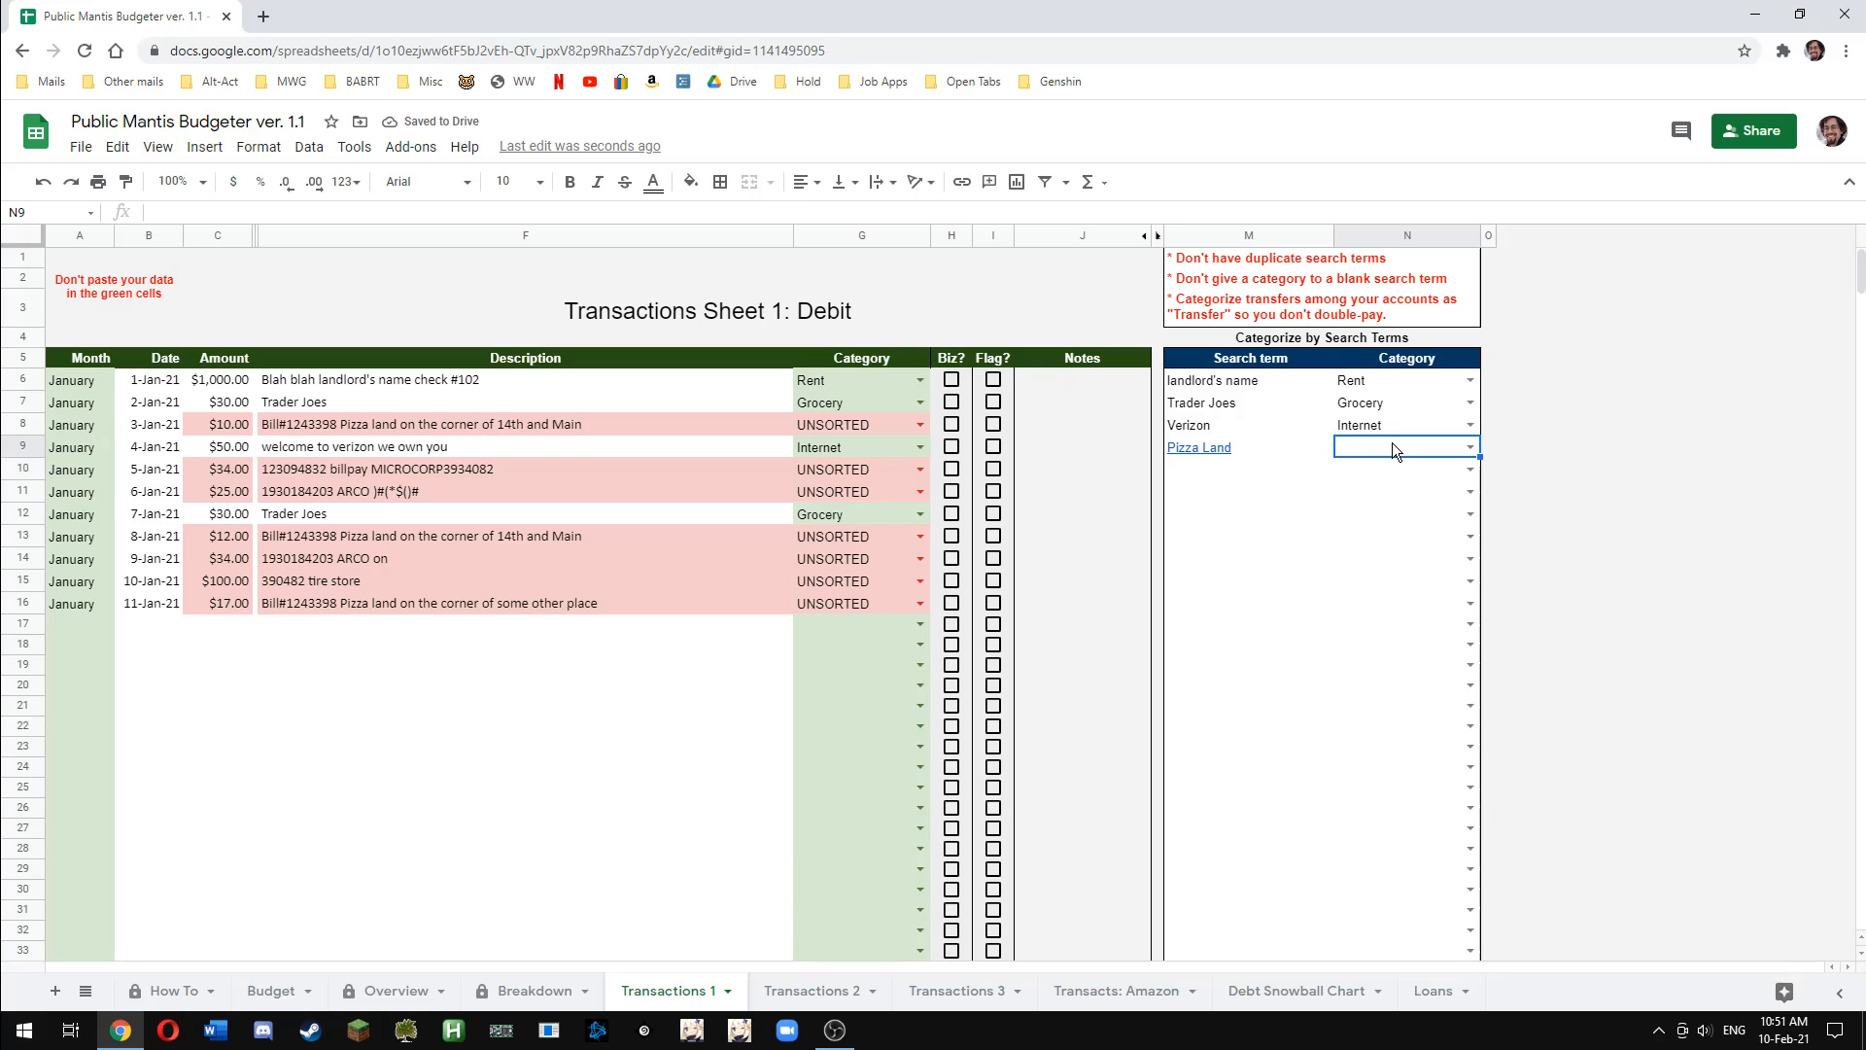
text(Di)
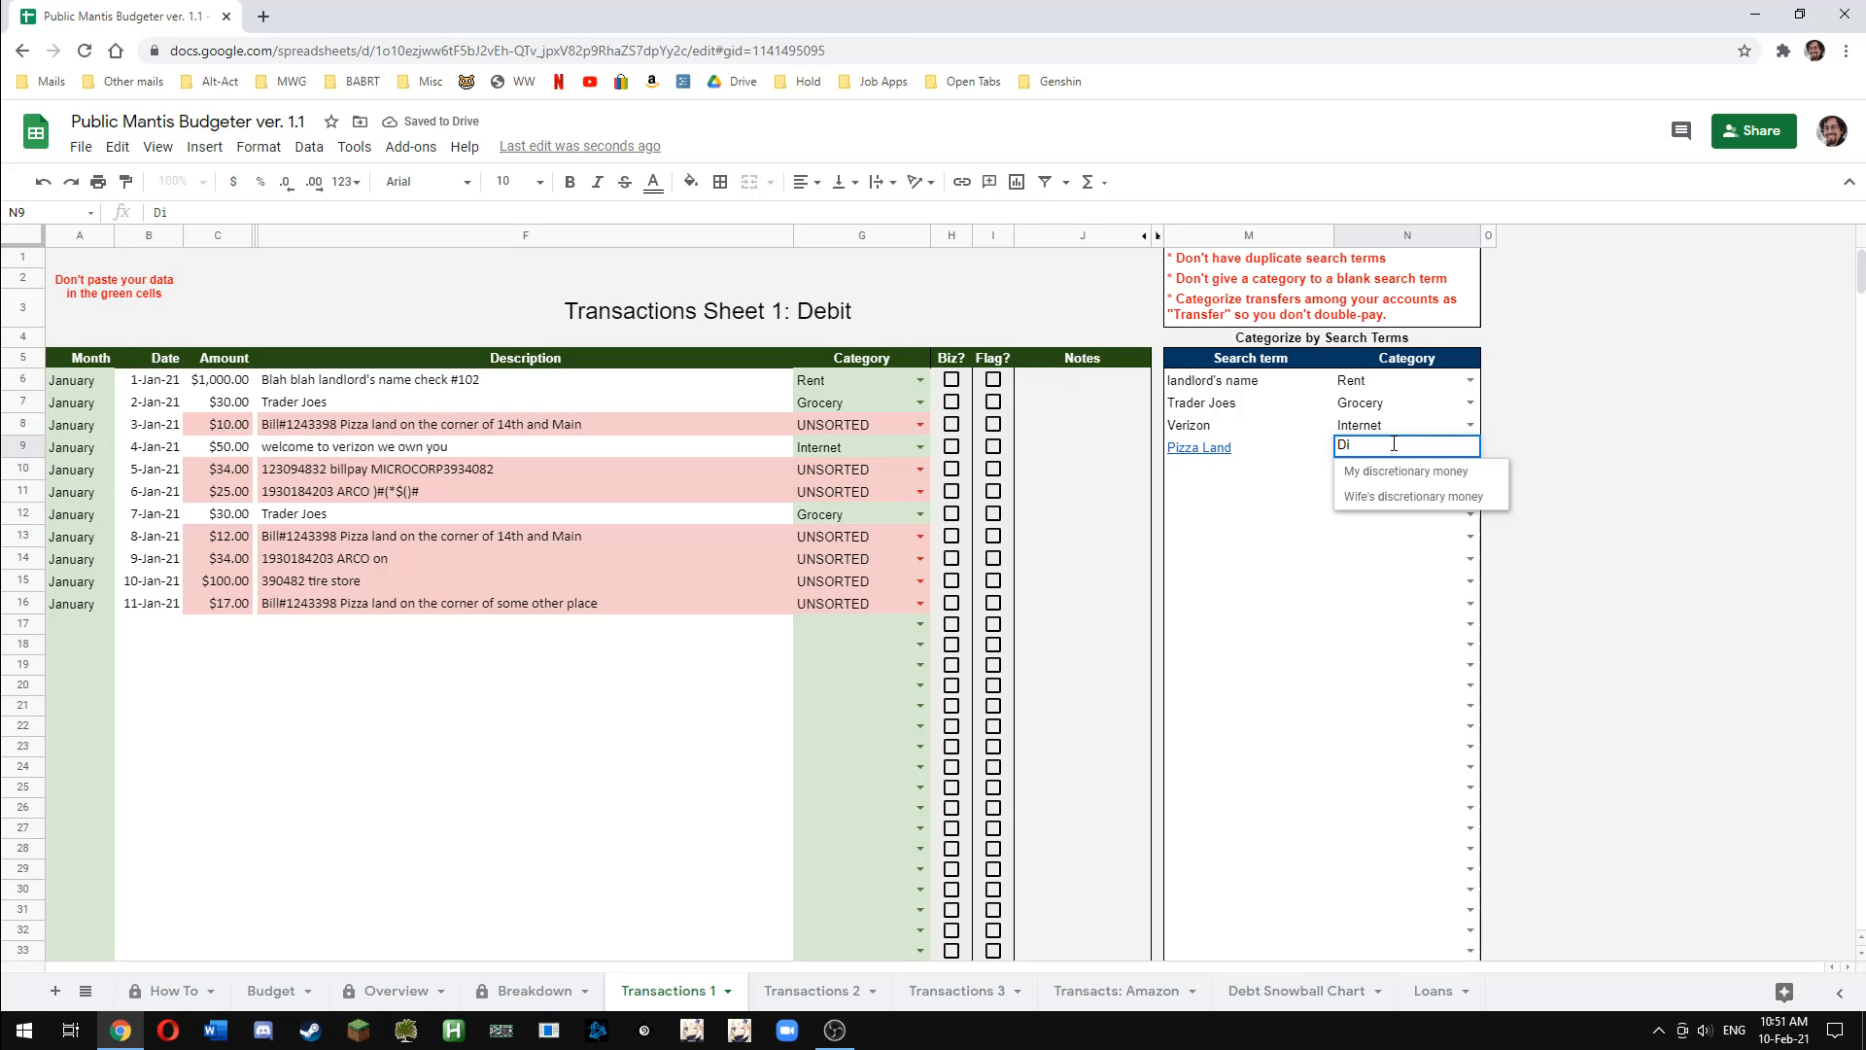
key(BackSpace)
text(at)
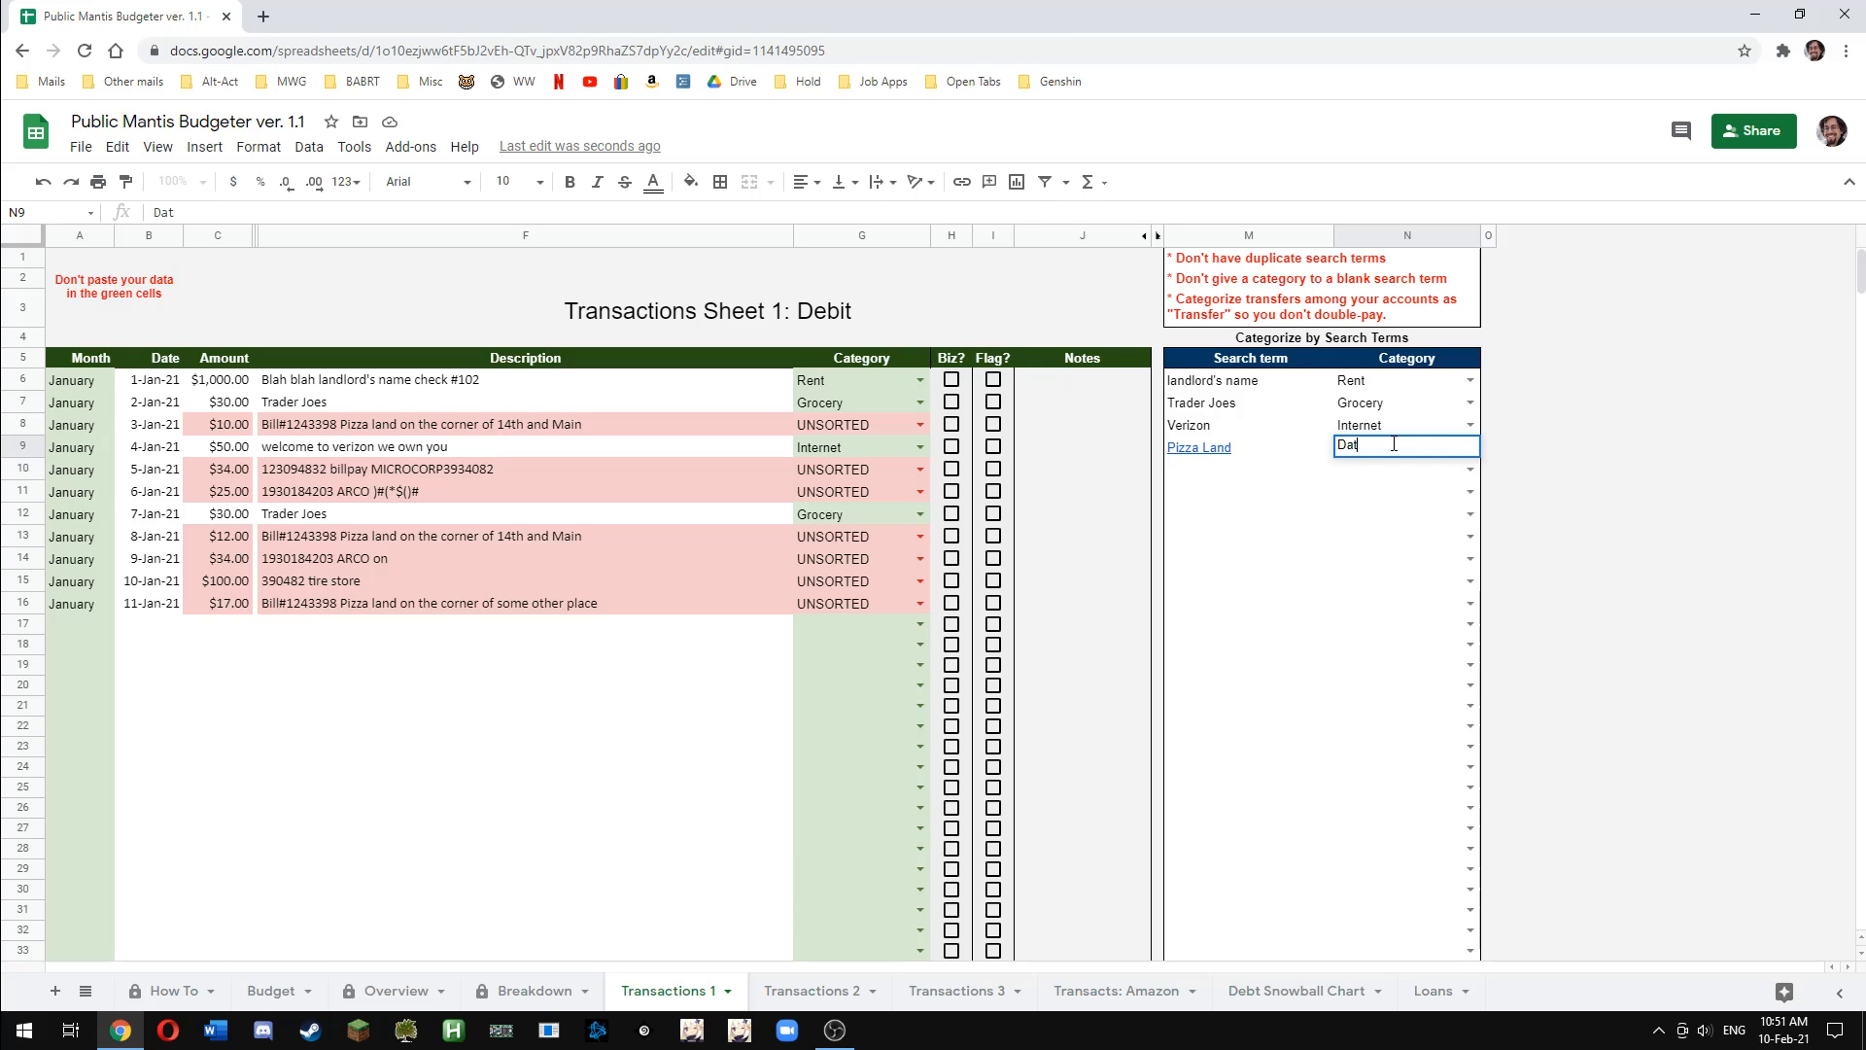
text(e)
key(ctrl+a)
text(Di)
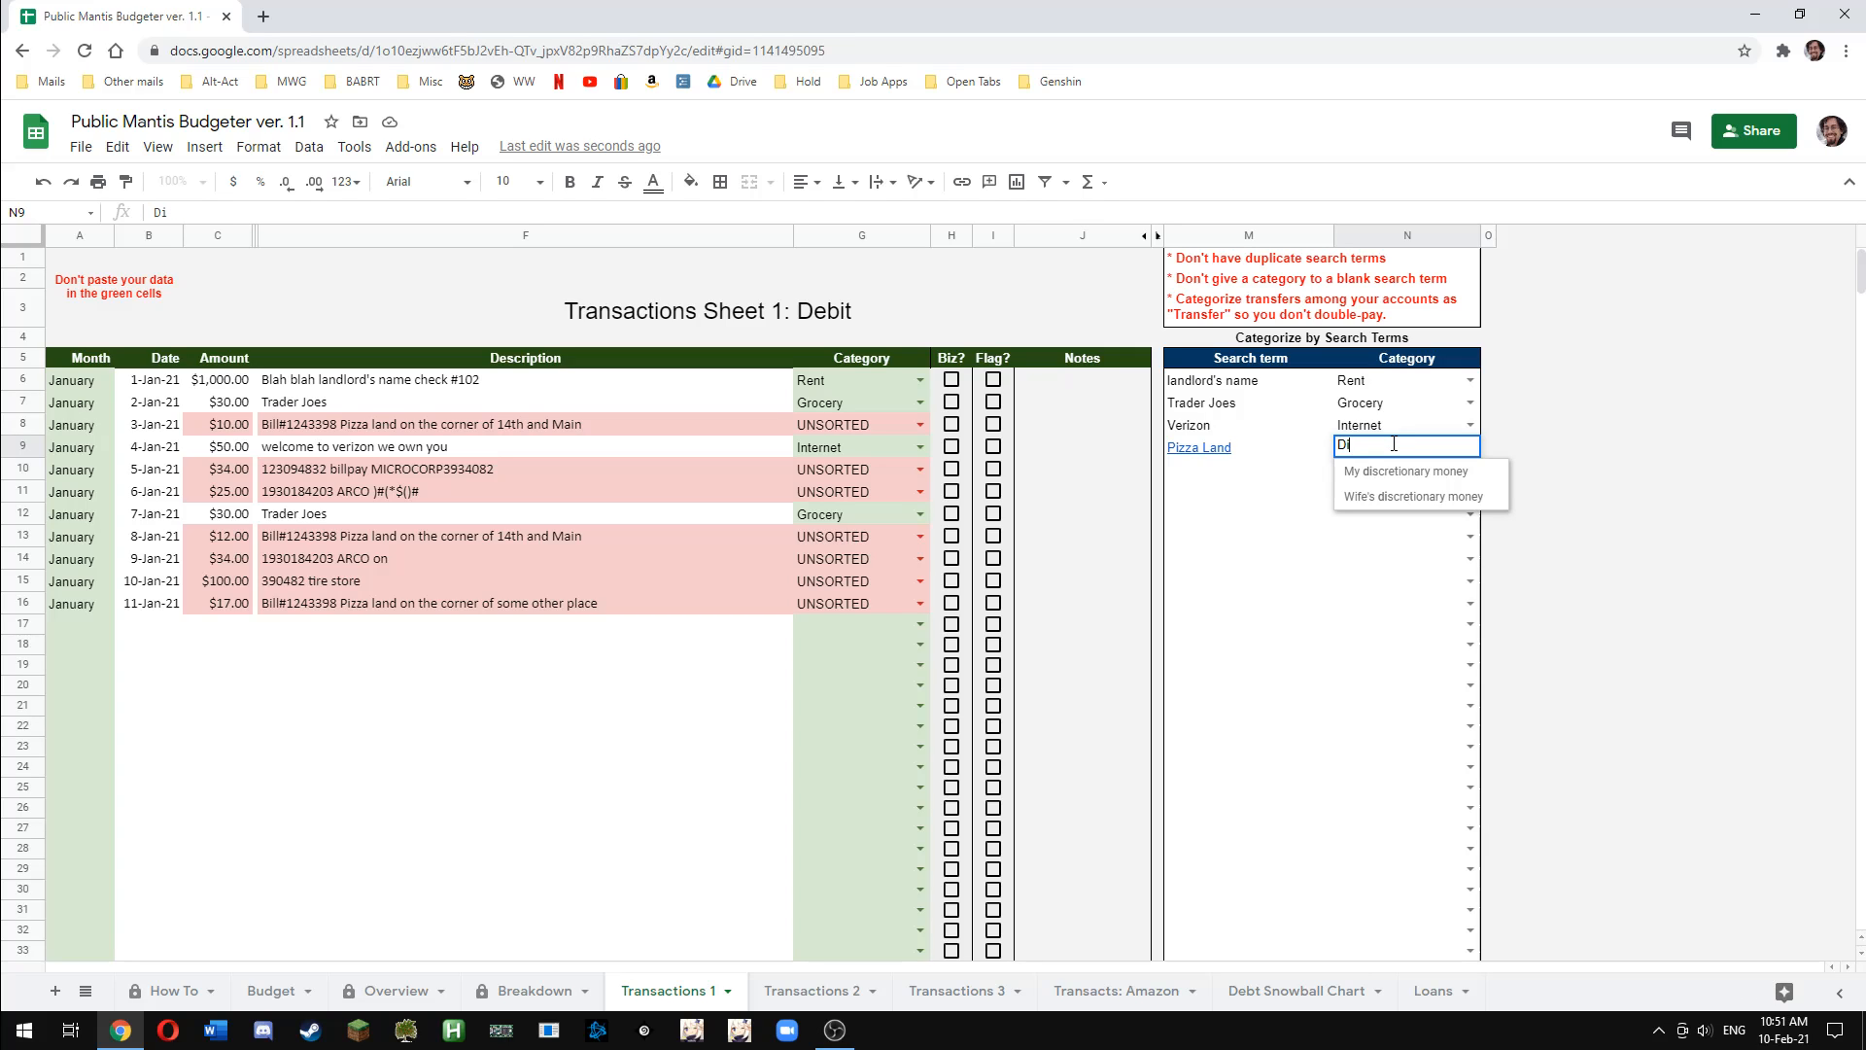
key(Down)
key(Return)
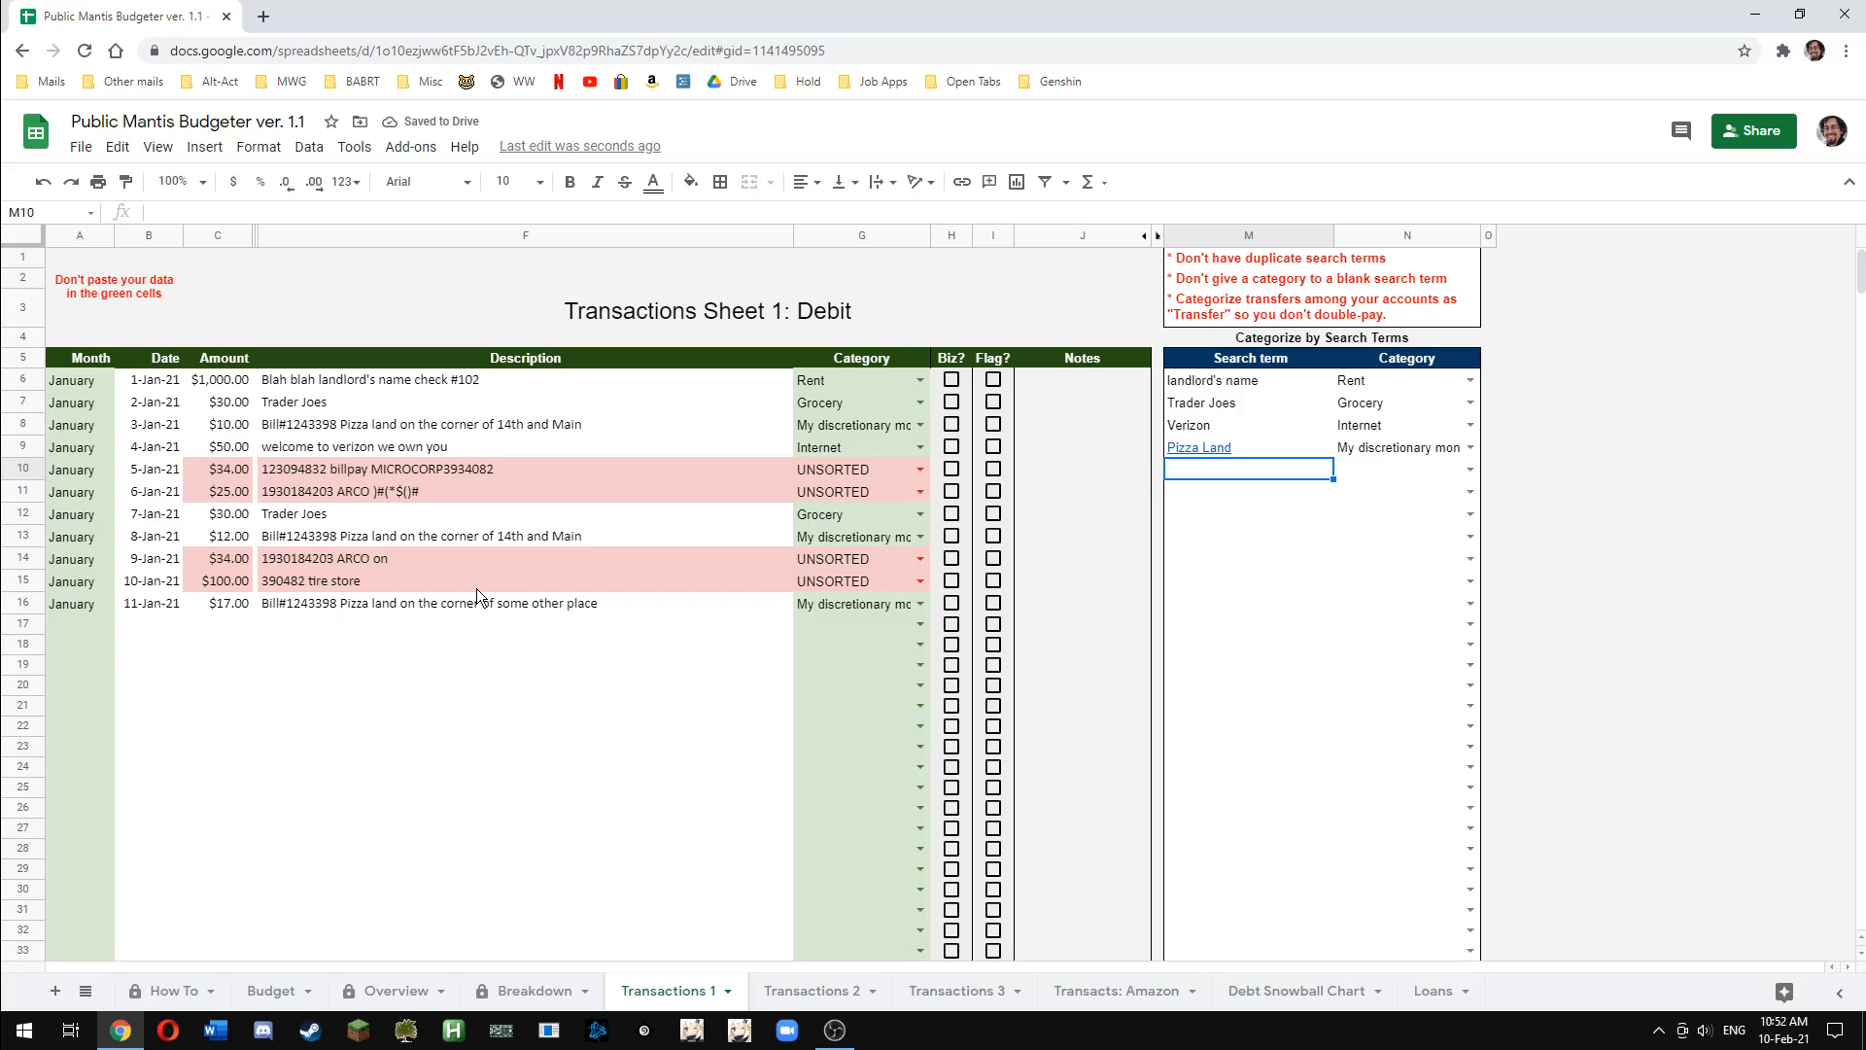
Clear the Pizza Land search term and its category from the Categorize by Search Terms table
click(1380, 450)
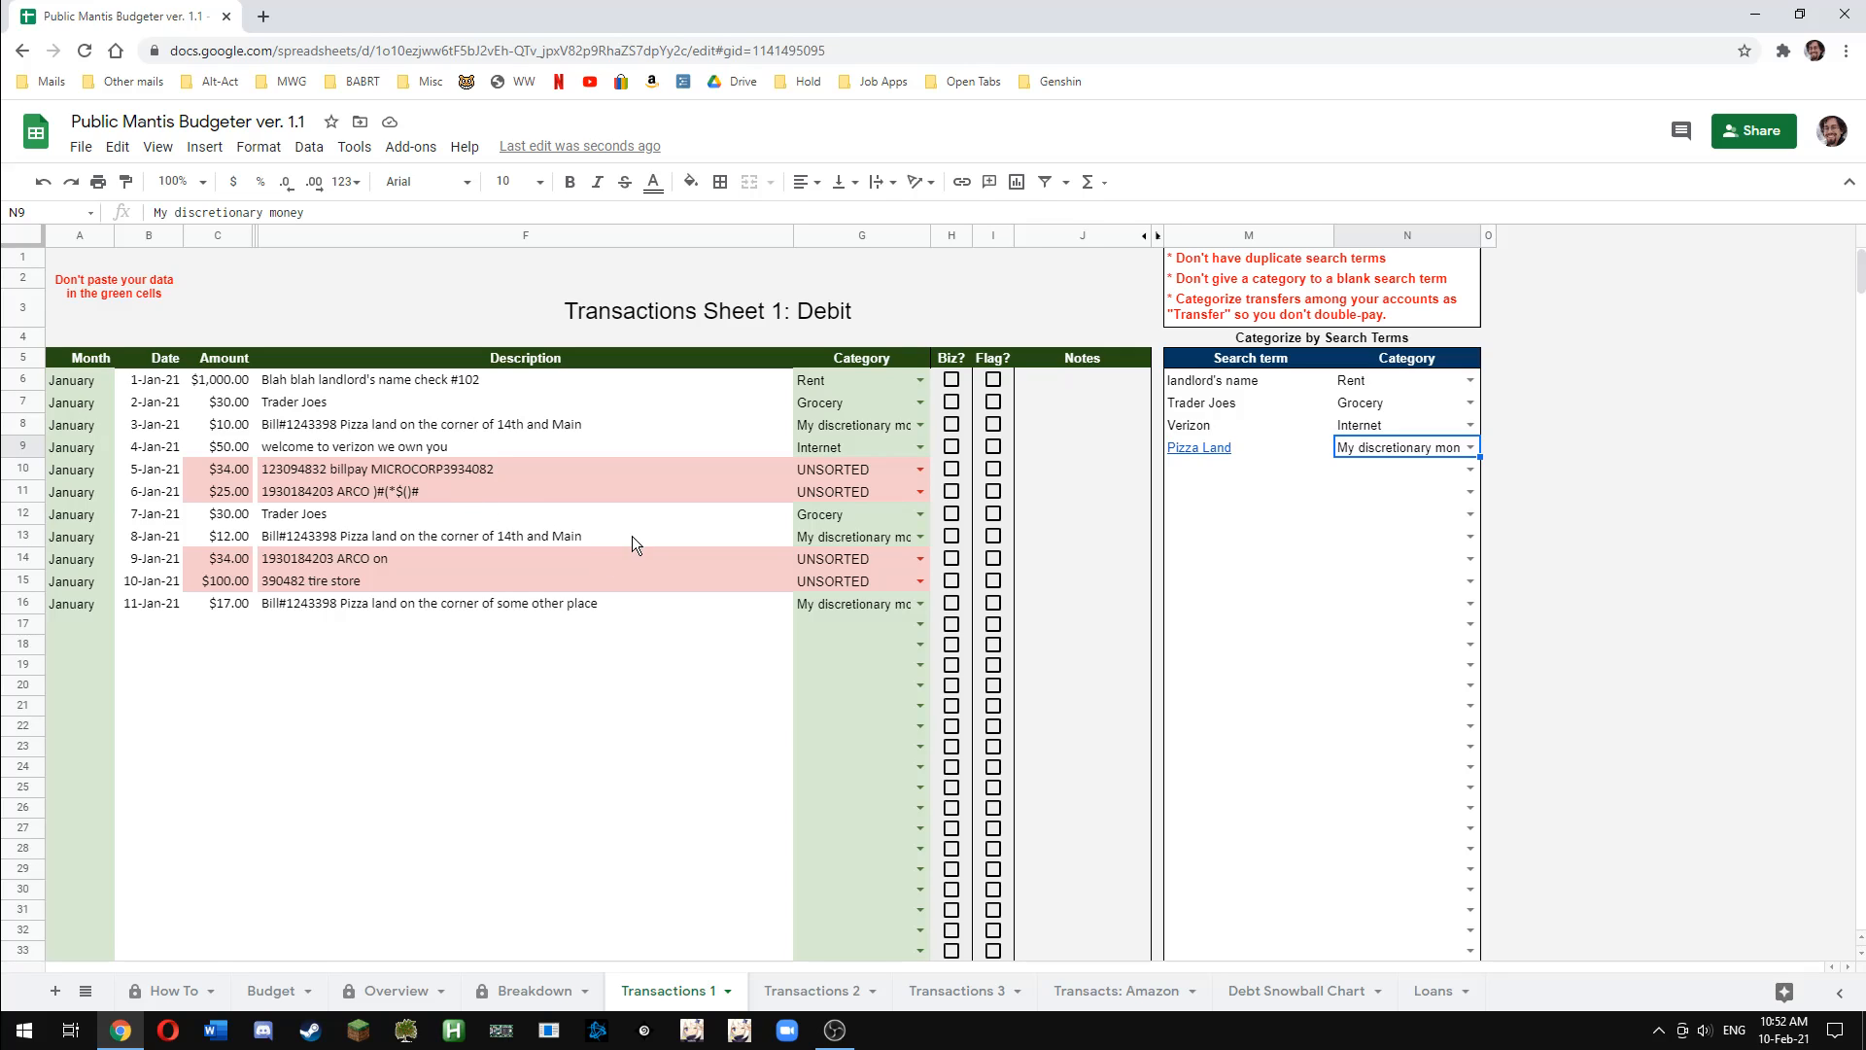
click(311, 610)
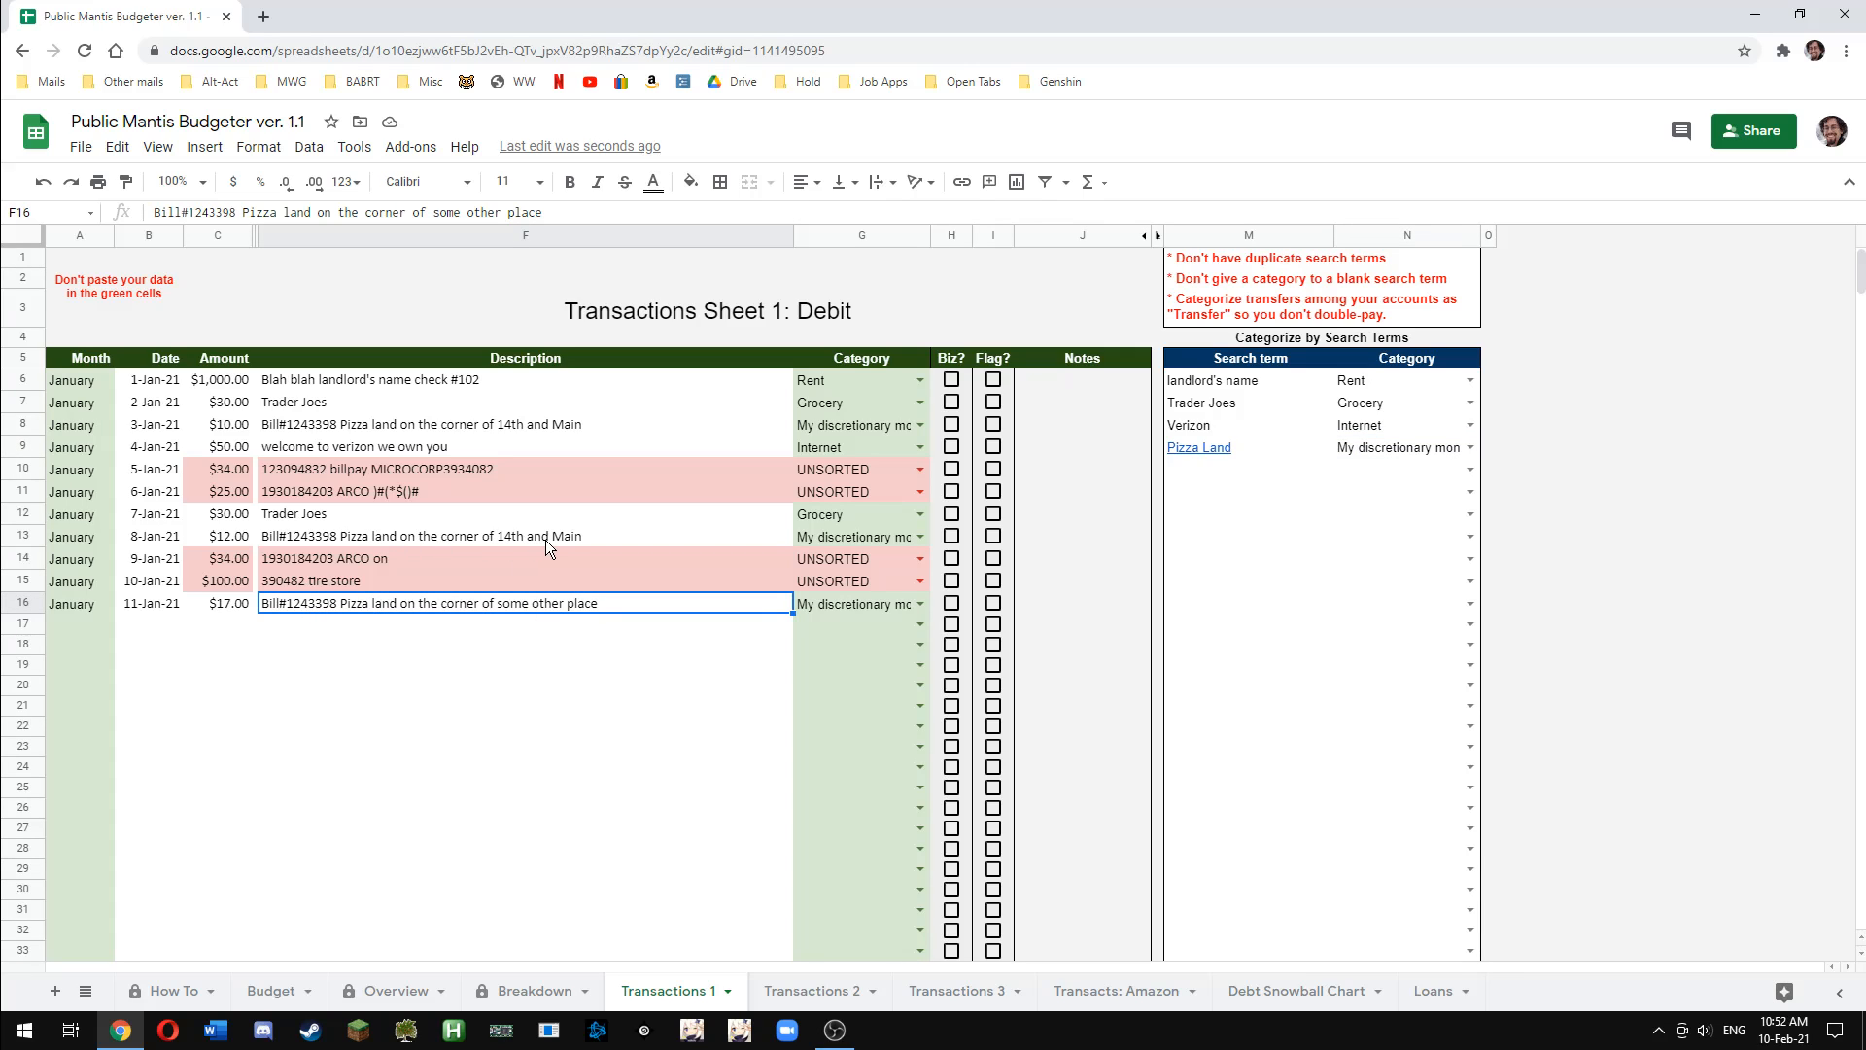
click(1360, 447)
key(Delete)
click(1321, 552)
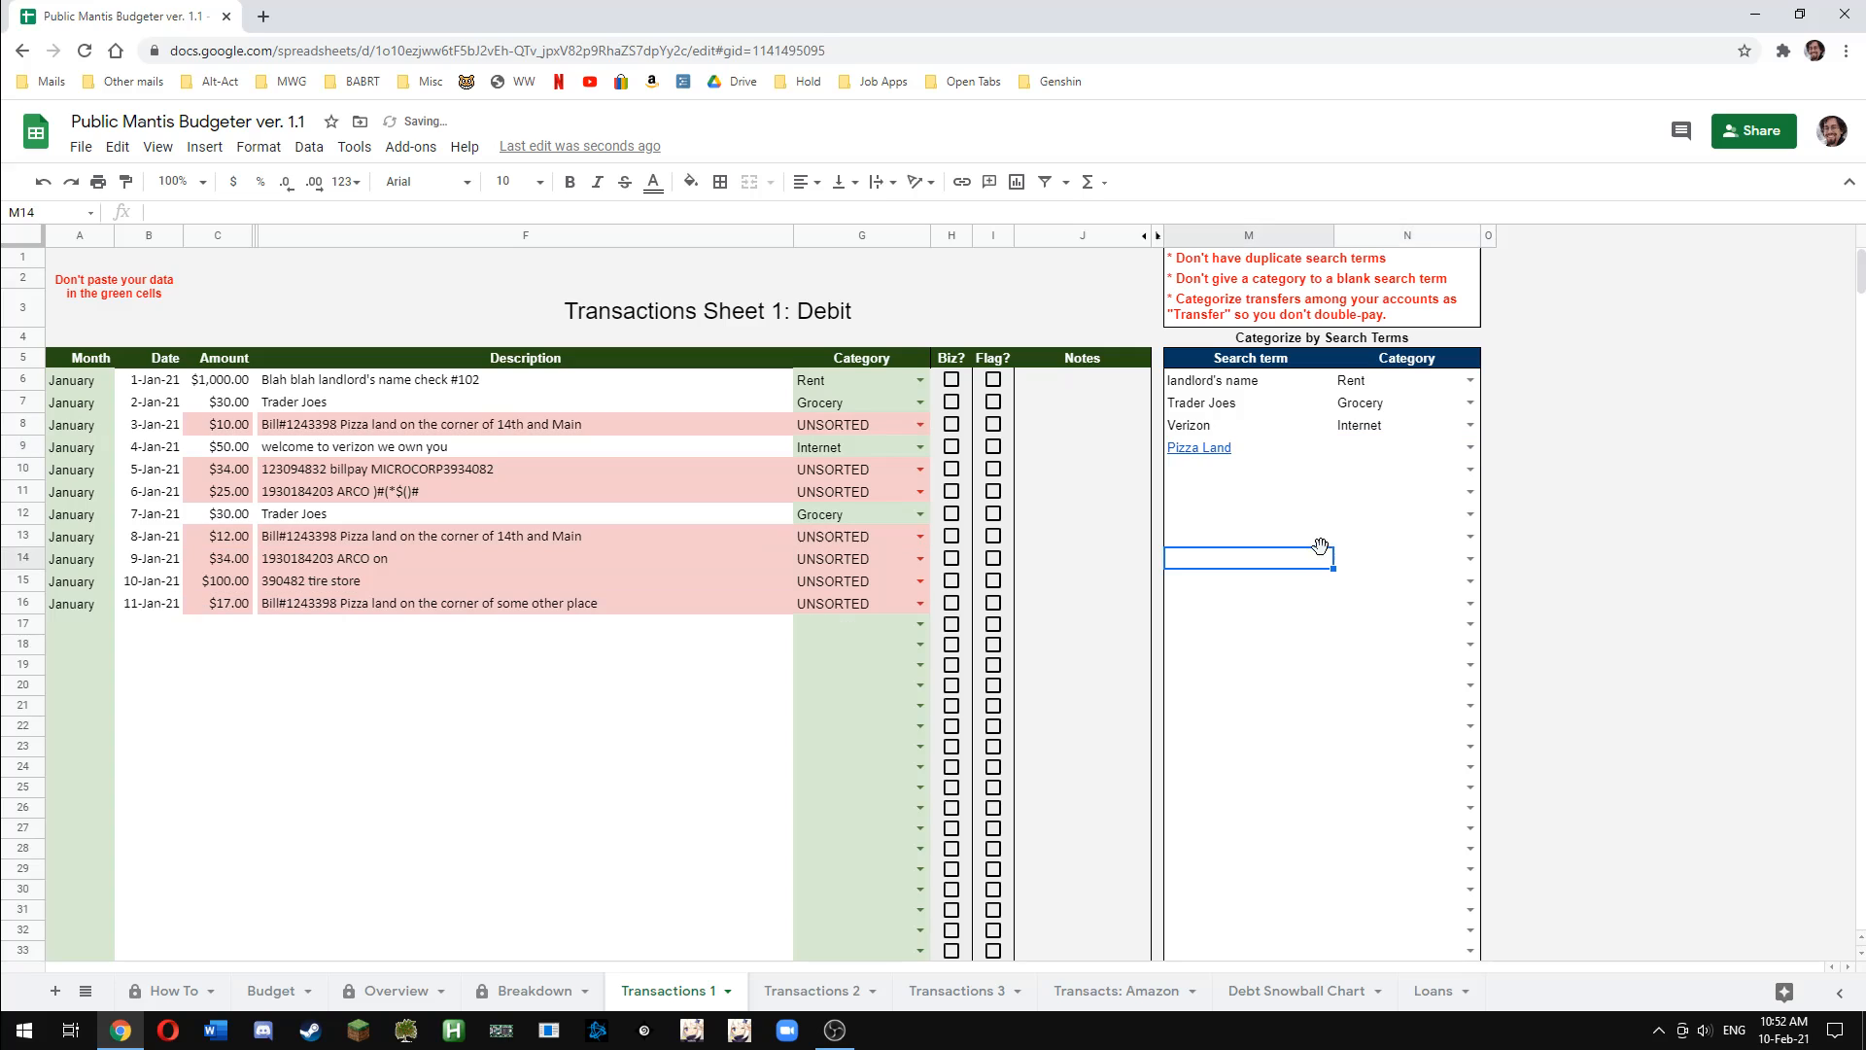
click(1260, 447)
key(Delete)
click(1274, 517)
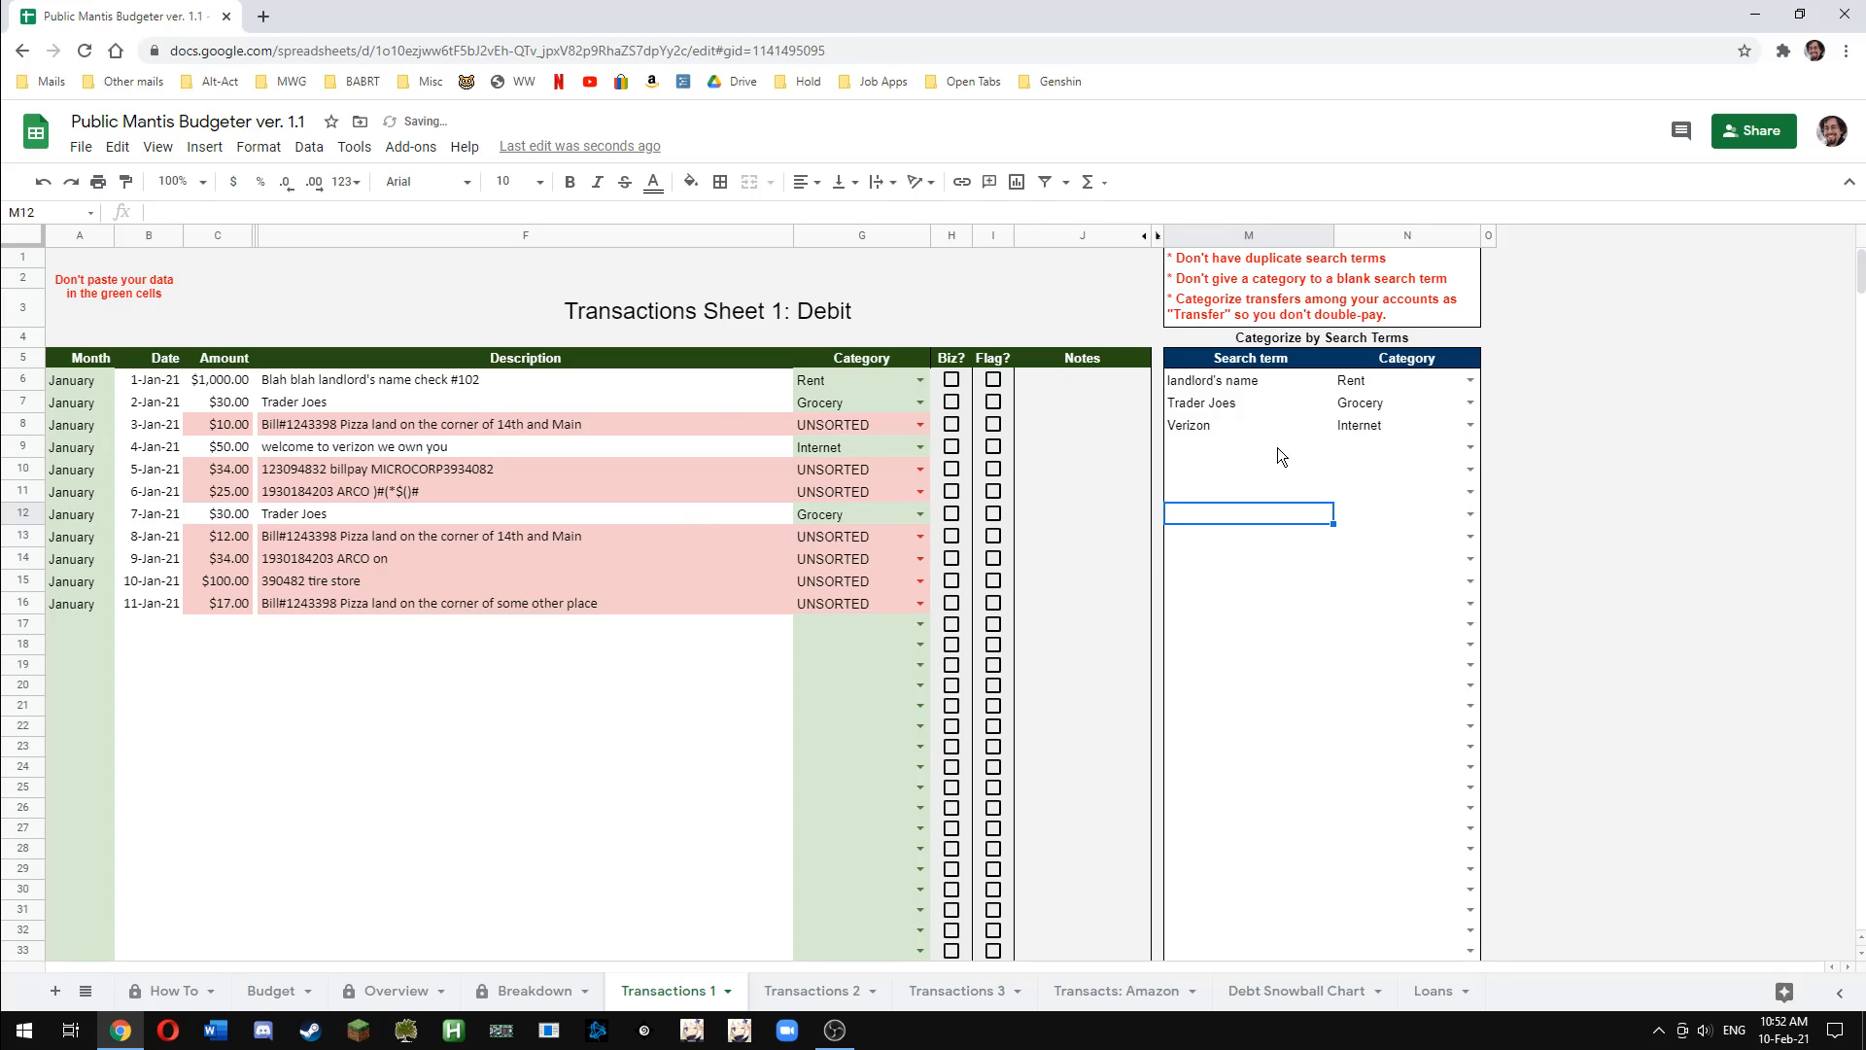
Enter the search term "Pizza Land" again below Verizon with the category My discretionary money
click(1225, 447)
text(P)
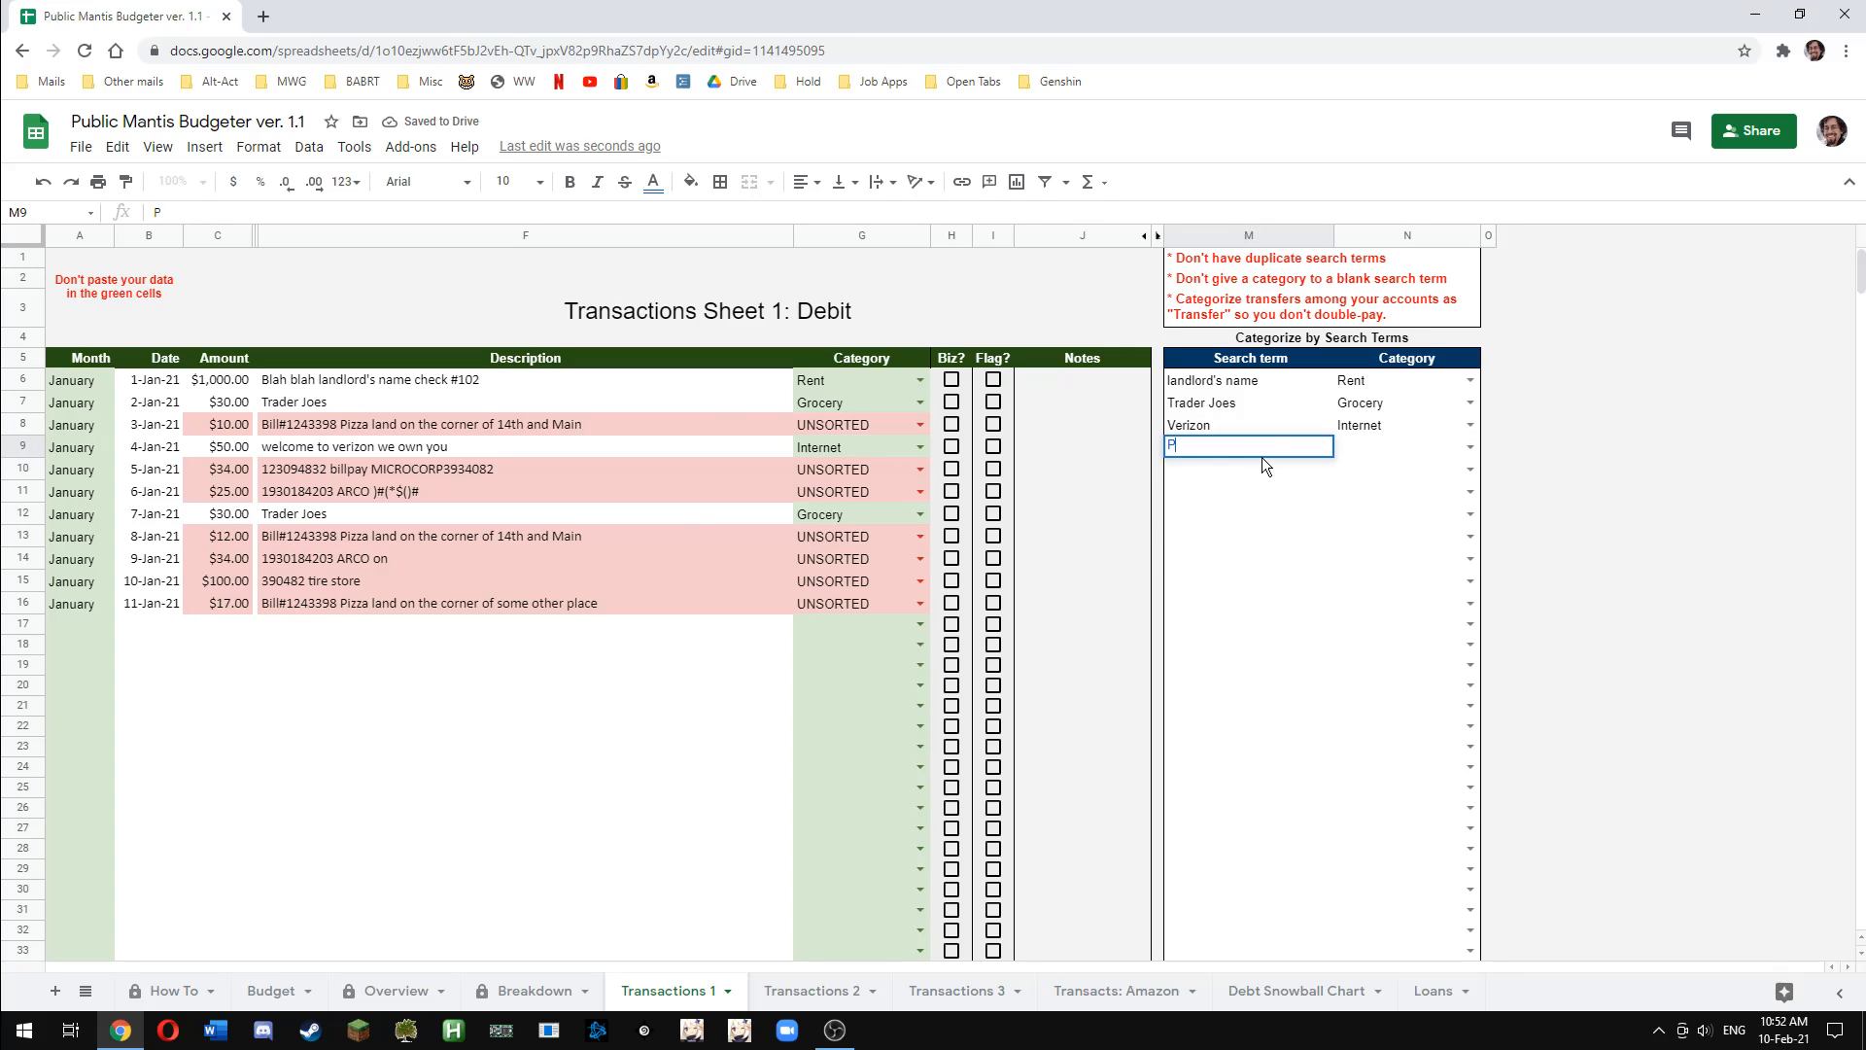
text(izza Land)
key(Tab)
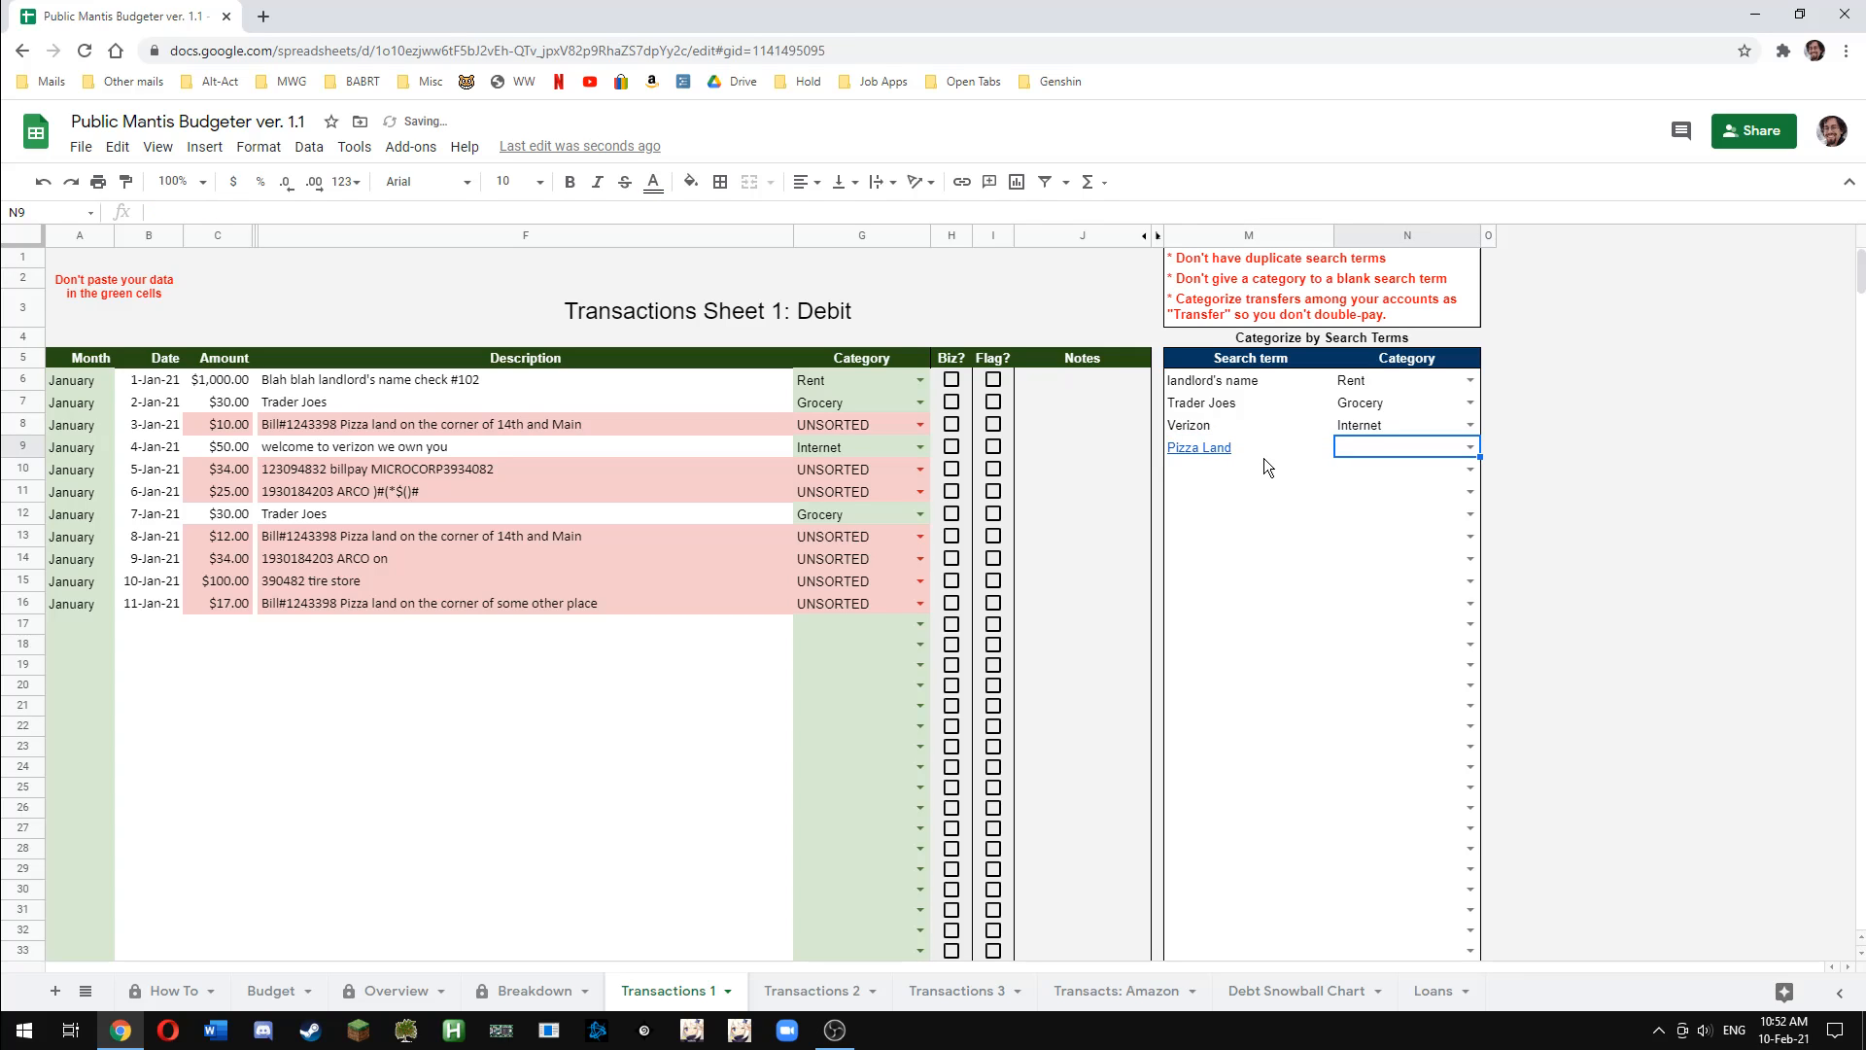
text(My)
key(Down)
key(Down)
key(Return)
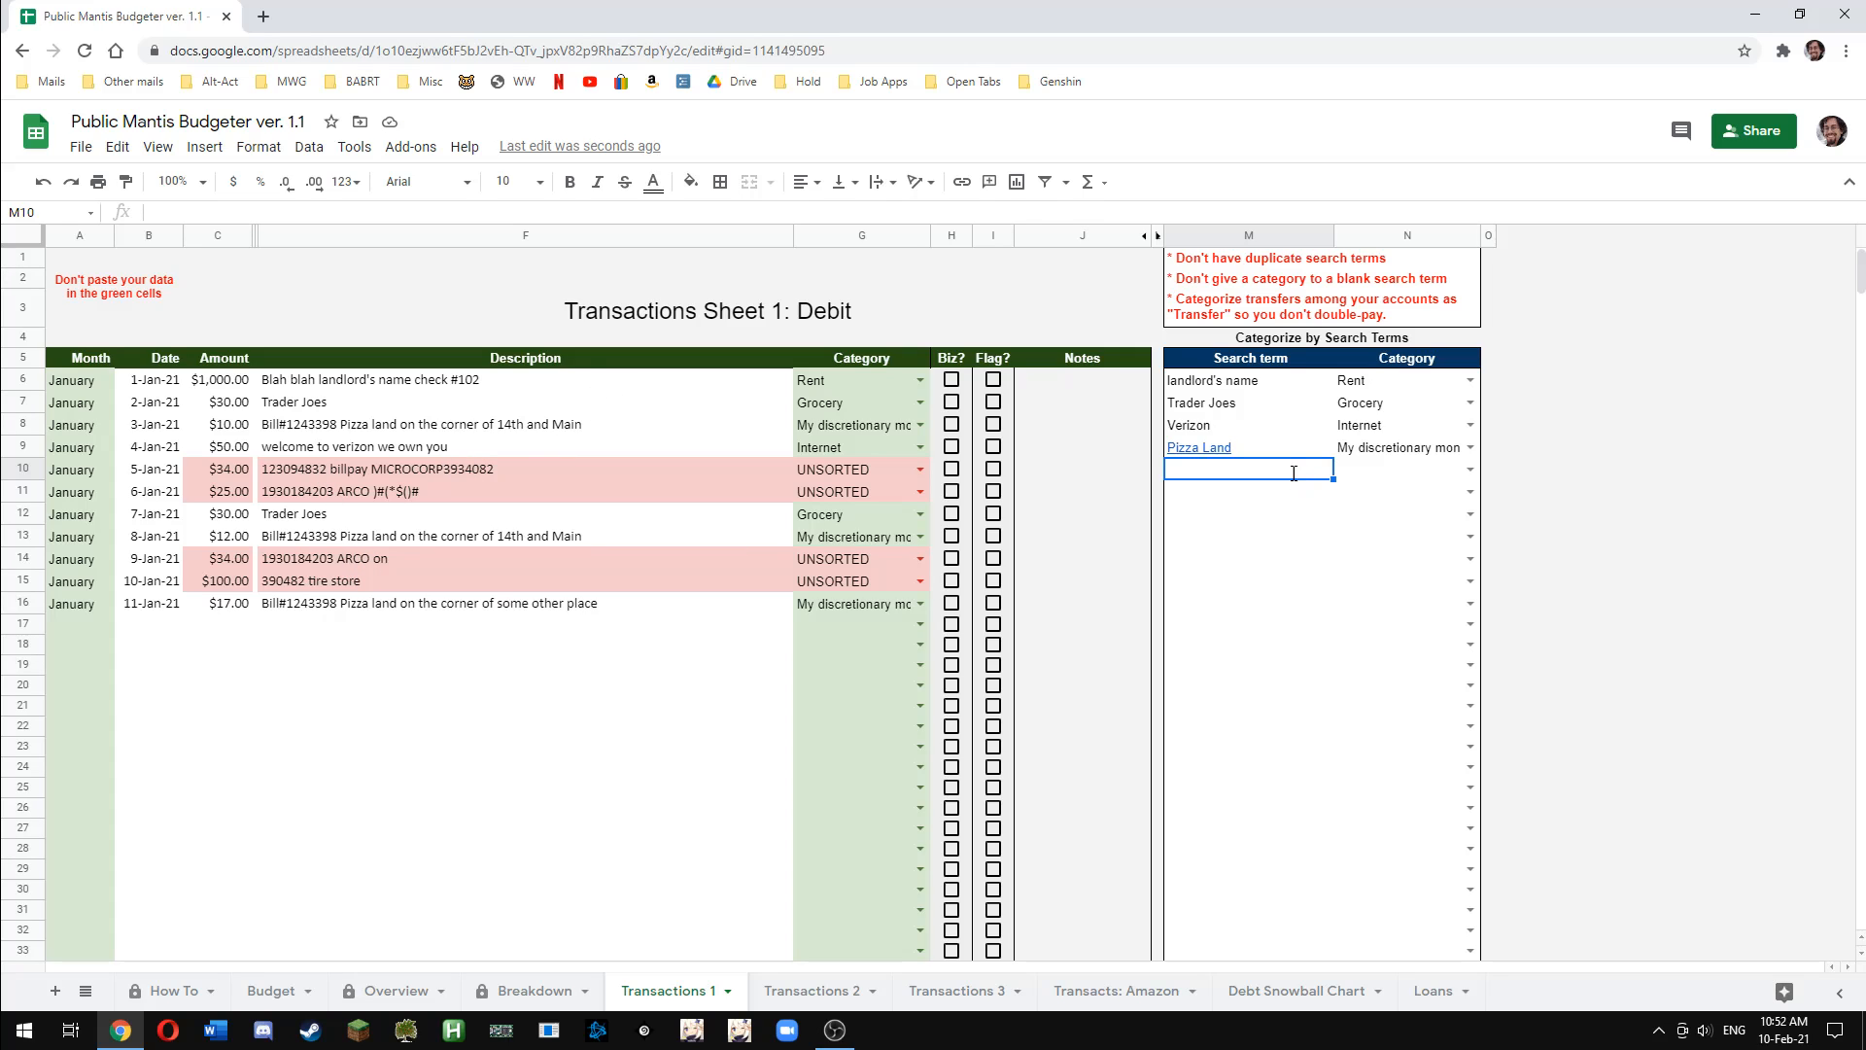
Add the search term "Arco" with the category Gas to the Categorize by Search Terms table
text(Arco)
key(Tab)
text(Gas)
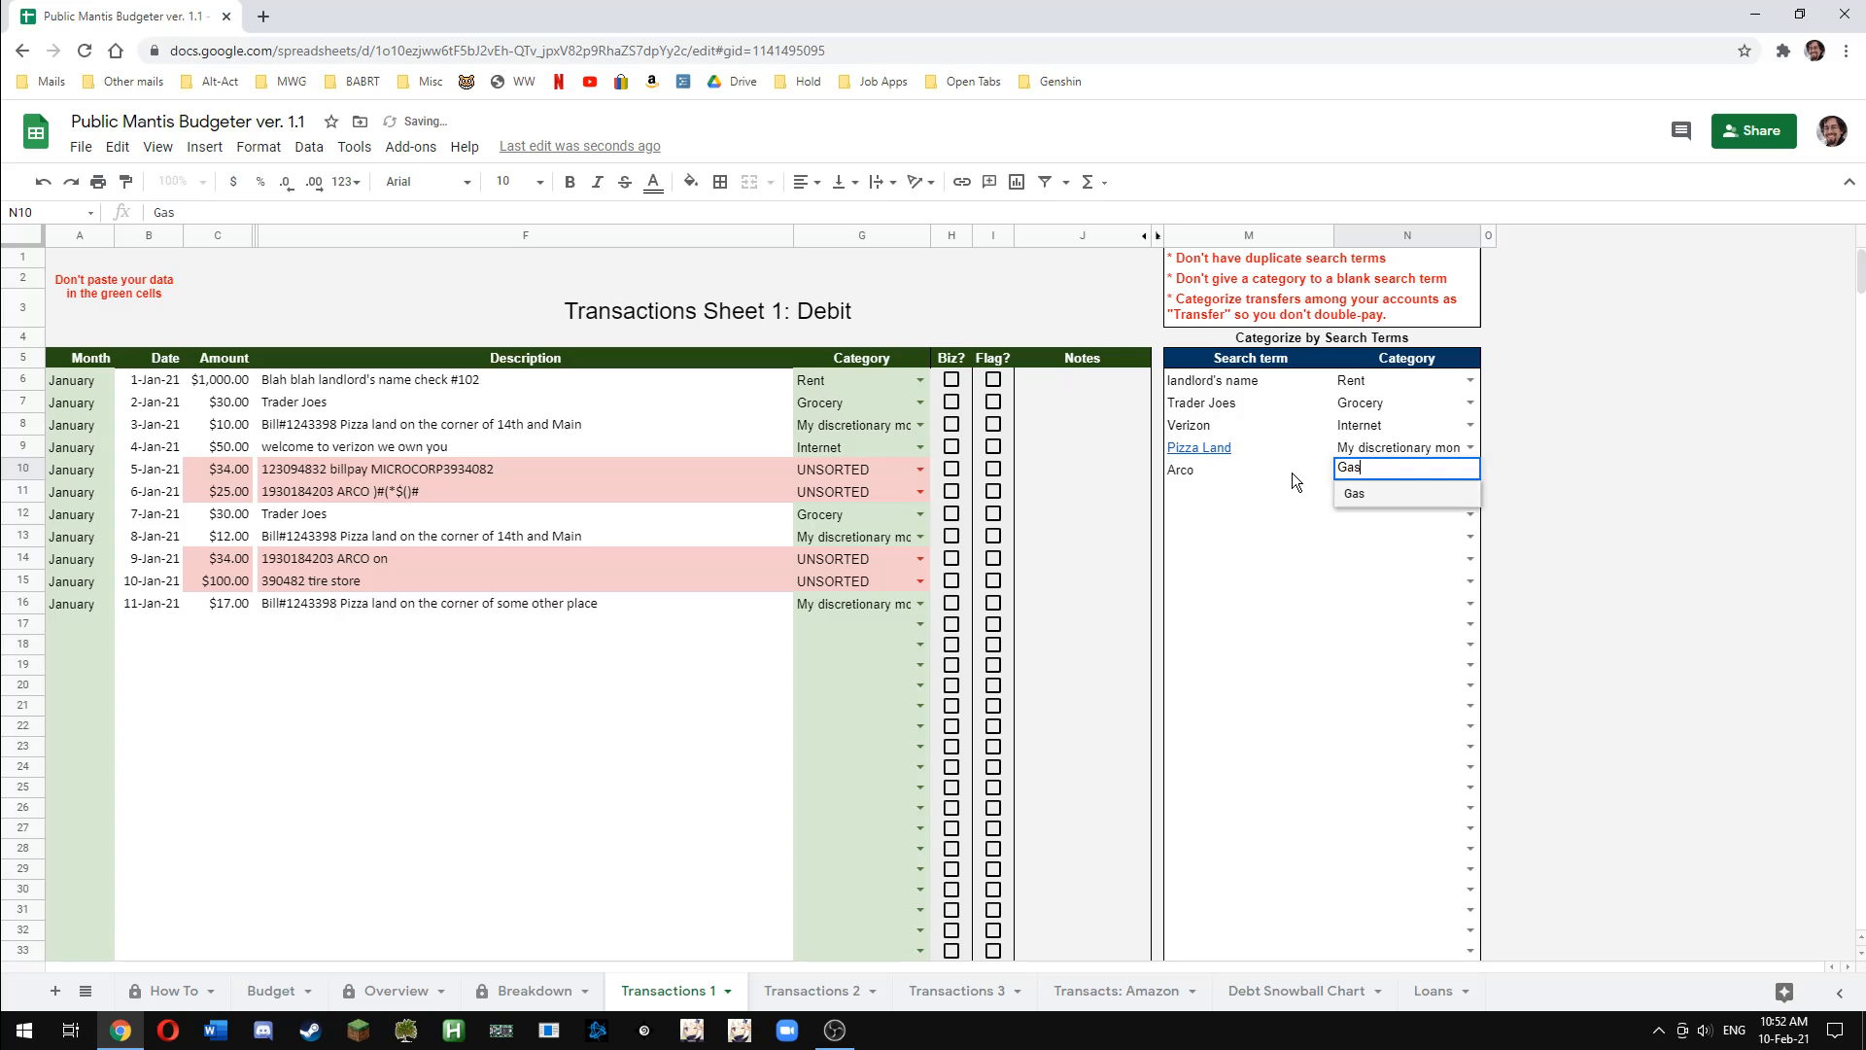
key(Return)
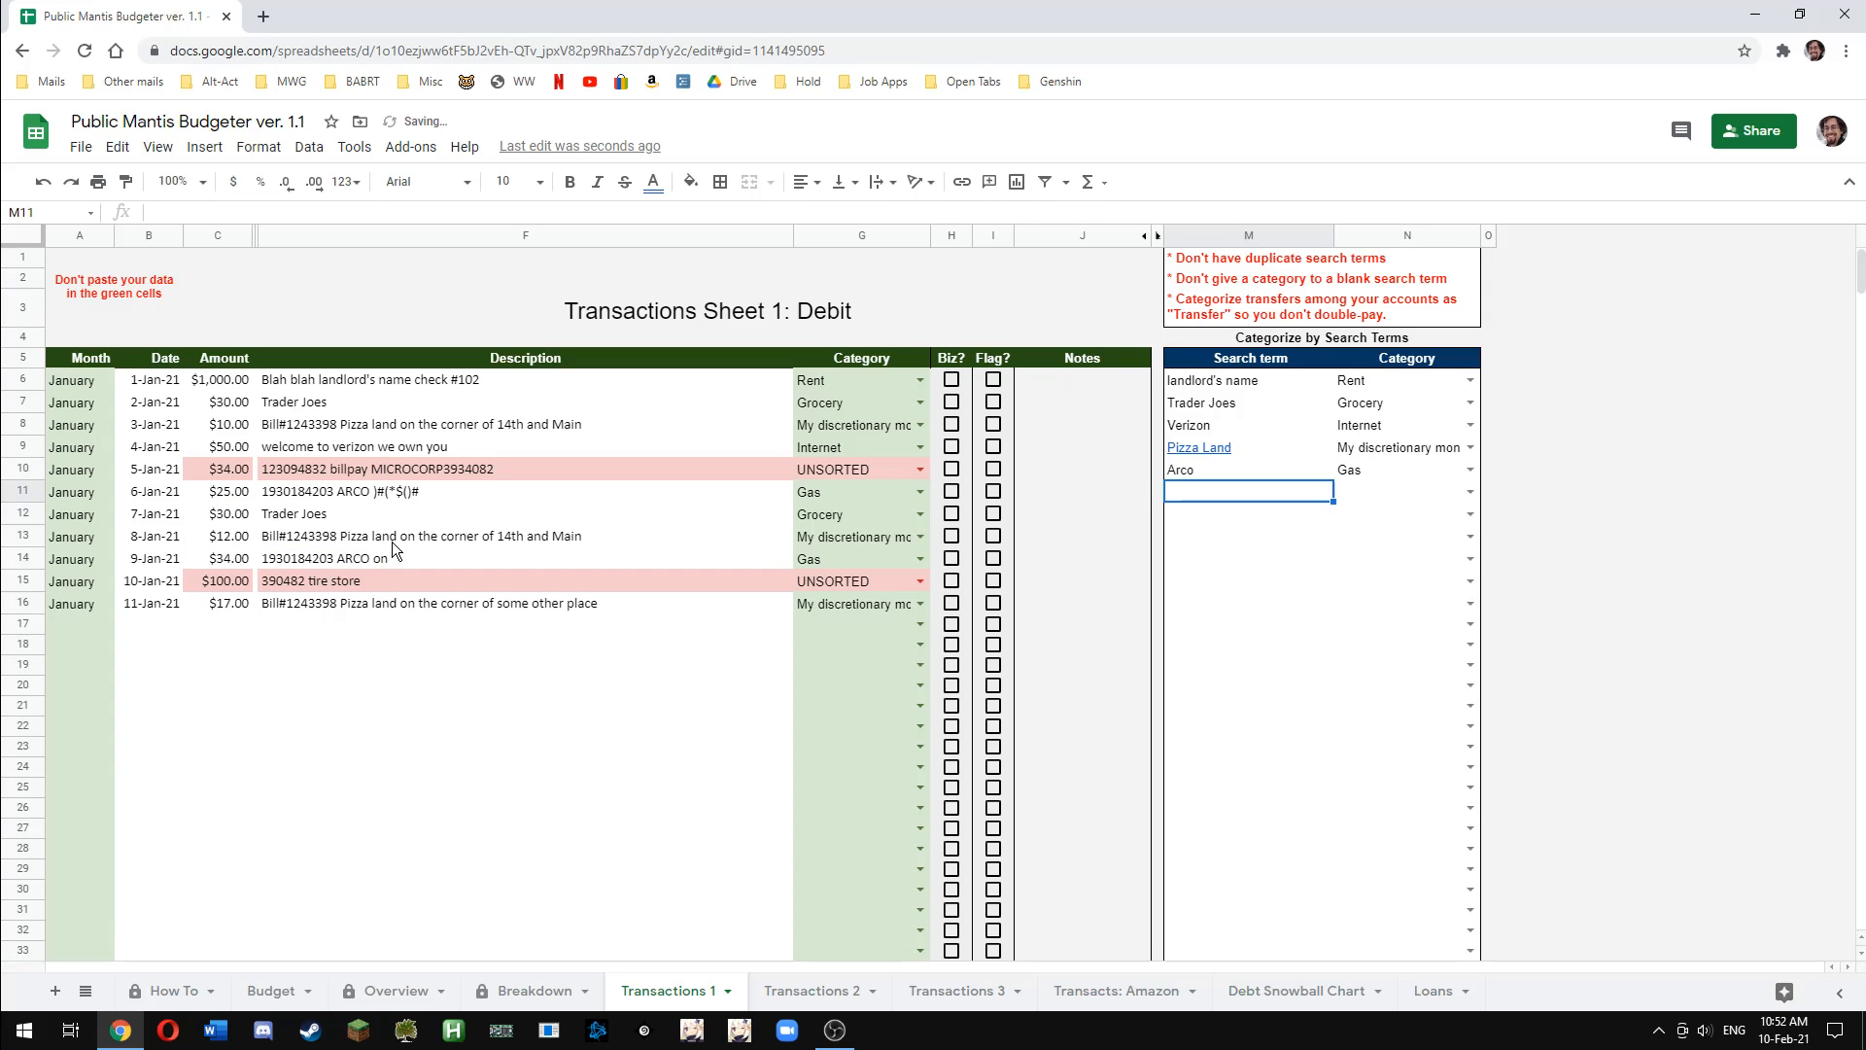
click(381, 582)
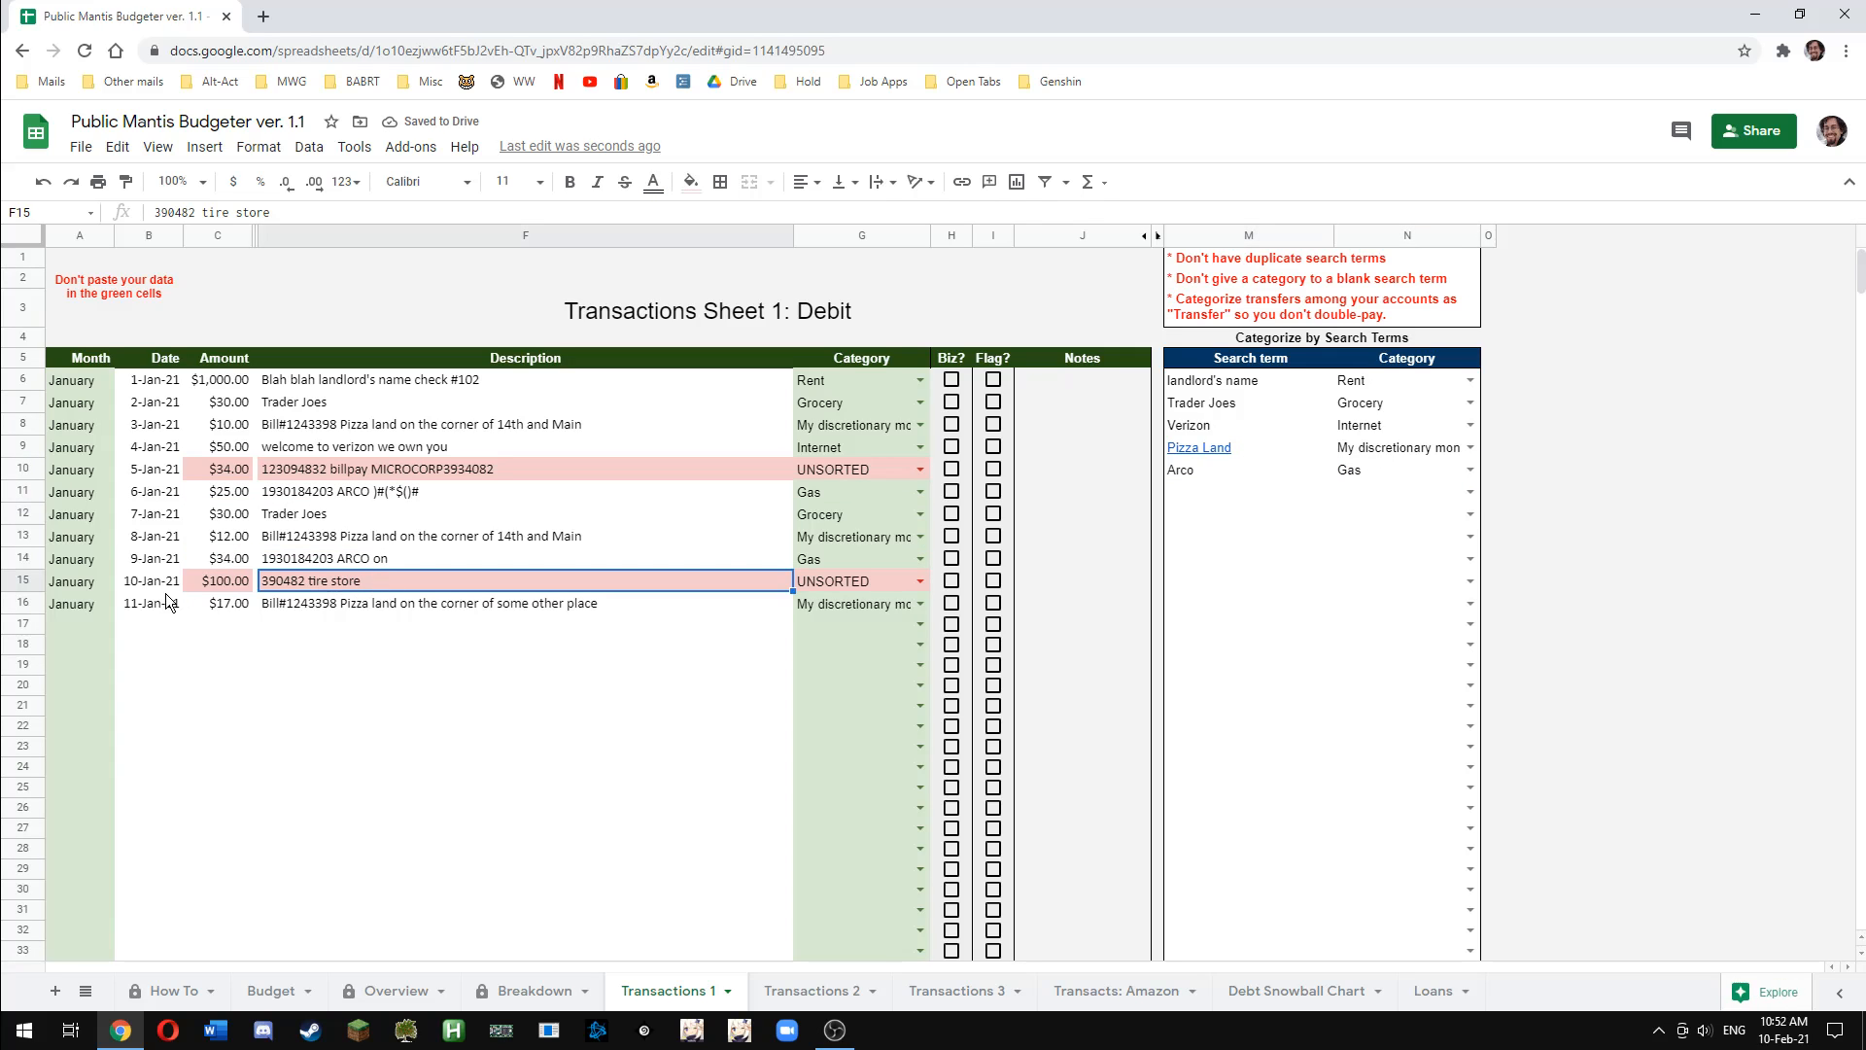
click(1259, 487)
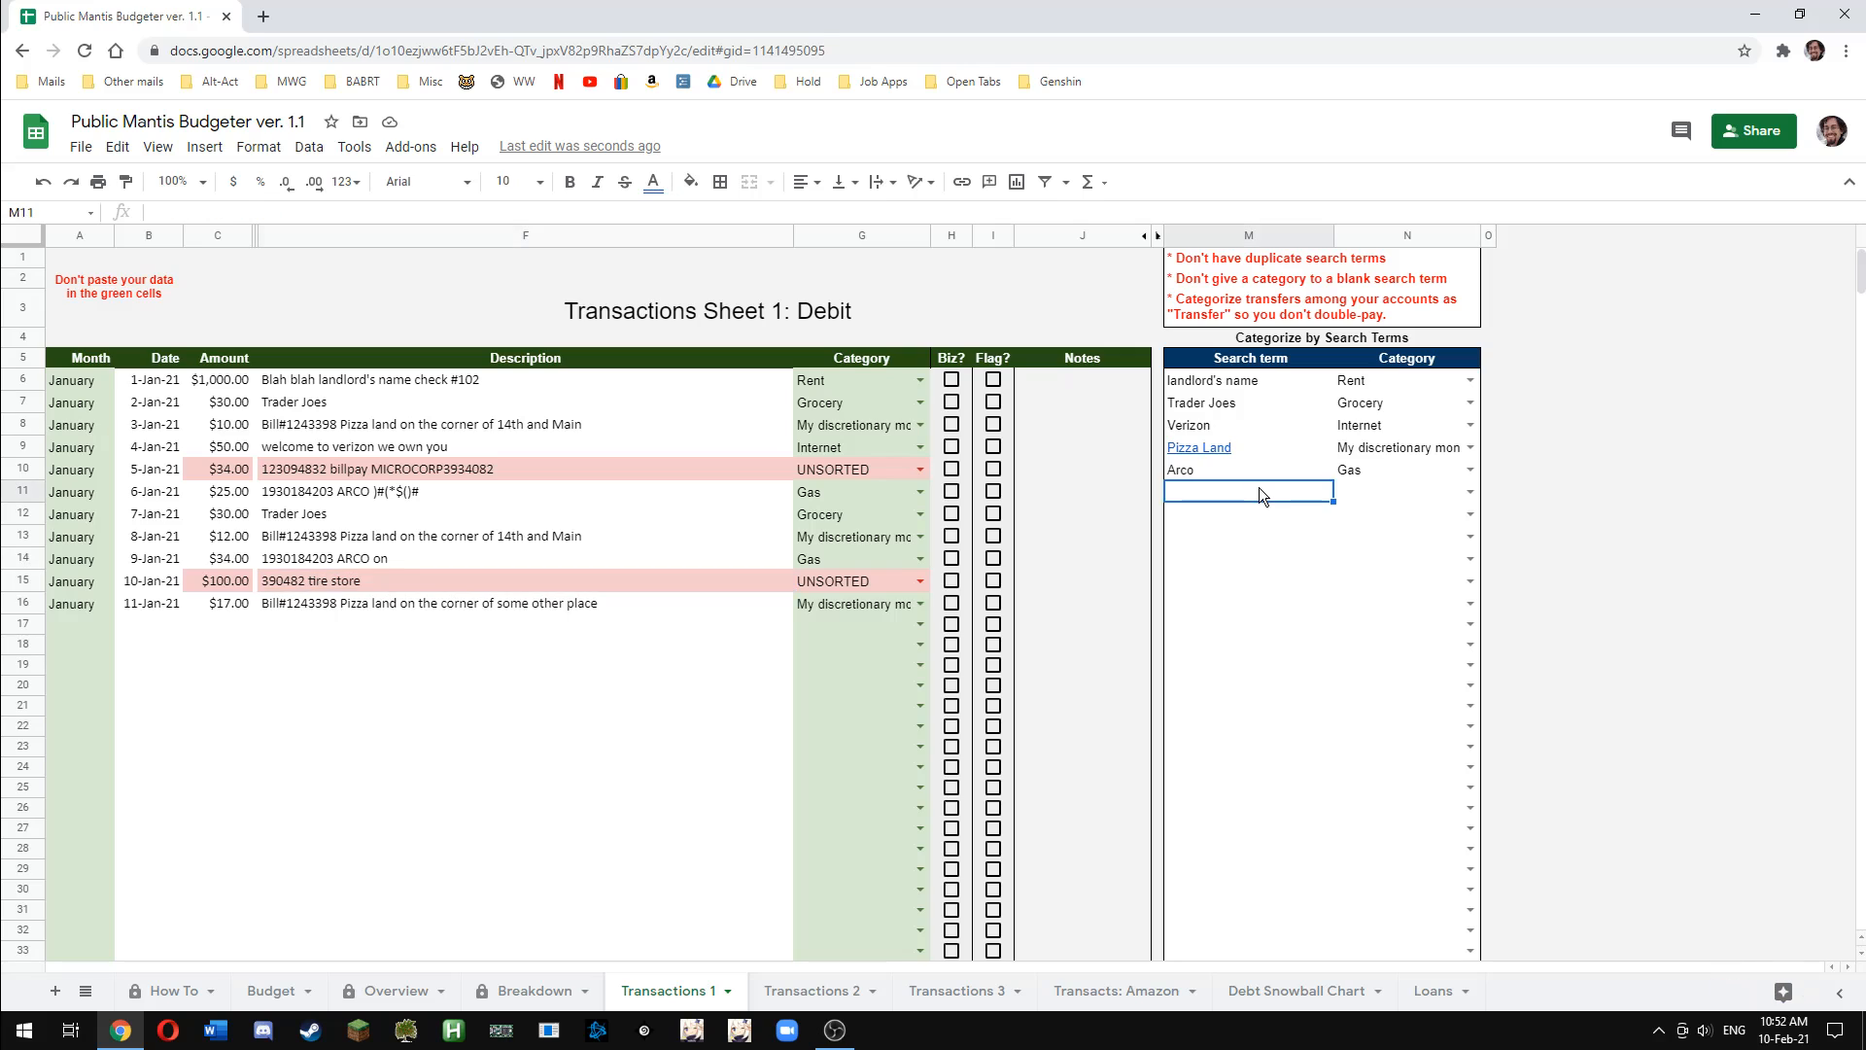
text(Misc I)
text(xpenses)
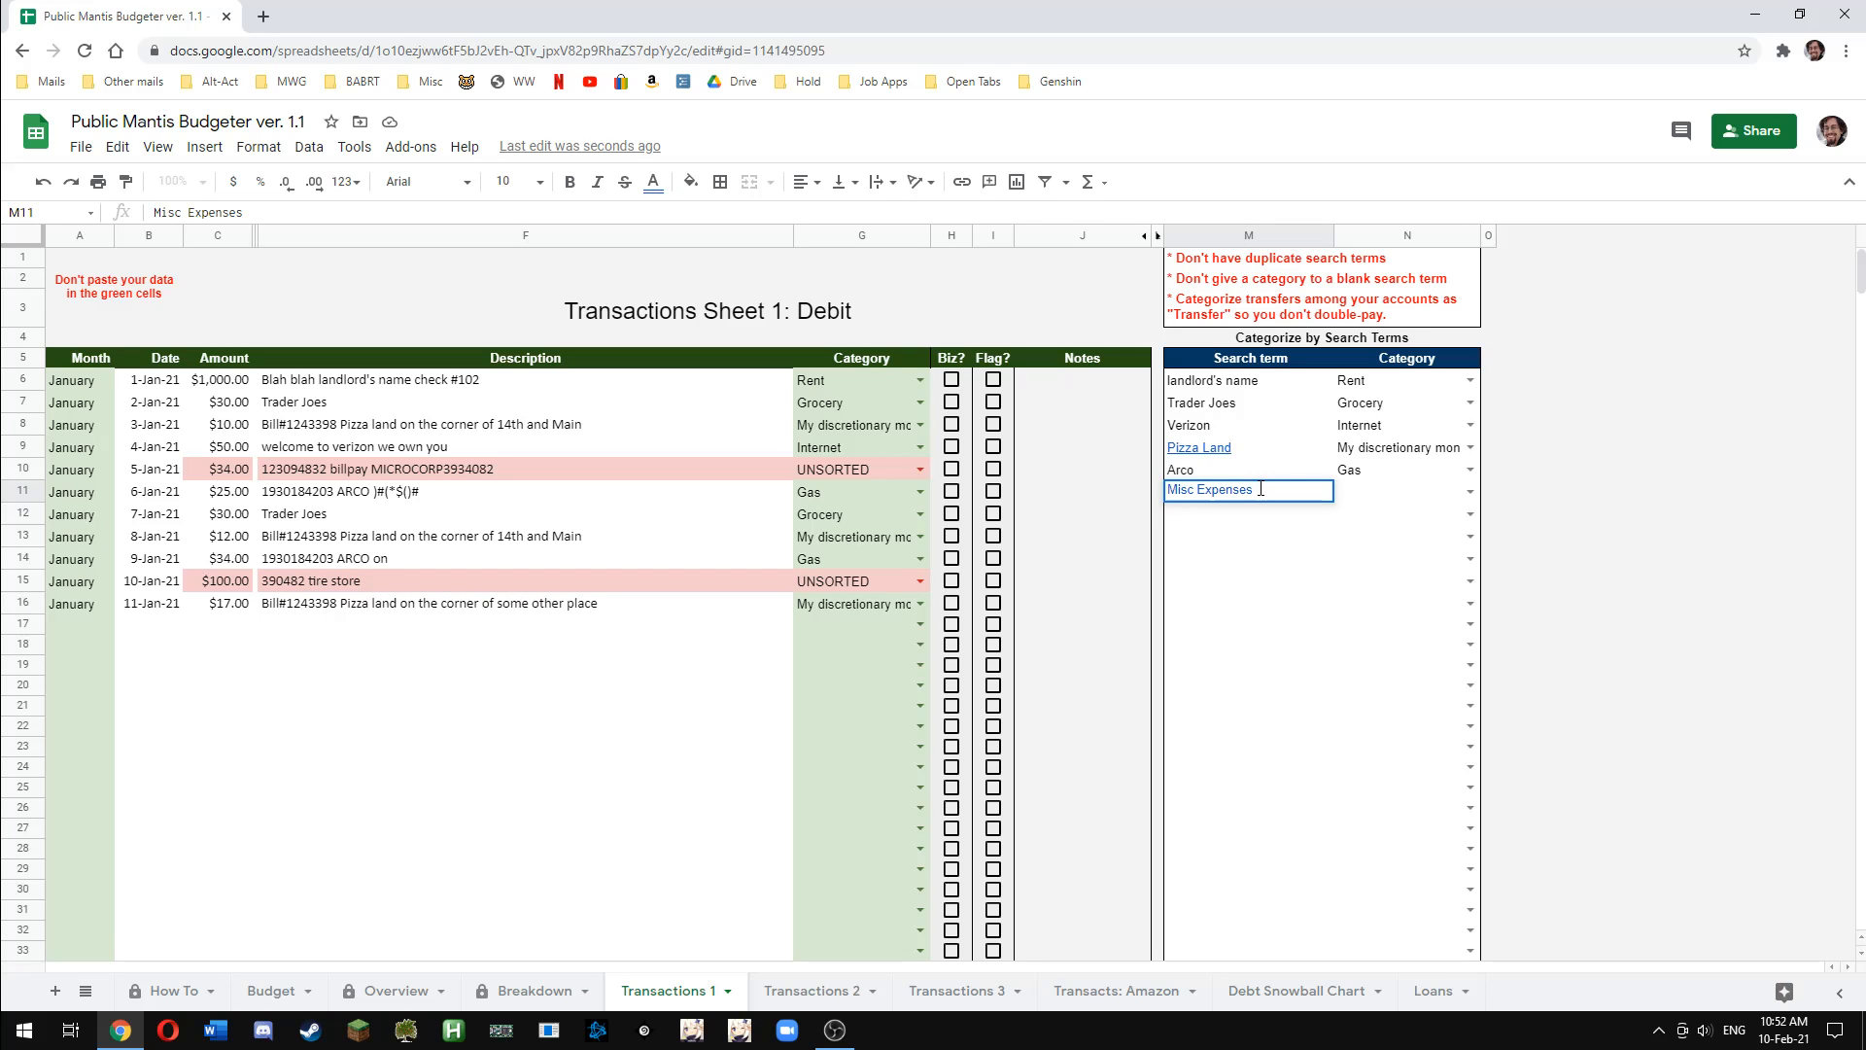
key(ctrl+a)
key(BackSpace)
click(1273, 540)
Add "Misc Expenses" with type Expense in row 31 of the Budget sheet and return to the Transactions 1 sheet
click(270, 992)
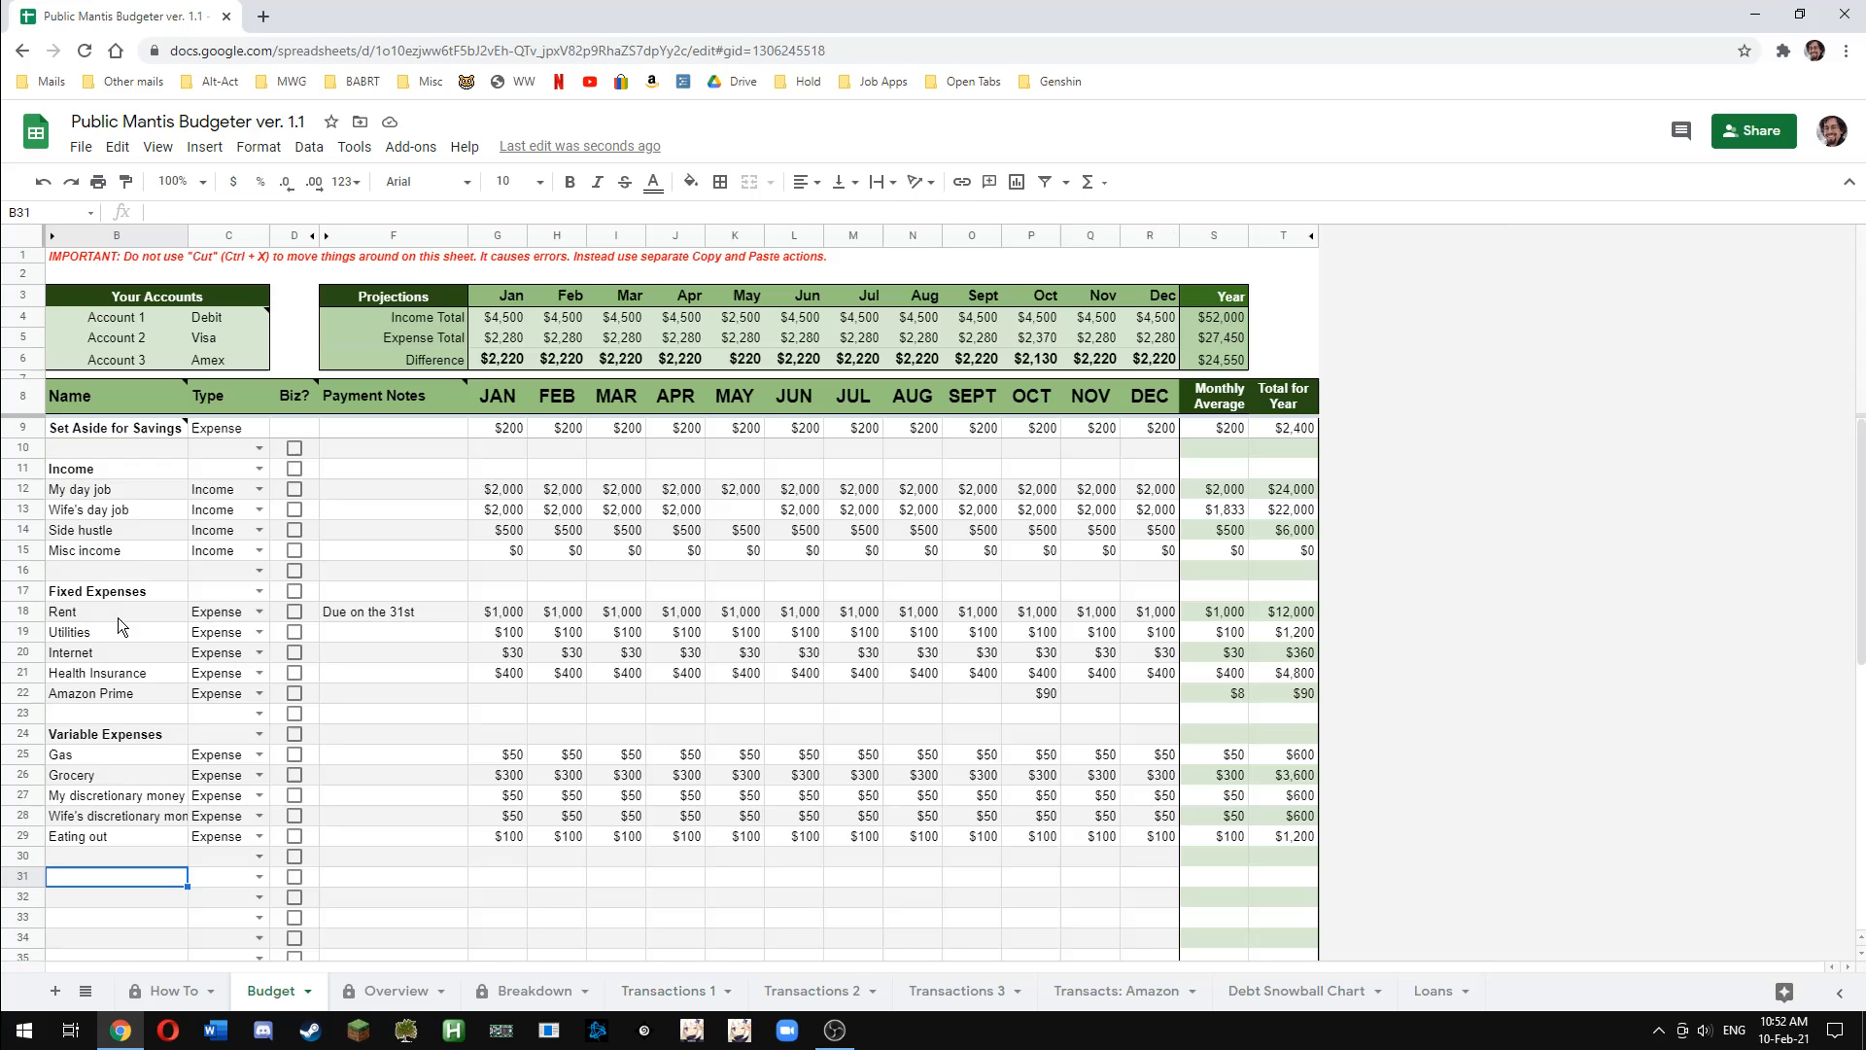
text(Mis c)
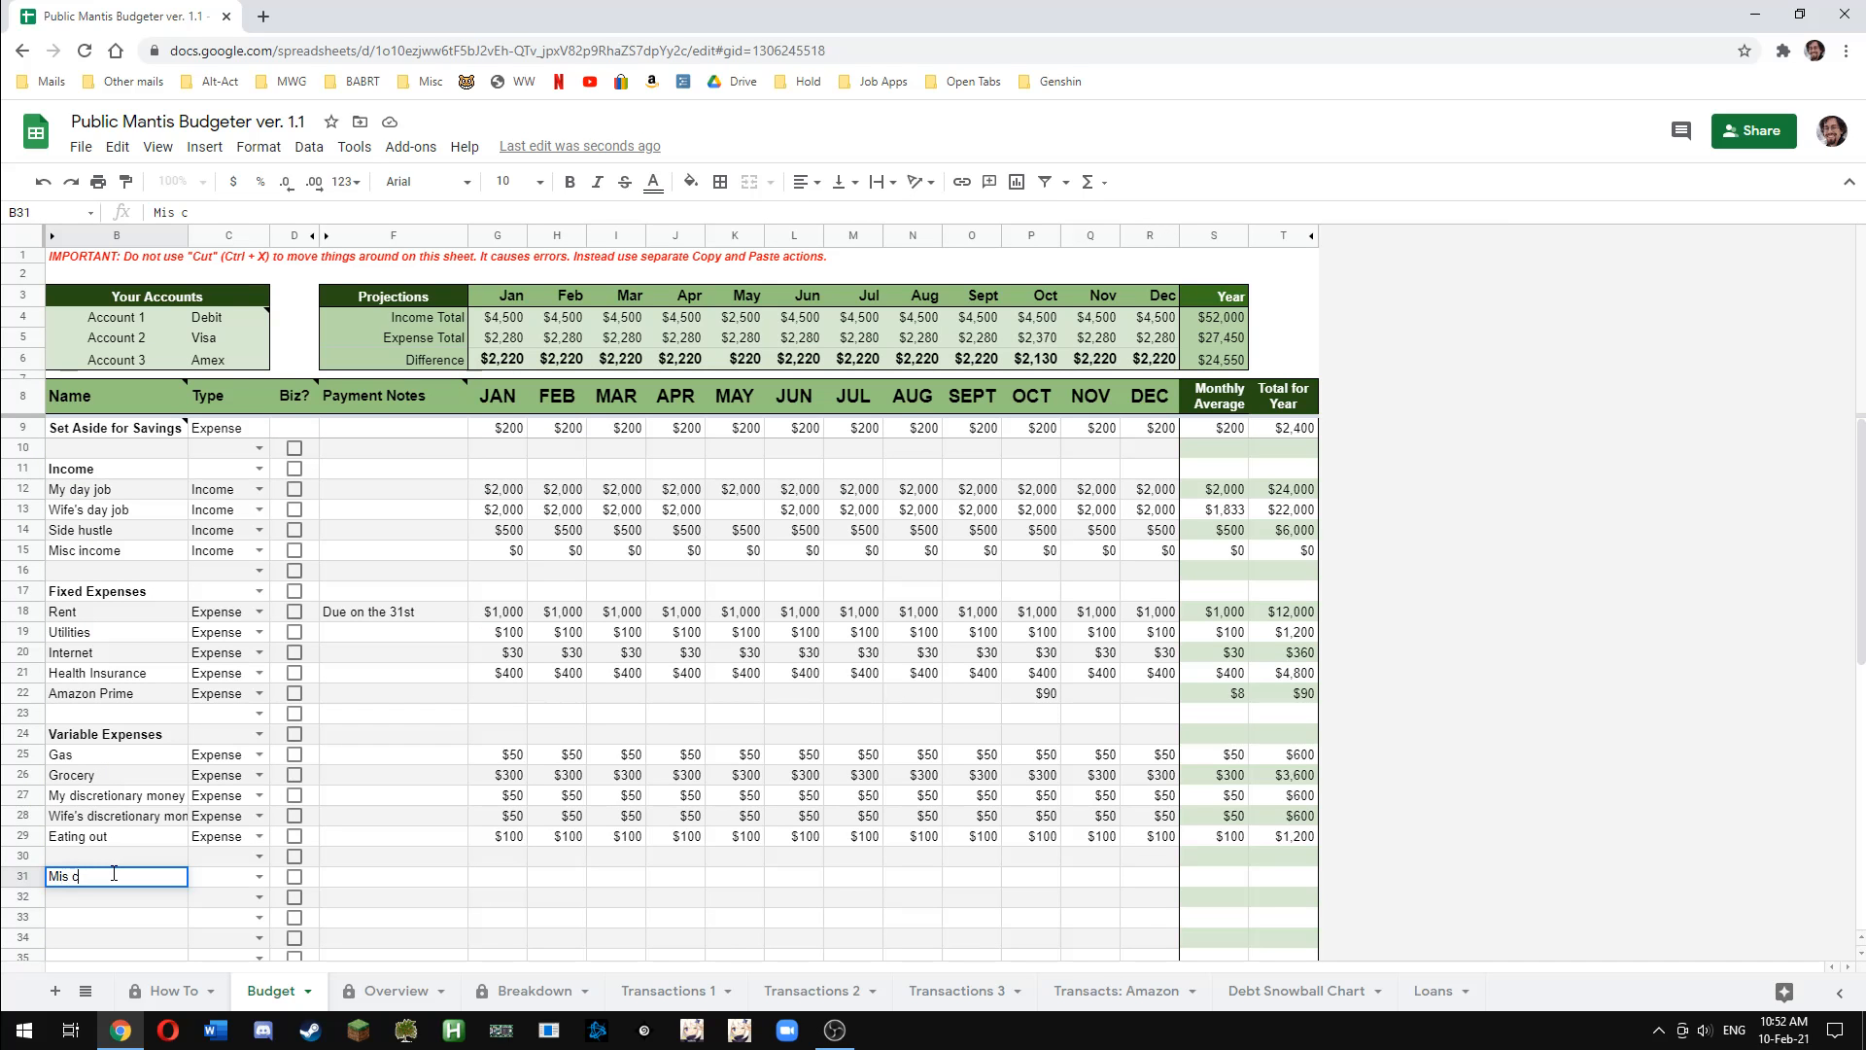
text(Expenses)
key(Return)
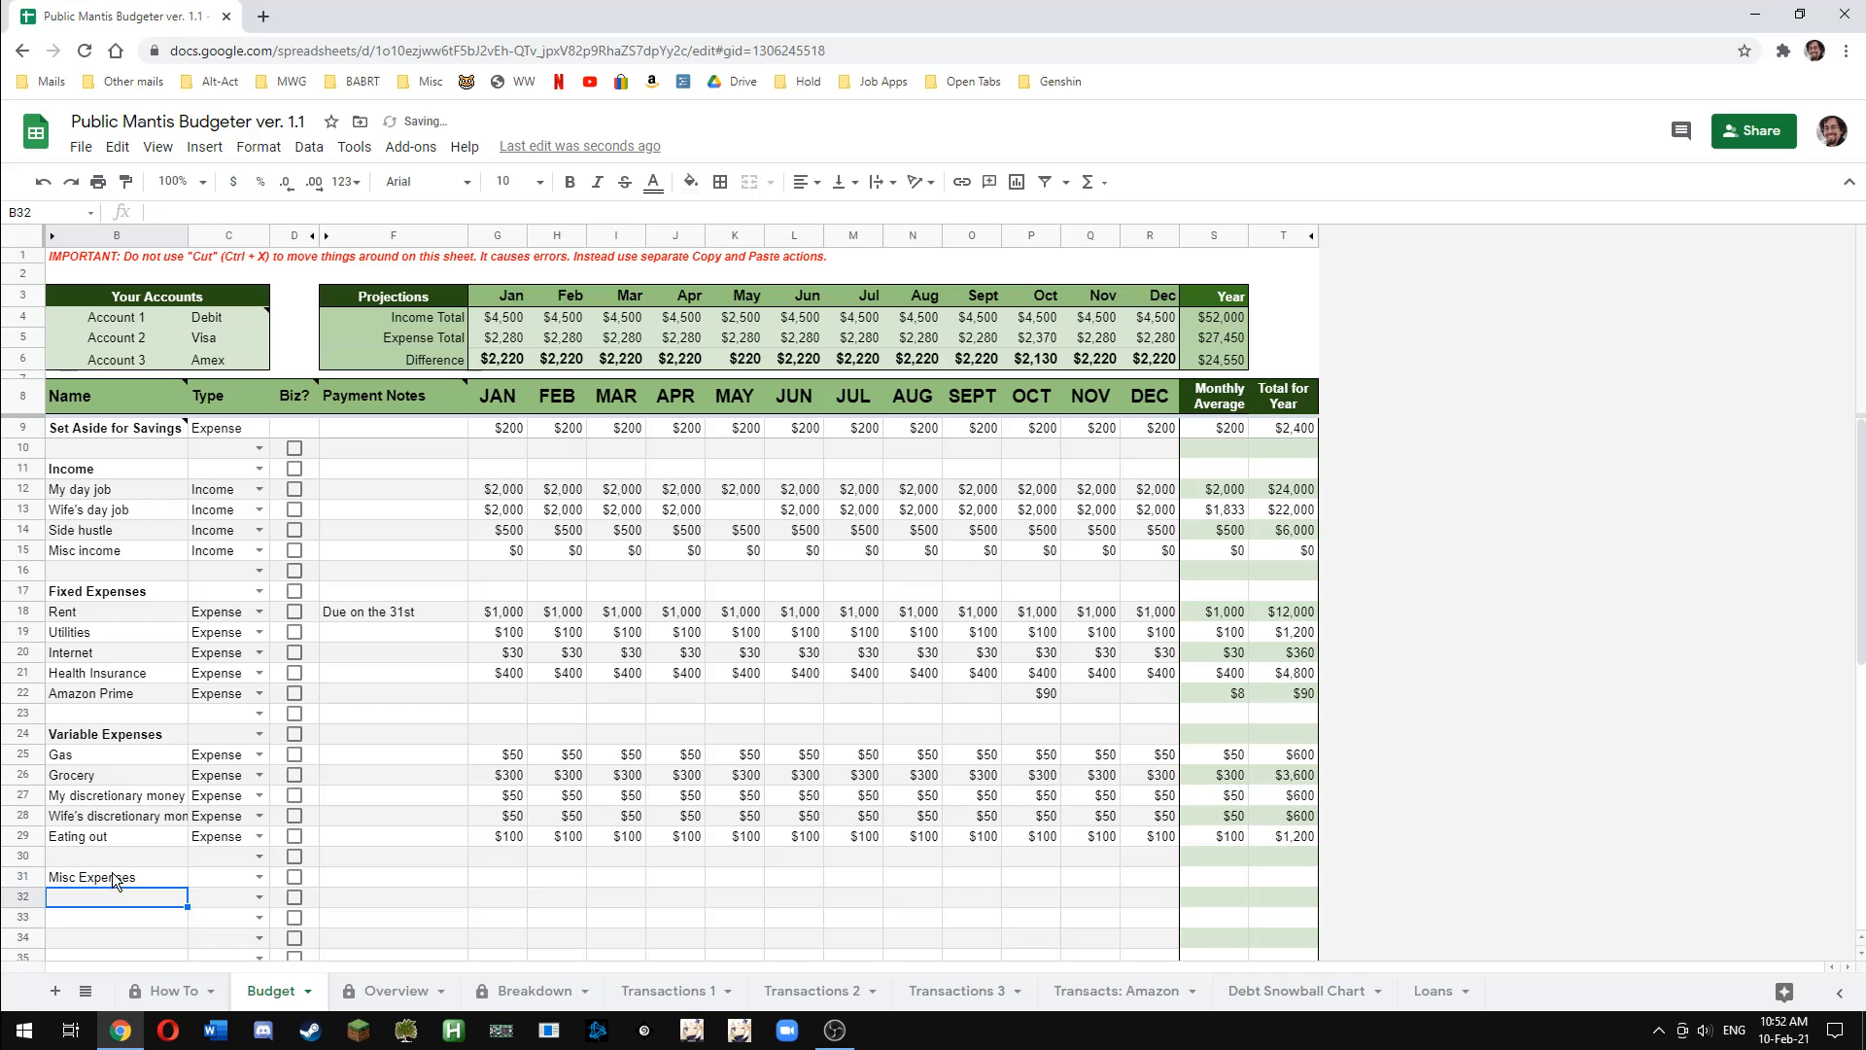
click(255, 877)
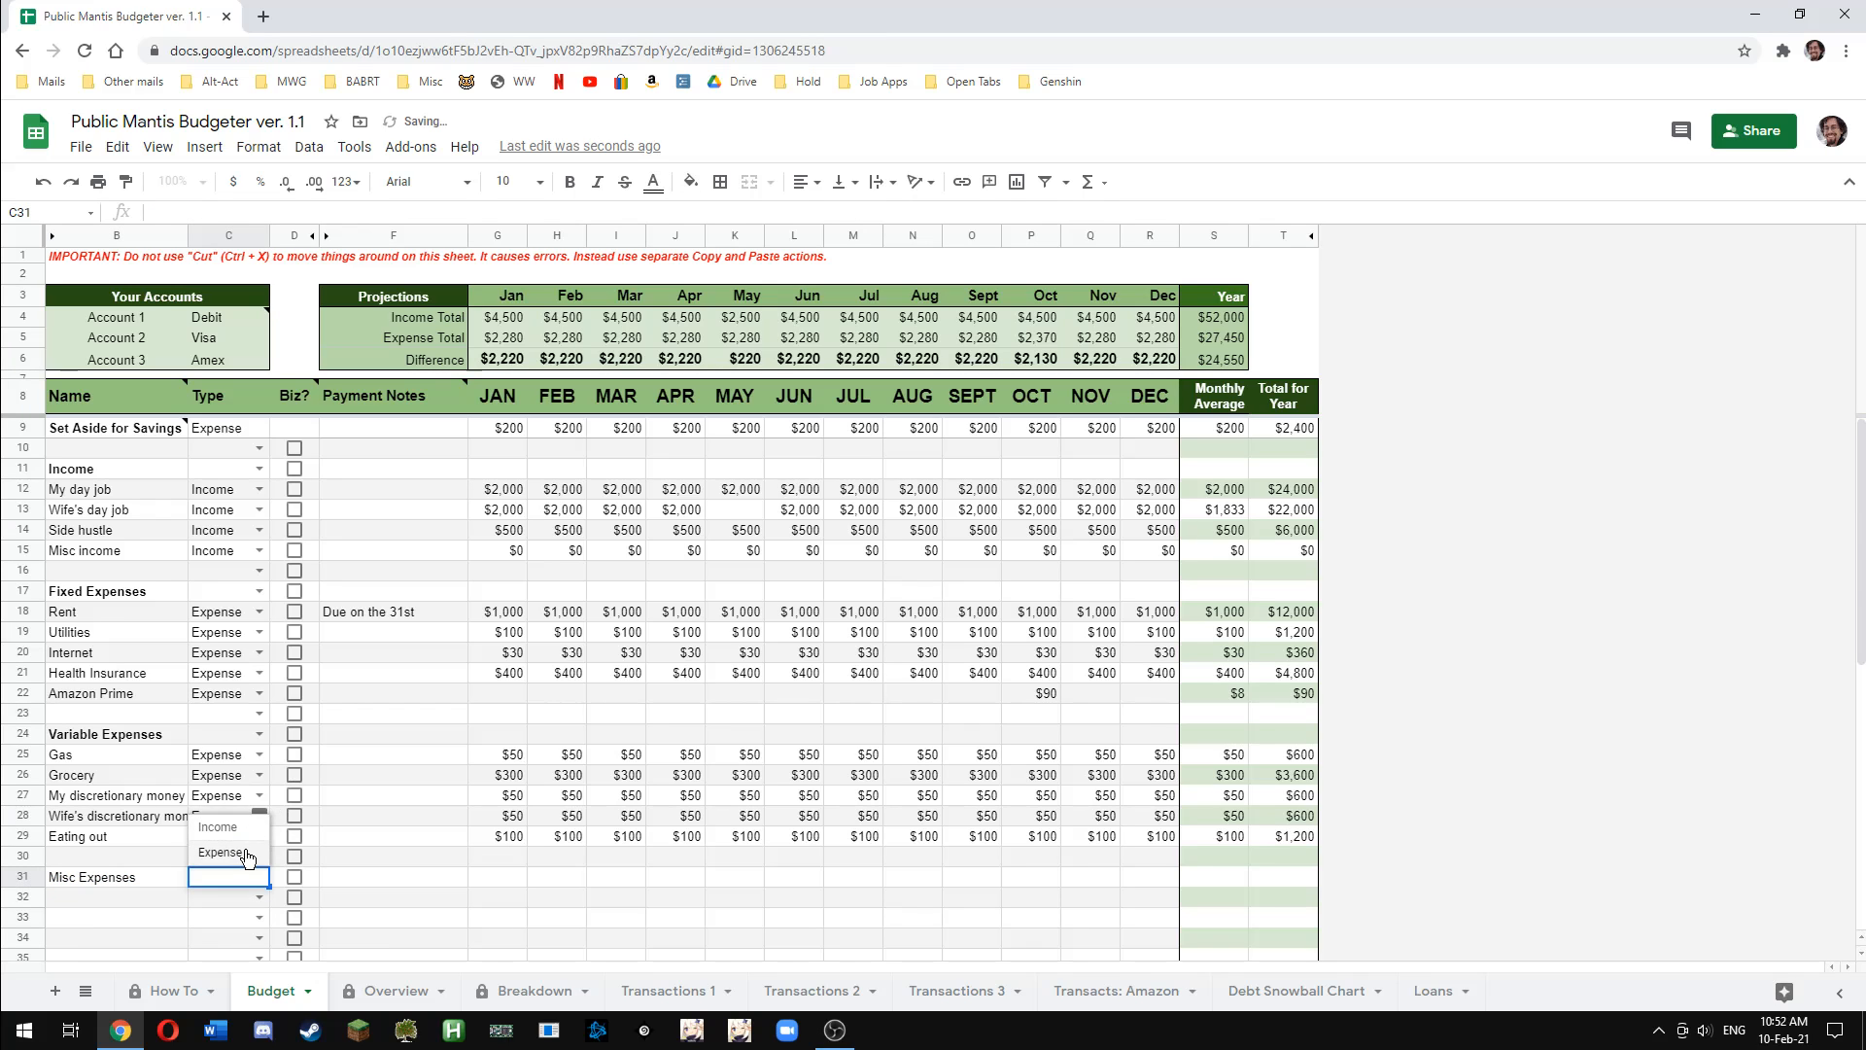
click(233, 853)
click(661, 988)
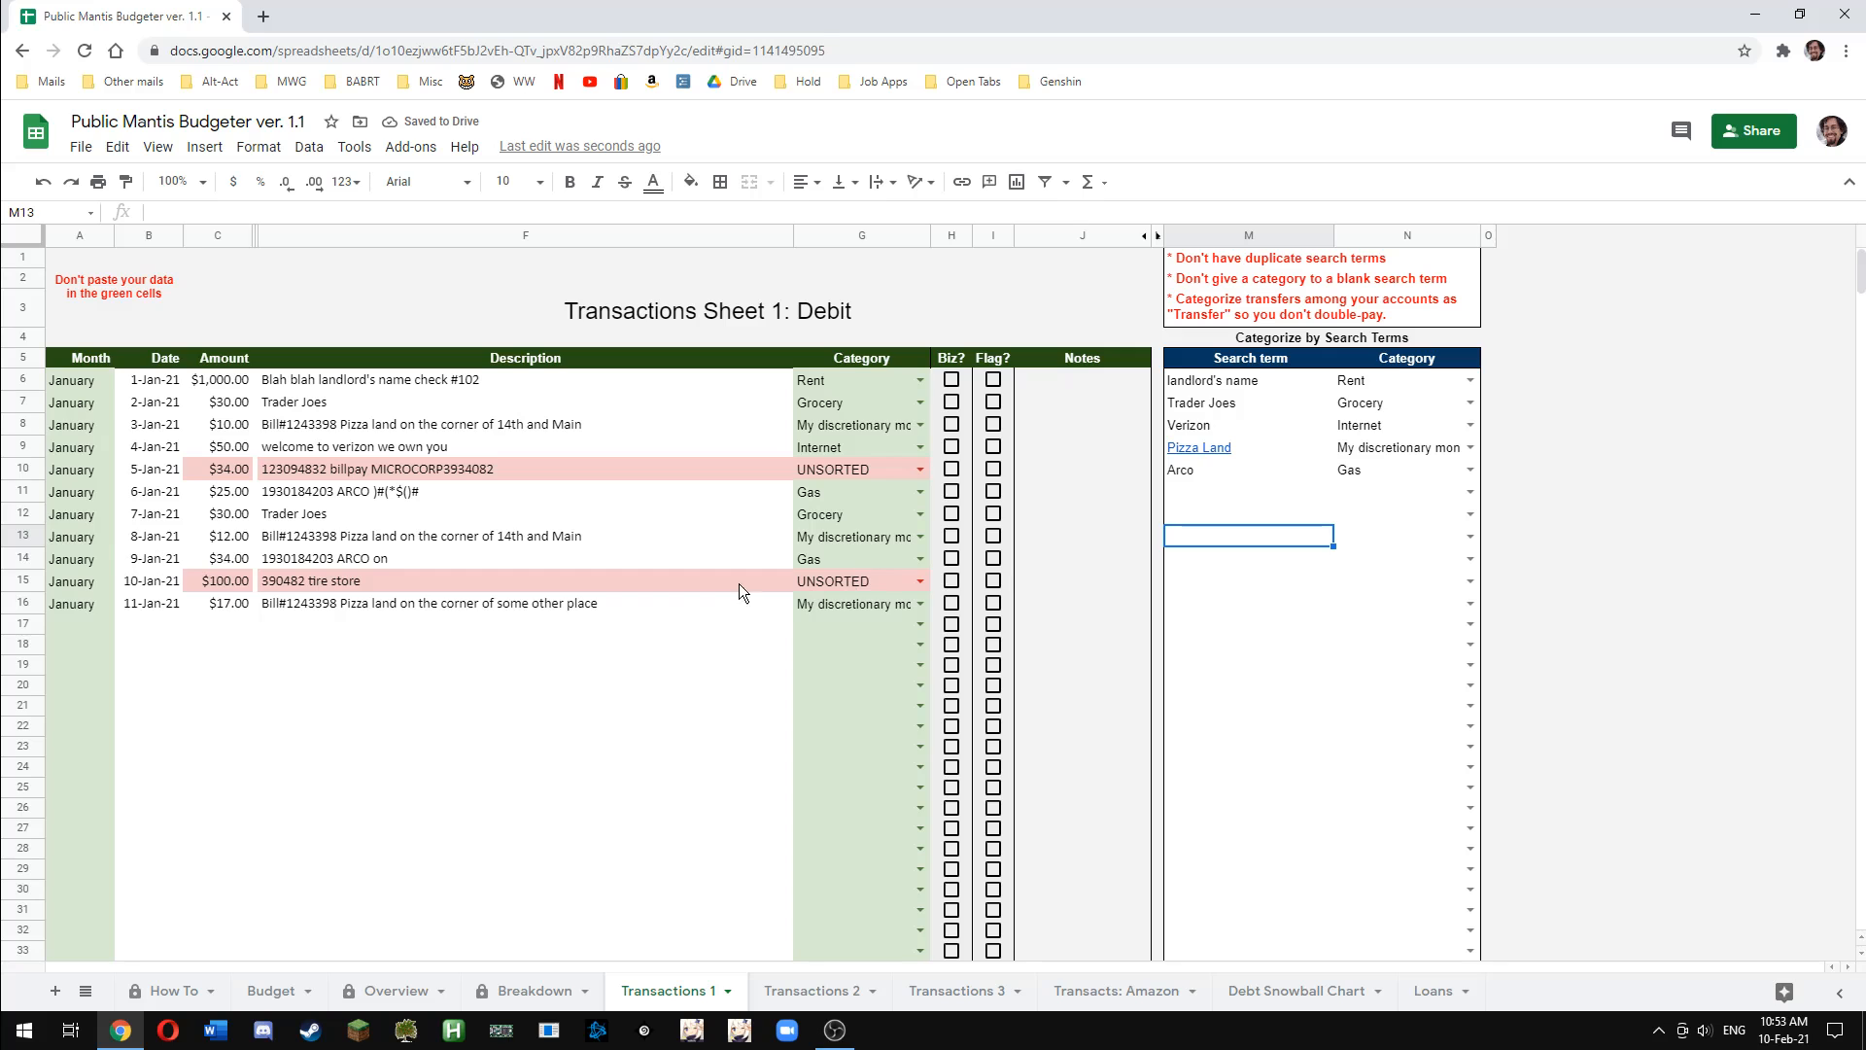
Set the category of the tire store transaction in row 15 to Misc Expenses
click(919, 580)
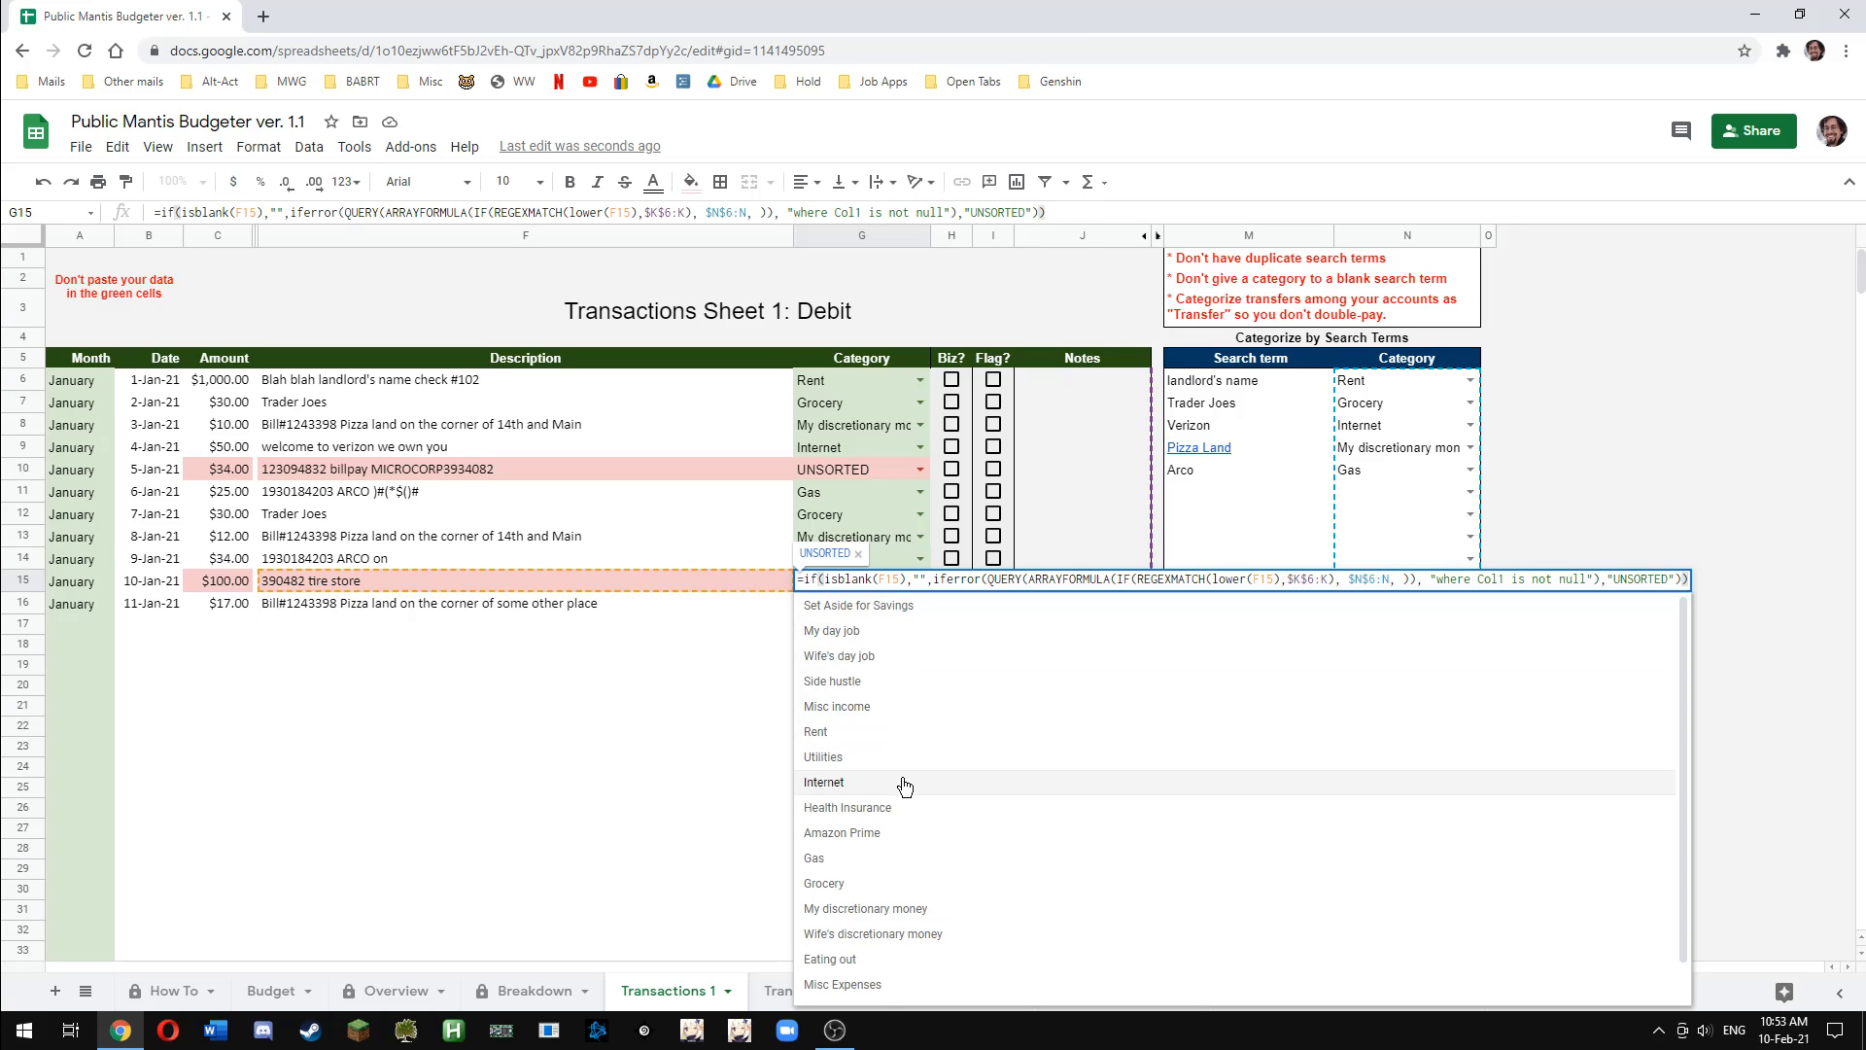
text(misc)
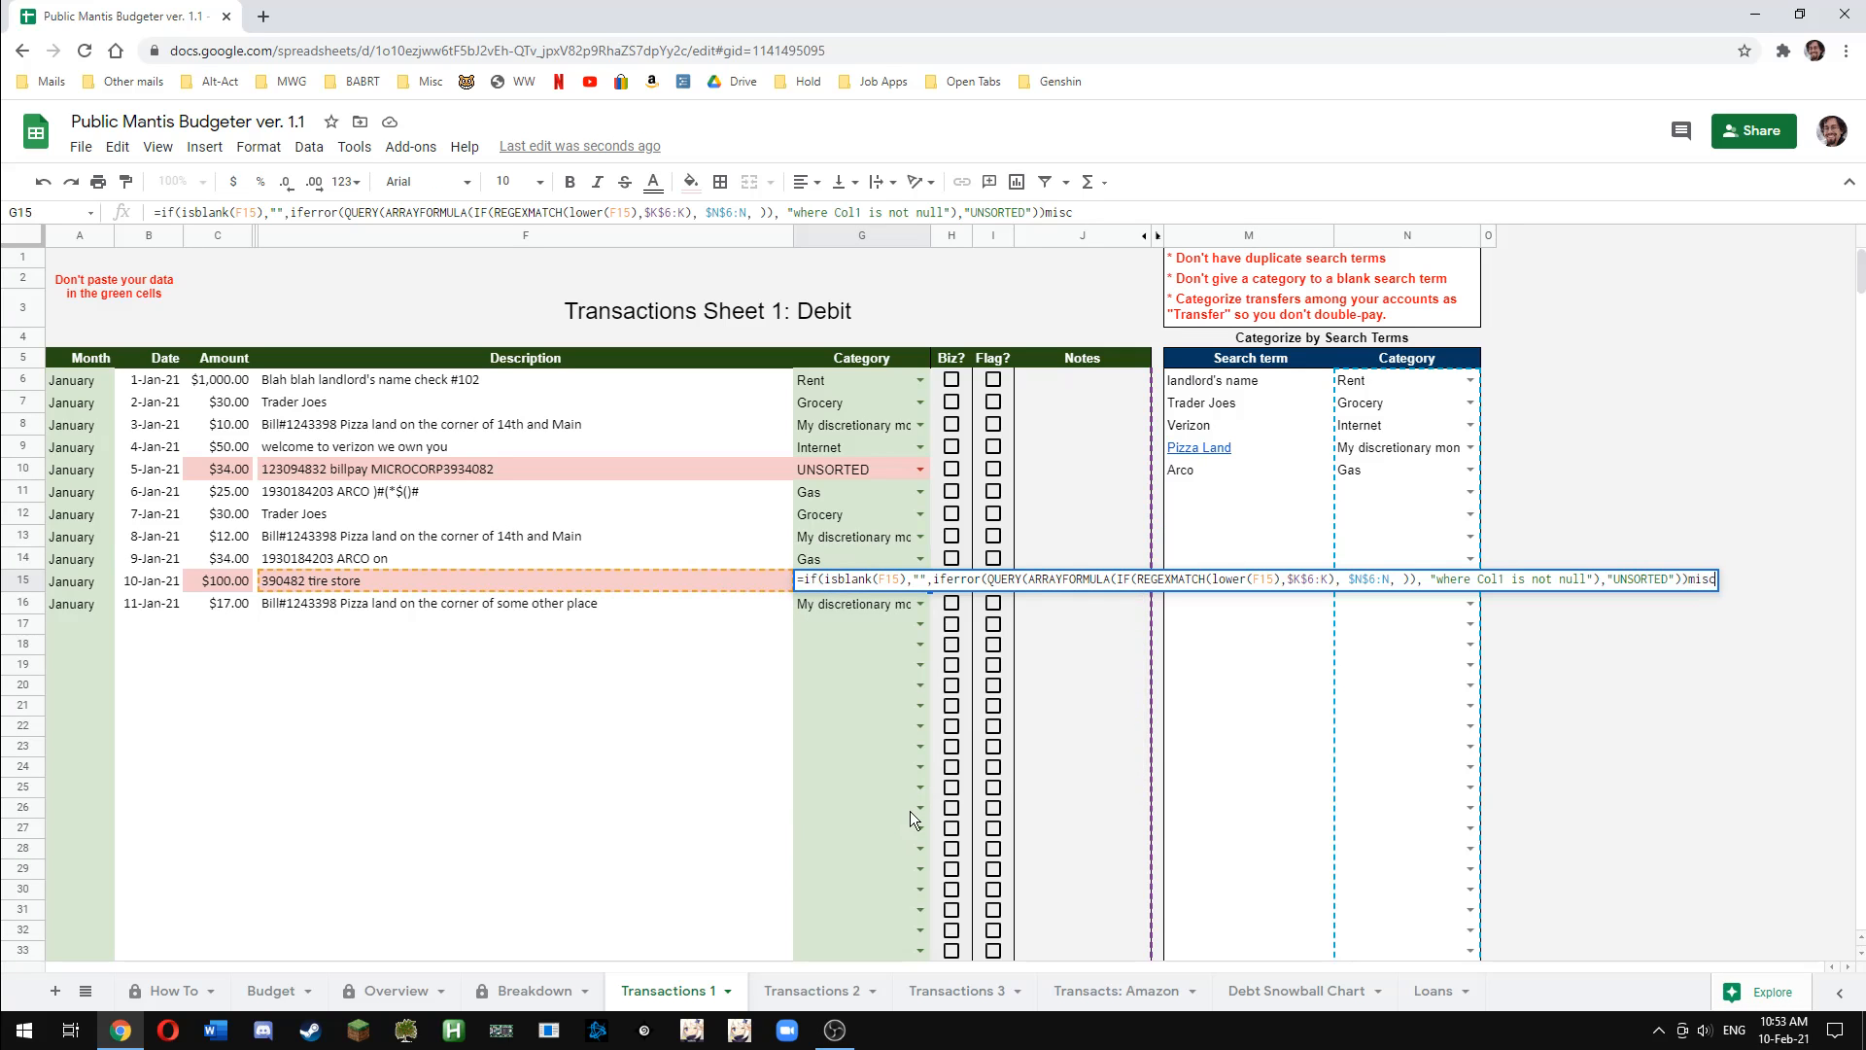
key(Escape)
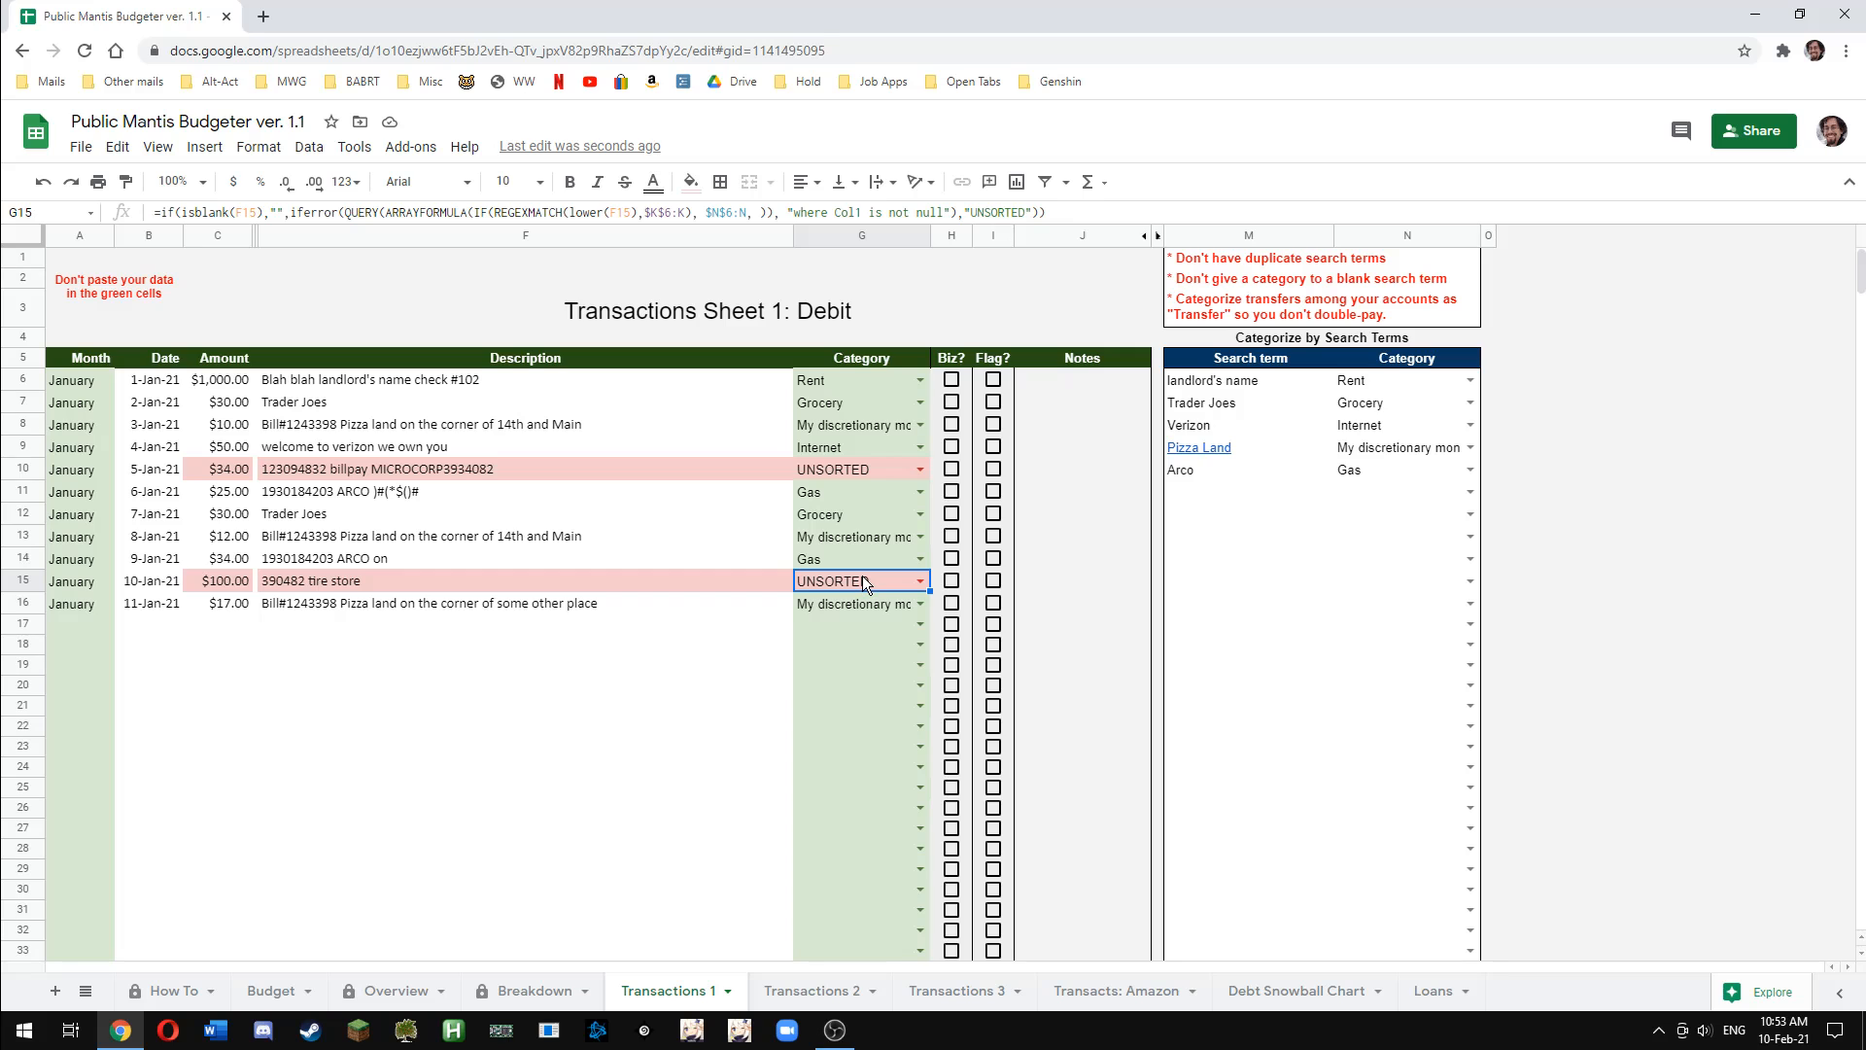
click(861, 580)
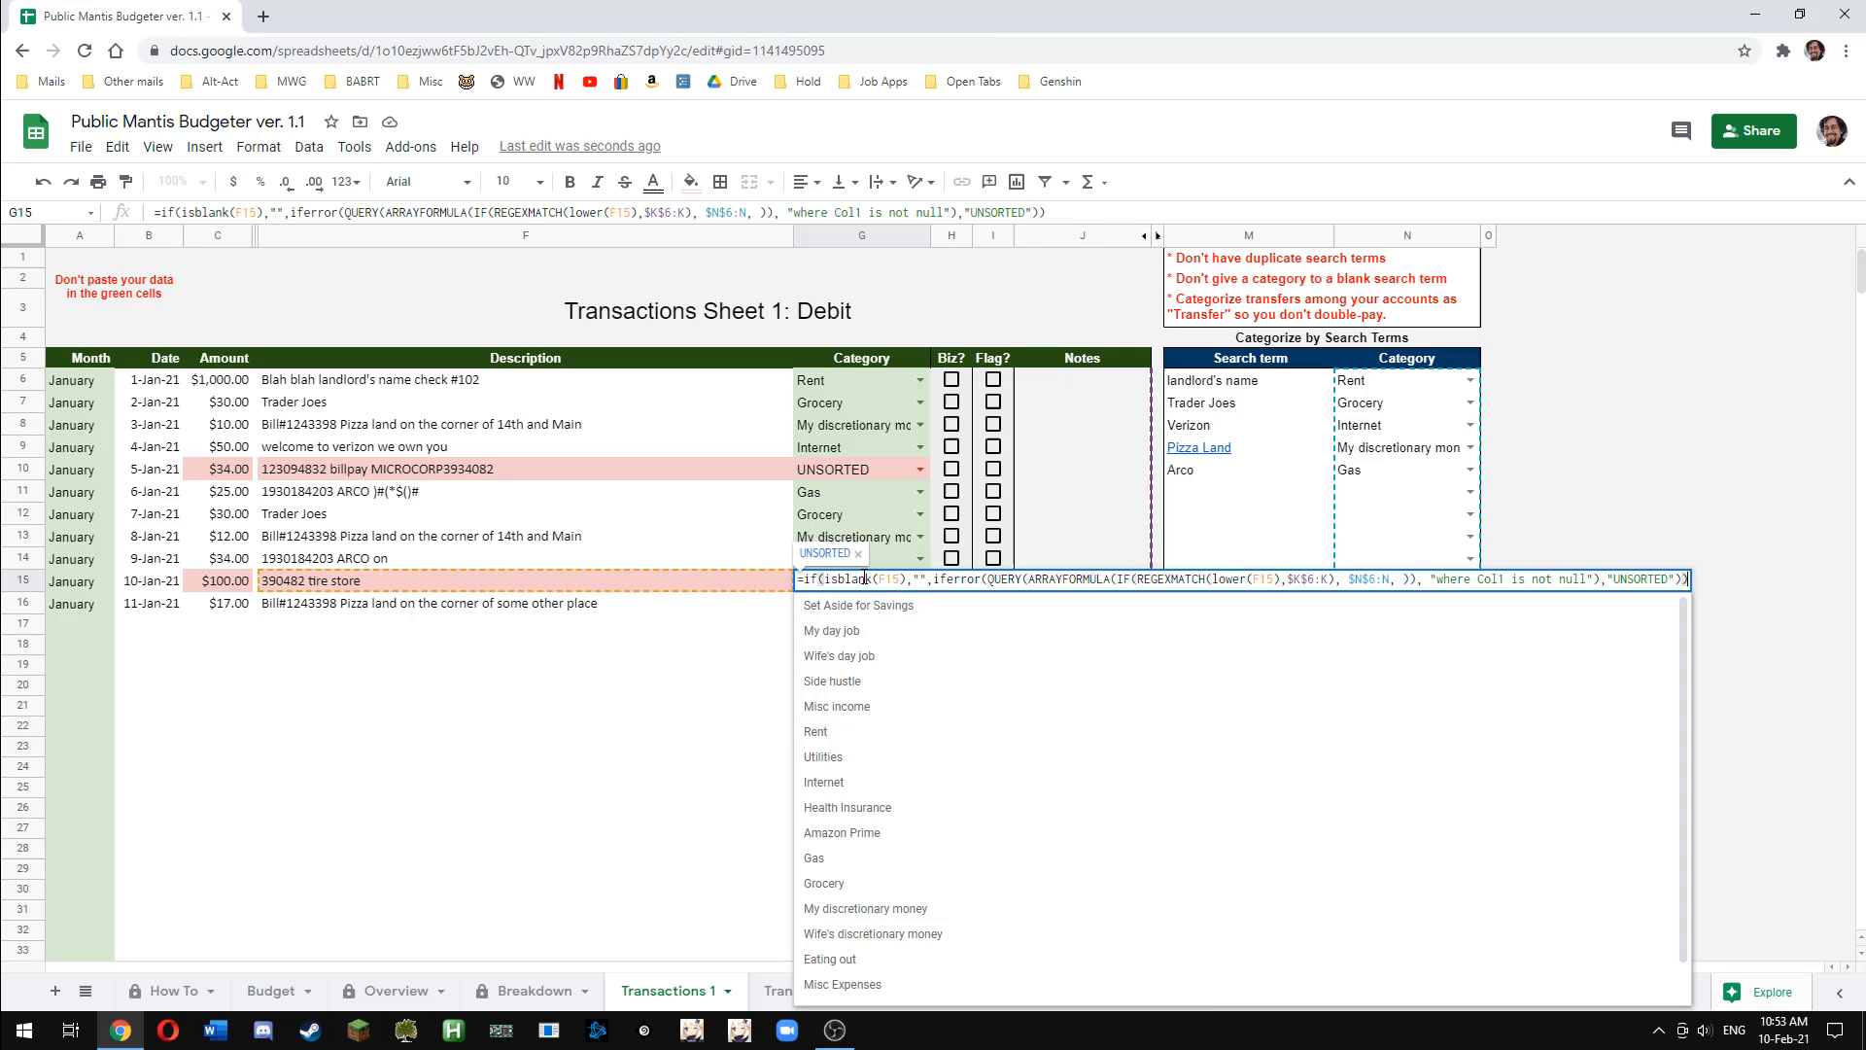
click(906, 661)
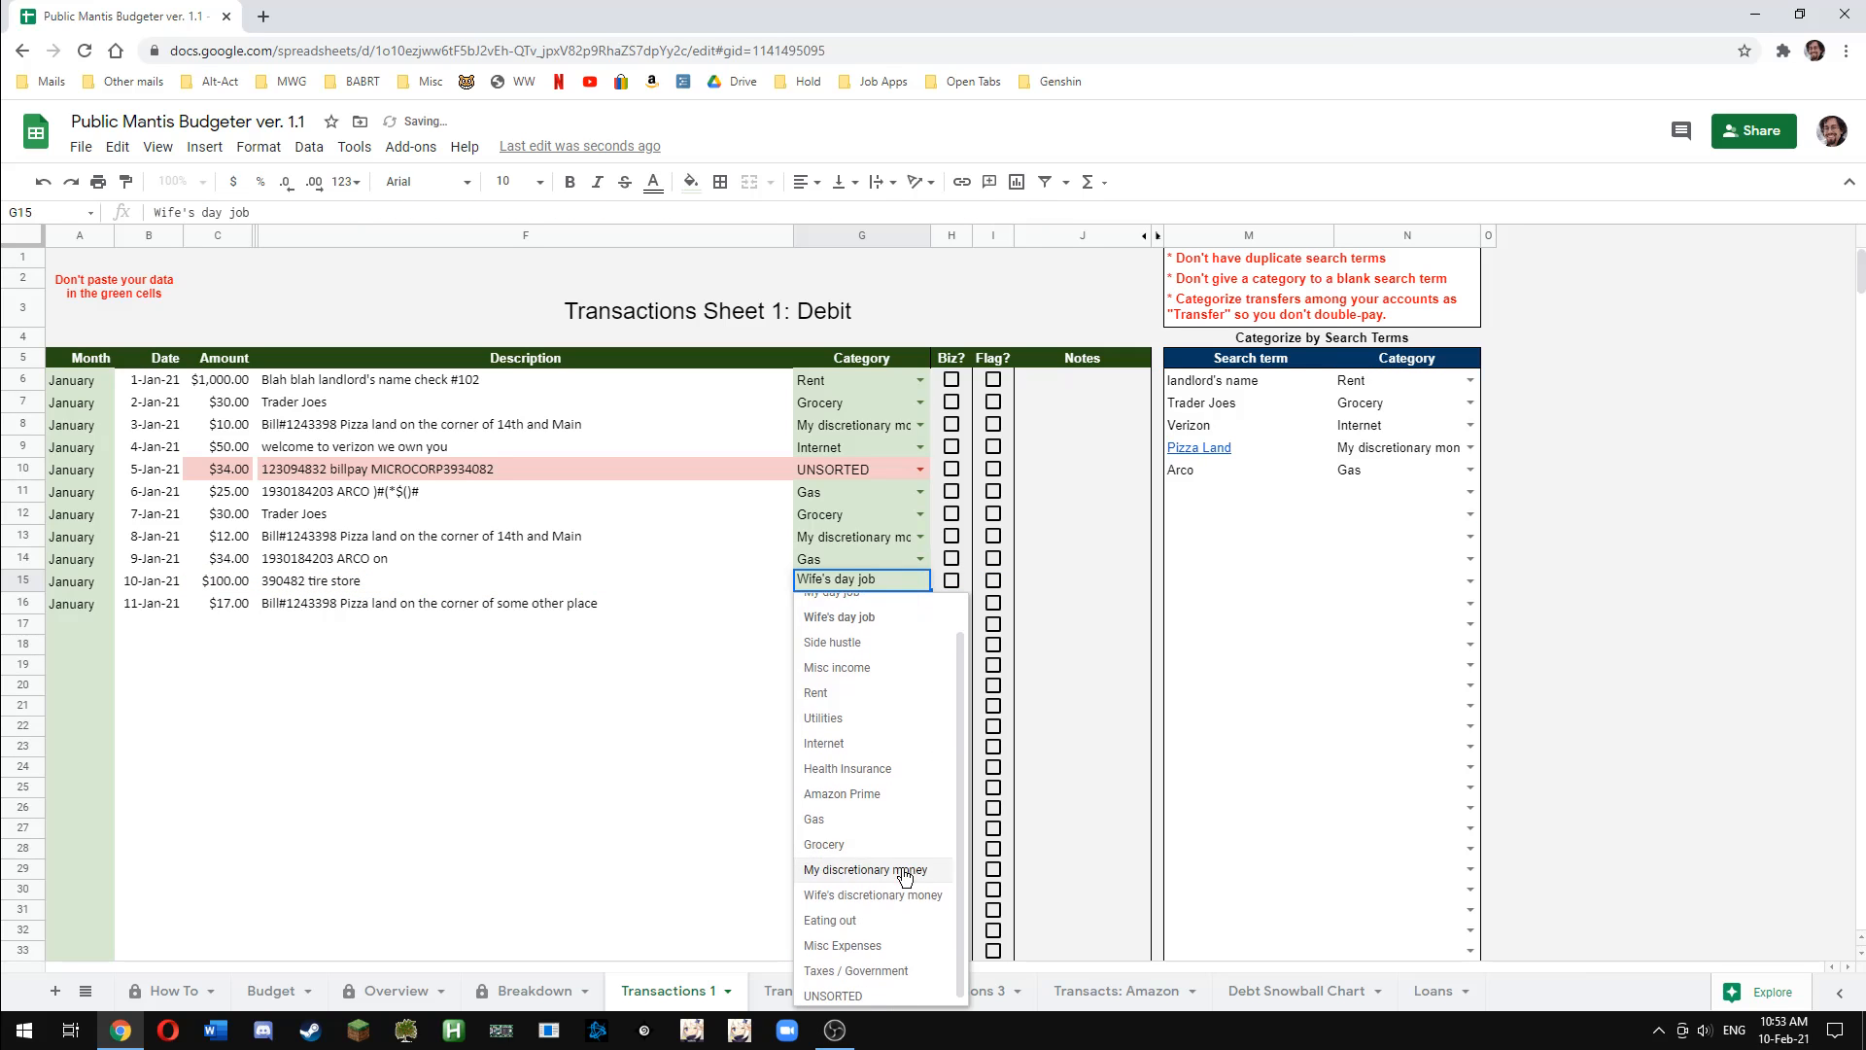
click(875, 939)
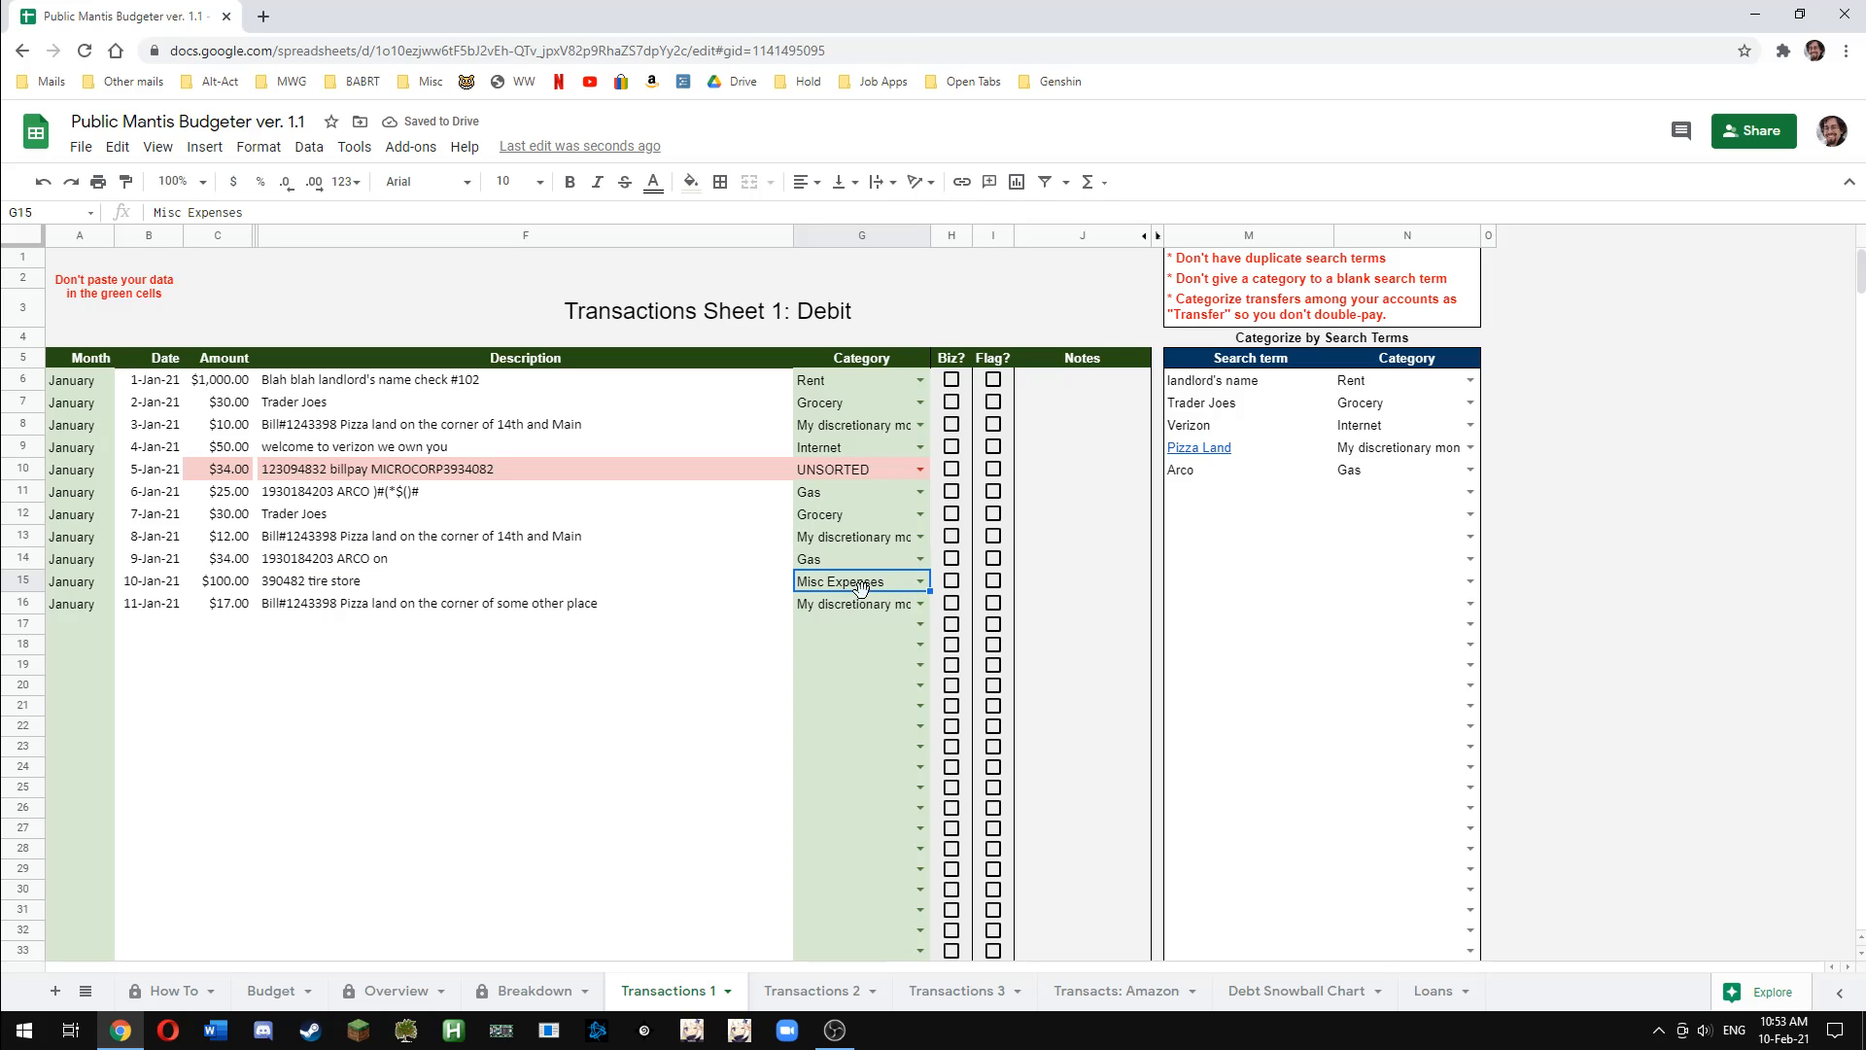
click(919, 581)
click(764, 582)
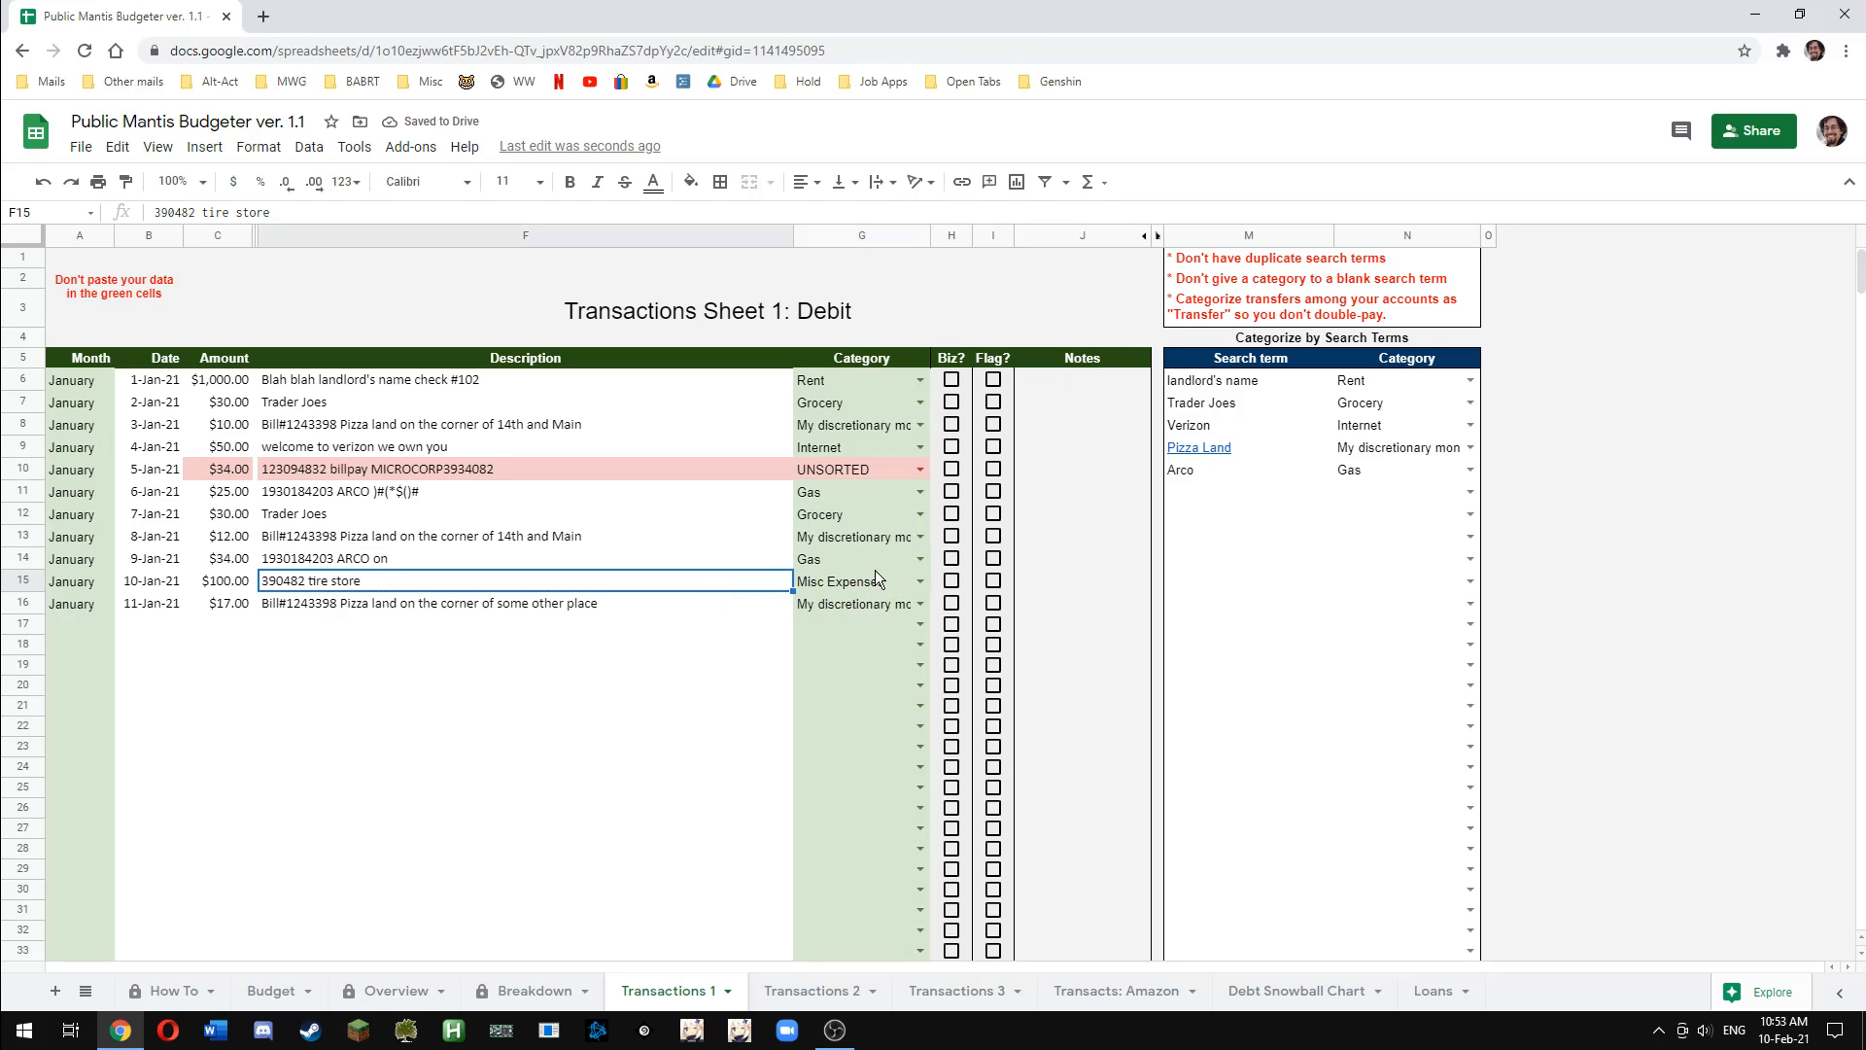
click(879, 581)
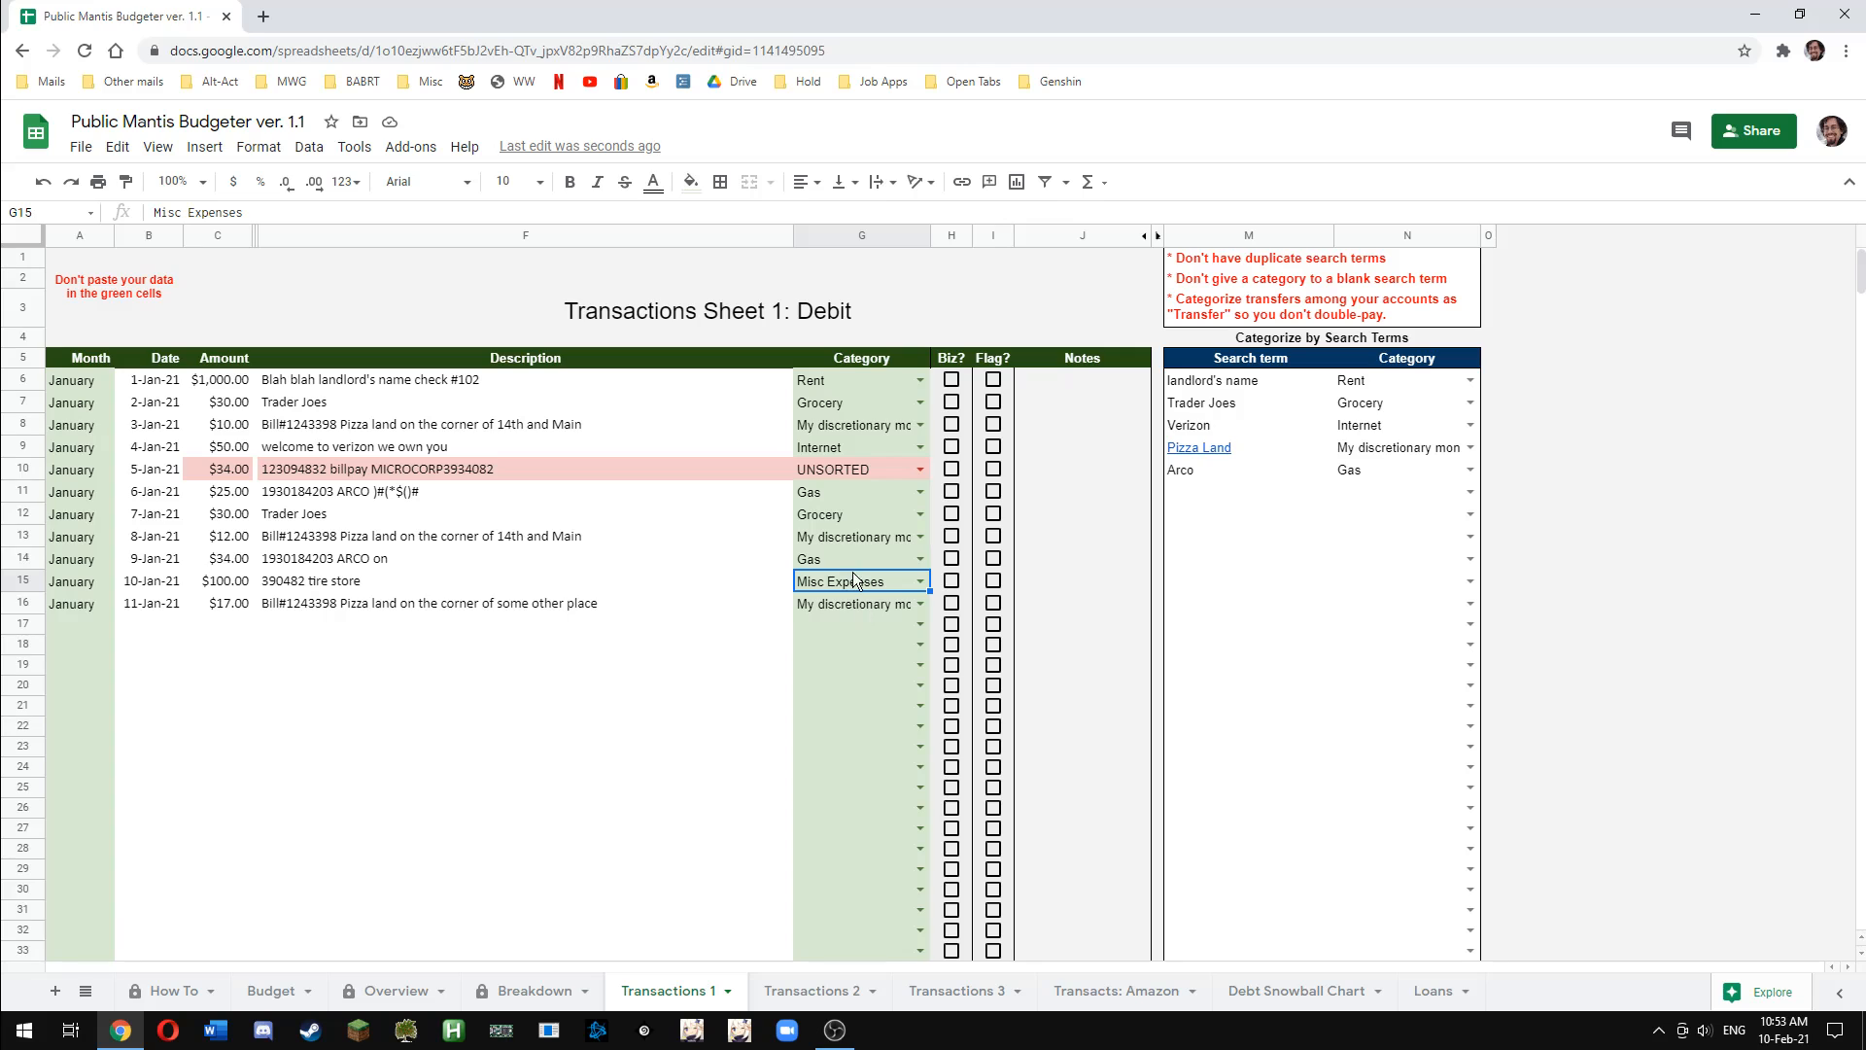
Restore the automatic category formula by filling it from G17 upward through G10
click(859, 630)
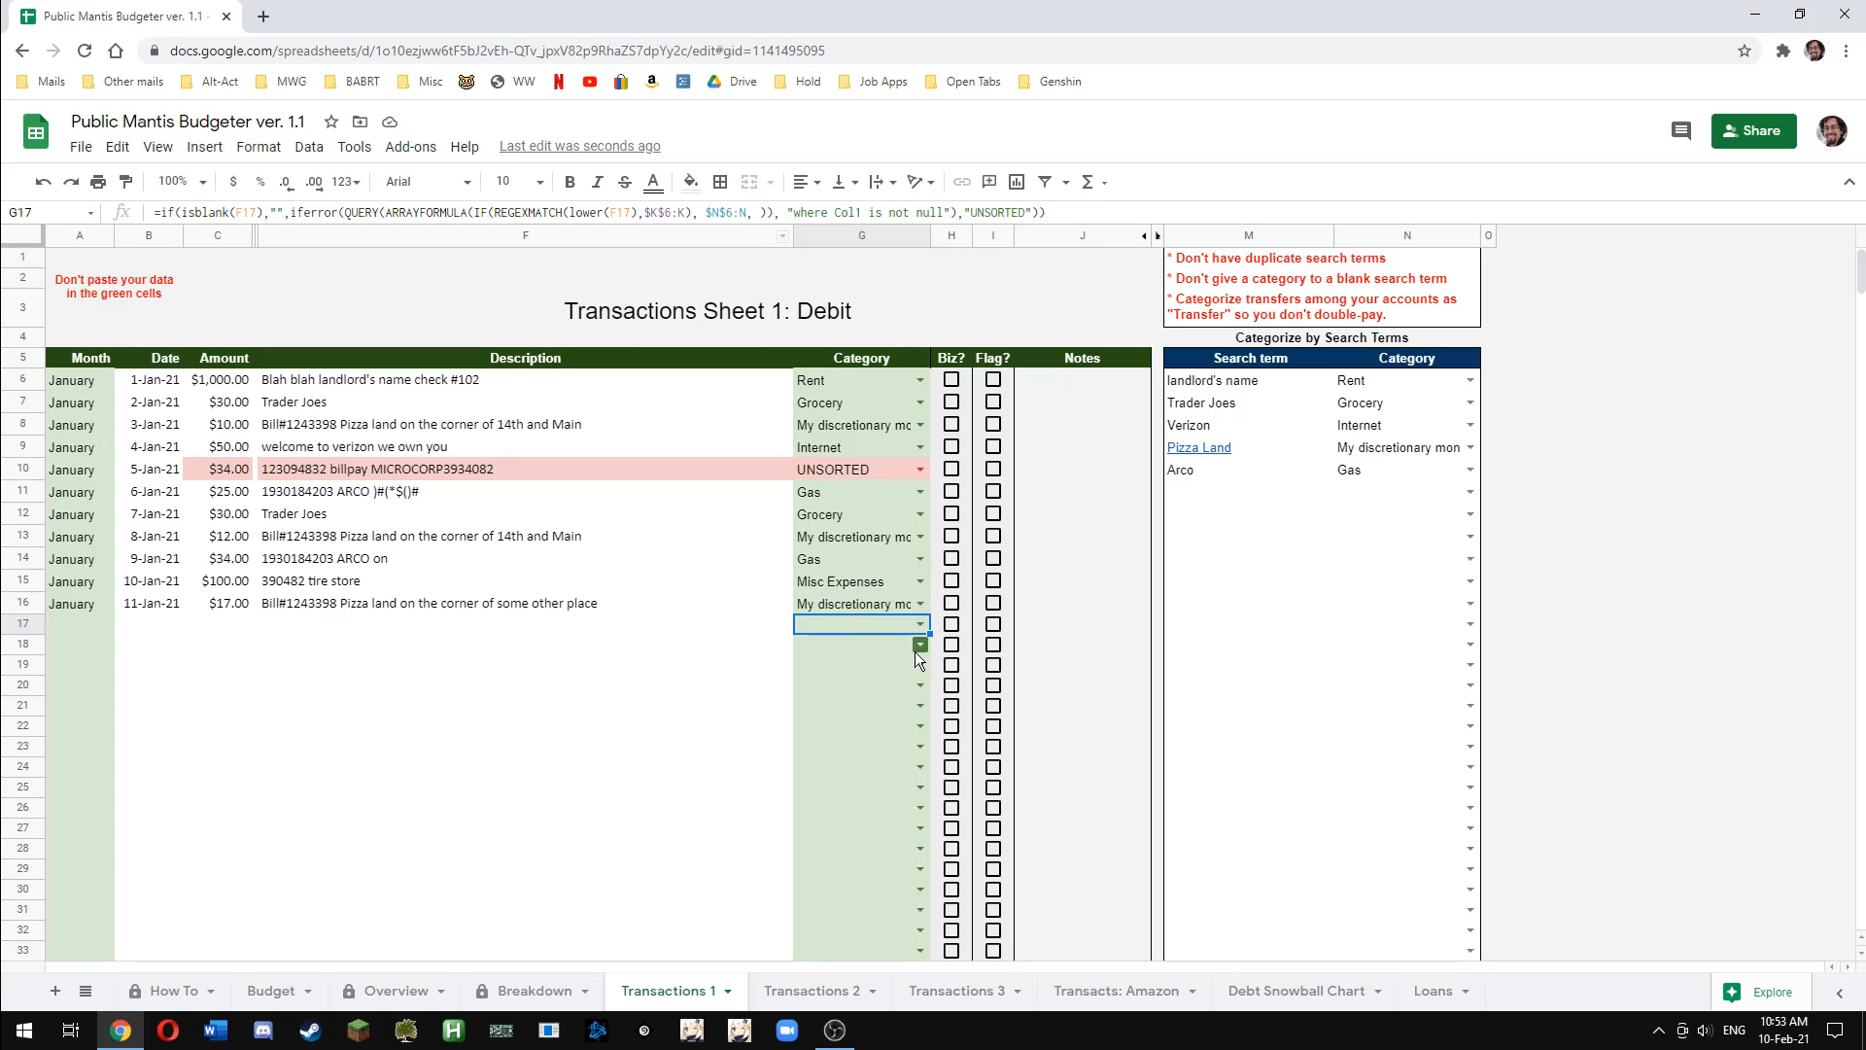
drag(929, 632, 923, 463)
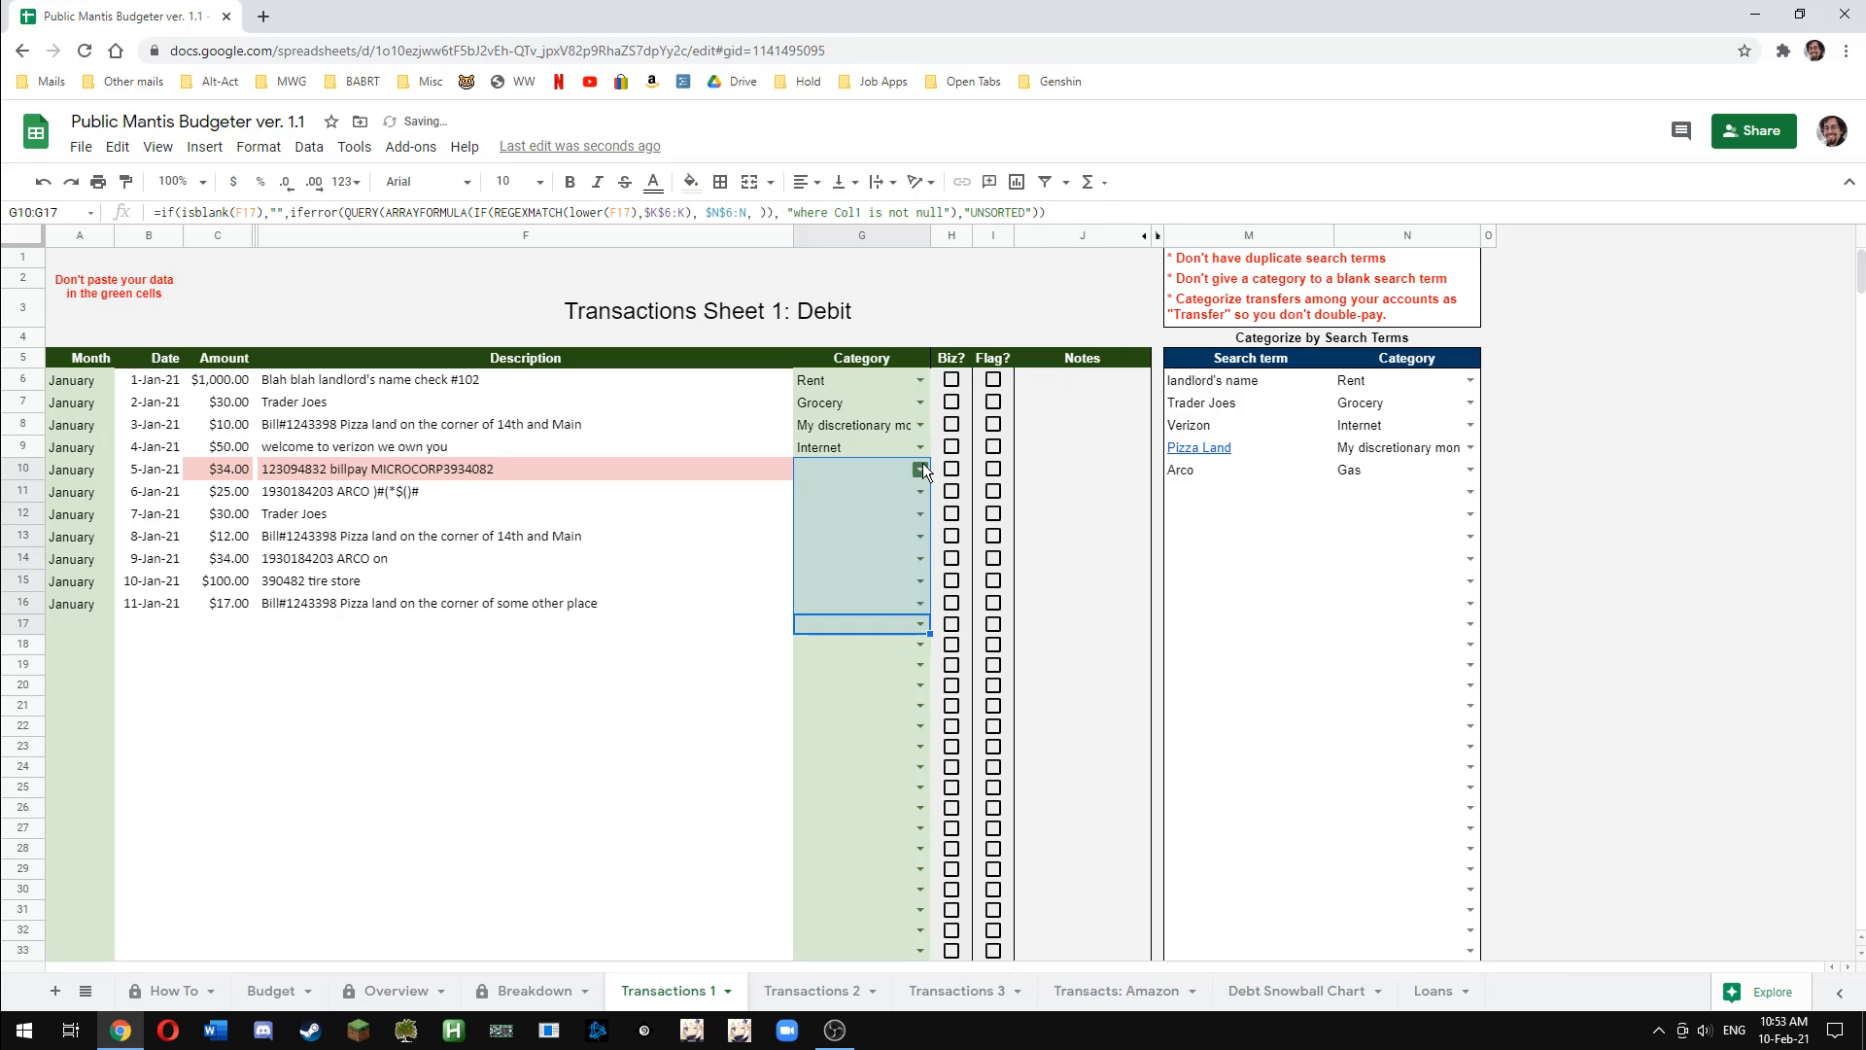
click(859, 708)
Categorize both unsorted transactions, the tire store and the MICROCORP billpay, as Misc Expenses
click(919, 583)
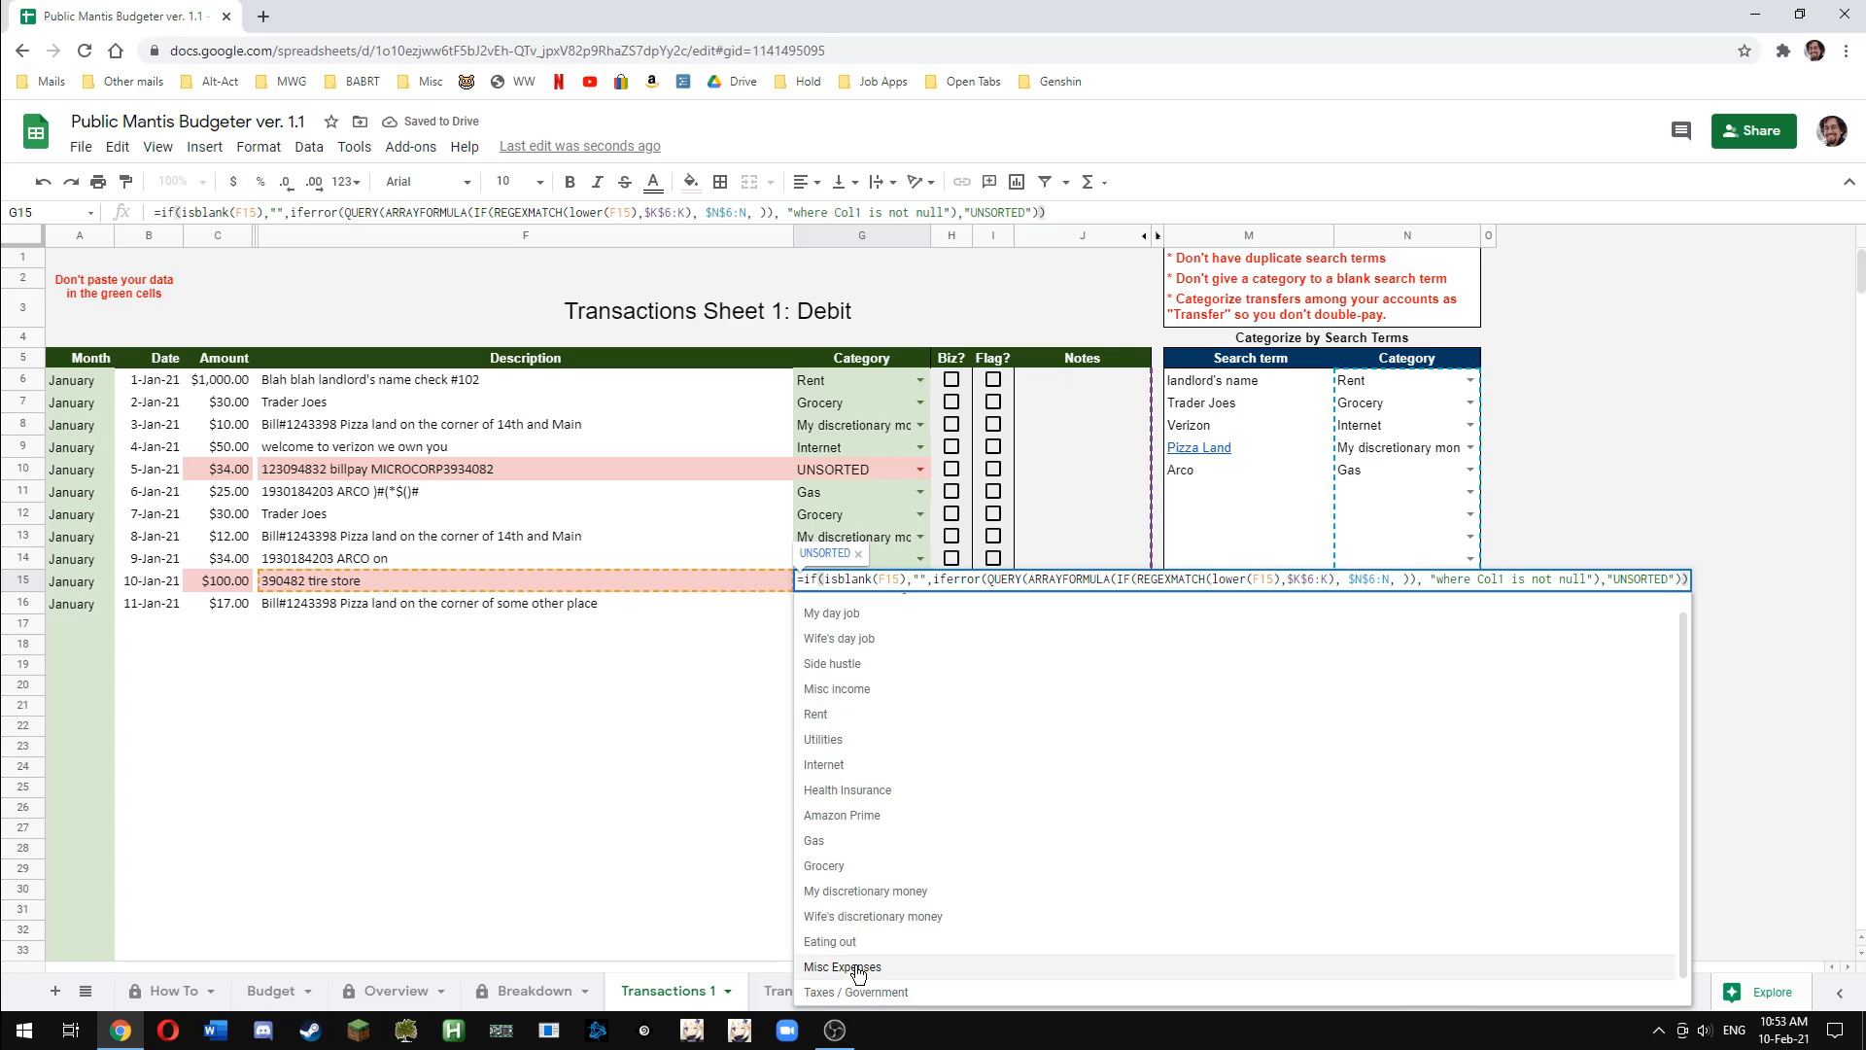
click(856, 974)
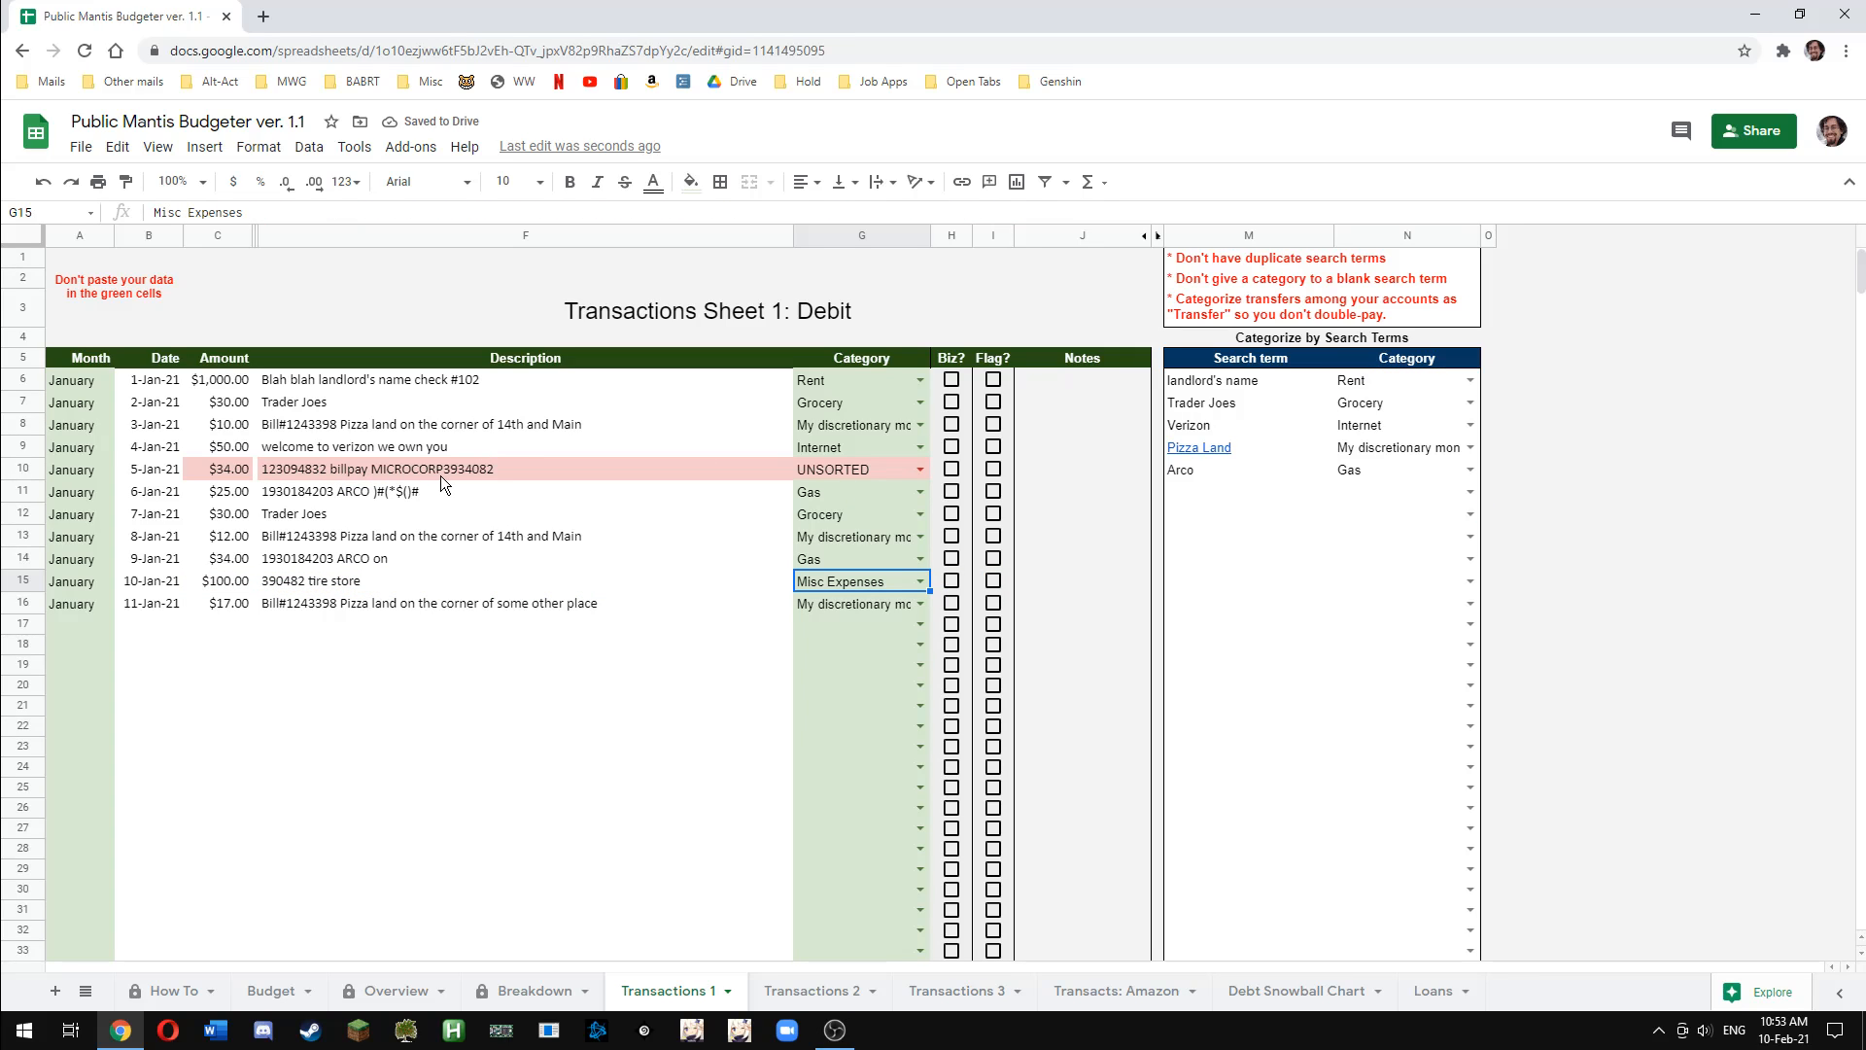
double_click(920, 464)
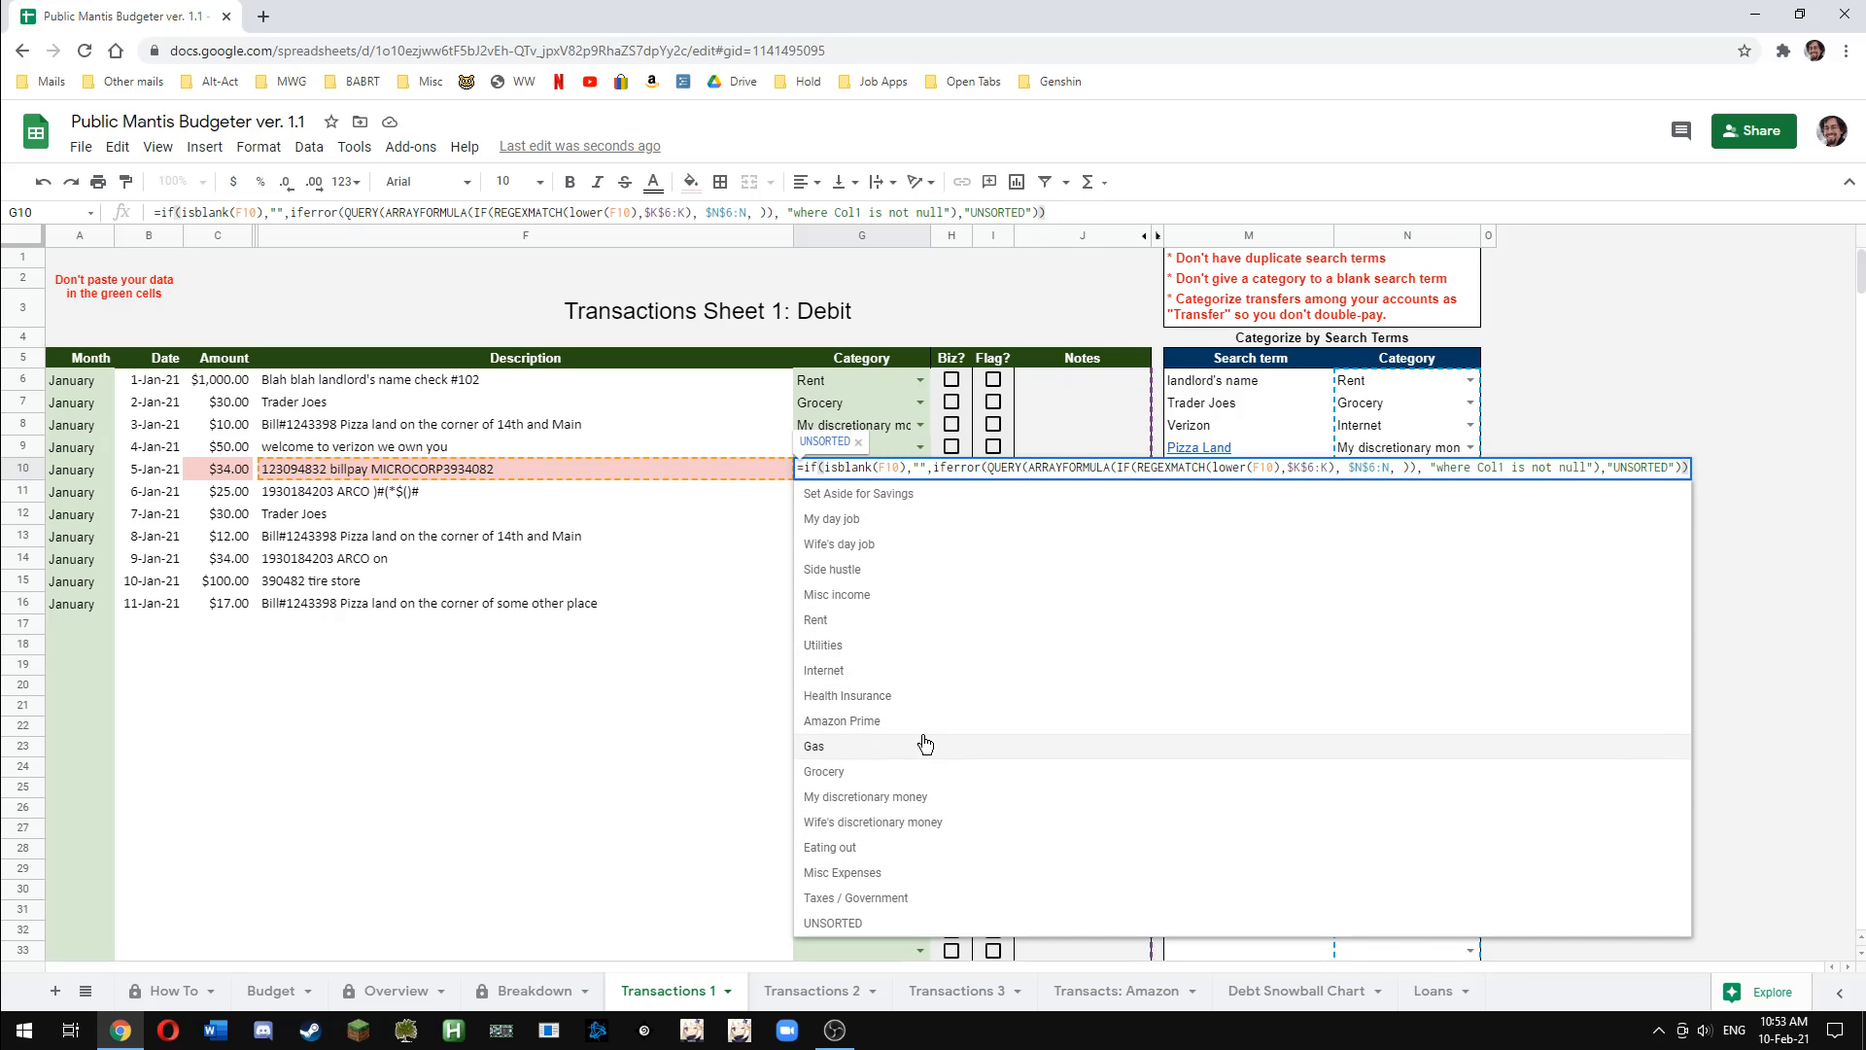
click(915, 875)
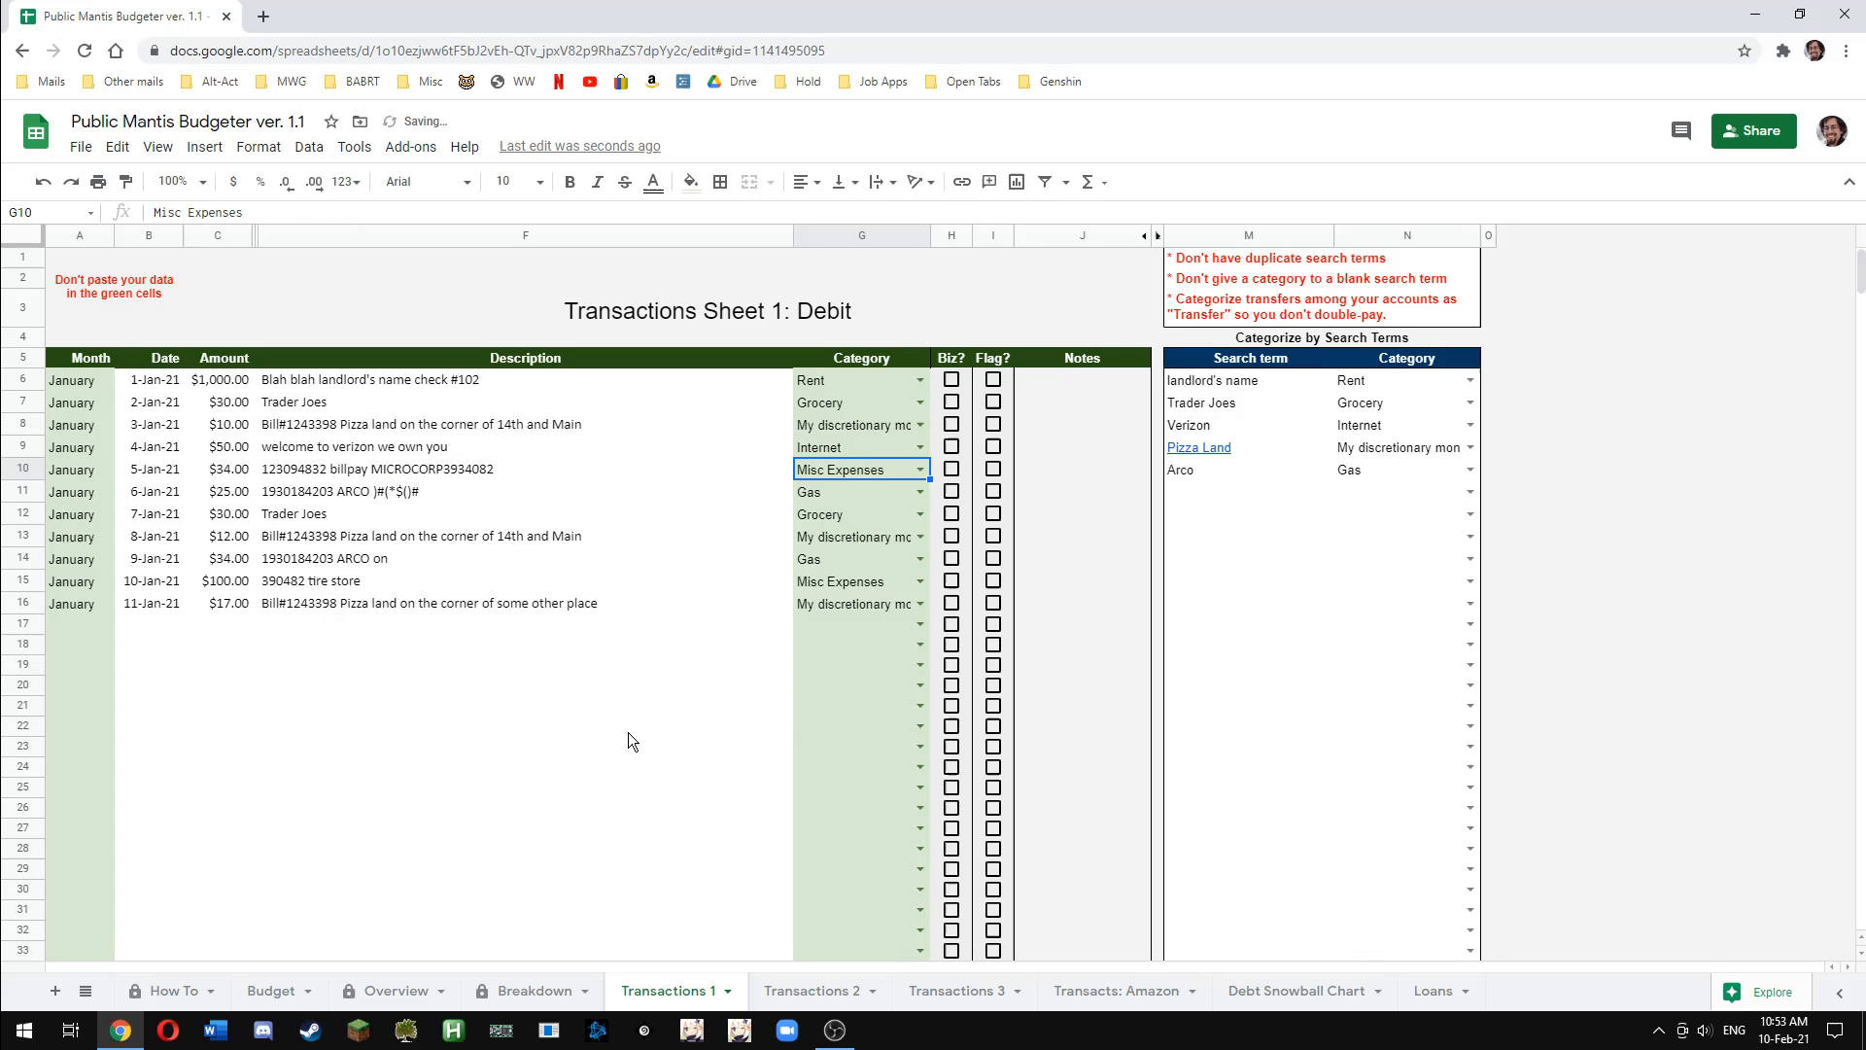
click(717, 725)
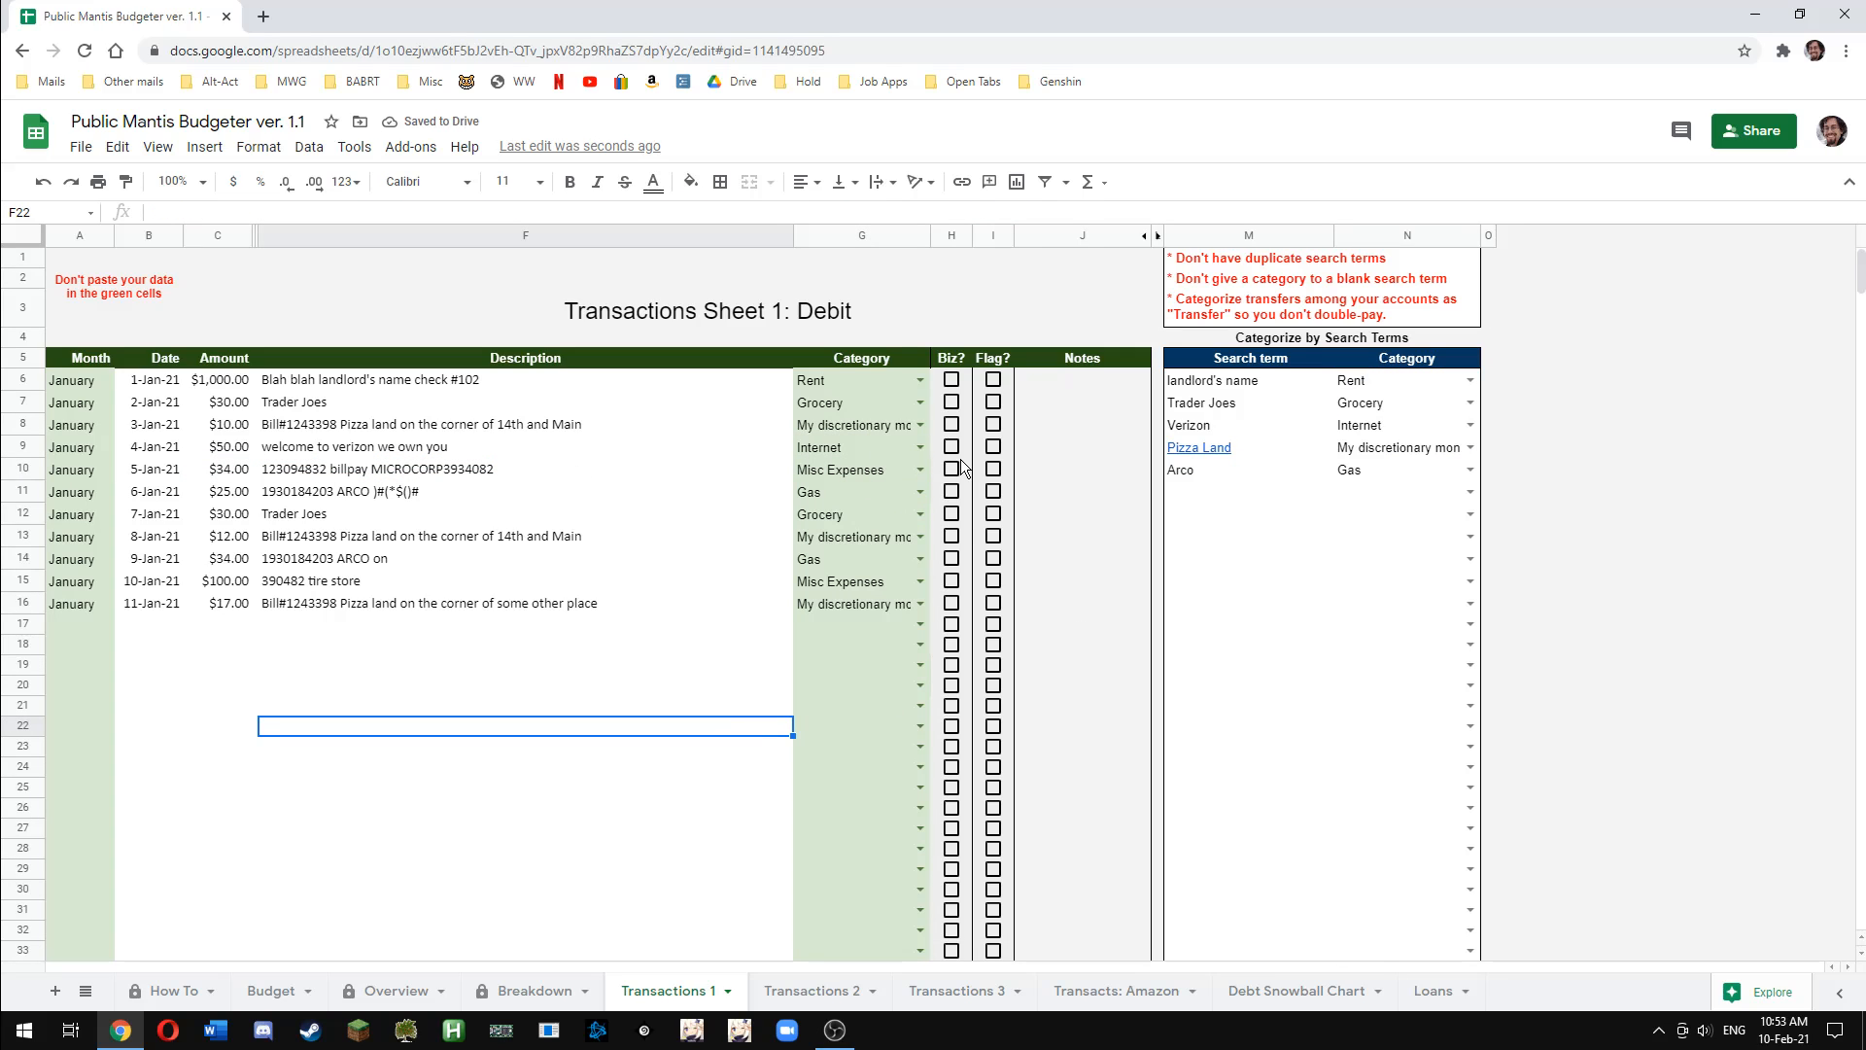
Set the MICROCORP billpay transaction's category to UNSORTED and flag the transaction
click(583, 468)
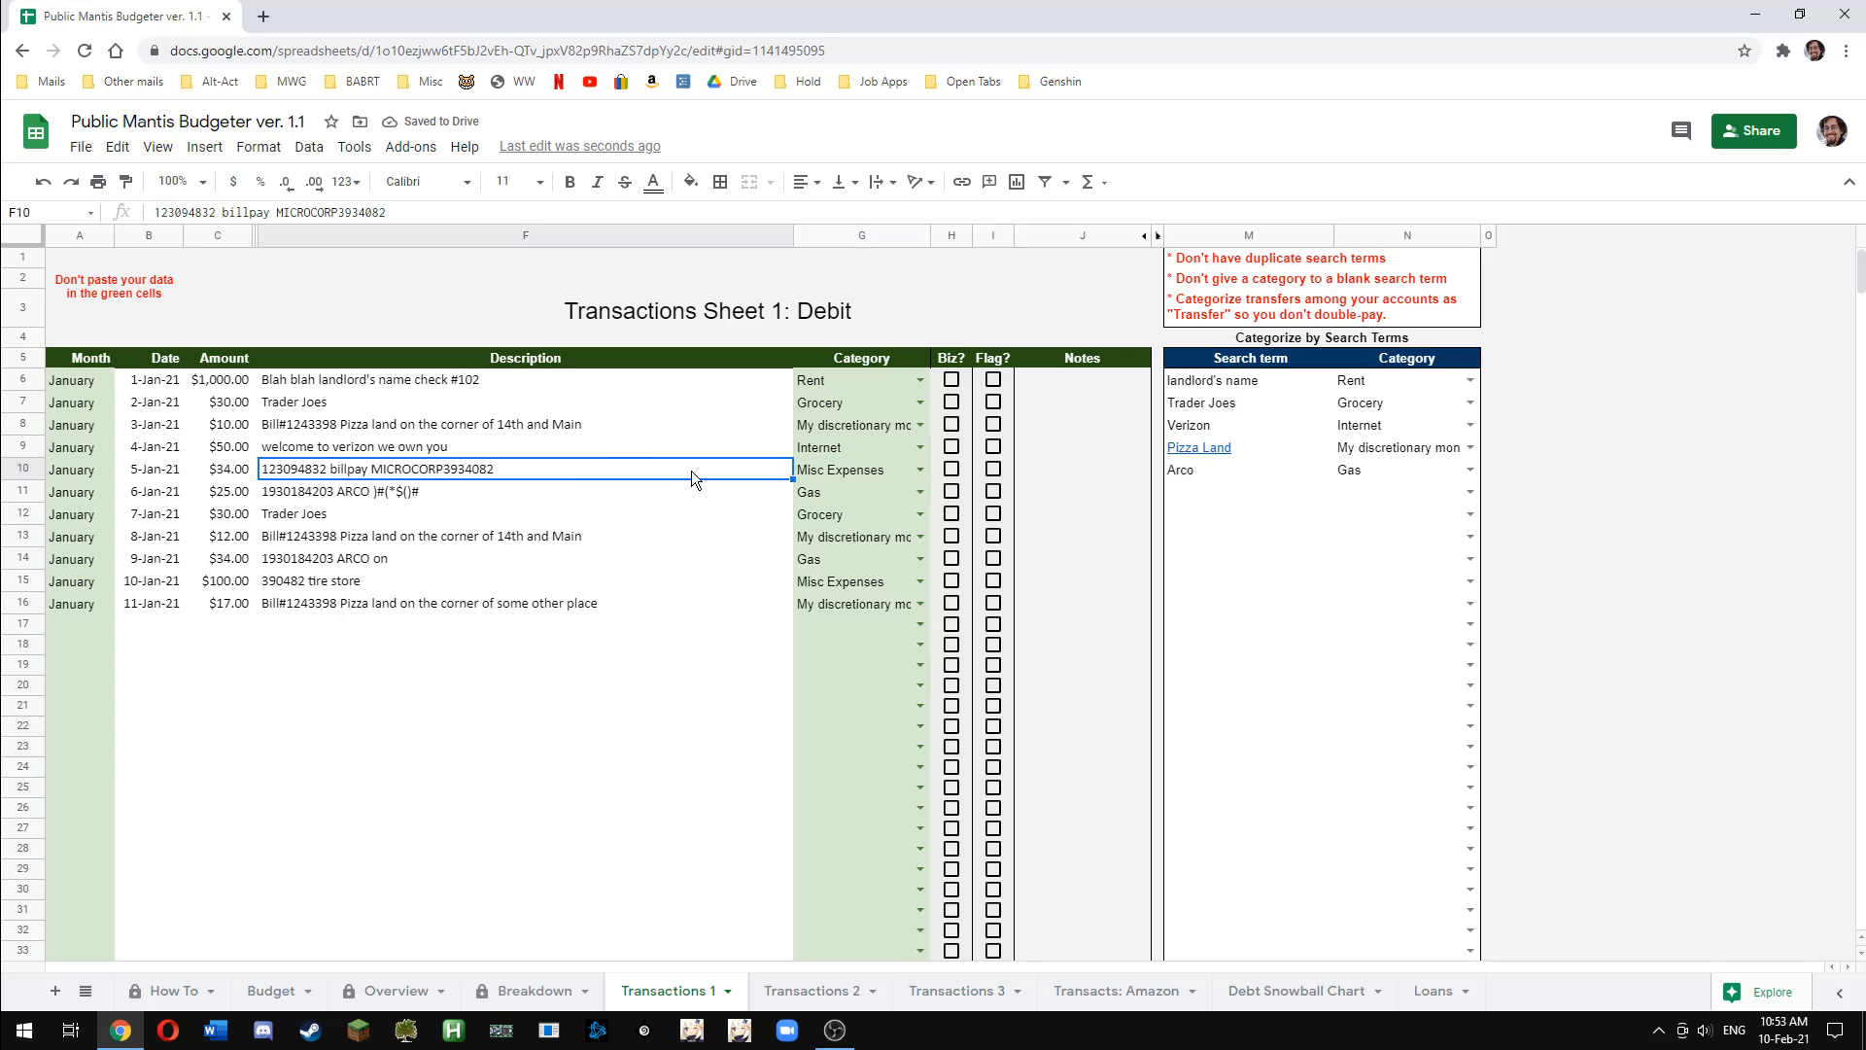
click(898, 470)
click(920, 469)
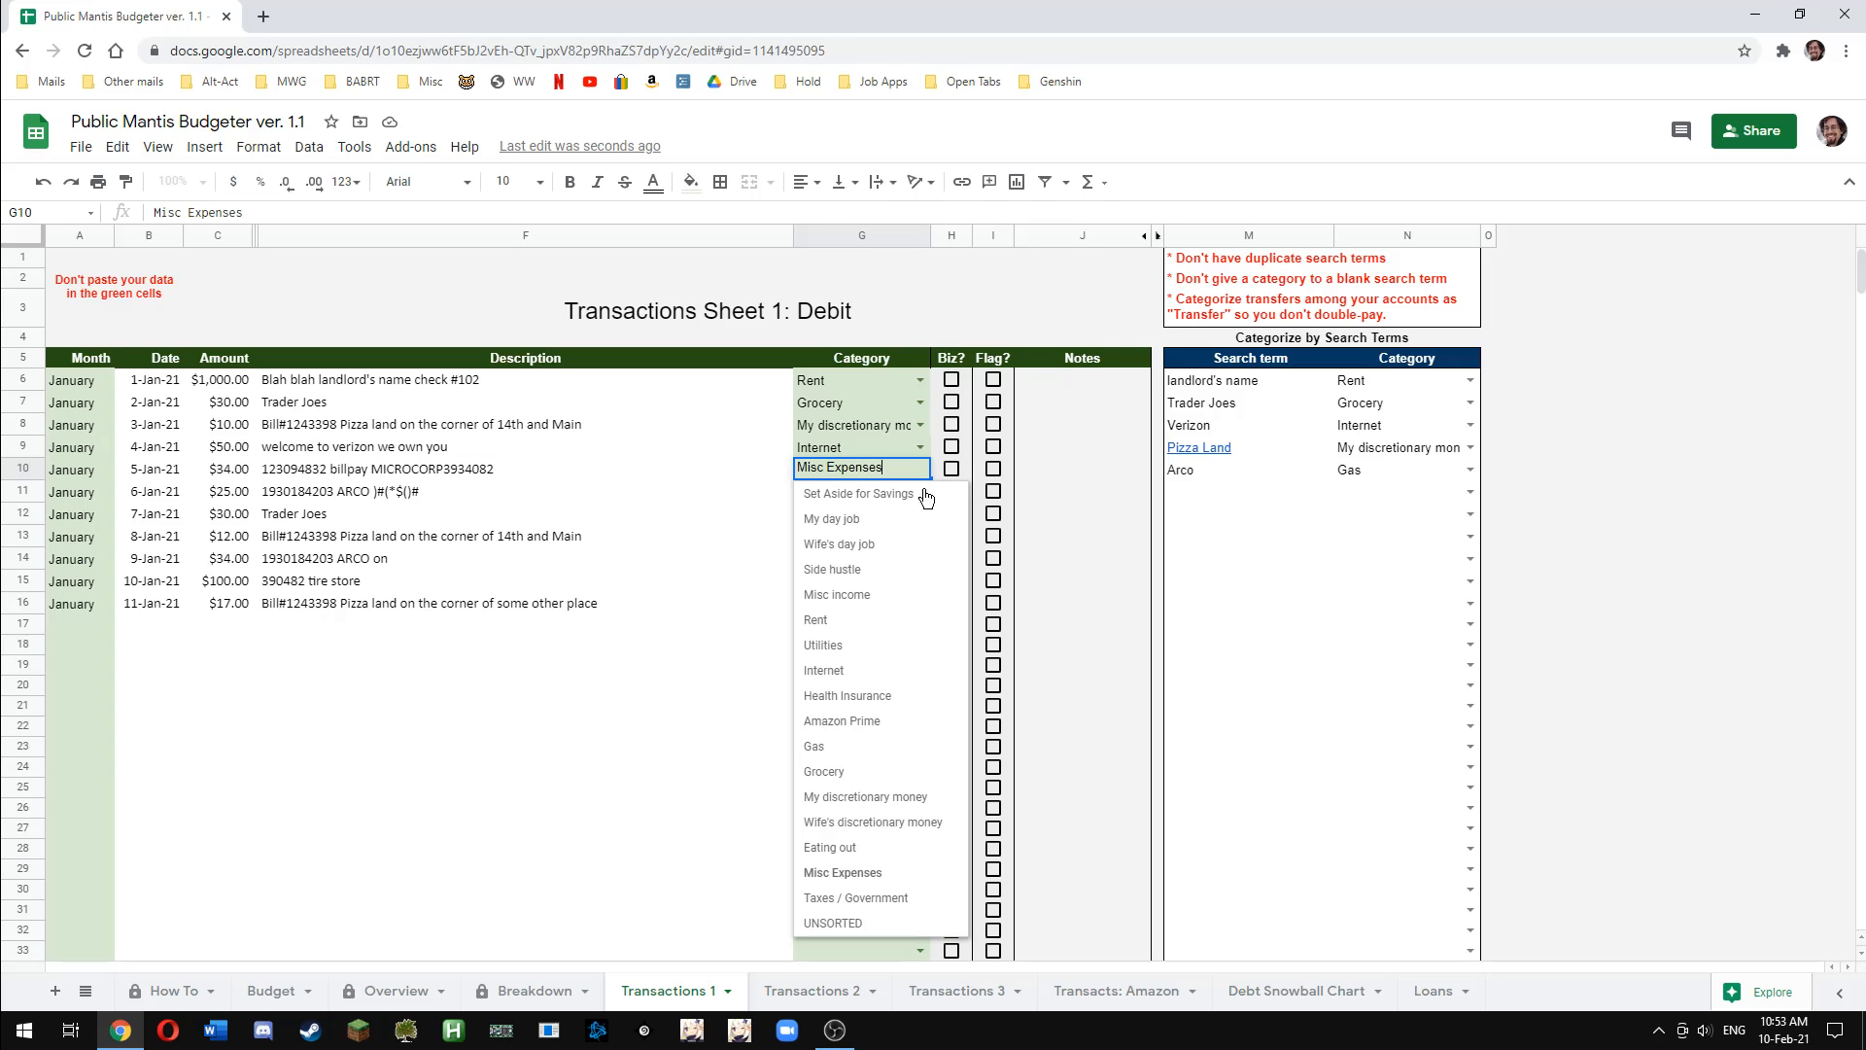
click(891, 926)
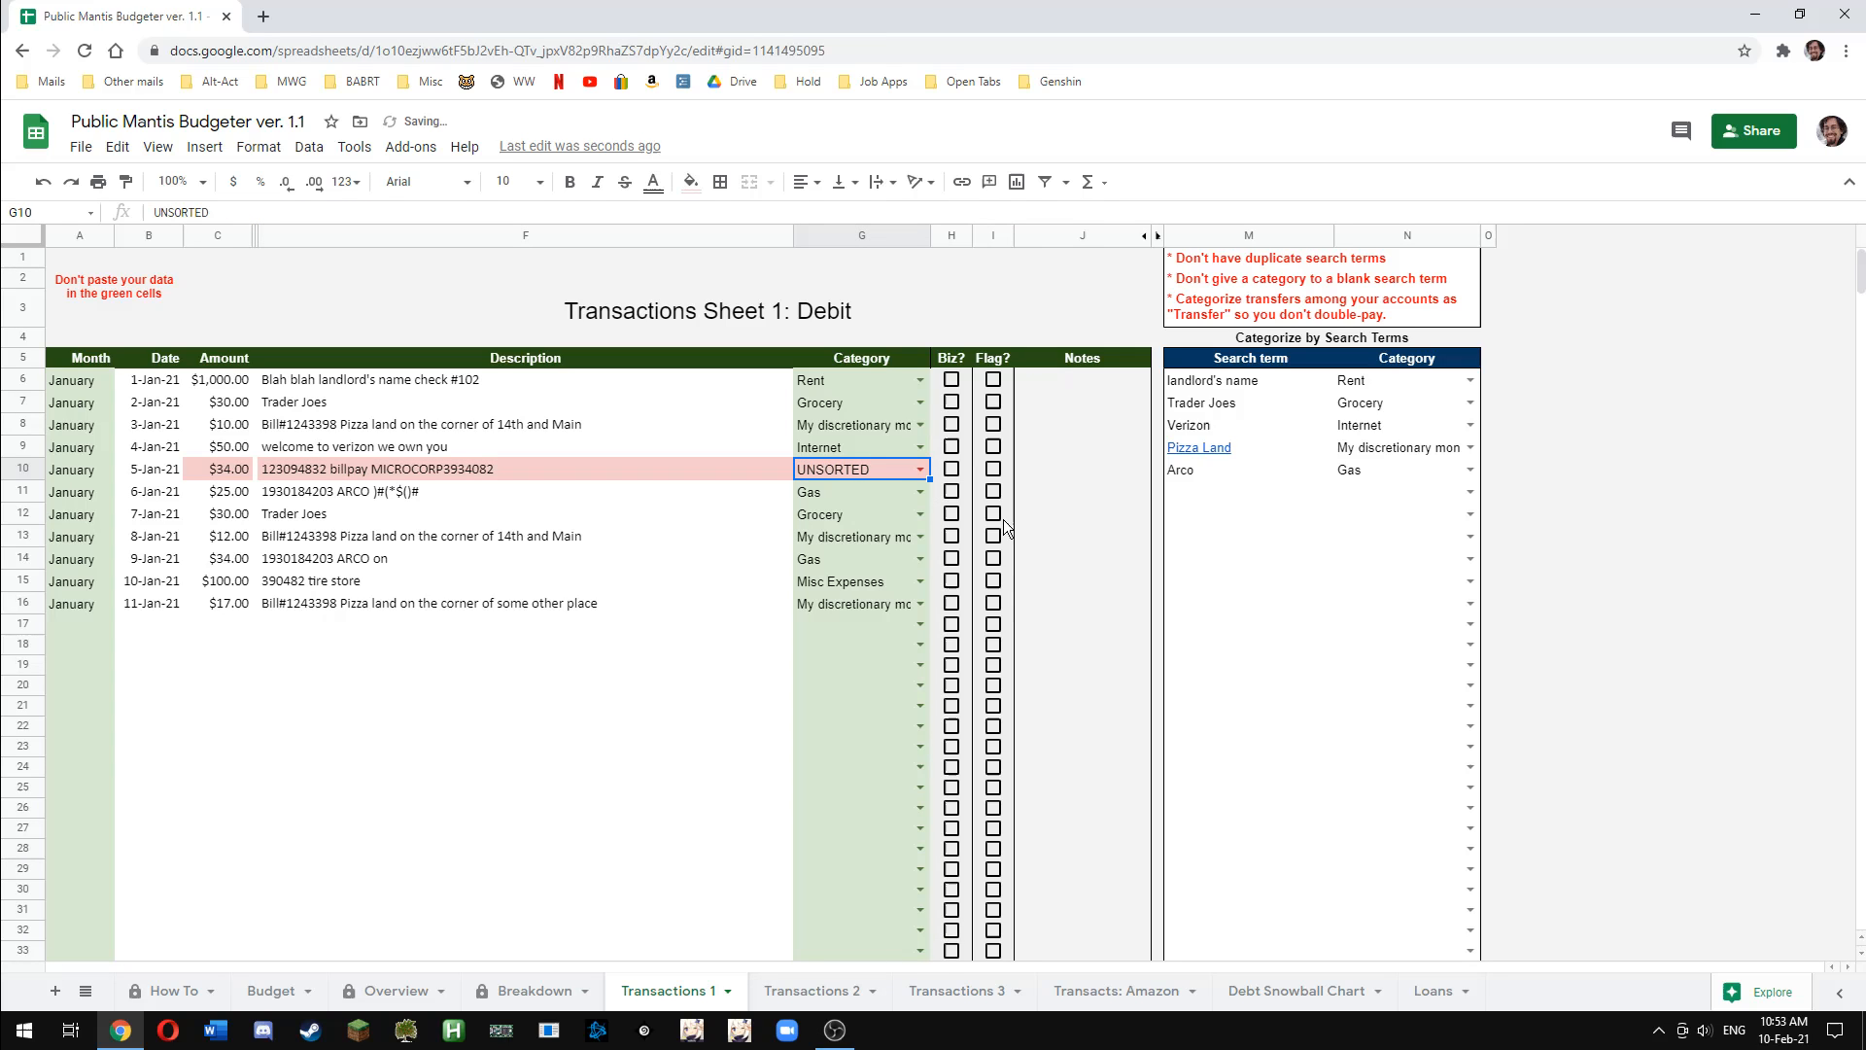
click(993, 469)
click(692, 733)
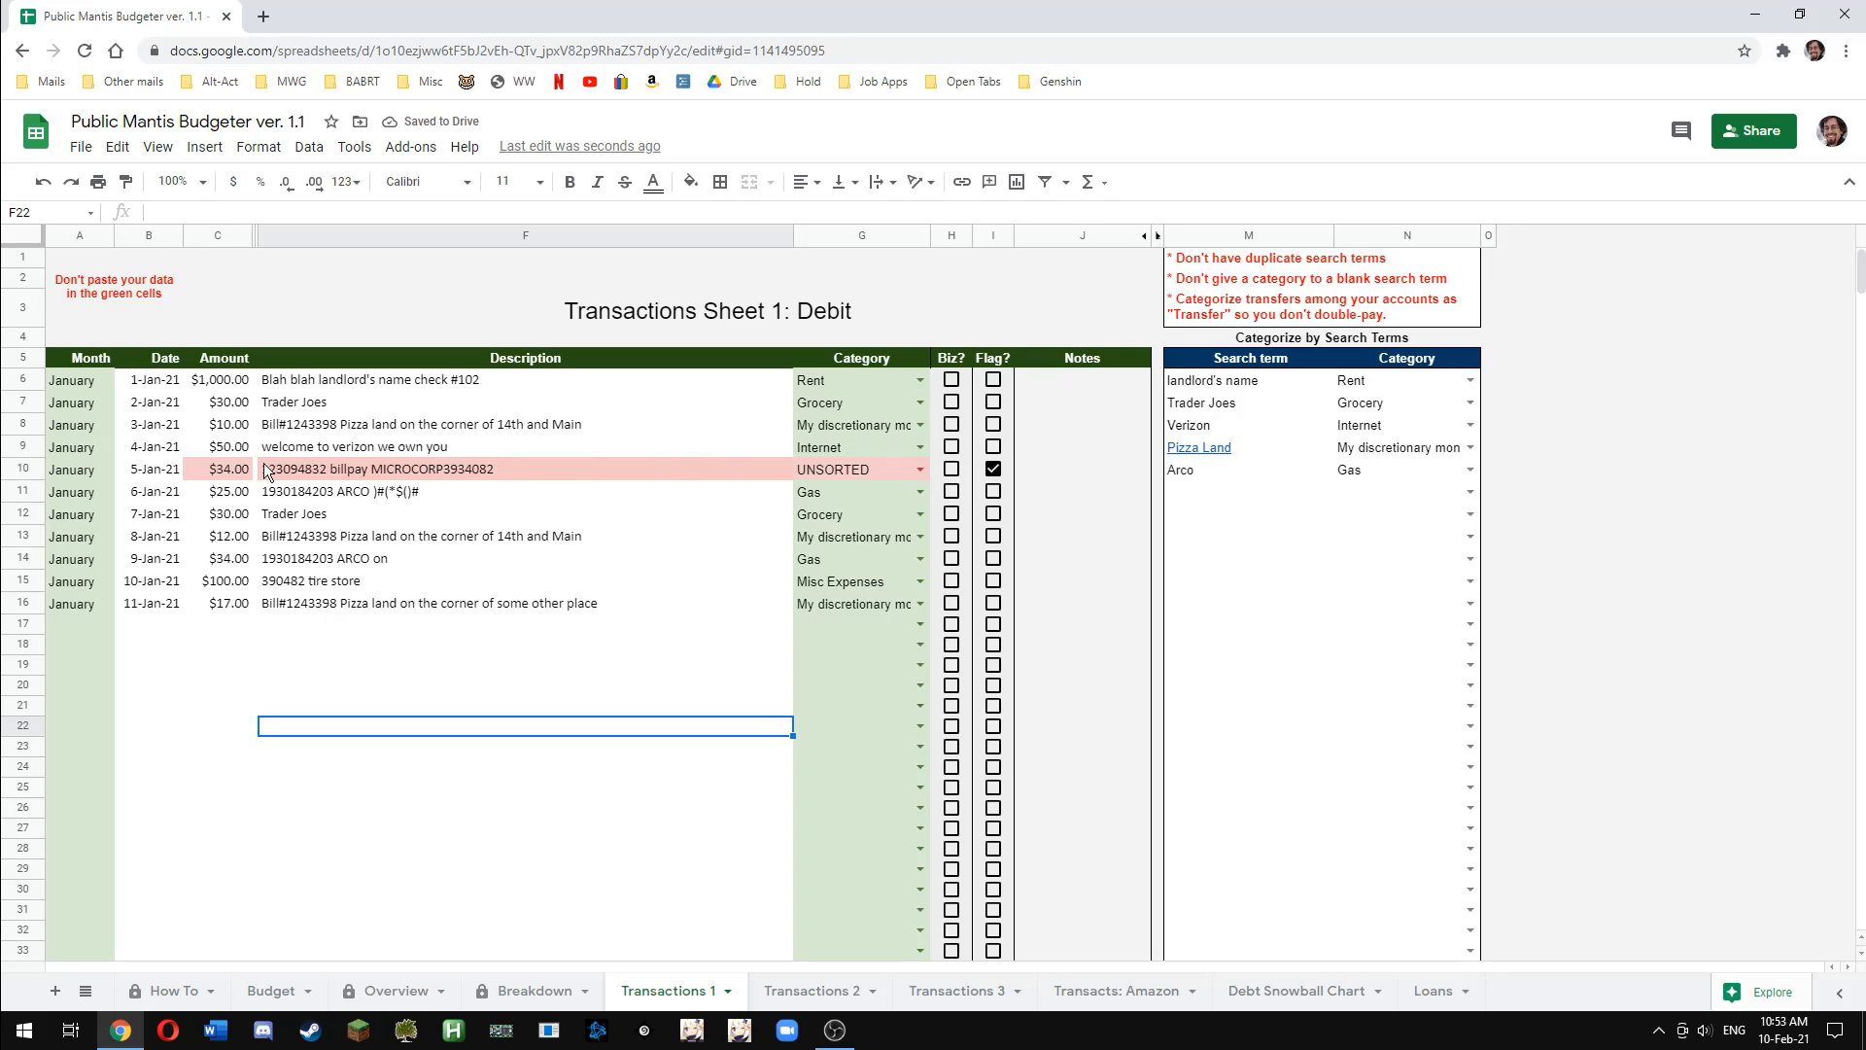
Change the flagged MICROCORP billpay transaction's category to Utilities
click(918, 470)
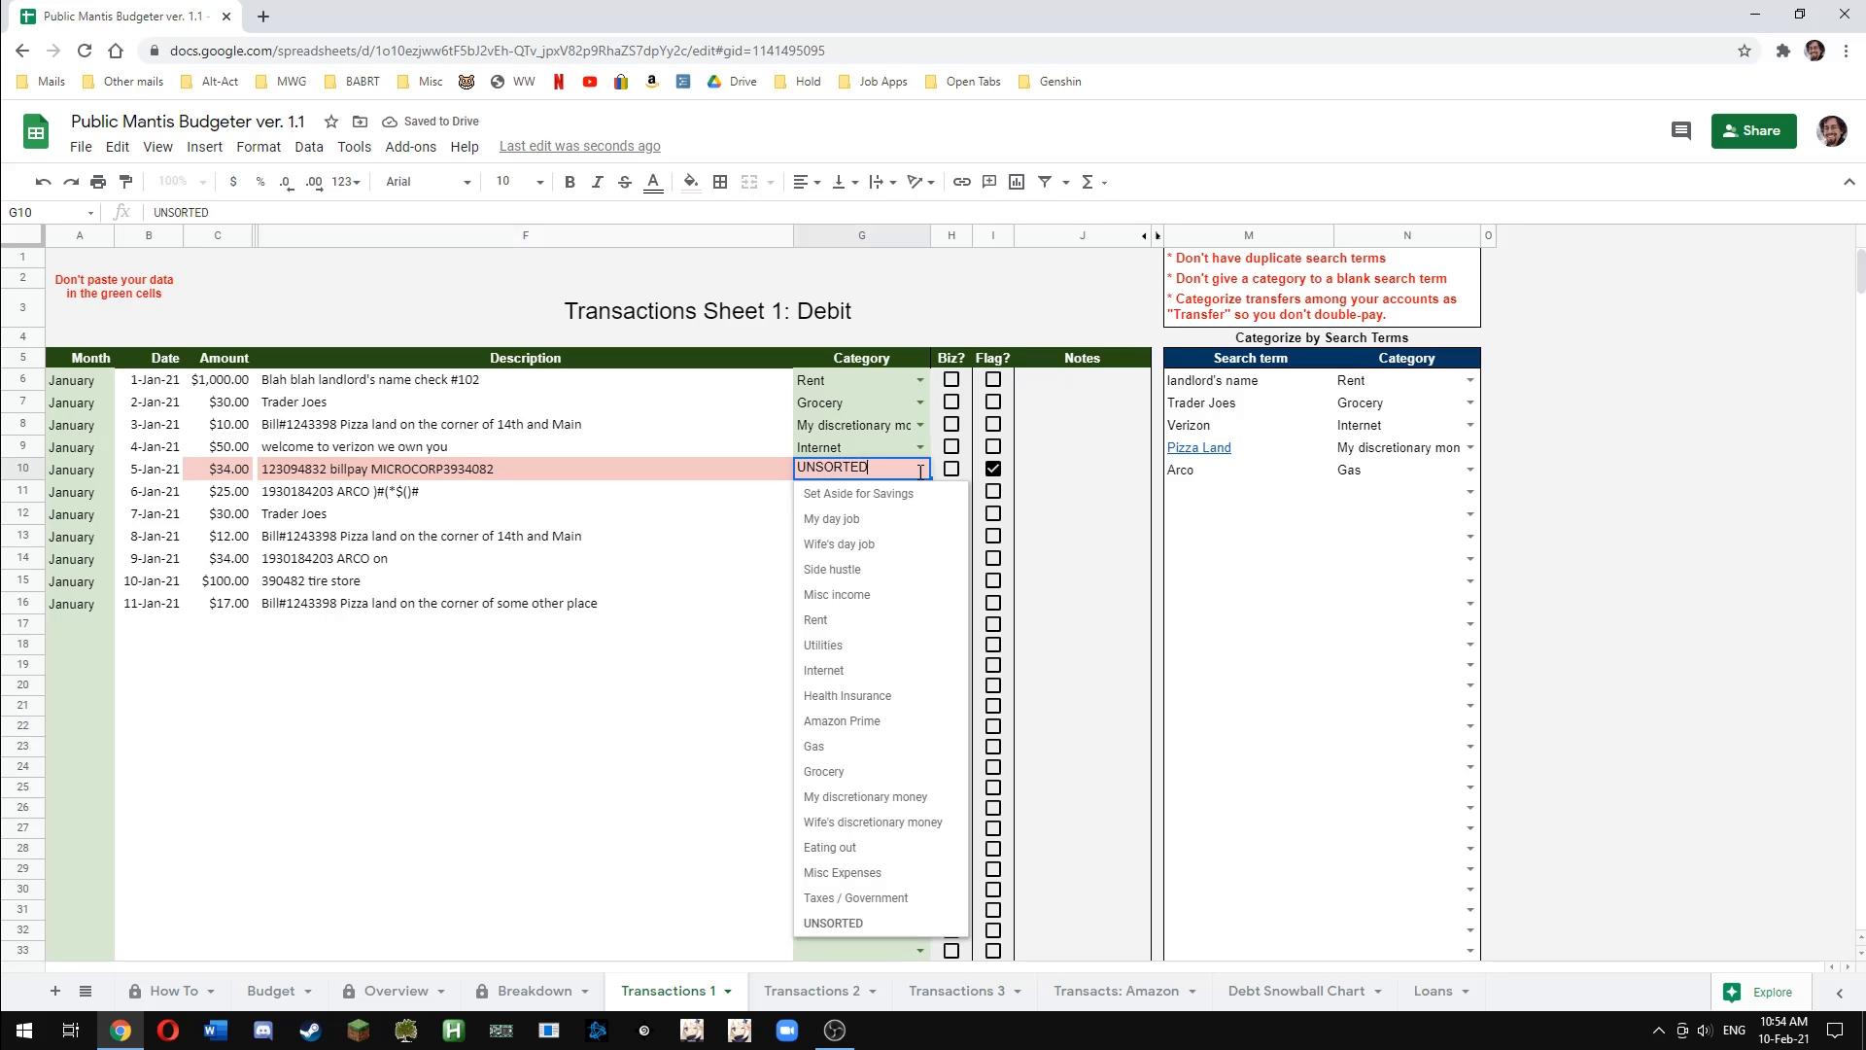
click(879, 645)
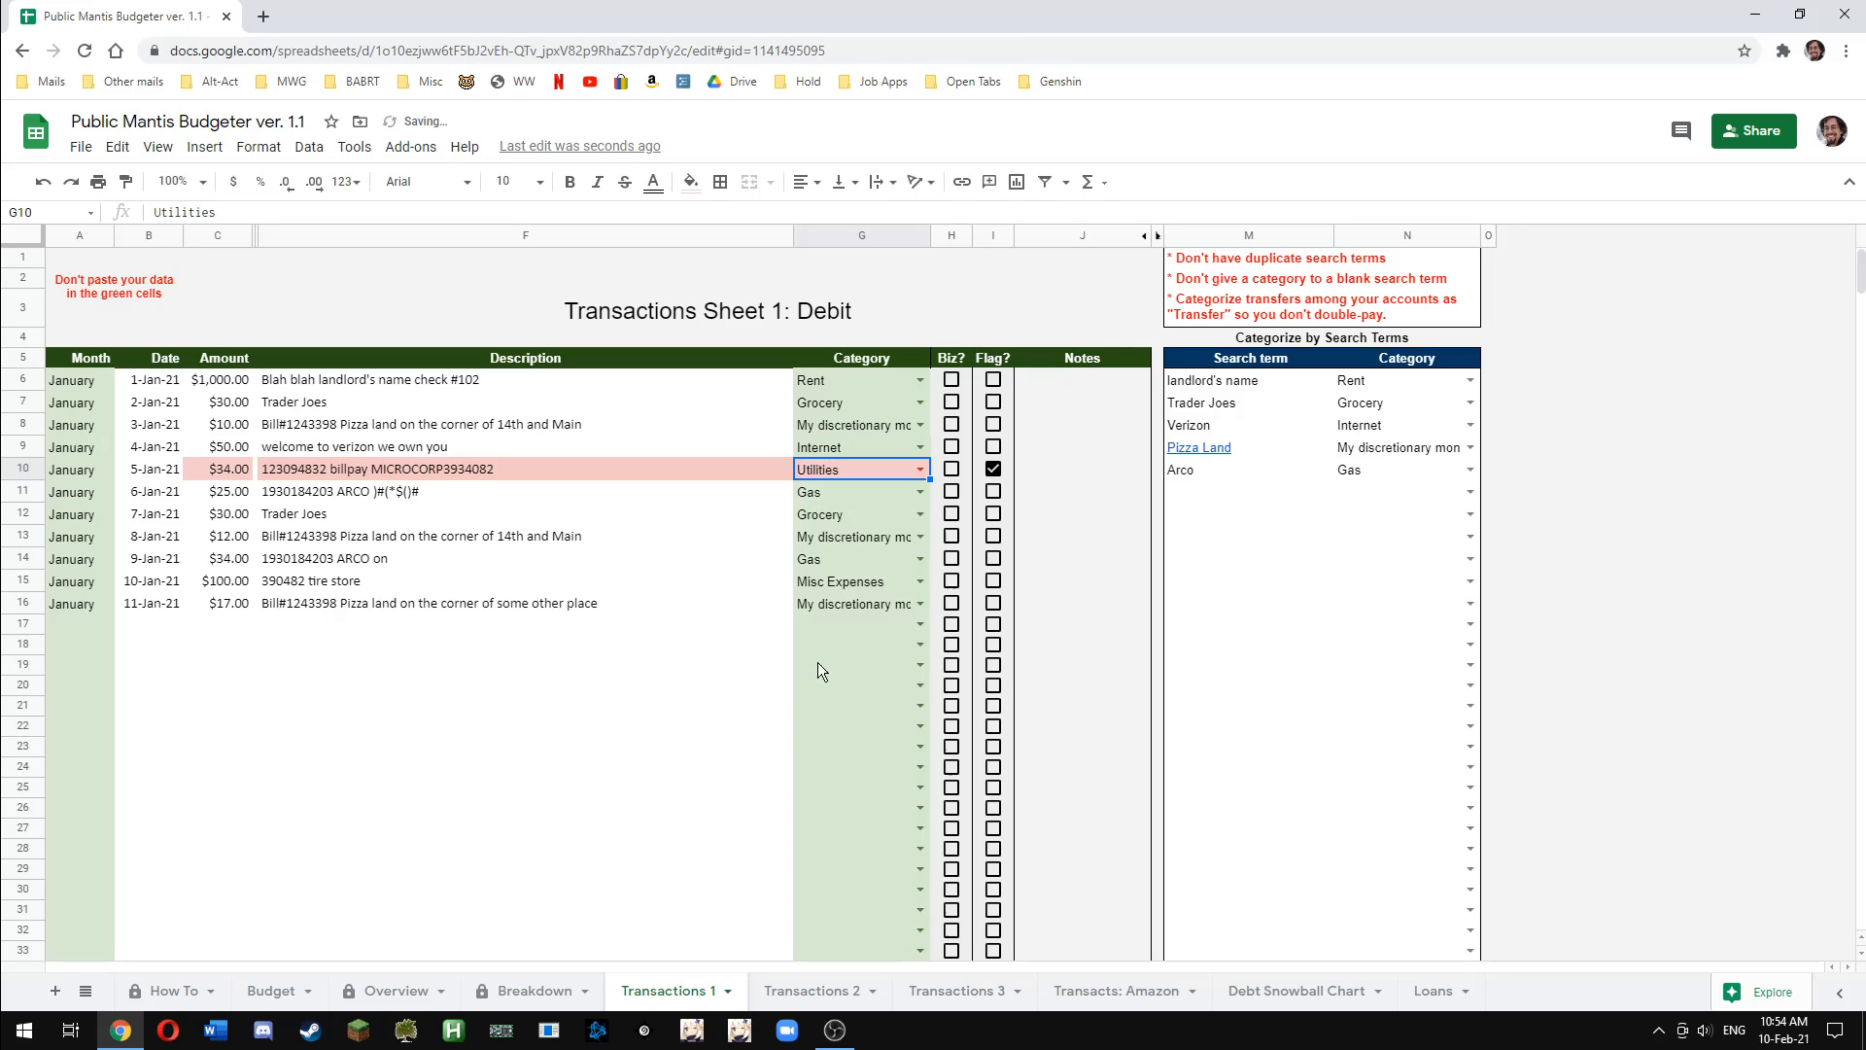
click(978, 469)
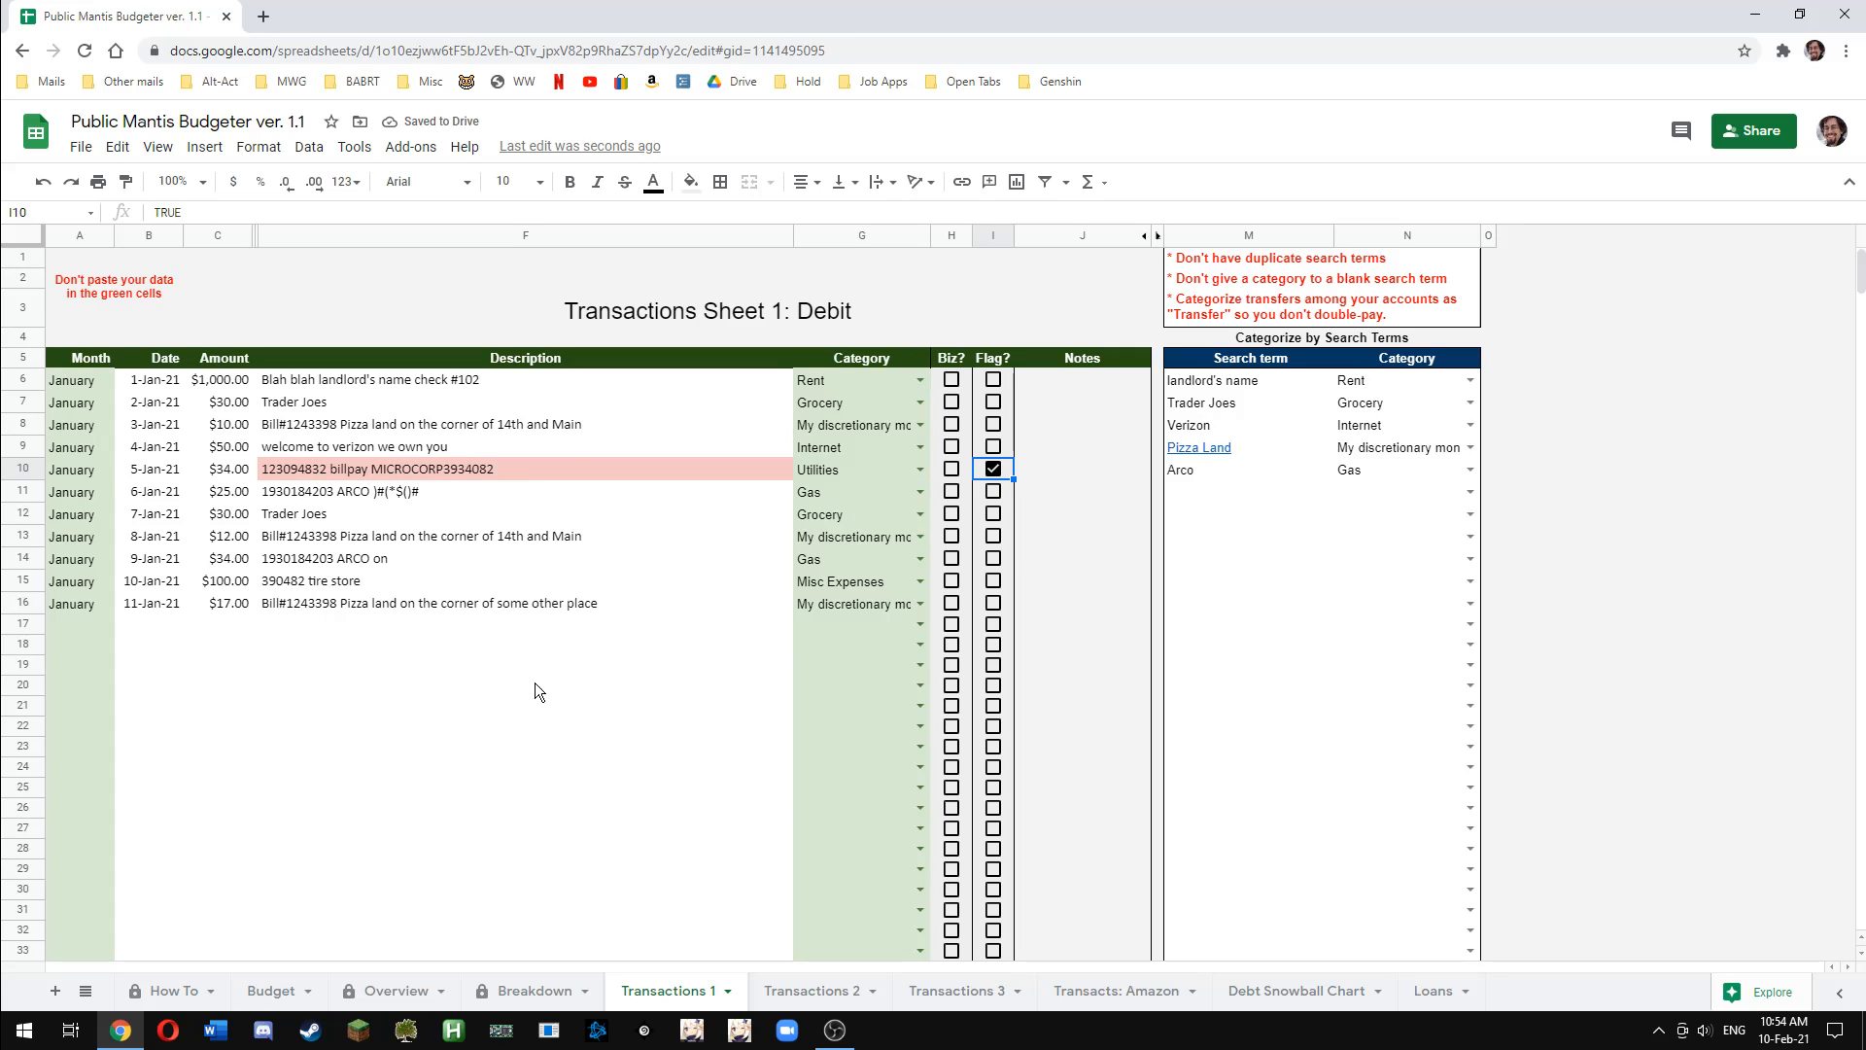
Mark the Internet expense as a business item in the Budget sheet
click(952, 466)
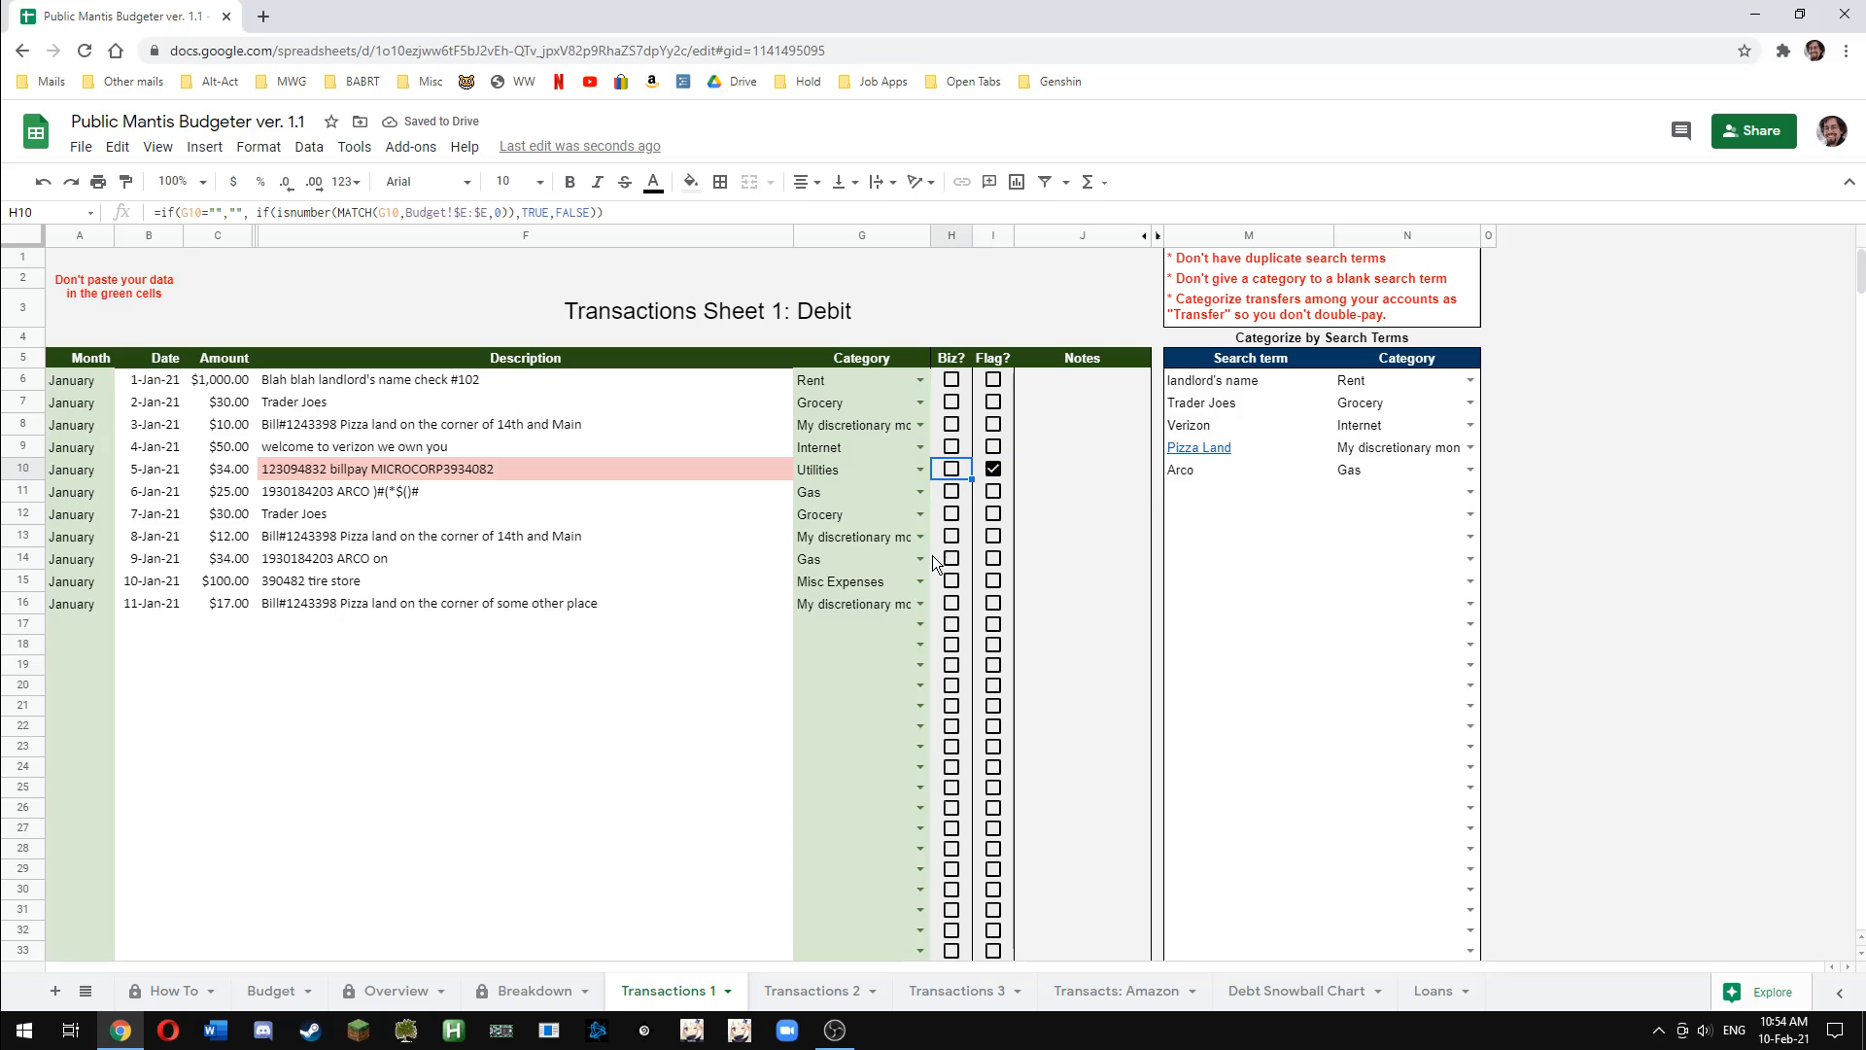
click(277, 990)
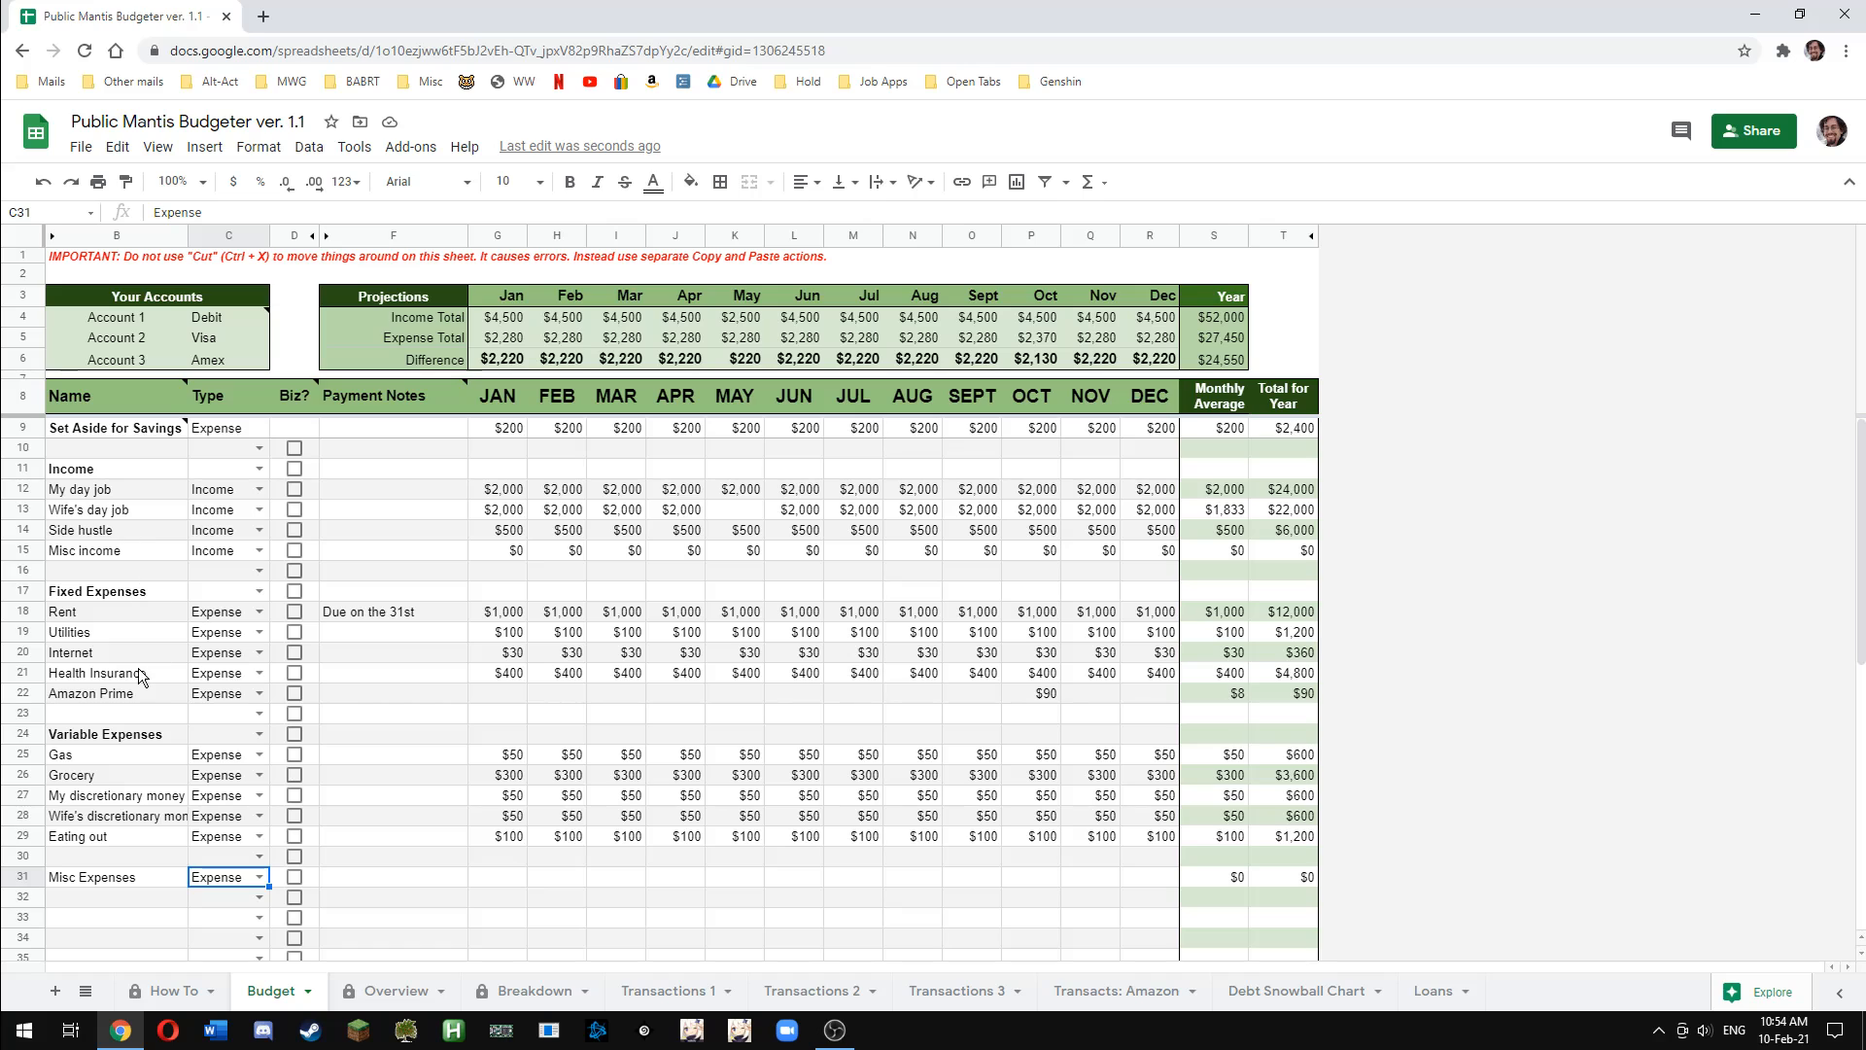
click(259, 652)
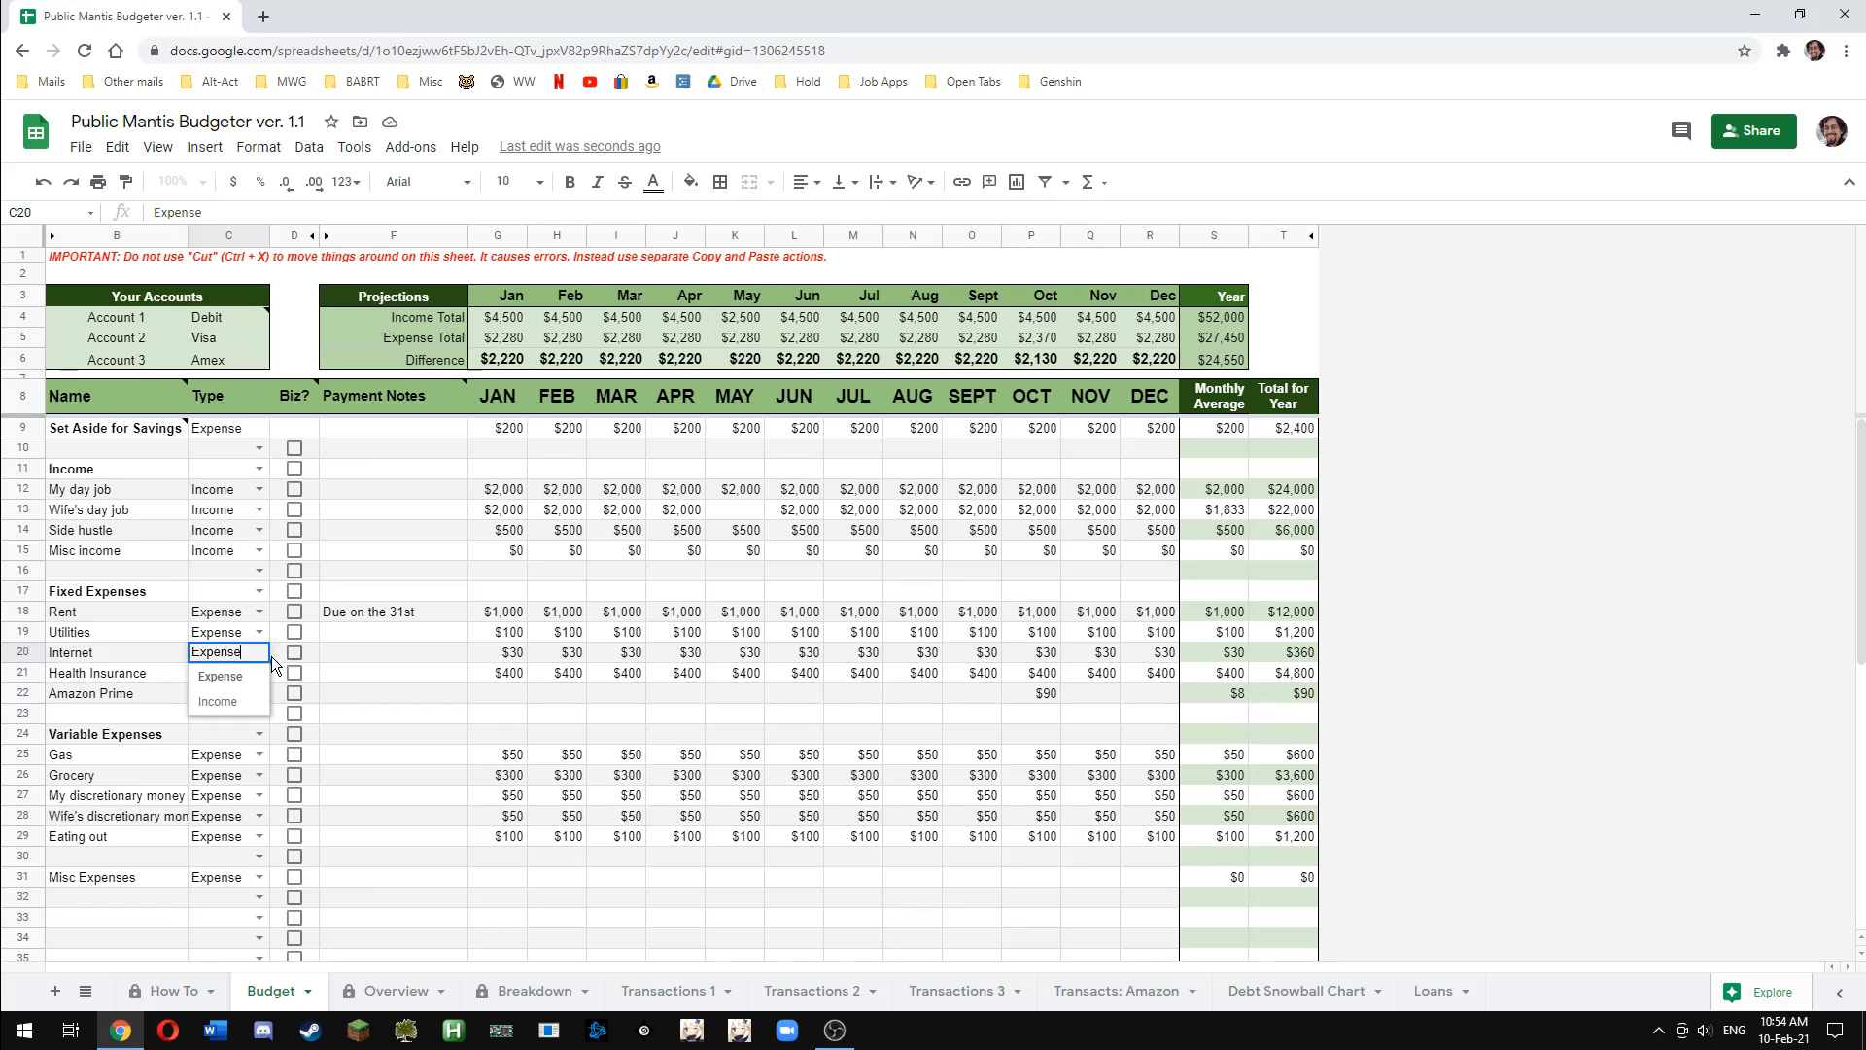
click(148, 651)
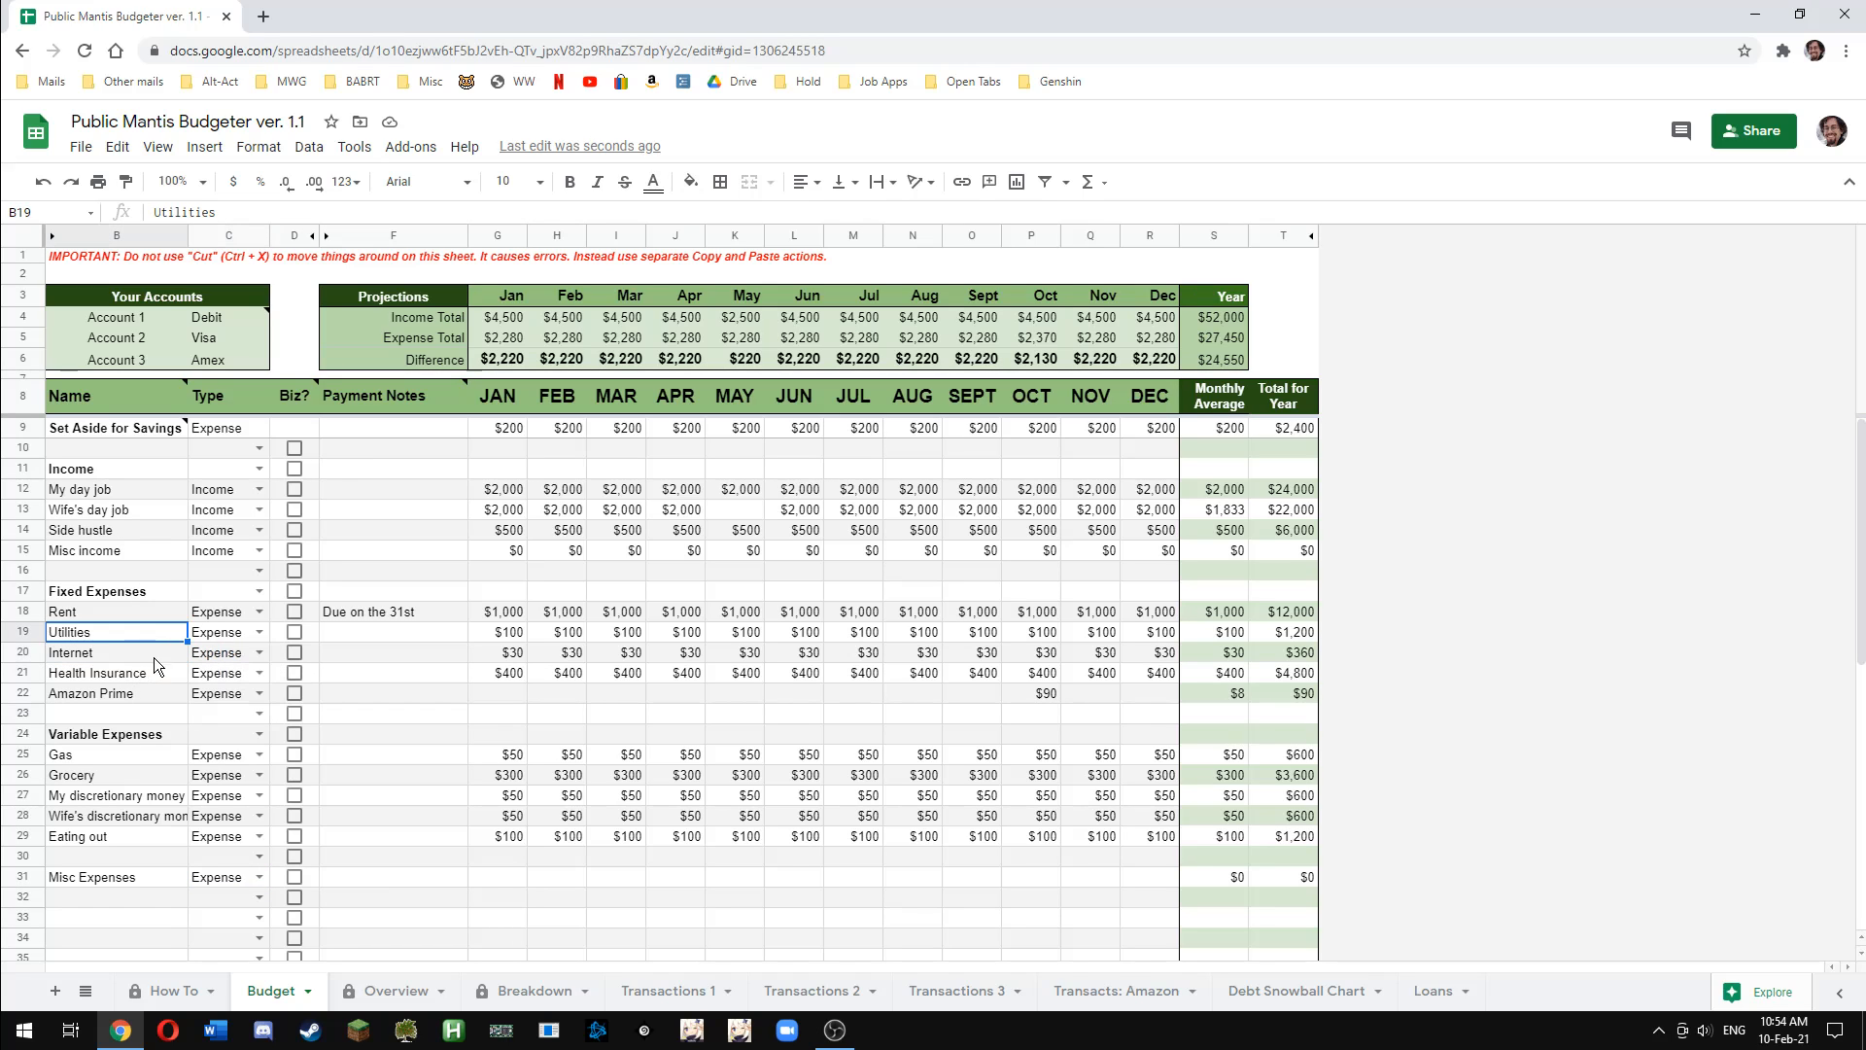
click(295, 651)
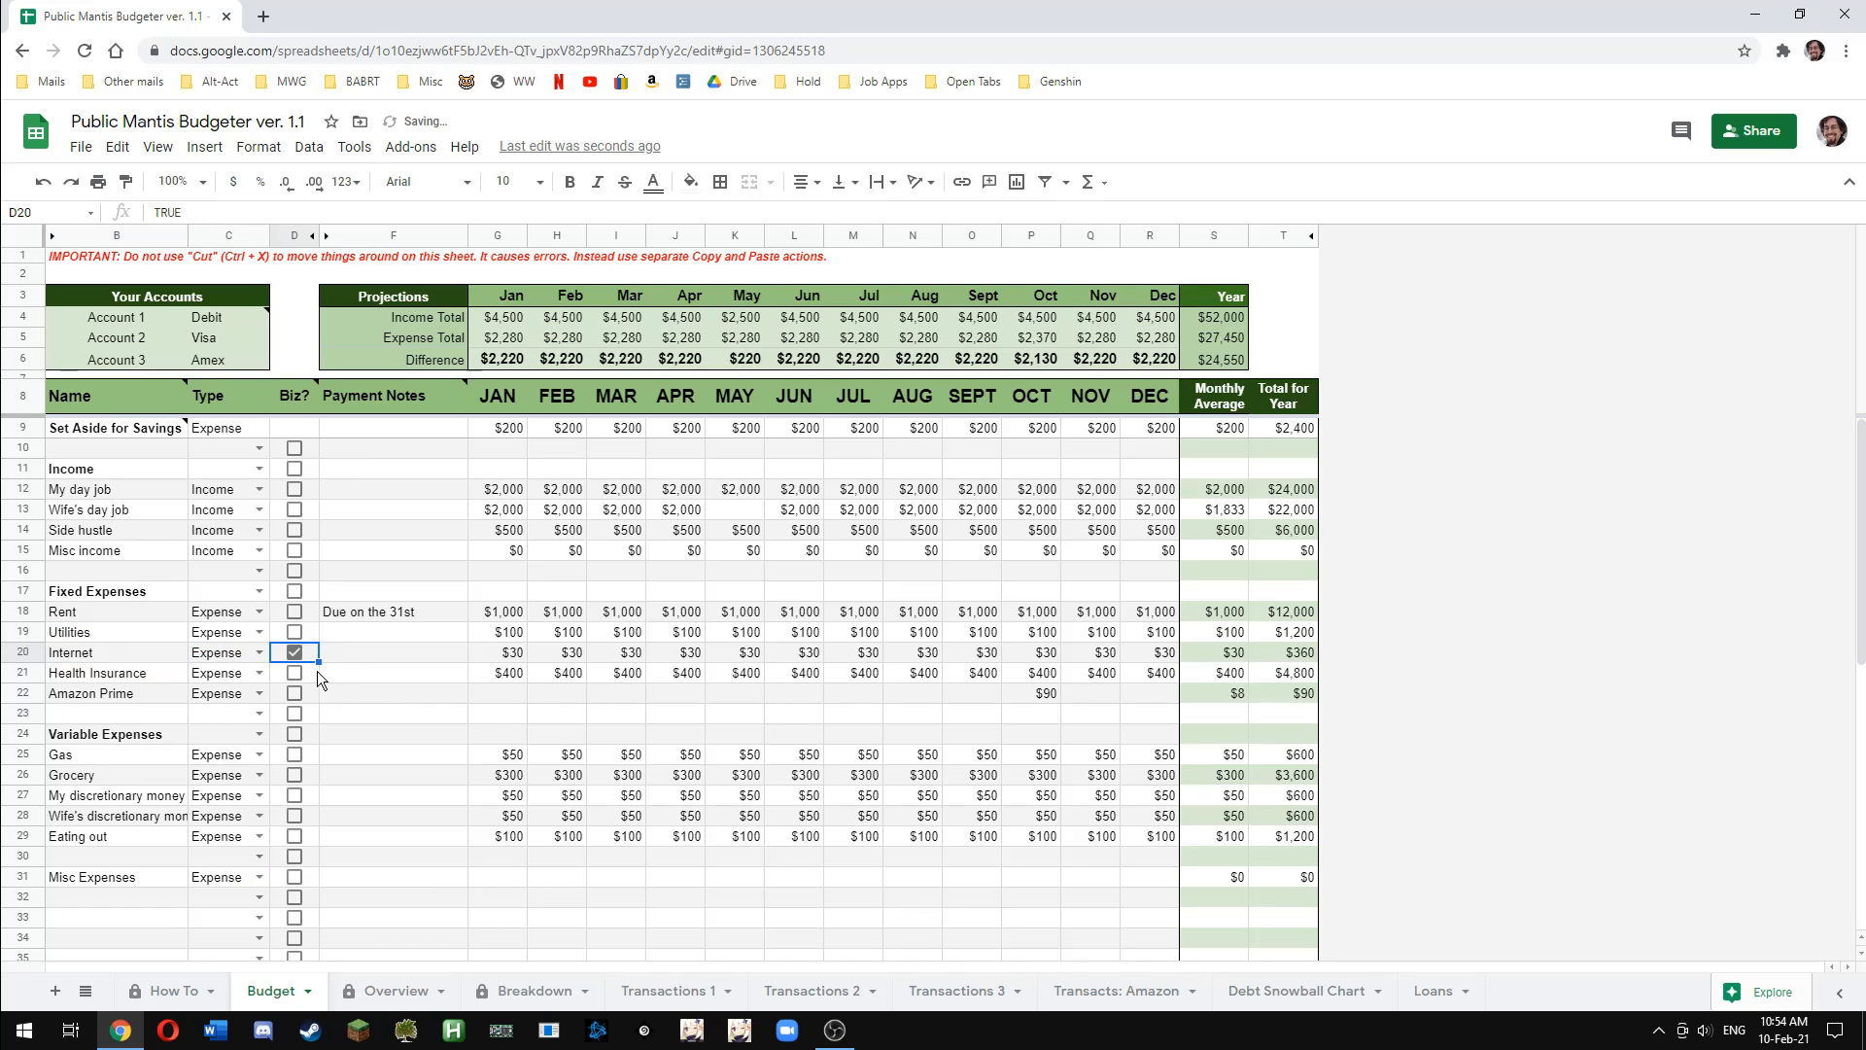
Check the business mark and category of the Verizon transaction in the Transactions 1 sheet
click(671, 990)
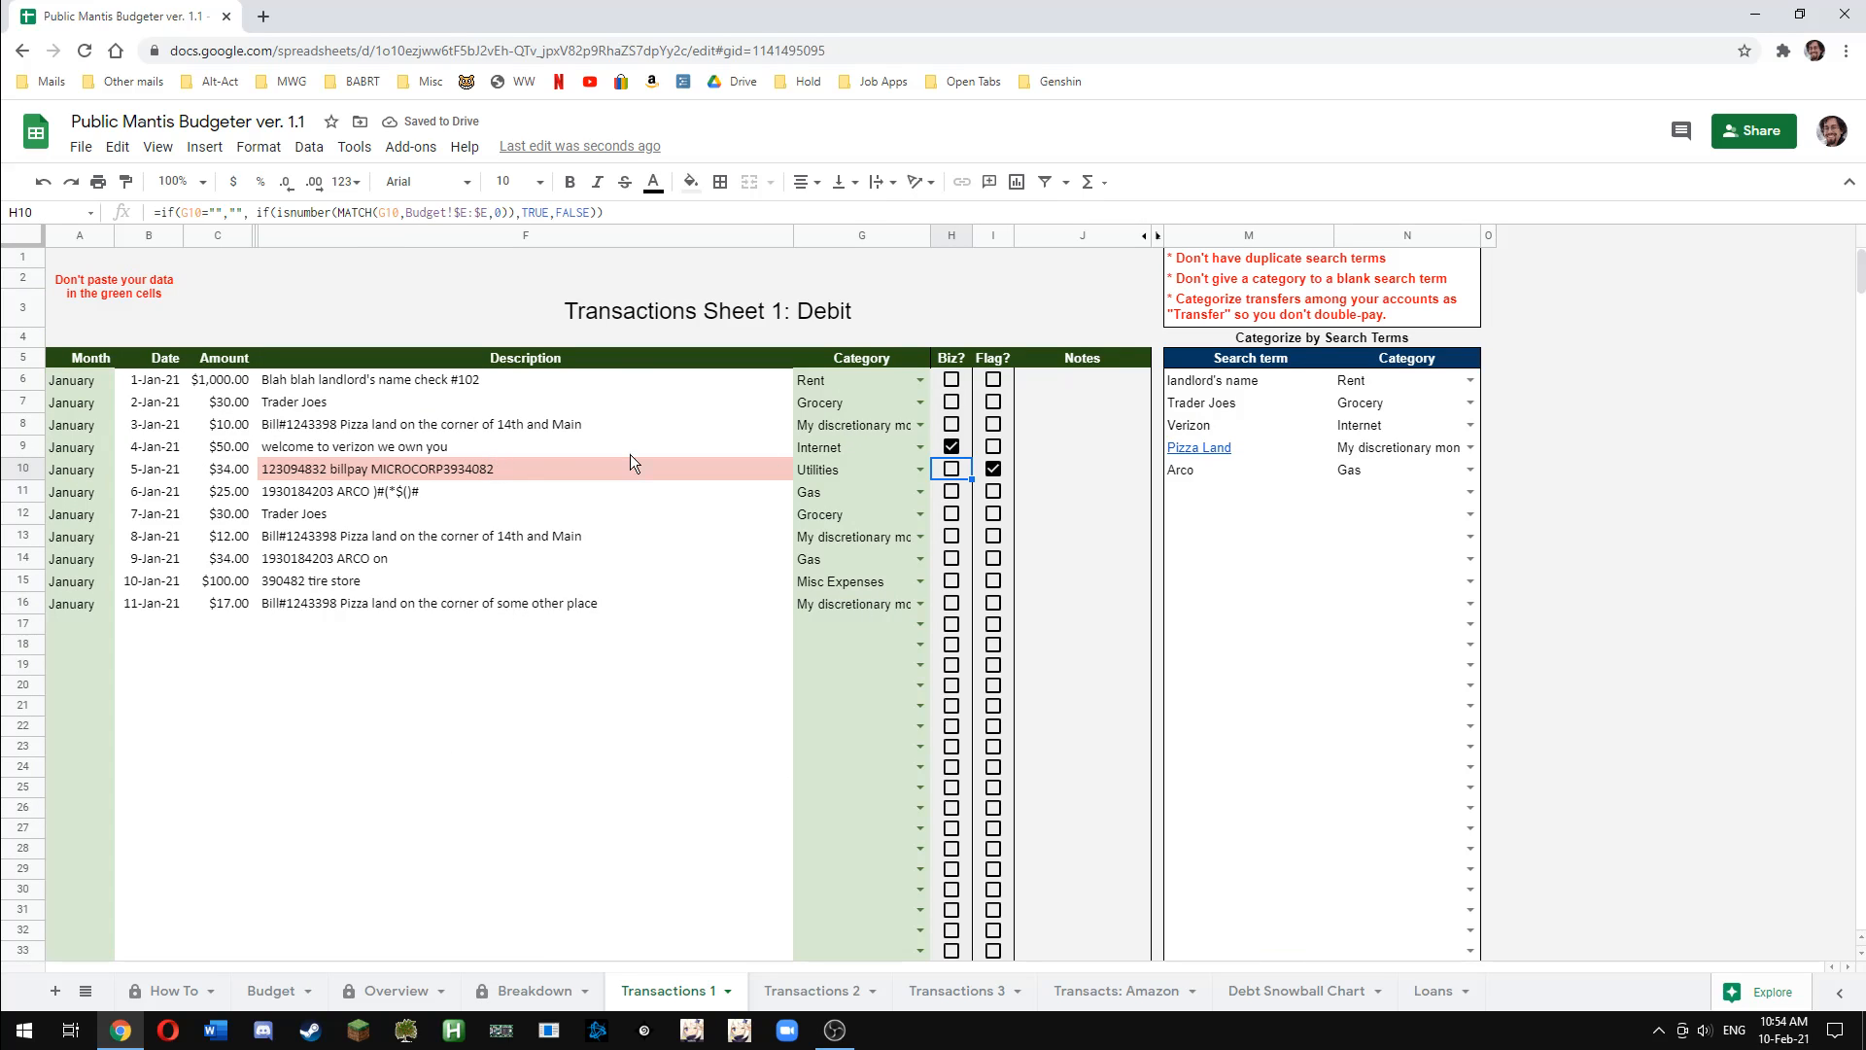
click(534, 446)
click(865, 451)
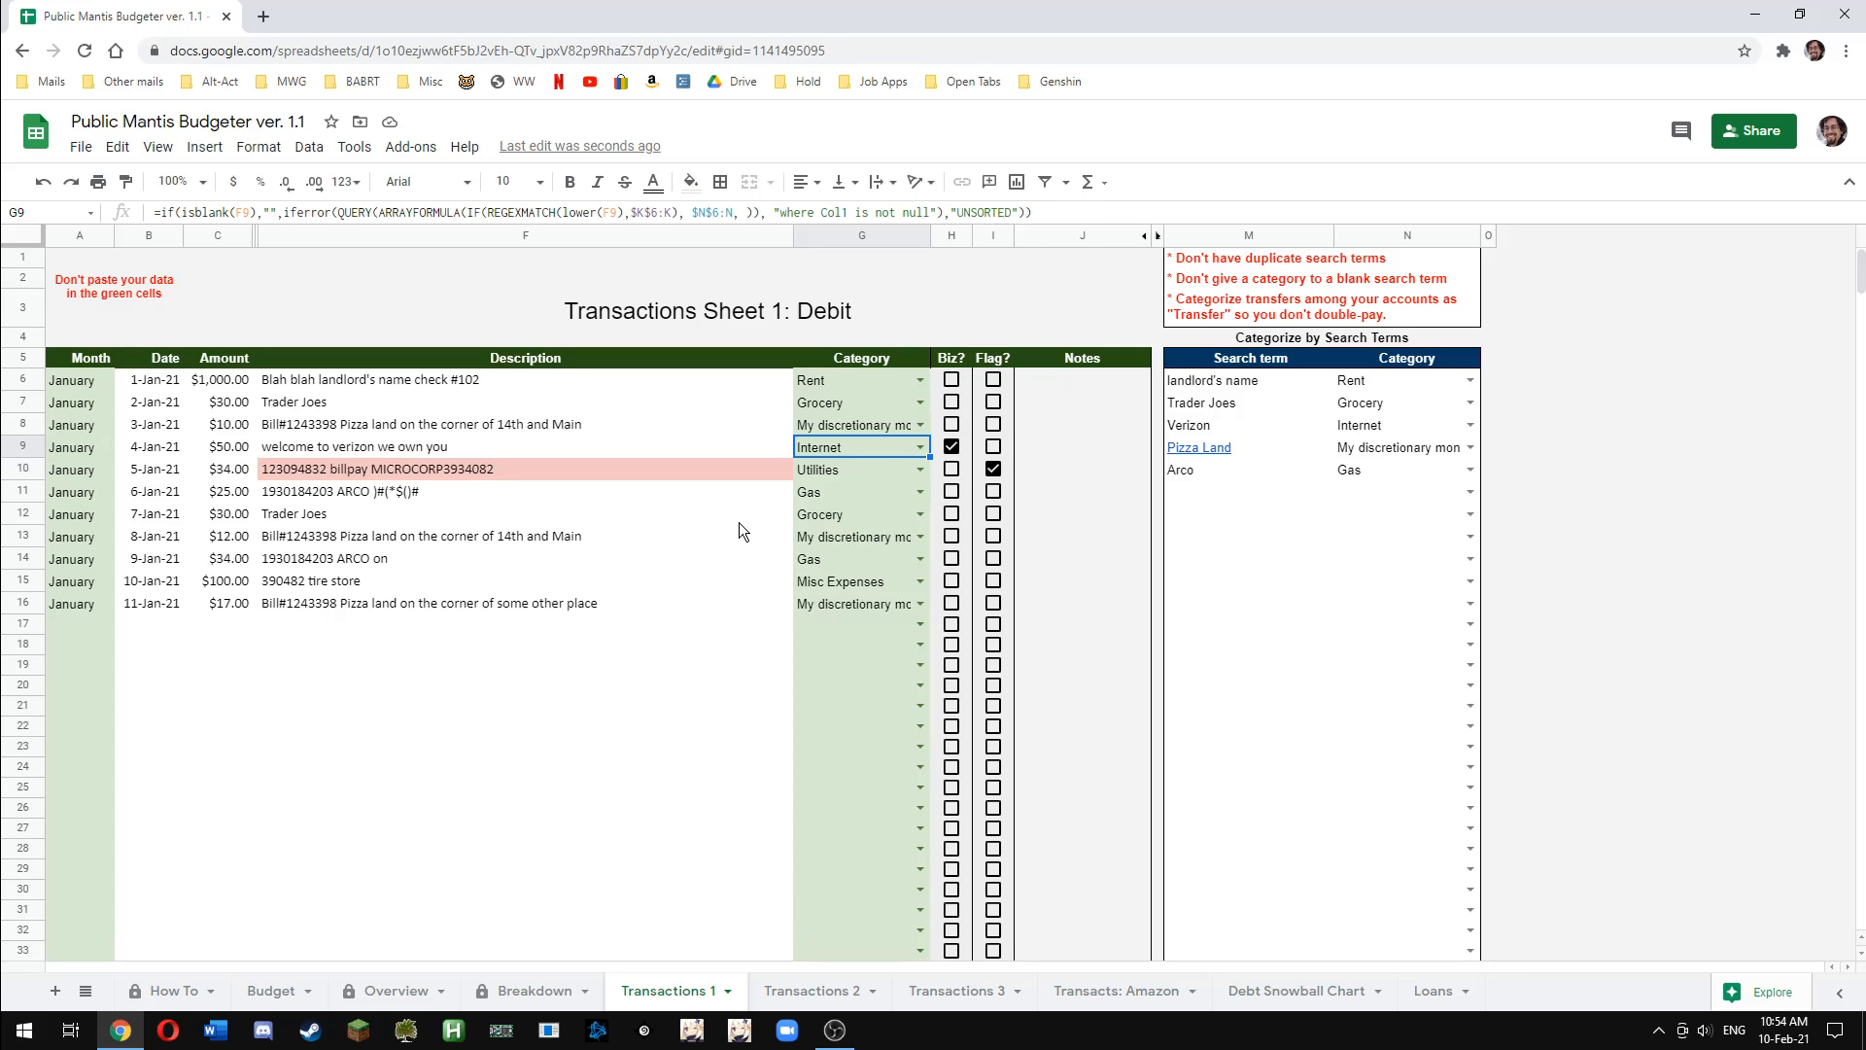
click(470, 680)
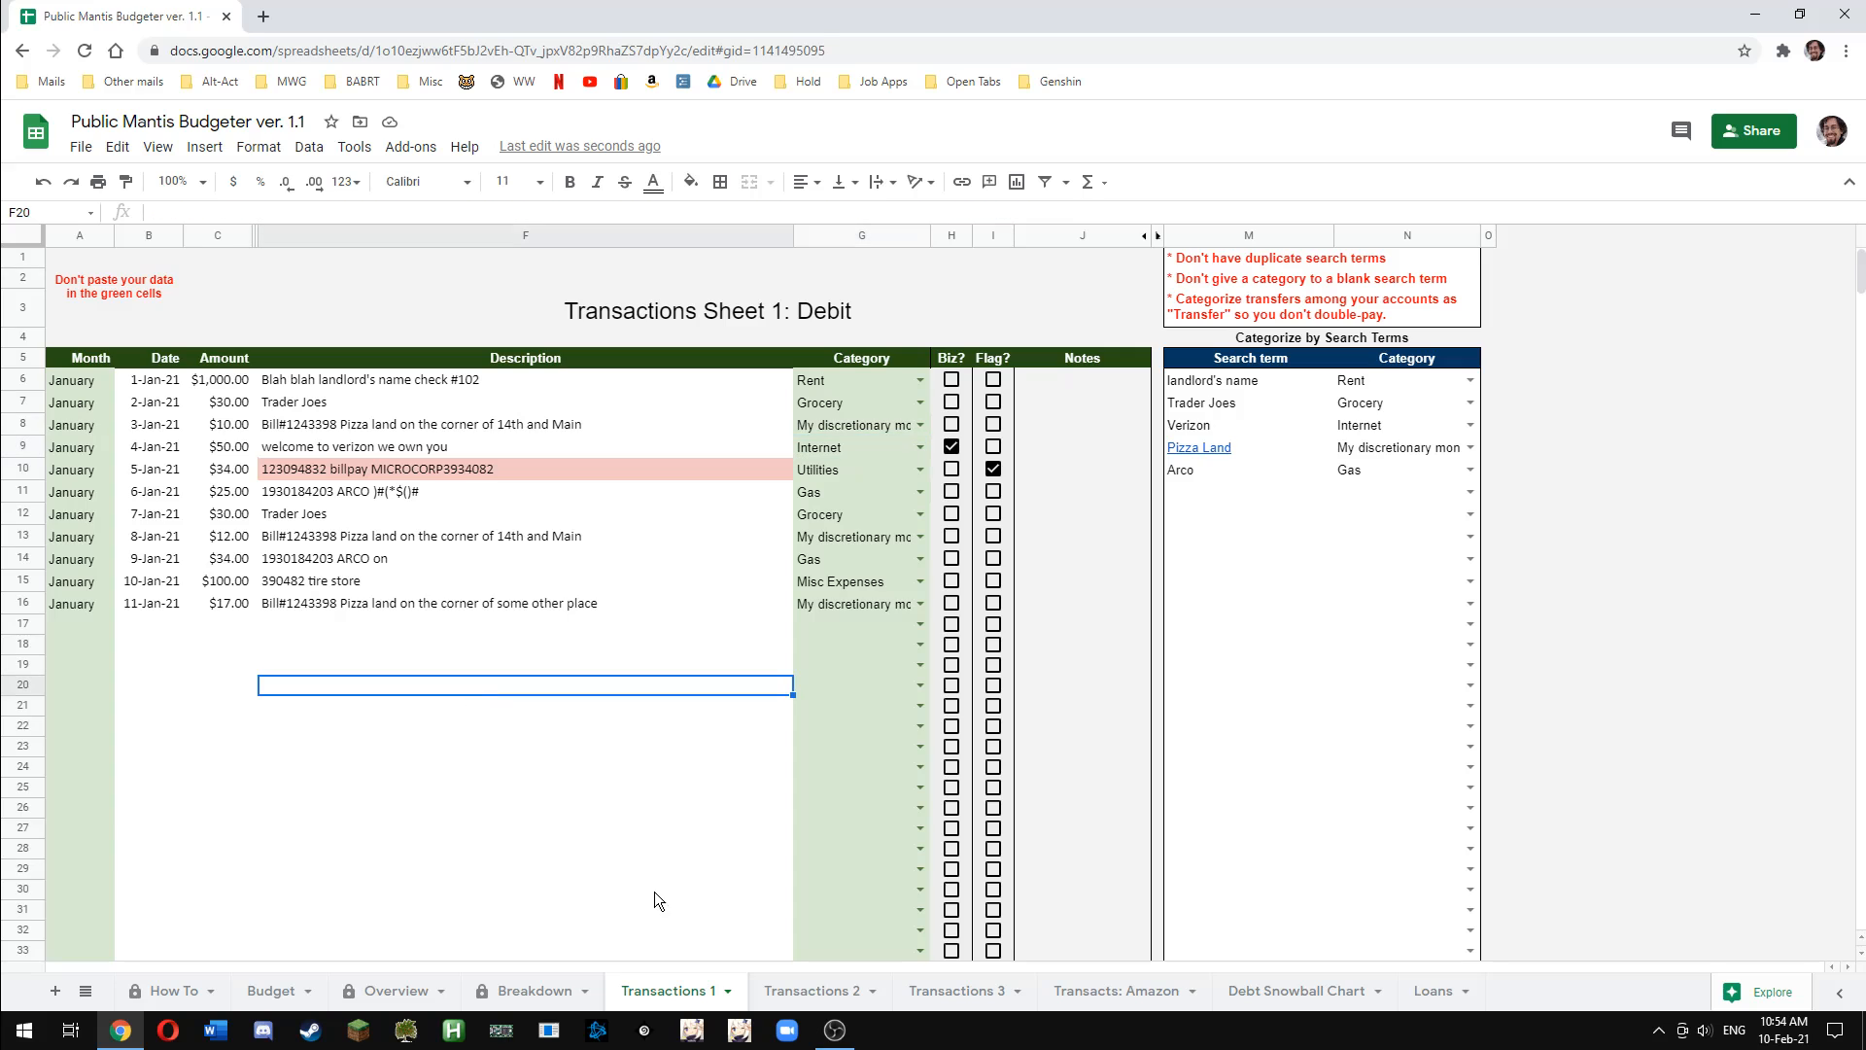
Look over the Visa and Amex transaction sheets, including the Amex sheet's account title, and return to the debit transactions
click(836, 1001)
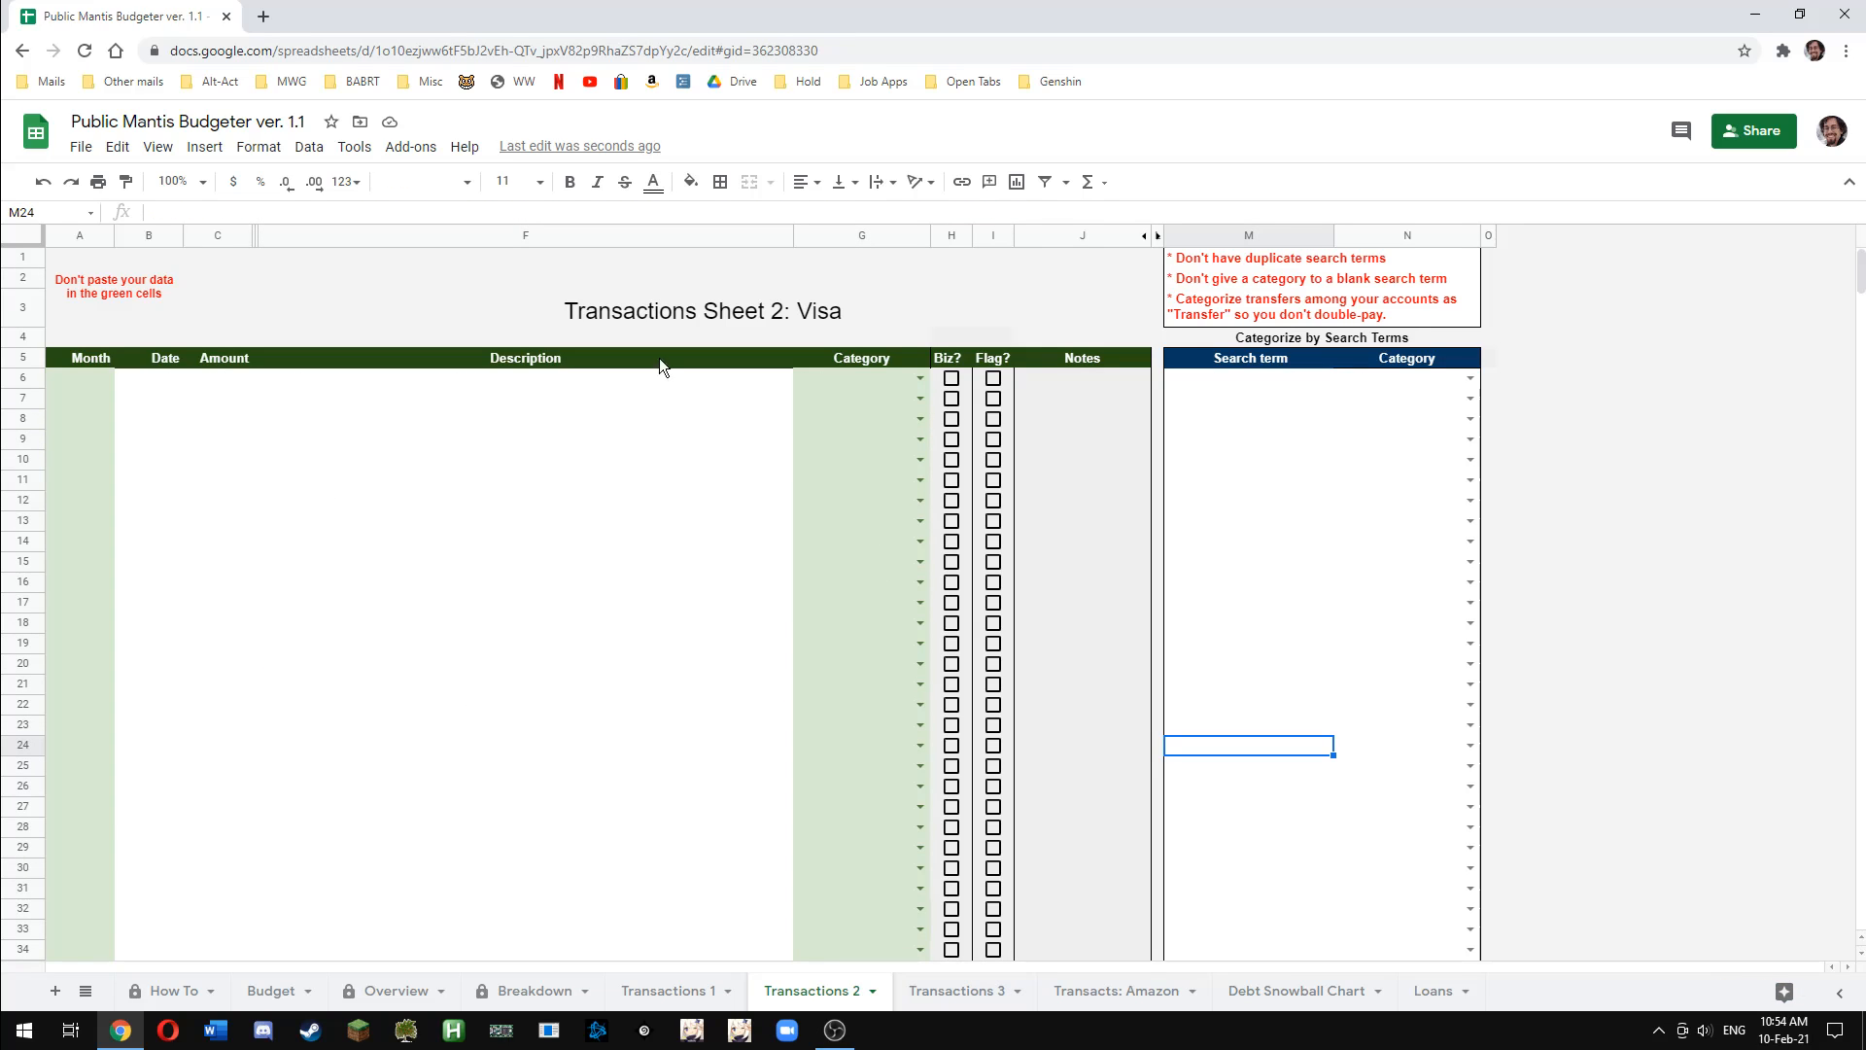
click(970, 993)
click(861, 303)
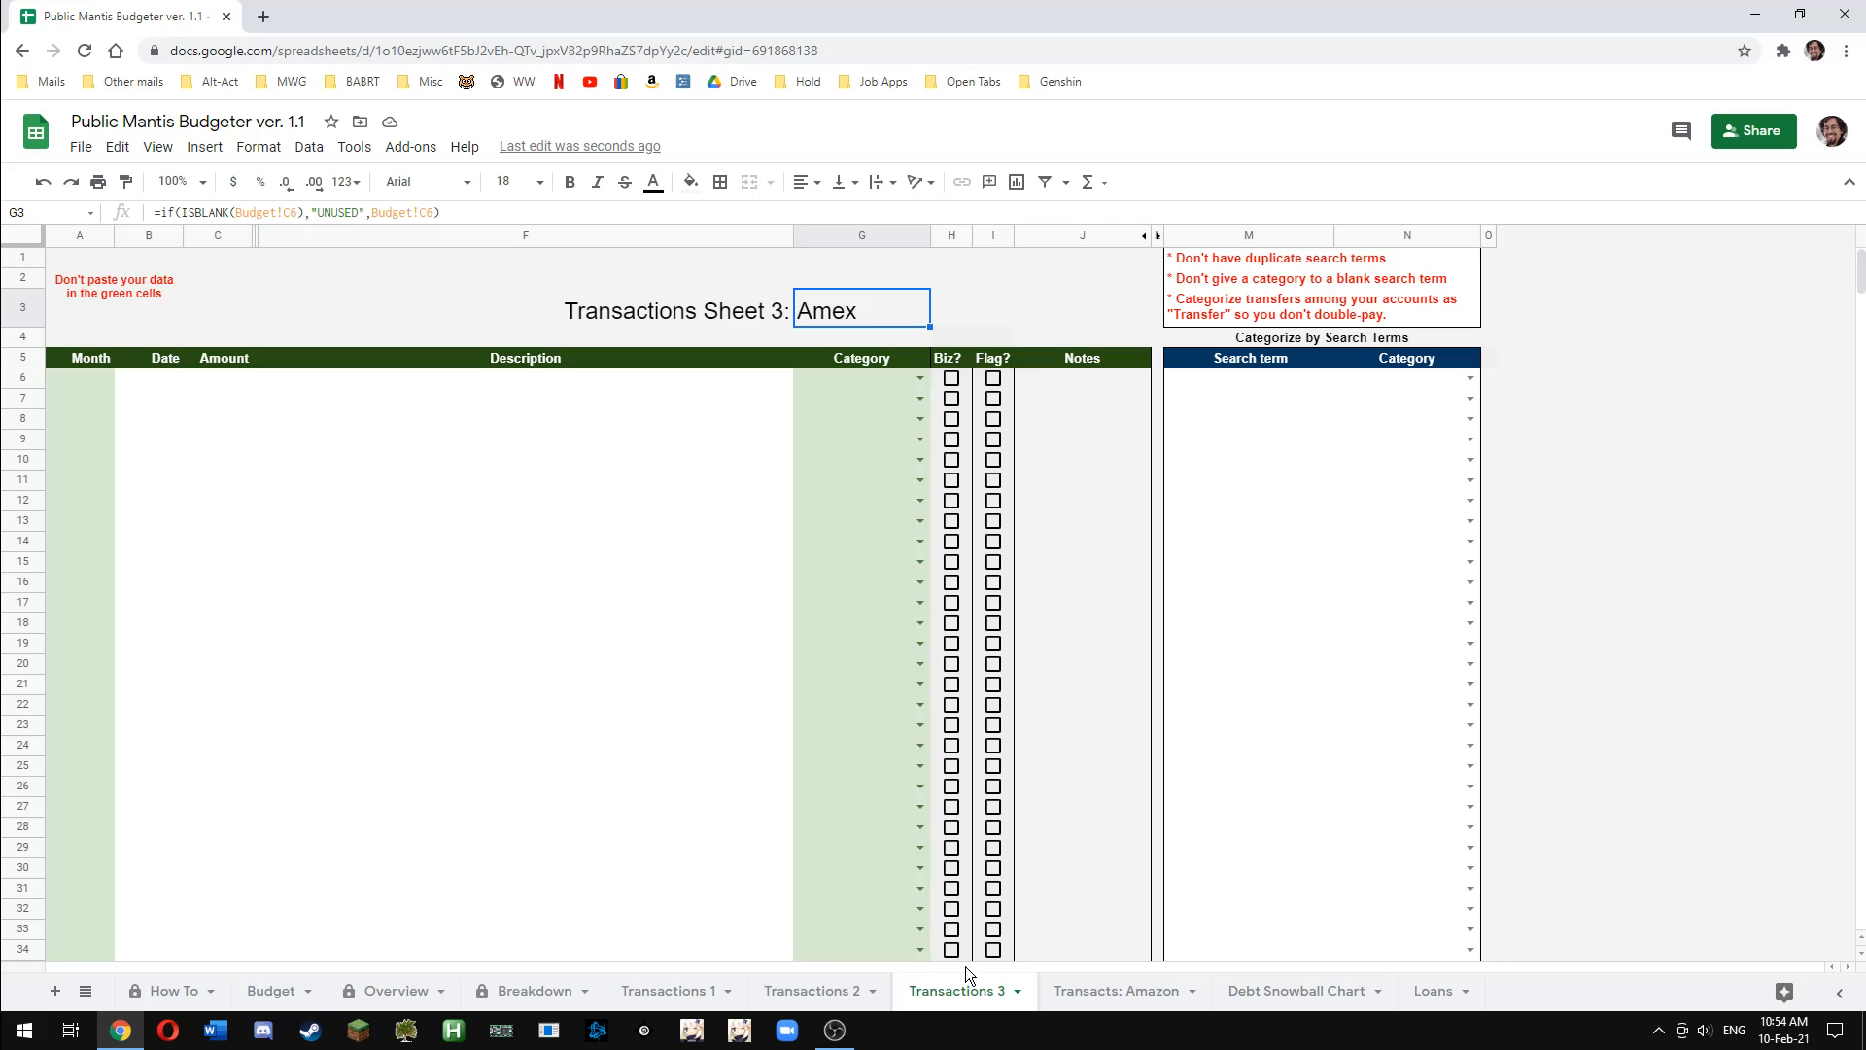
click(694, 1001)
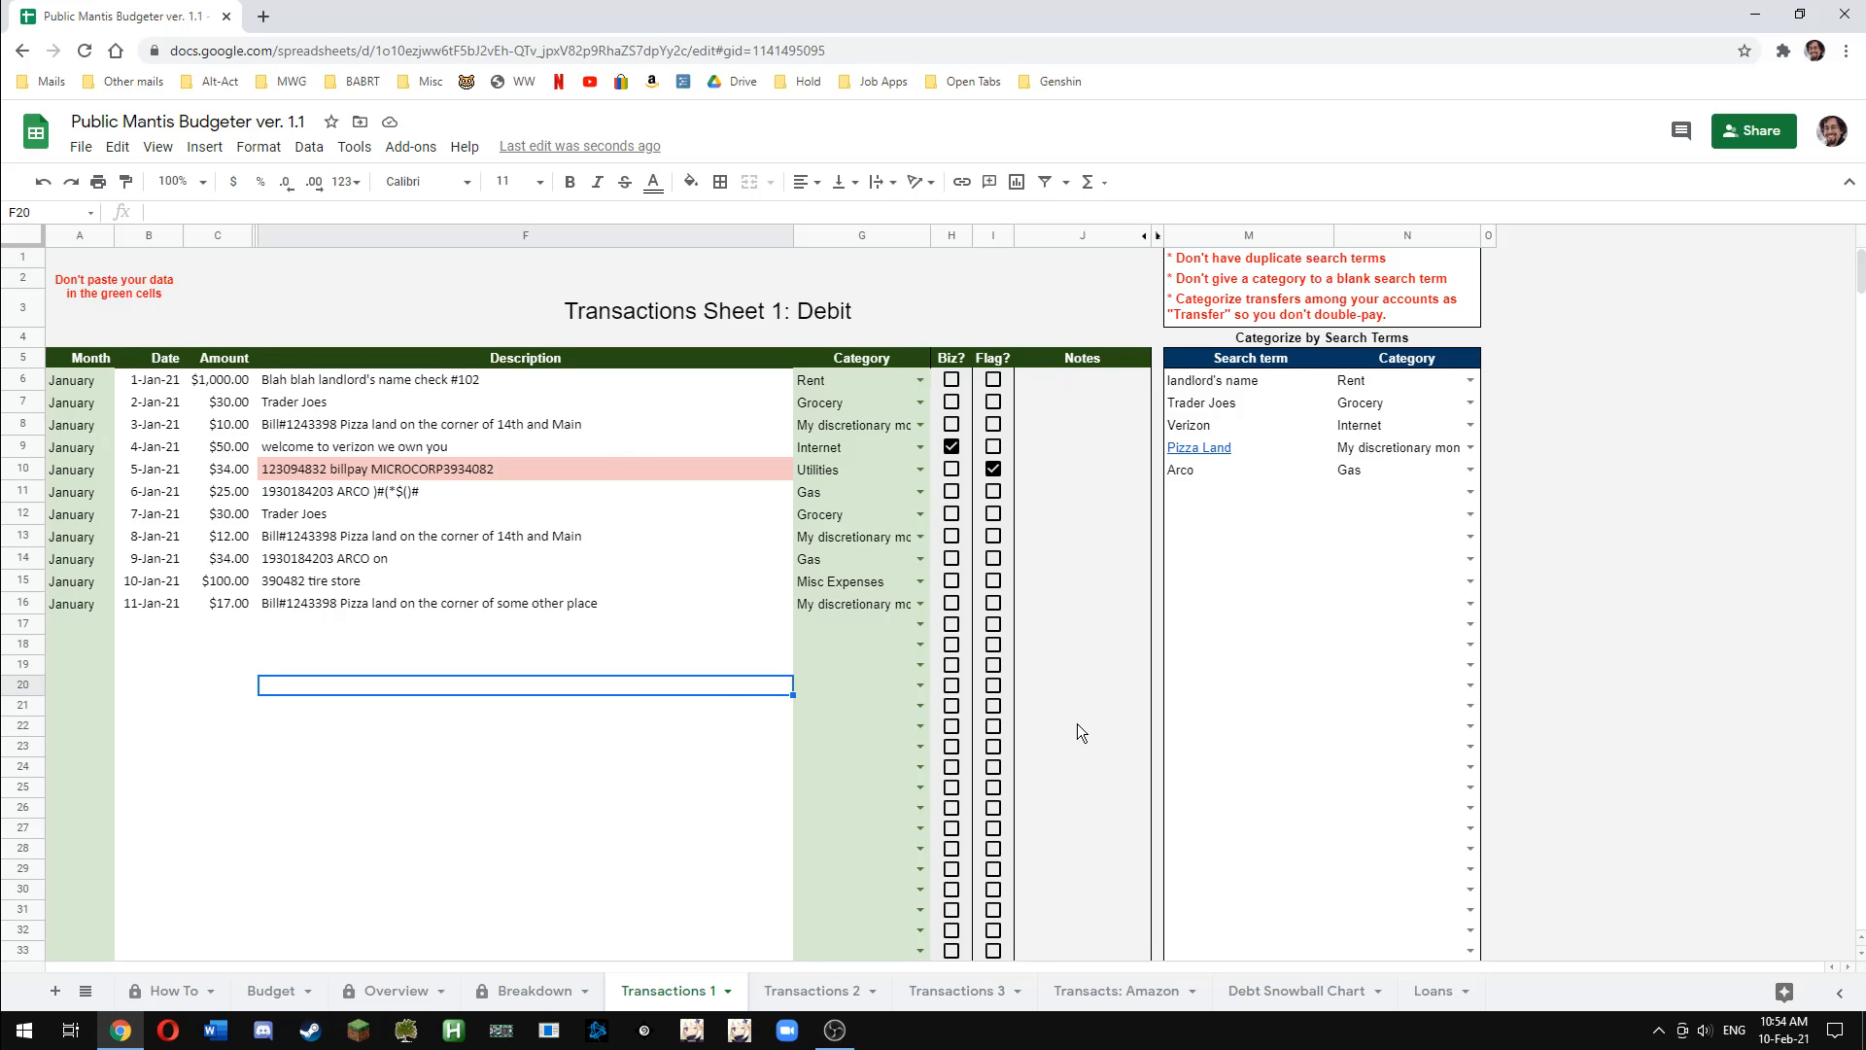
Examine January's expected and actual amounts for My day job in the Breakdown sheet
click(530, 1004)
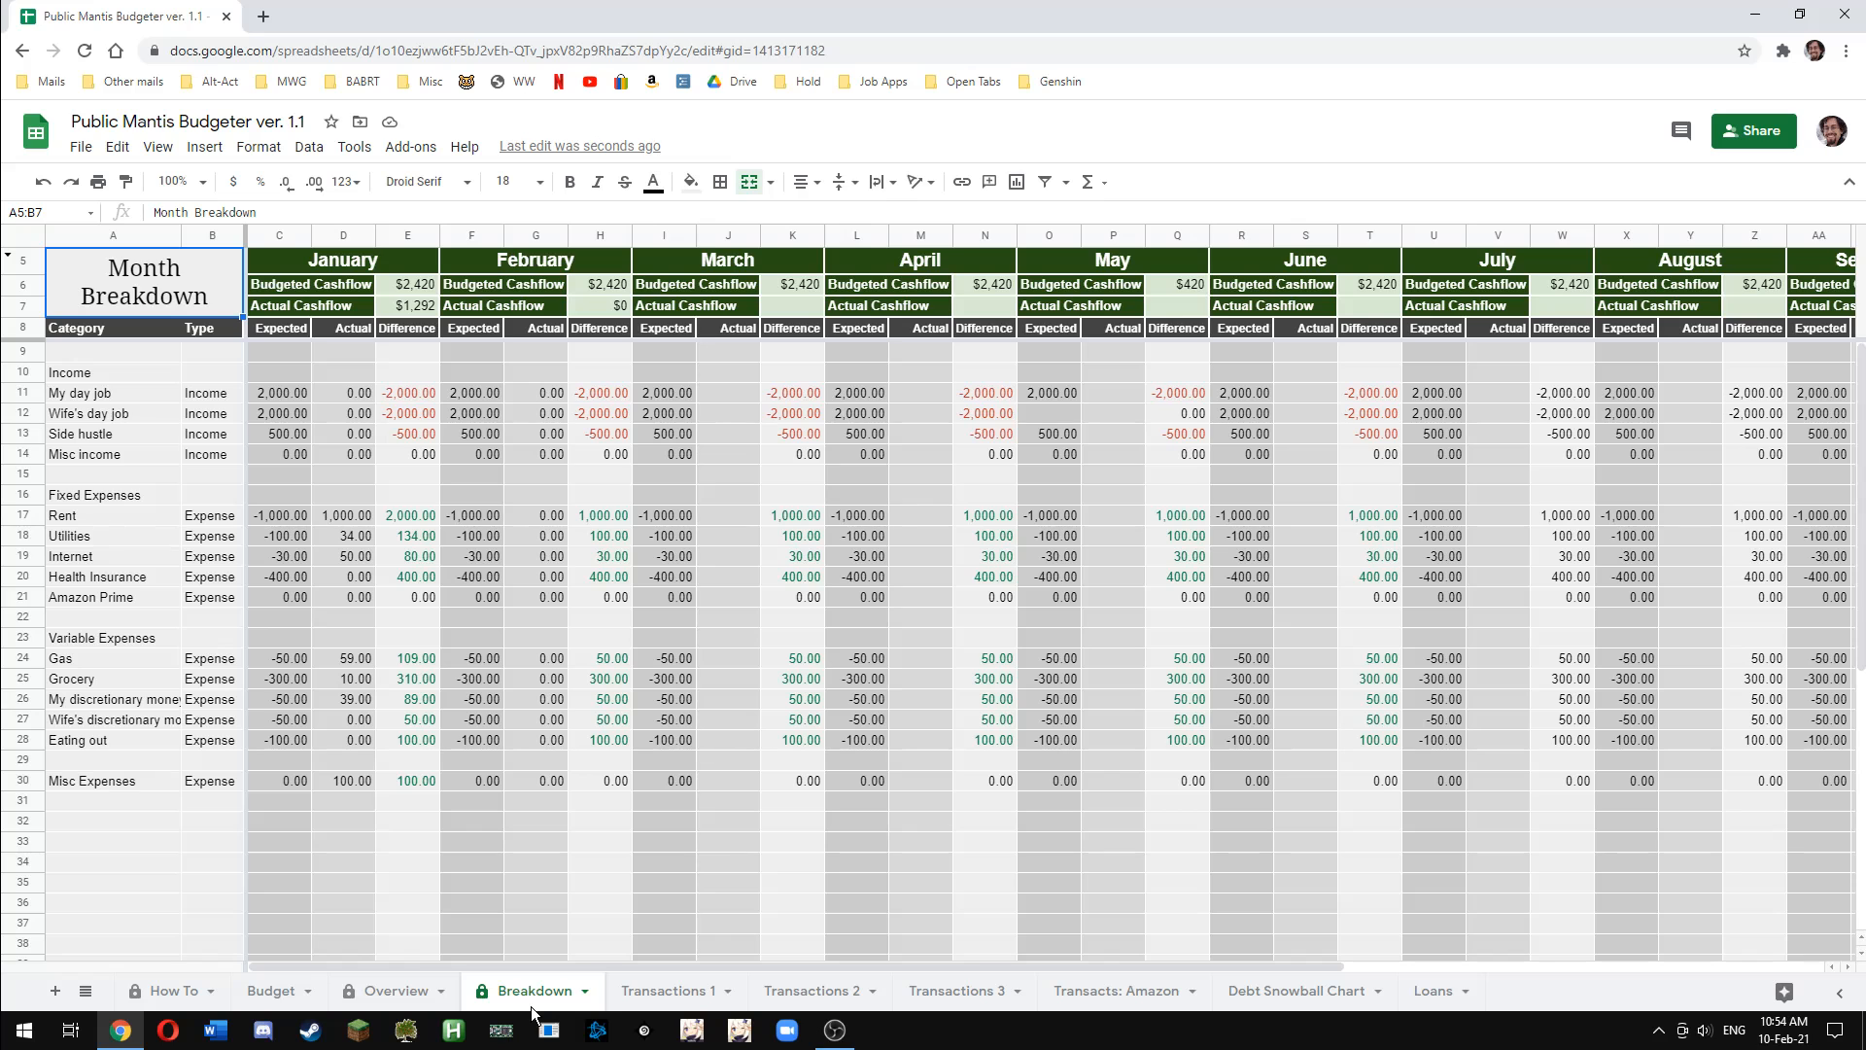
scroll(574, 748, down, 3)
scroll(574, 751, up, 3)
click(294, 398)
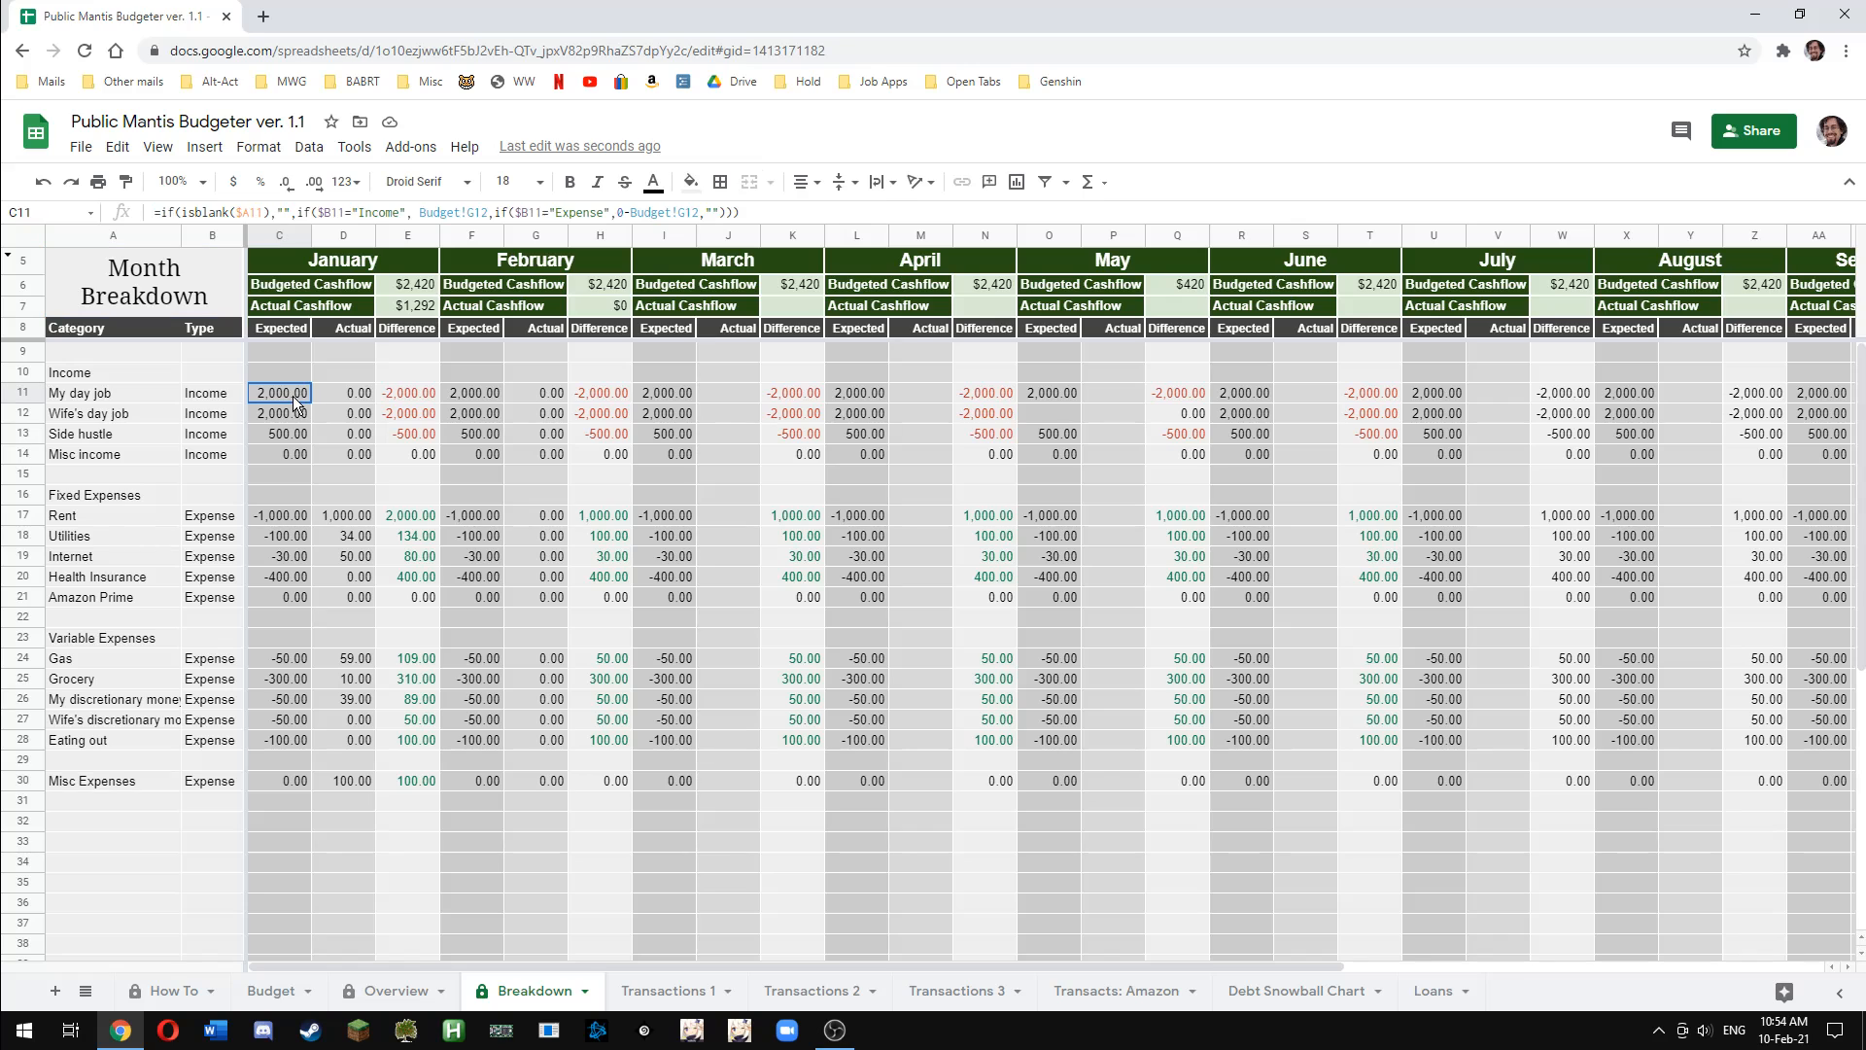
click(346, 397)
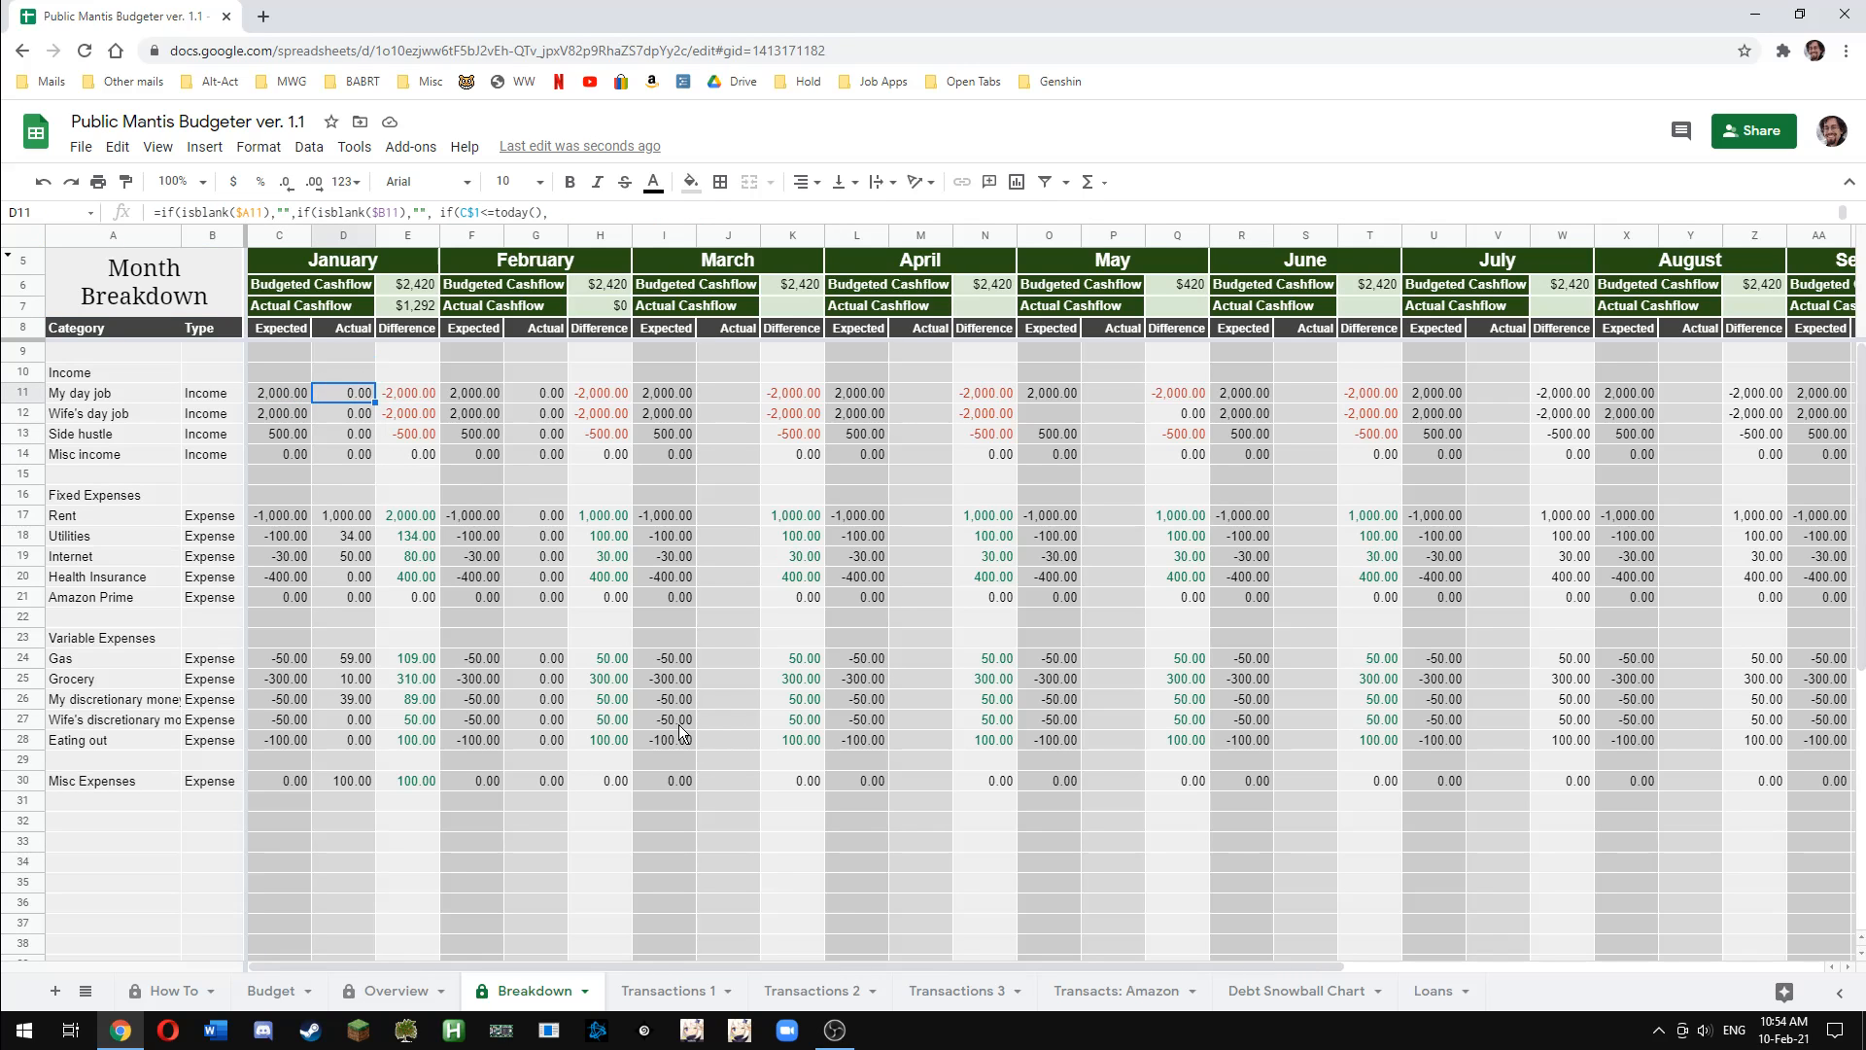
Extend the last debit transaction down one row in Transactions 1 to create a 12-Jan-21 entry
click(663, 986)
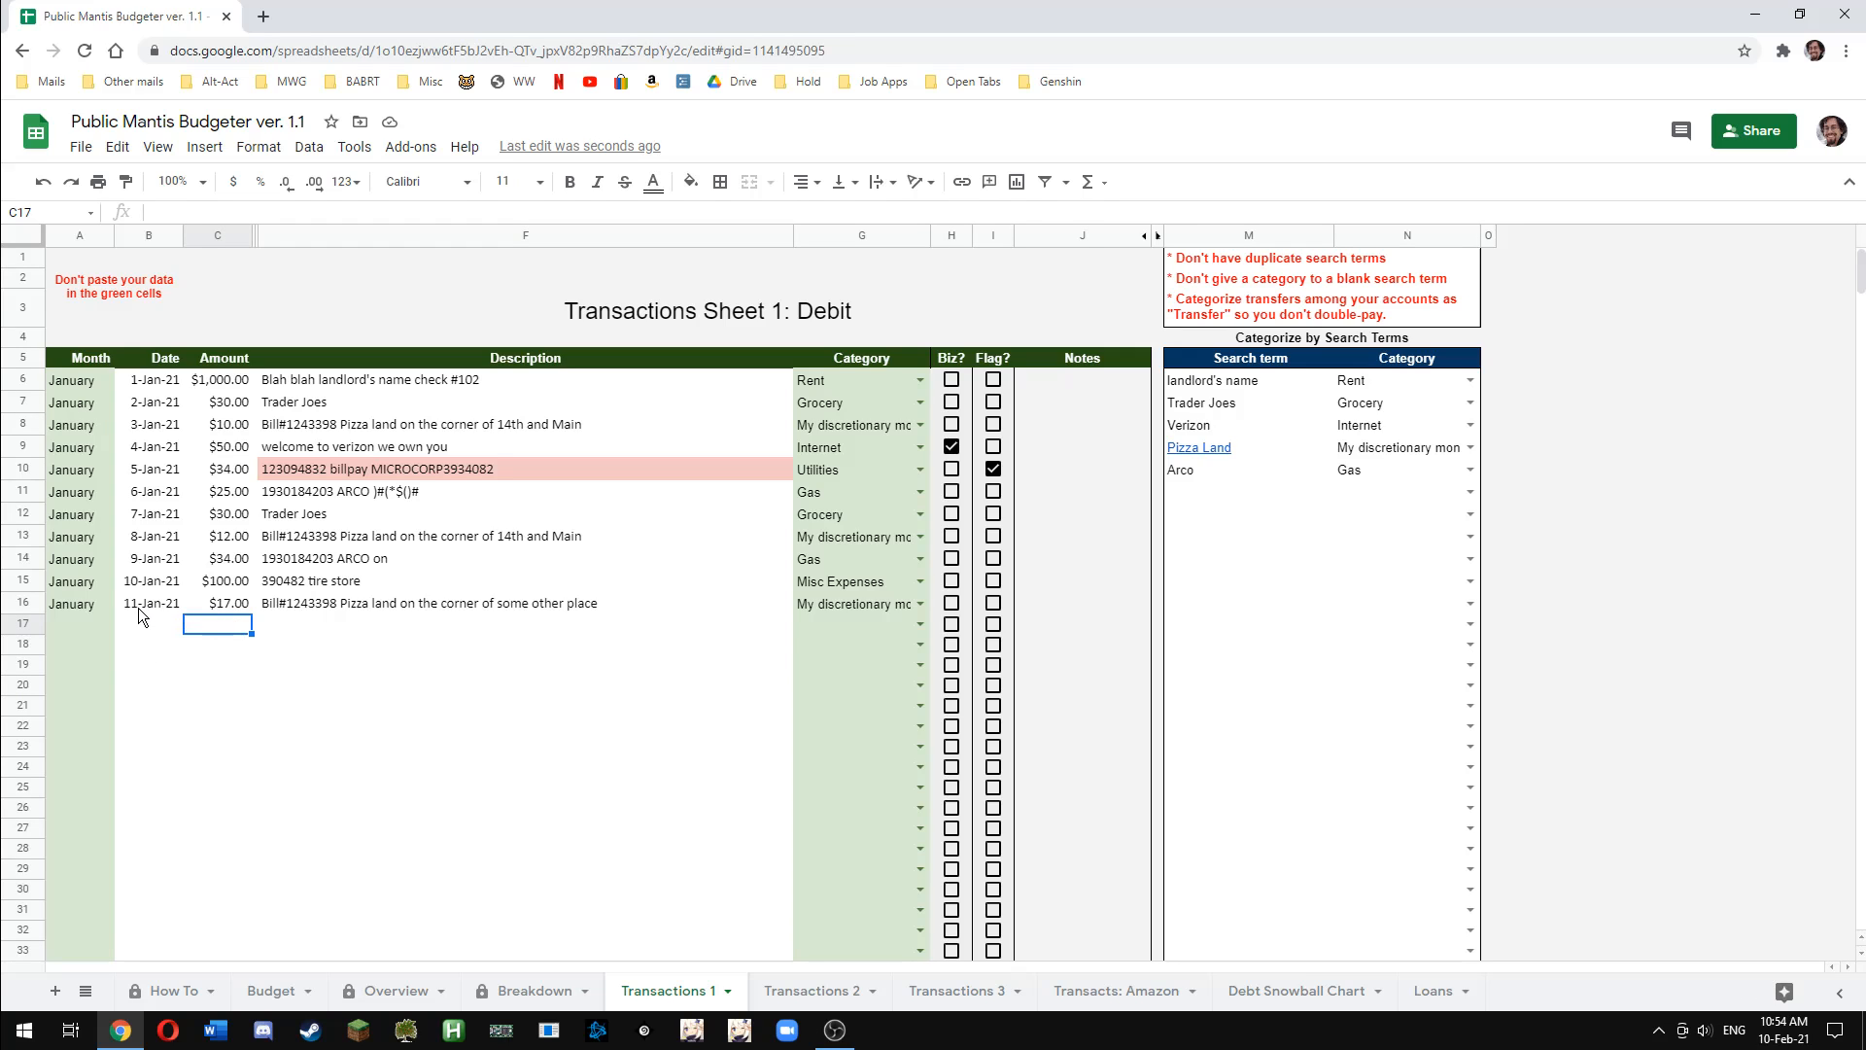
drag(179, 610, 790, 631)
click(402, 652)
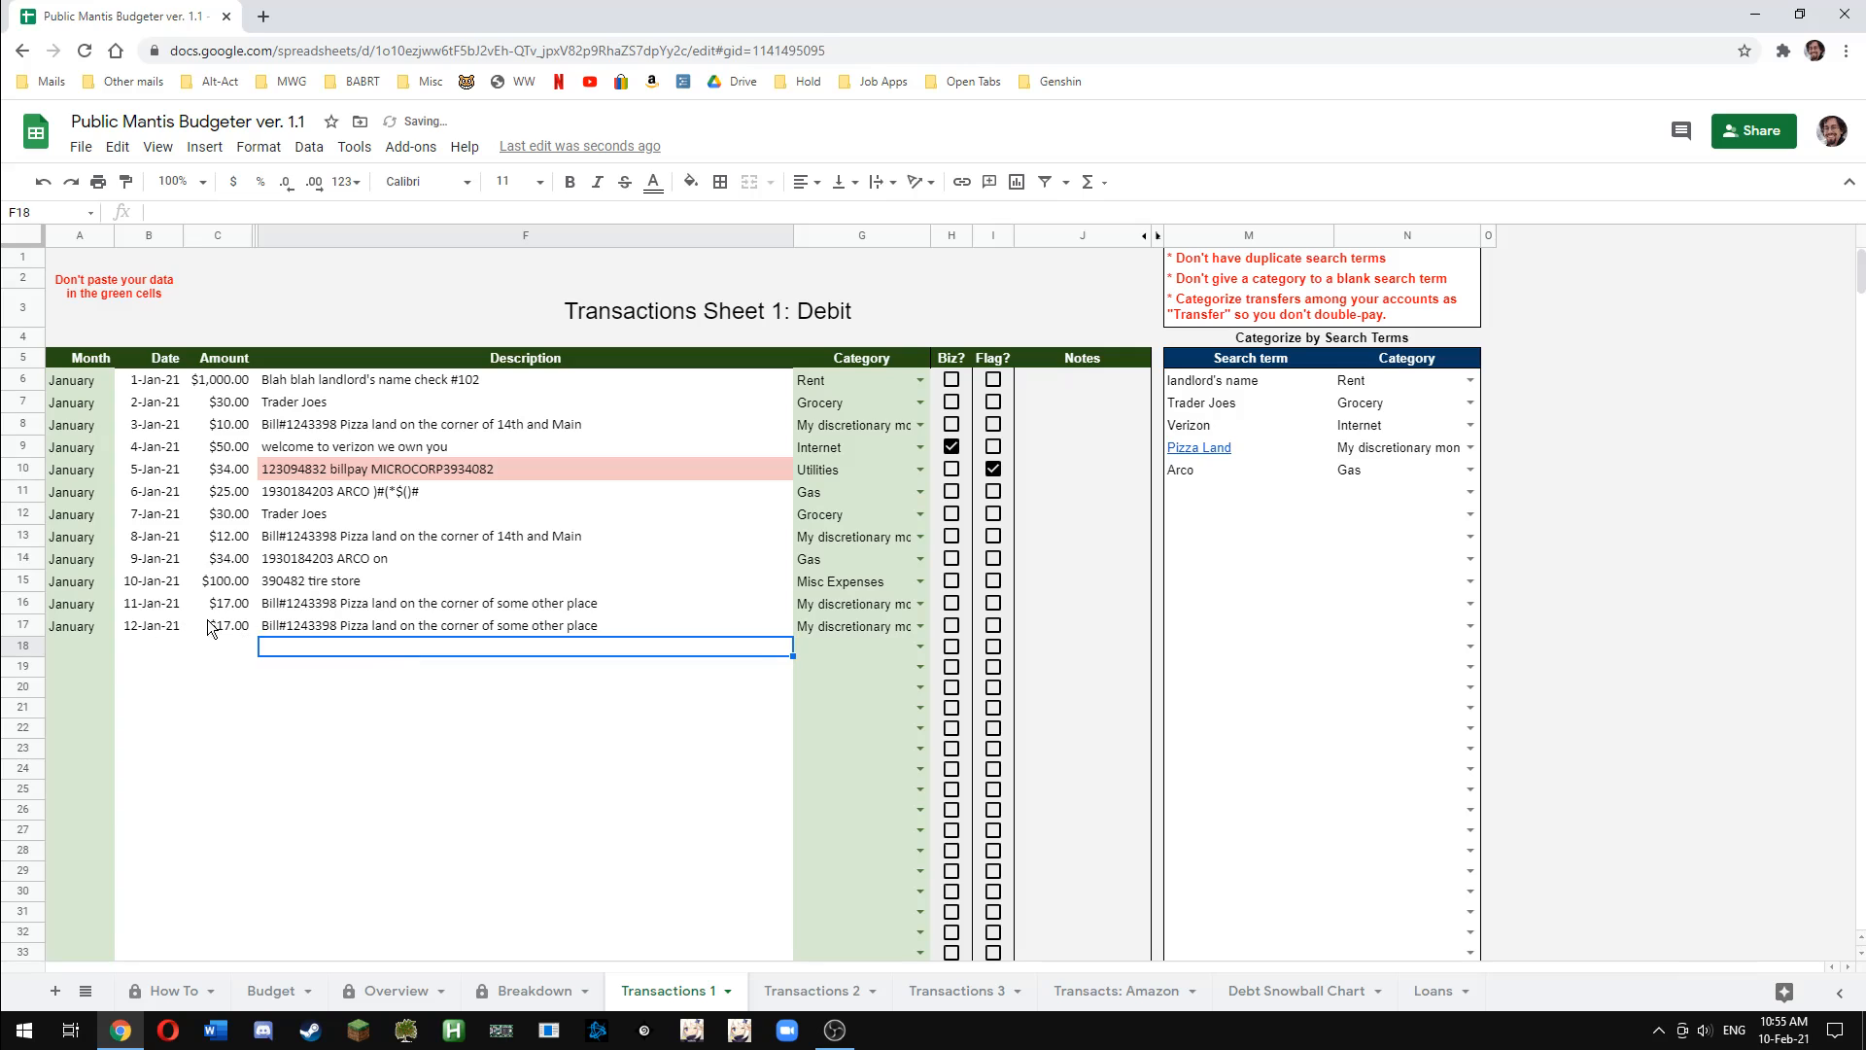
Set the 12-Jan-21 transaction's amount to $2,000.00 and its description to "mafia income"
click(243, 623)
text(2000)
key(Tab)
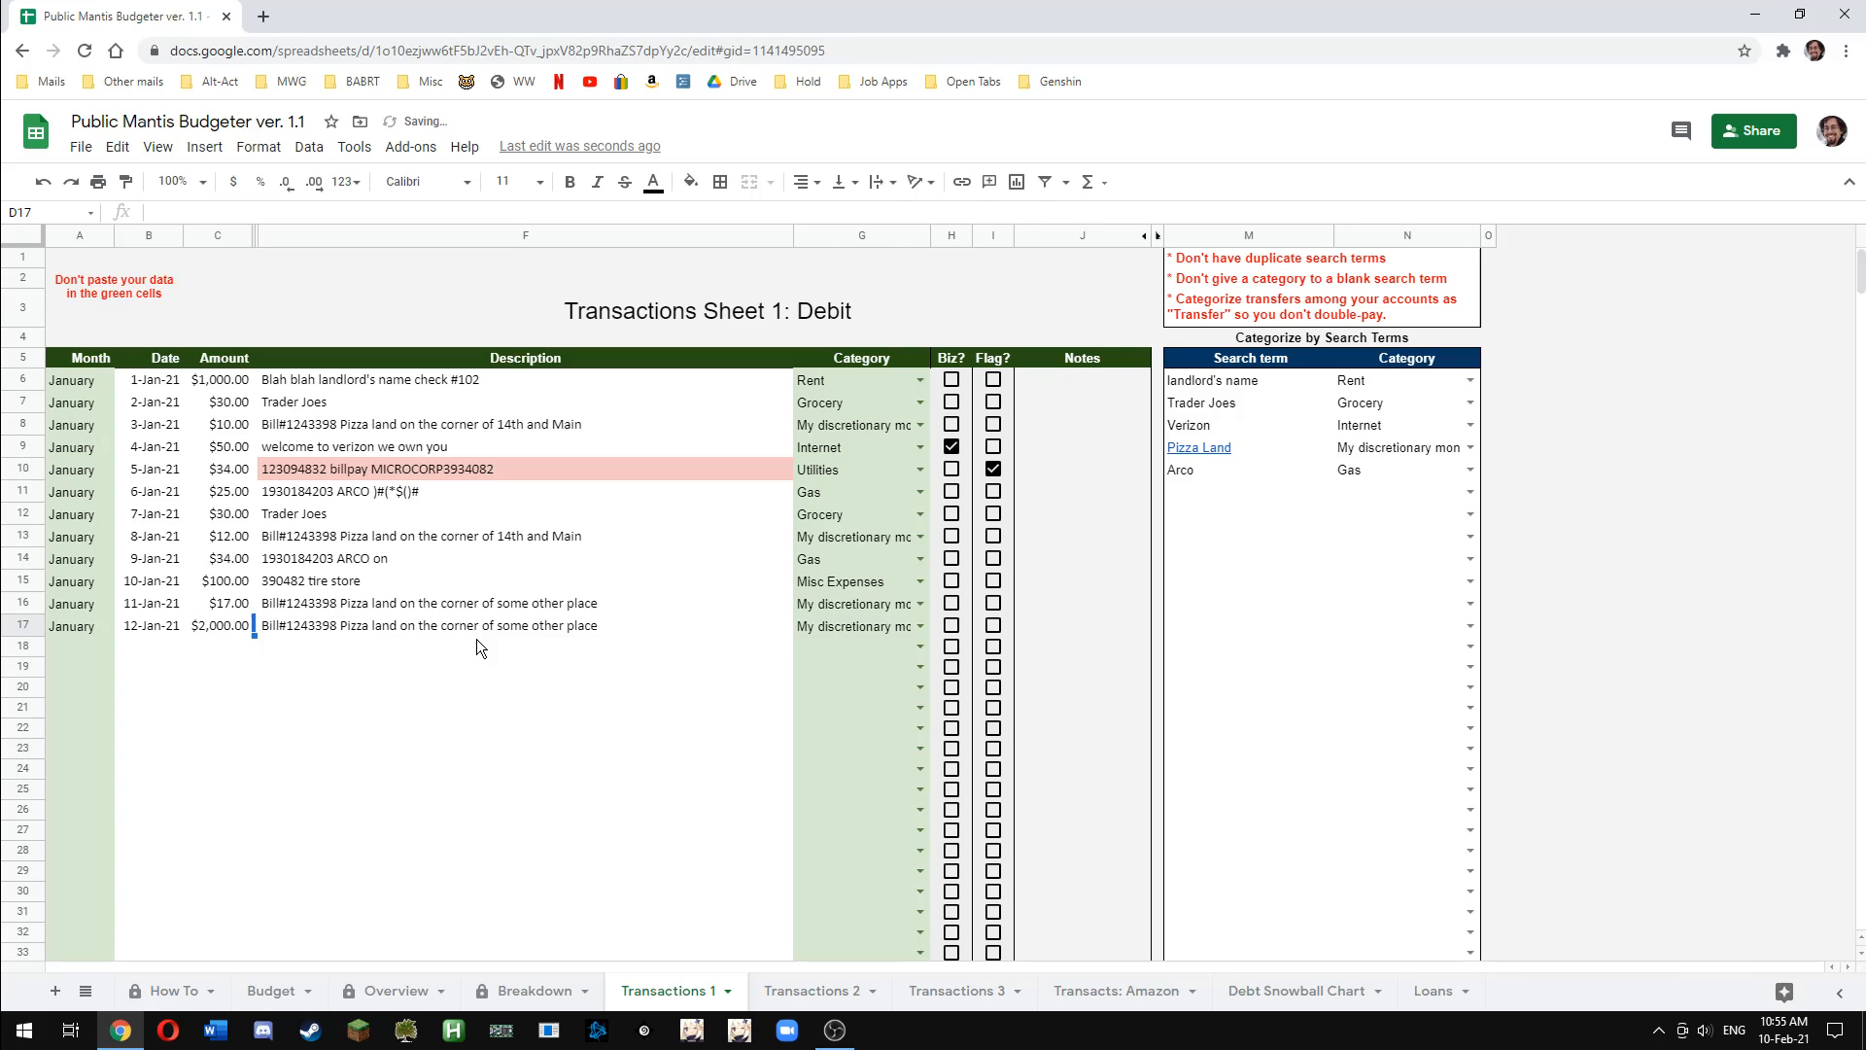
key(Tab)
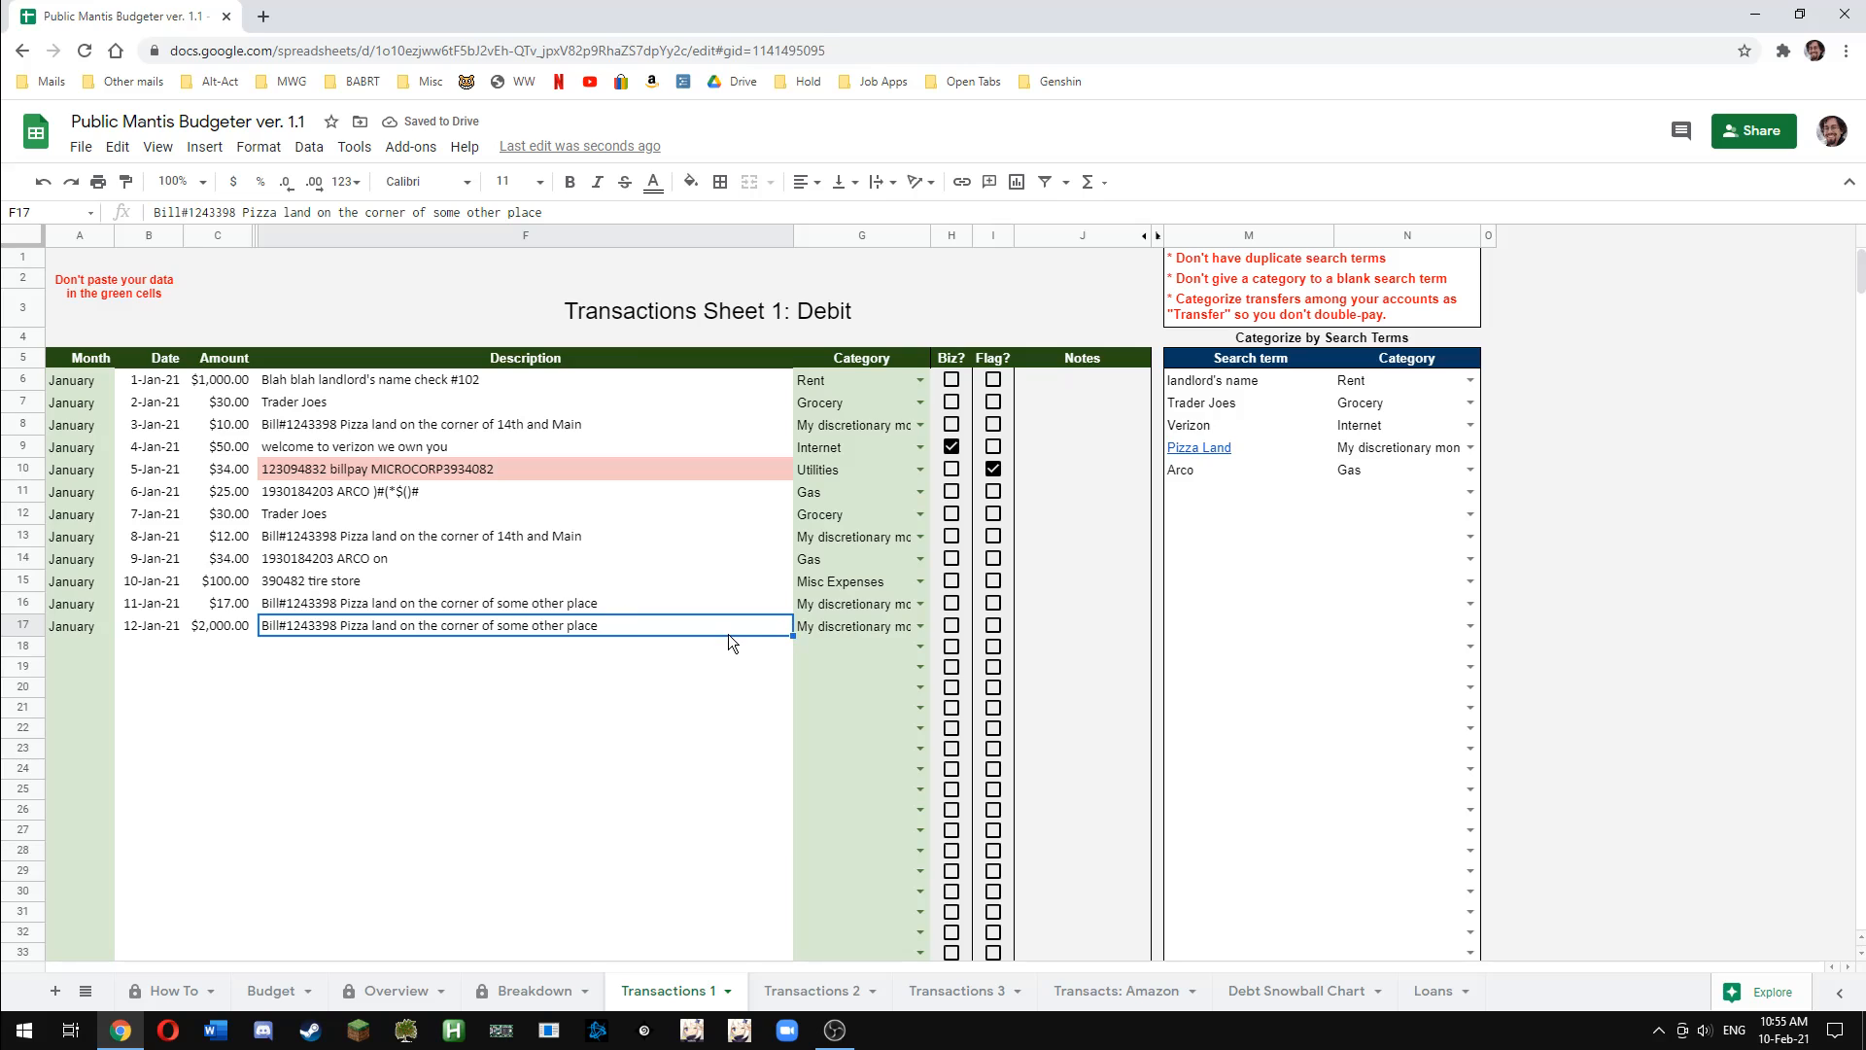
text(mafia dues)
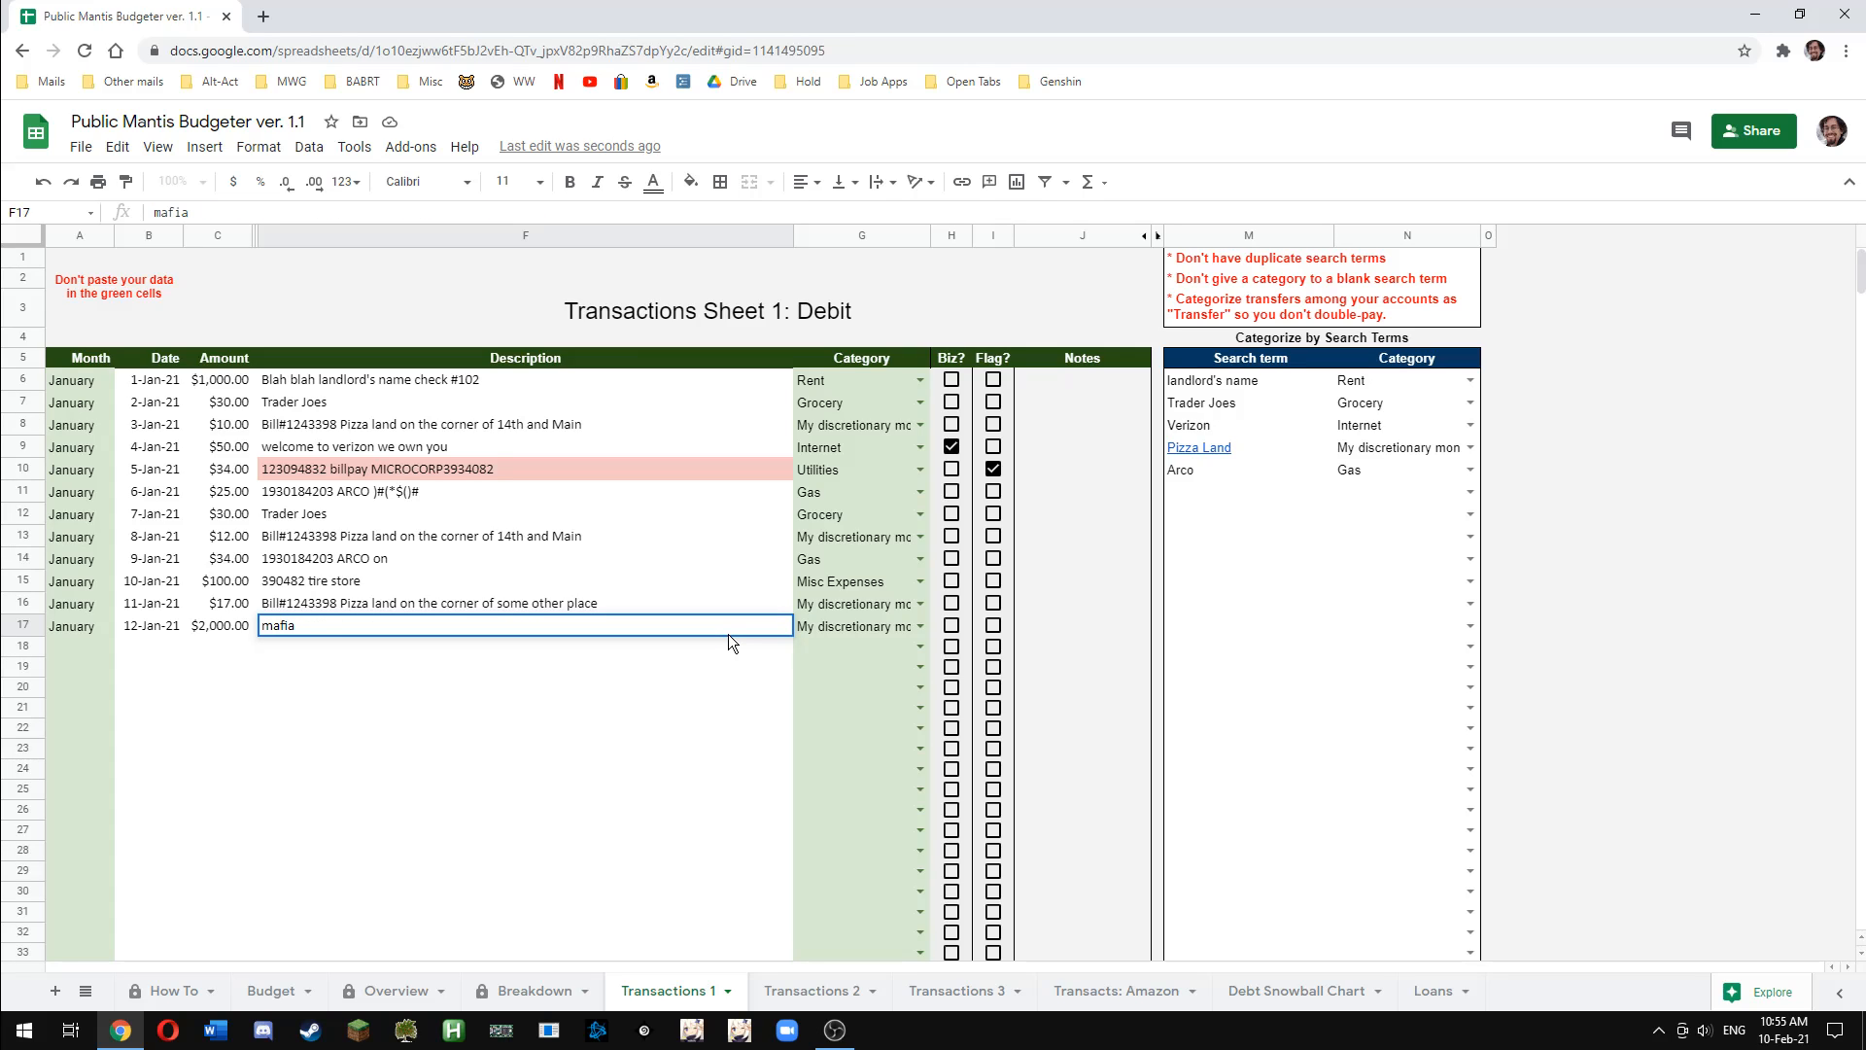
key(BackSpace)
key(BackSpace)
key(BackSpace)
key(BackSpace)
key(BackSpace)
text(income)
key(Return)
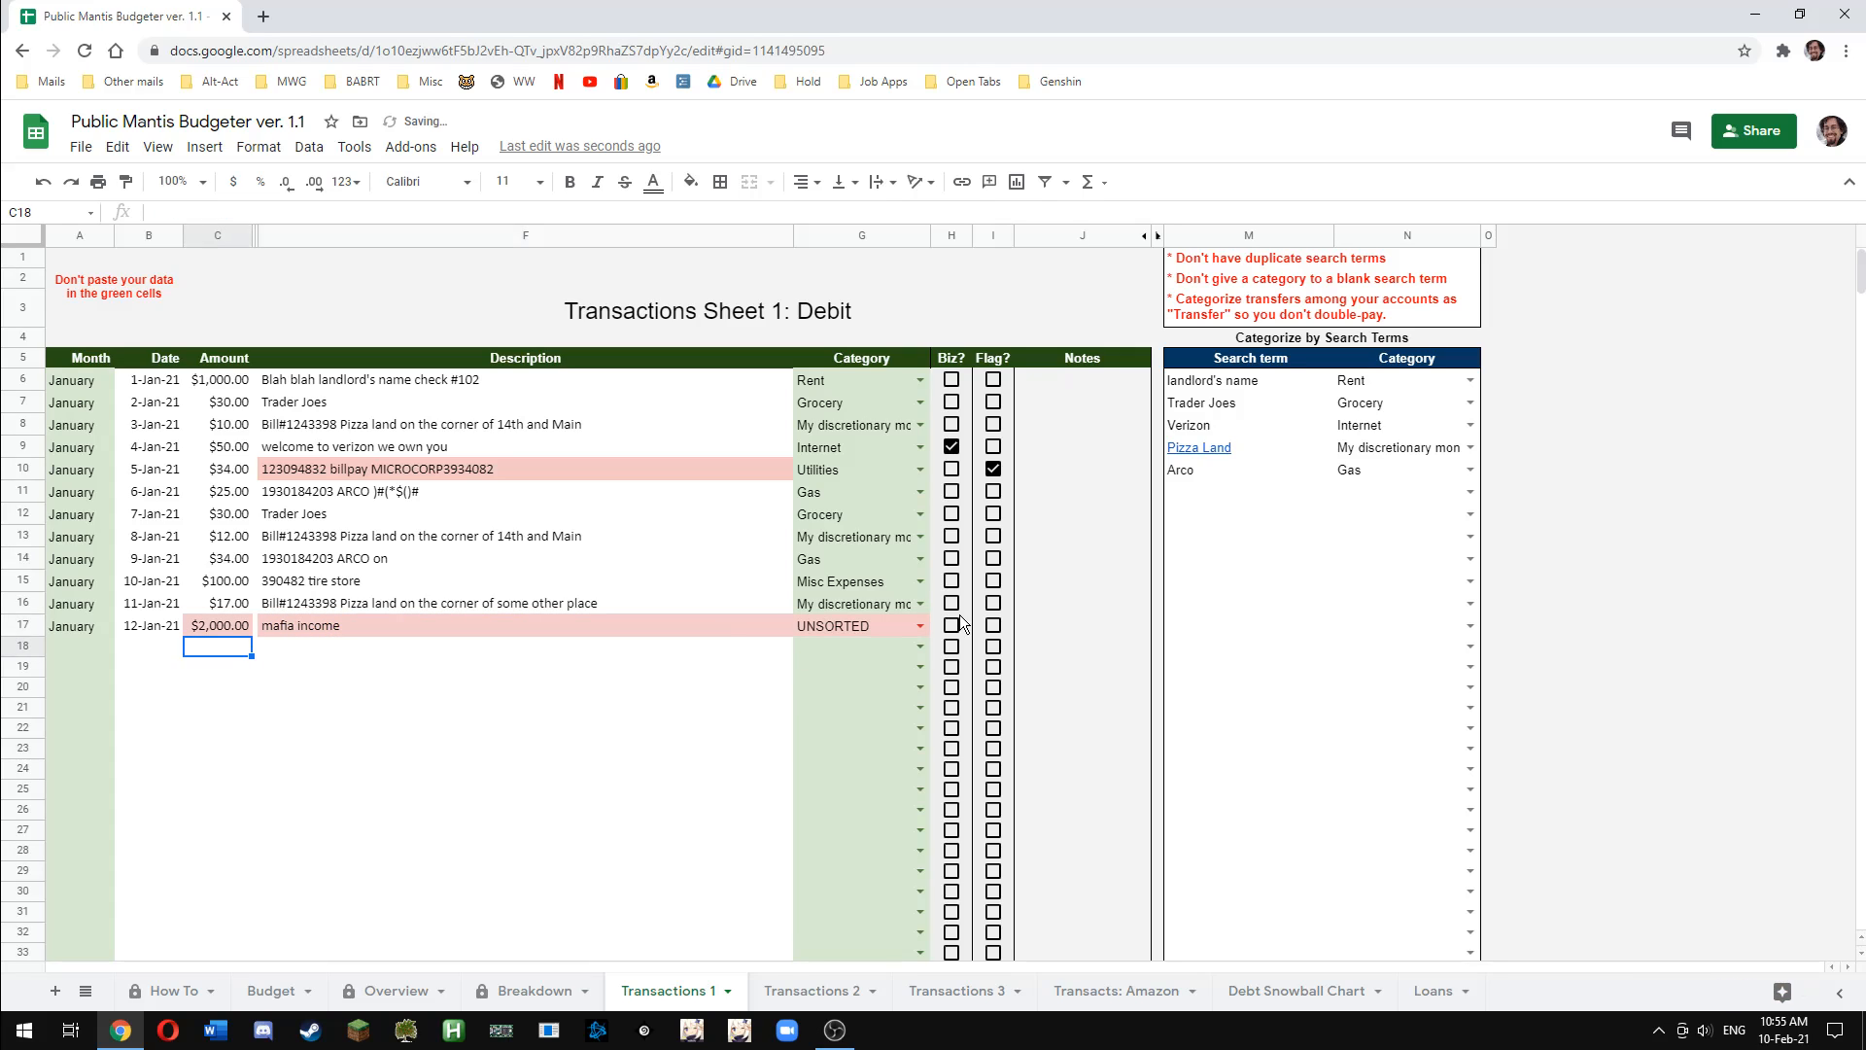
Add the search term "Mafia" with the category My day job to the Categorize by Search Terms table
click(1253, 492)
text(Mafia)
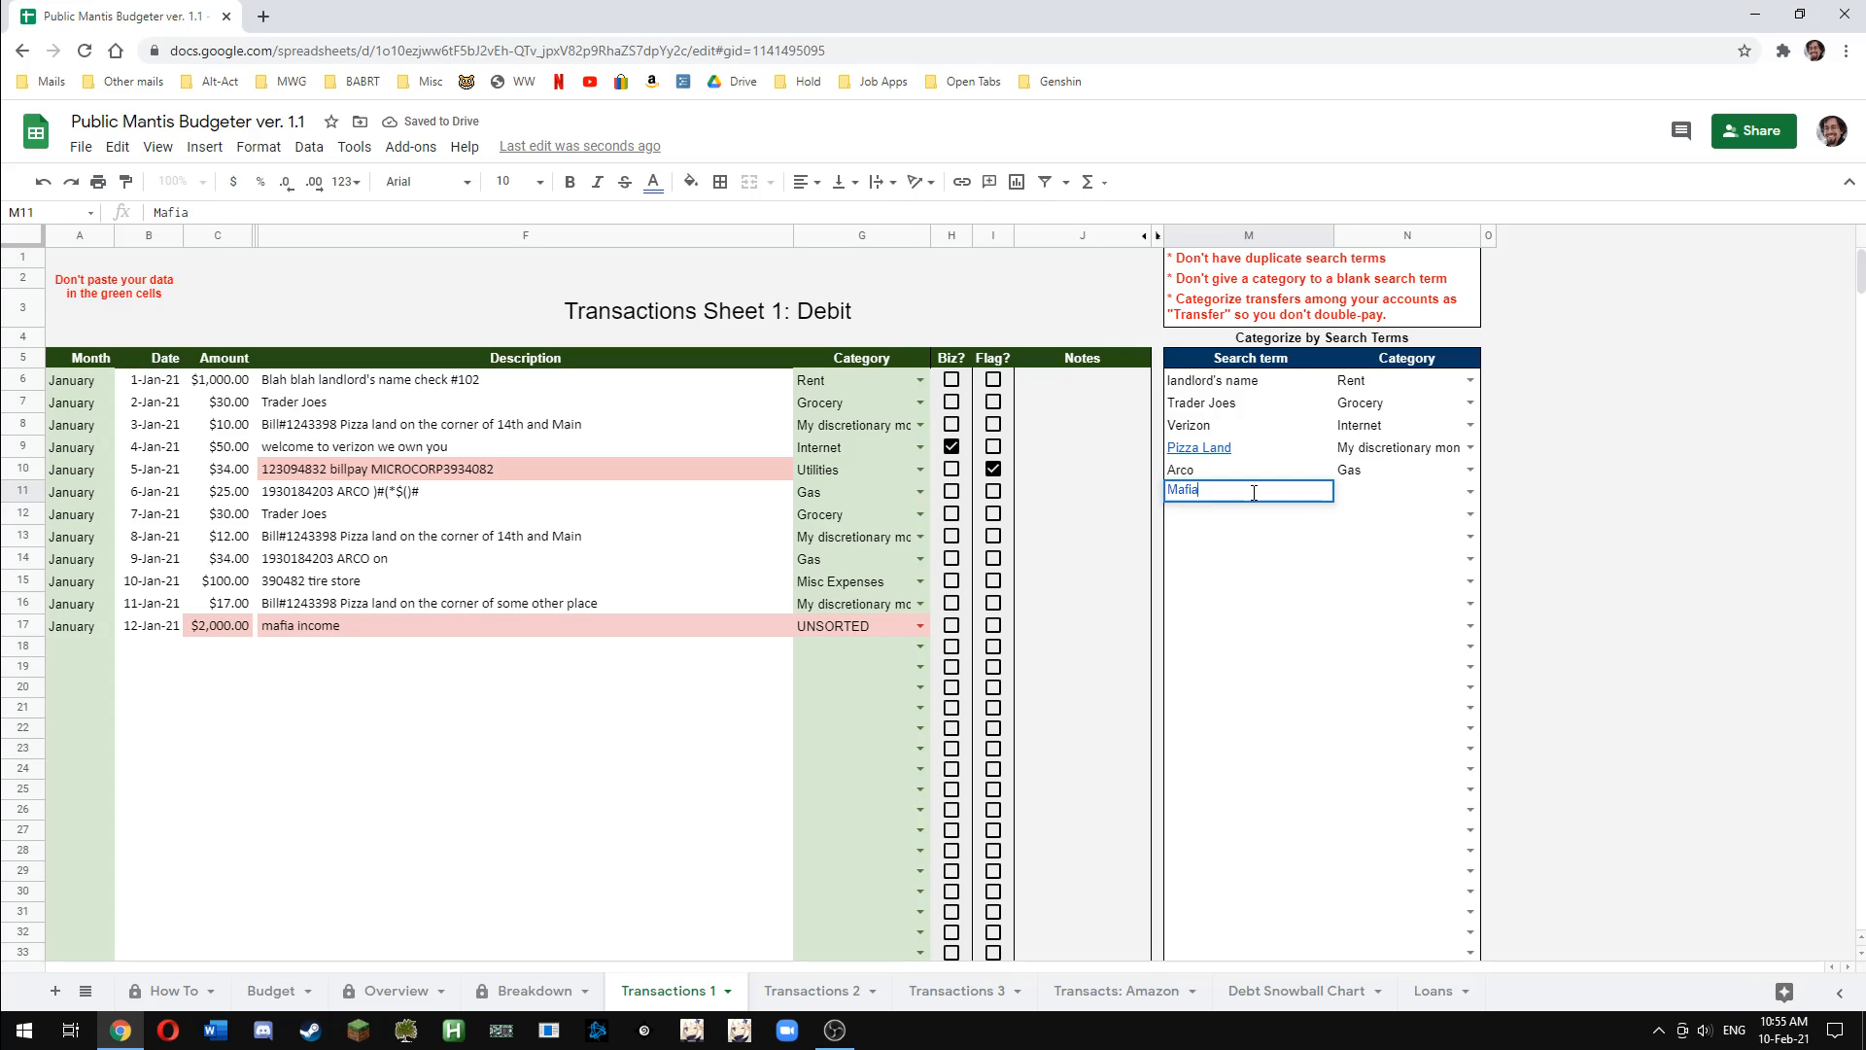
key(Tab)
text(My day job)
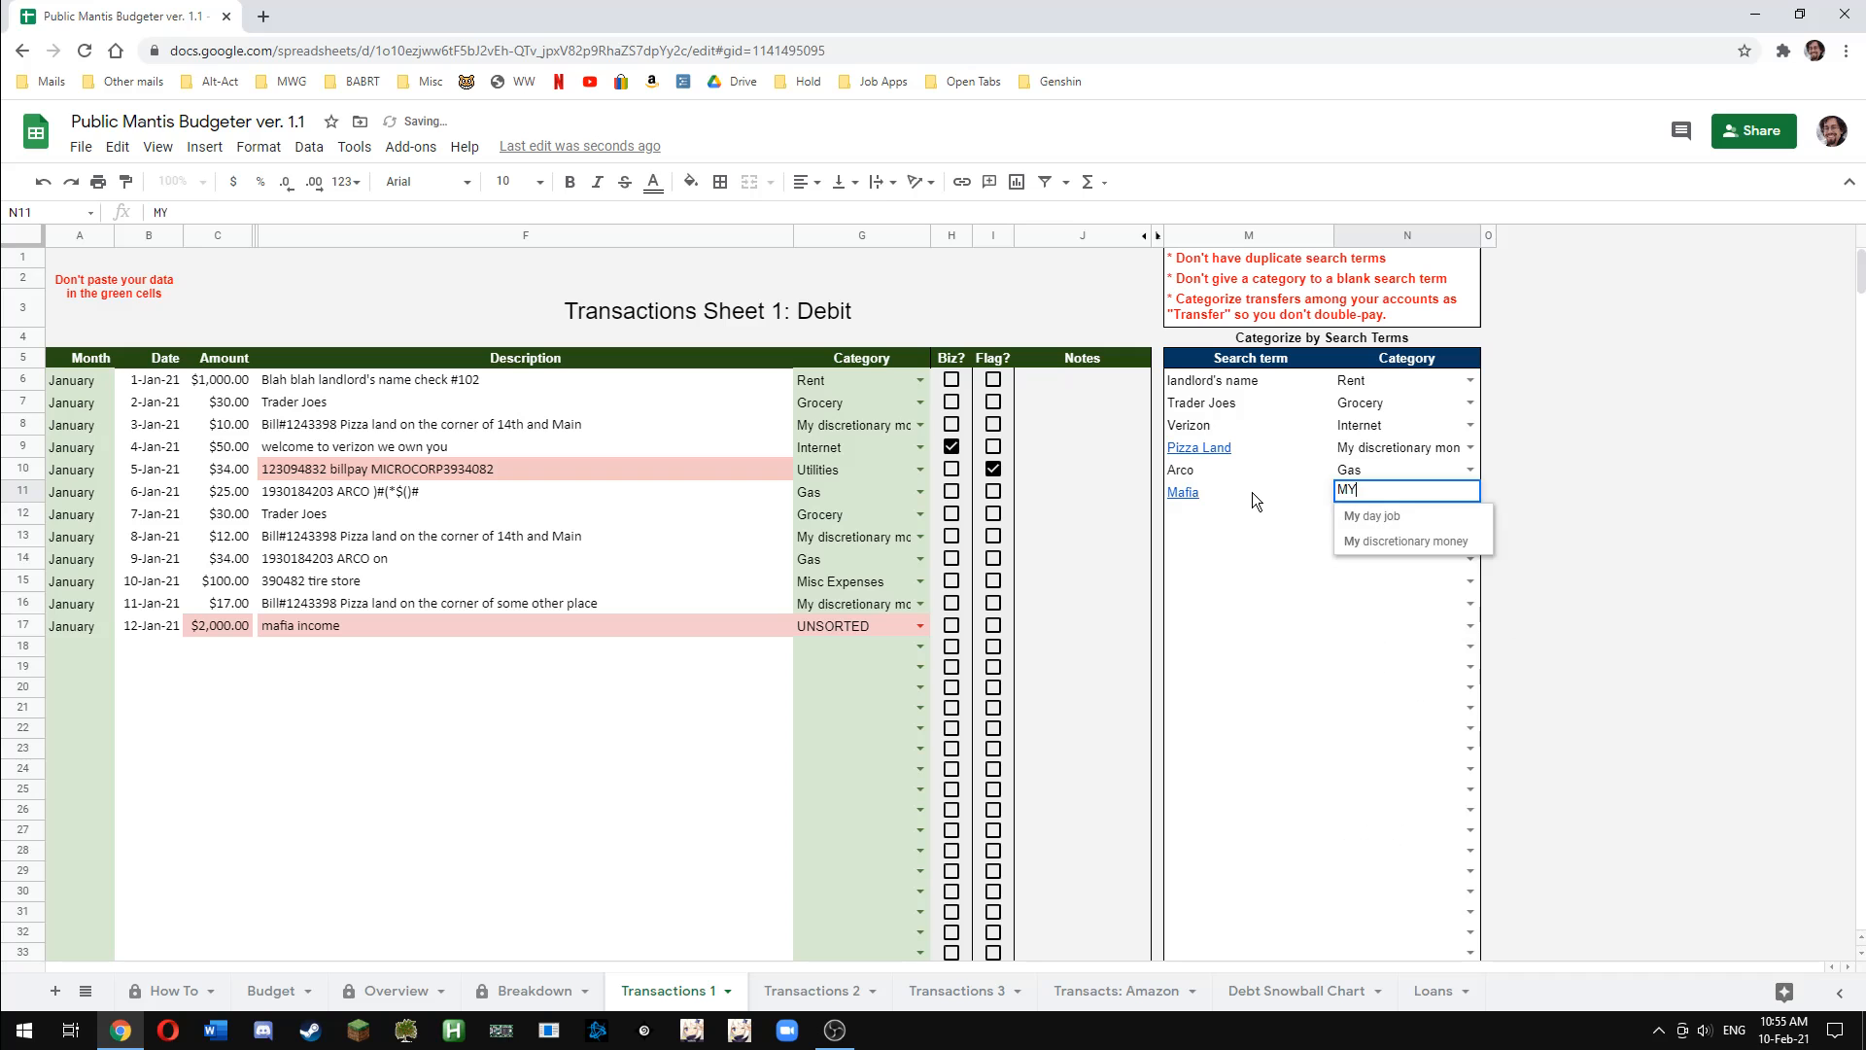
key(Return)
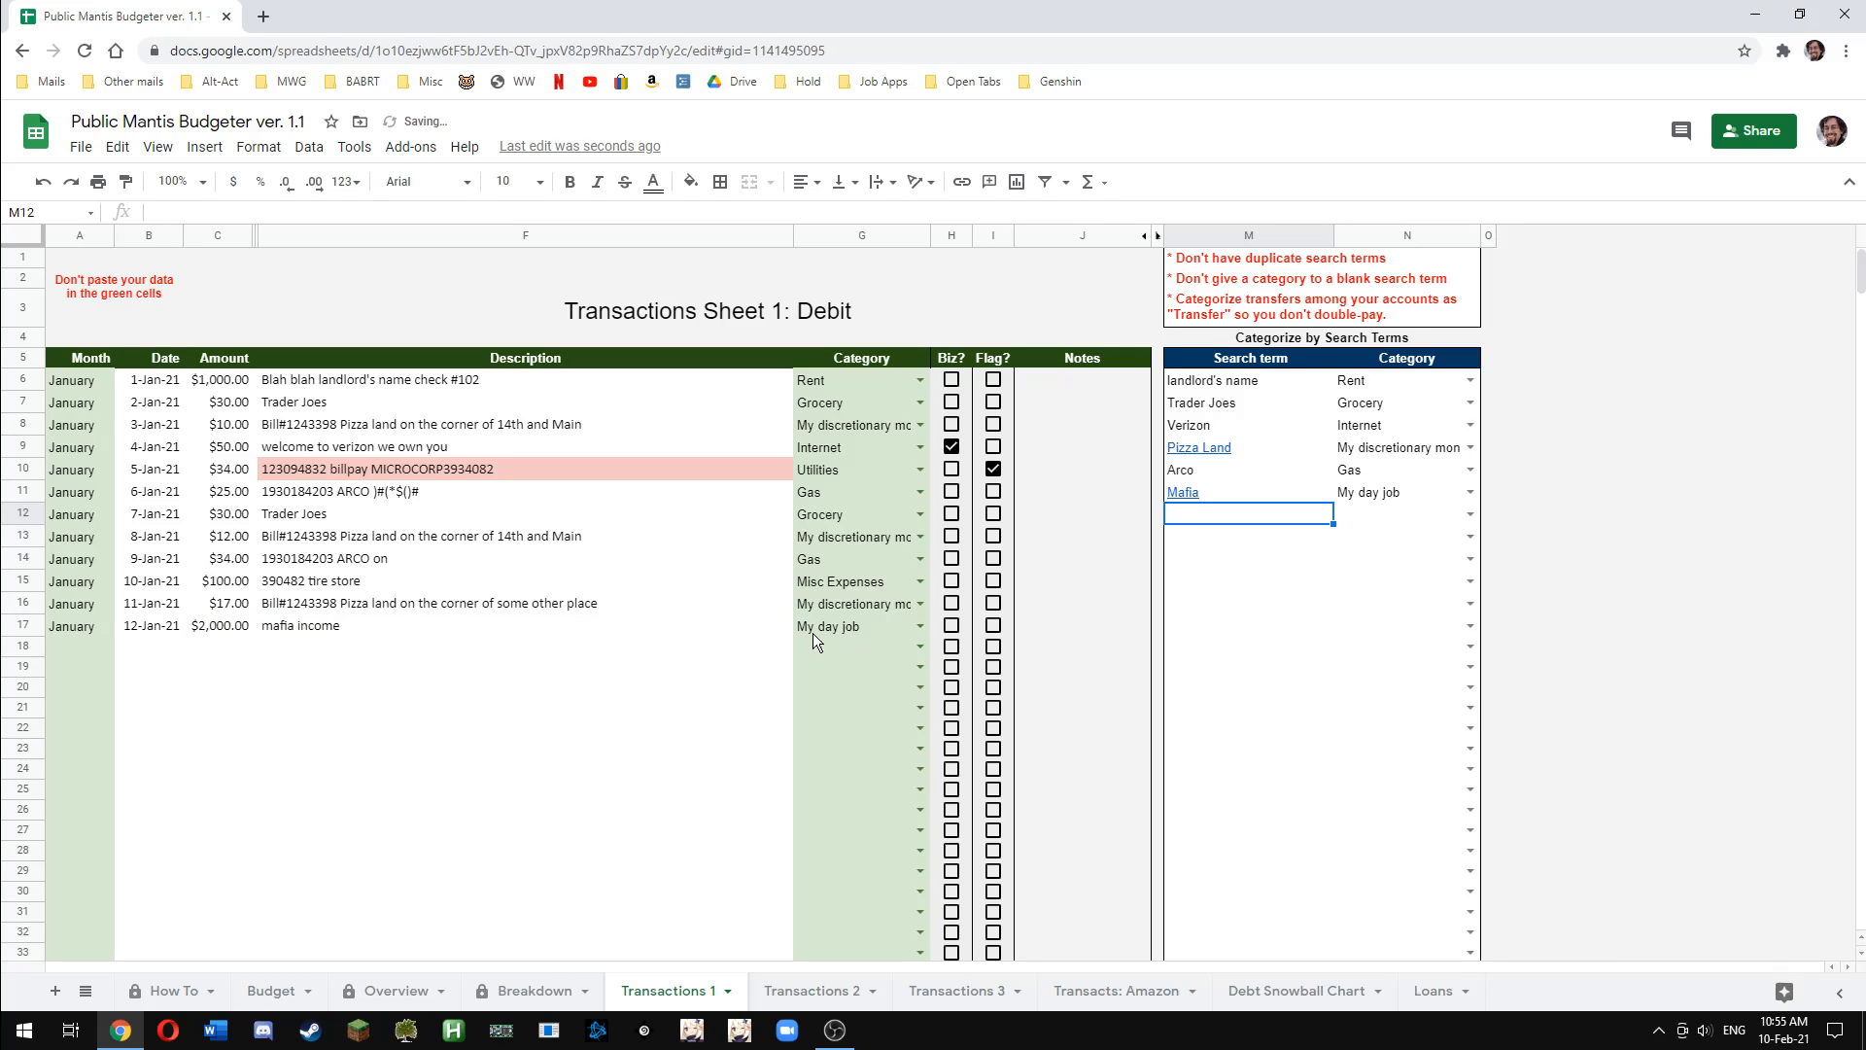
Compare January's expected, actual and difference amounts for the income categories in the Breakdown sheet, referring back to the debit transactions
click(516, 988)
click(291, 392)
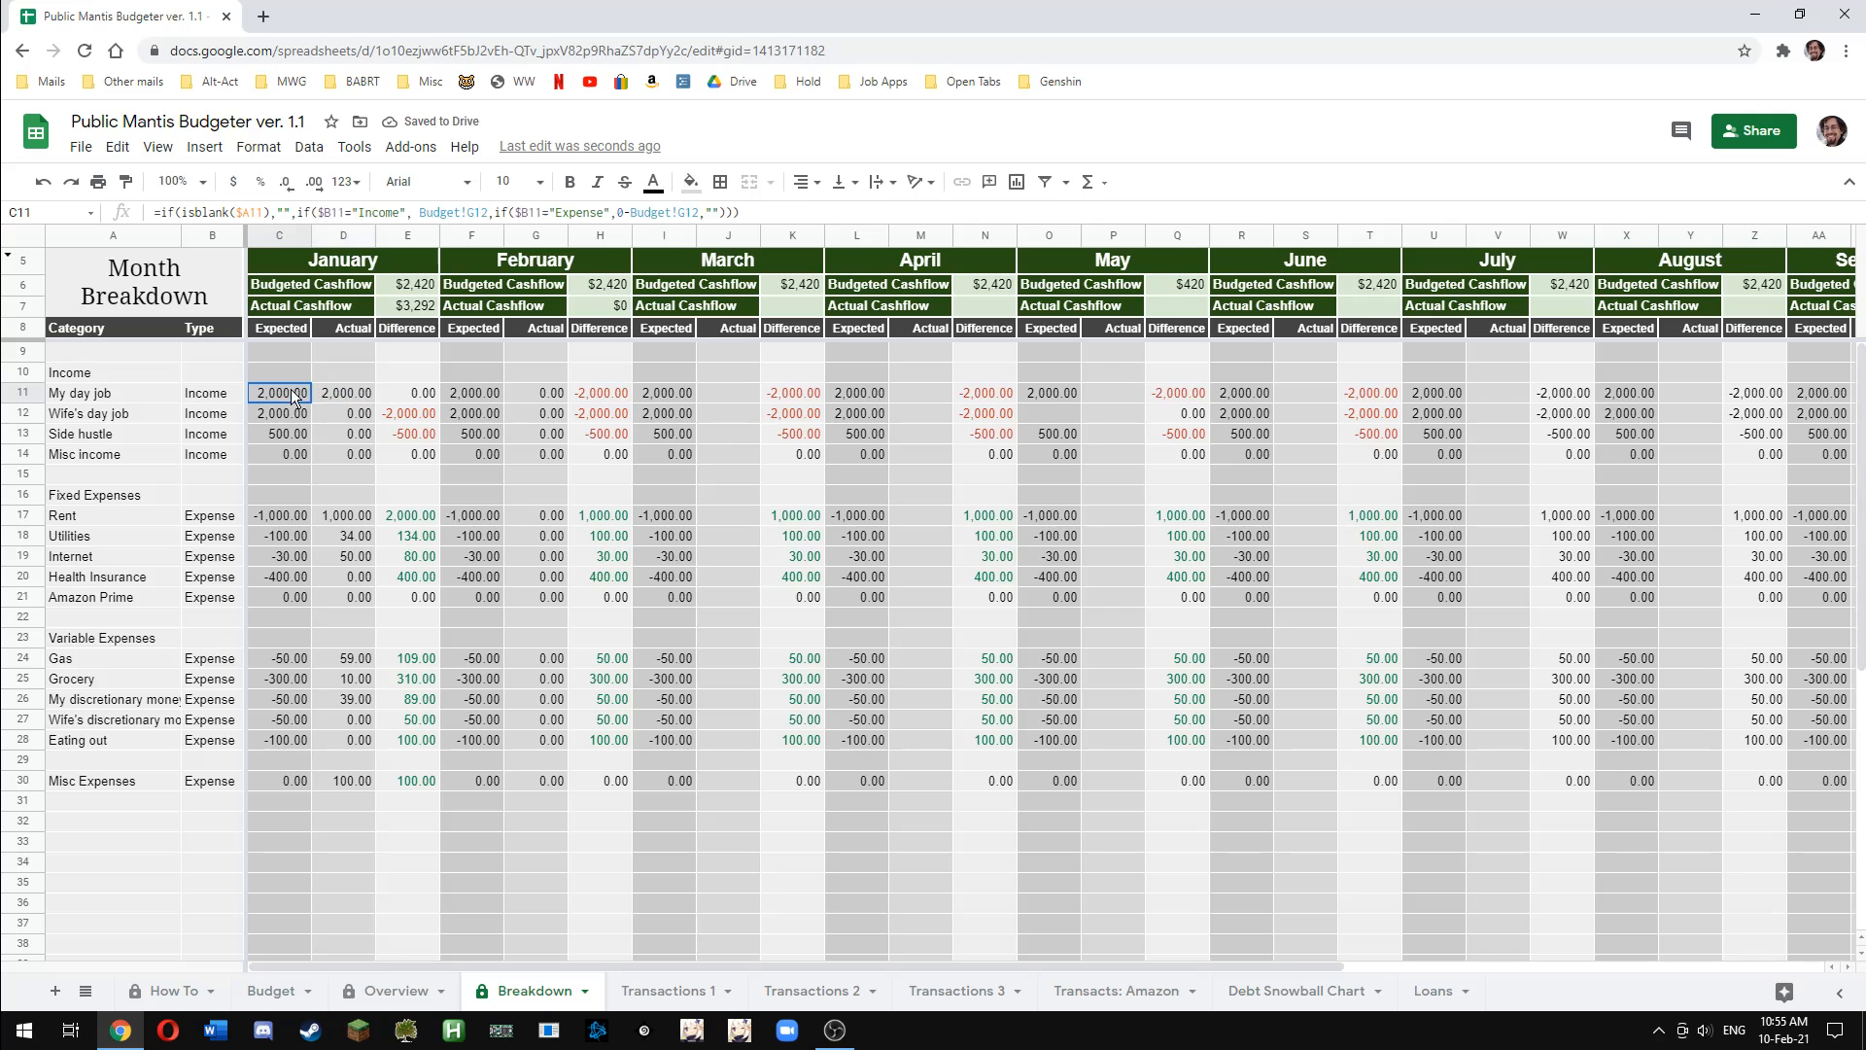
click(351, 396)
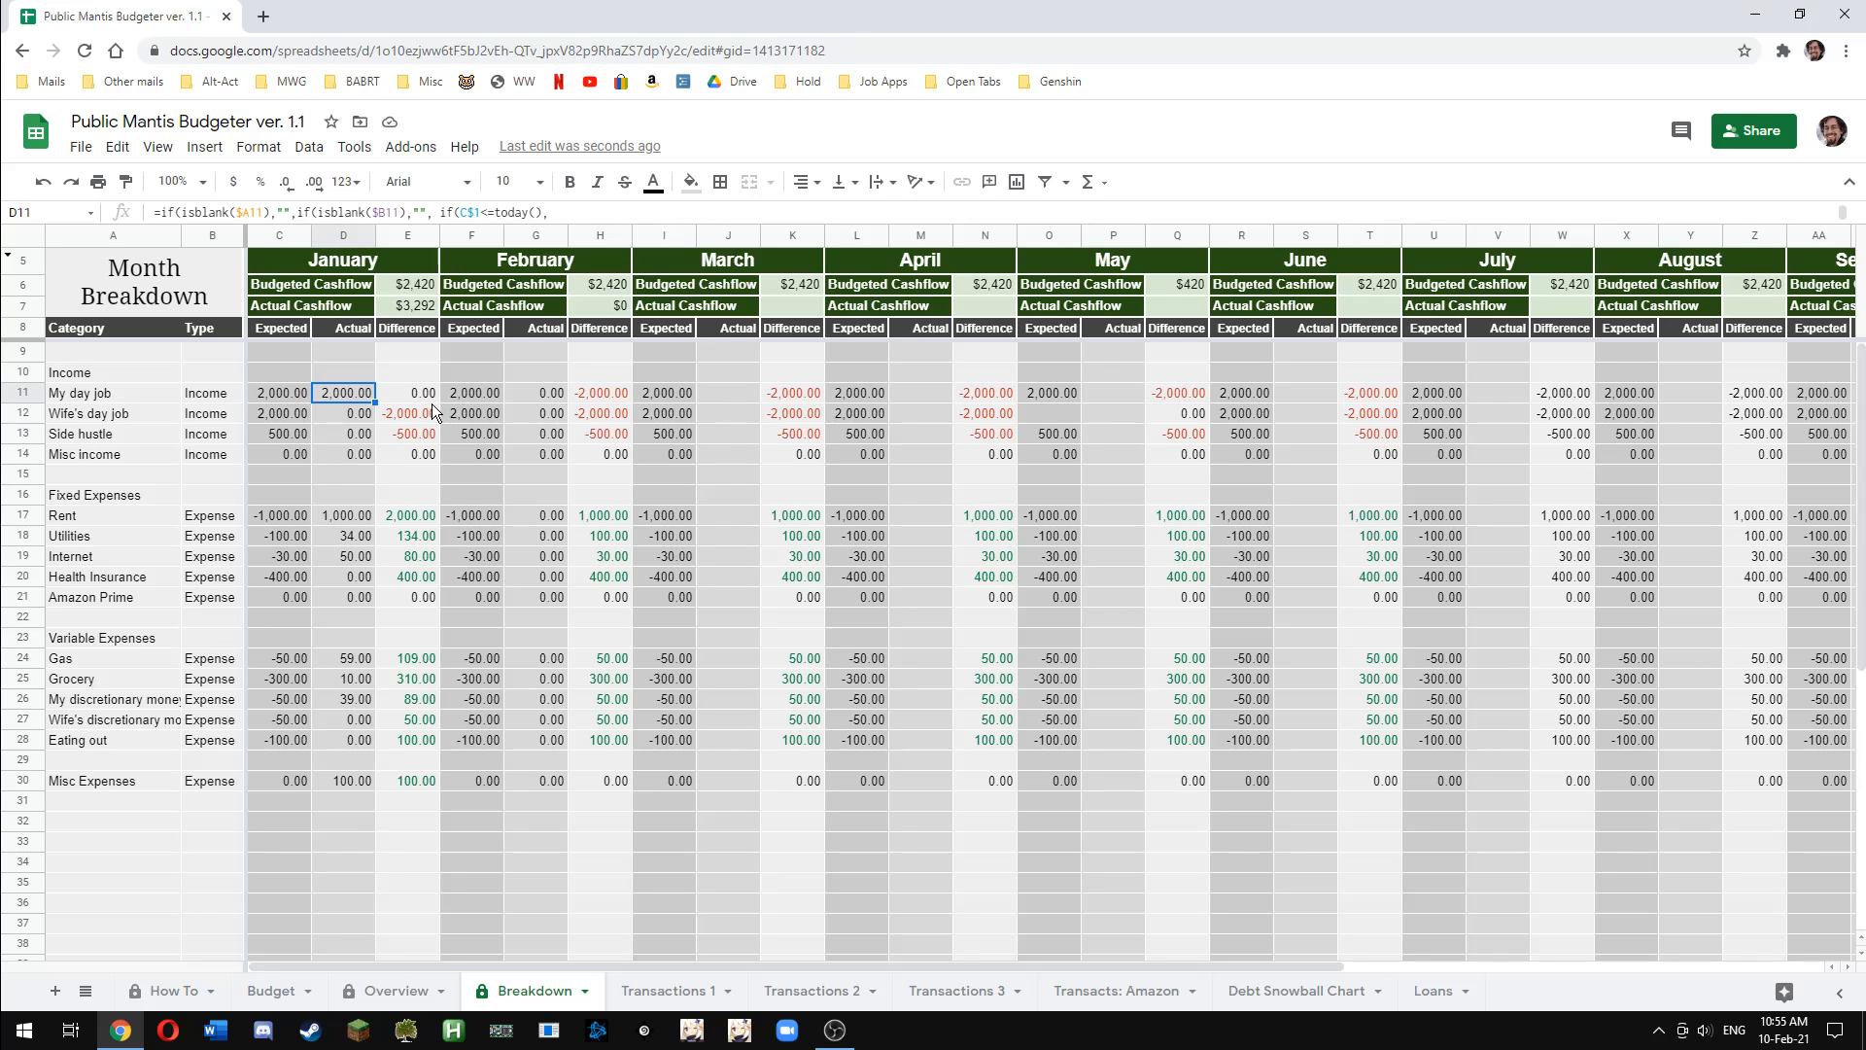
click(429, 398)
click(300, 415)
drag(360, 420, 437, 442)
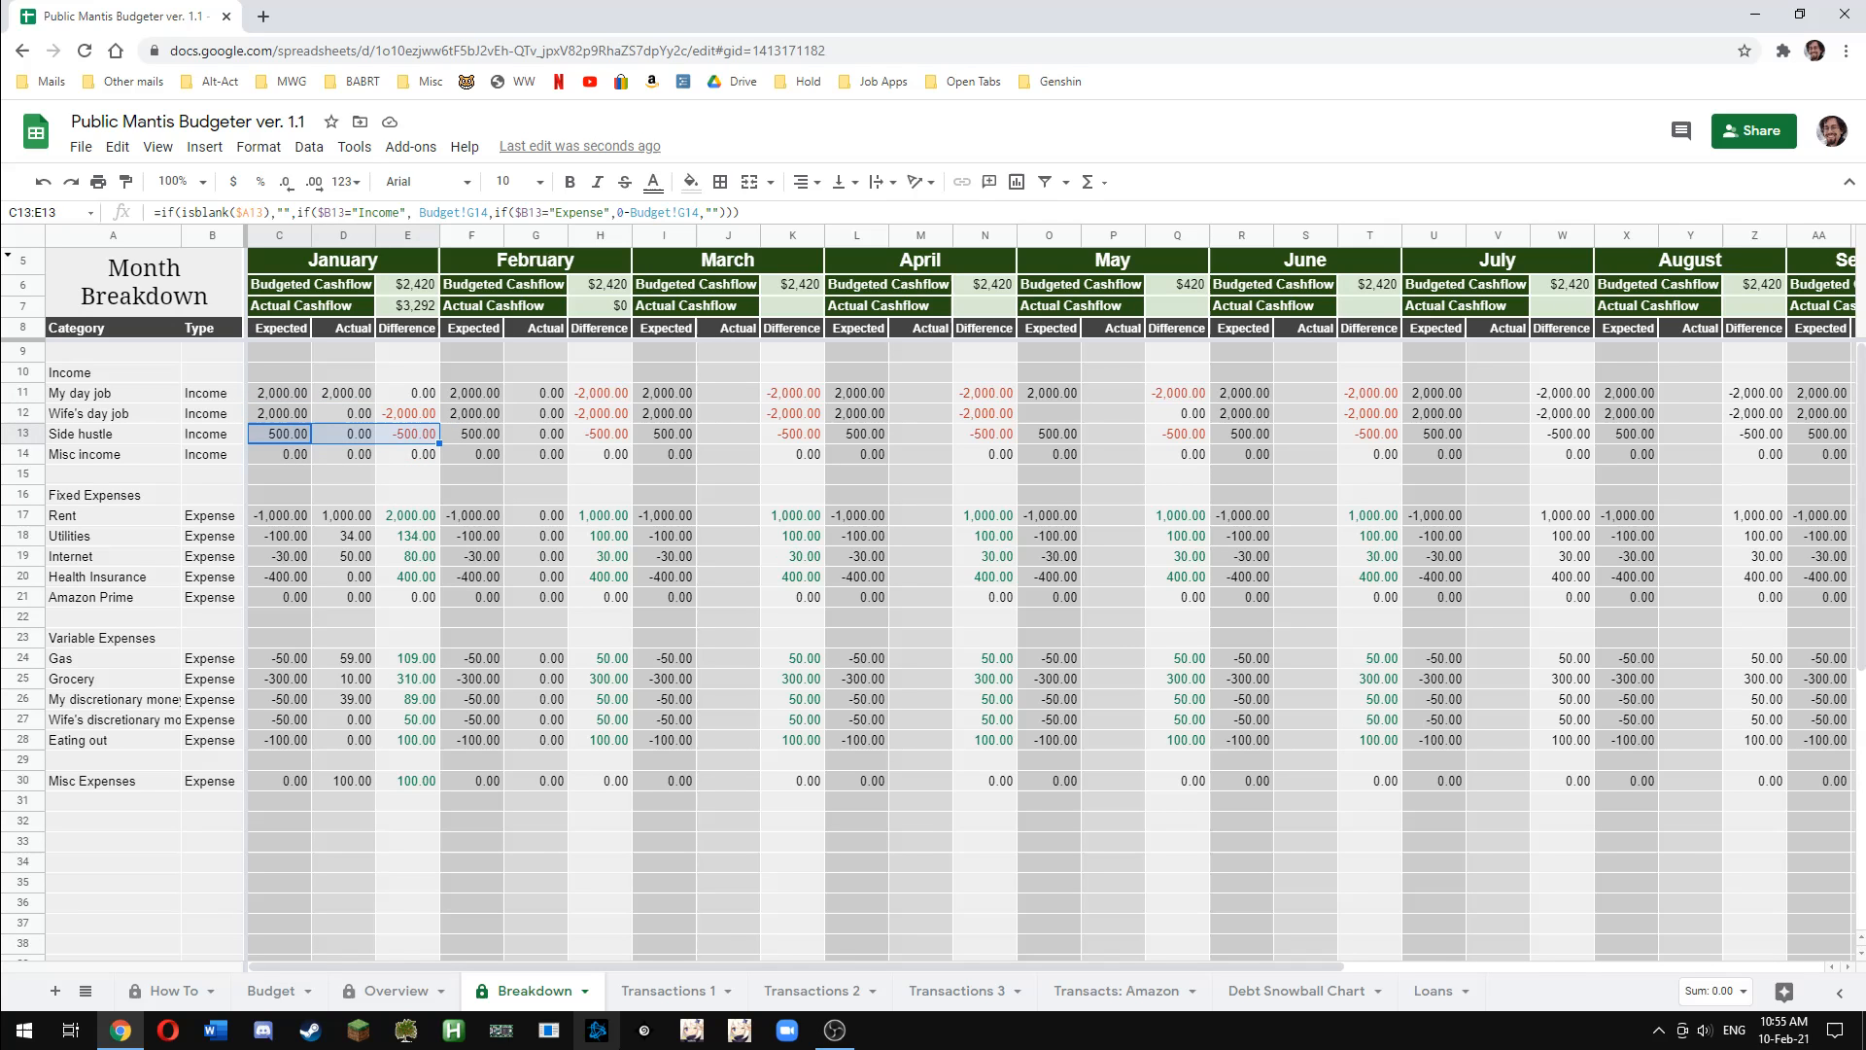
click(661, 991)
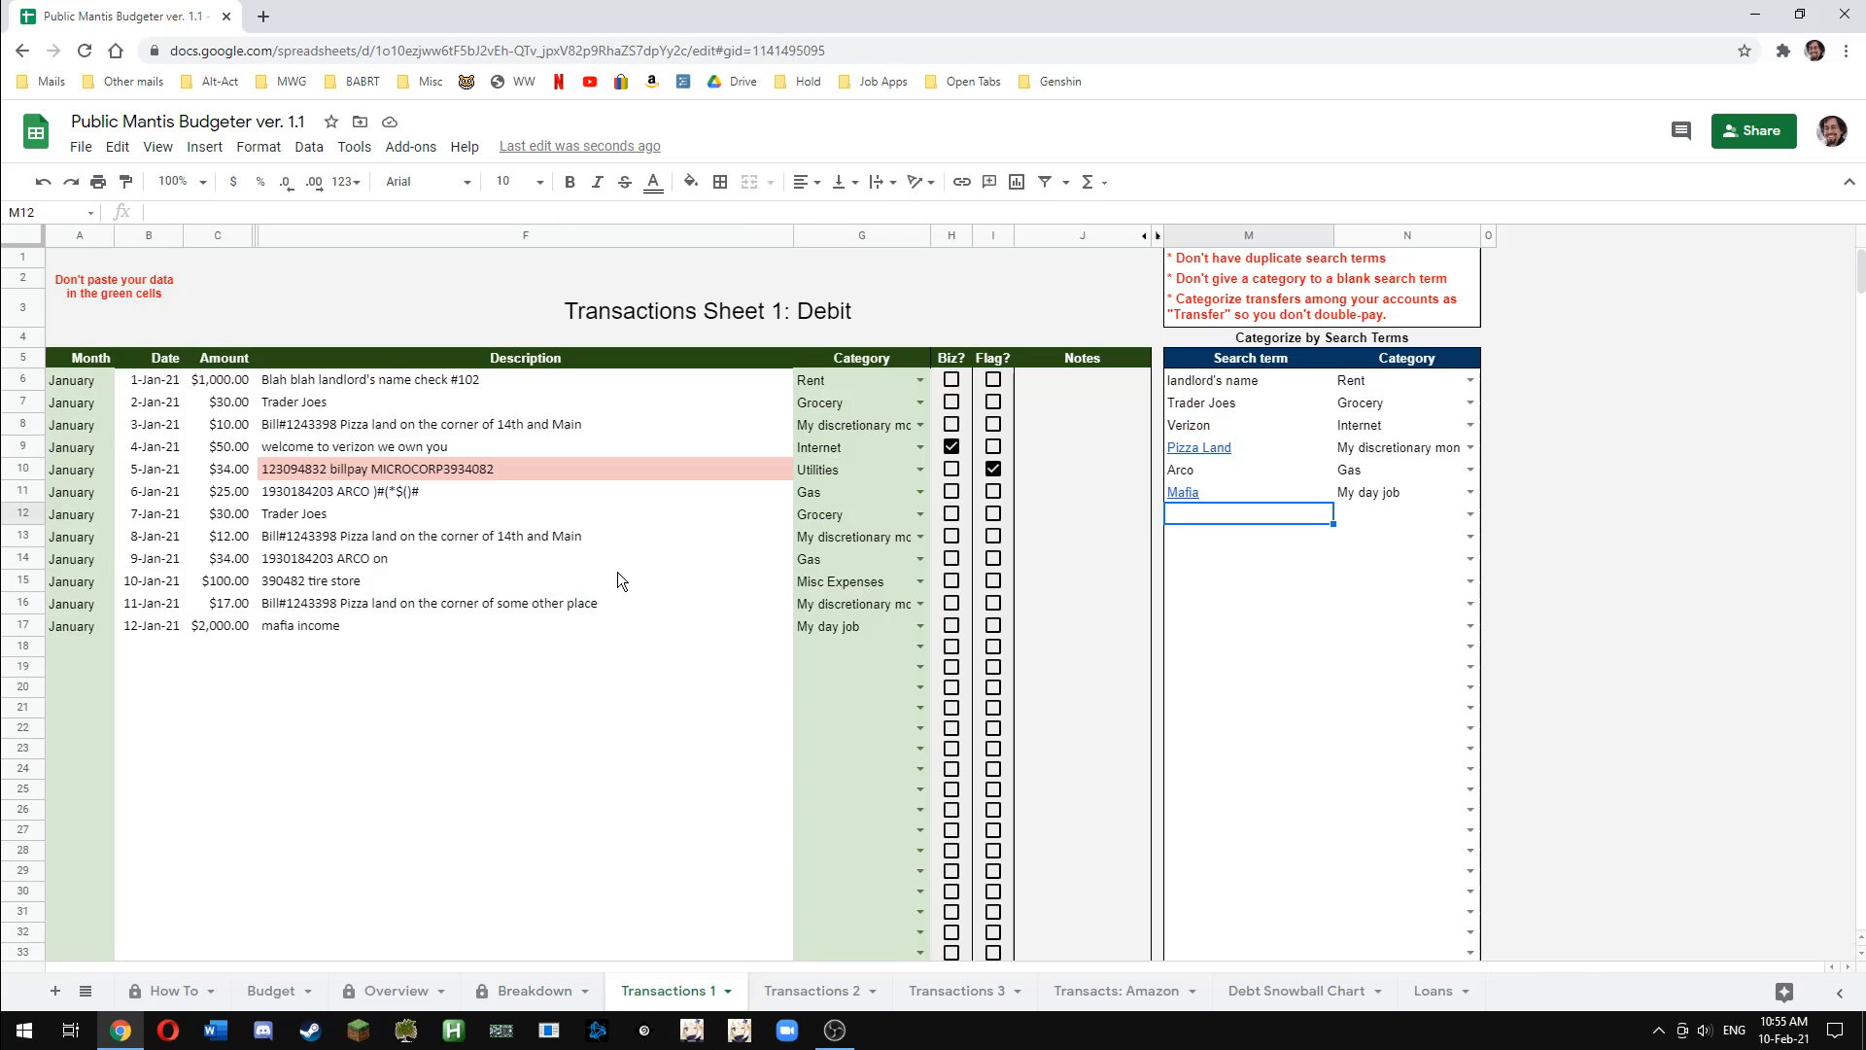
click(523, 988)
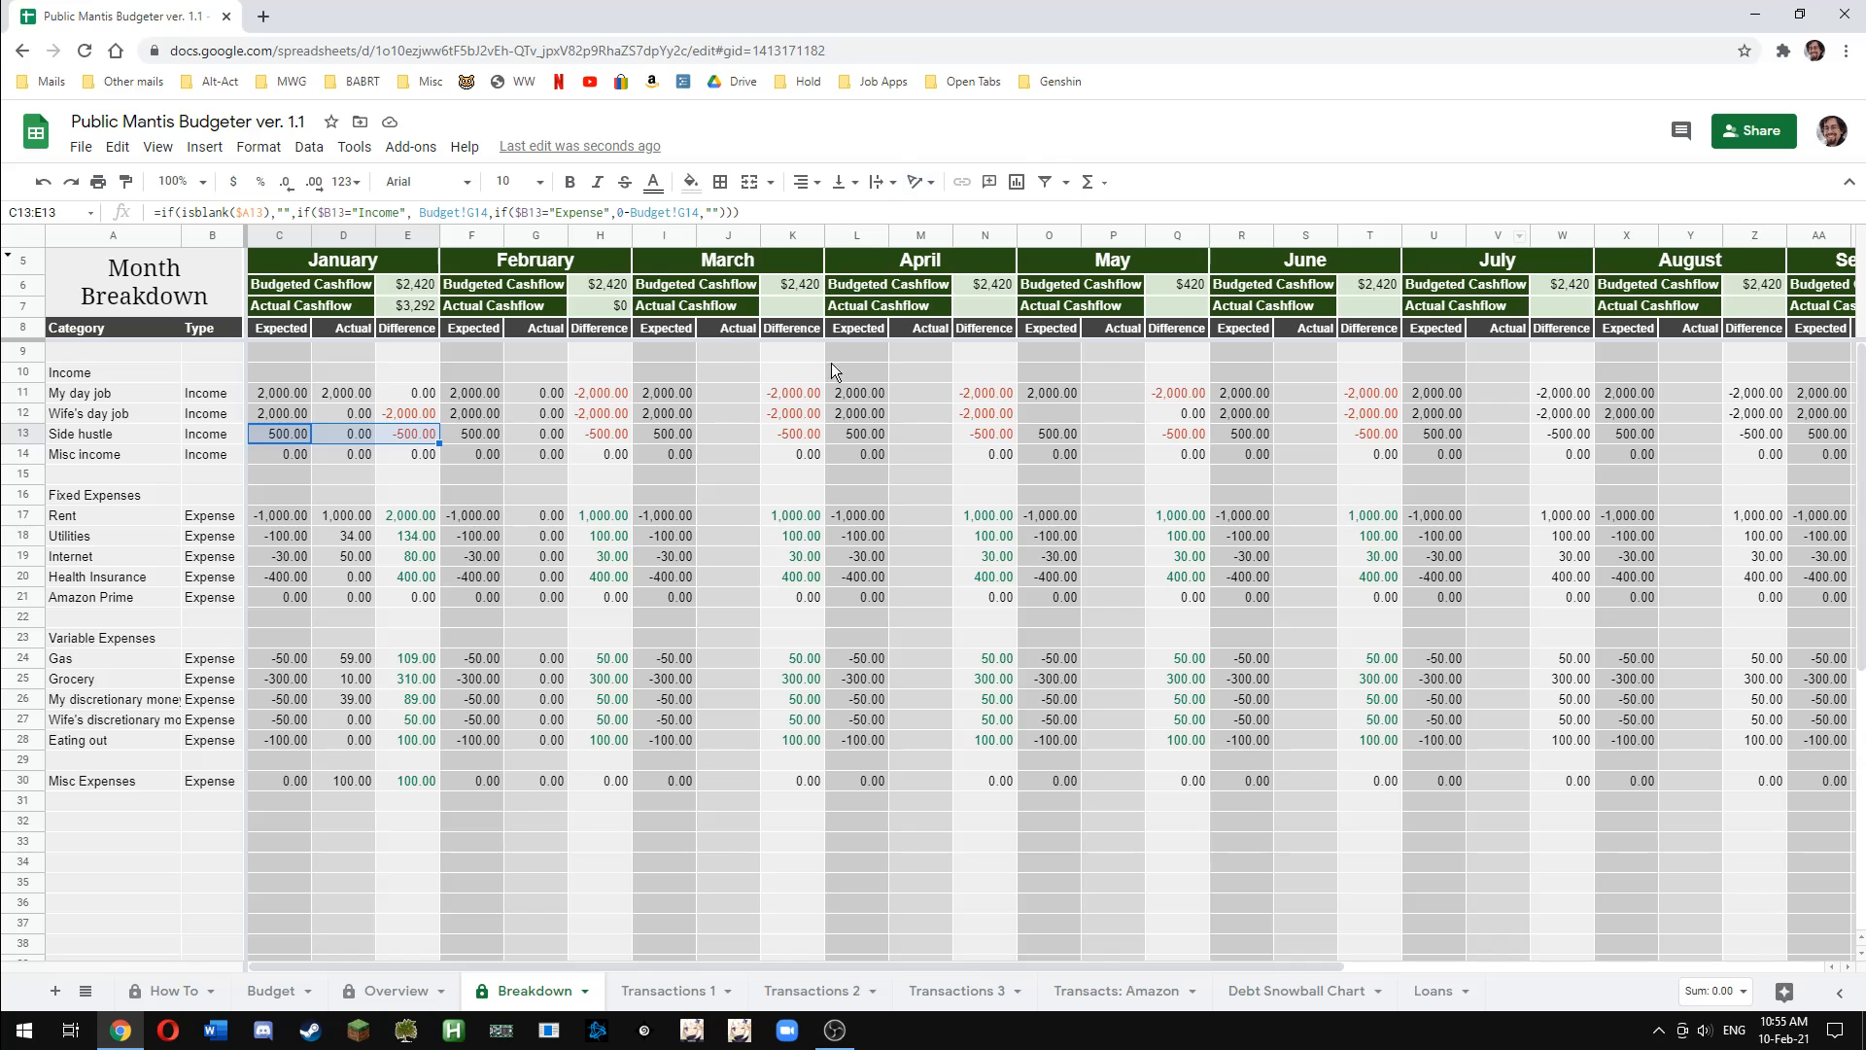
Examine the projected and actual January cashflow and the actual Q1 total in the Overview sheet
click(398, 992)
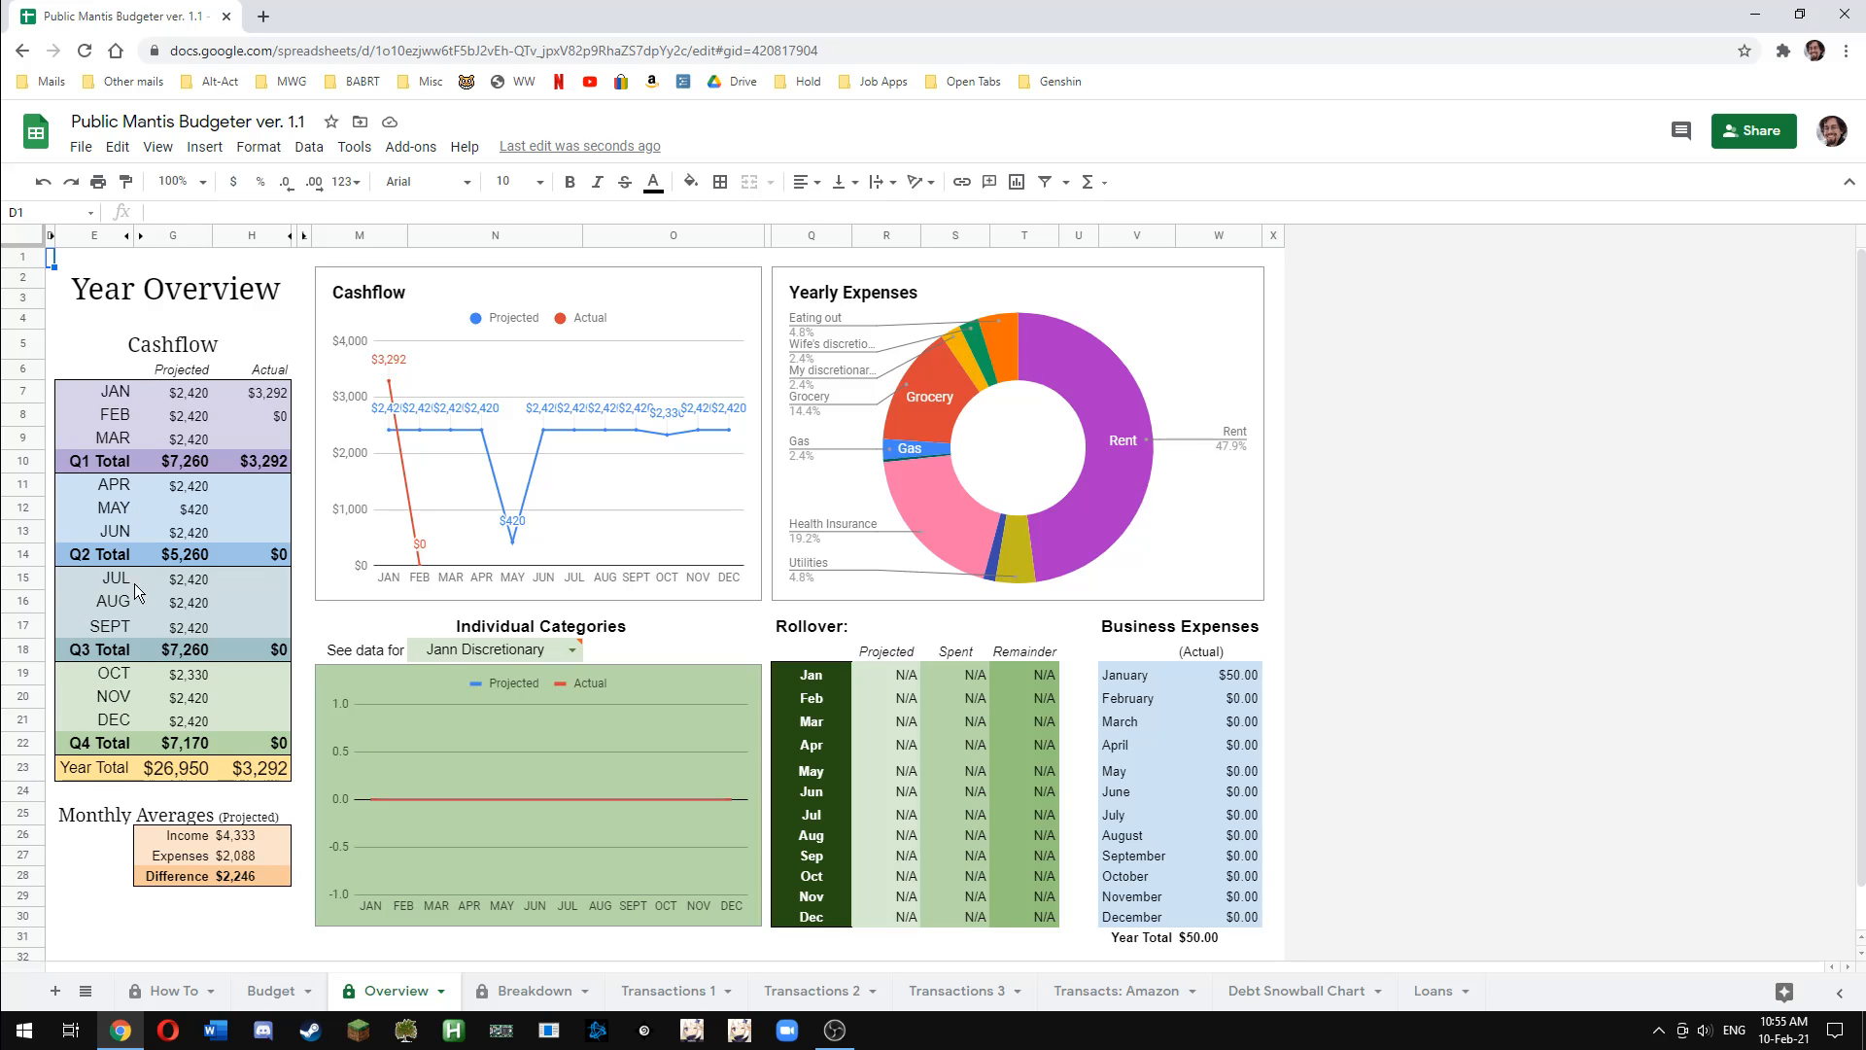
click(199, 399)
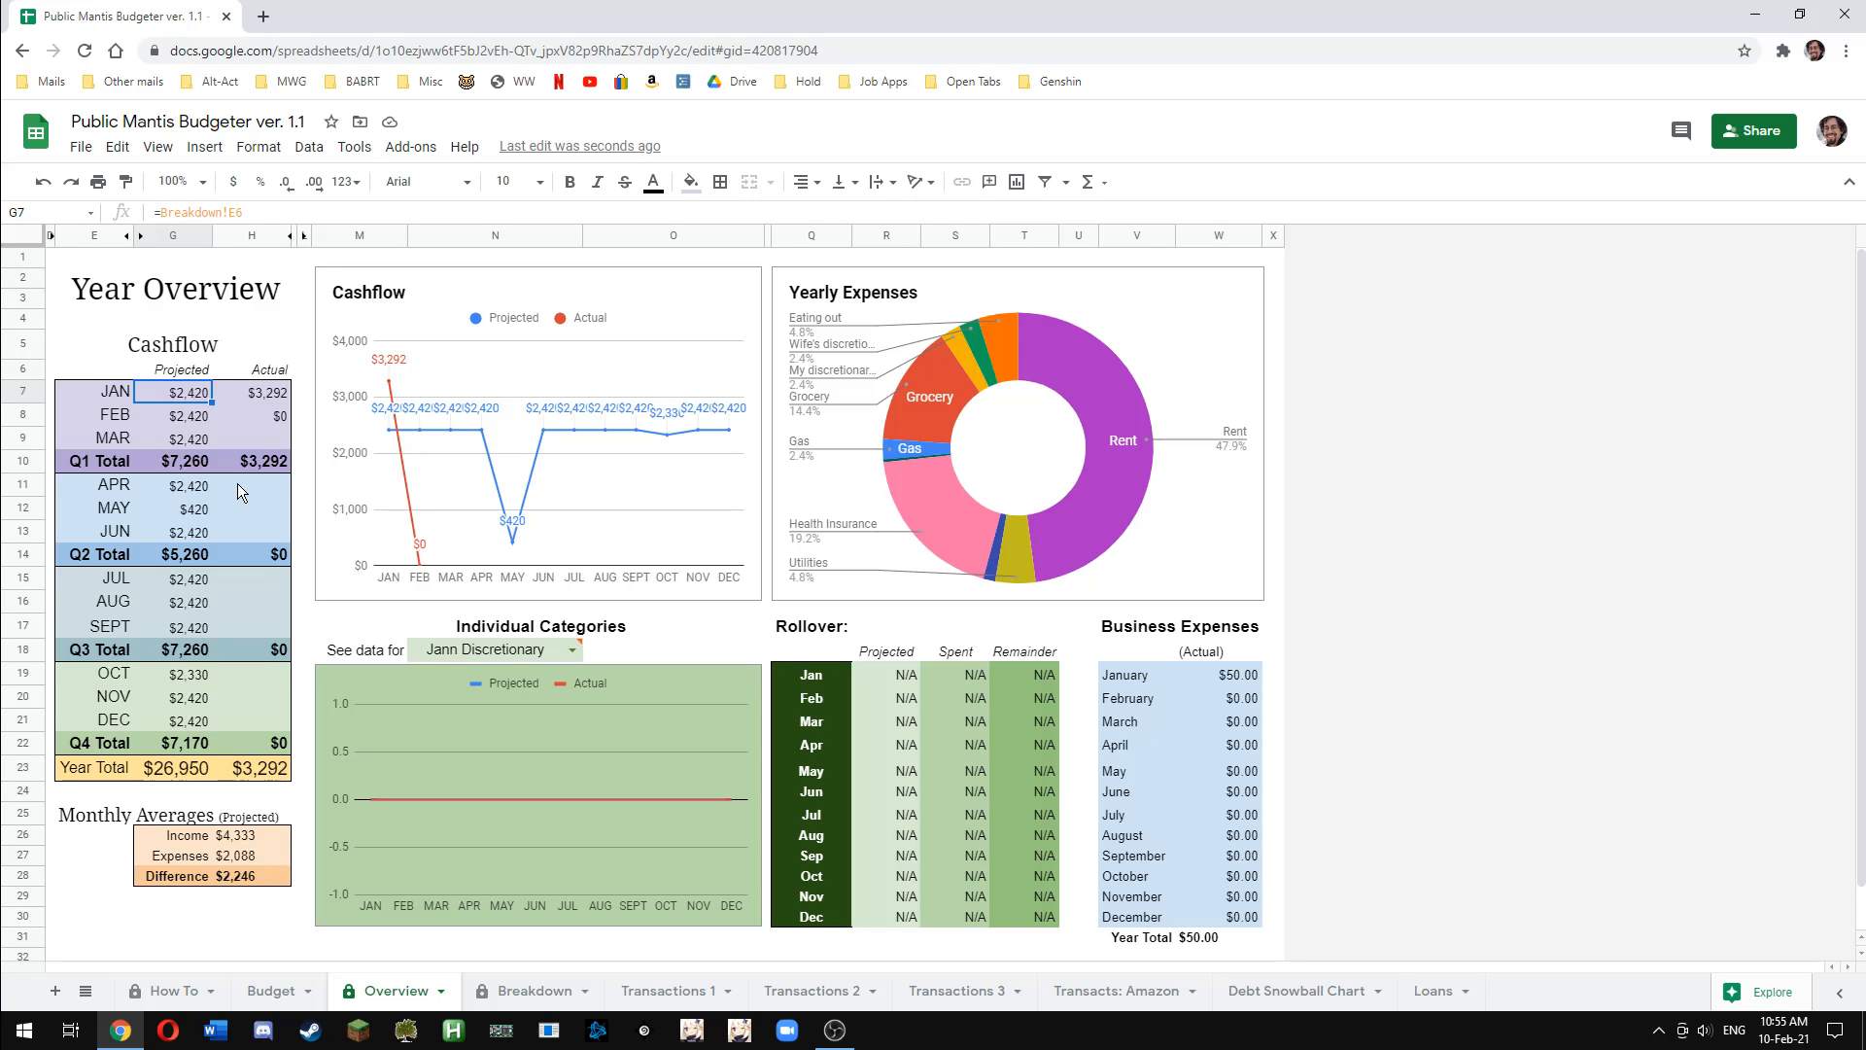
click(253, 396)
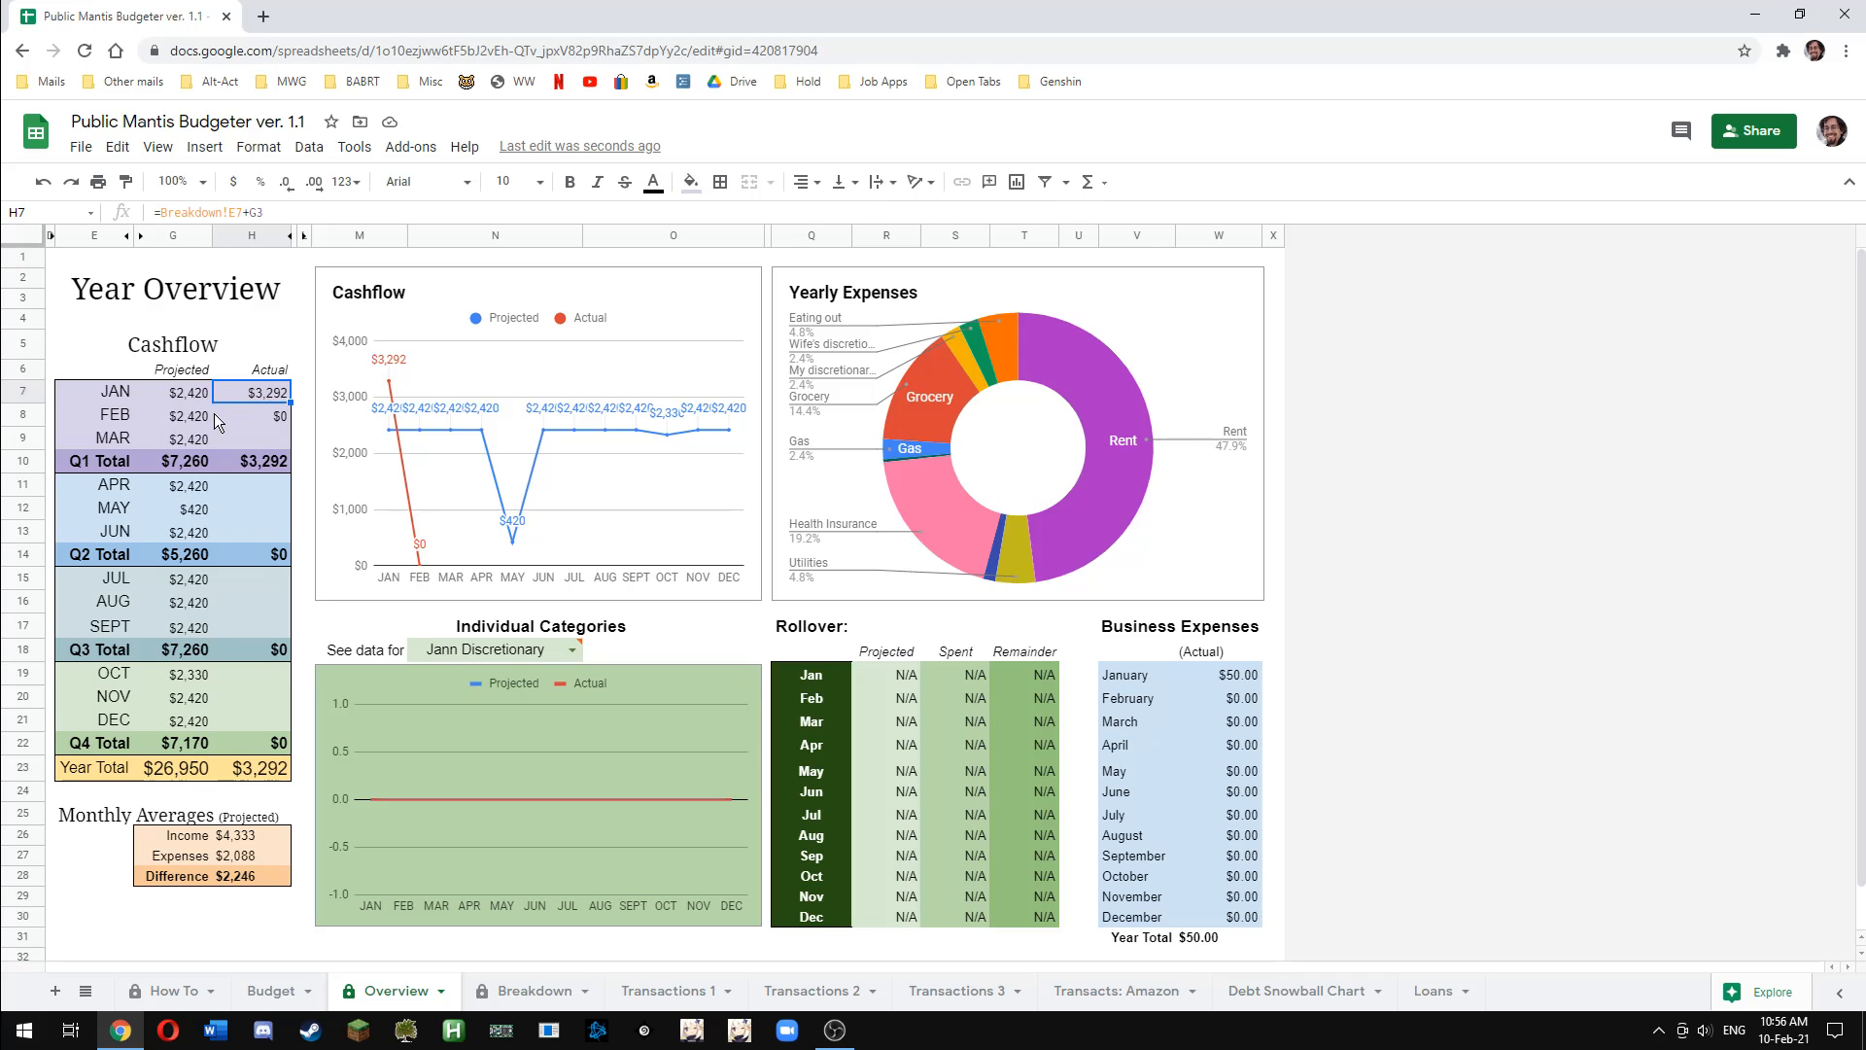
click(259, 464)
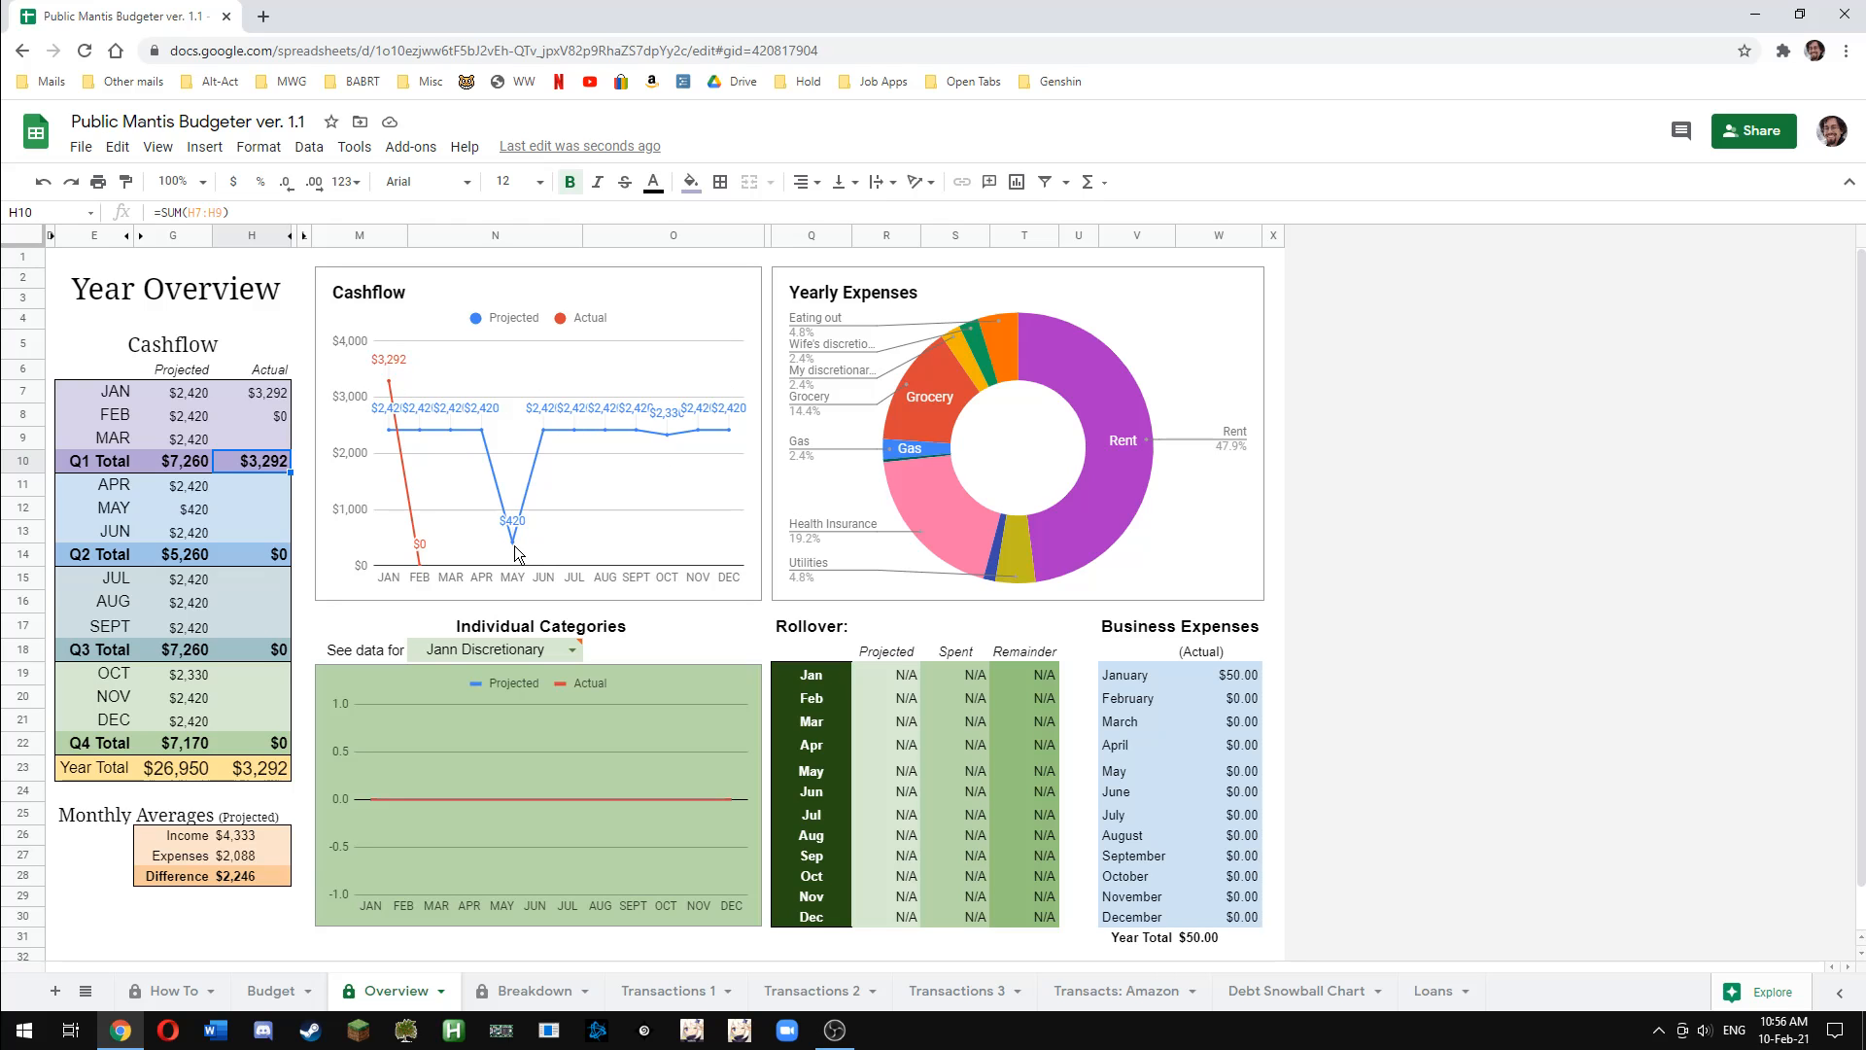
Check the May amount for Wife's day job in the Budget sheet and return to the Overview
click(270, 991)
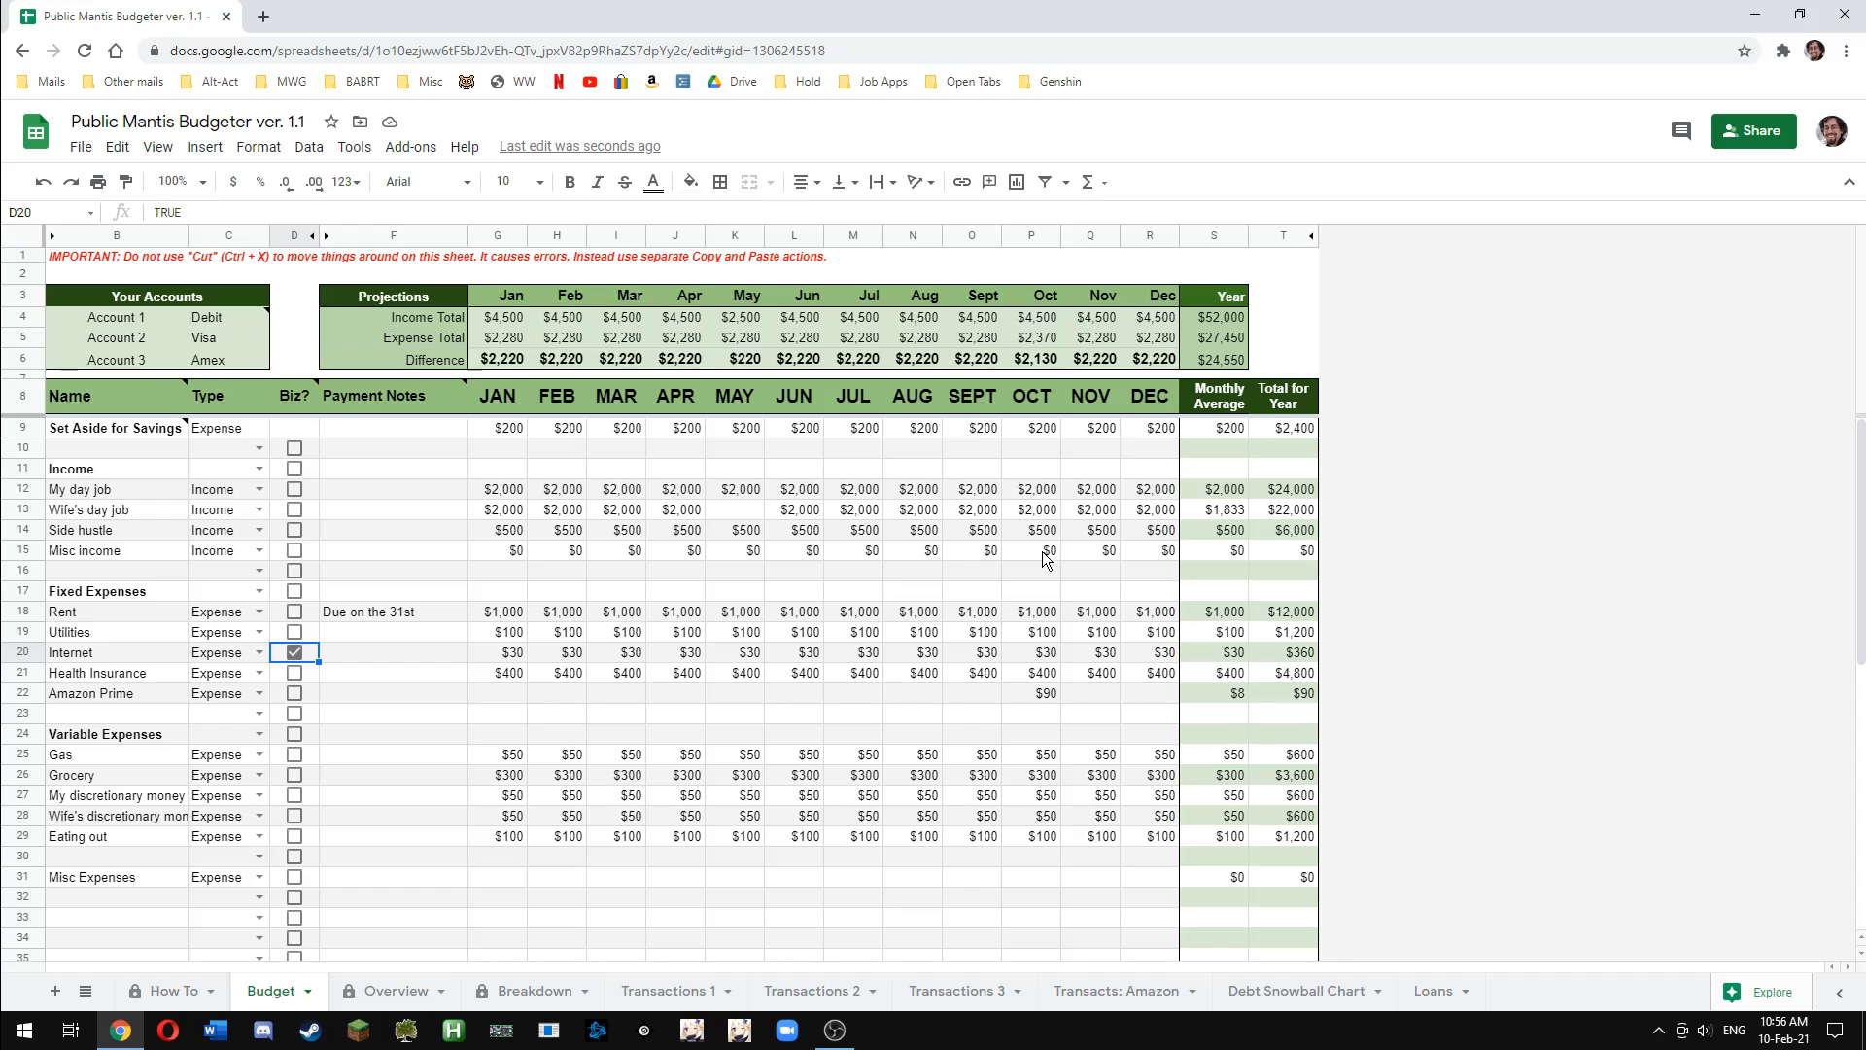
click(725, 509)
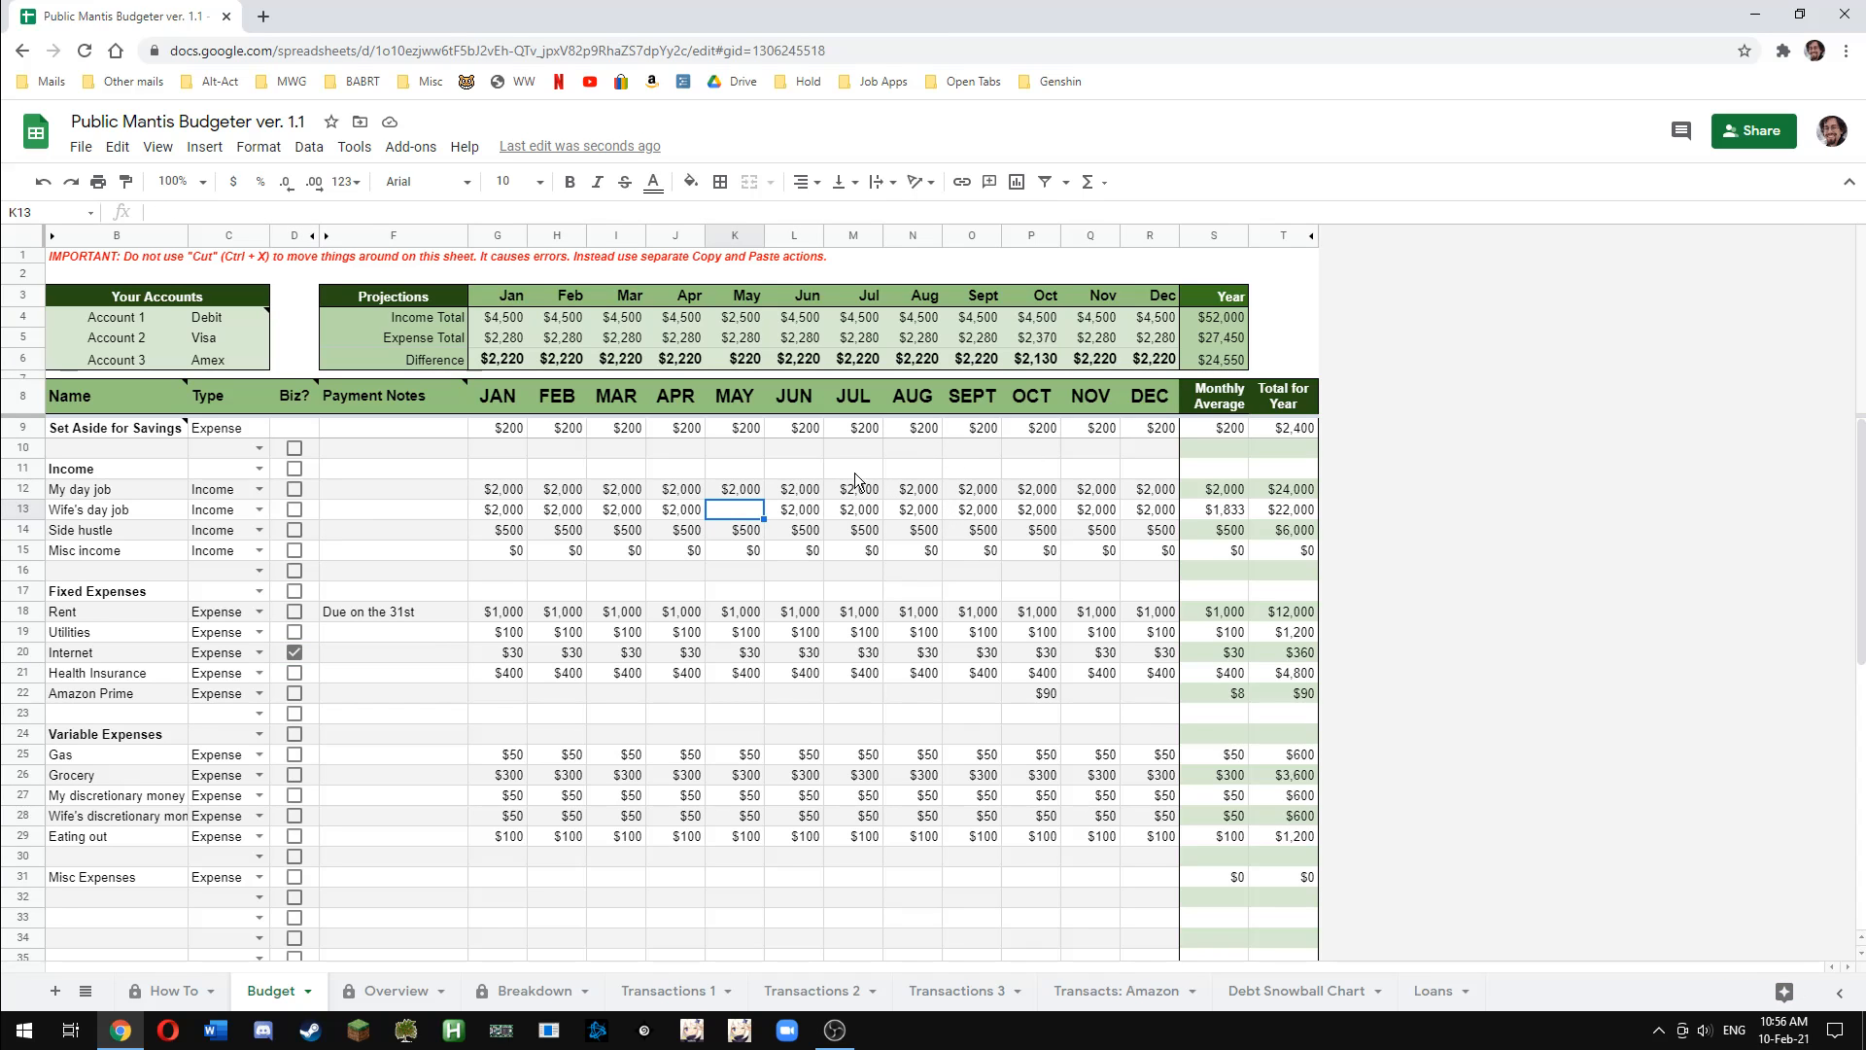
key(ctrl+Page_Down)
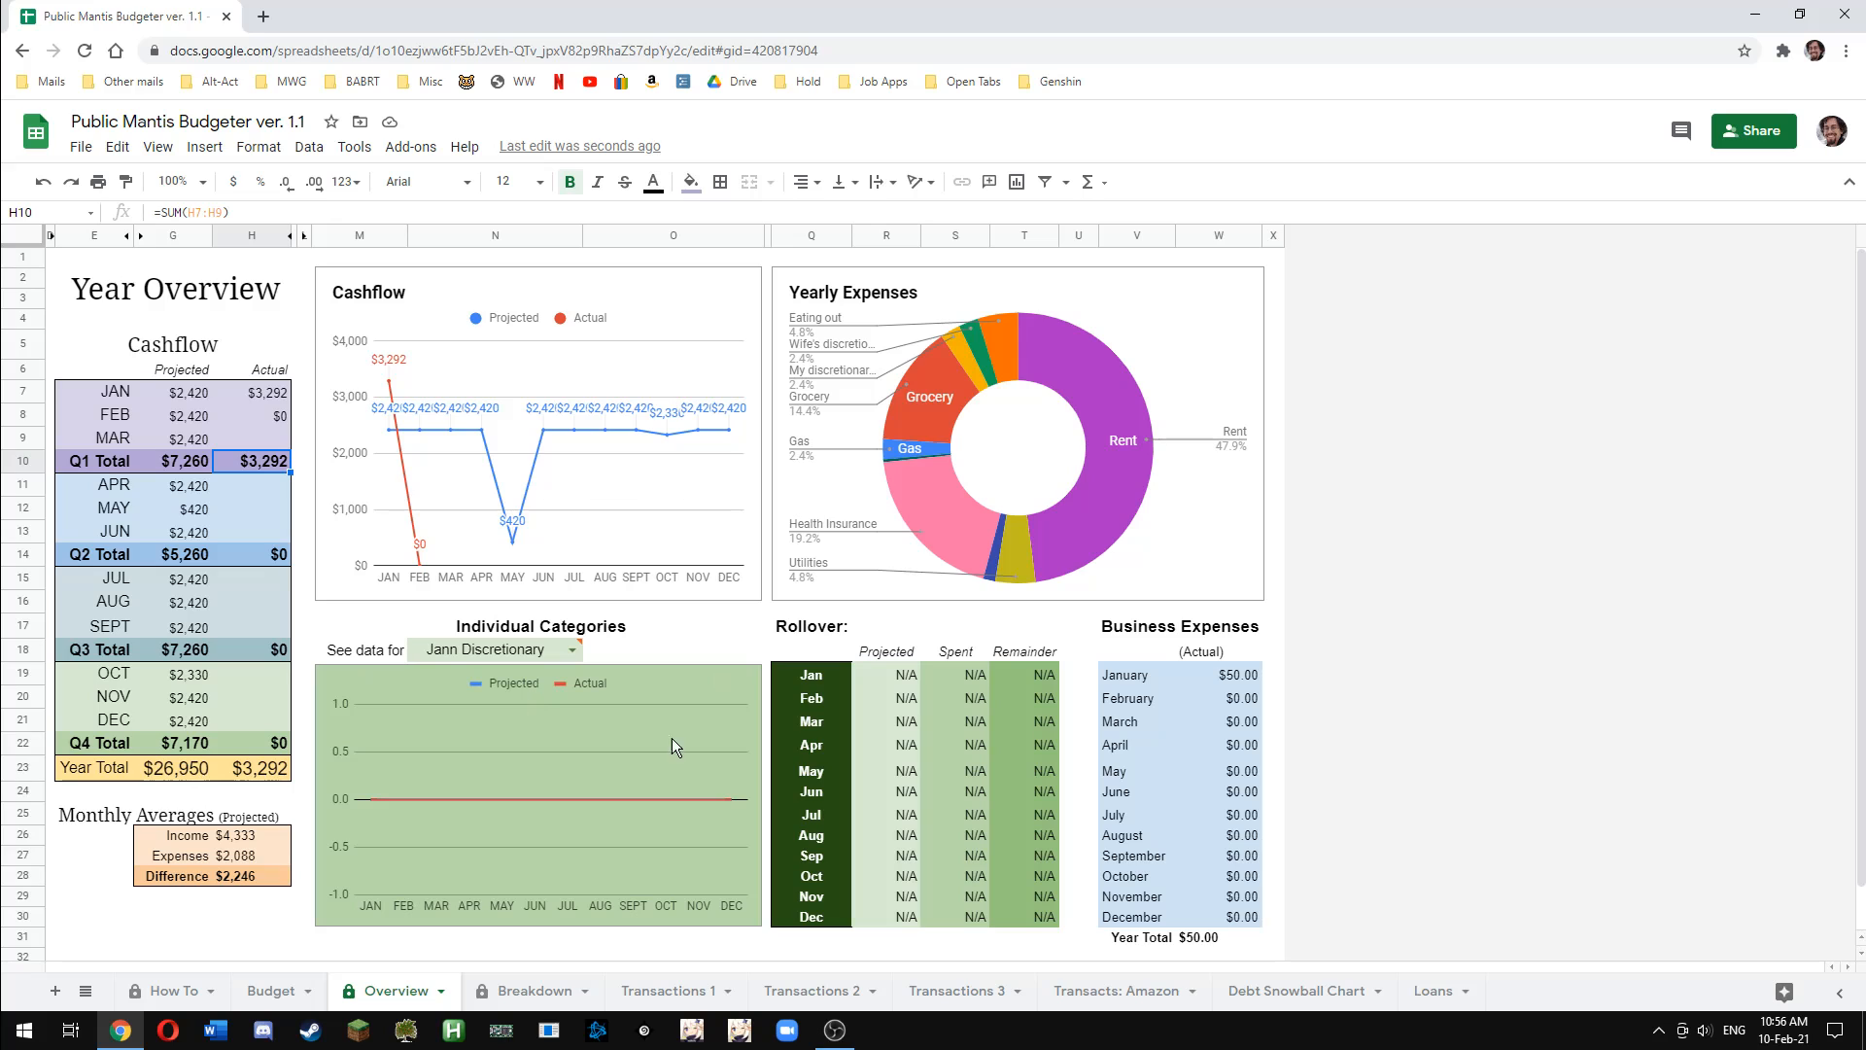
Show the Individual Categories data for My discretionary money and inspect its January rollover remainder
click(573, 651)
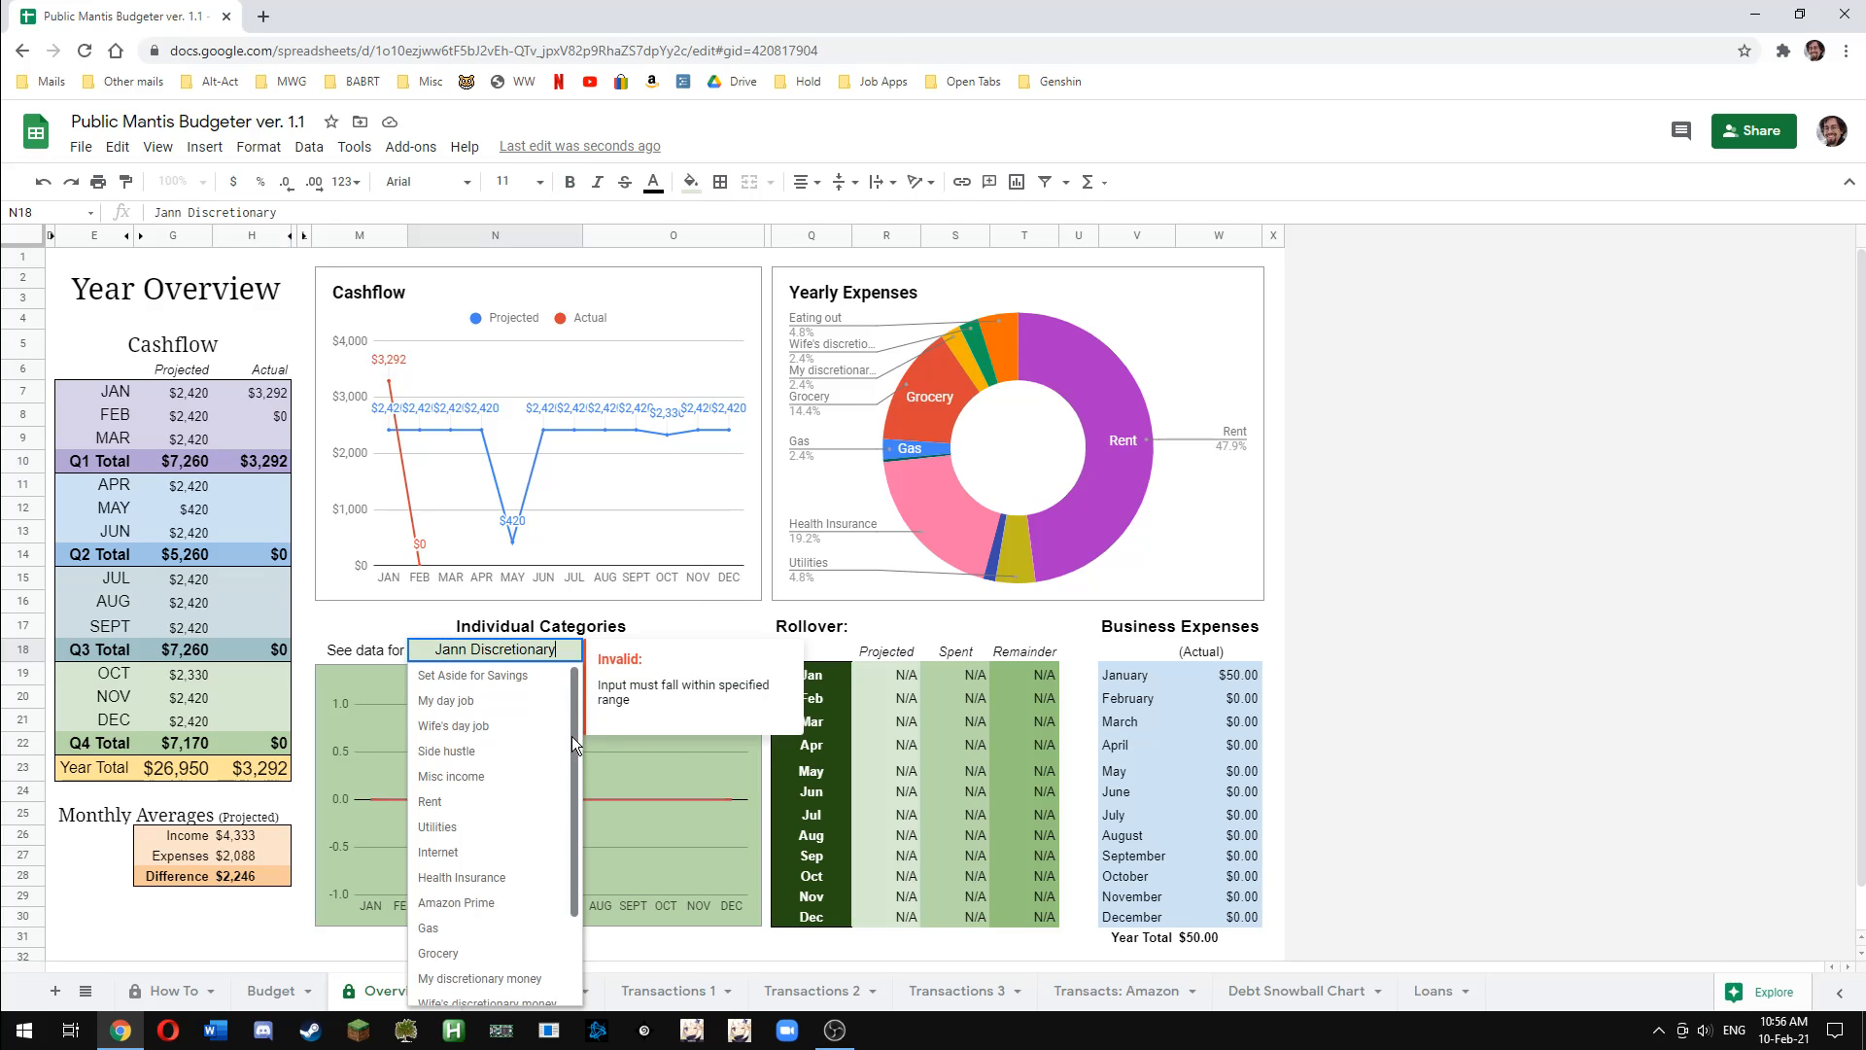
scroll(525, 855, down, 3)
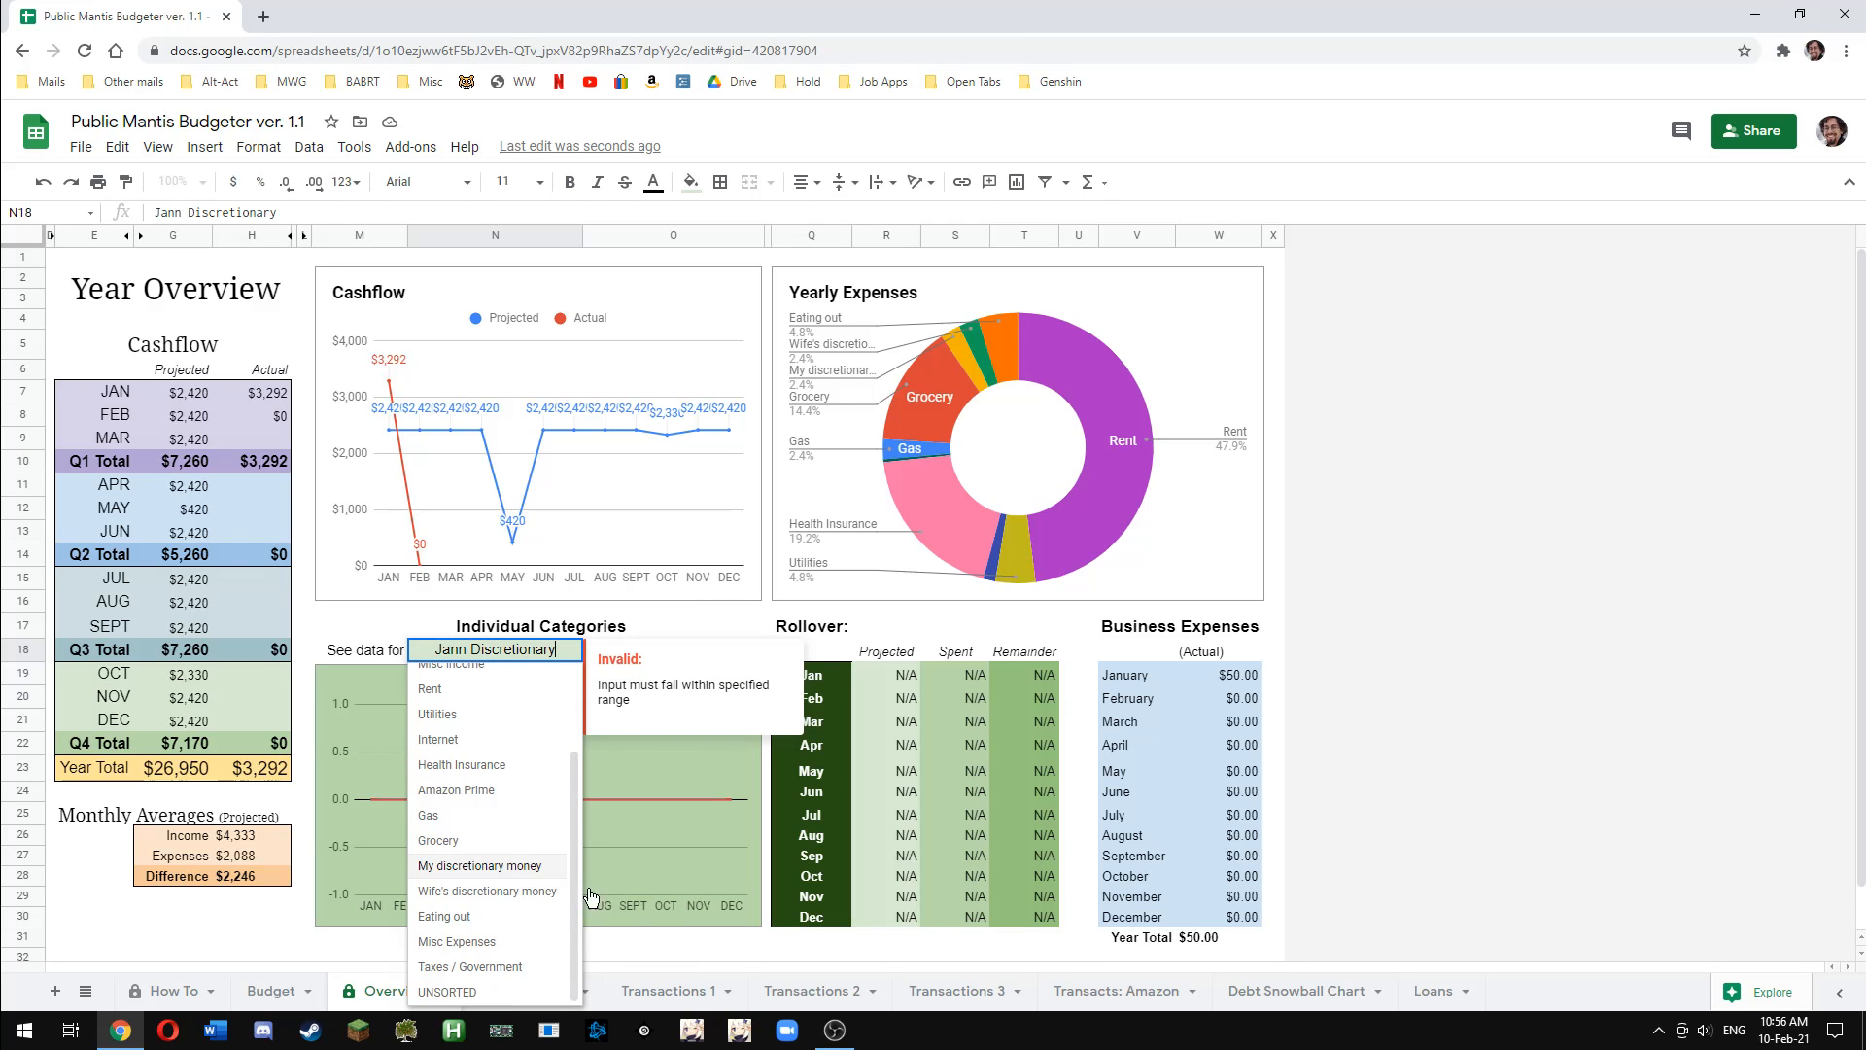
click(528, 867)
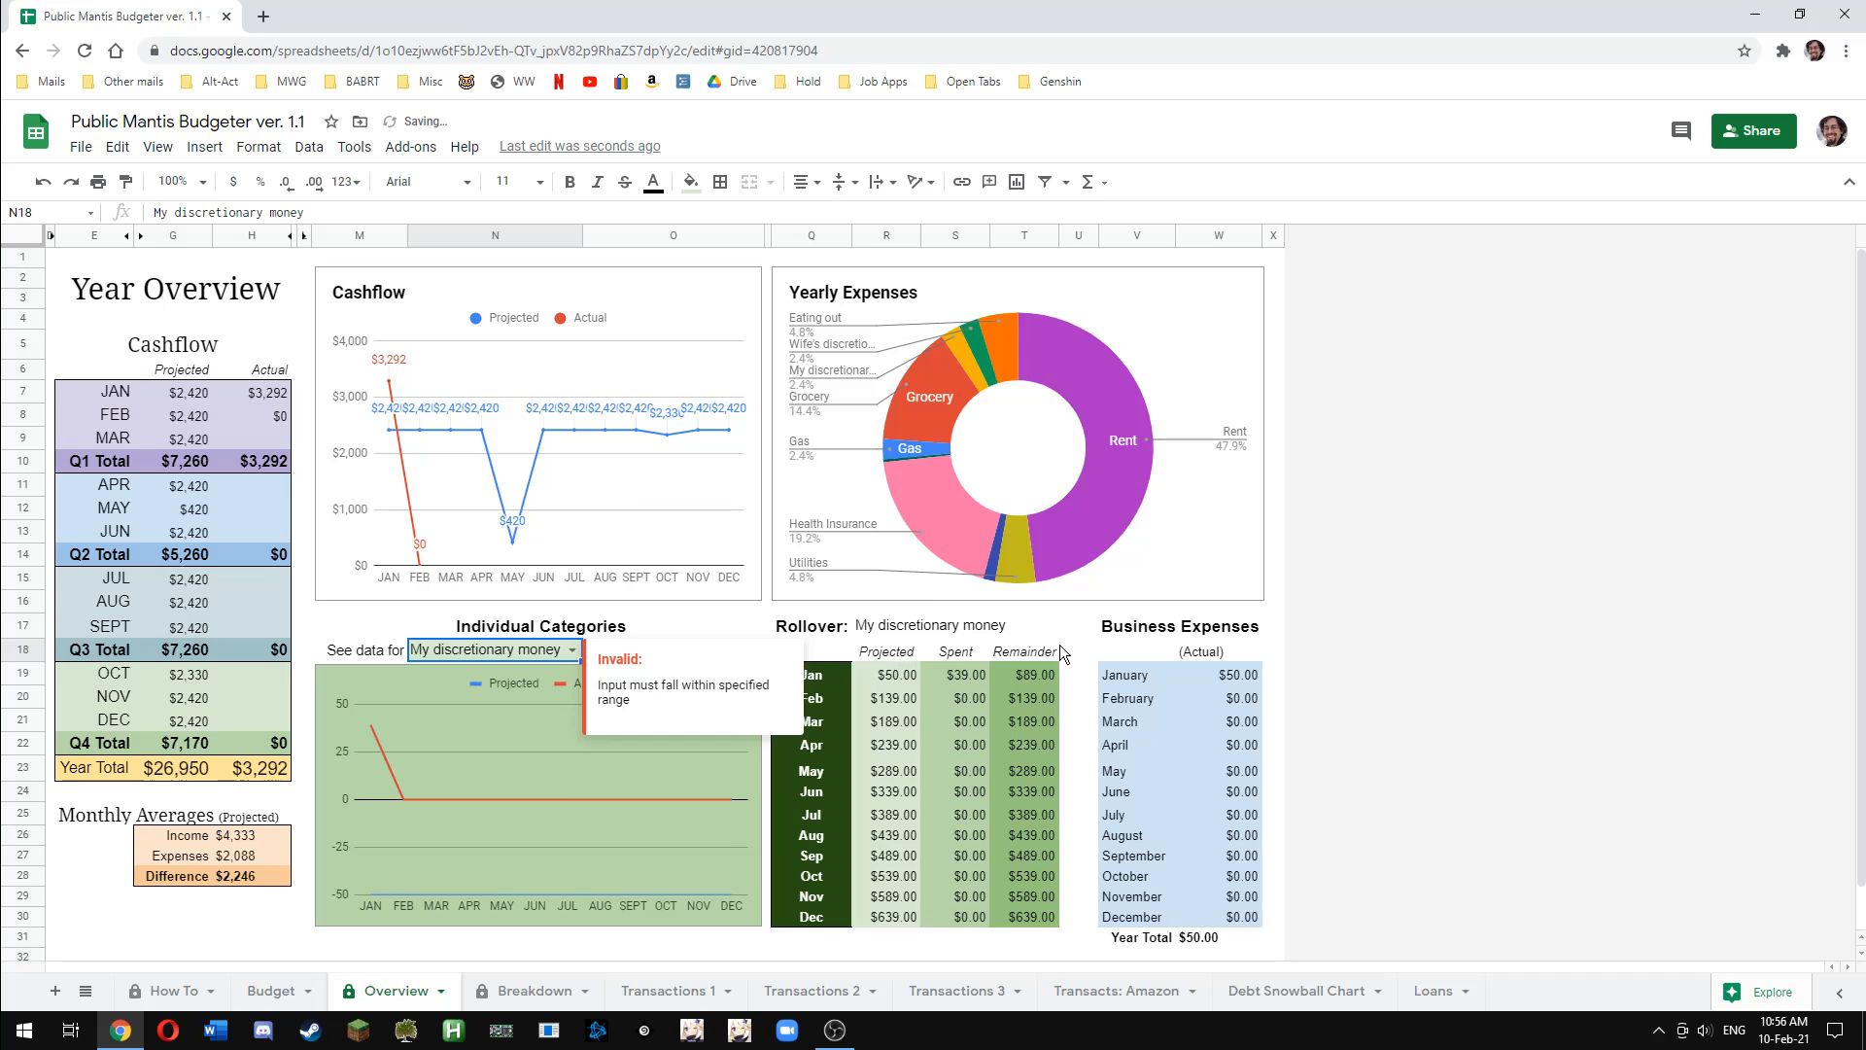
click(1274, 650)
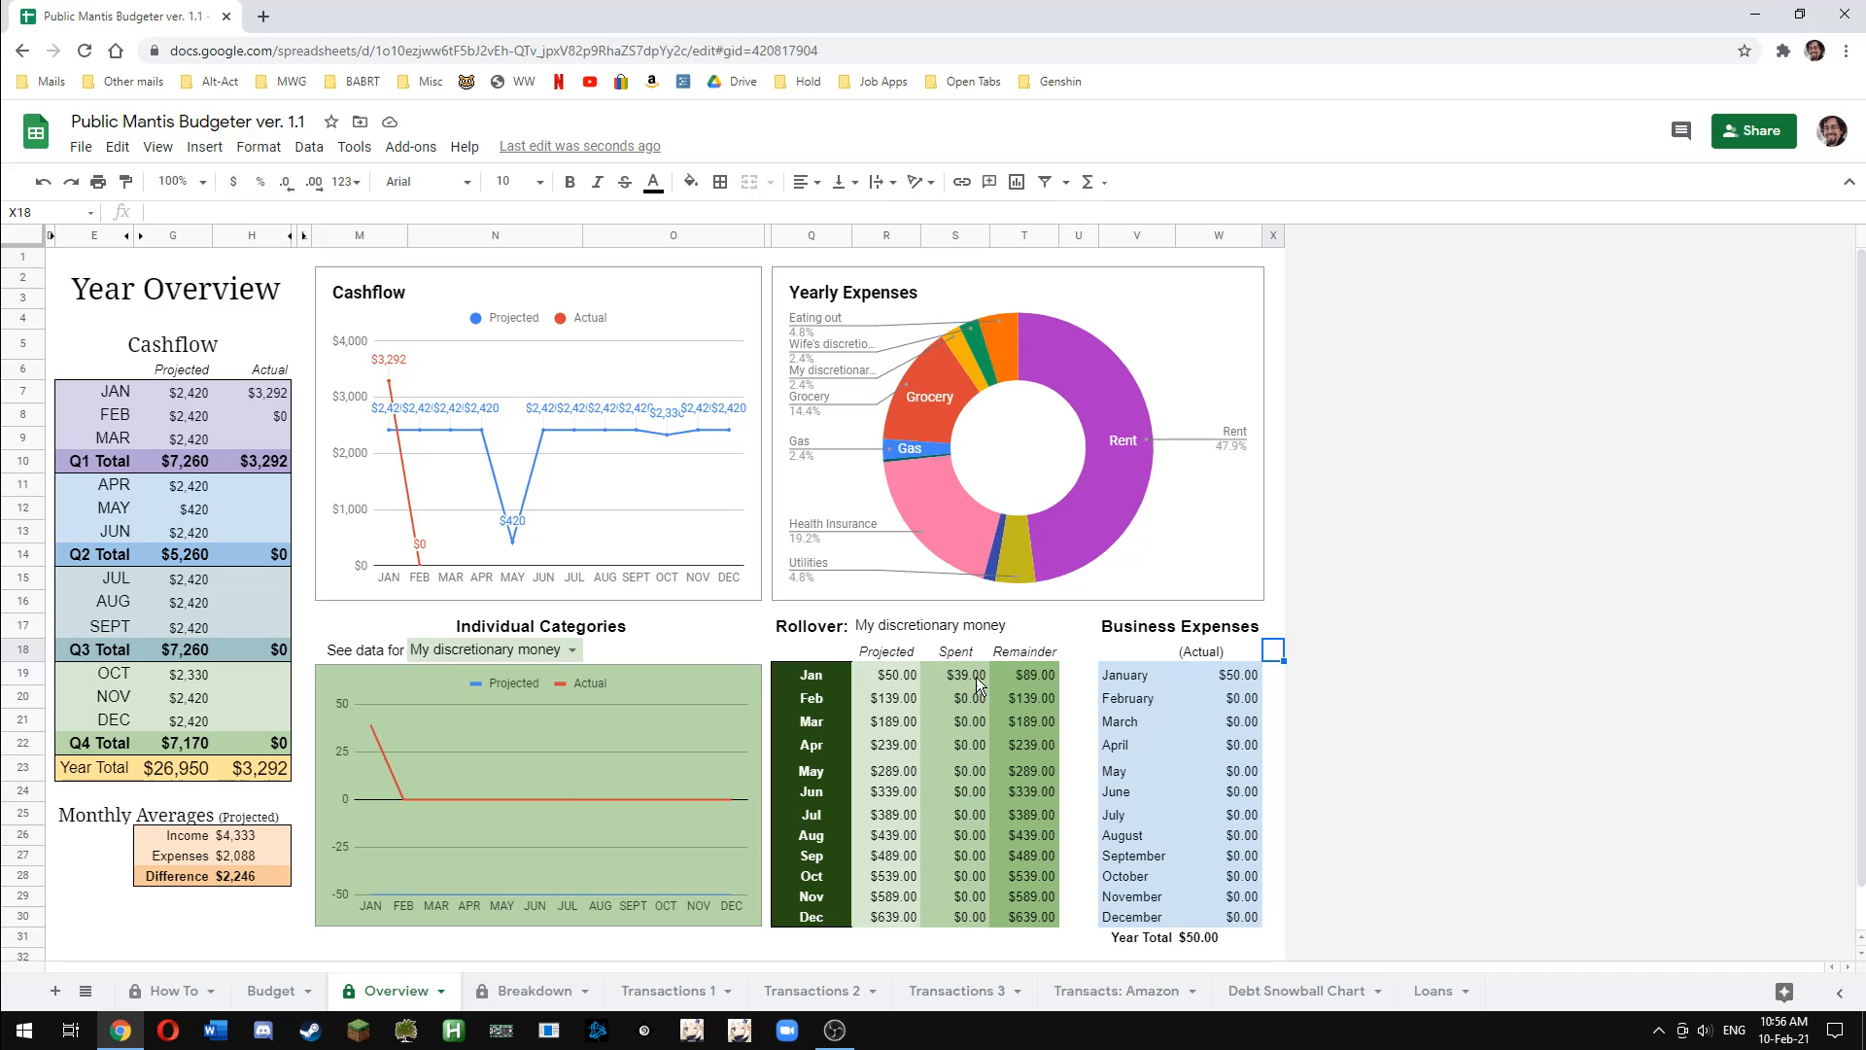
click(1036, 680)
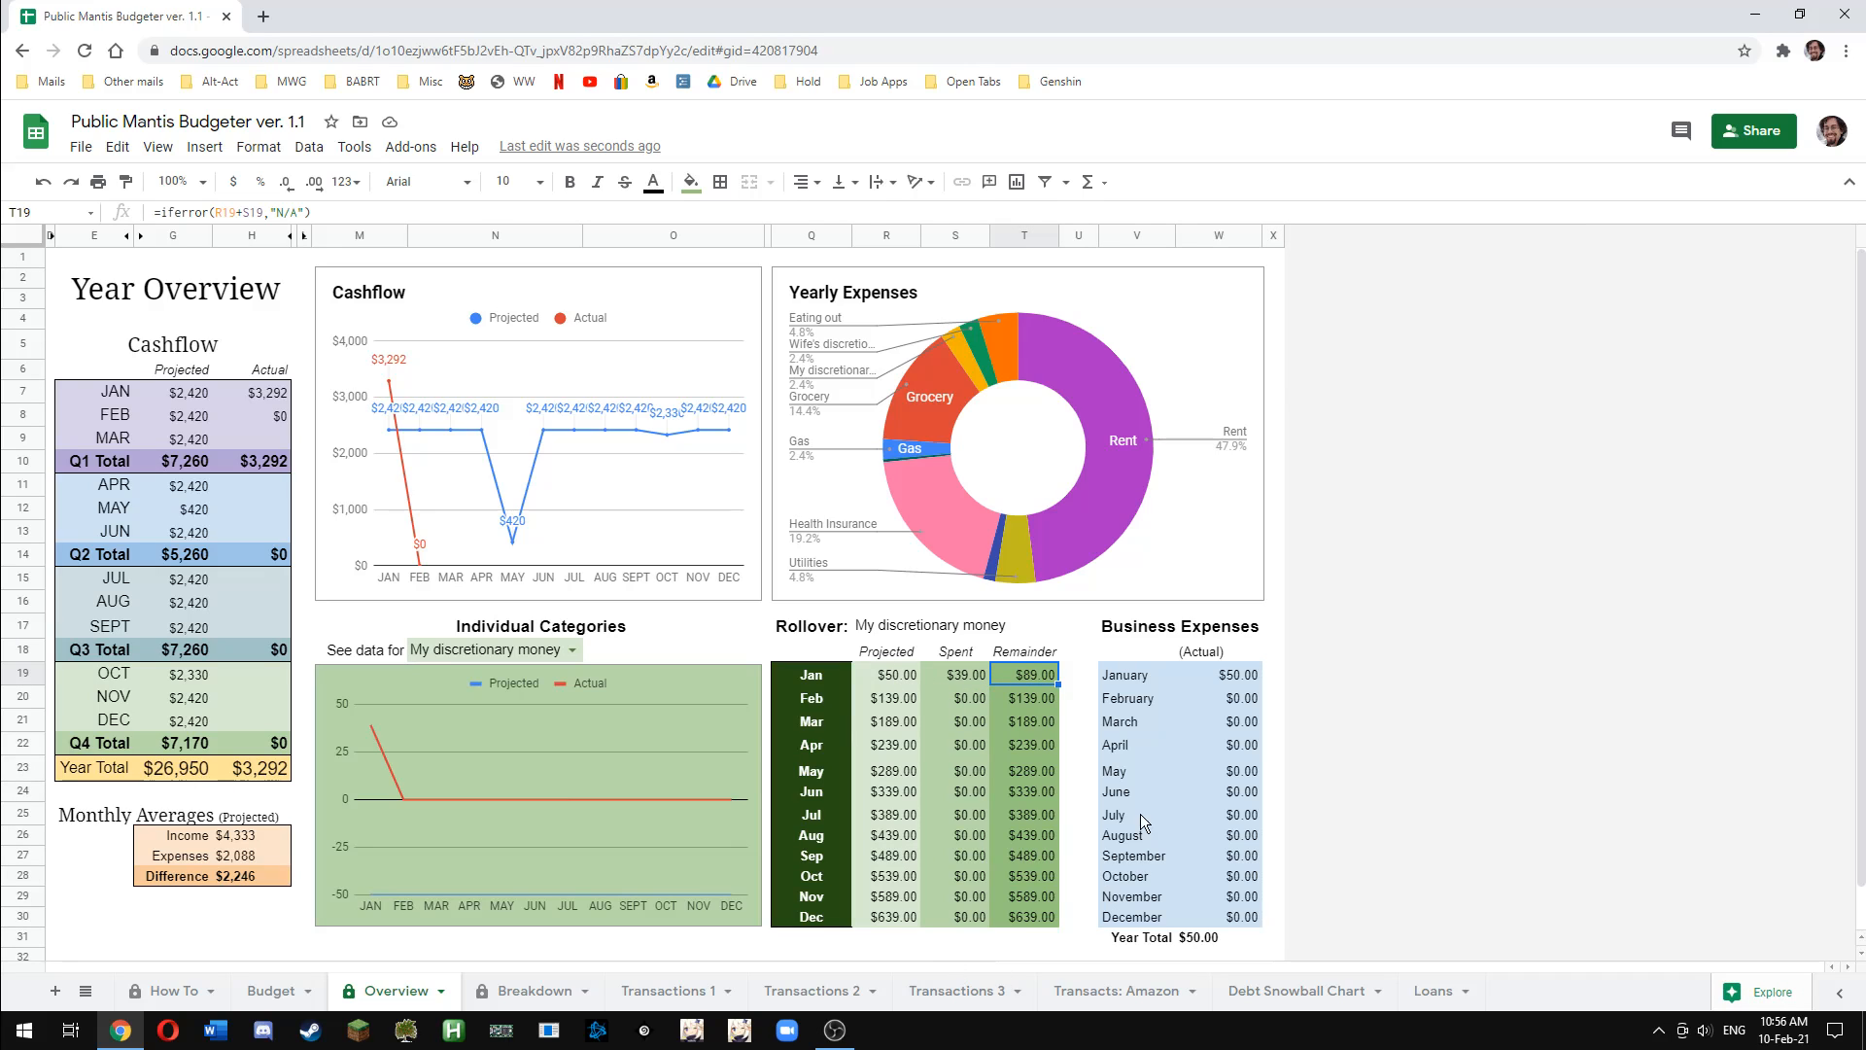
Examine the monthly Business Expenses table in the Overview sheet and inspect the formula behind January's amount
drag(1130, 668, 1205, 937)
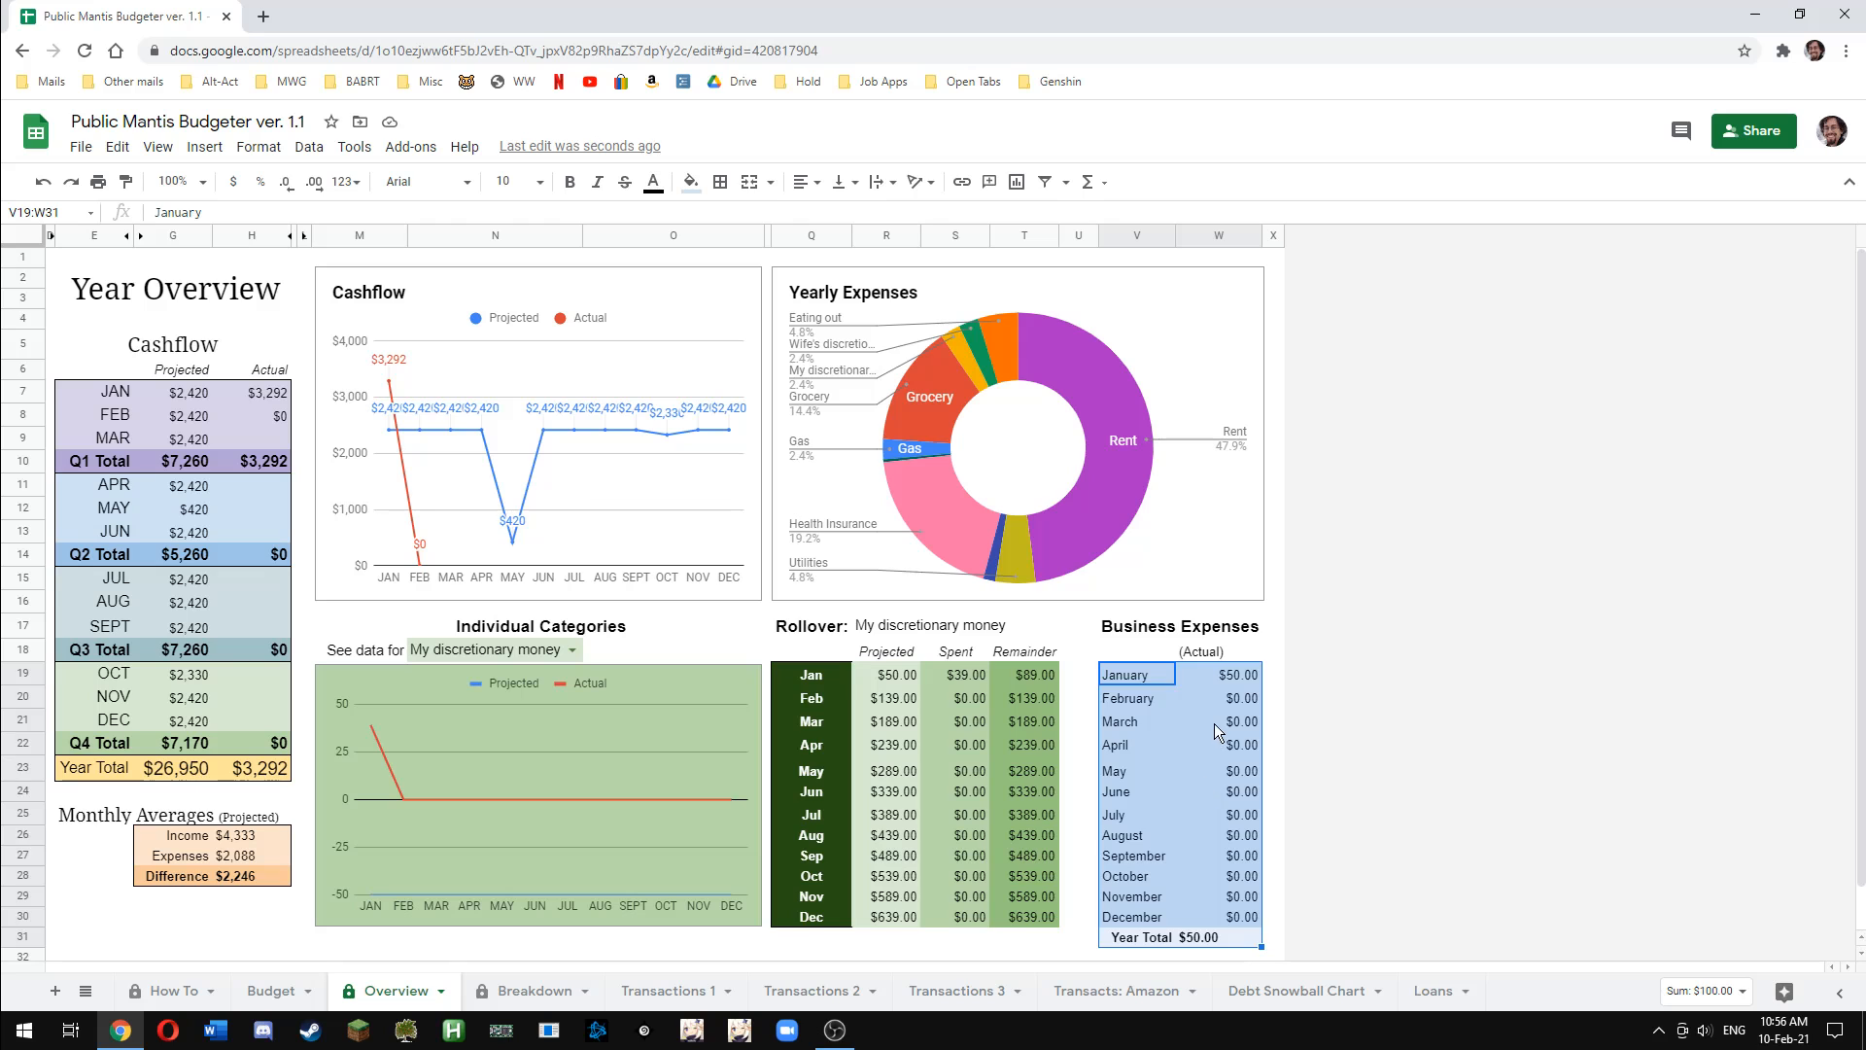
click(1226, 673)
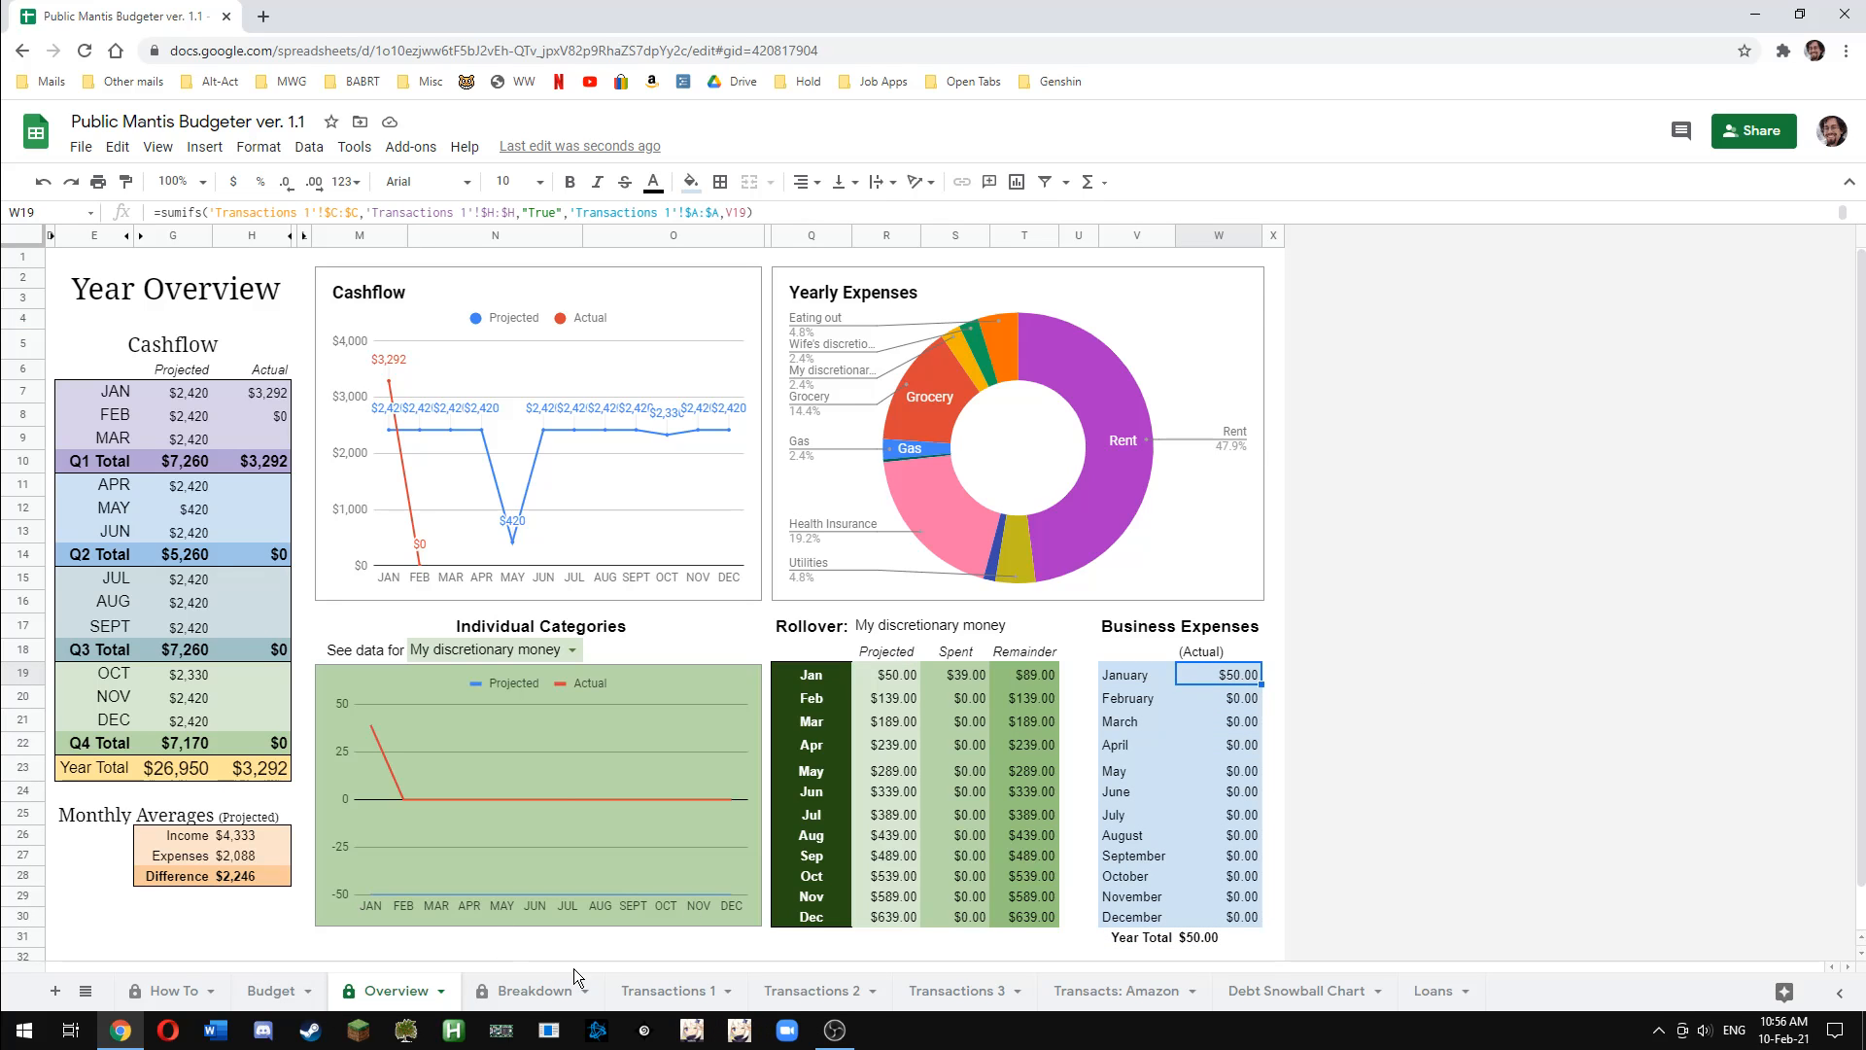
Look through the Transactions 2, Transactions 3 and Transacts: Amazon sheets, viewing the Amazon sheet from its first row and column
click(531, 991)
click(811, 990)
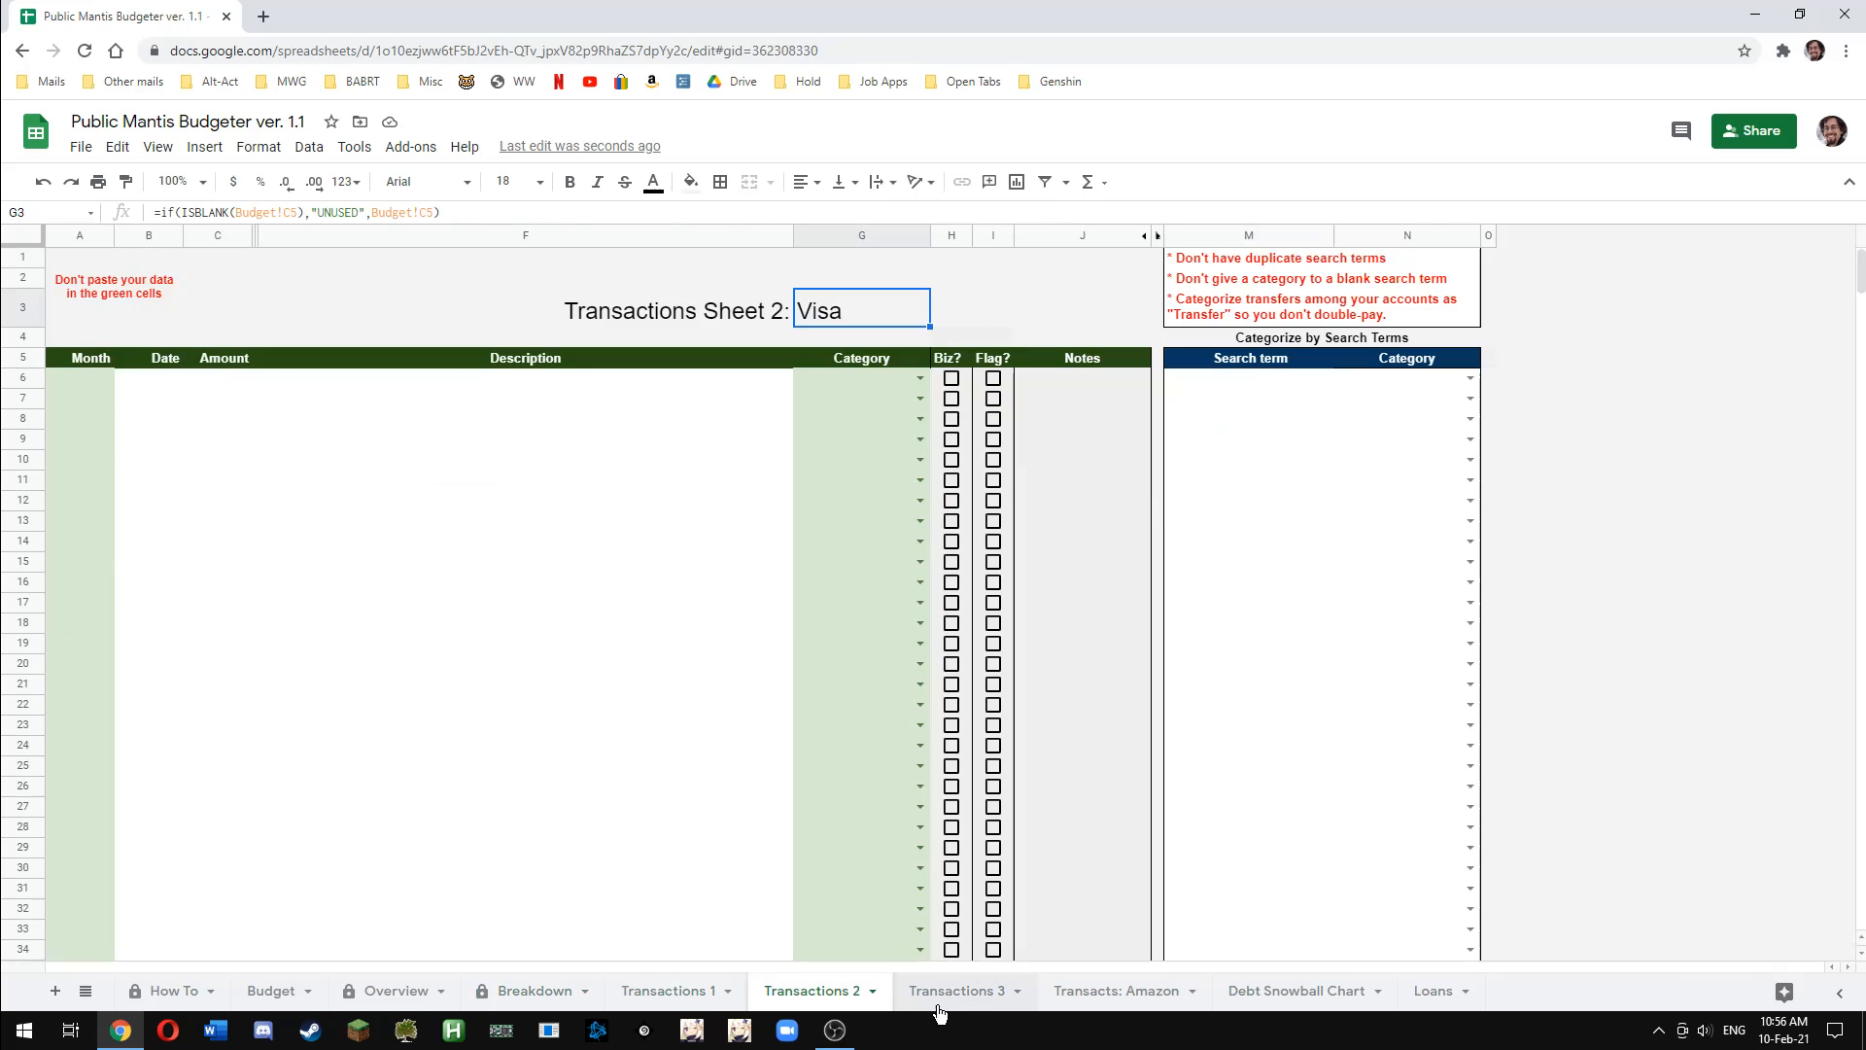
click(966, 993)
click(1083, 988)
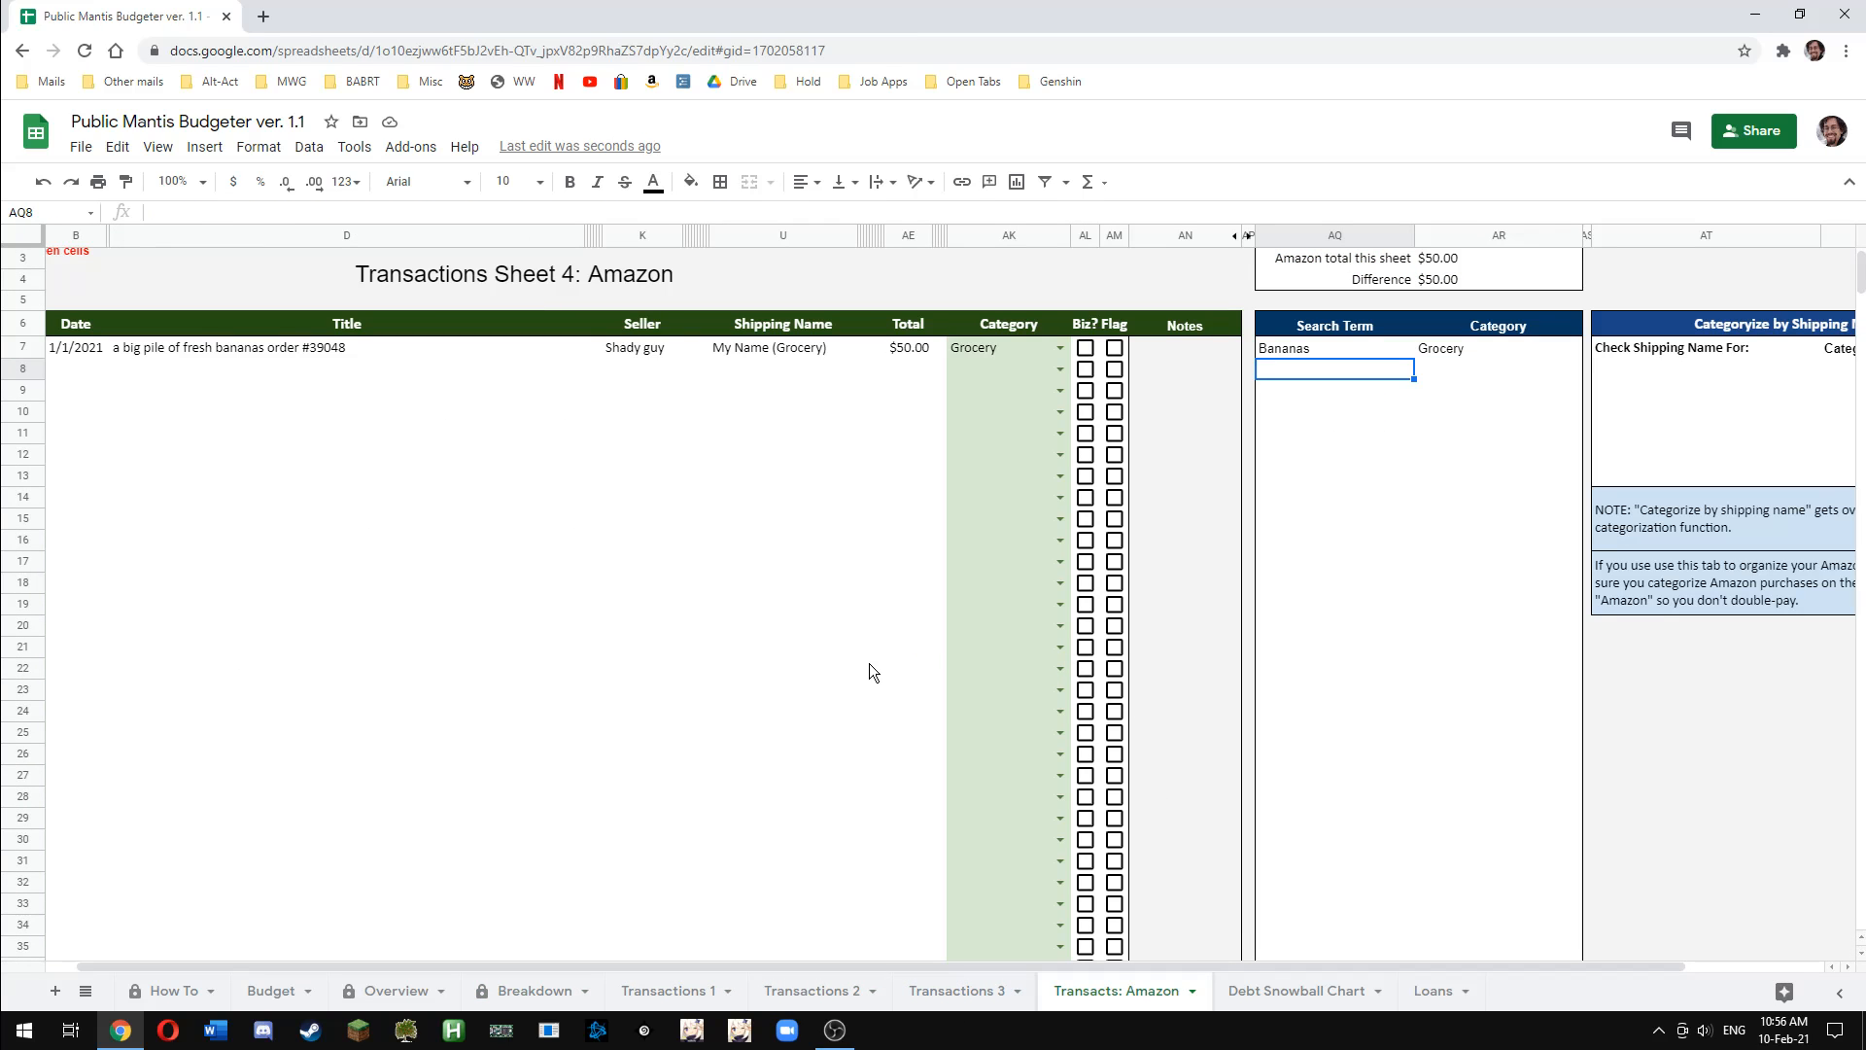
scroll(920, 737, up, 1)
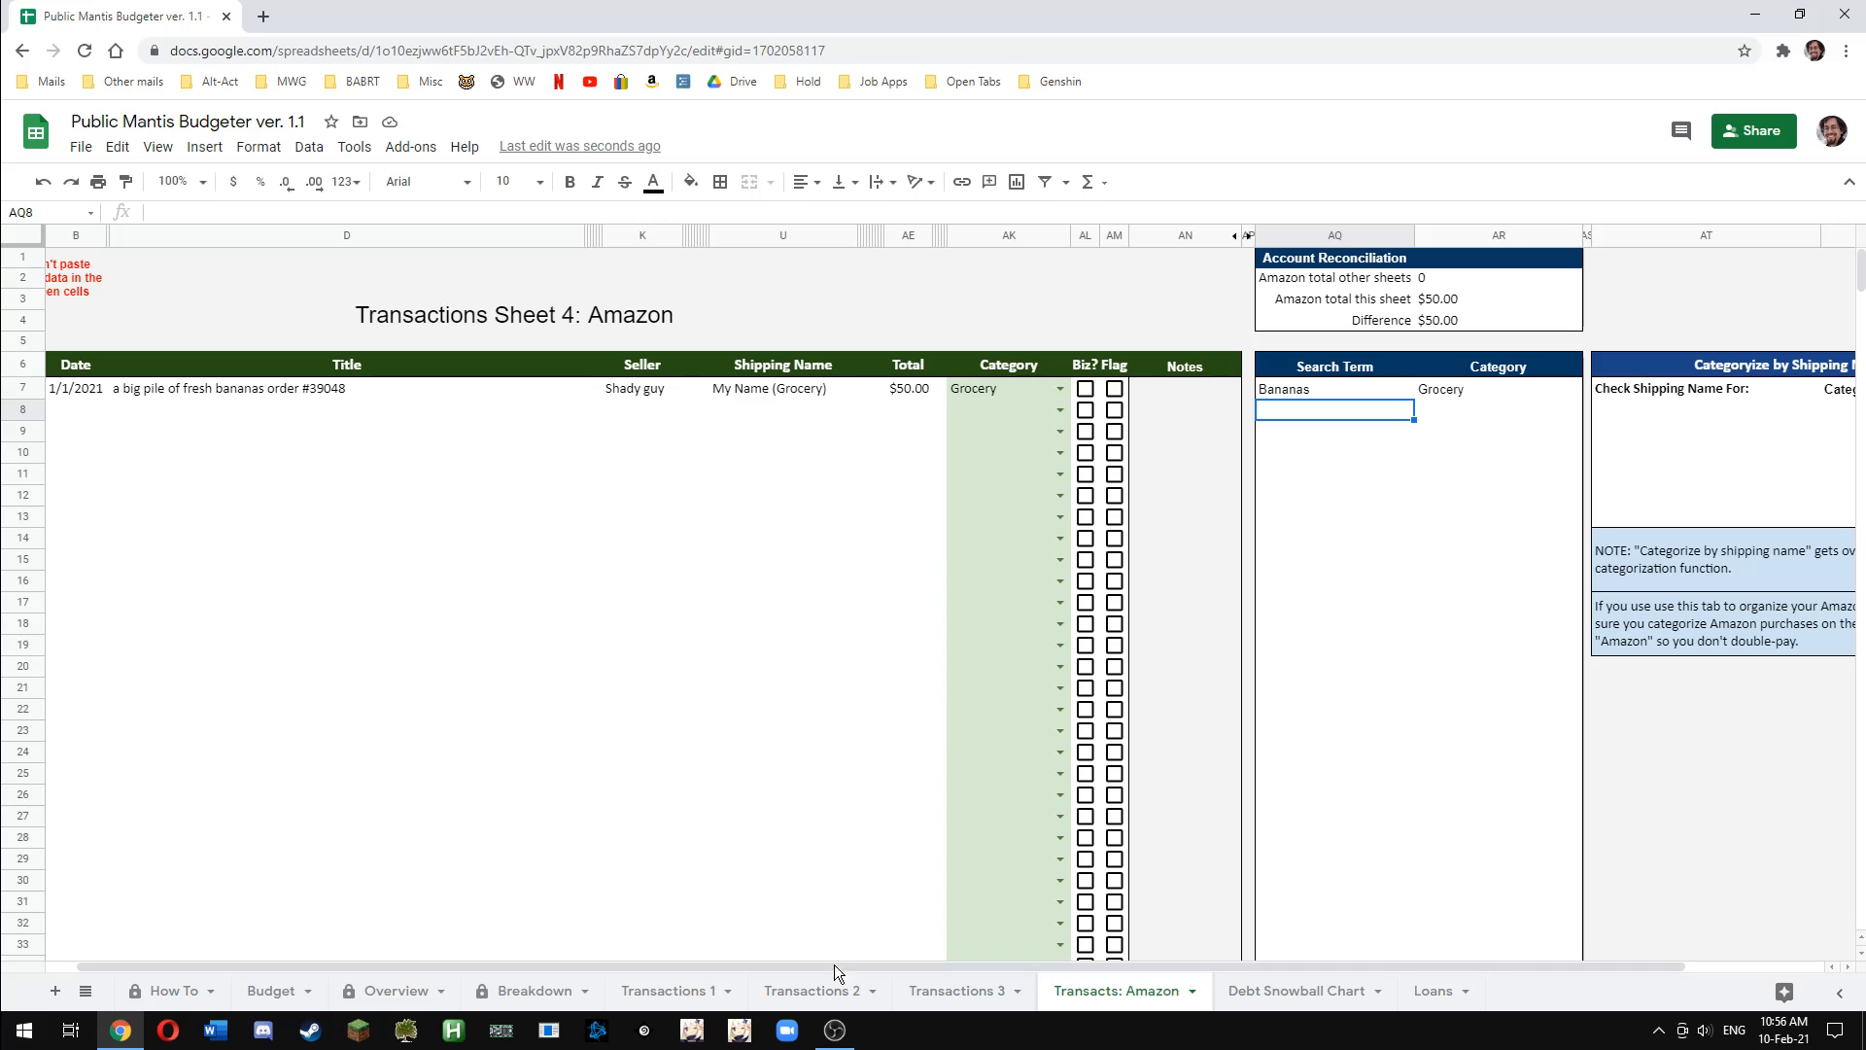
drag(833, 964, 593, 953)
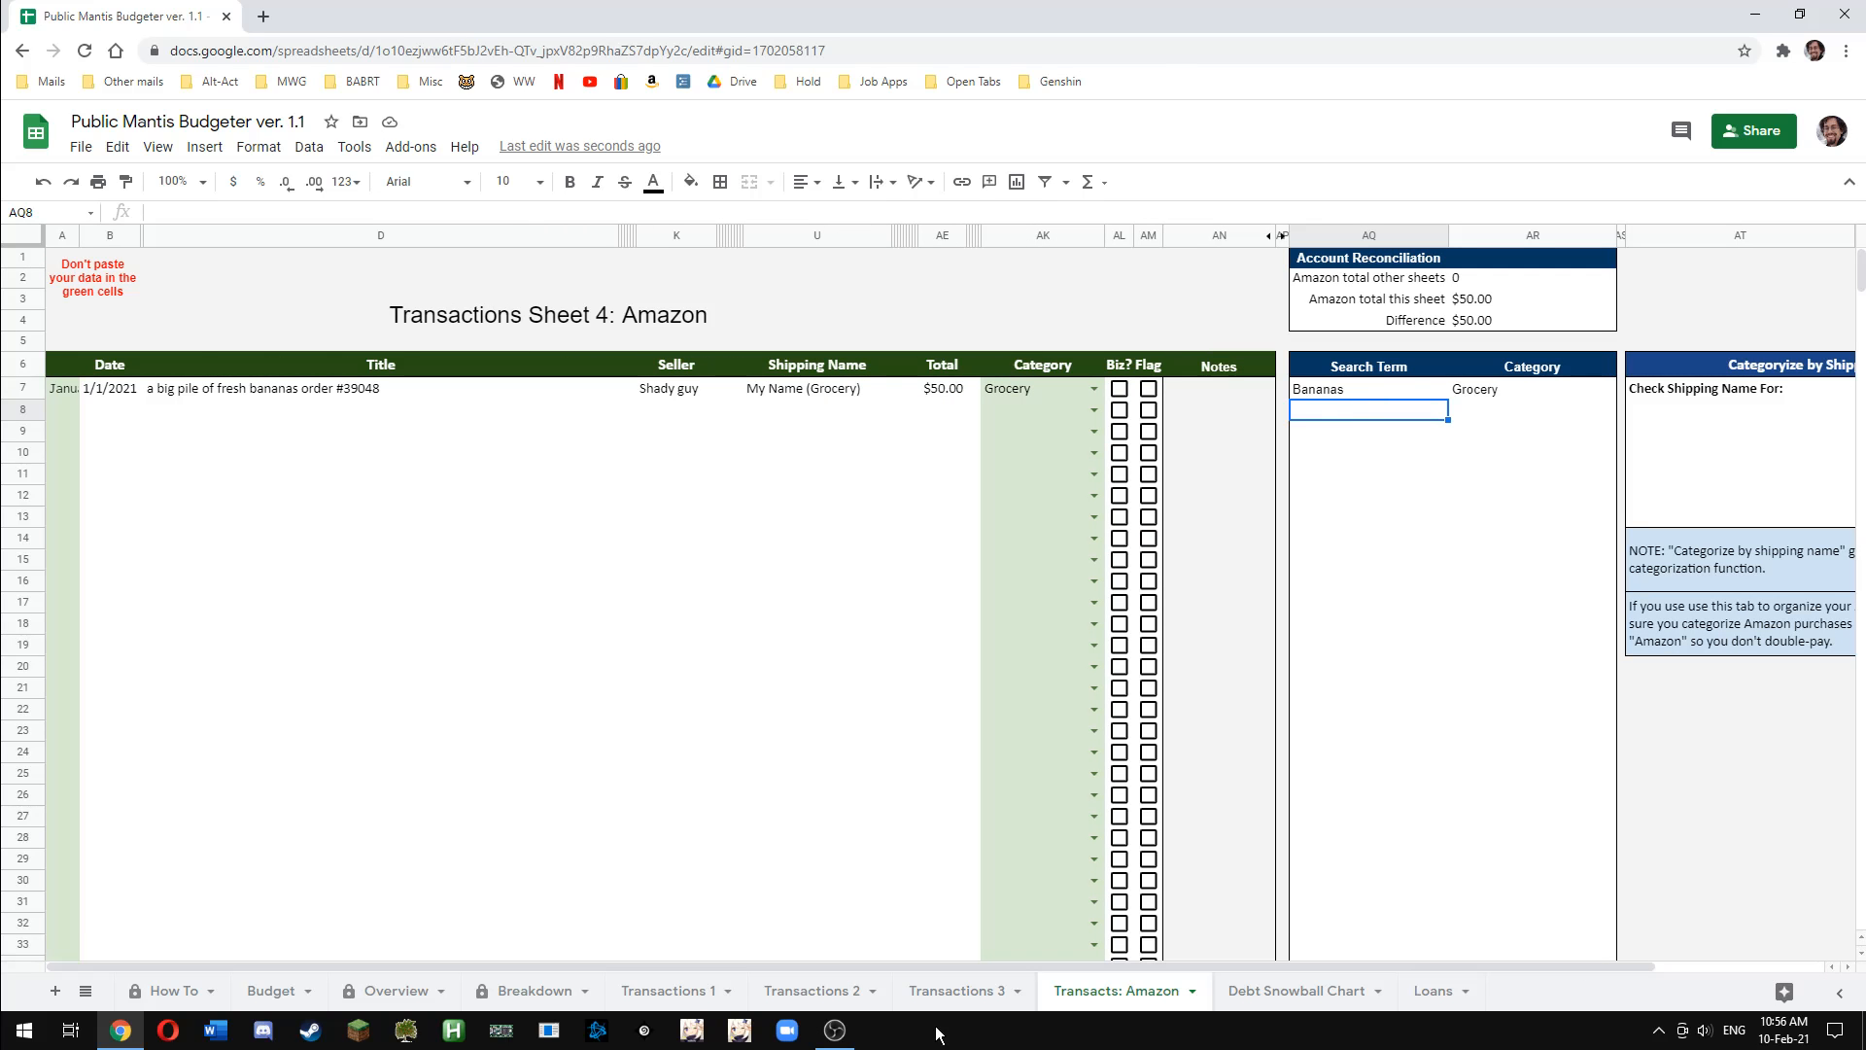
Add a sample transaction in row 18 of the Transactions 1 sheet with description "asdfasdf" and amount 300
click(676, 992)
click(359, 647)
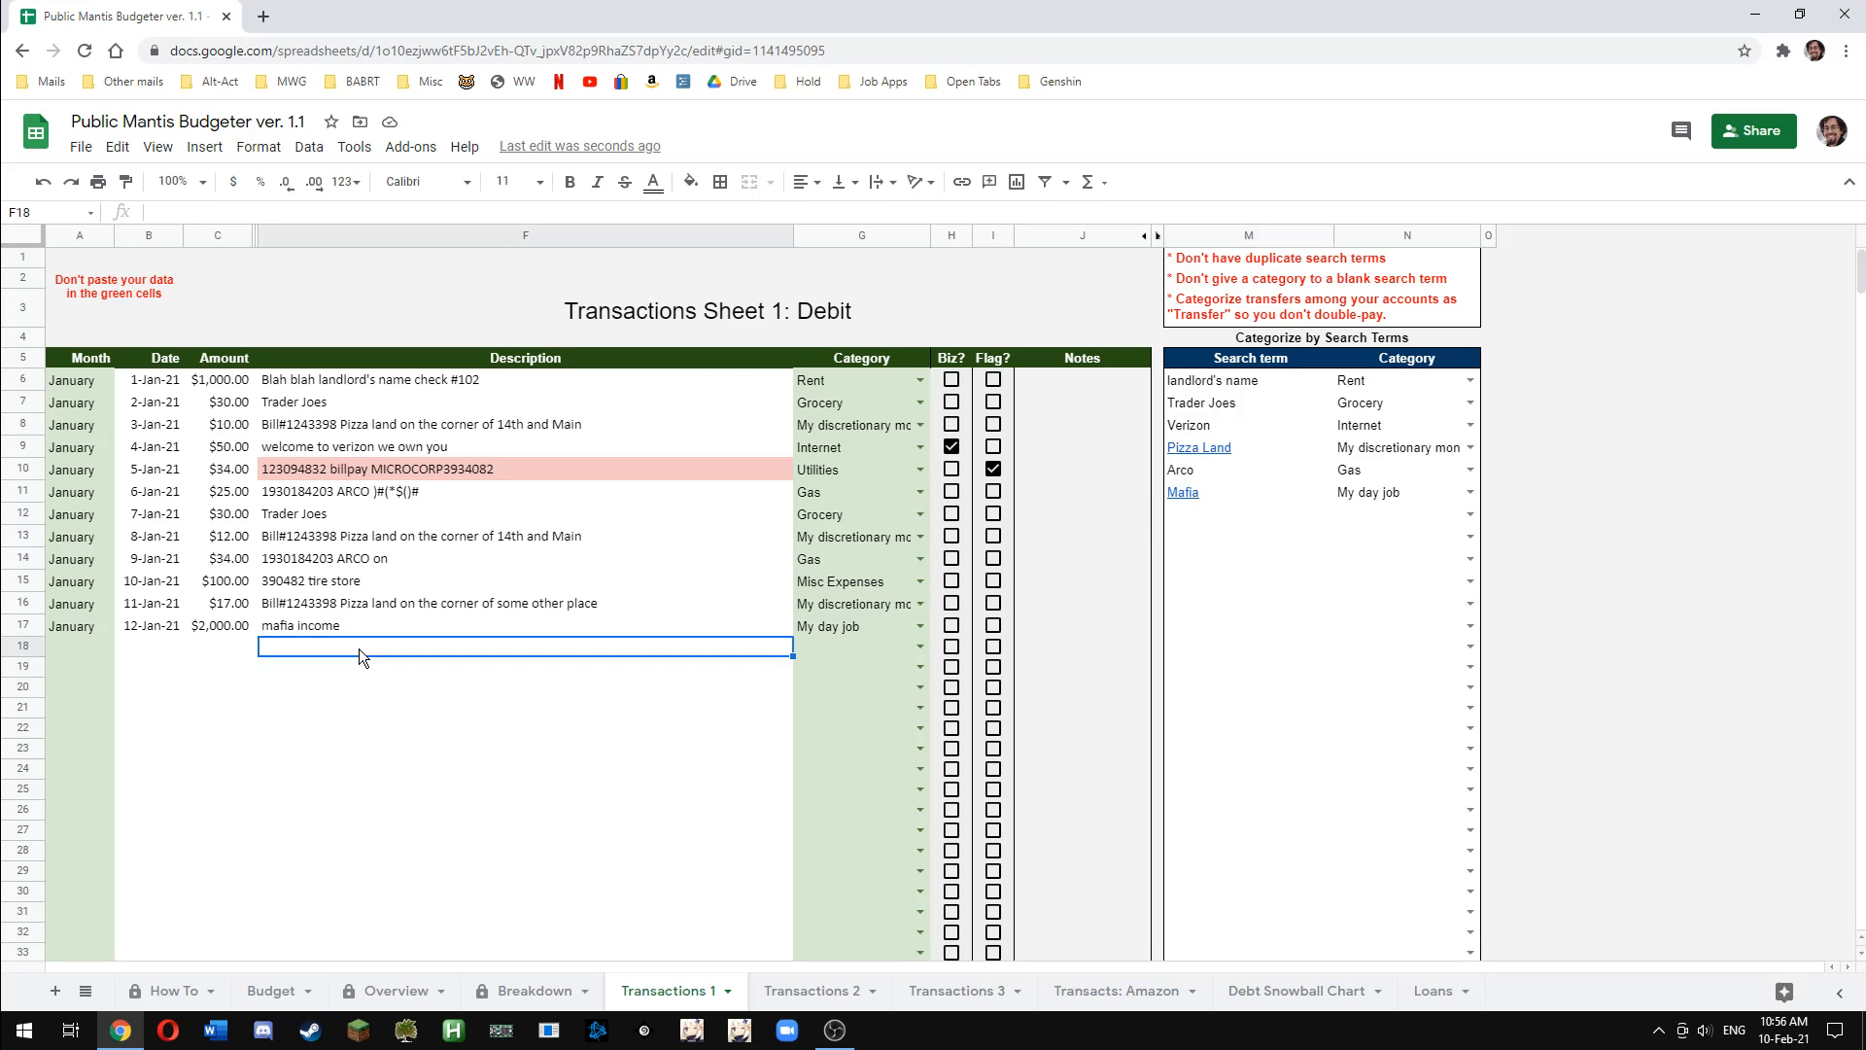
text(asdfasd)
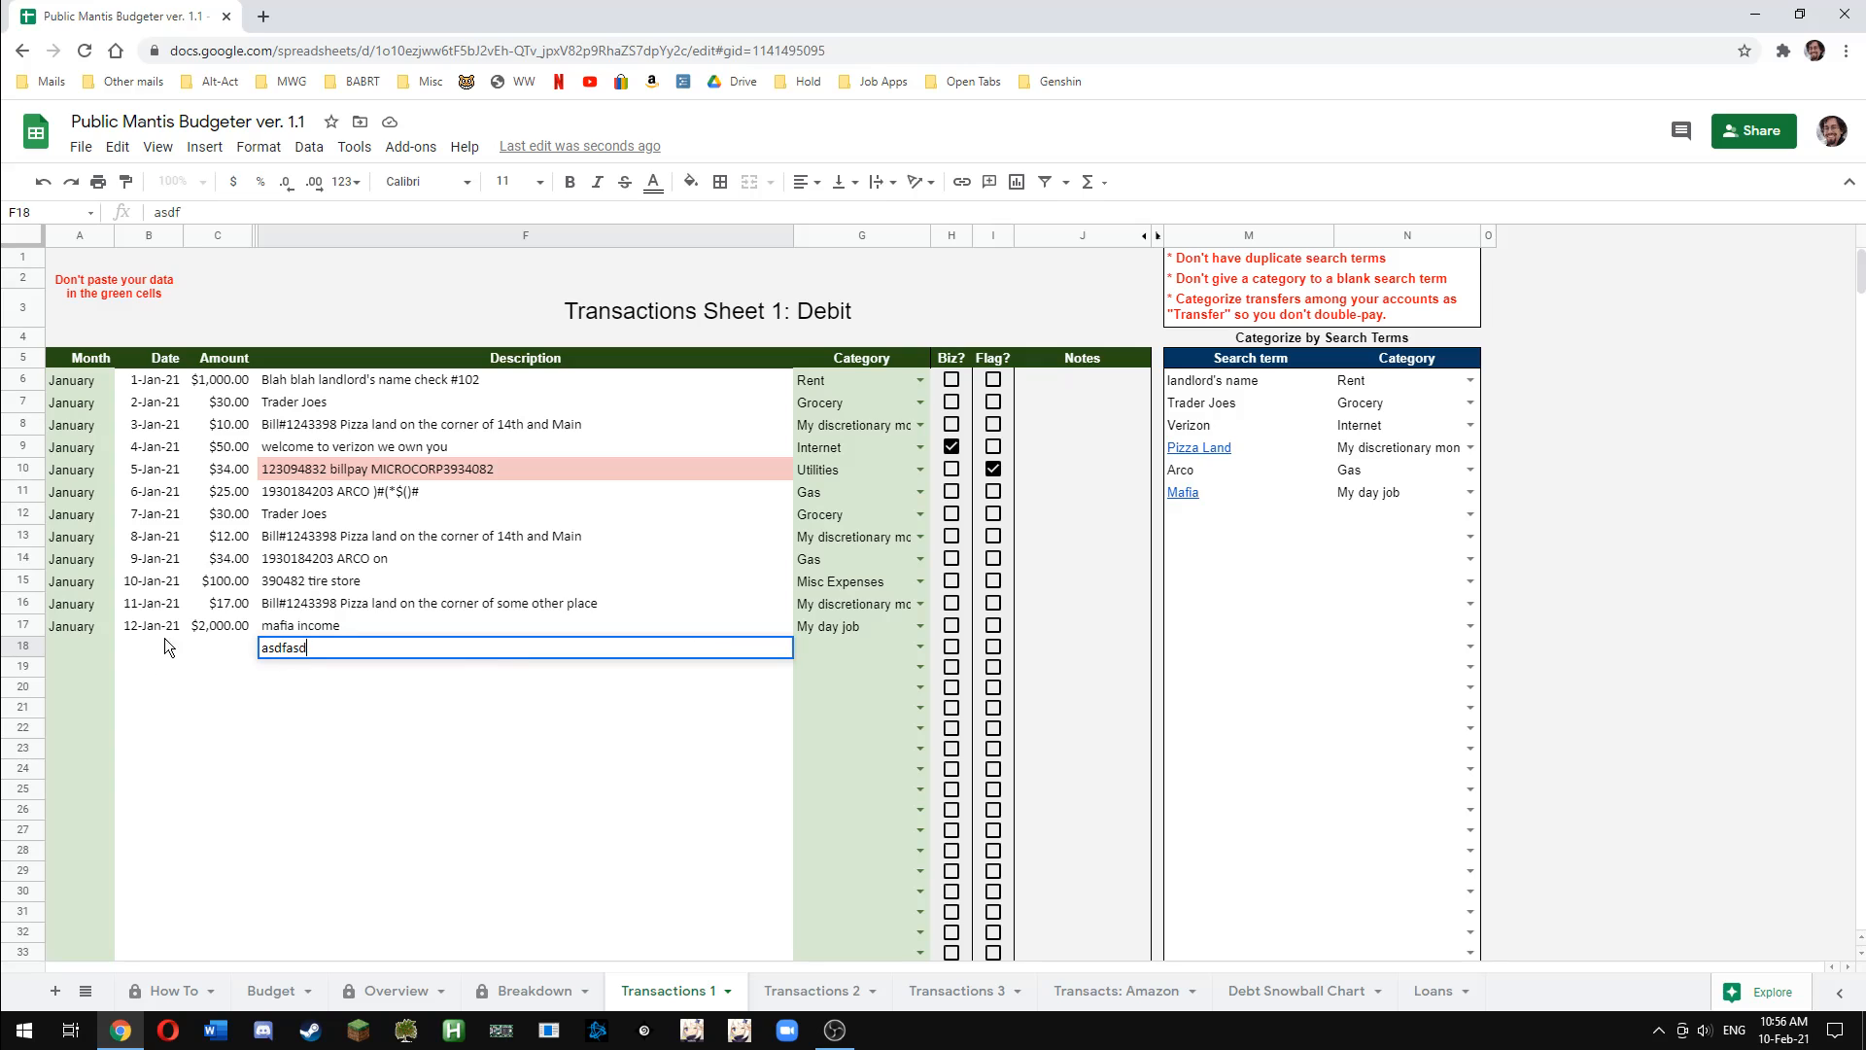
text(f)
click(202, 650)
text(1)
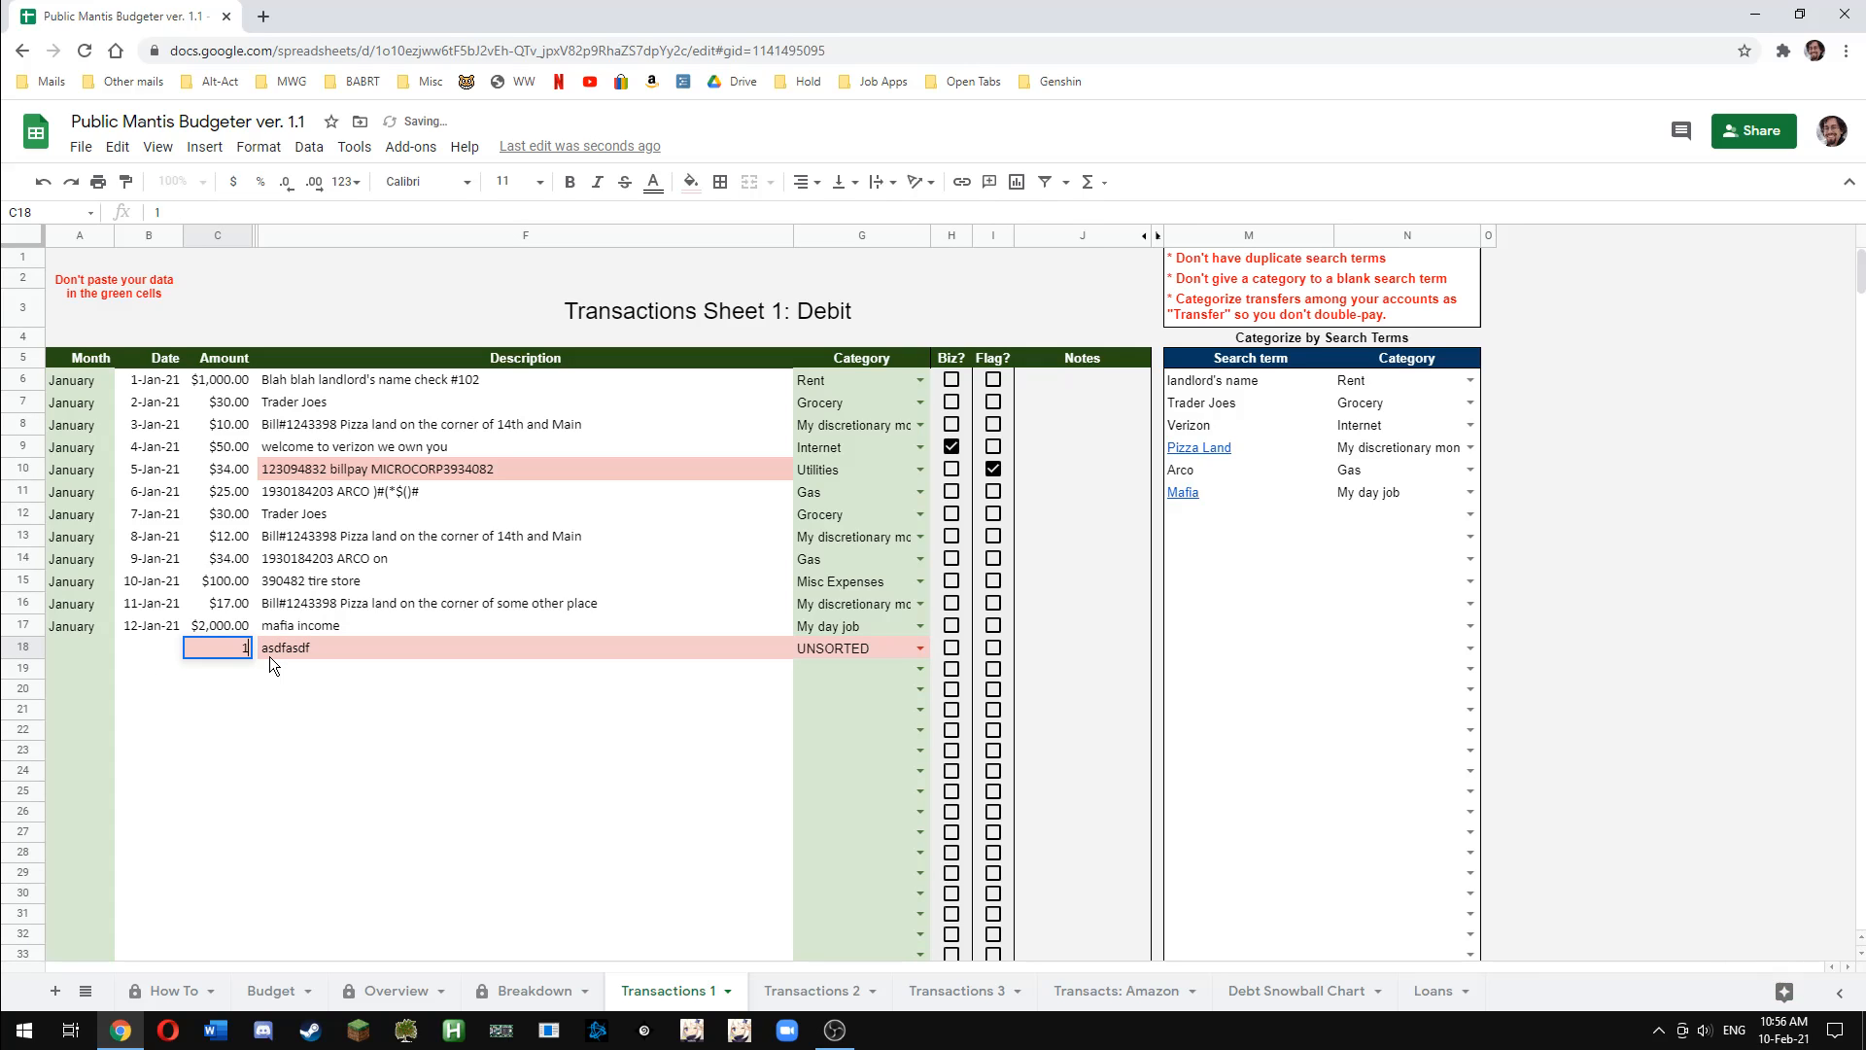
key(BackSpace)
text(300)
key(Tab)
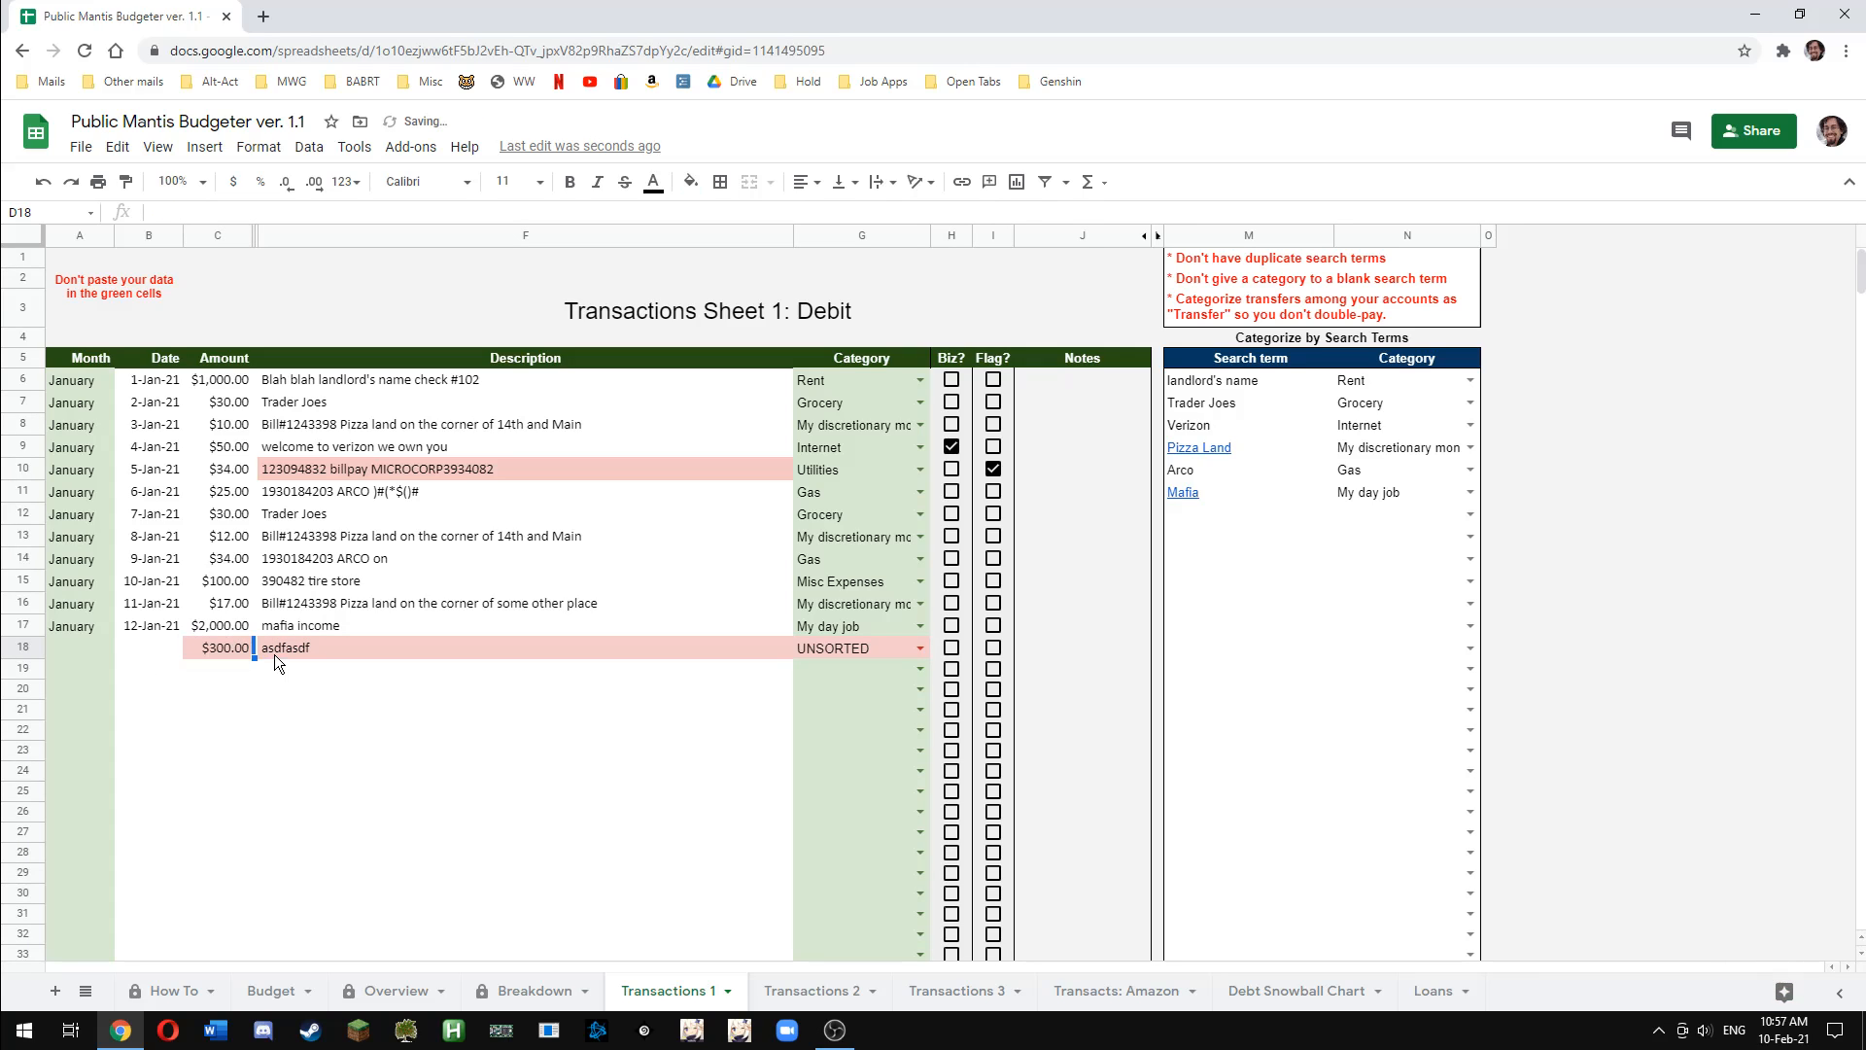
Fill the date series down from row 17 to date the new row 18 transaction 13-Jan-21
click(154, 648)
click(165, 626)
drag(183, 636, 179, 650)
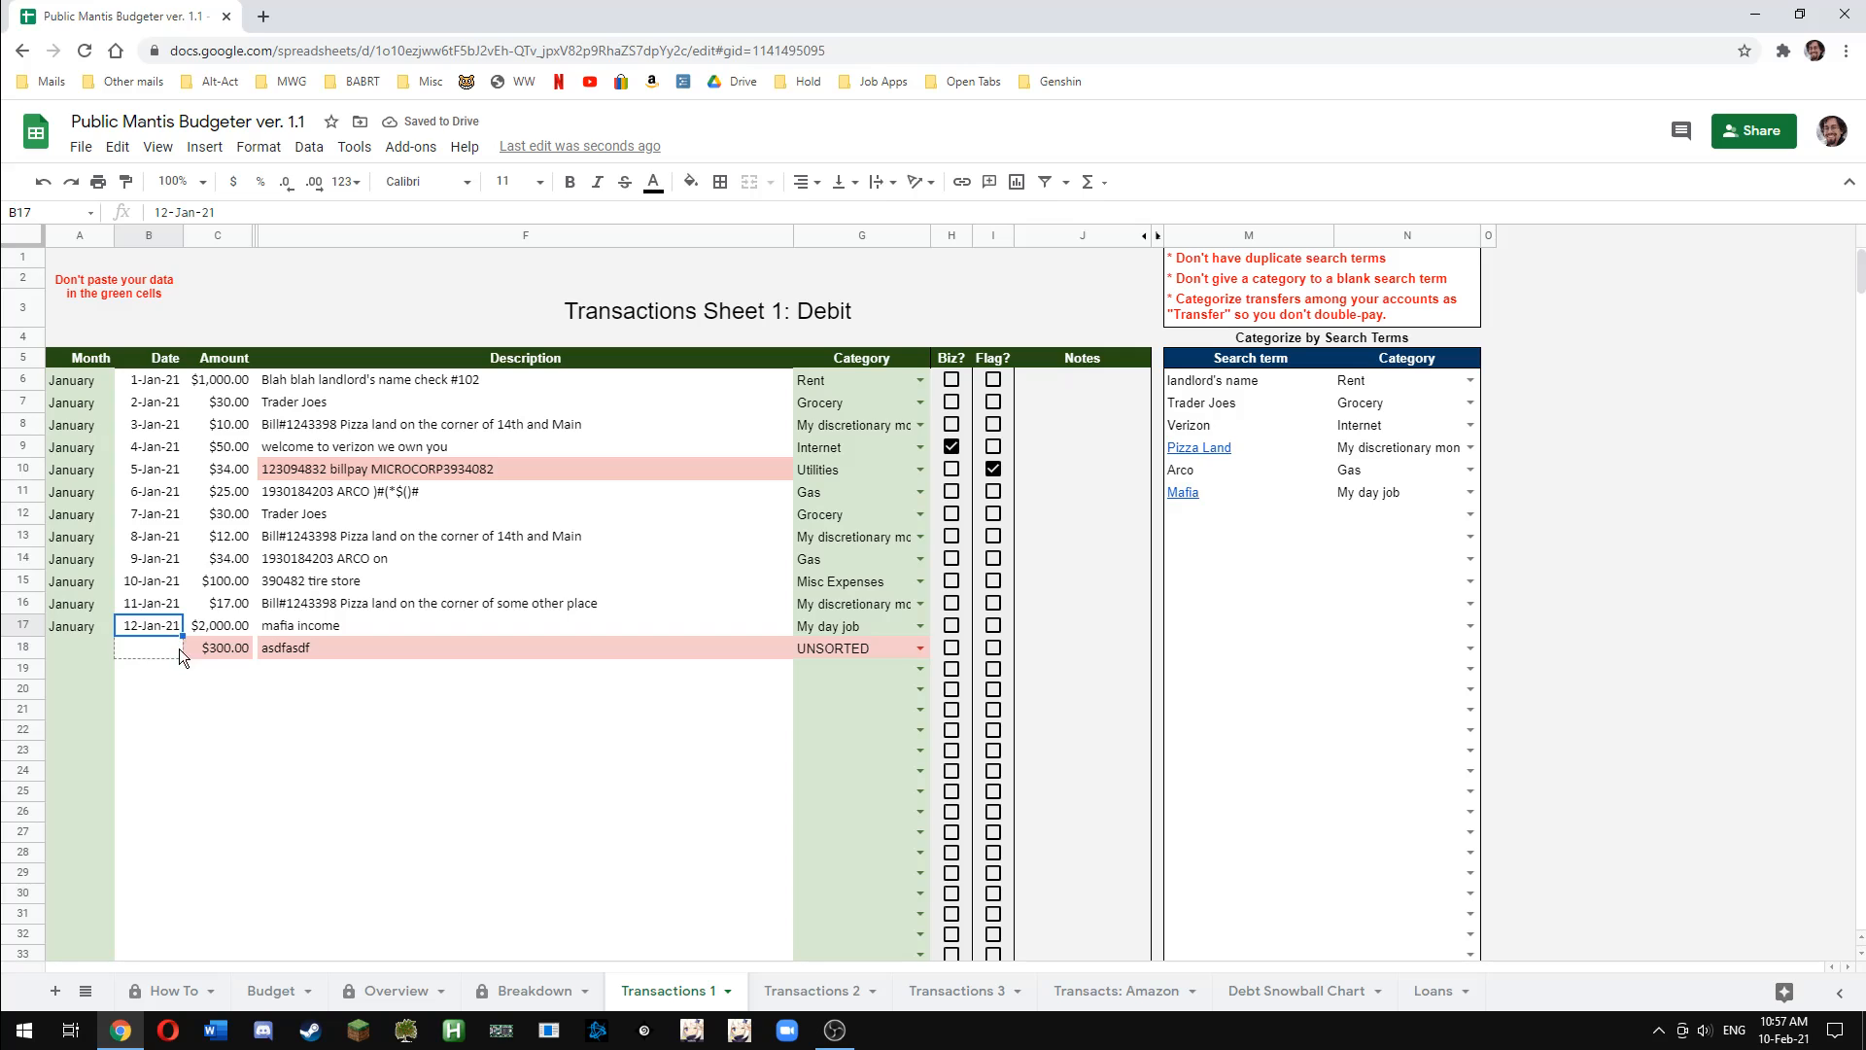
click(524, 728)
Check the new transaction's category and extend its description to "asdfasdf amzn"
click(856, 651)
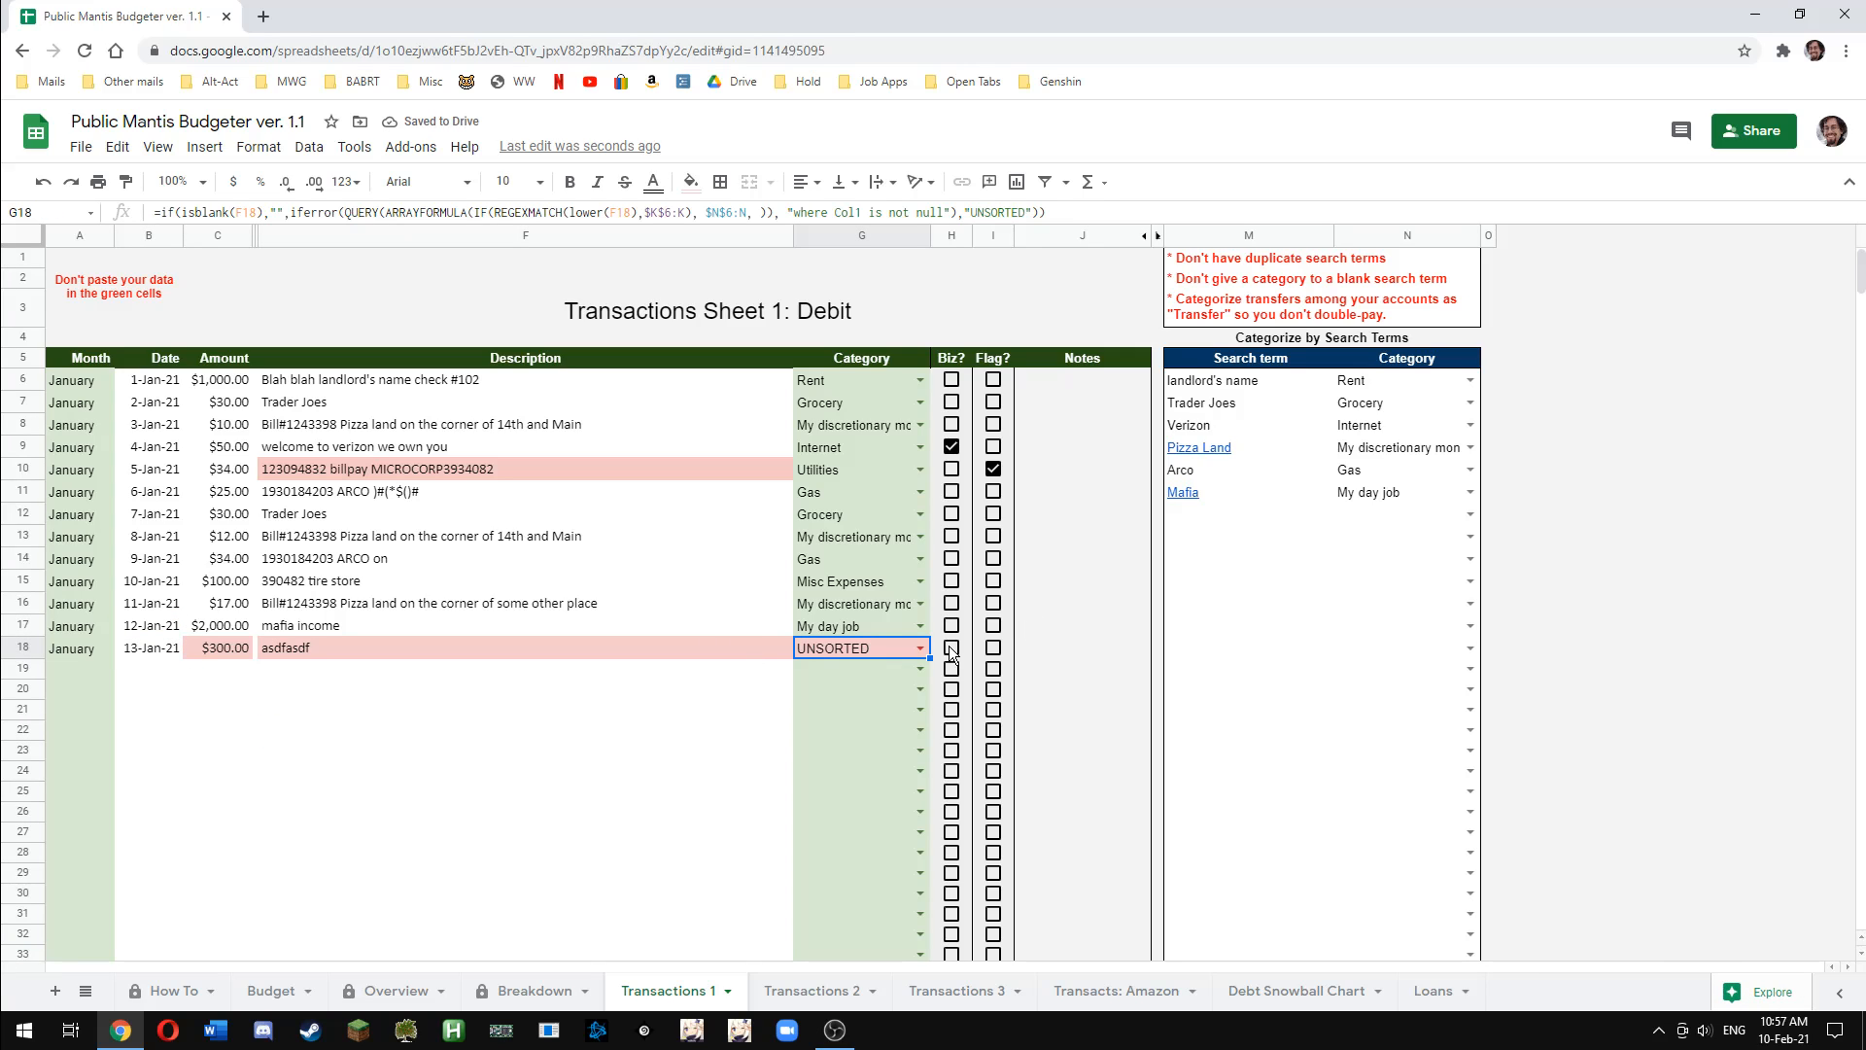
double_click(375, 652)
text(amzn)
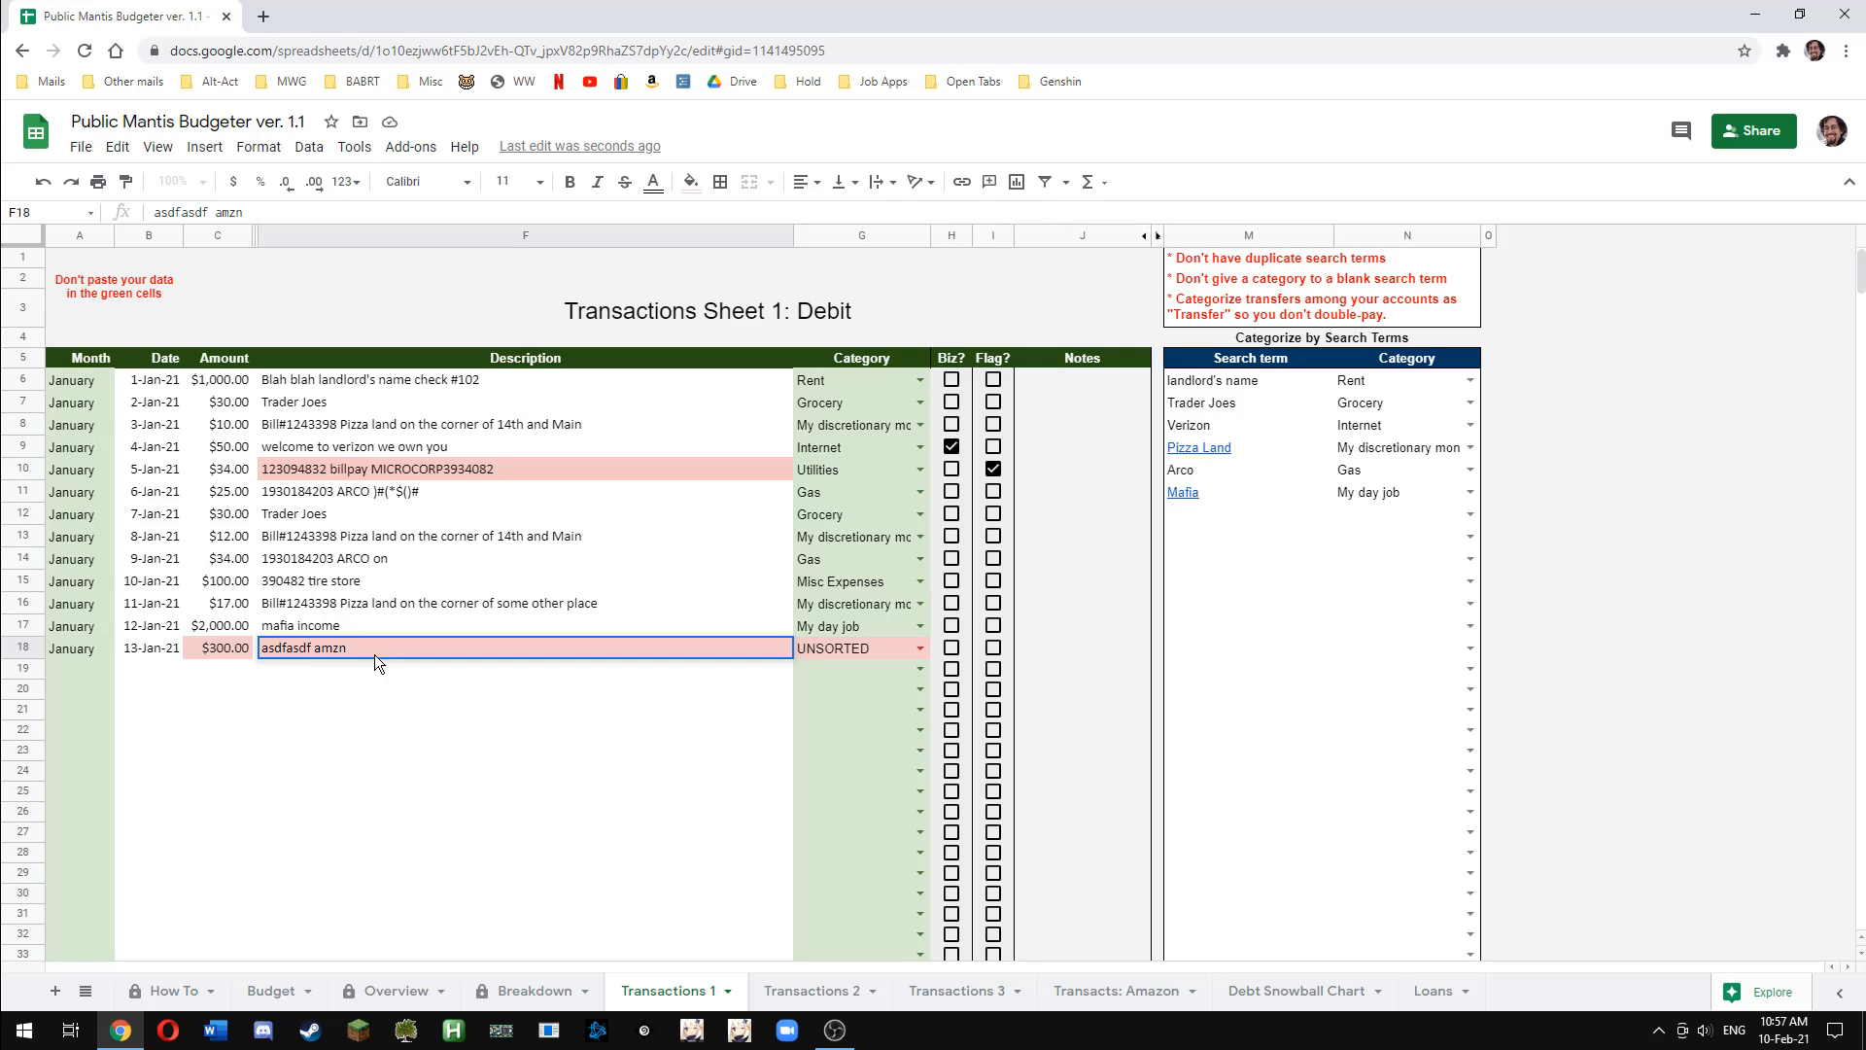
key(Return)
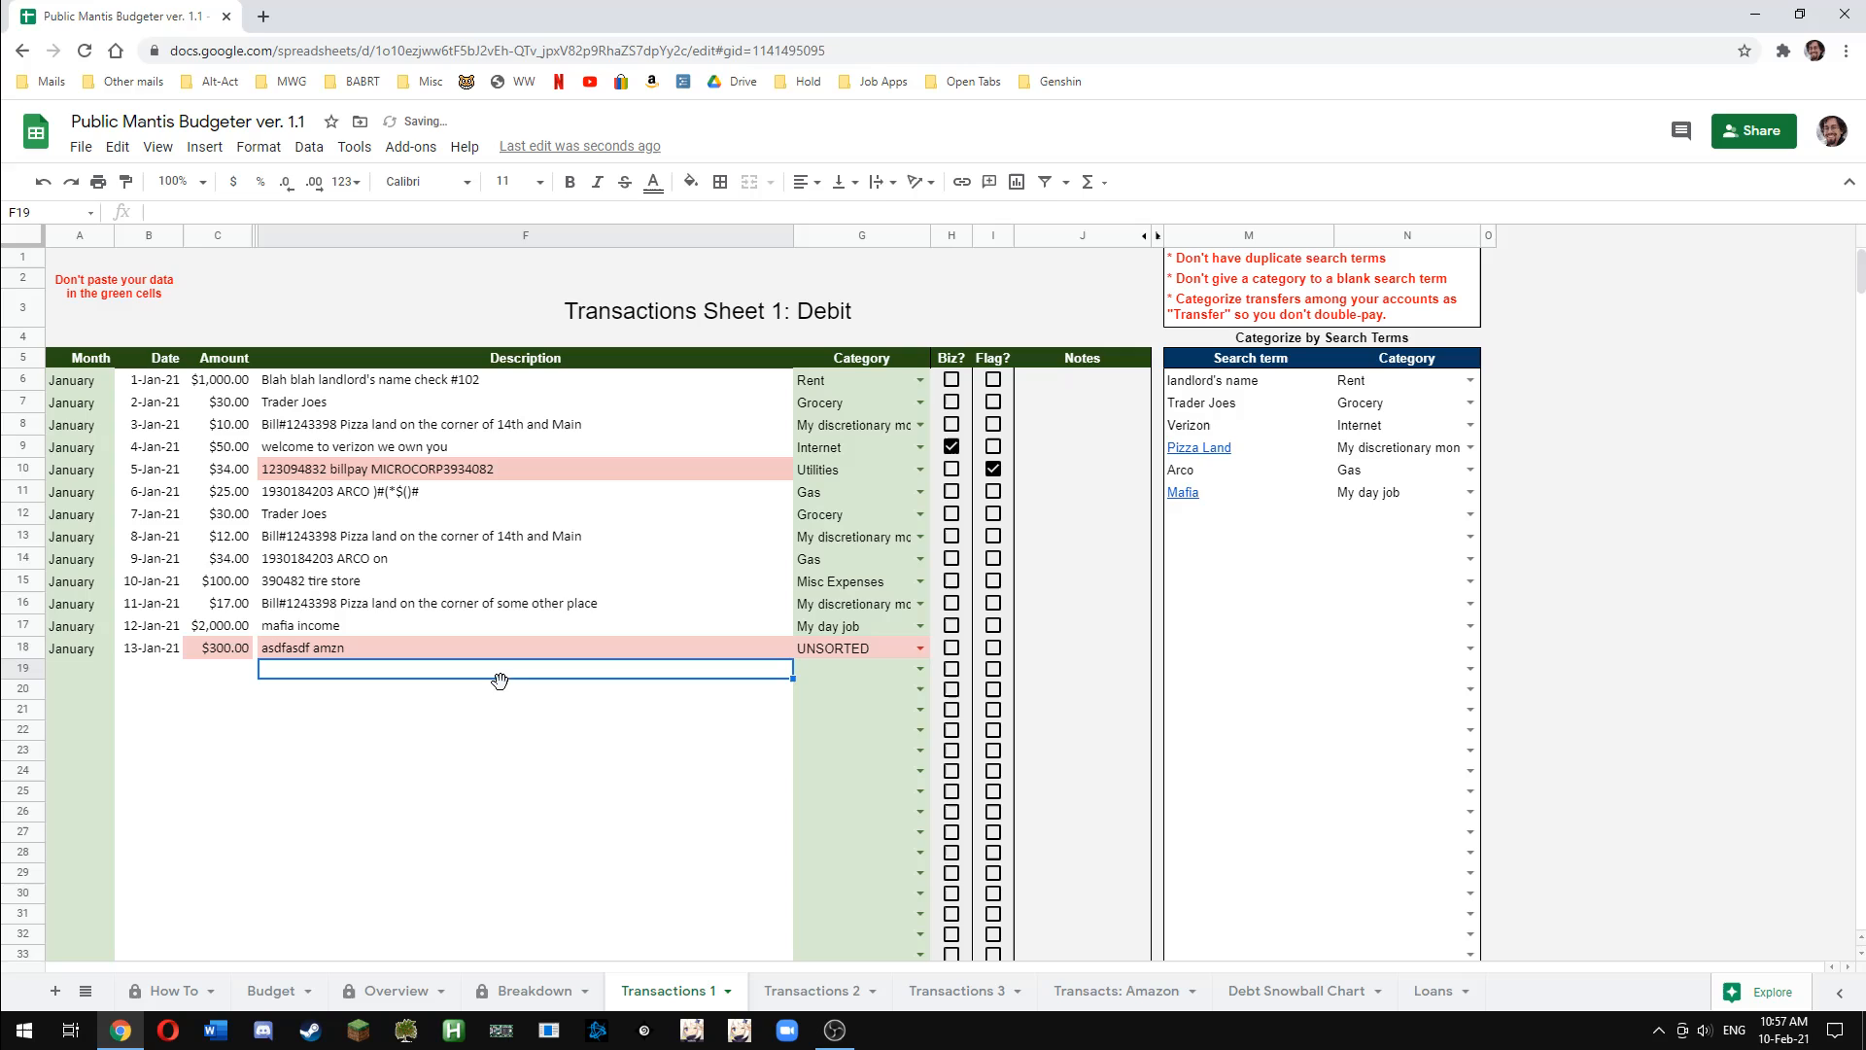
Add the search term "Amzn" with category "Amazon" to the Debit categorization list and check the row 18 transaction's category
click(1224, 513)
text(Amzo)
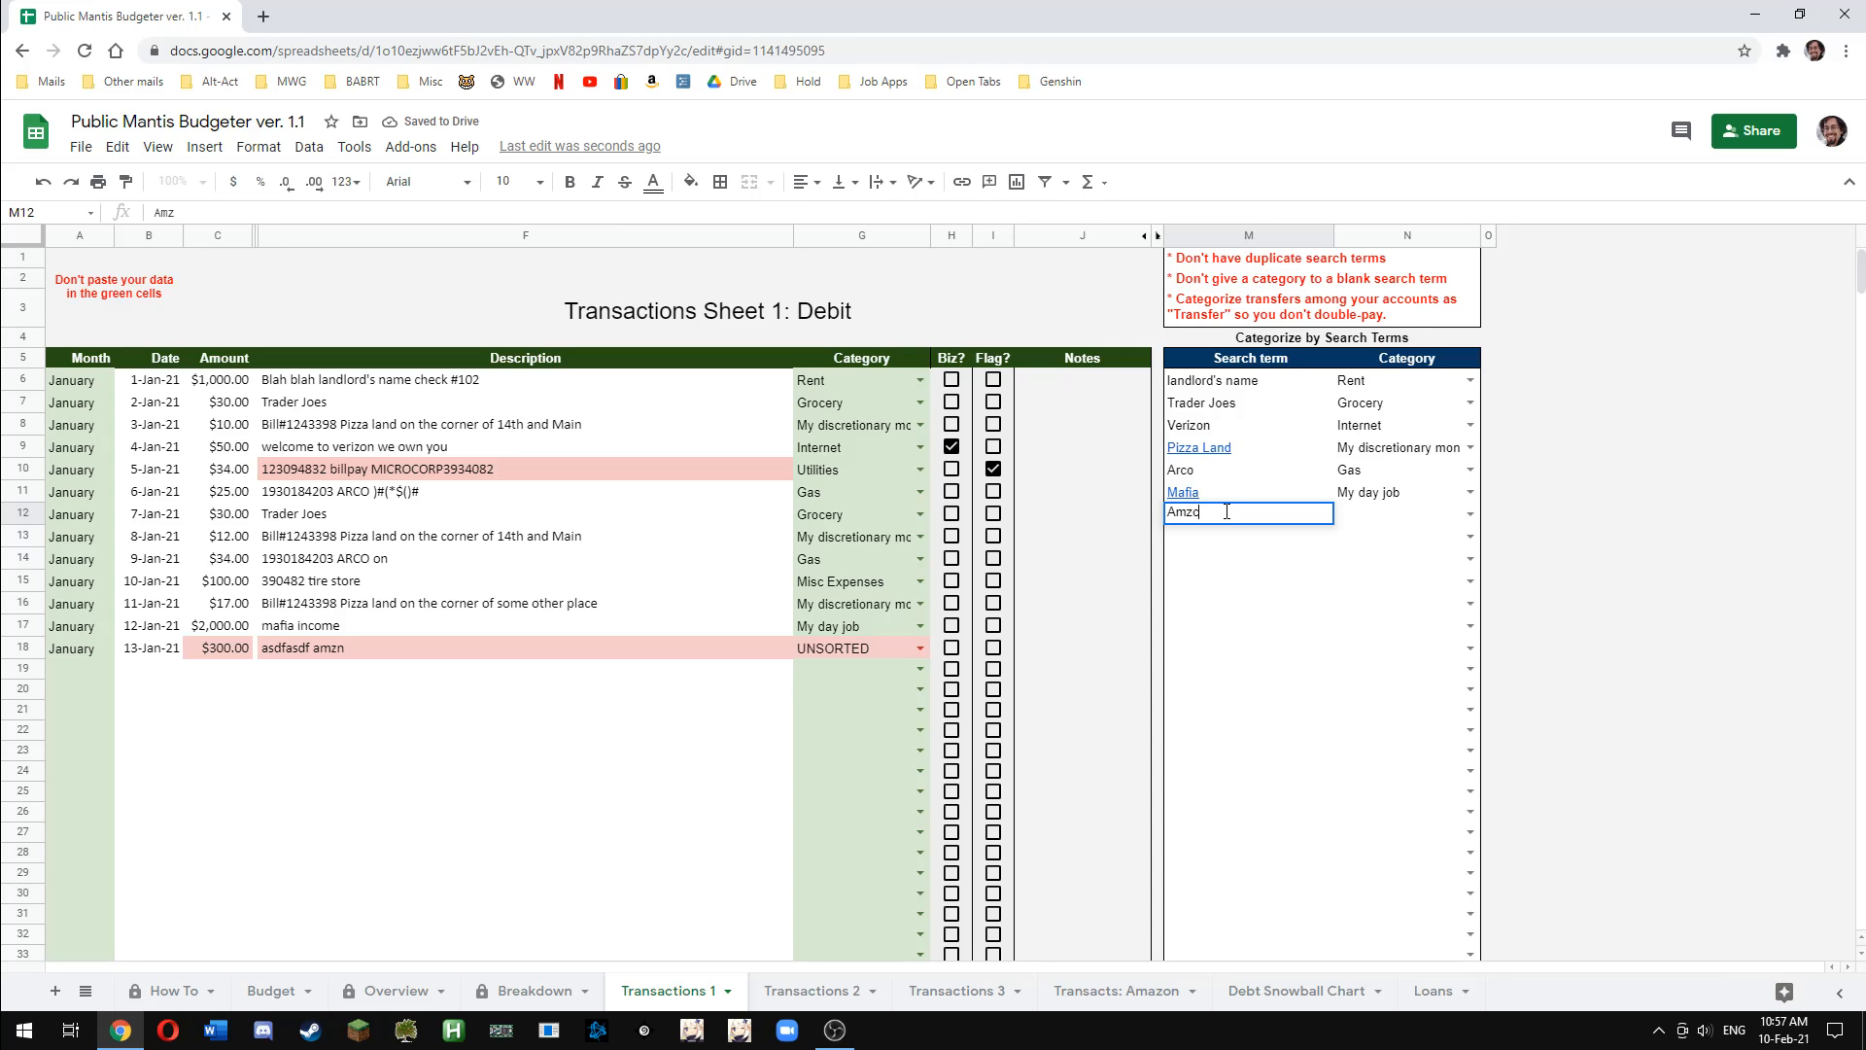
text(n)
key(Tab)
text(Amaz)
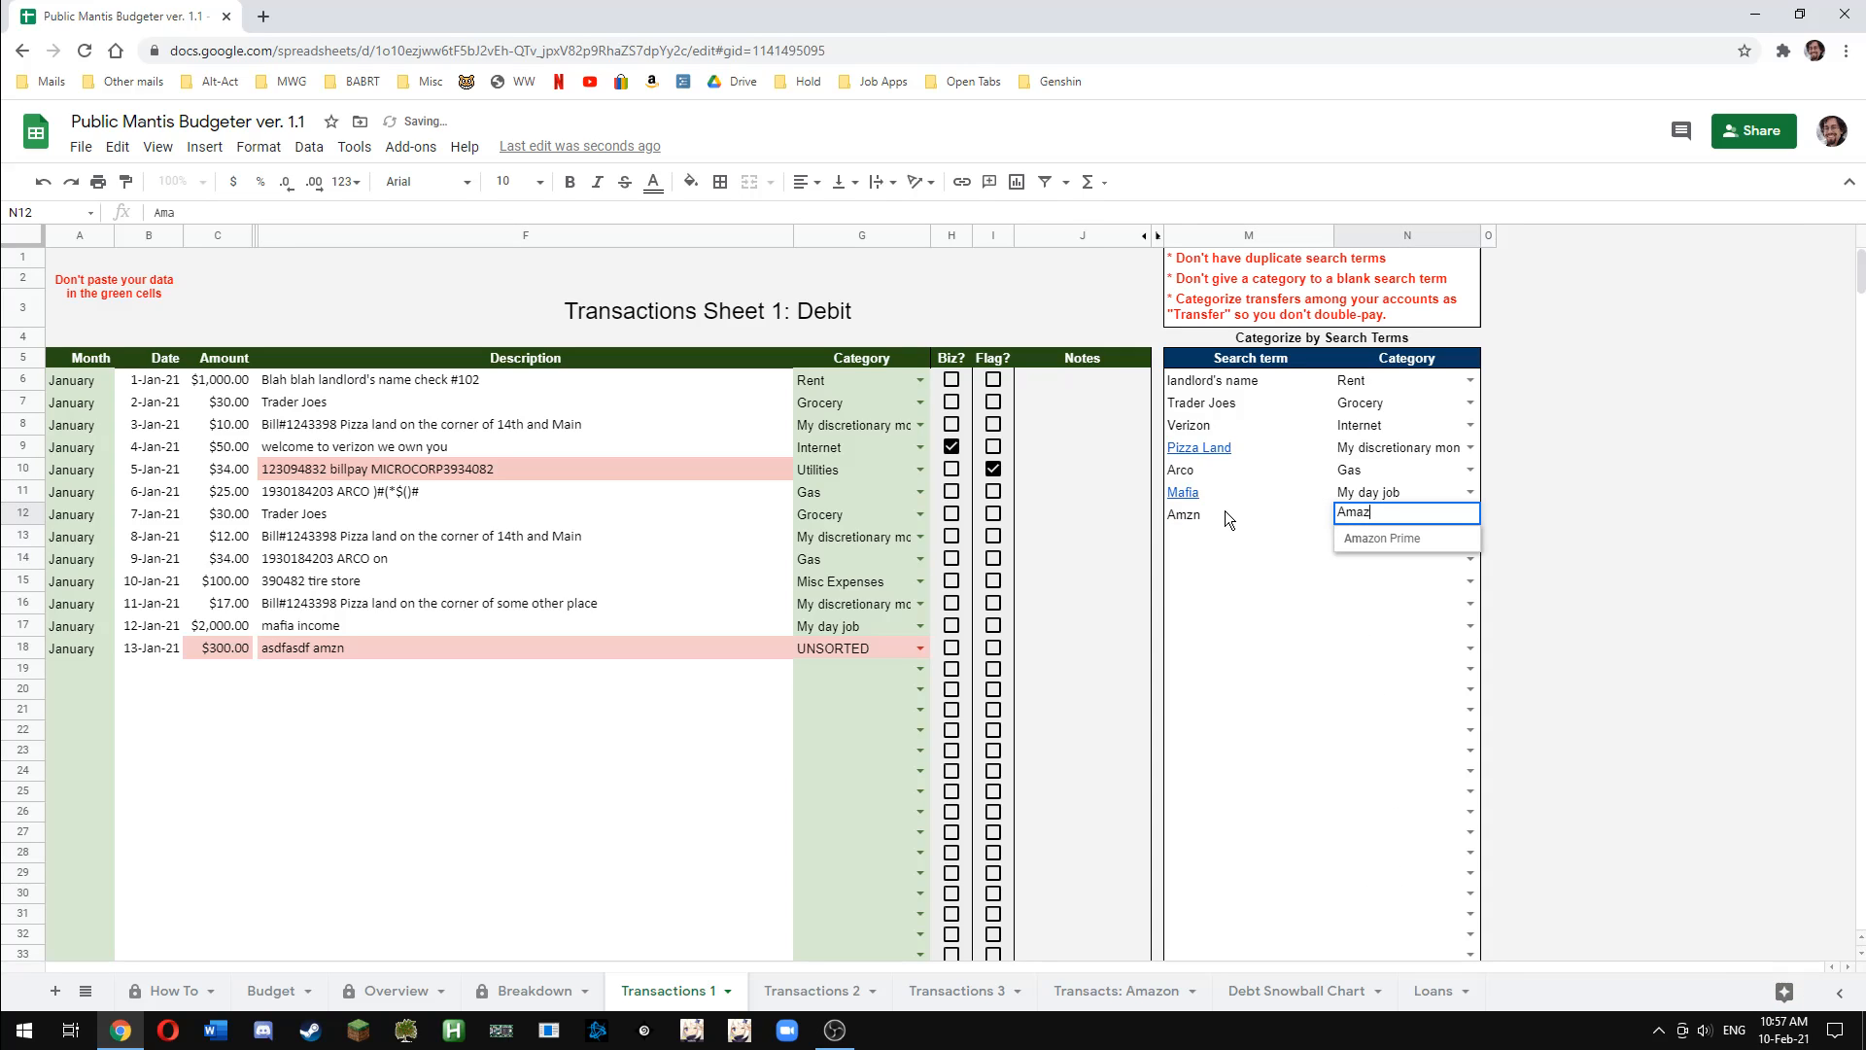
text(on)
key(Return)
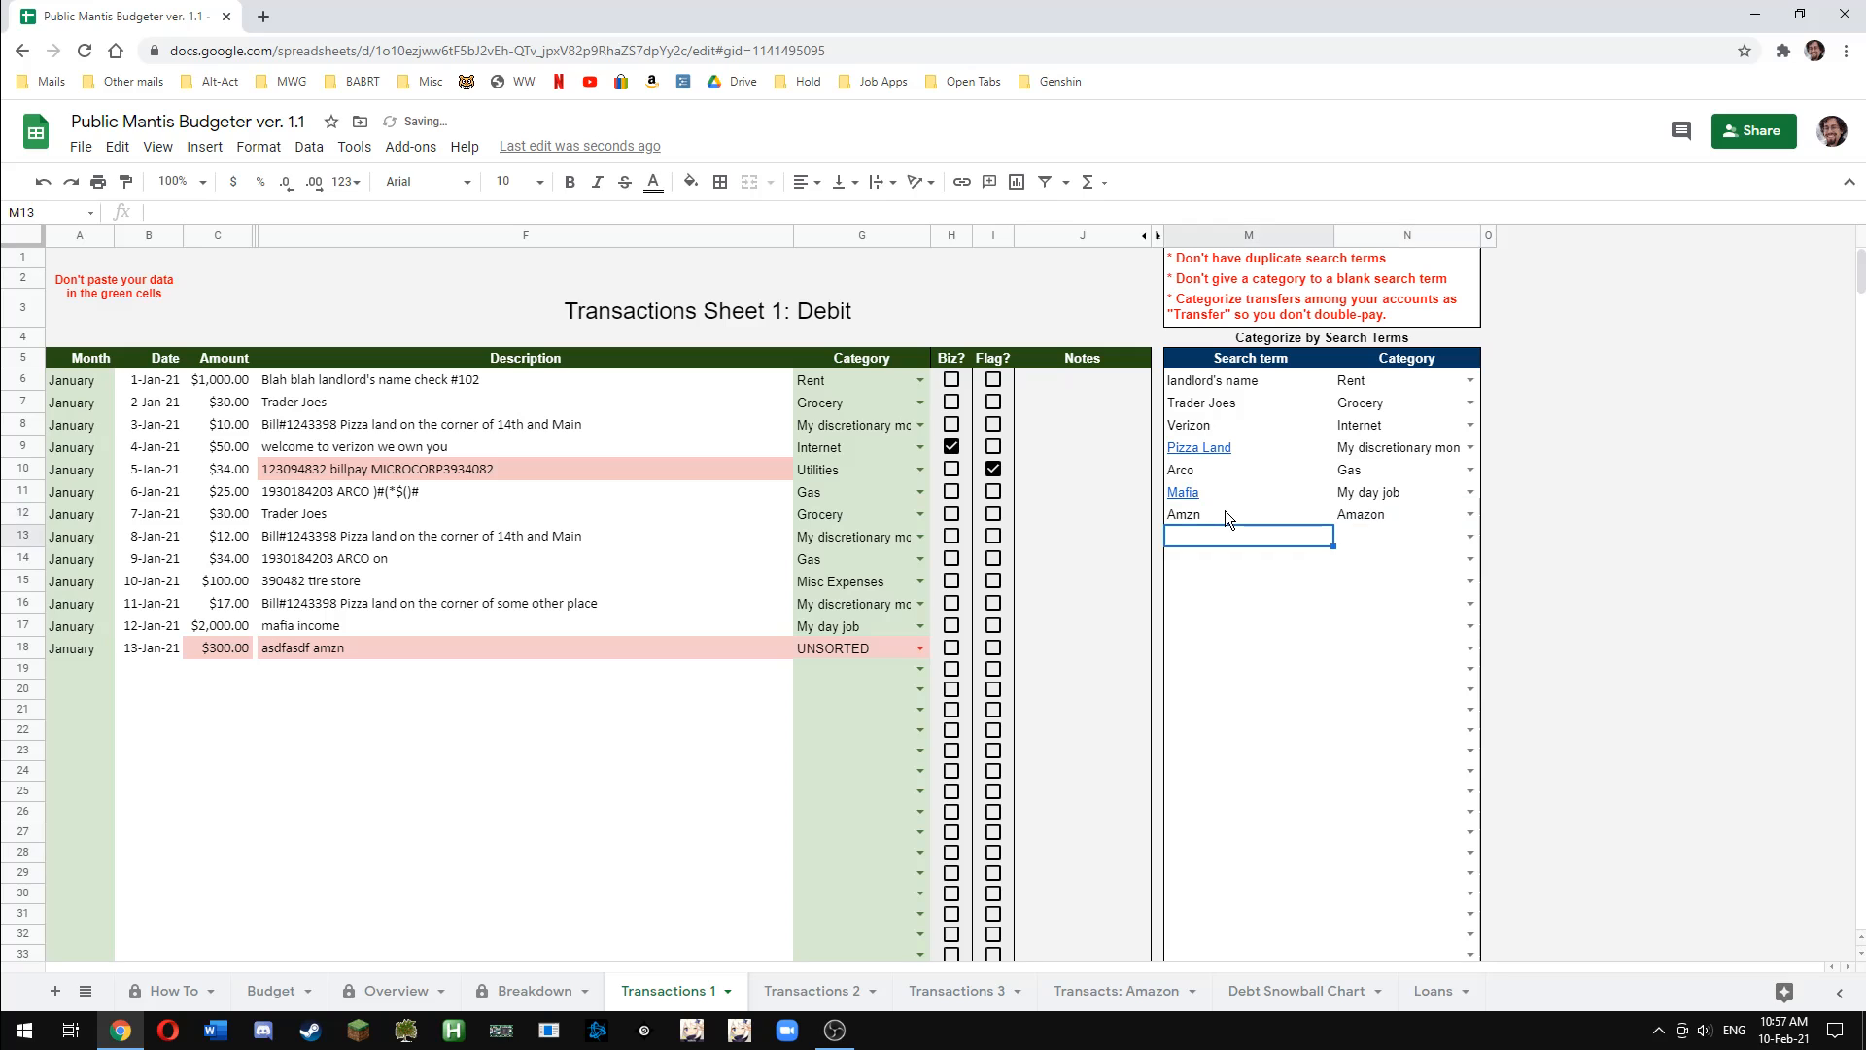
click(837, 649)
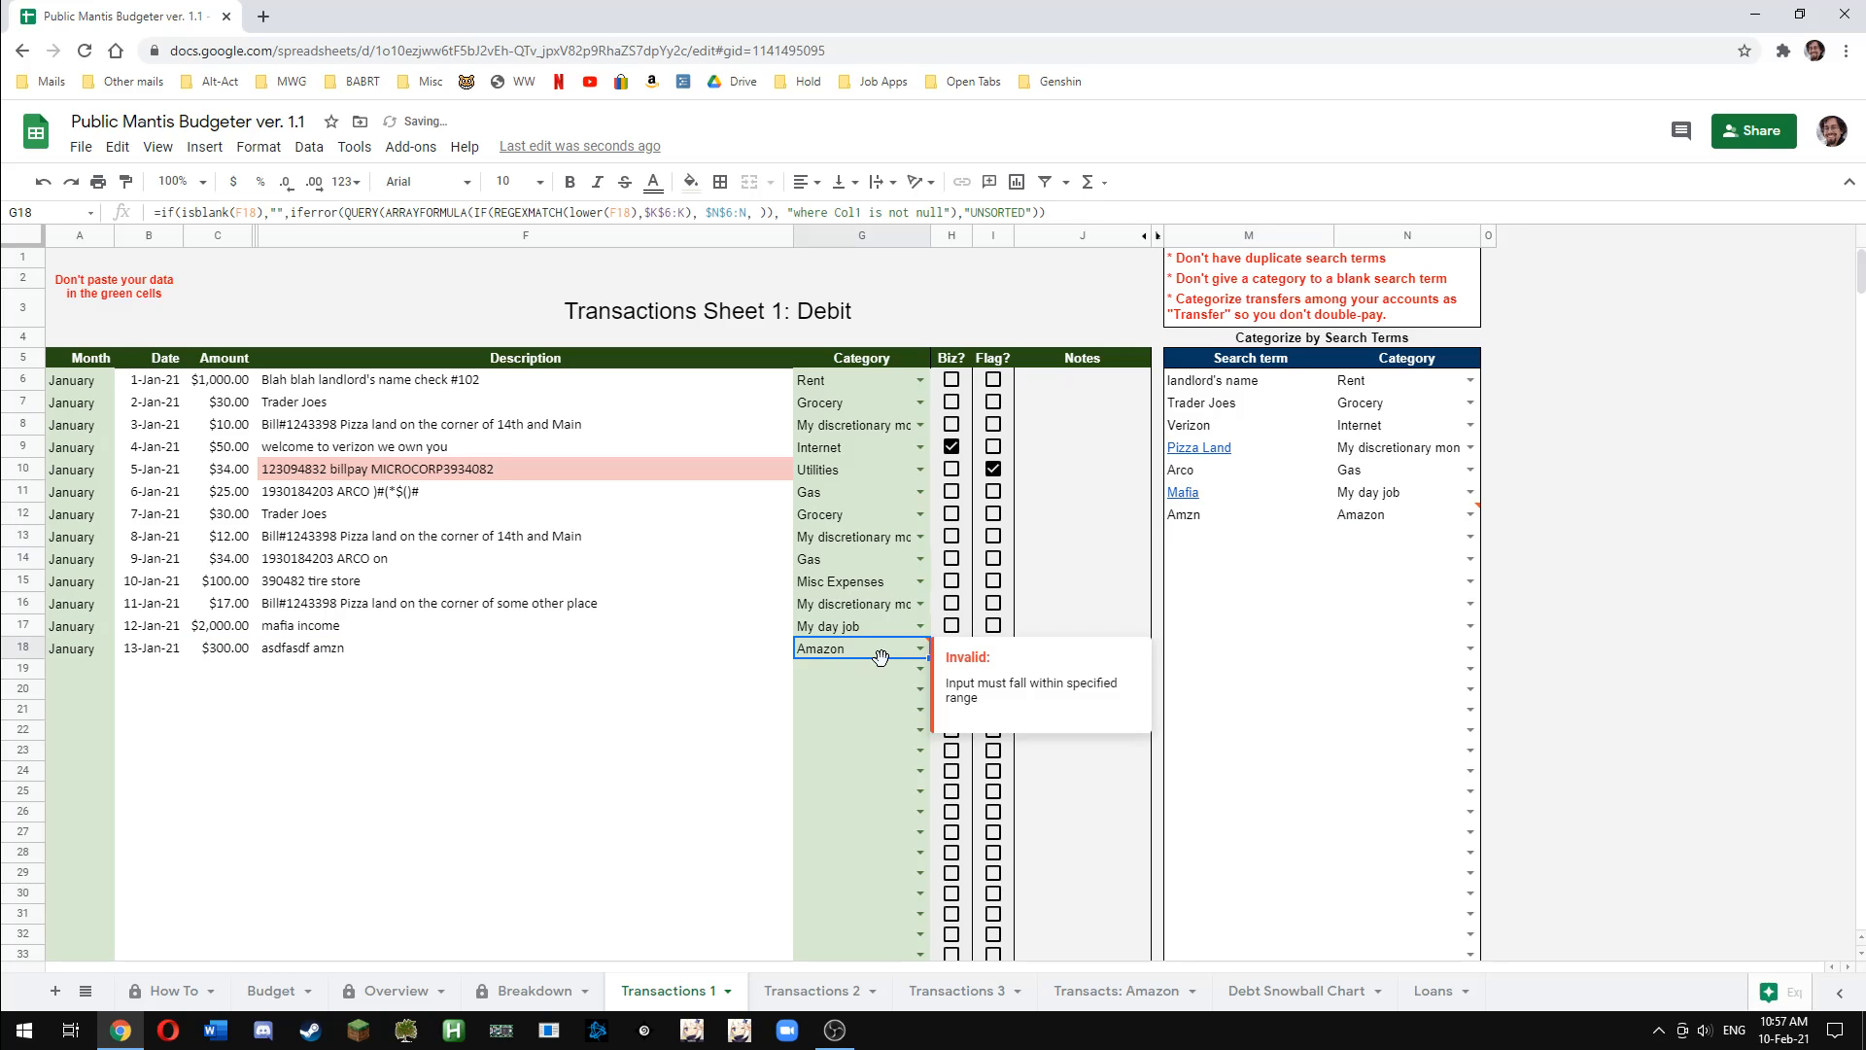
click(712, 669)
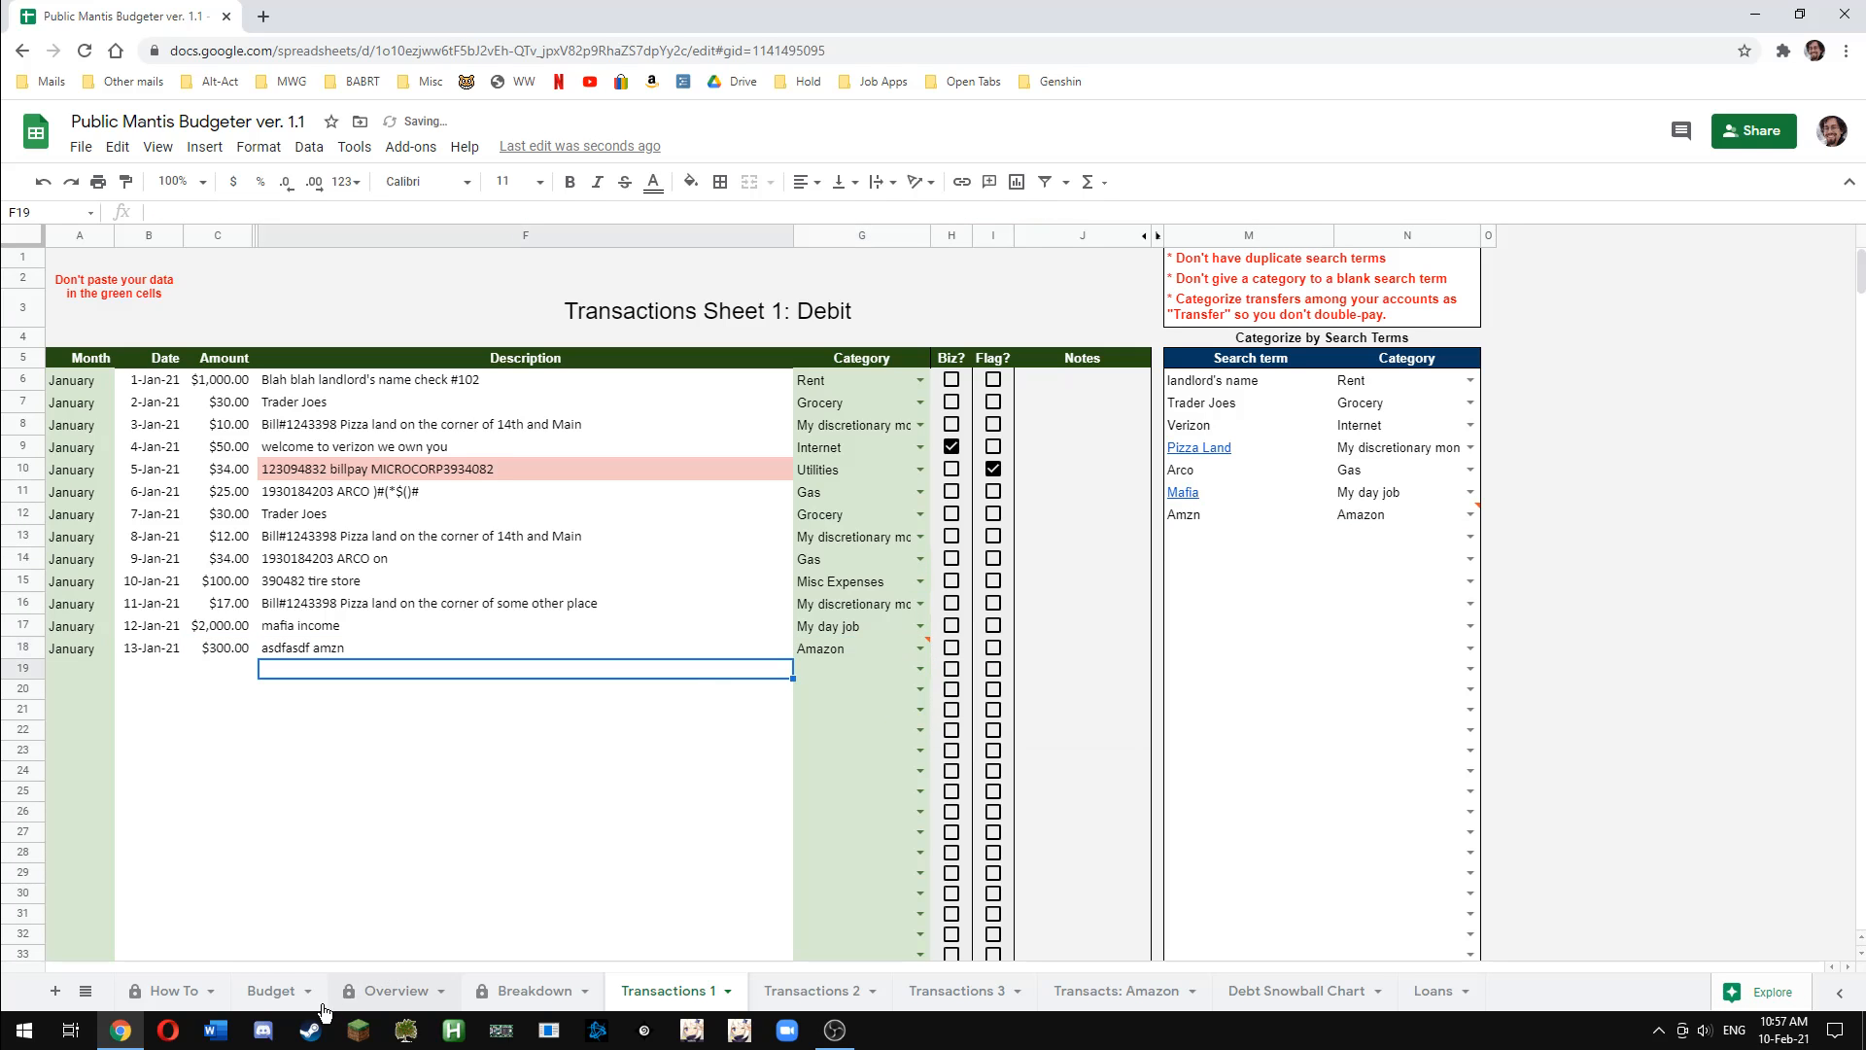
Review the category list in the Budget sheet and return to the Transacts: Amazon sheet
click(303, 988)
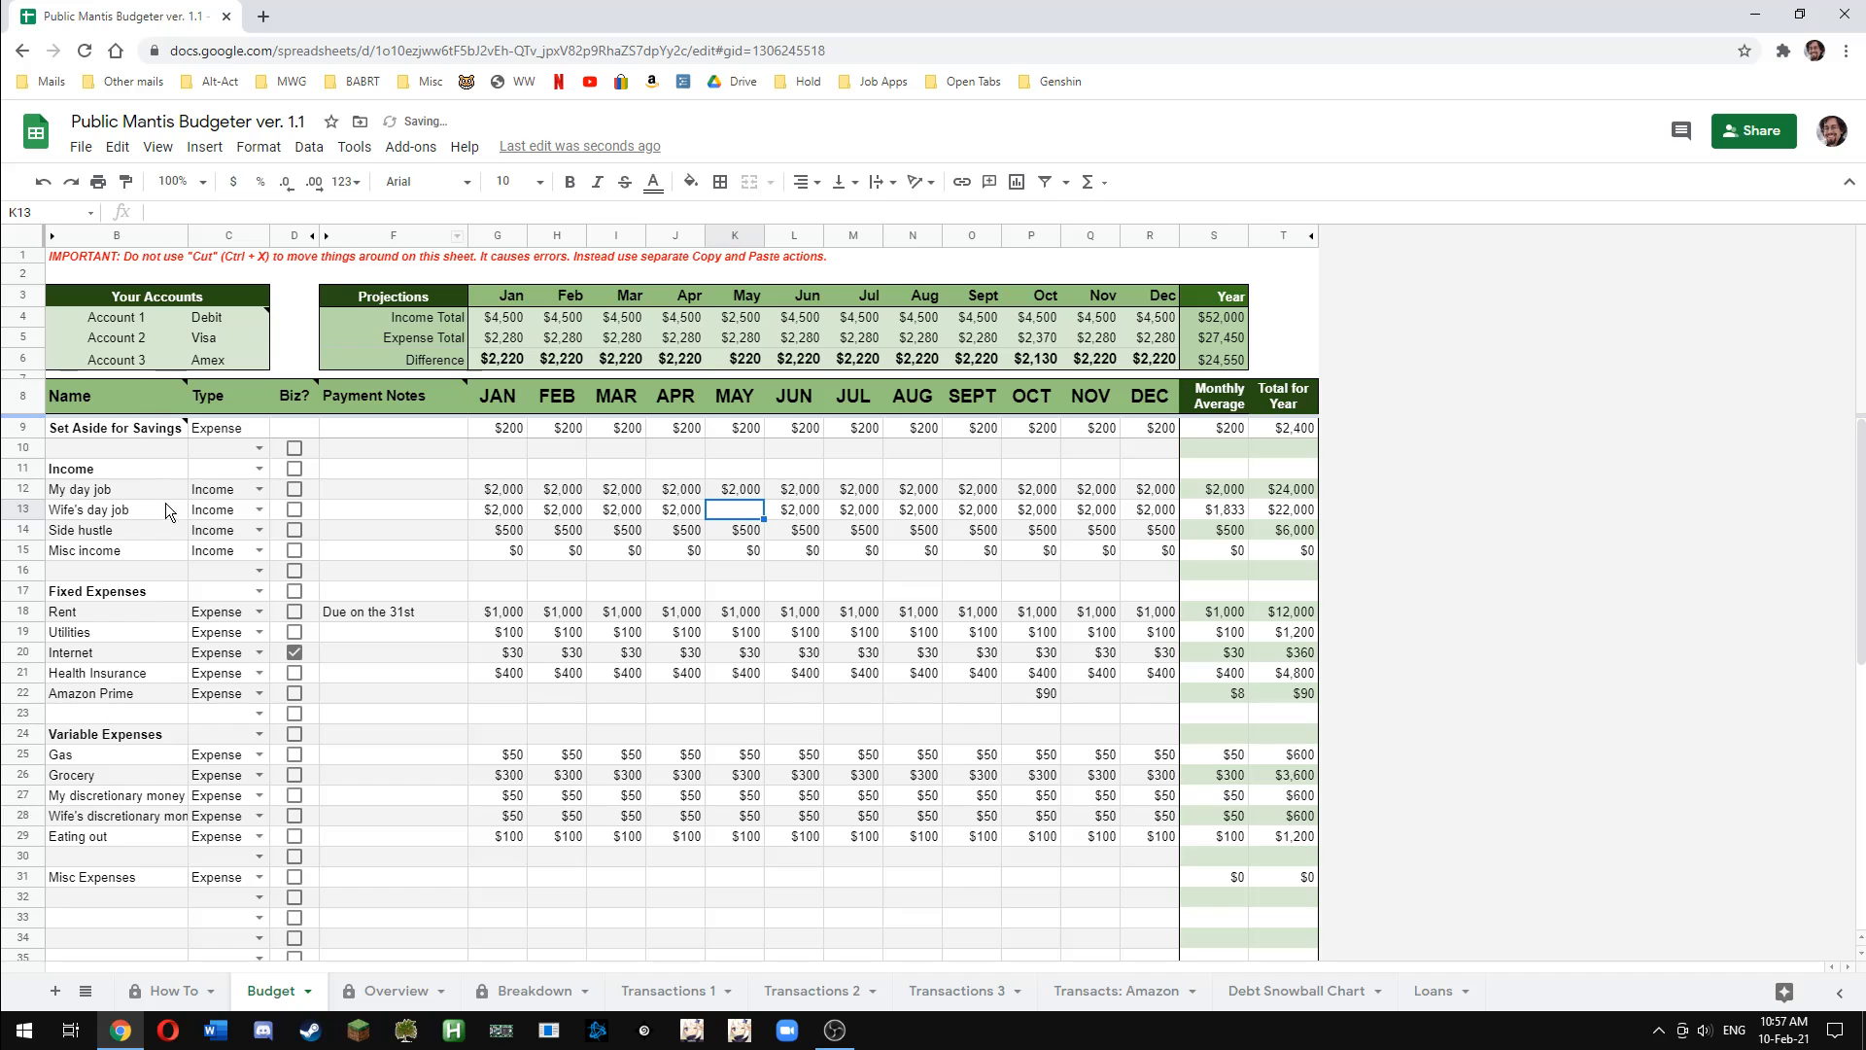
click(384, 992)
click(1100, 1005)
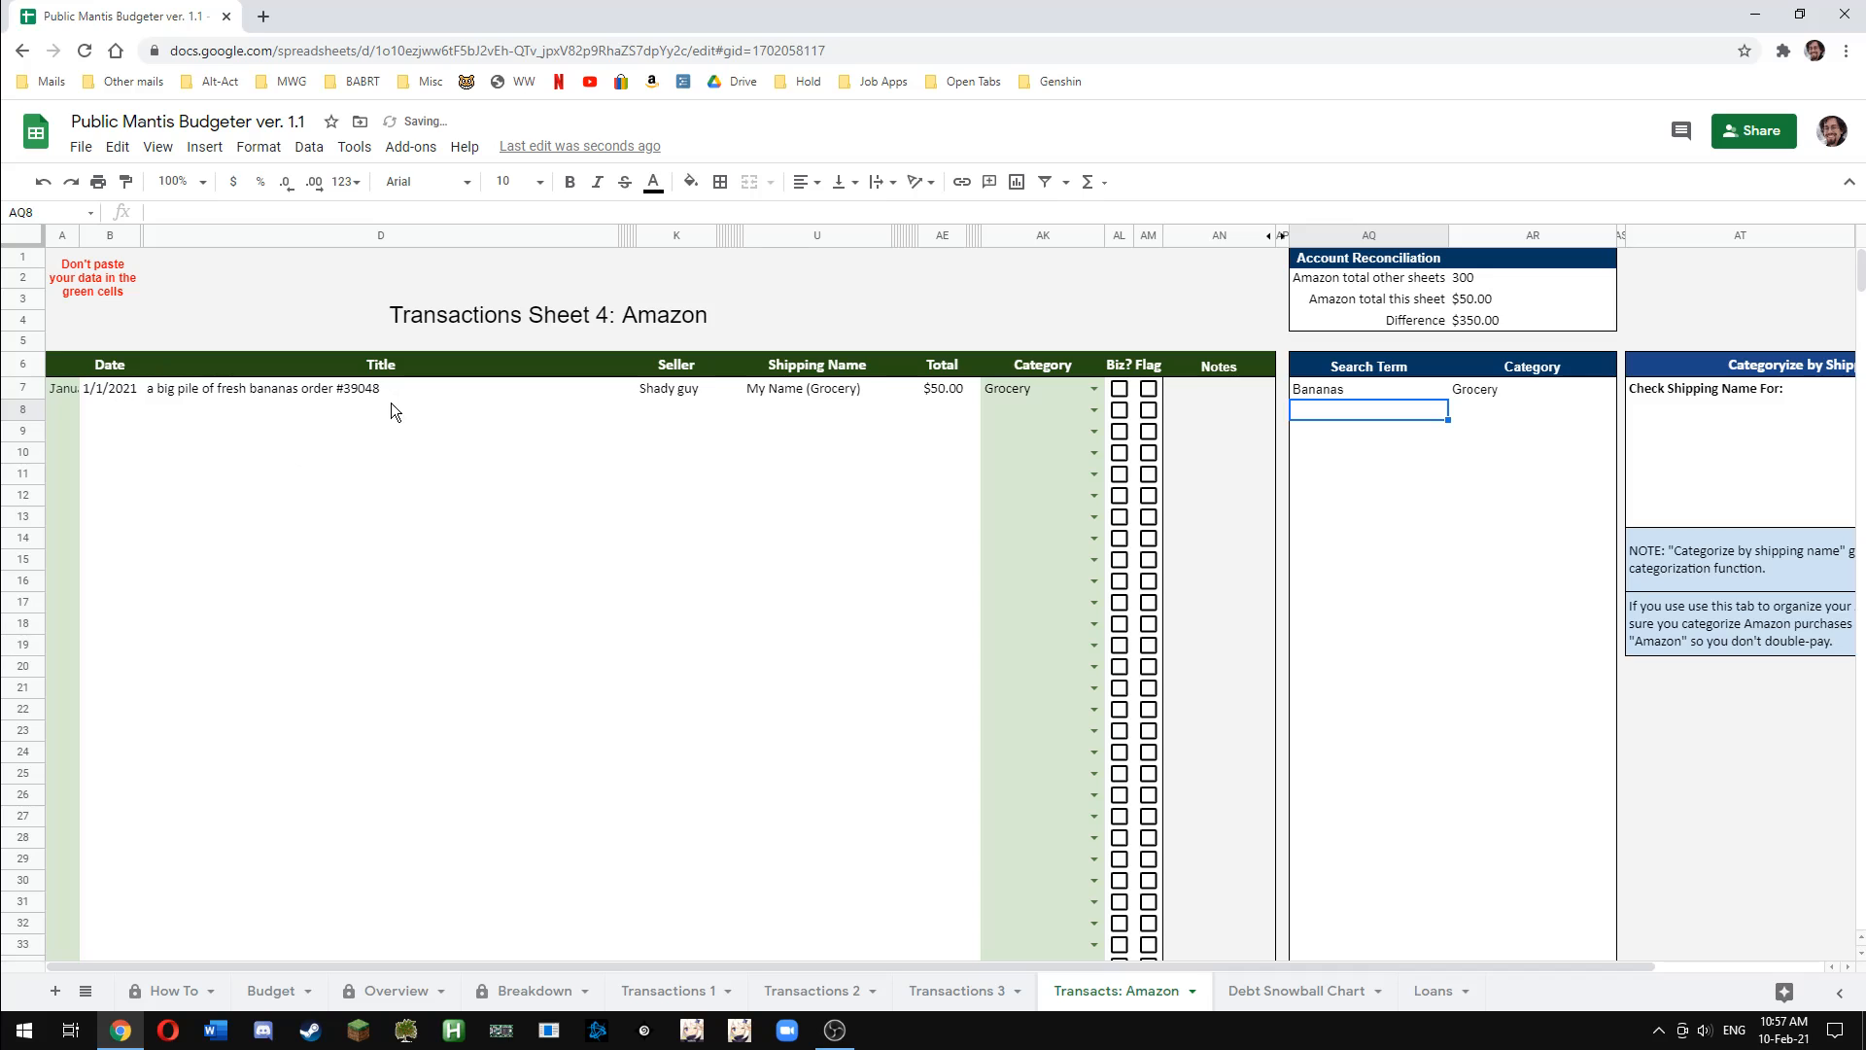
Examine the Amazon sheet's data entry area and the banana order's title, seller and shipping name fields
drag(97, 408, 885, 891)
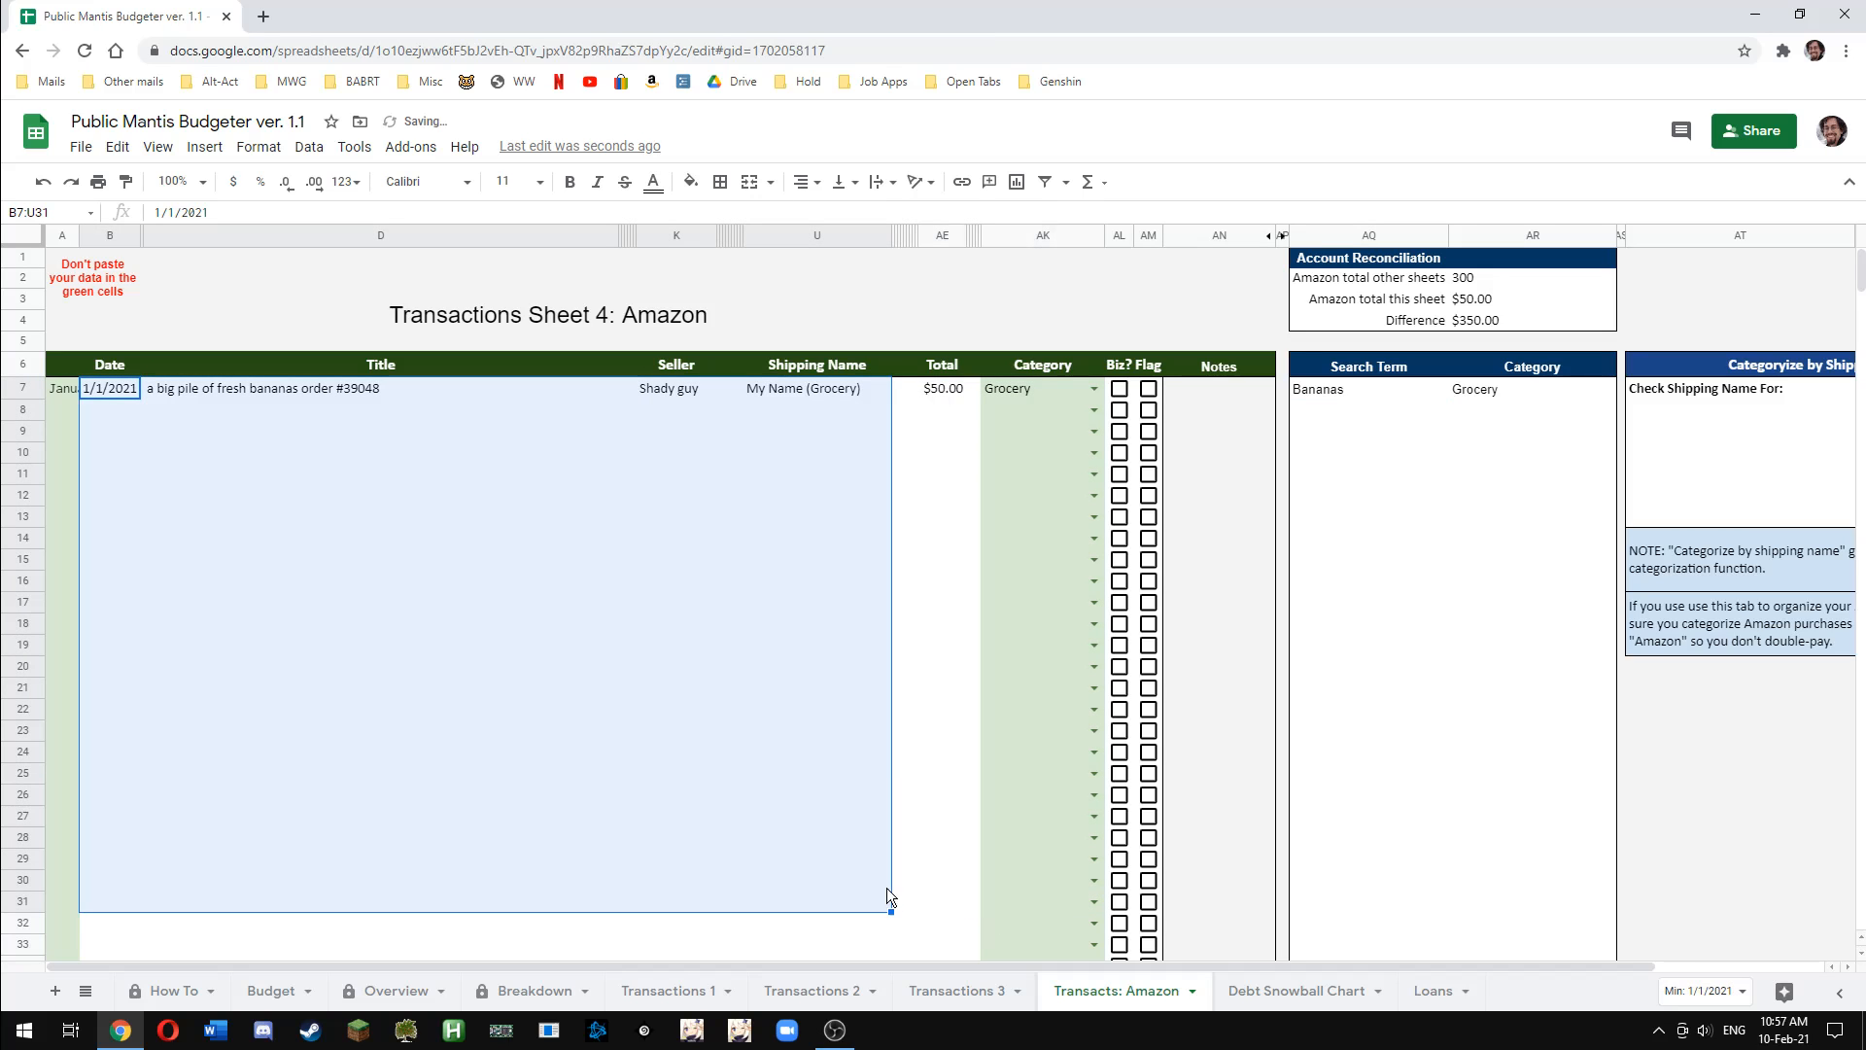
click(826, 752)
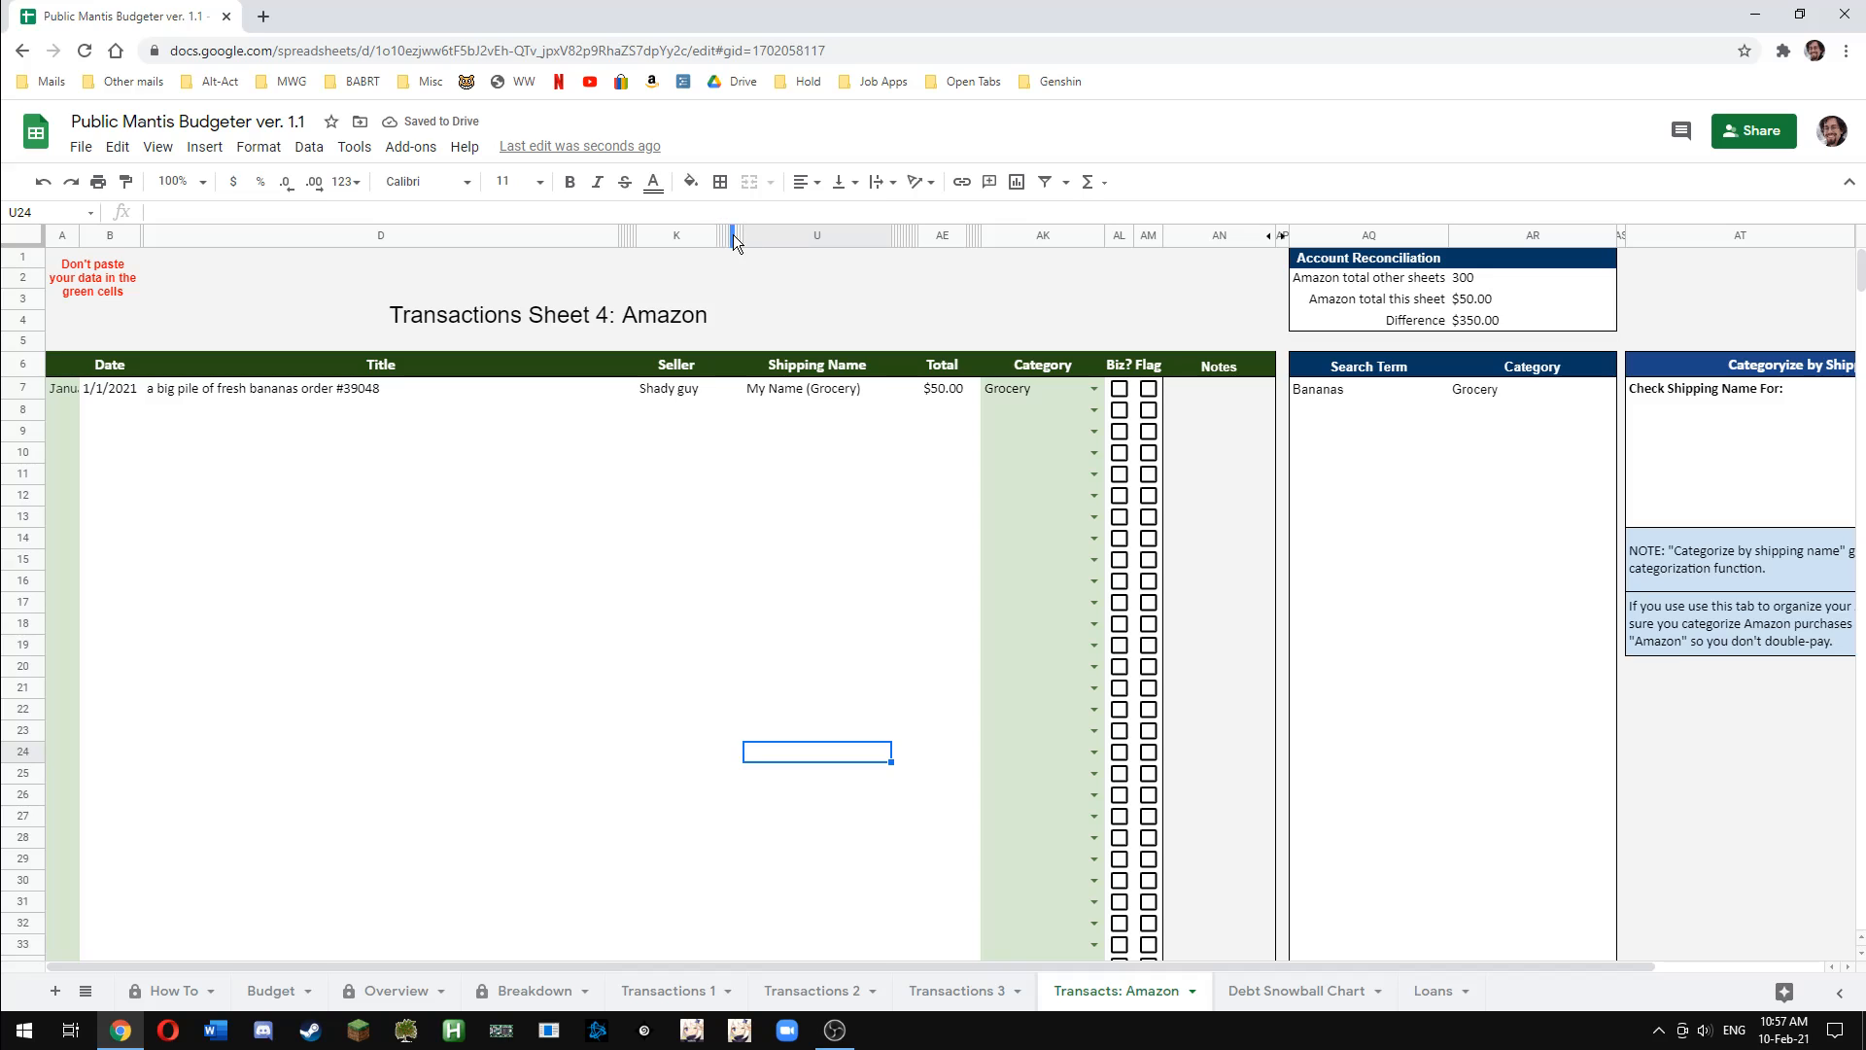
drag(387, 393, 892, 394)
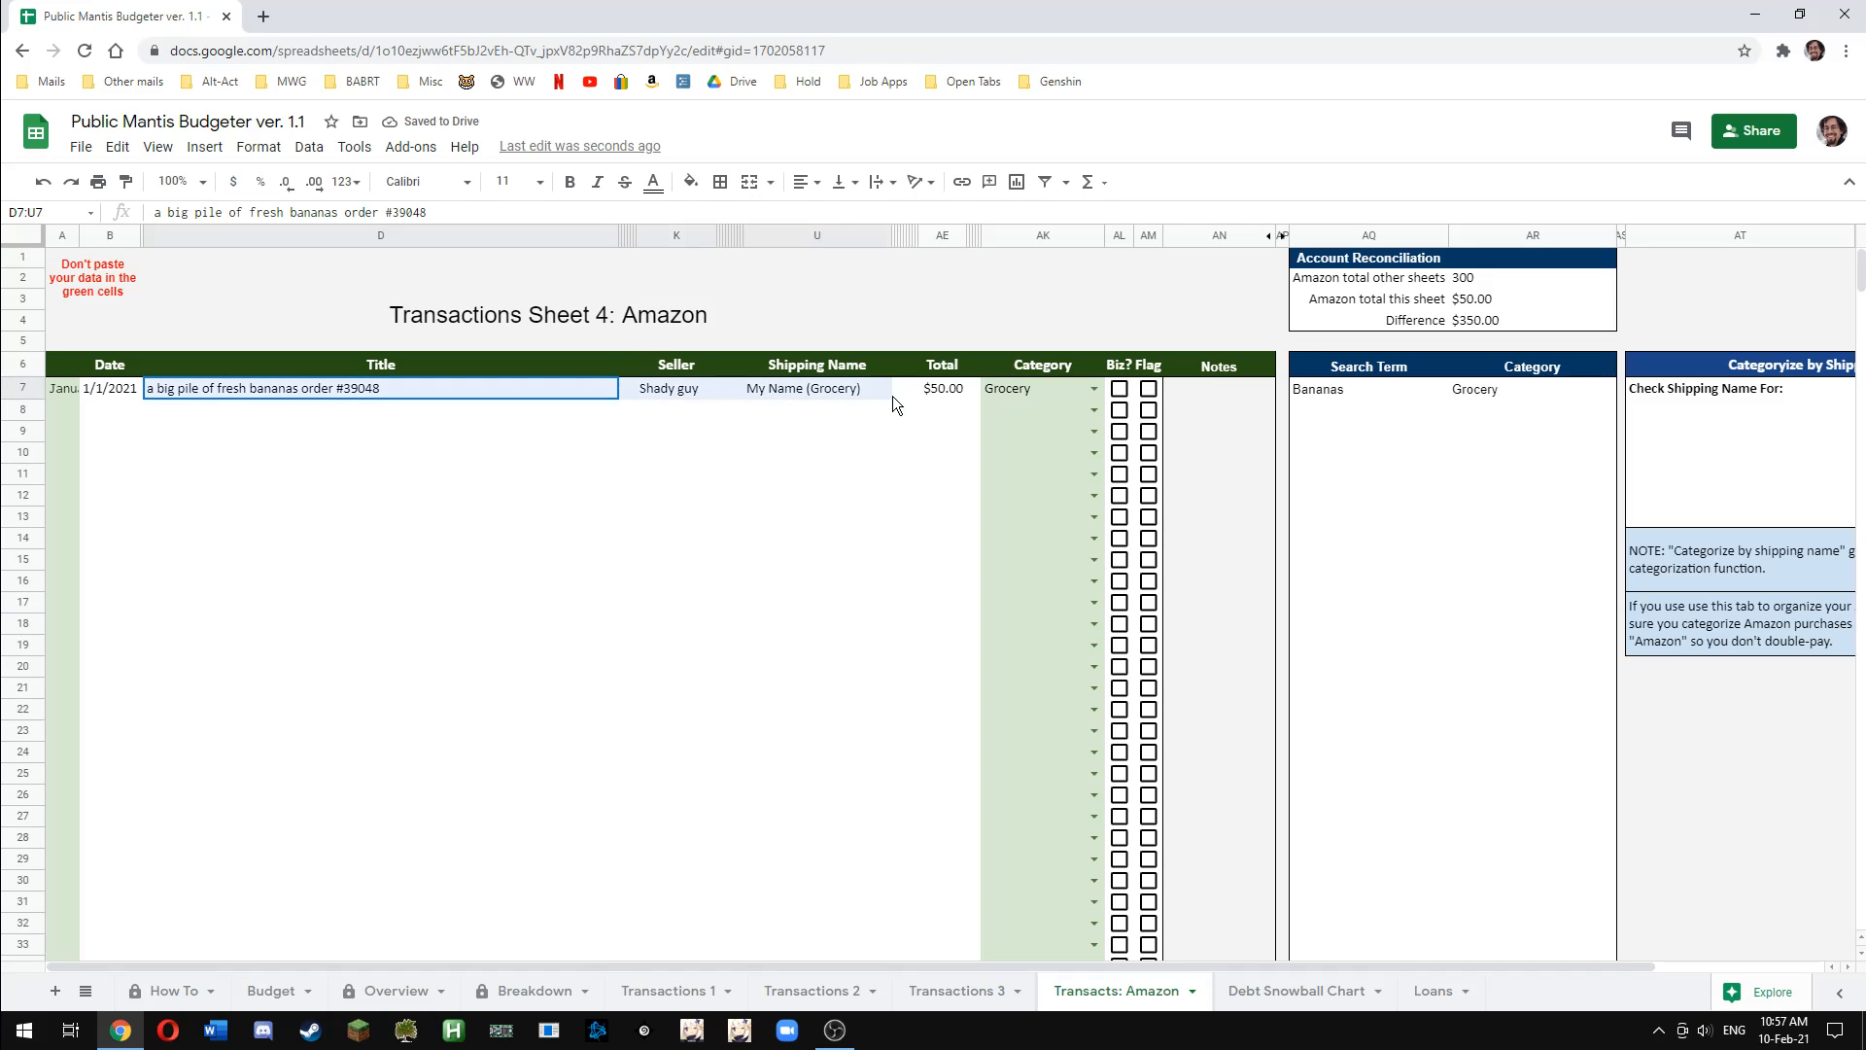
click(919, 431)
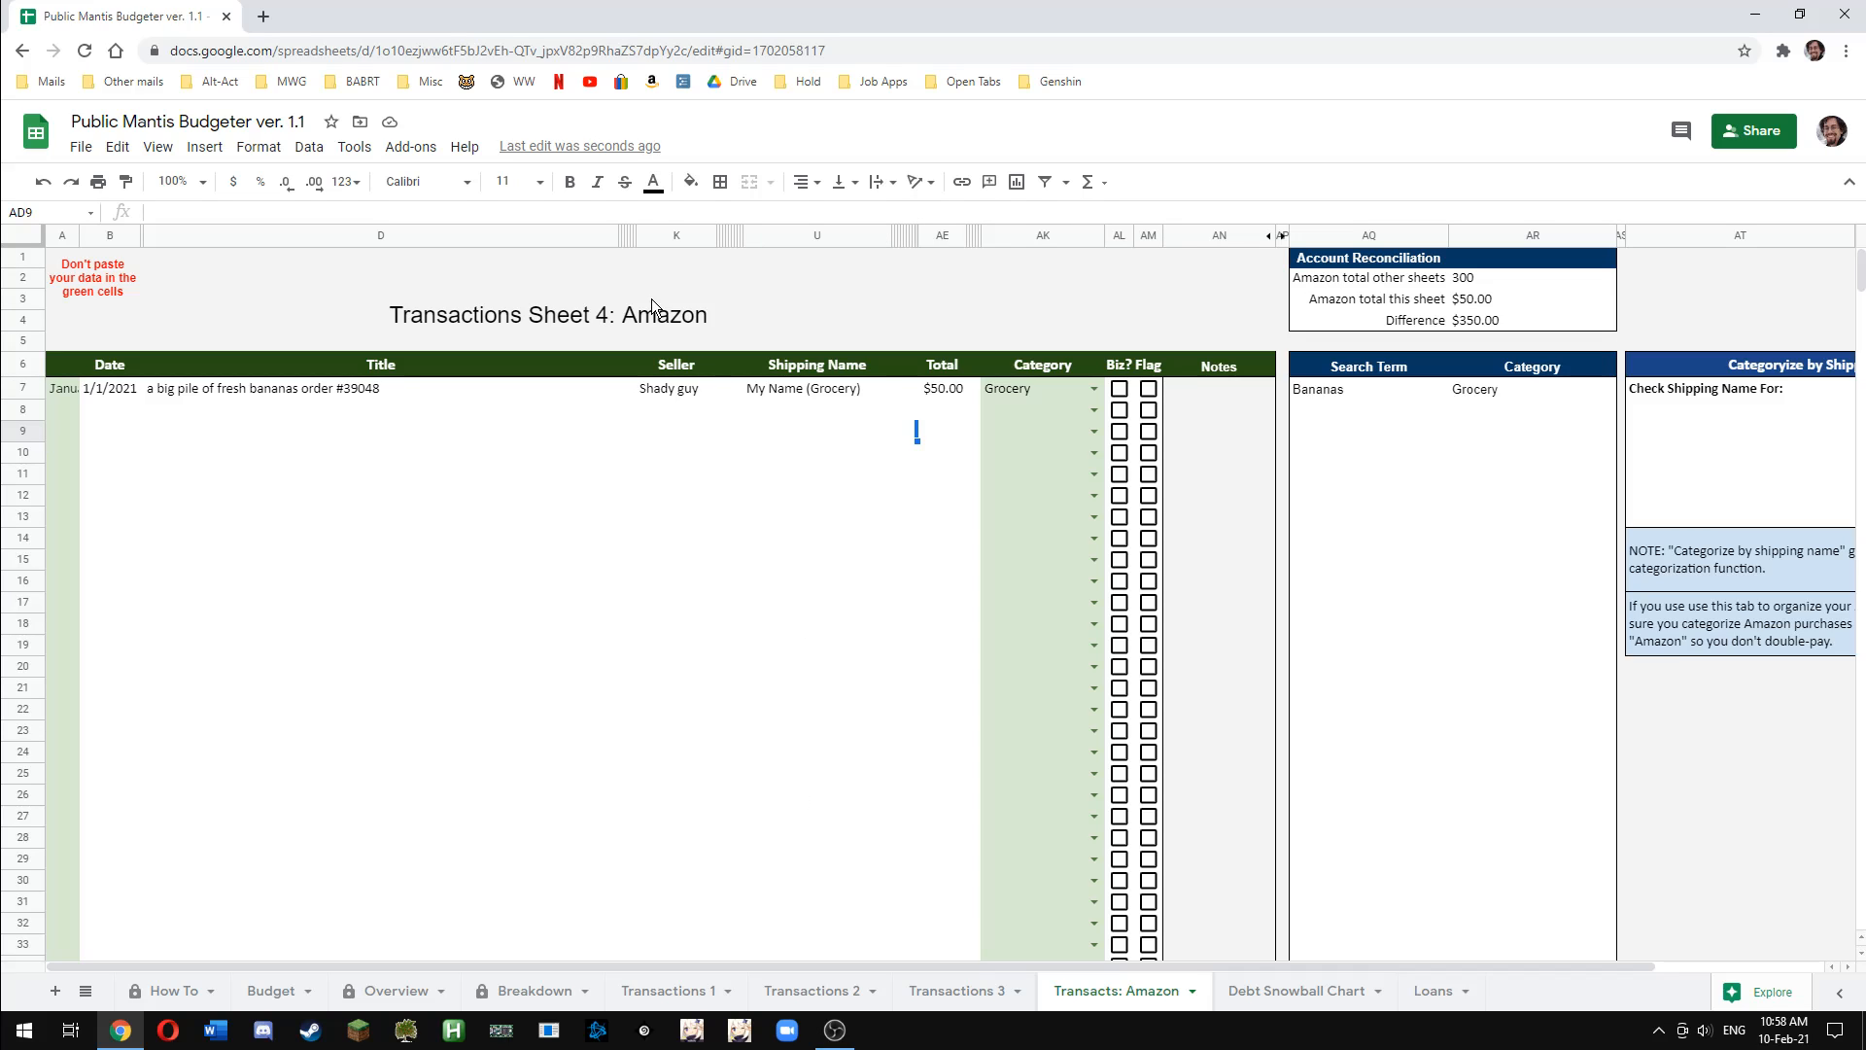
click(554, 474)
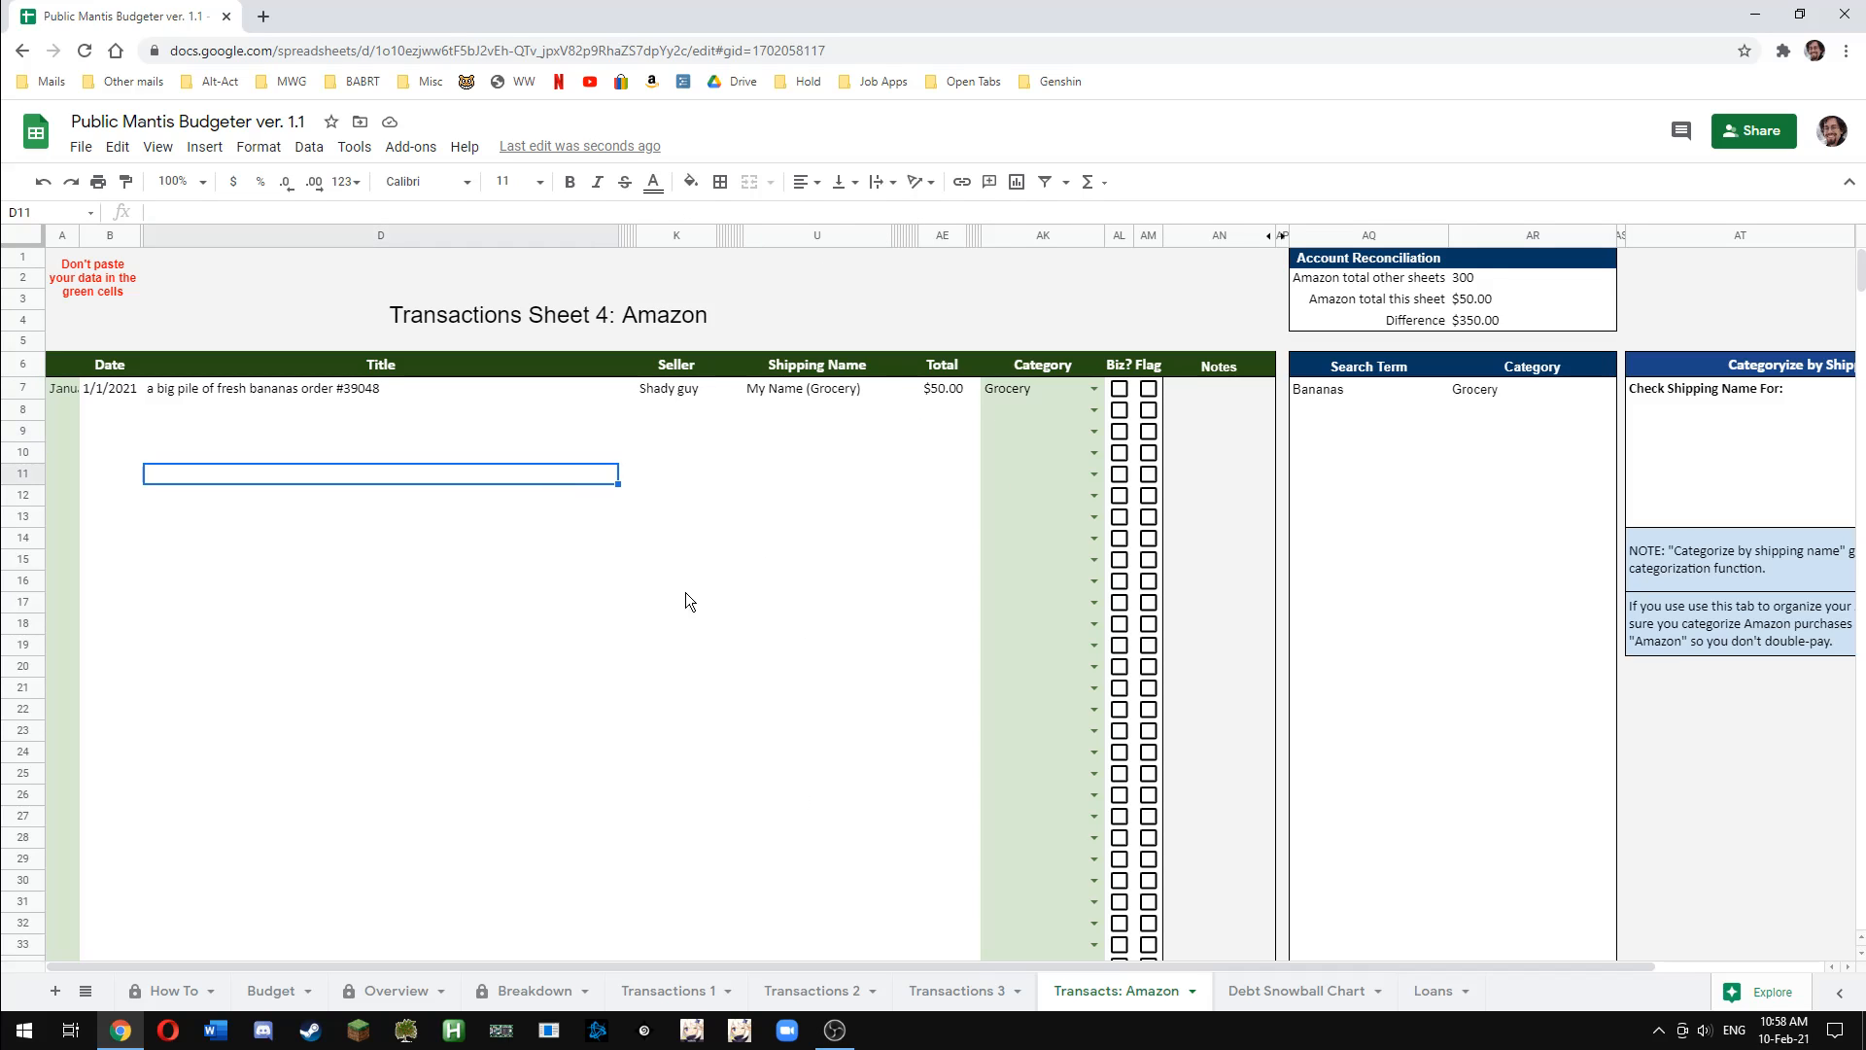
click(161, 387)
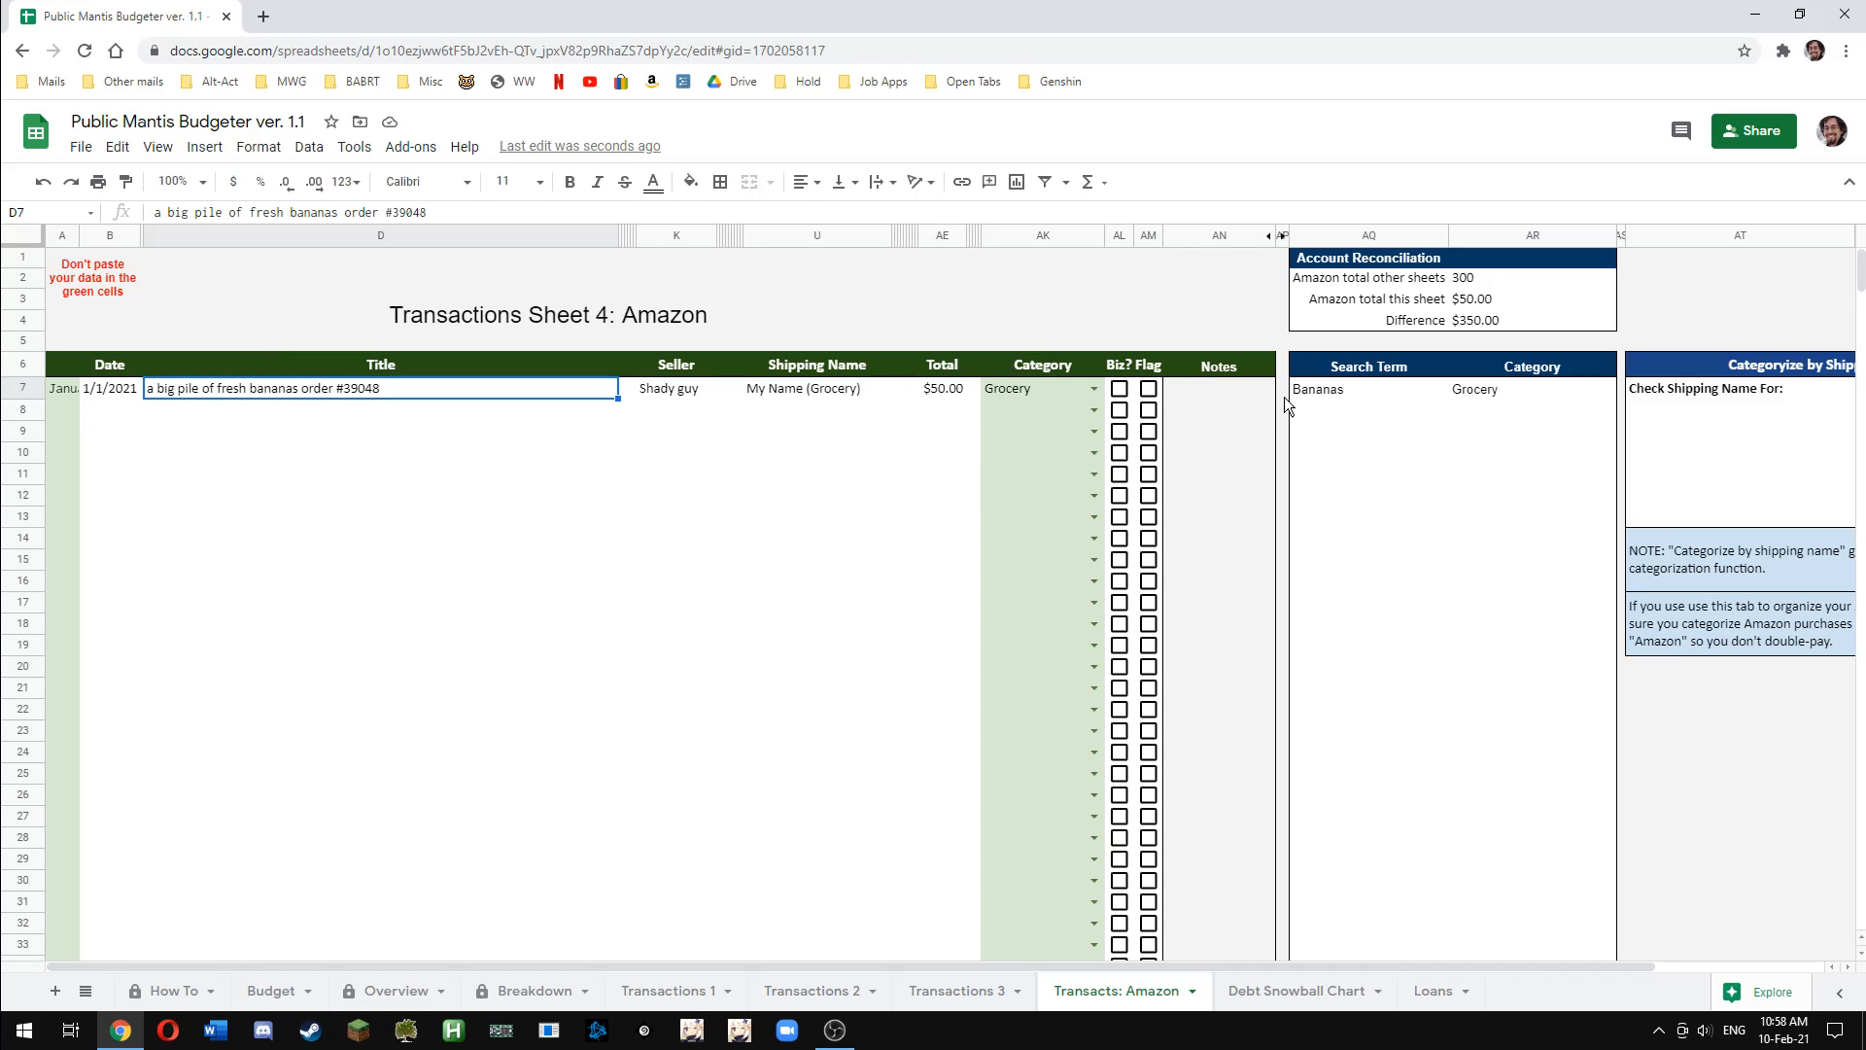
Clear the search term Bananas and its Grocery category from the Amazon sheet's search list
click(1364, 389)
click(1437, 510)
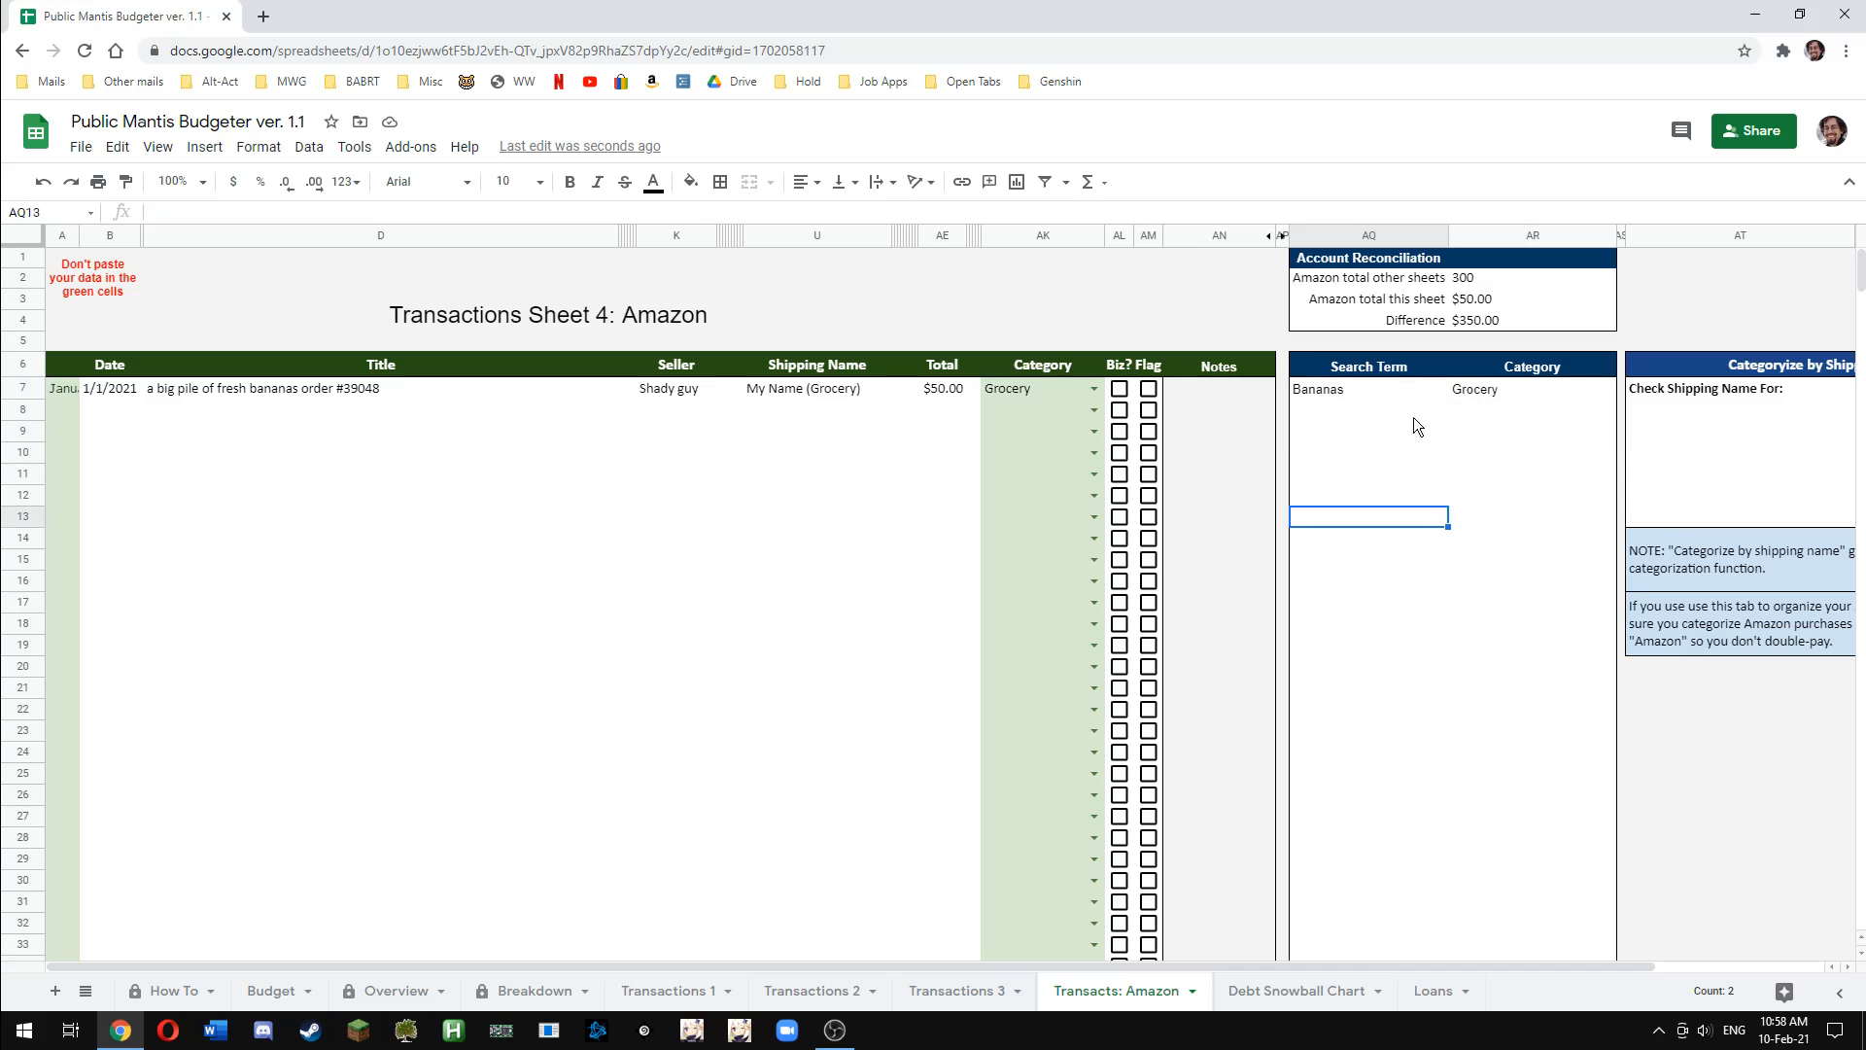
click(1356, 395)
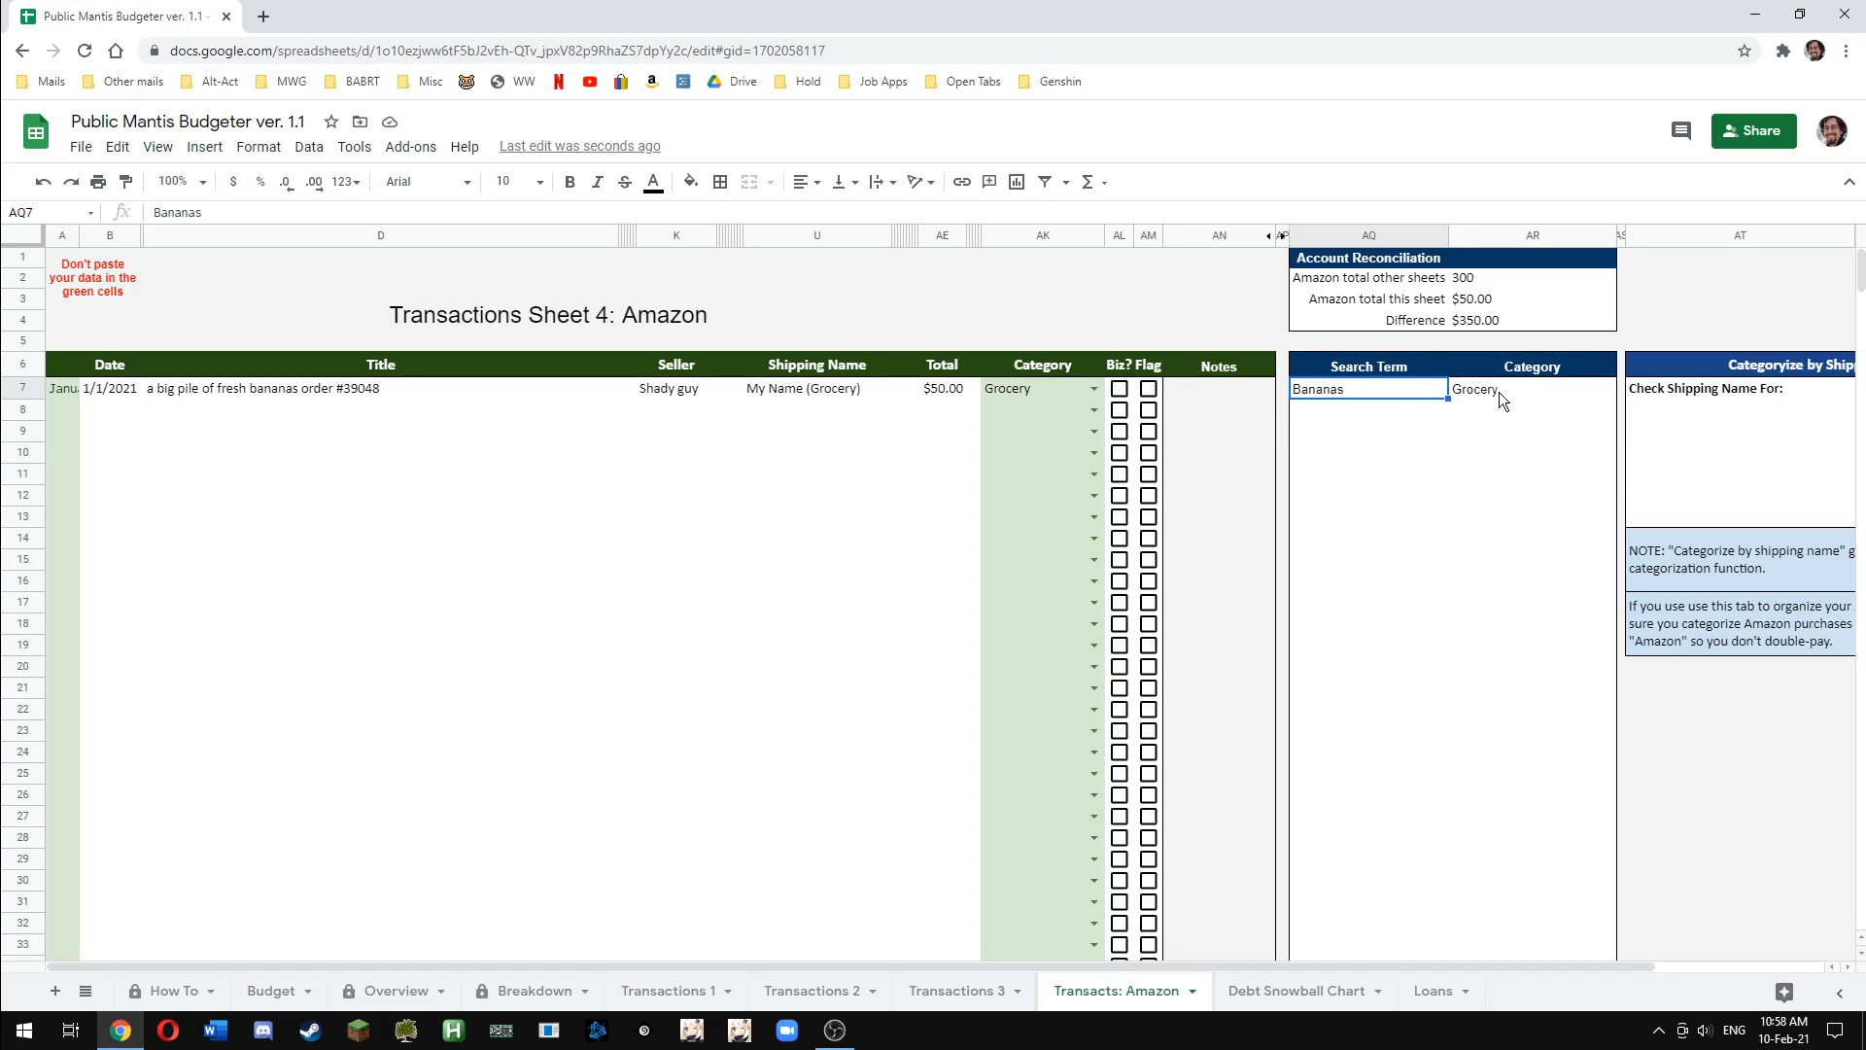
key(Delete)
click(1470, 395)
key(Delete)
Enter the search term "Bananas" with category "Grocery" in the first row of the Amazon sheet's search list
click(1351, 393)
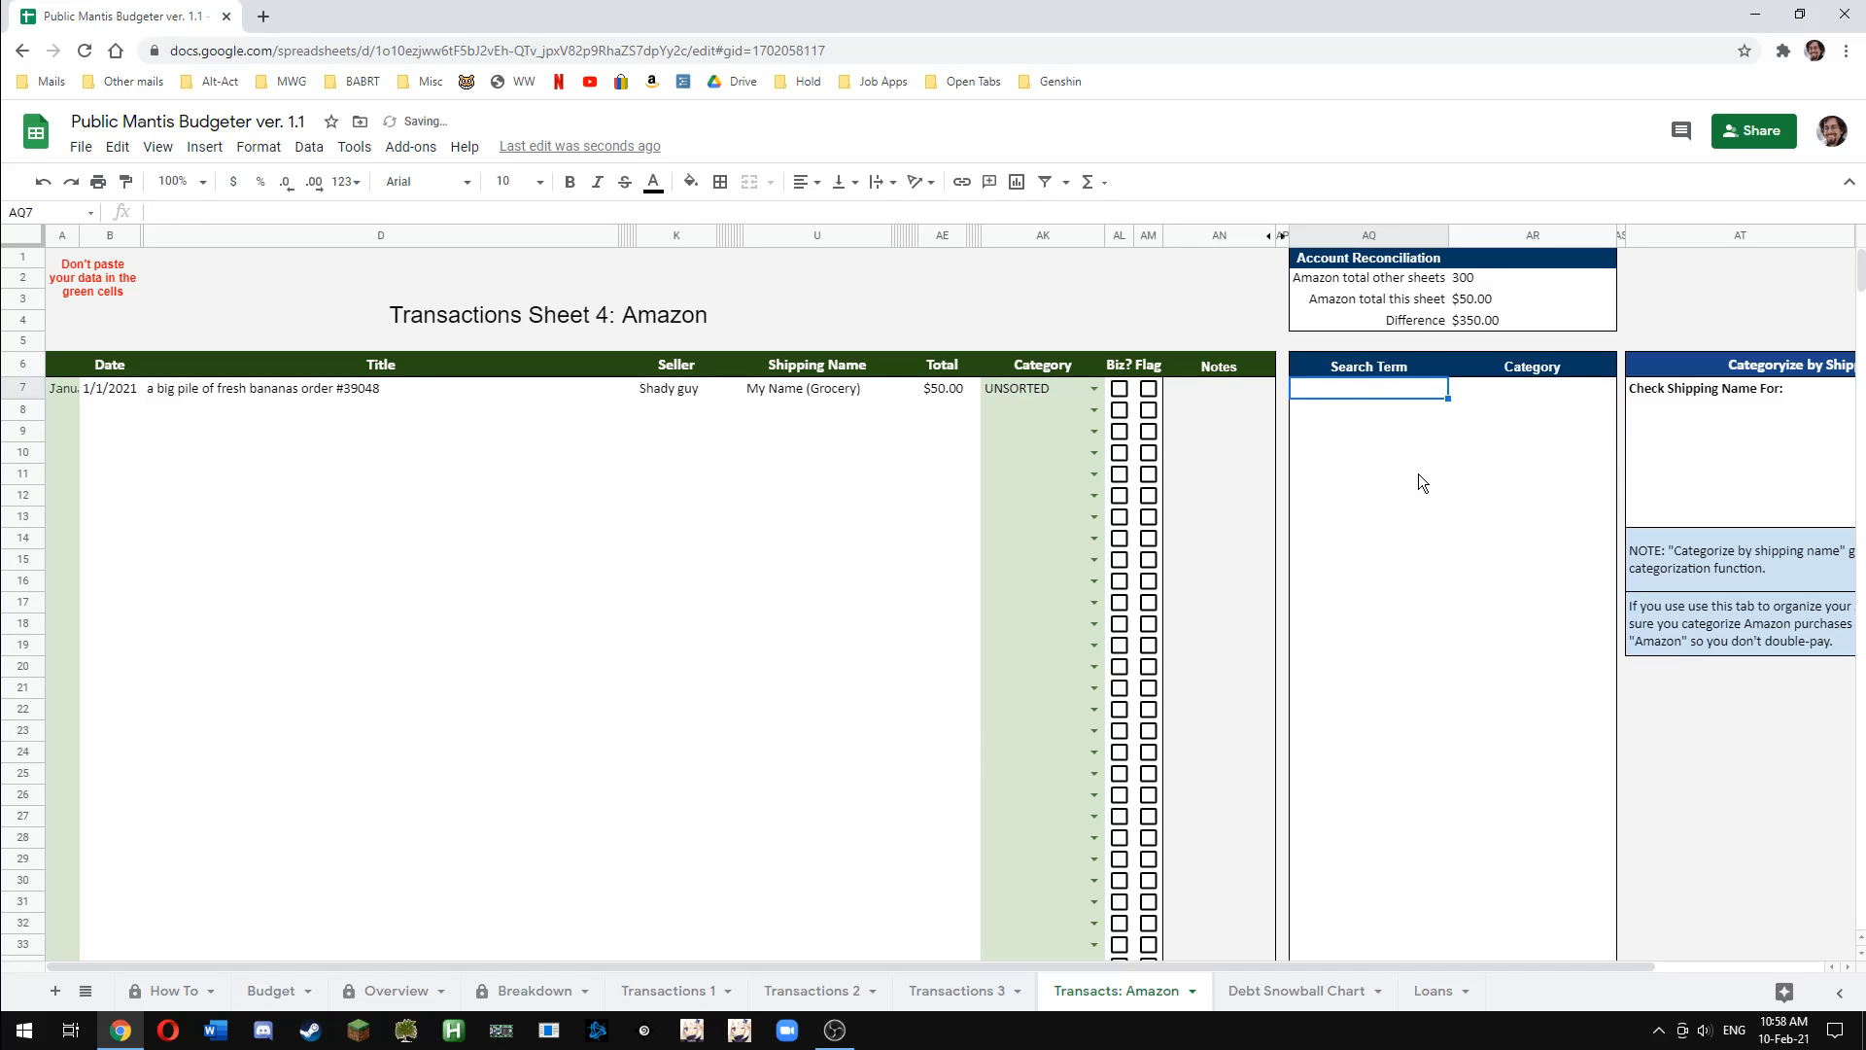
text(Bananas)
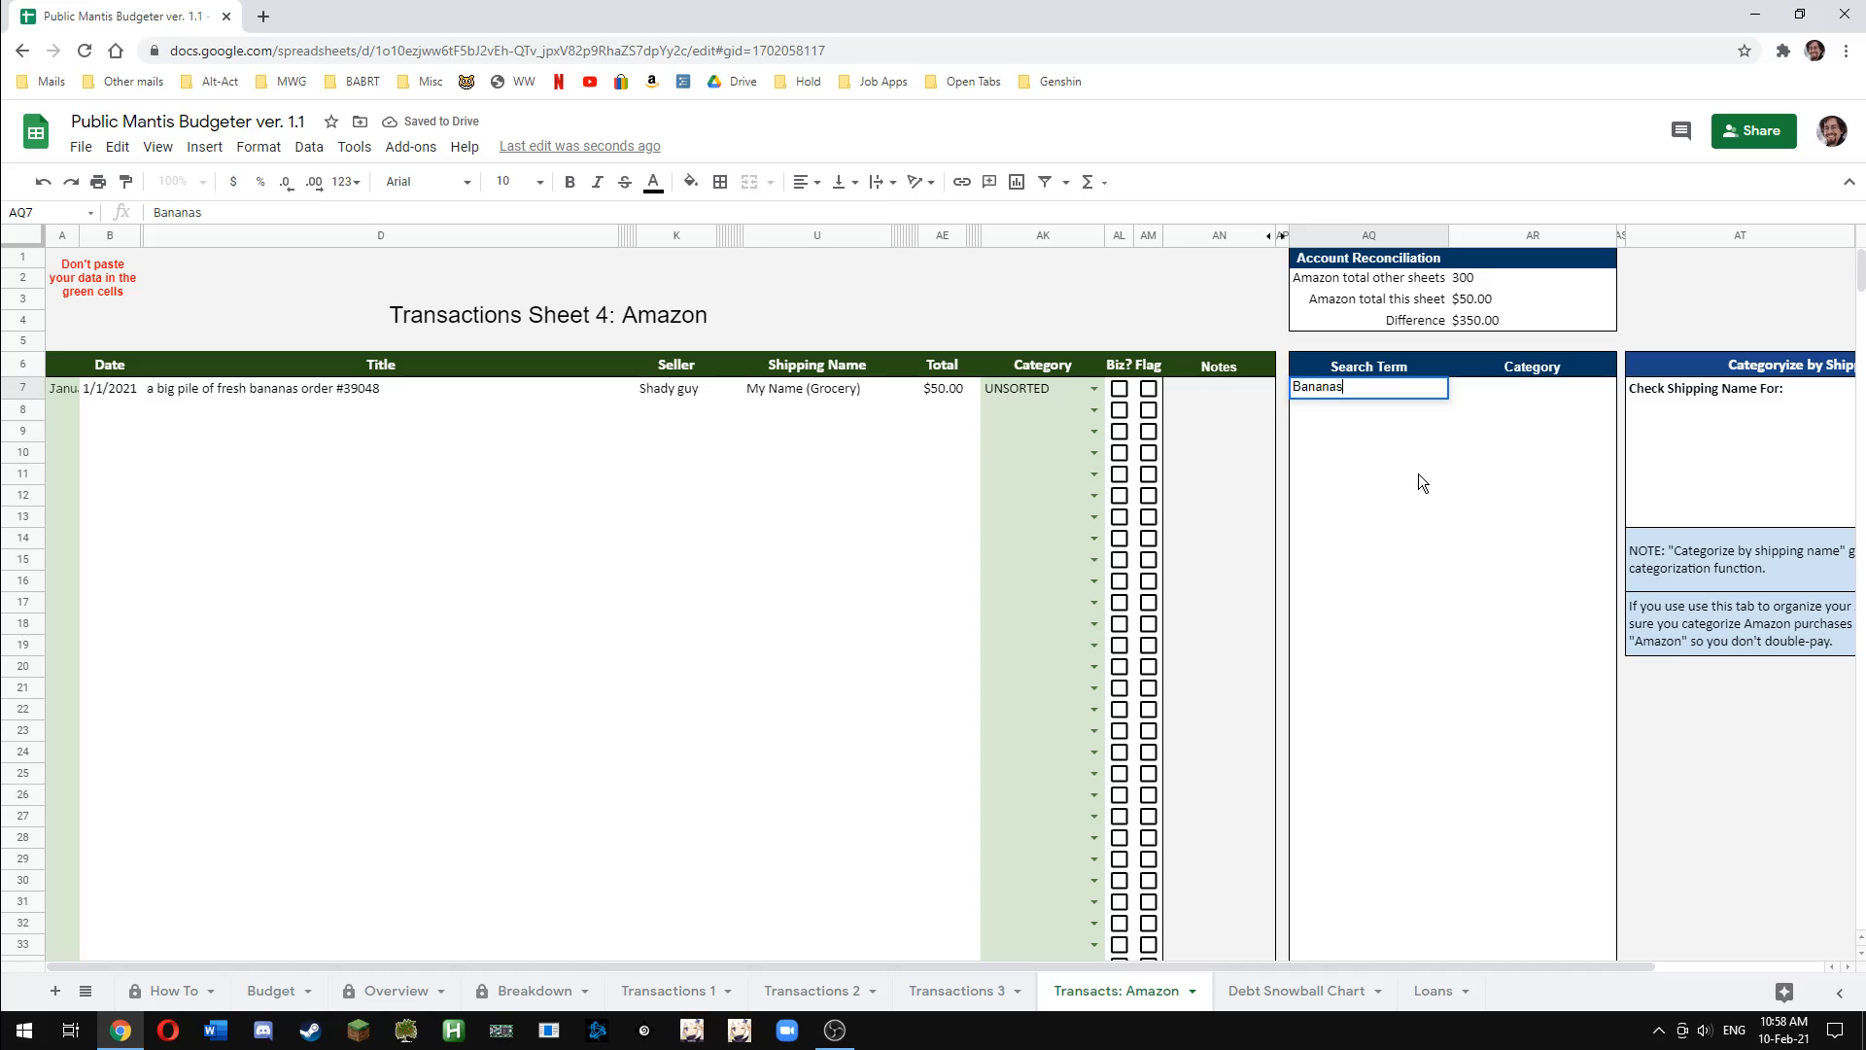
key(Tab)
text(Gro)
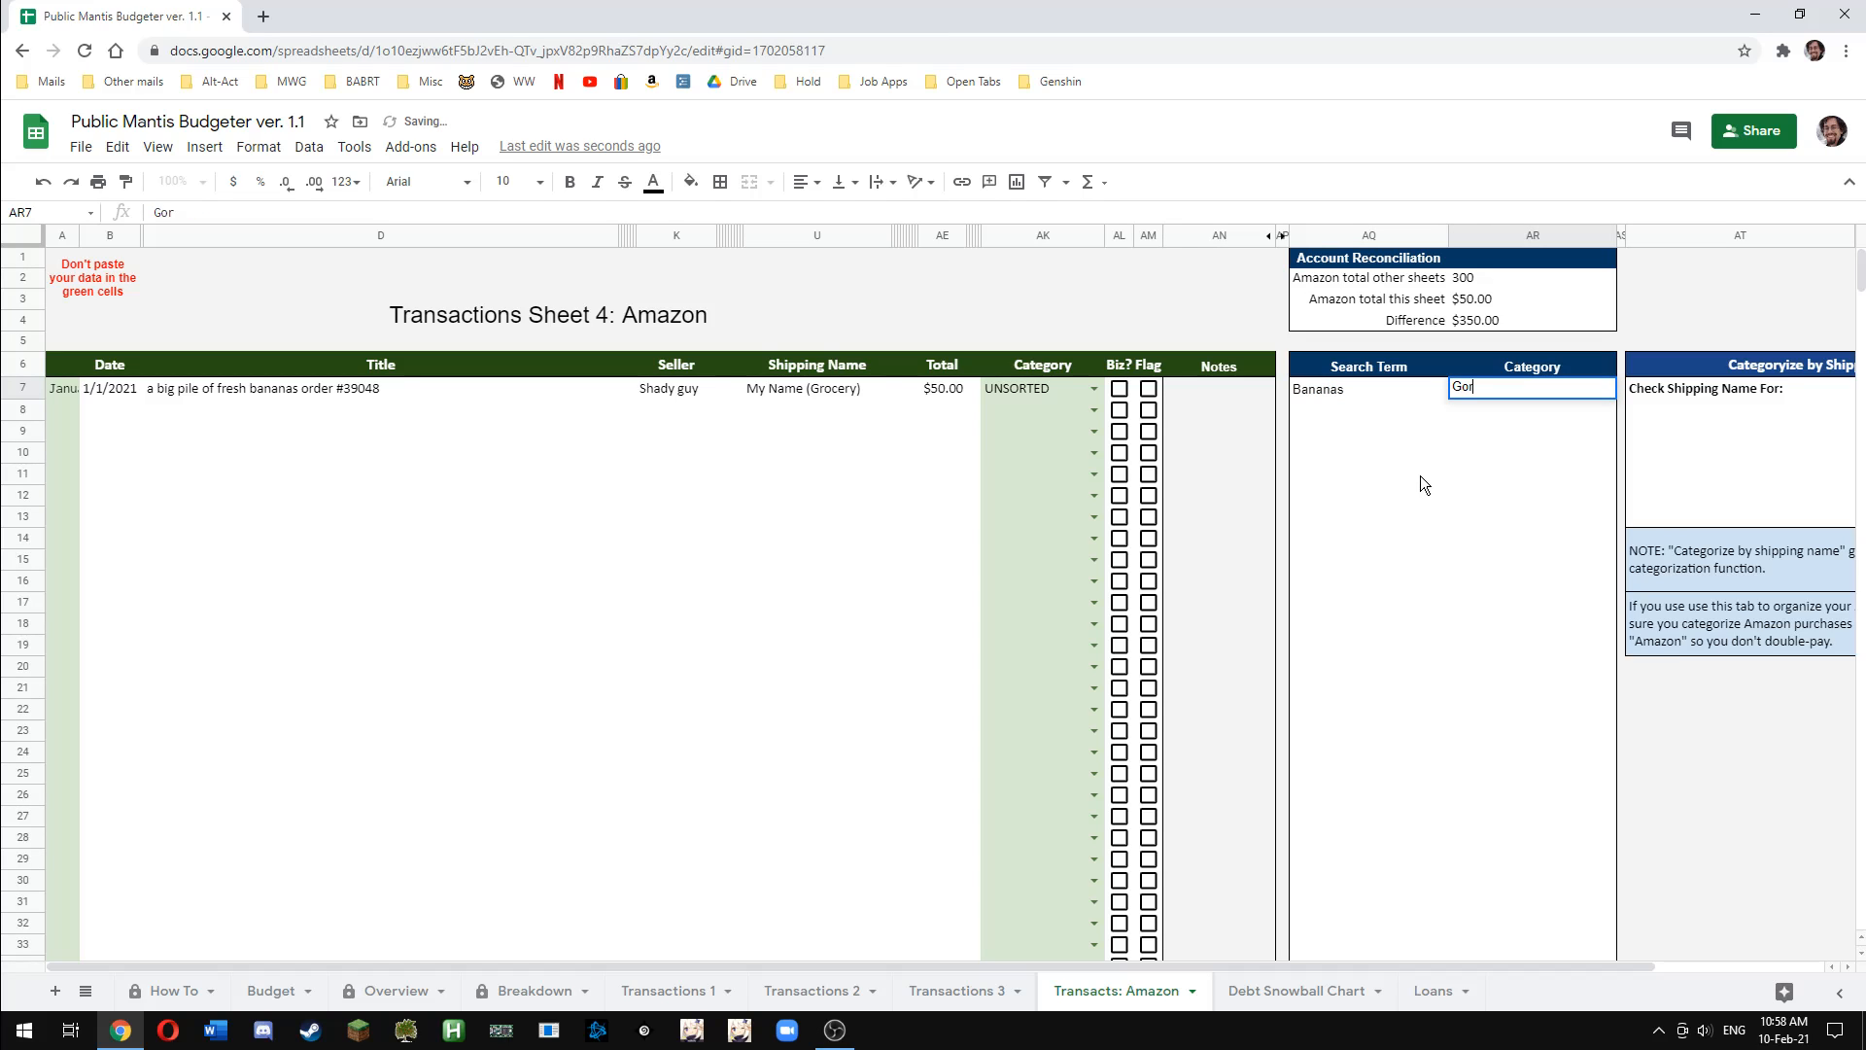
text(cery)
key(Return)
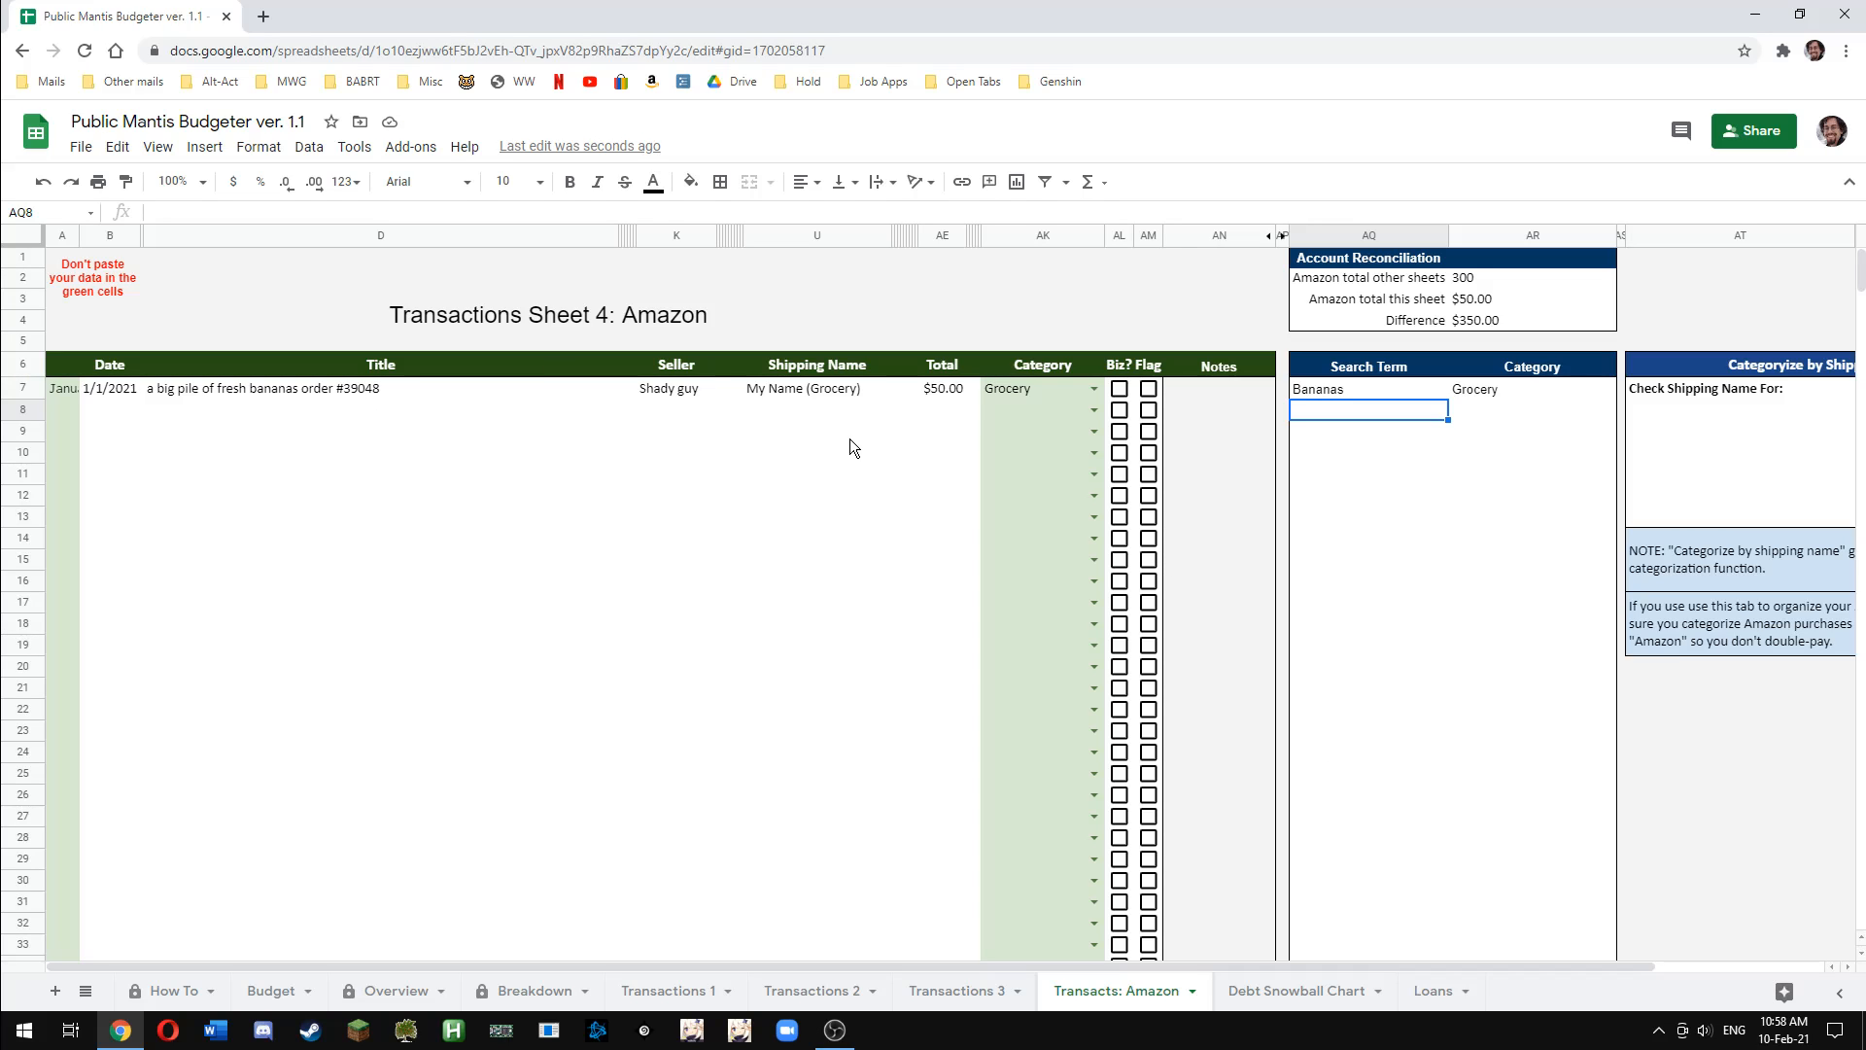
click(673, 453)
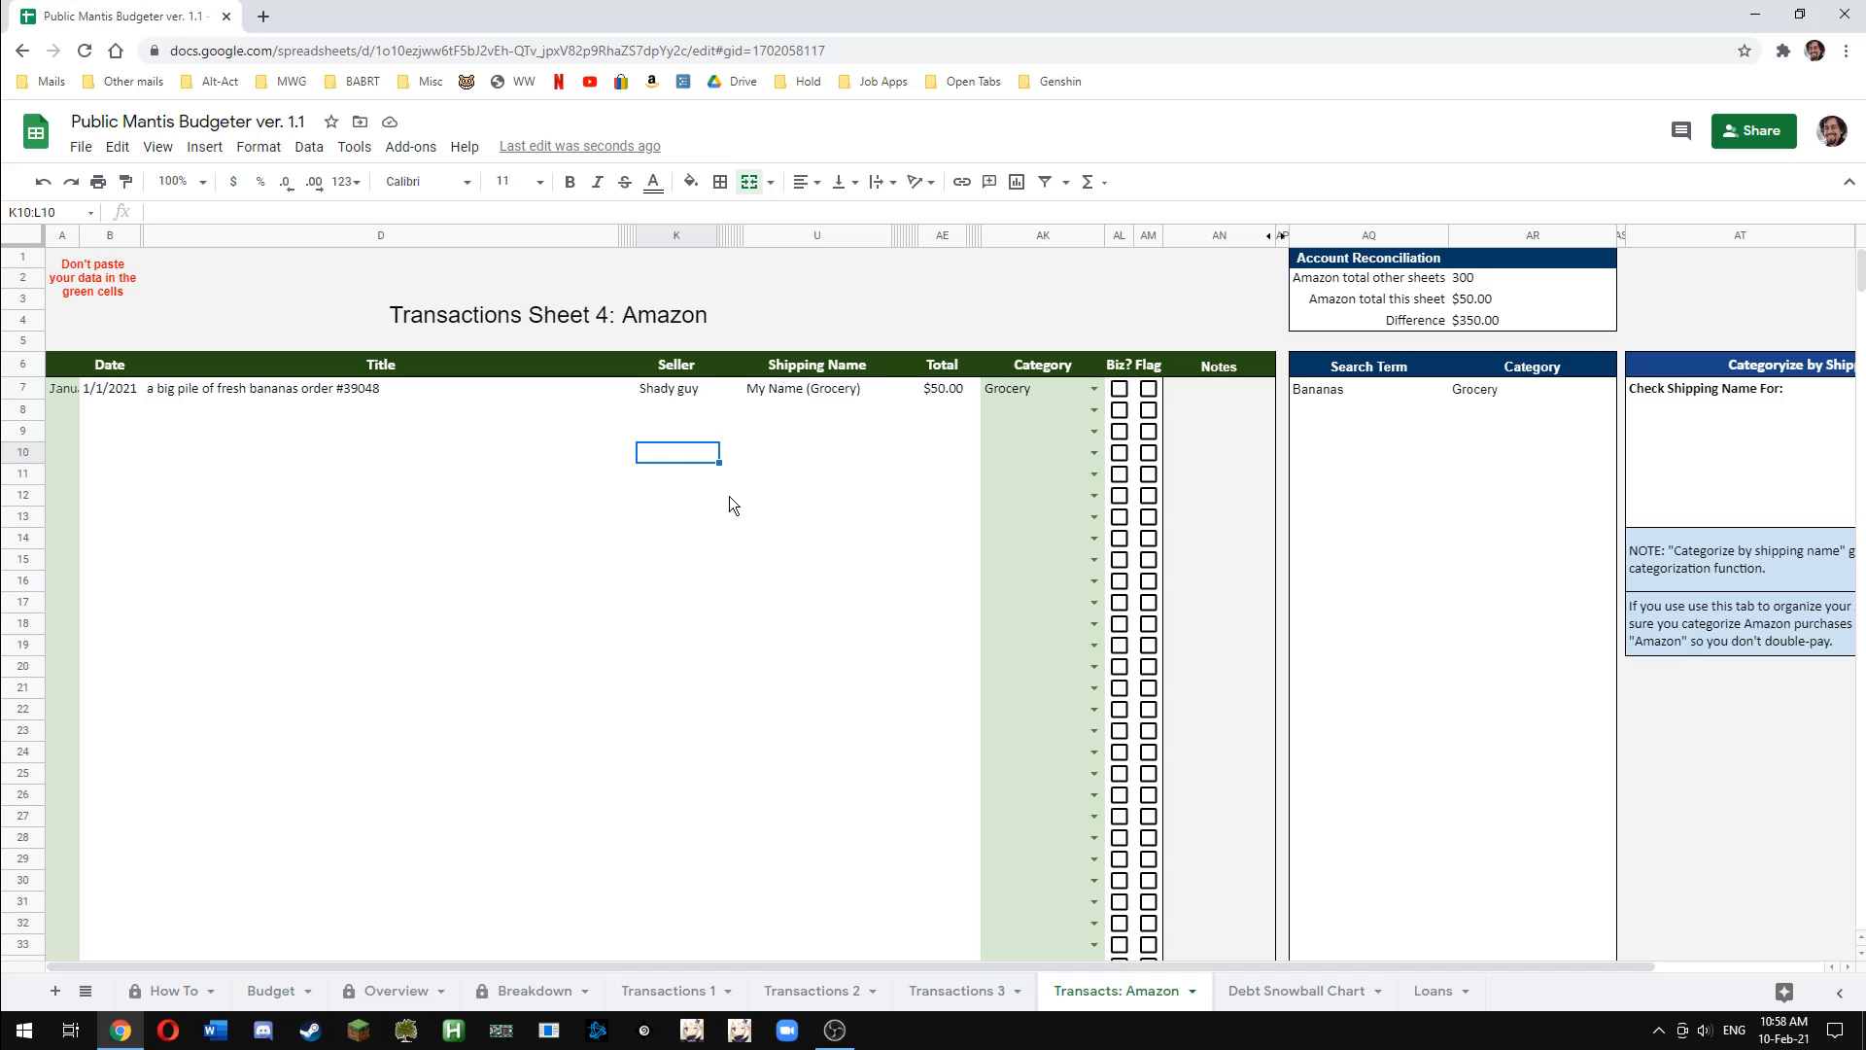
text(as)
key(BackSpace)
key(BackSpace)
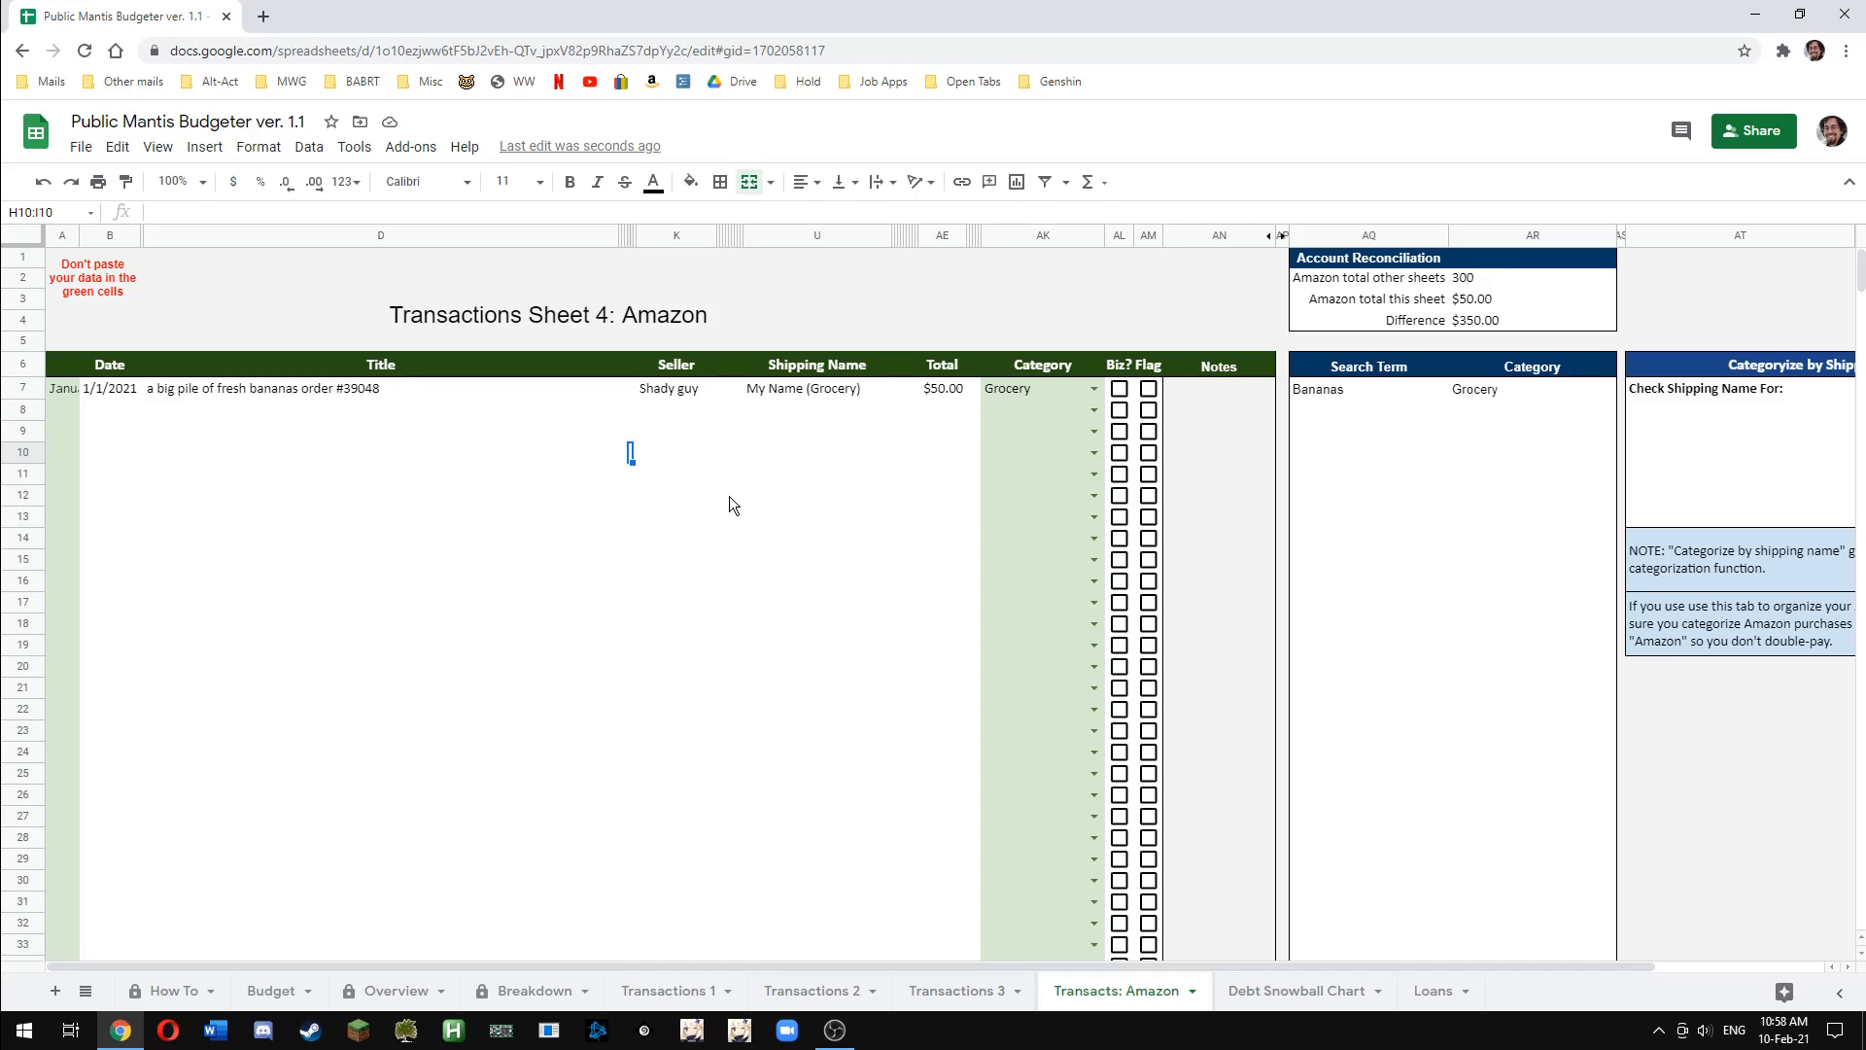
Enter the sample shipping names "My Name", "My Name (Grocery)" and "My name (Disretionary)" in the Amazon sheet's Title column, rows 10 to 12
key(Left)
key(Return)
text(M)
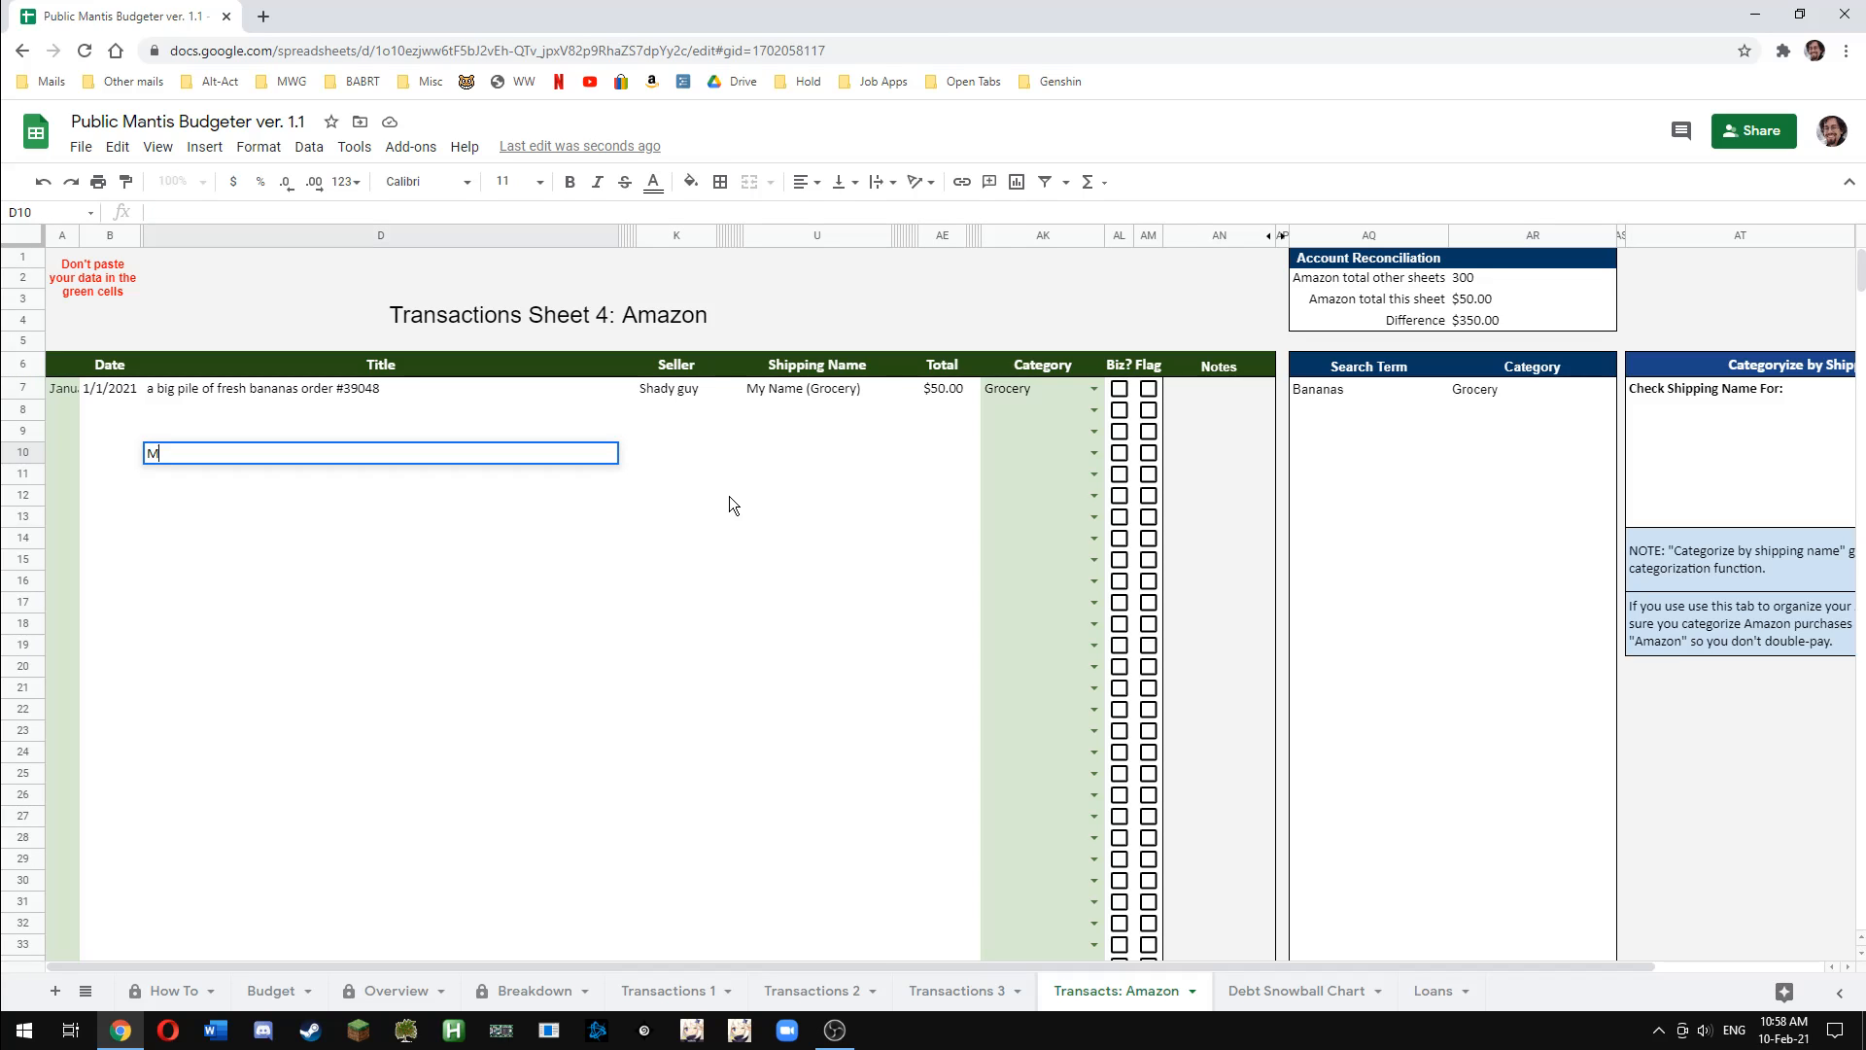
text(y Name)
key(Return)
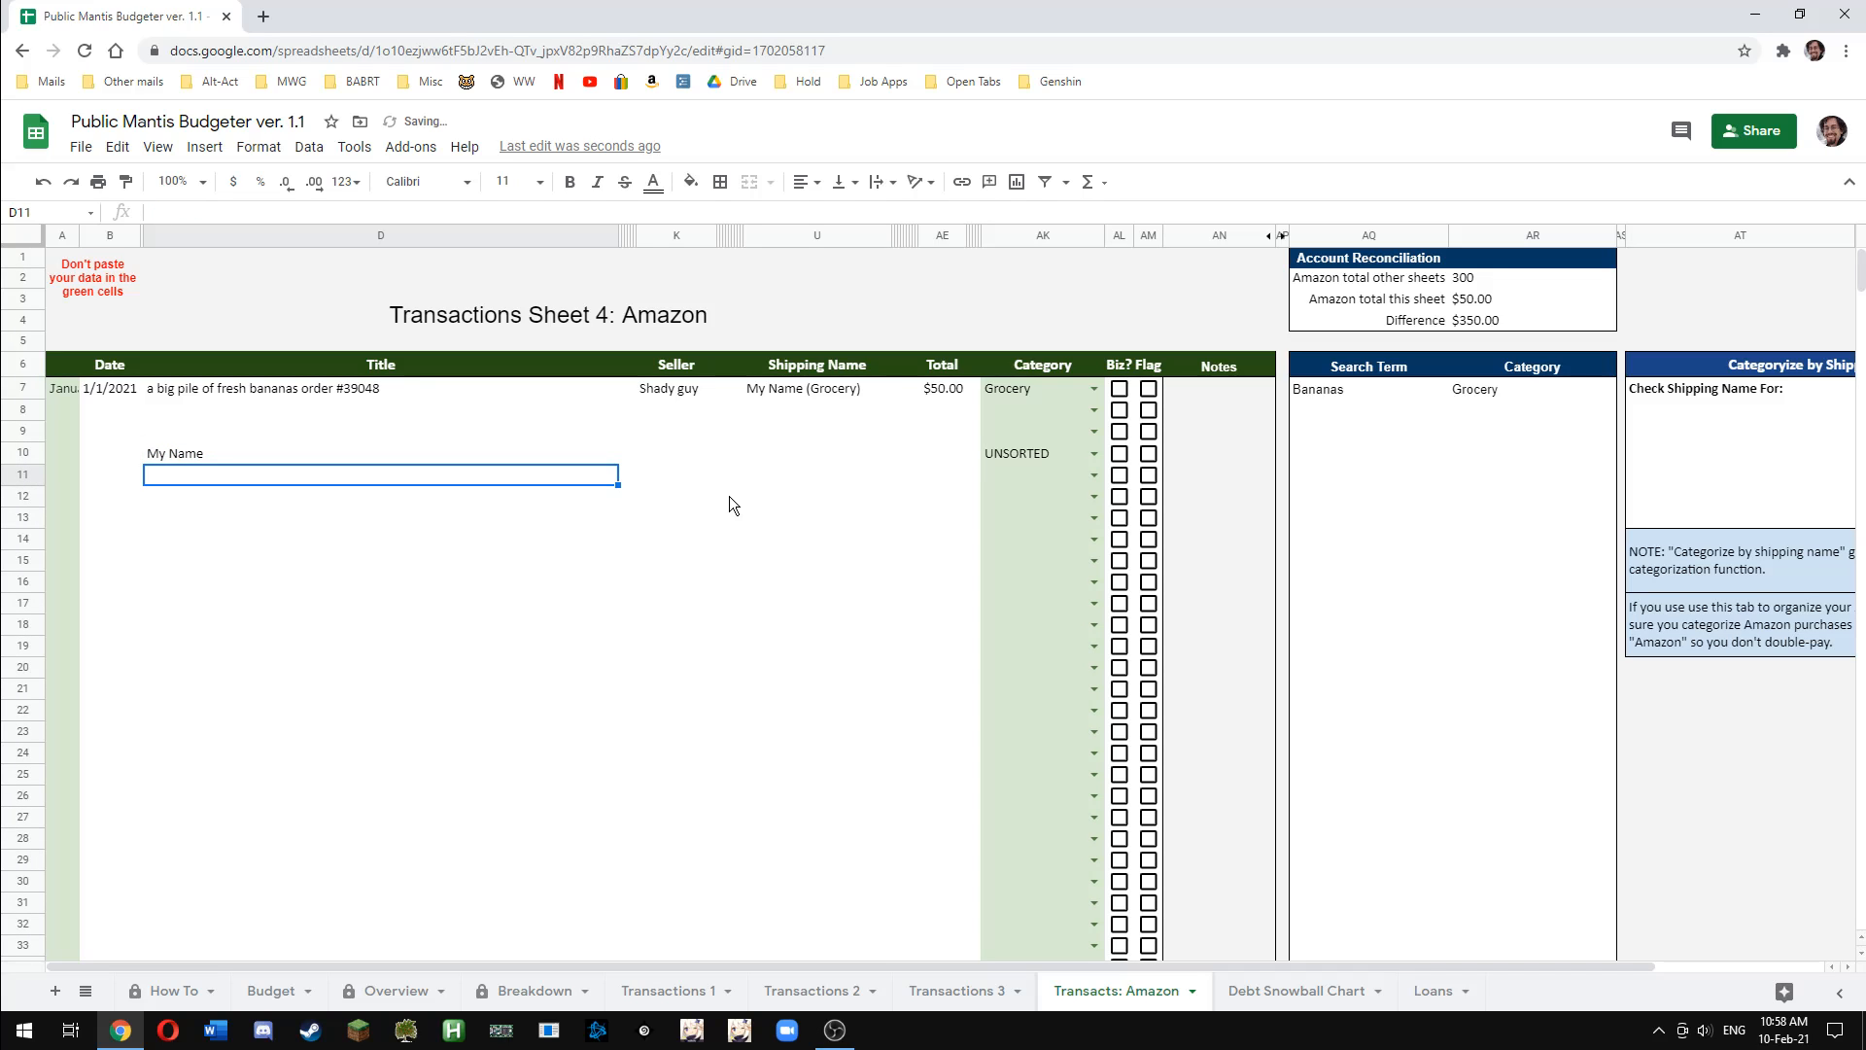
text(My Name ()
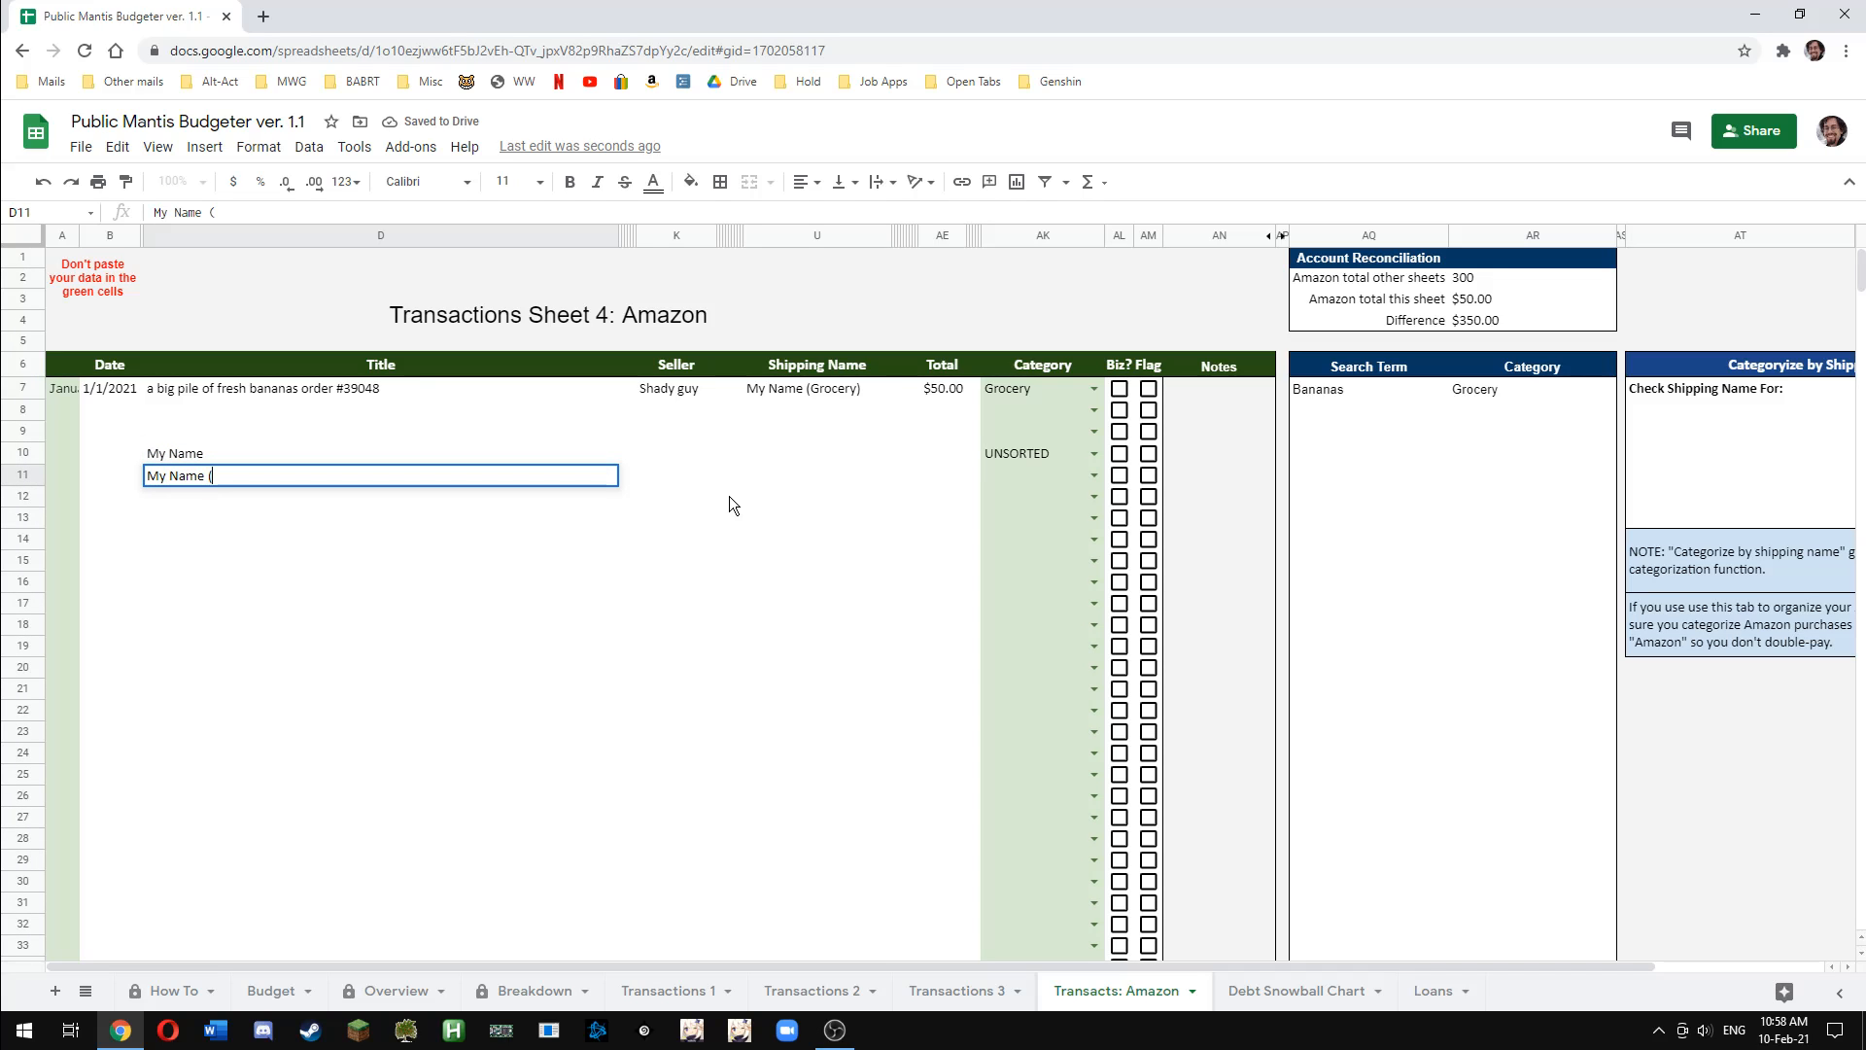
text(Grocery)
key(Return)
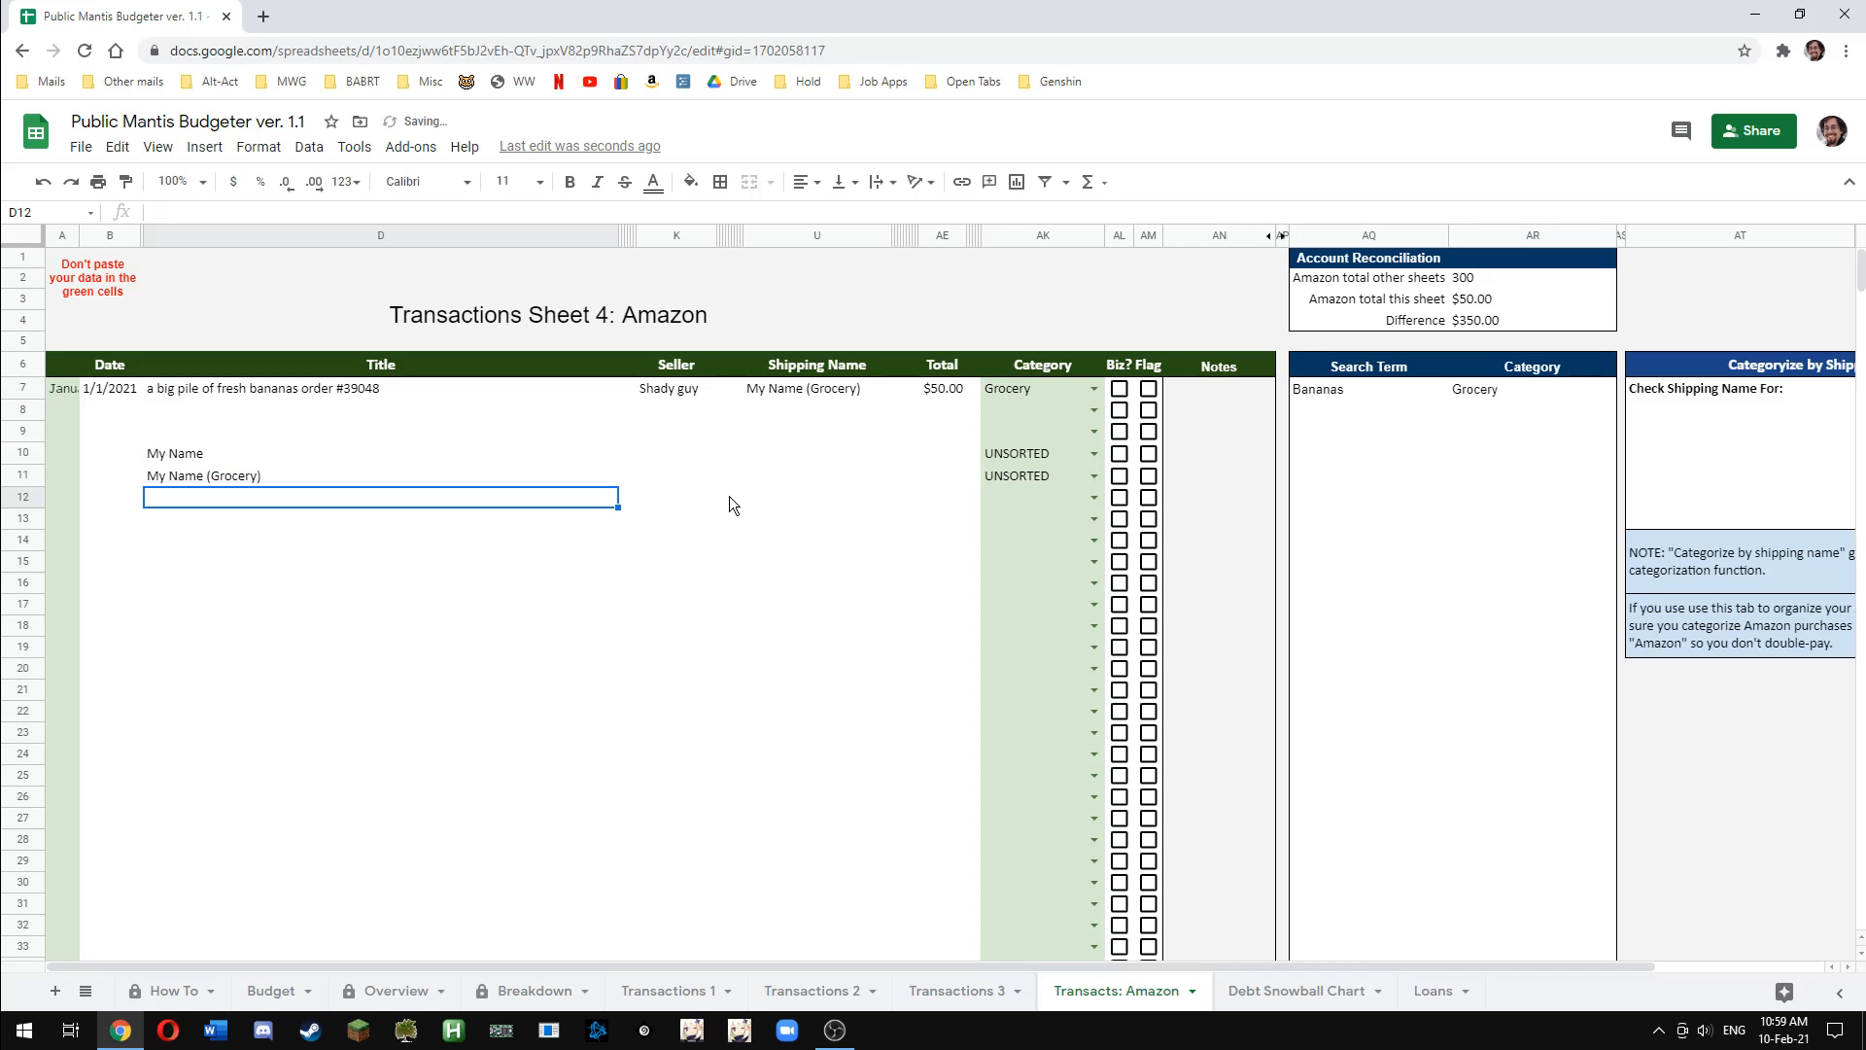
text(My name (Dis)
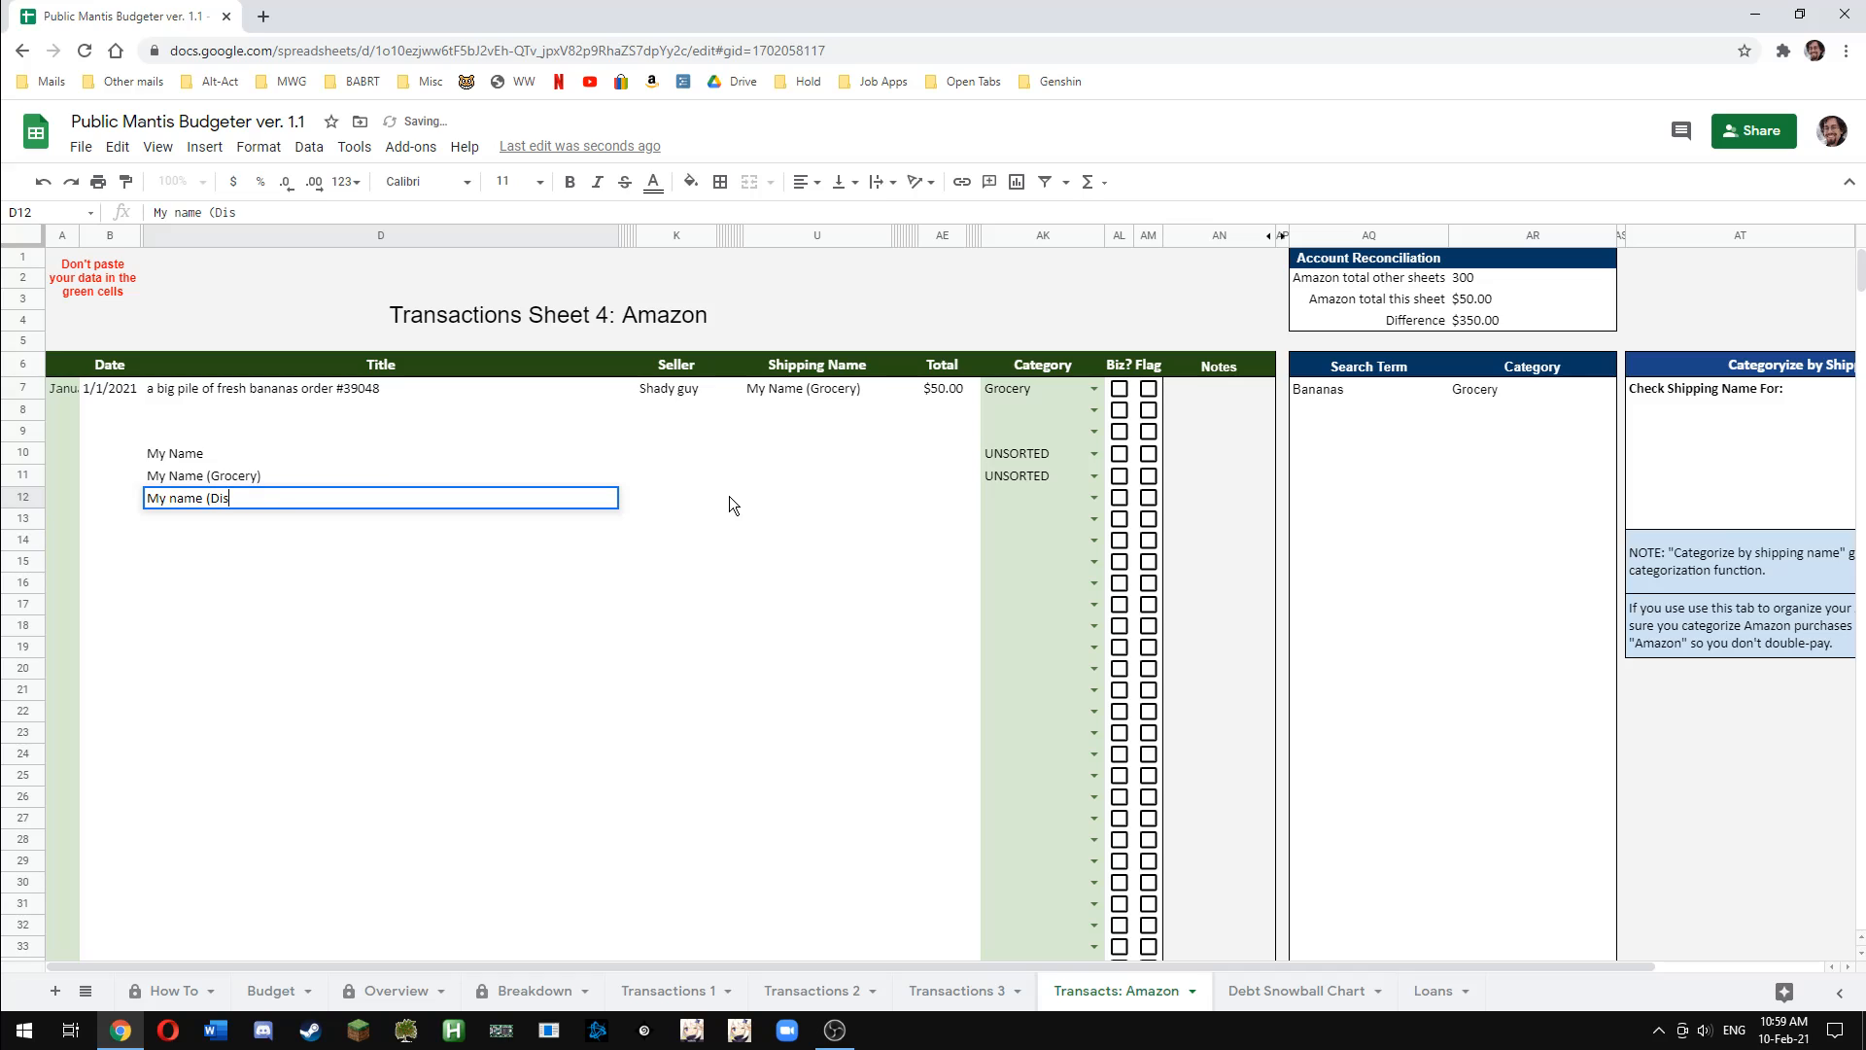
text(retionary))
key(Left)
key(Right)
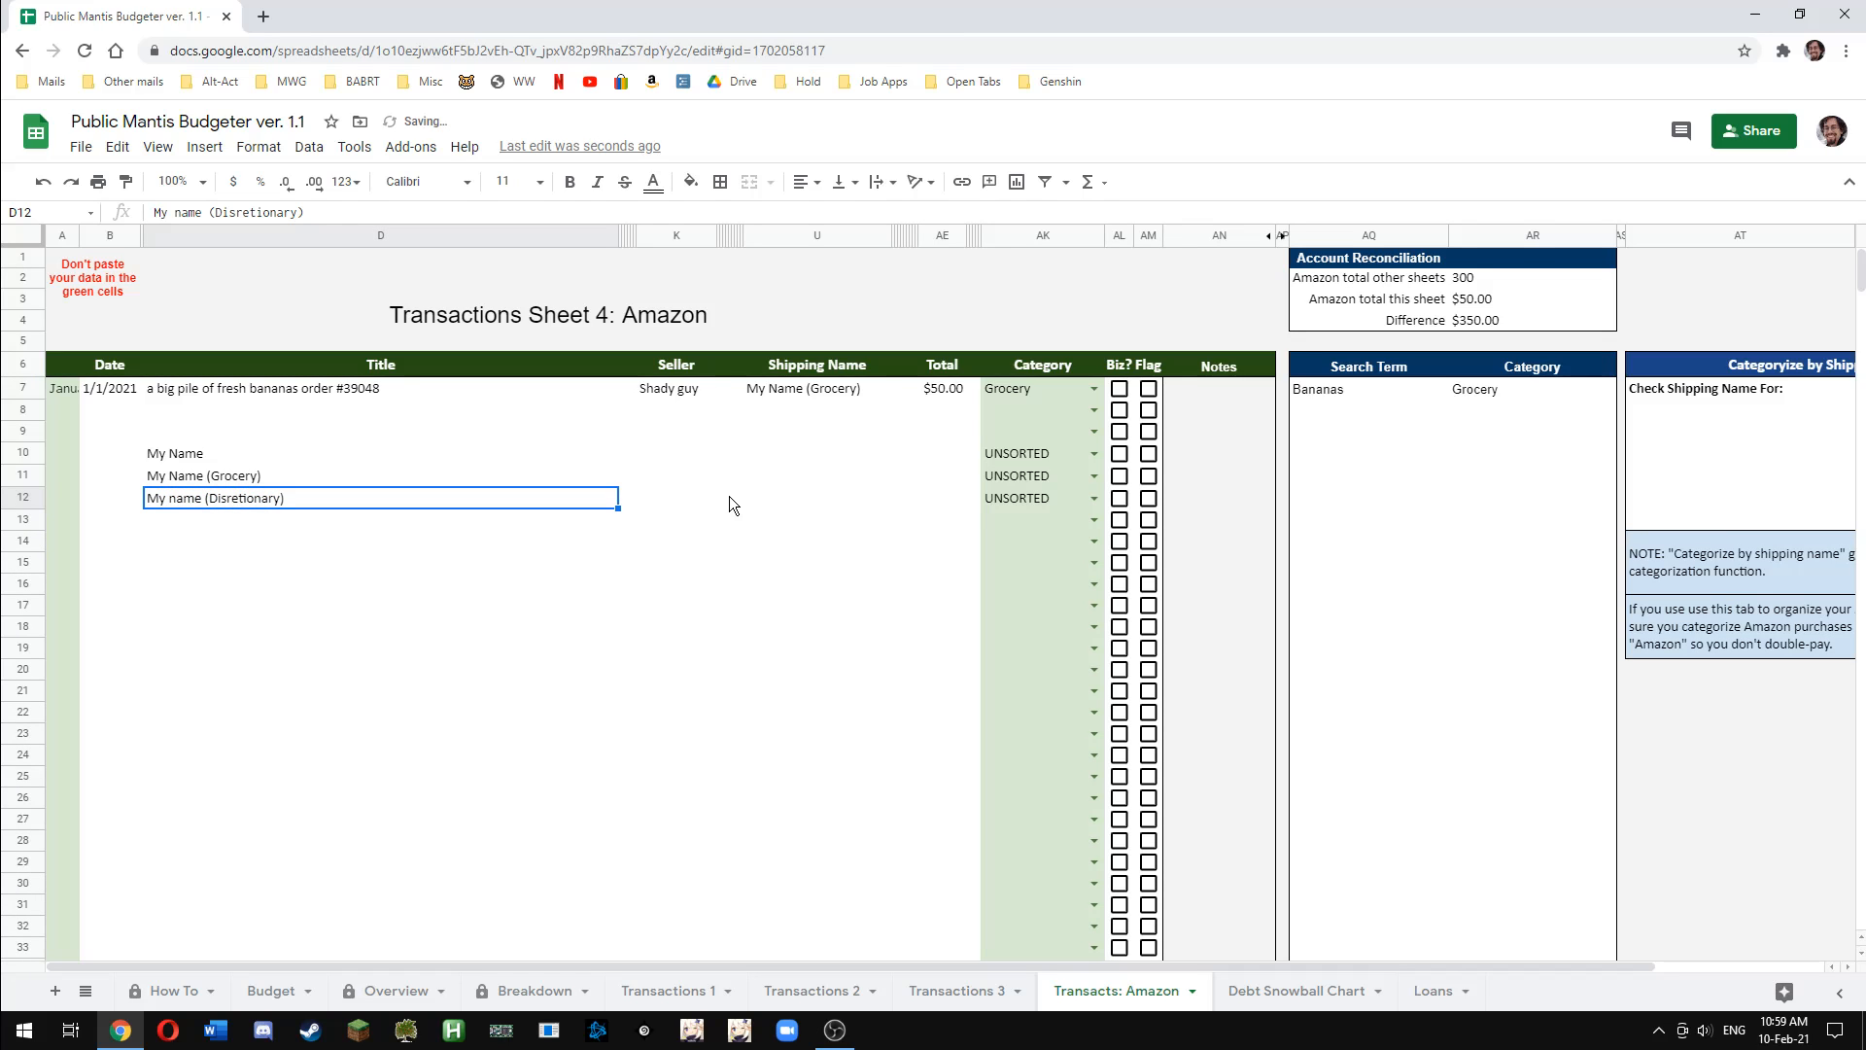
key(Return)
key(Return)
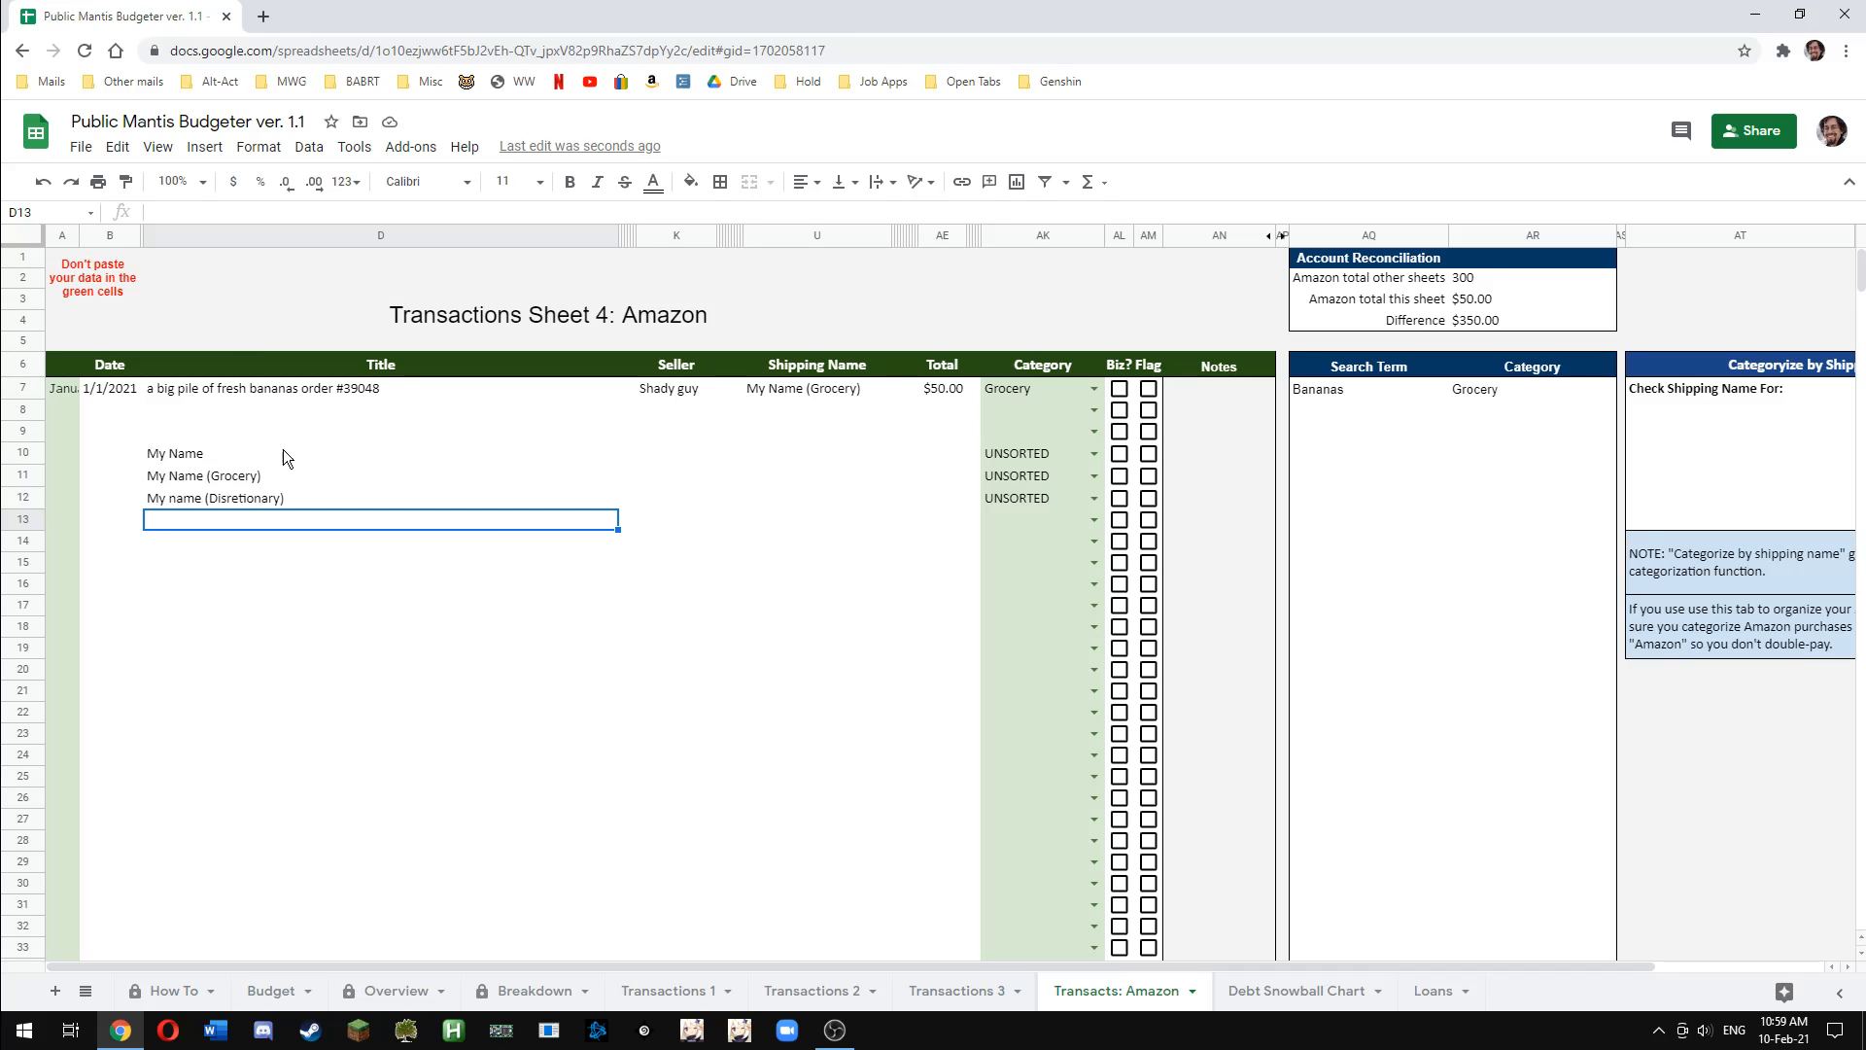
Clear the sample shipping names from the Title column, starting at row 10
drag(186, 455, 194, 497)
key(Delete)
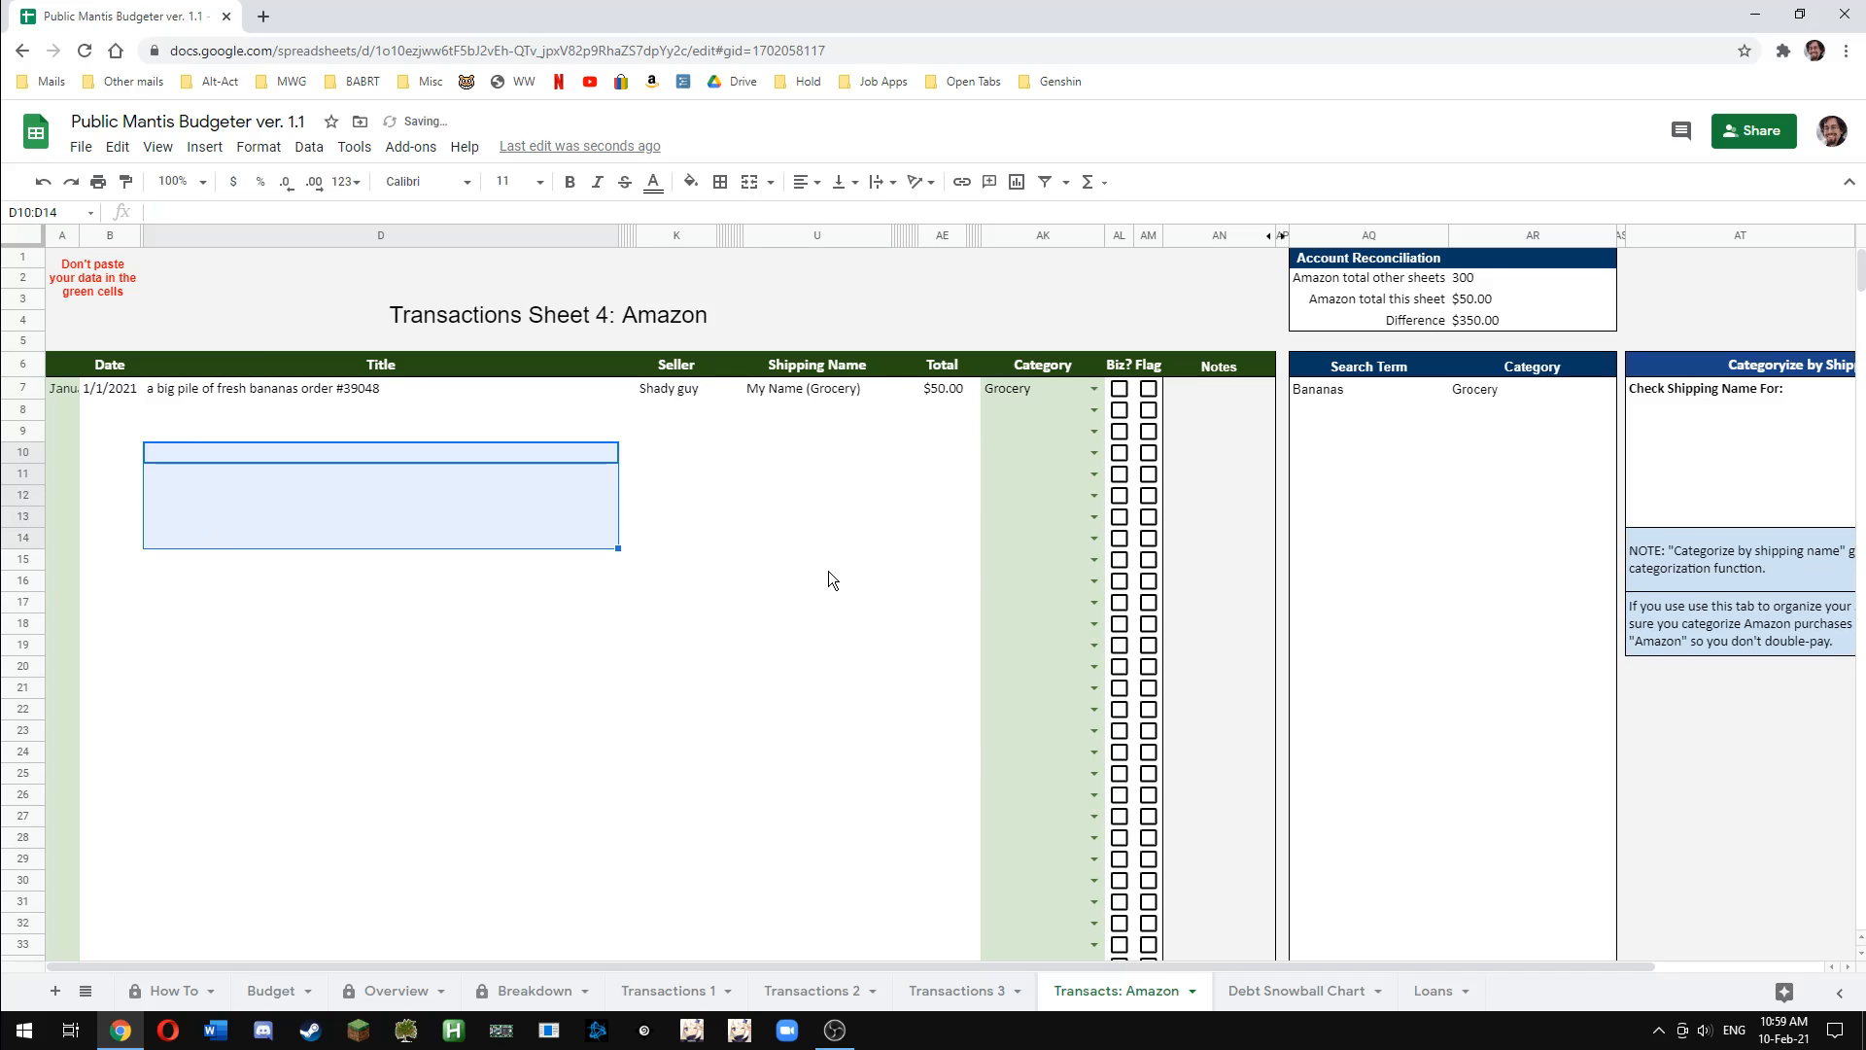
click(816, 559)
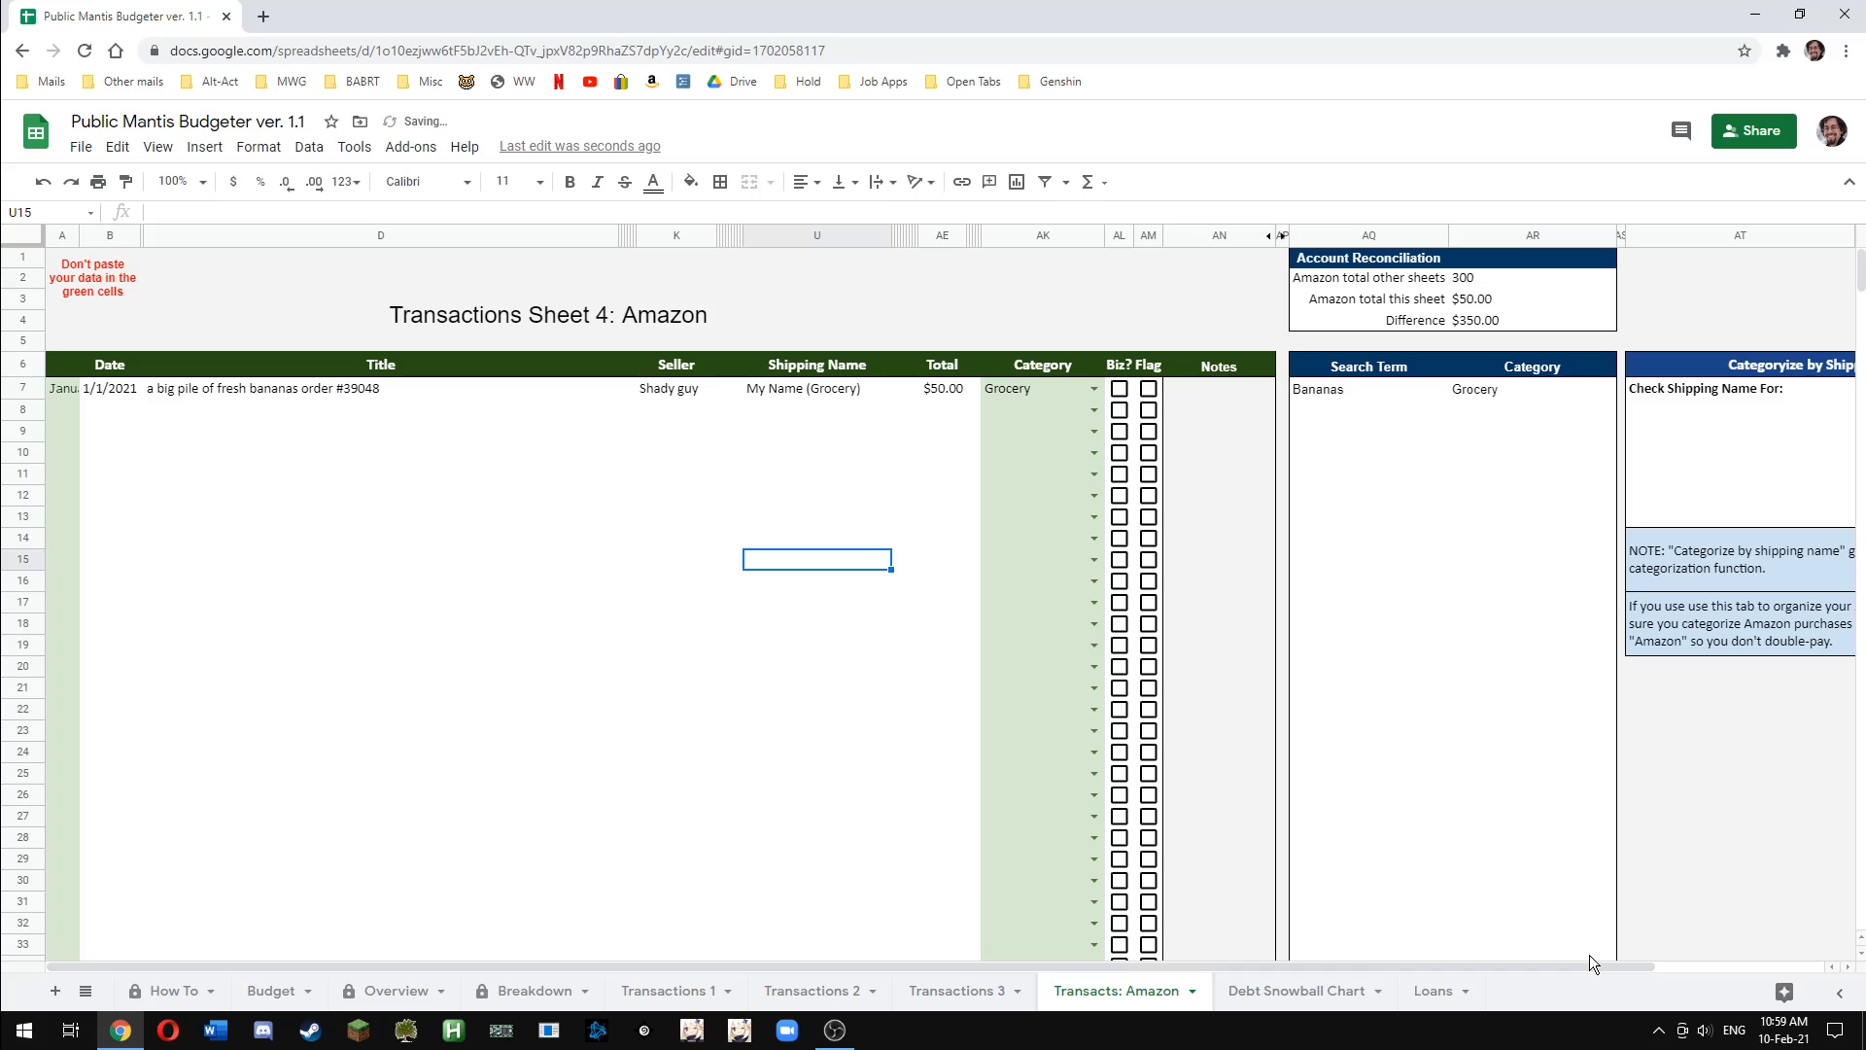
Add a shipping name rule in the first free row that categorizes "My Name (Grocery)" as "Grocery"
drag(1590, 963, 1739, 960)
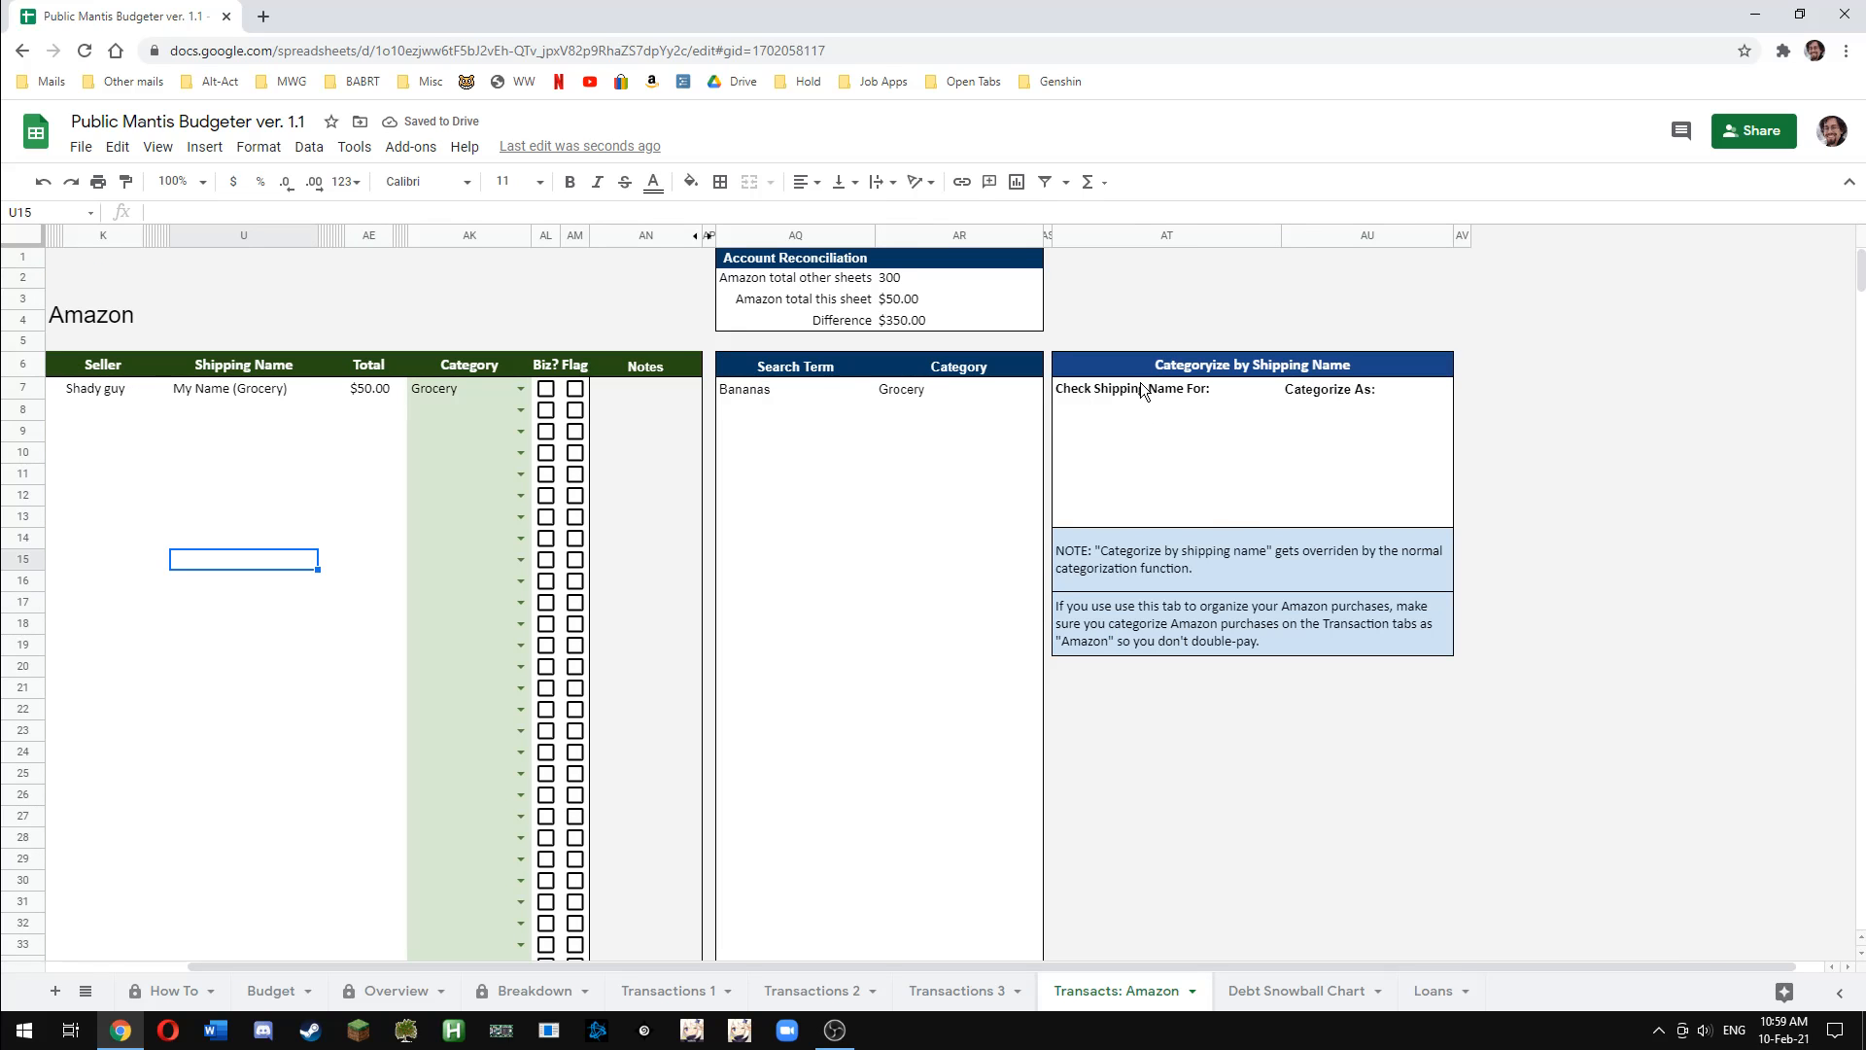
click(1150, 414)
text(My Nam)
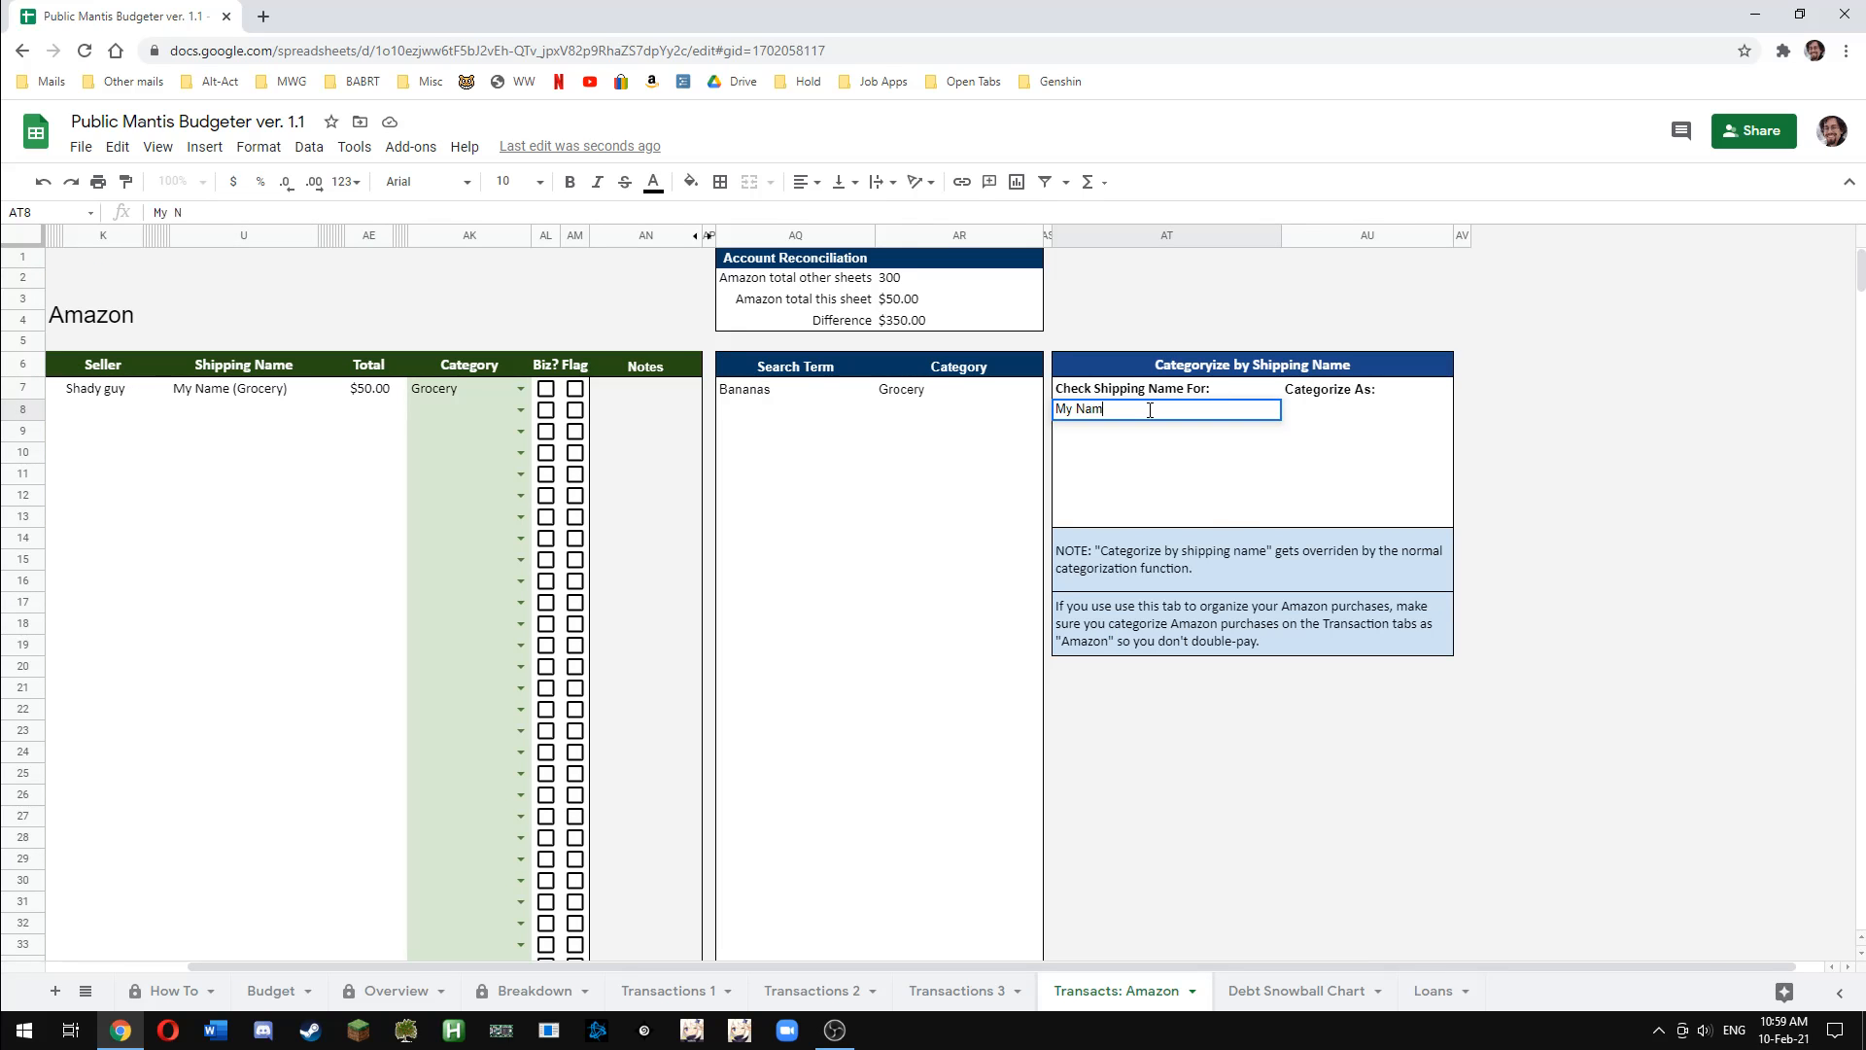
text(e (Grocery))
key(Tab)
text(Go)
text(ocer)
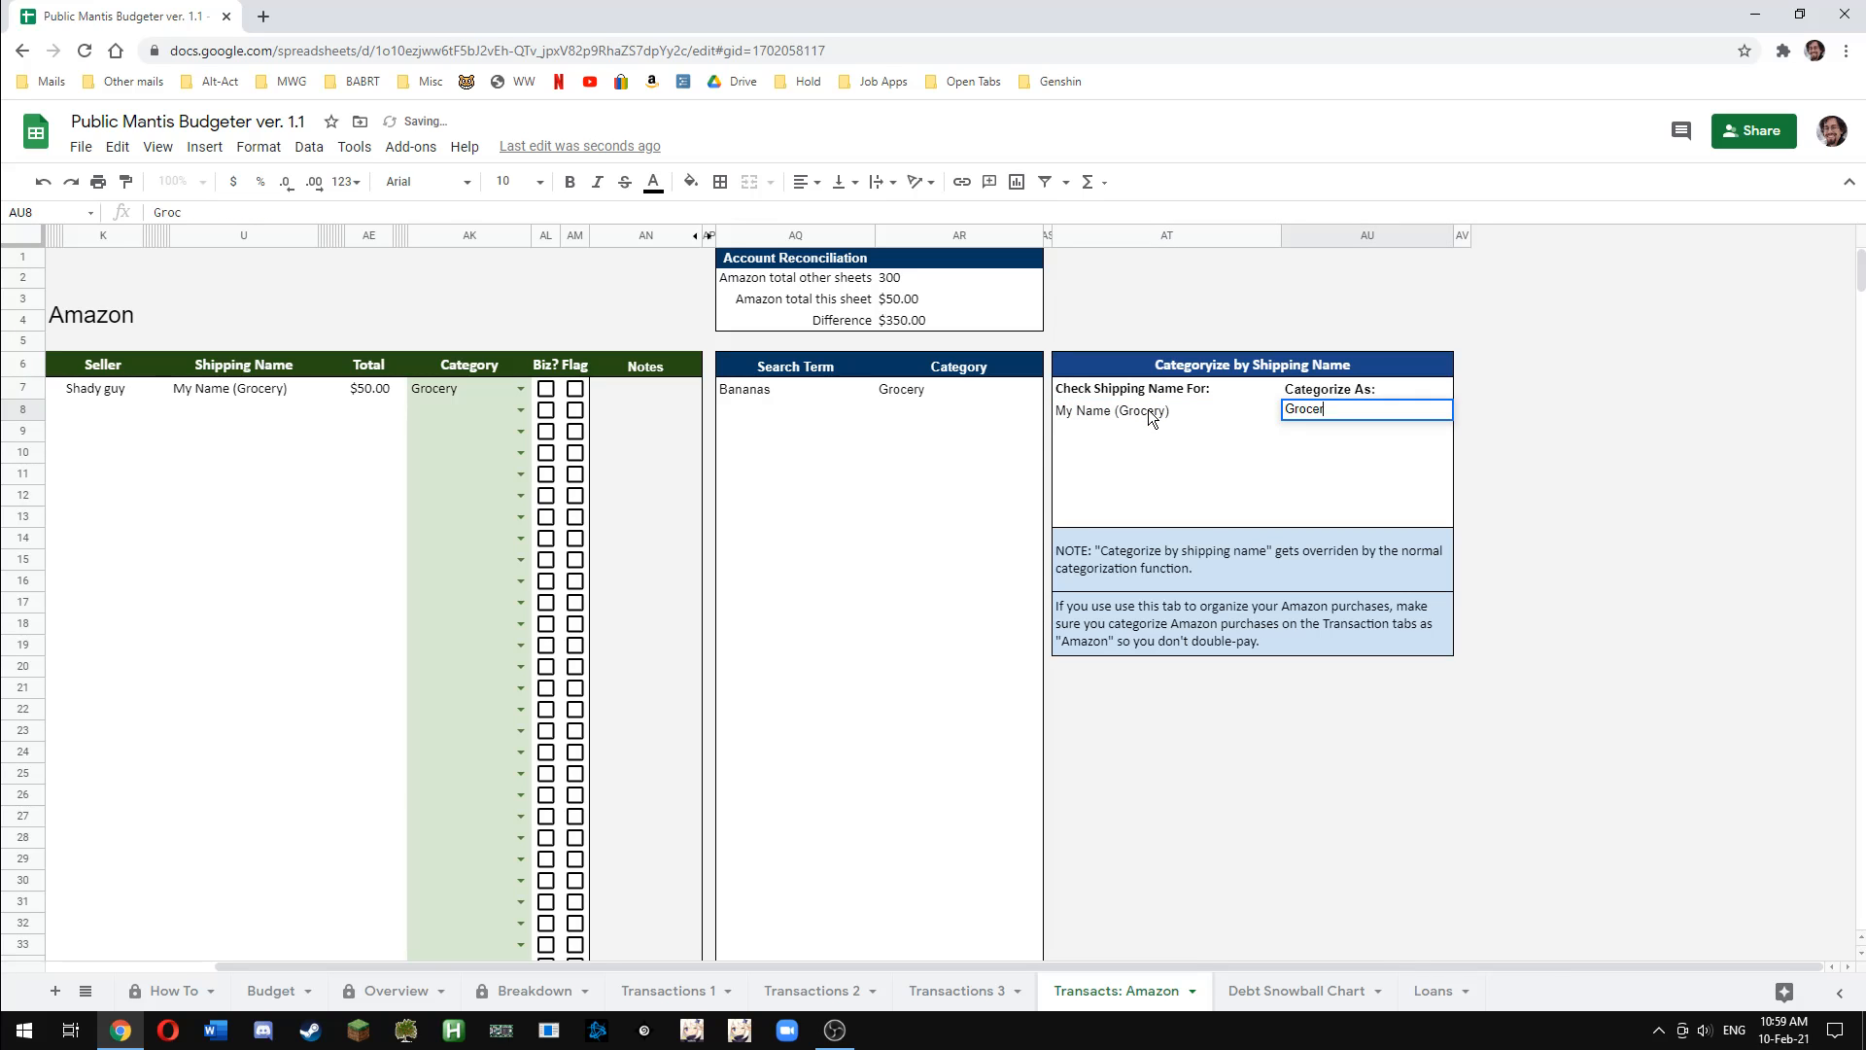
text(y)
key(Return)
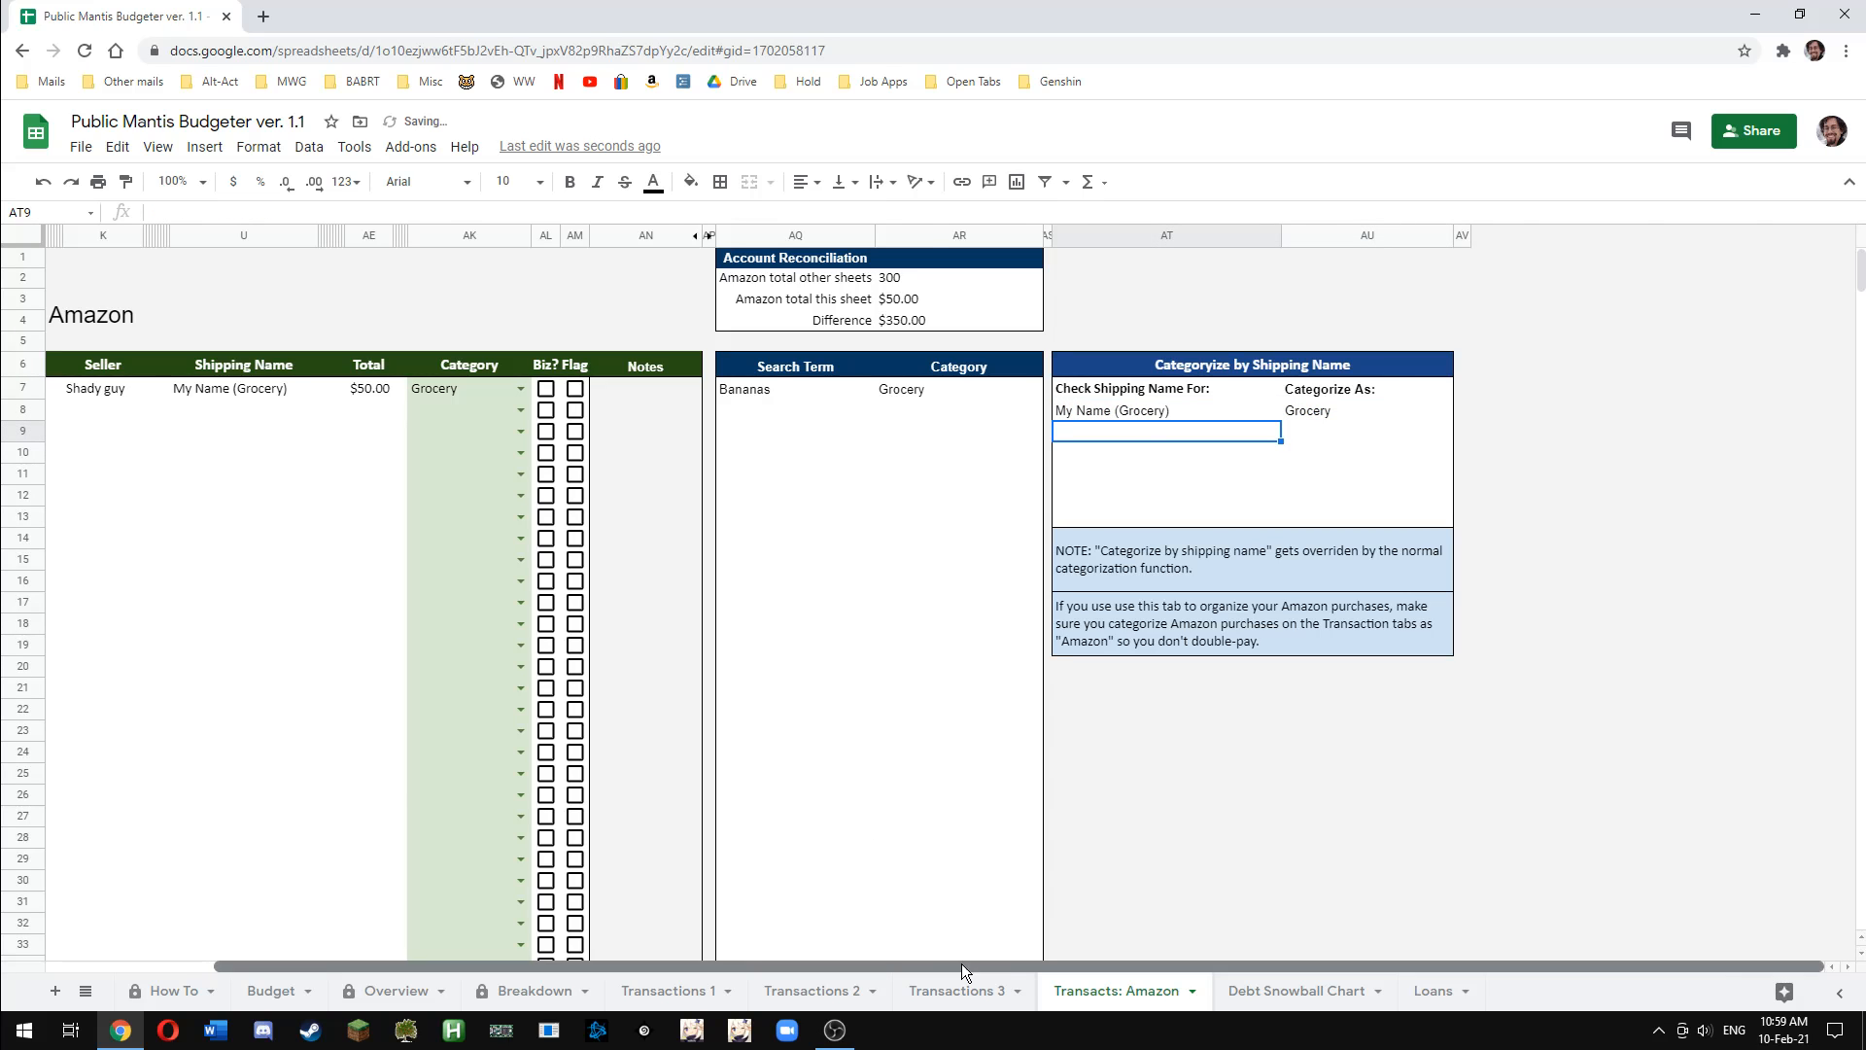
Clear the search term Bananas and its category from the search list, and check the banana order's category formula
drag(960, 964, 878, 960)
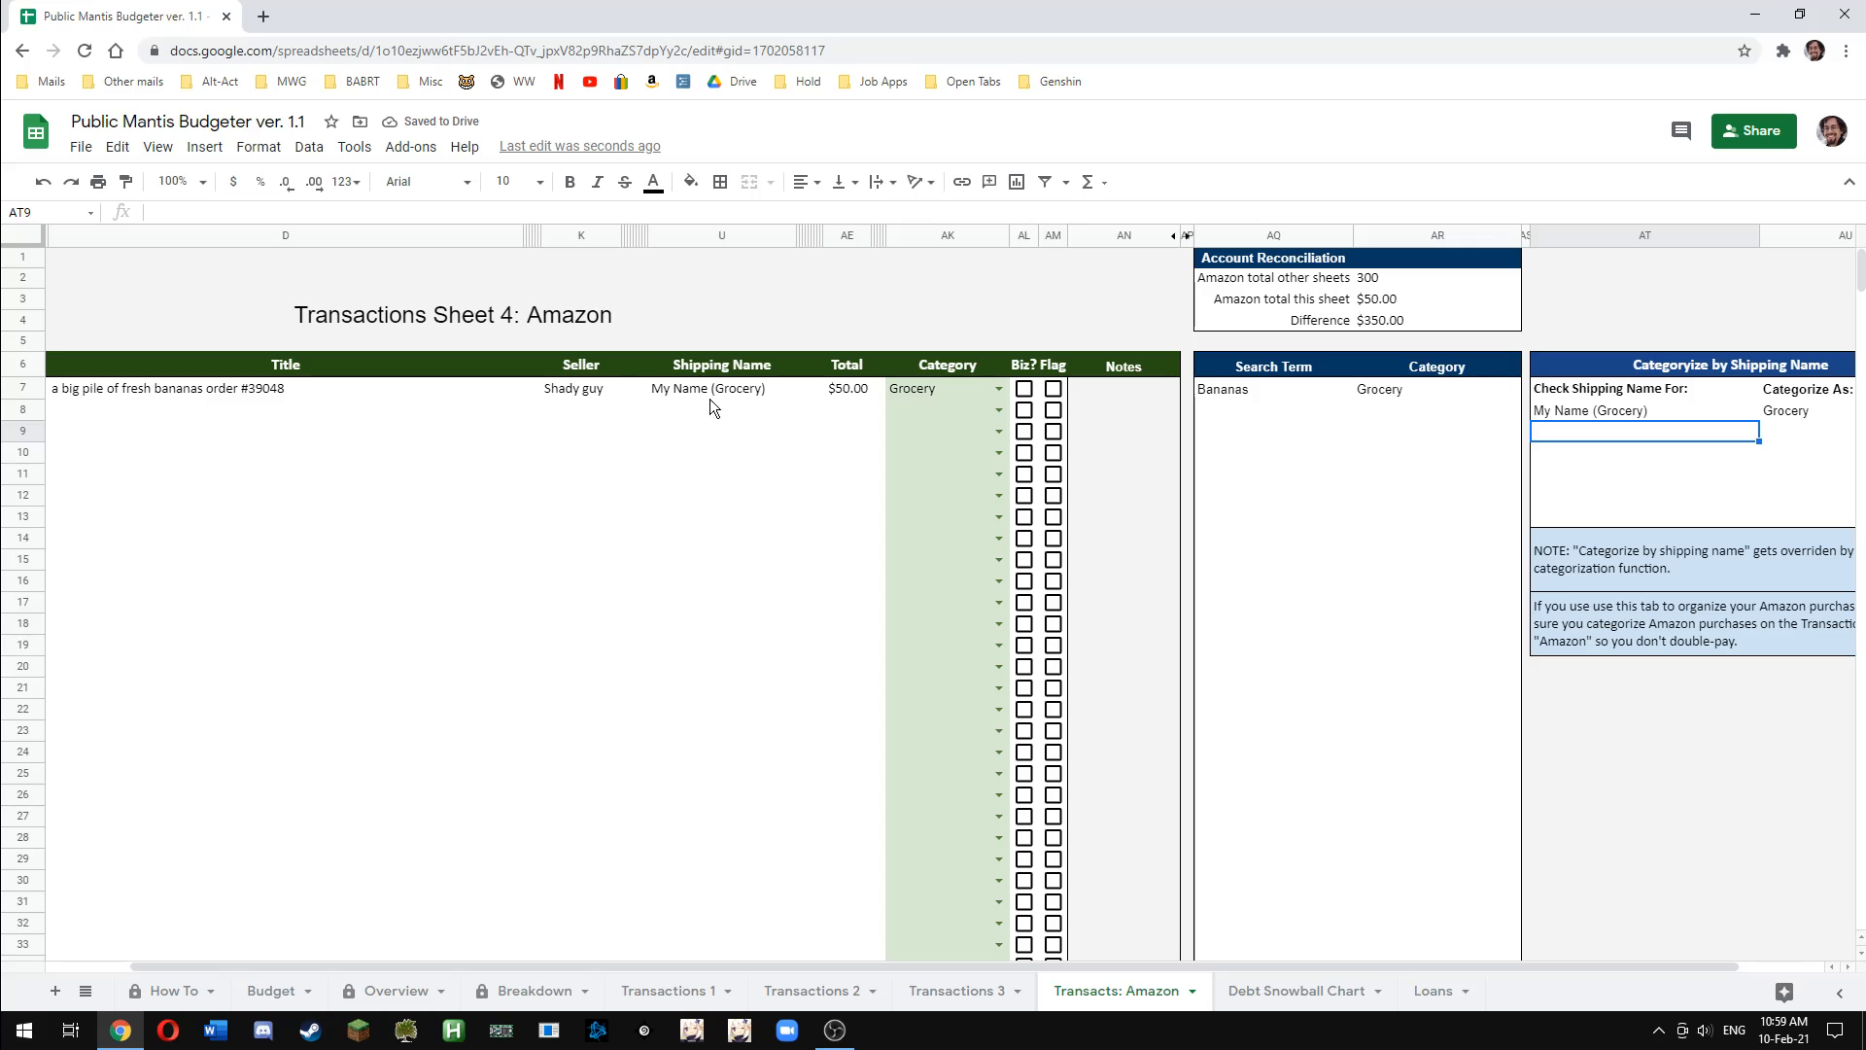
mouse_move(1384, 394)
mouse_down()
mouse_move(1252, 395)
mouse_move(1386, 394)
mouse_up()
key(Delete)
click(1286, 498)
click(935, 392)
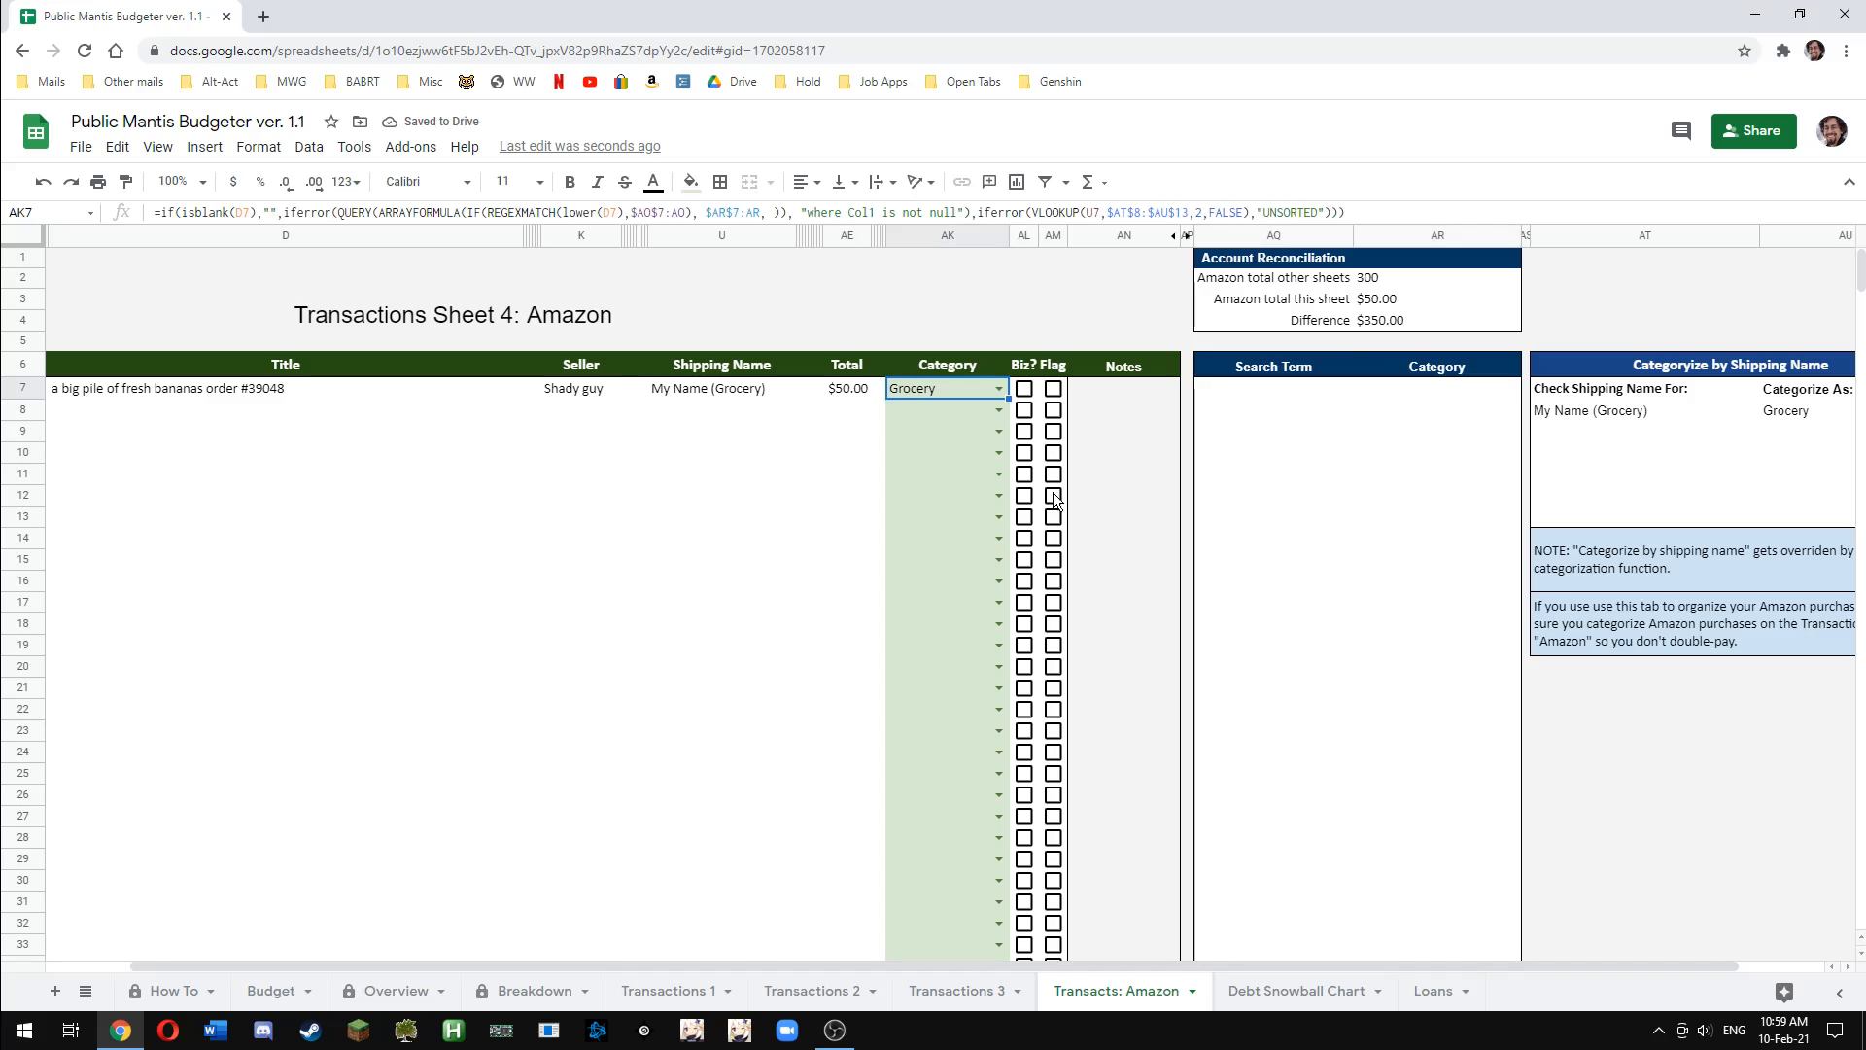
Clear the category of the "My Name (Grocery)" shipping name rule and enter "Grocery" there again
click(1786, 408)
key(Delete)
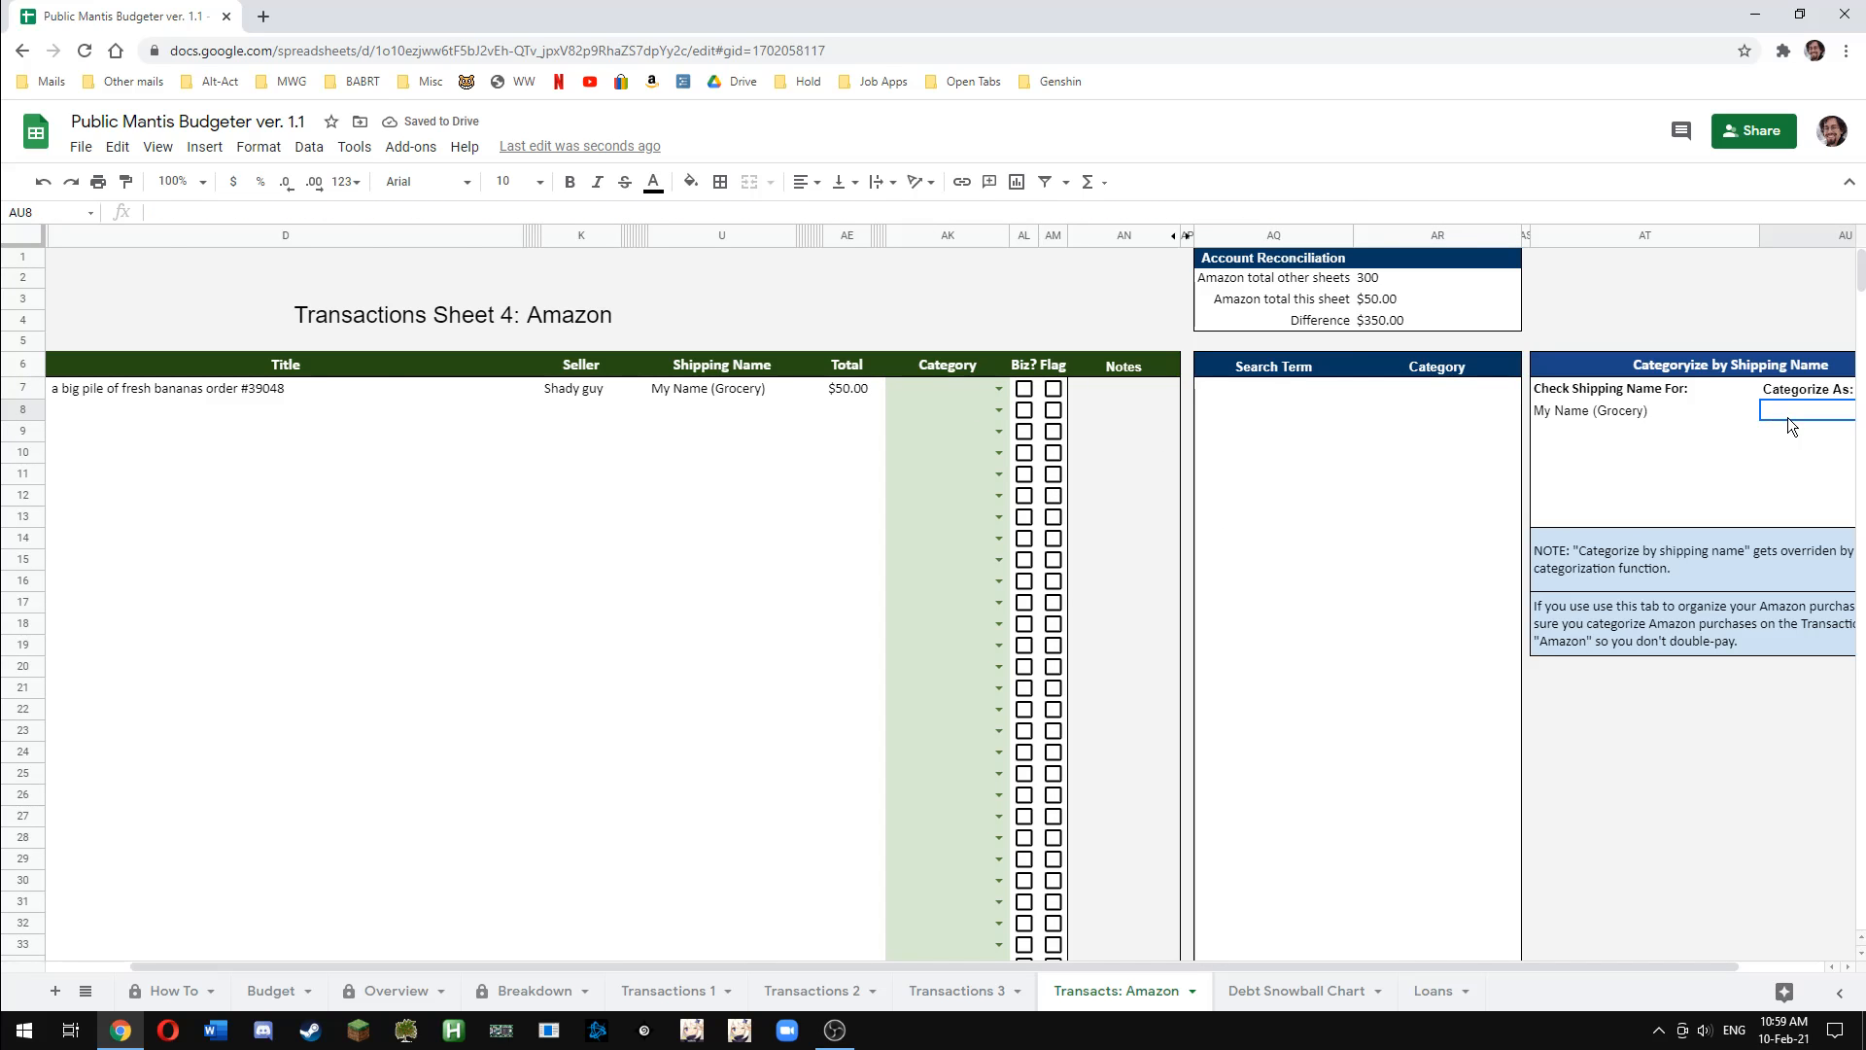
text(R)
text(r)
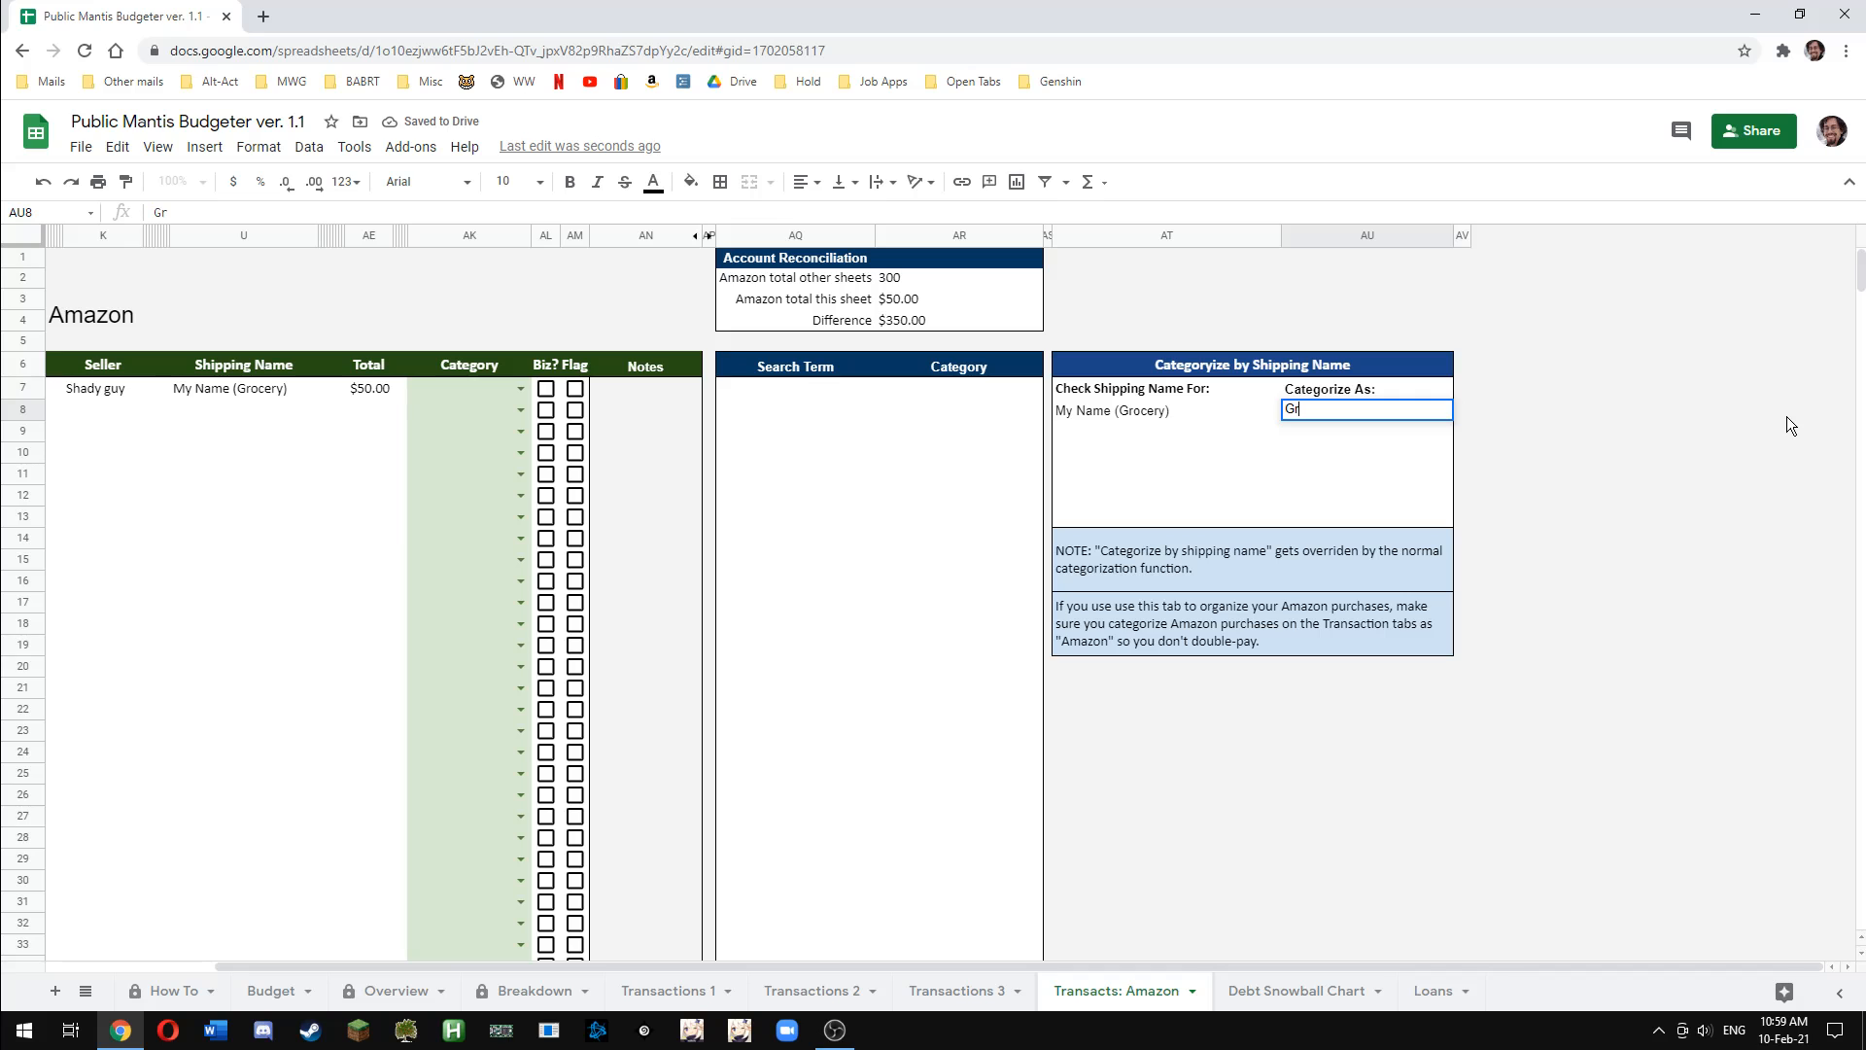
text(ocery)
key(Return)
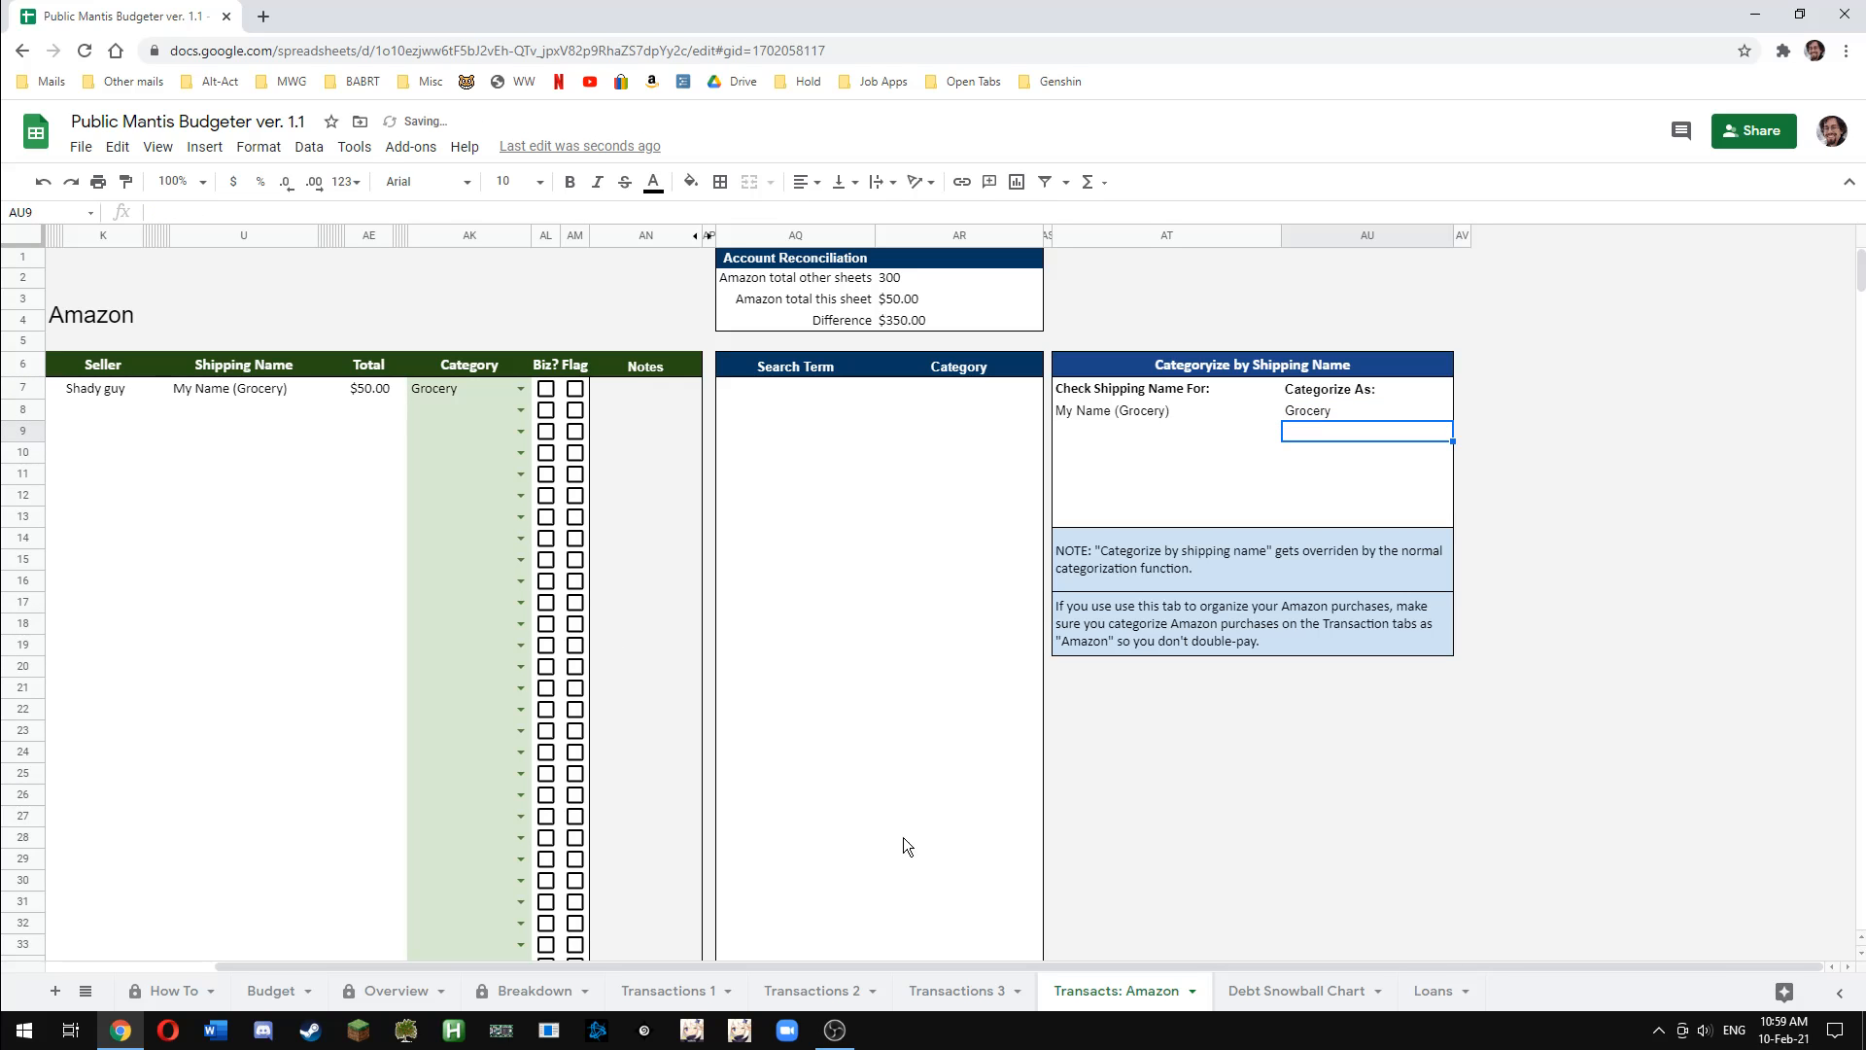
drag(909, 967, 680, 931)
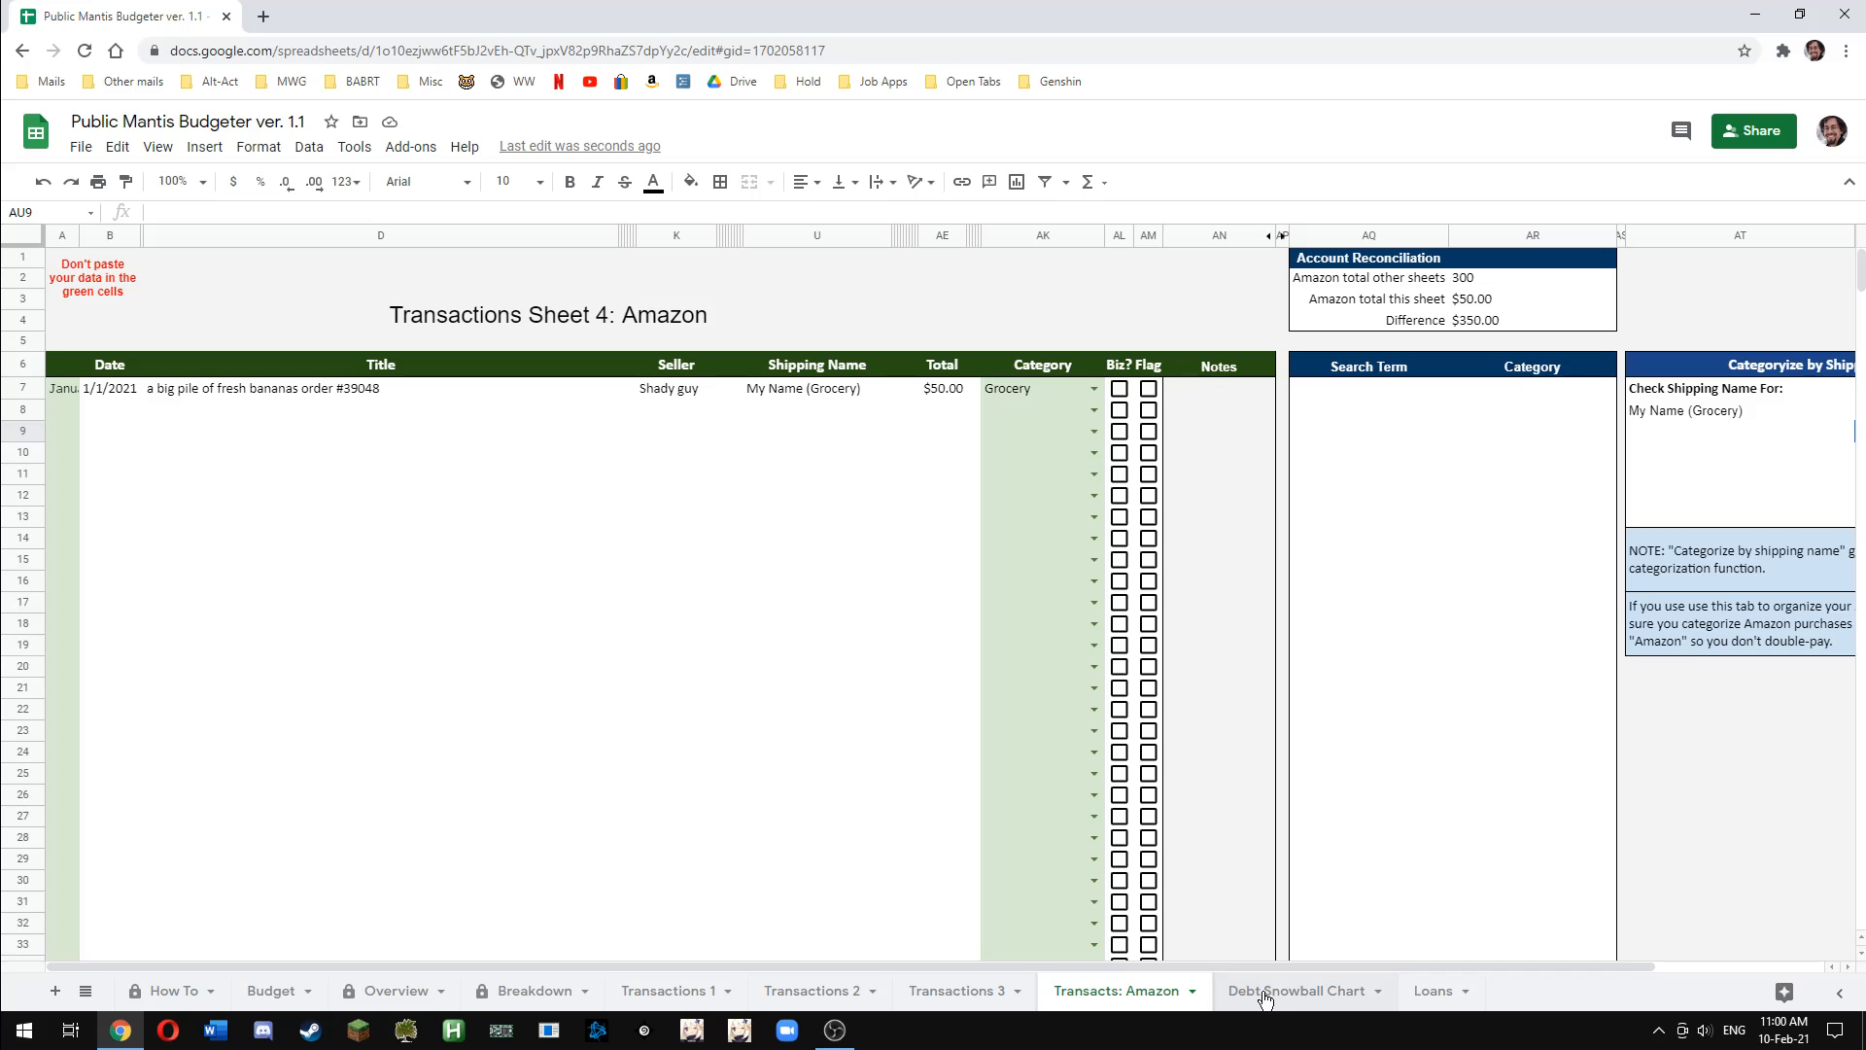
Add a second shipping name rule that categorizes "Wife's Name" as "Wife's Discretionary"
drag(1281, 965, 1451, 965)
click(1156, 411)
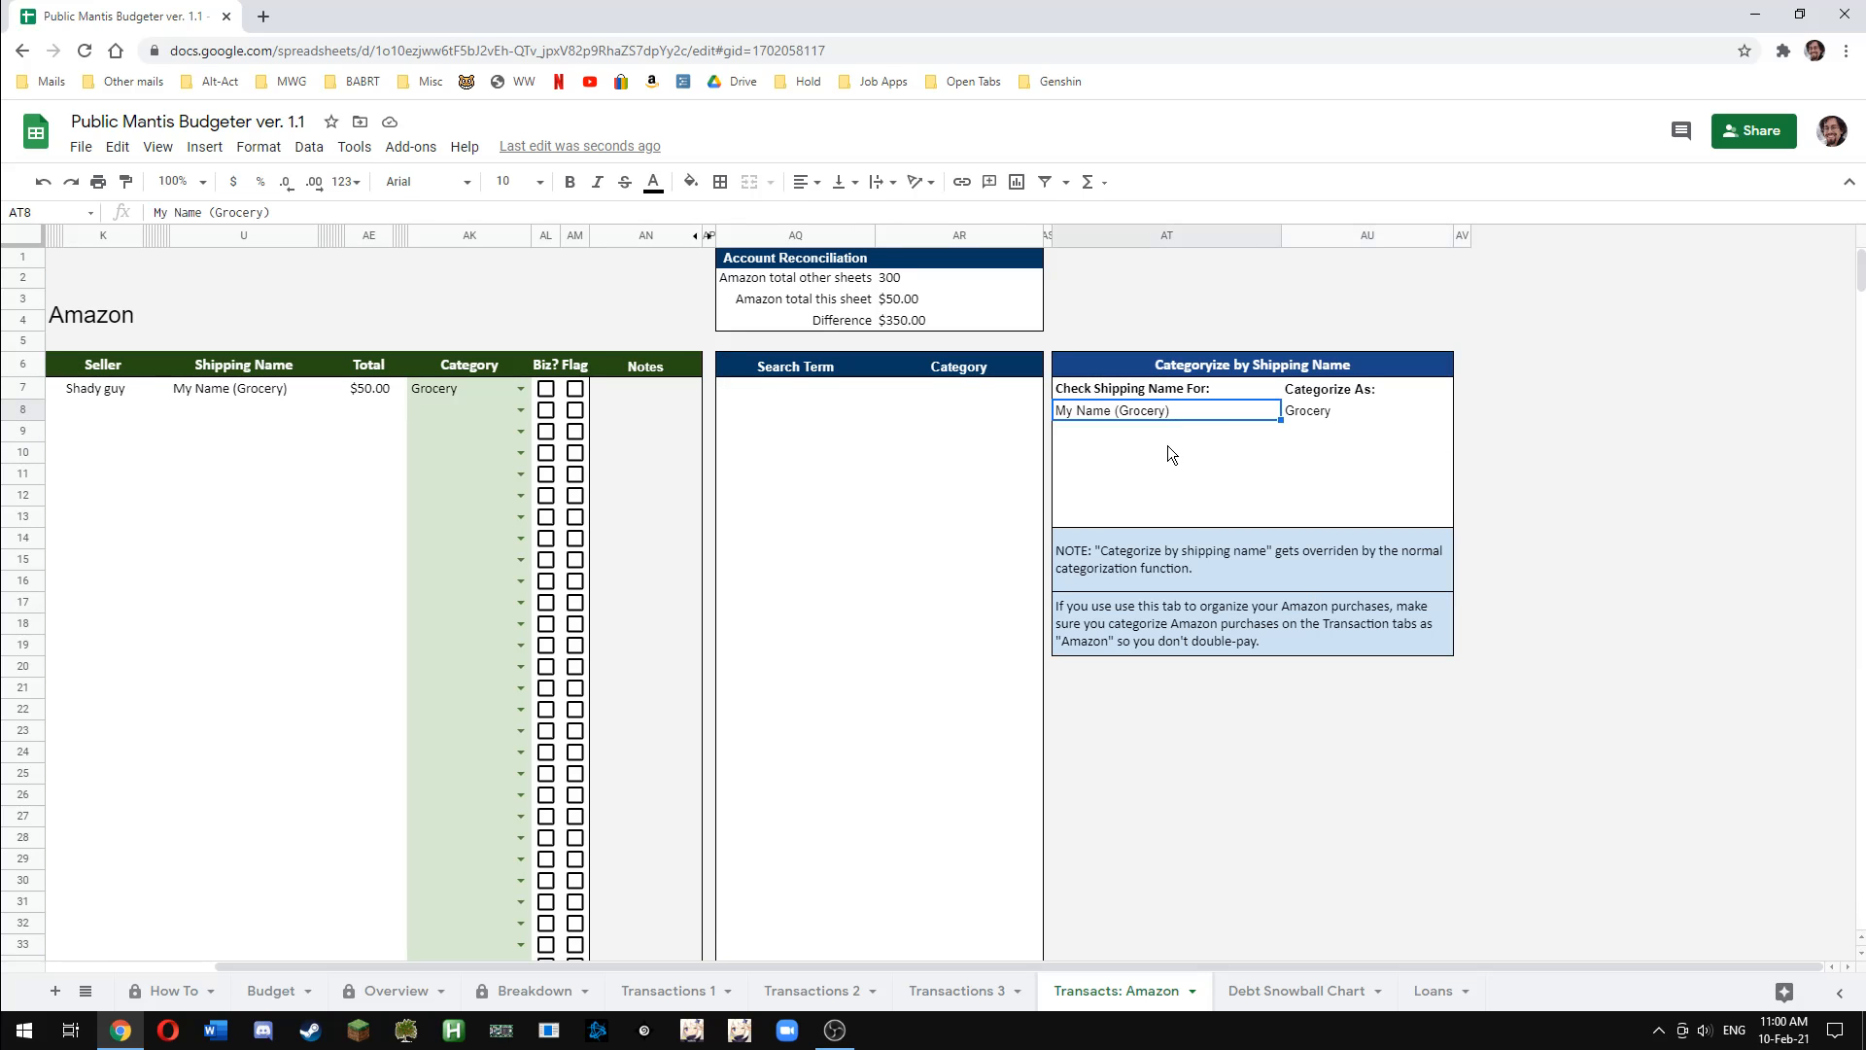
click(1172, 437)
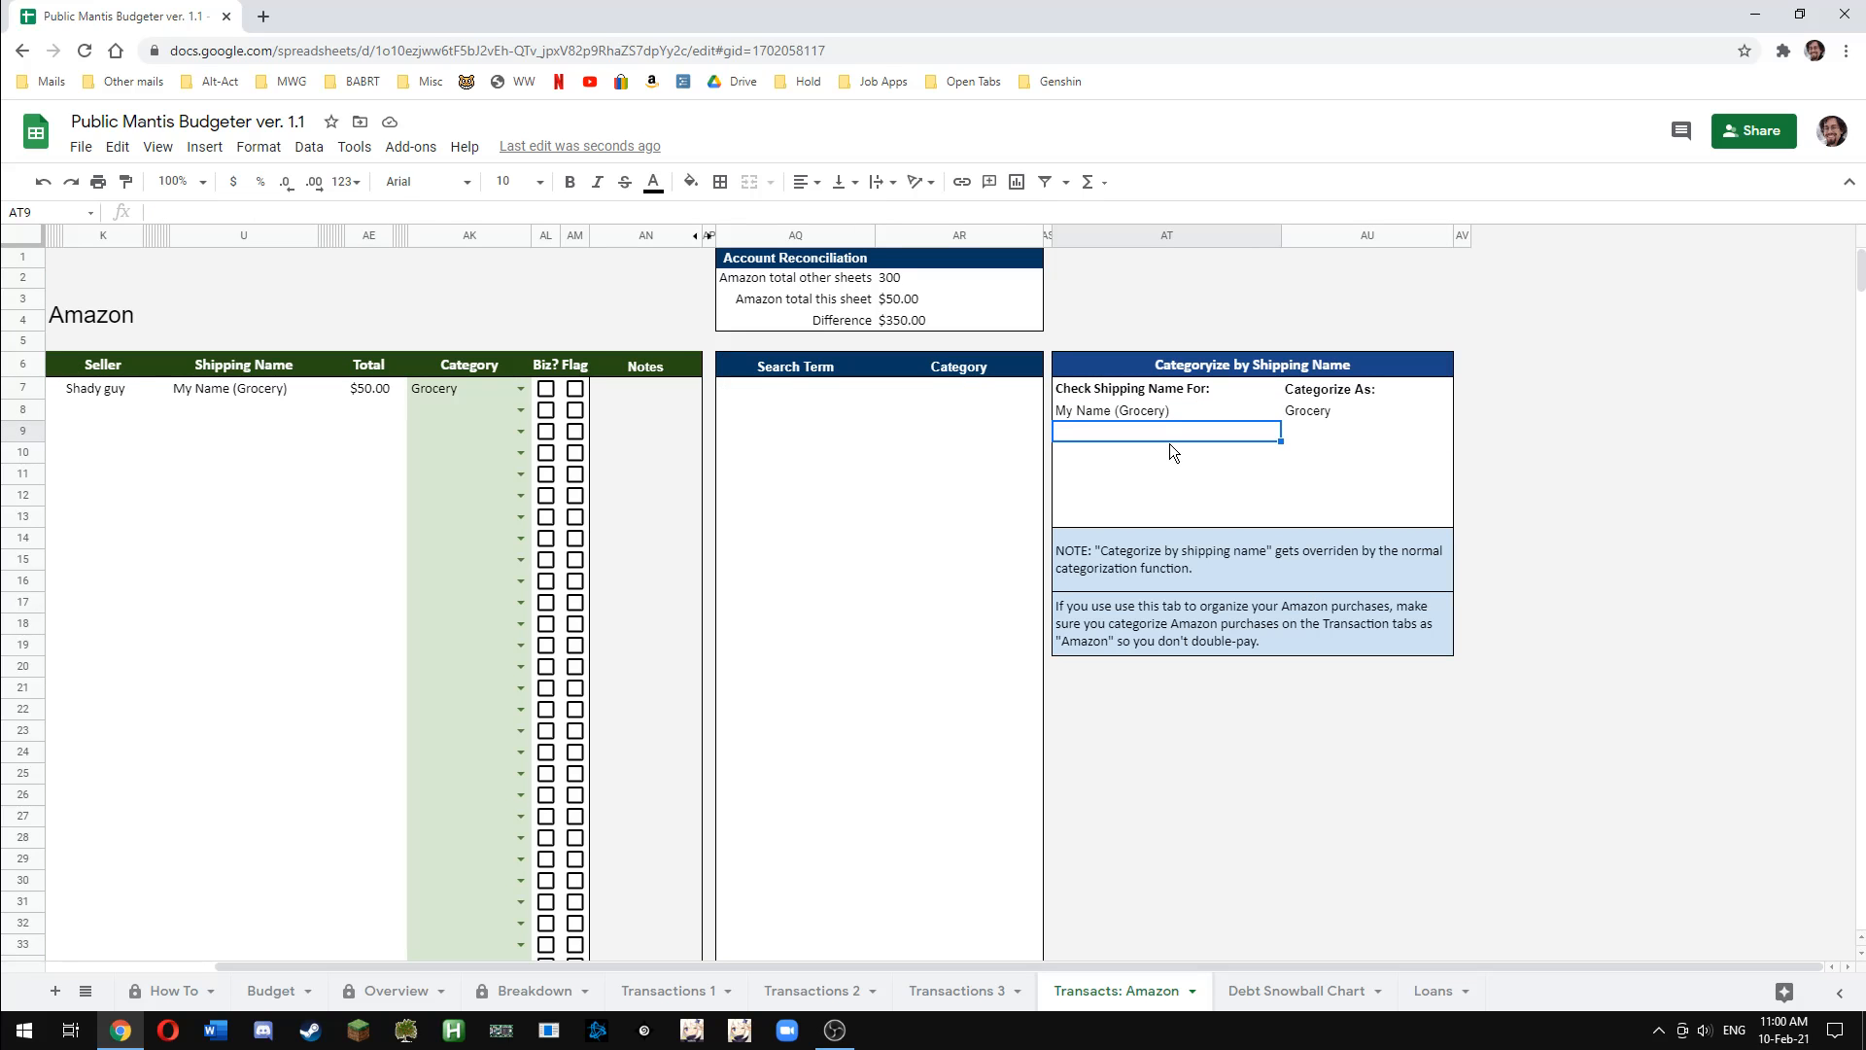
text(My)
key(BackSpace)
key(BackSpace)
key(BackSpace)
text(Wife's Name)
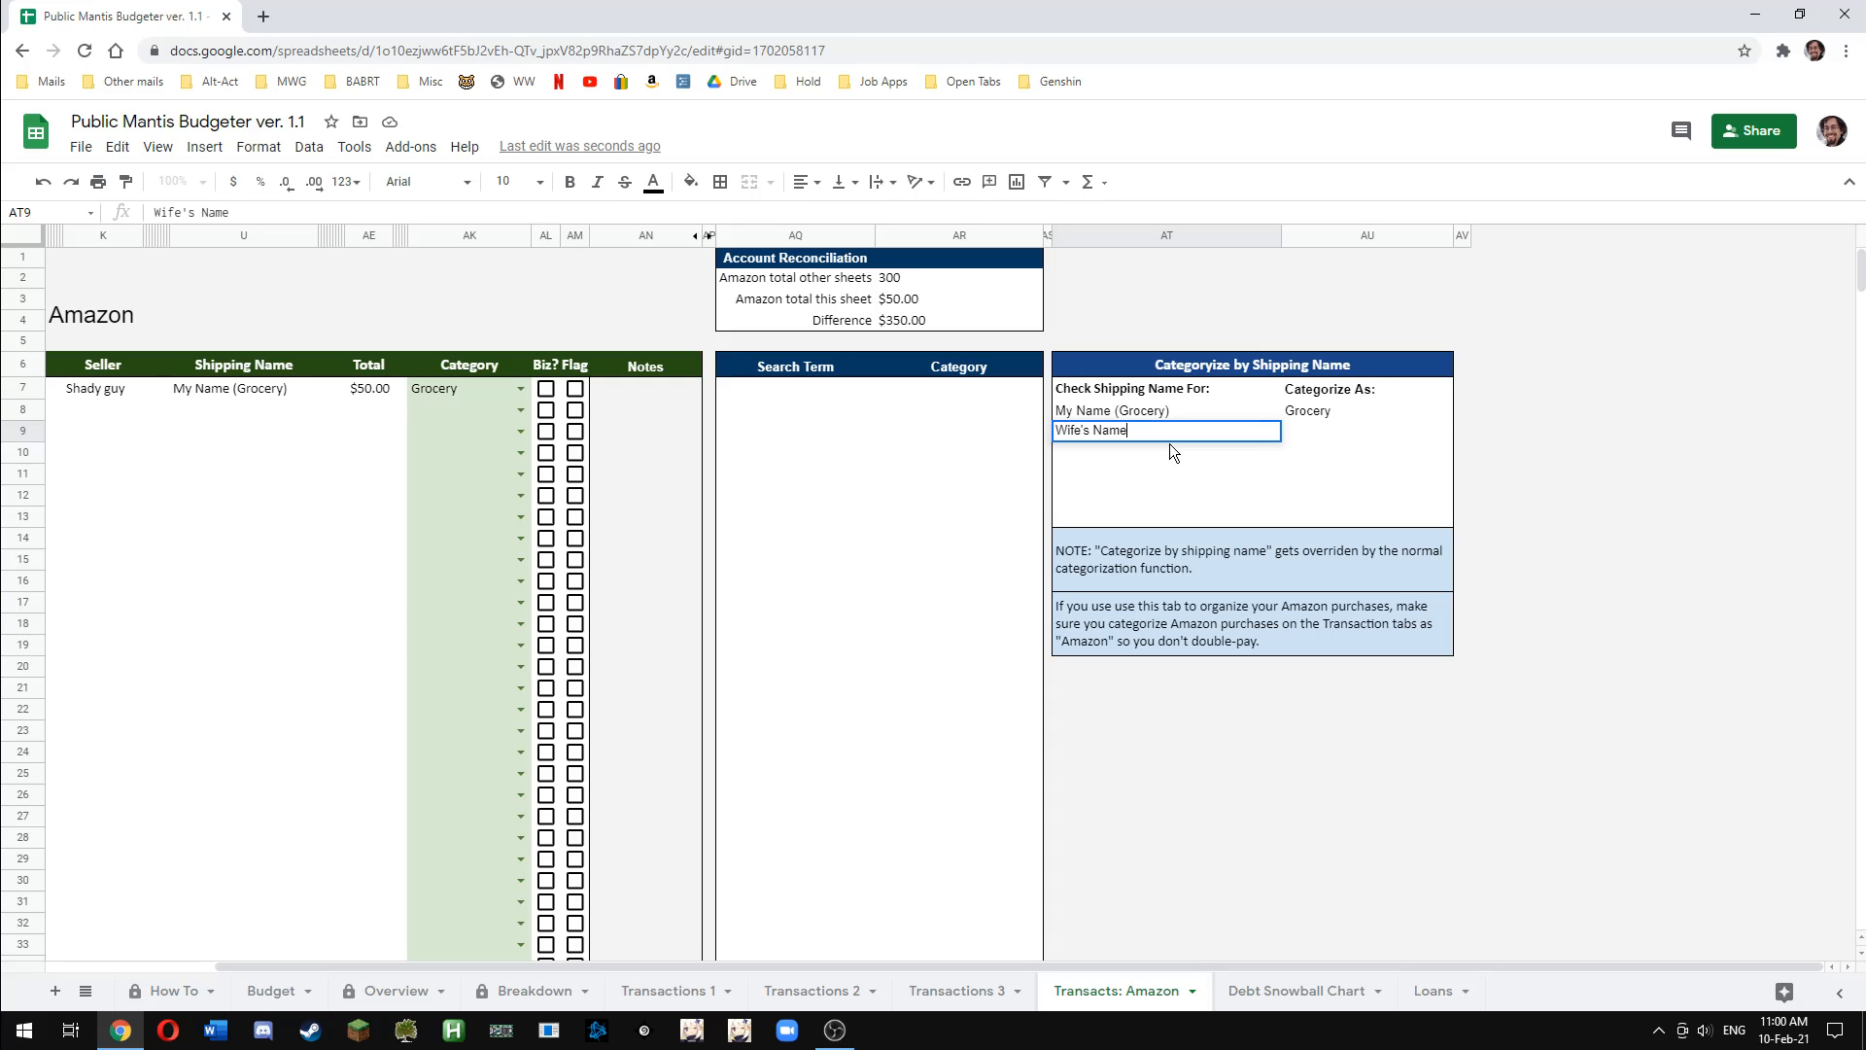
key(Tab)
text(Wife)
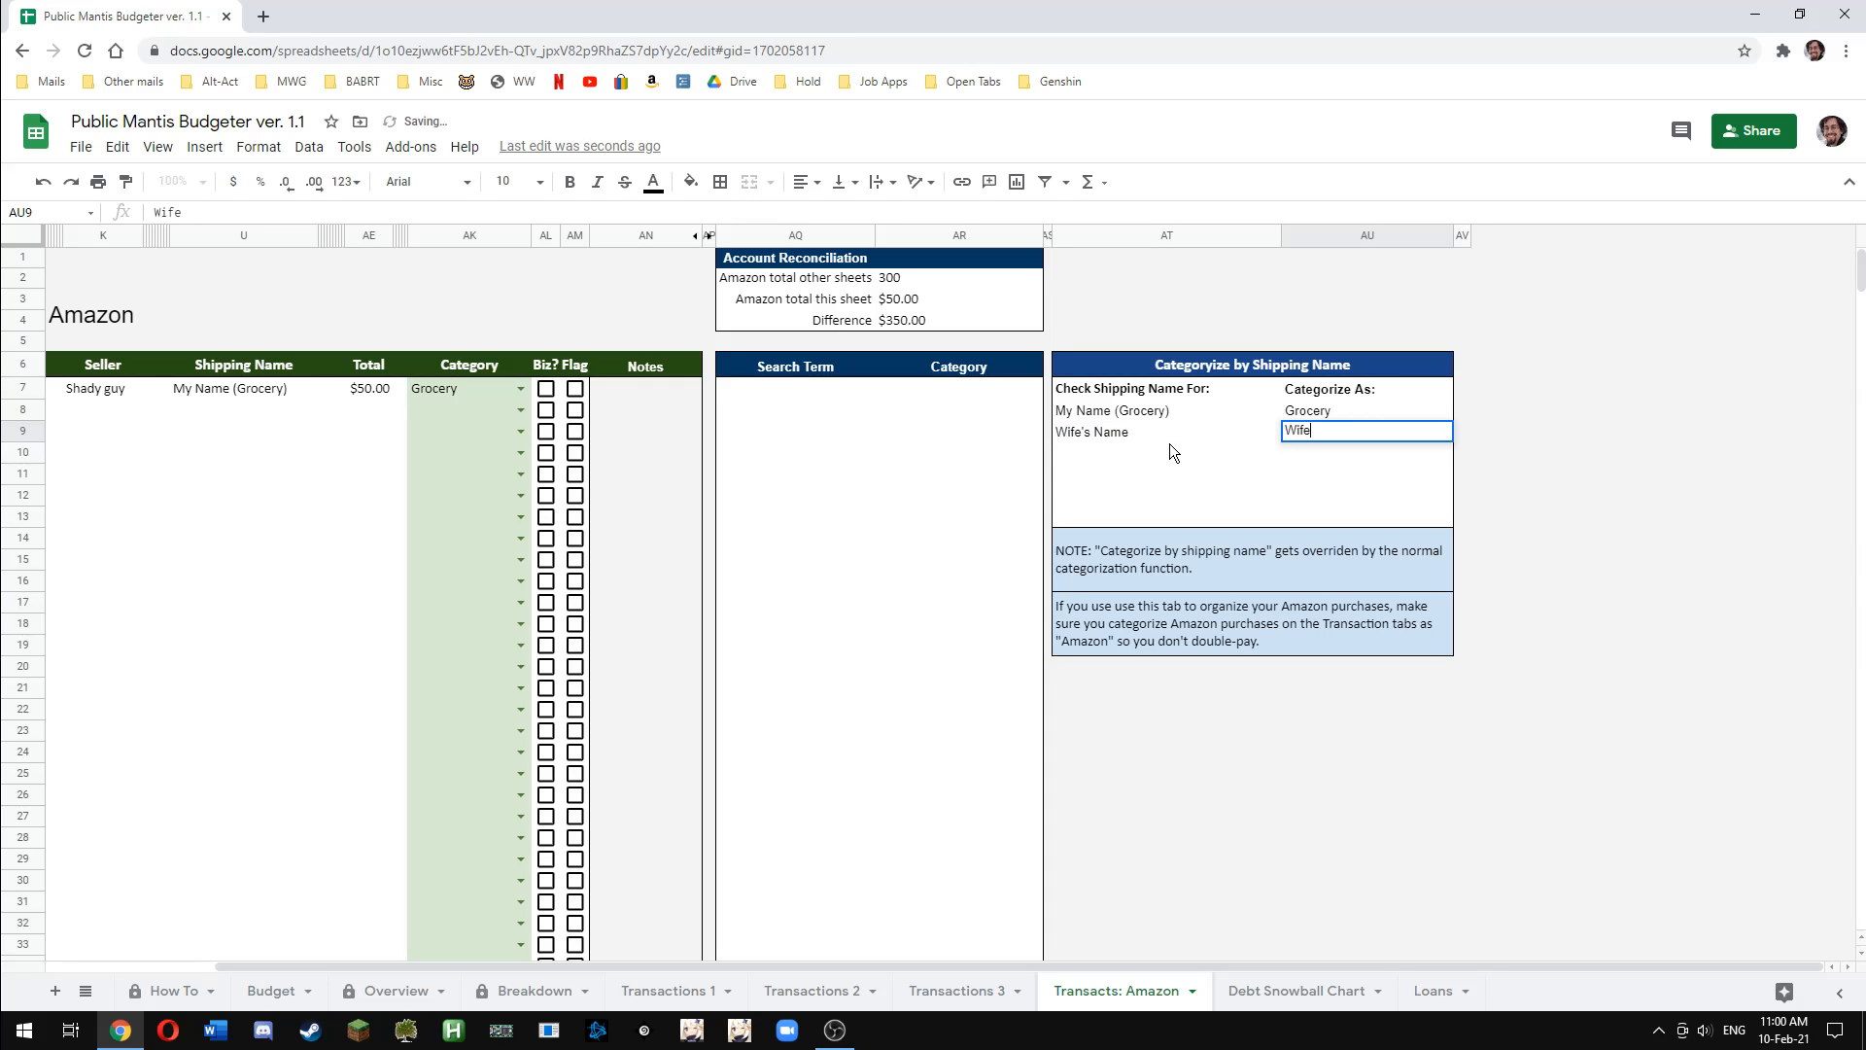
text('s Discretionary)
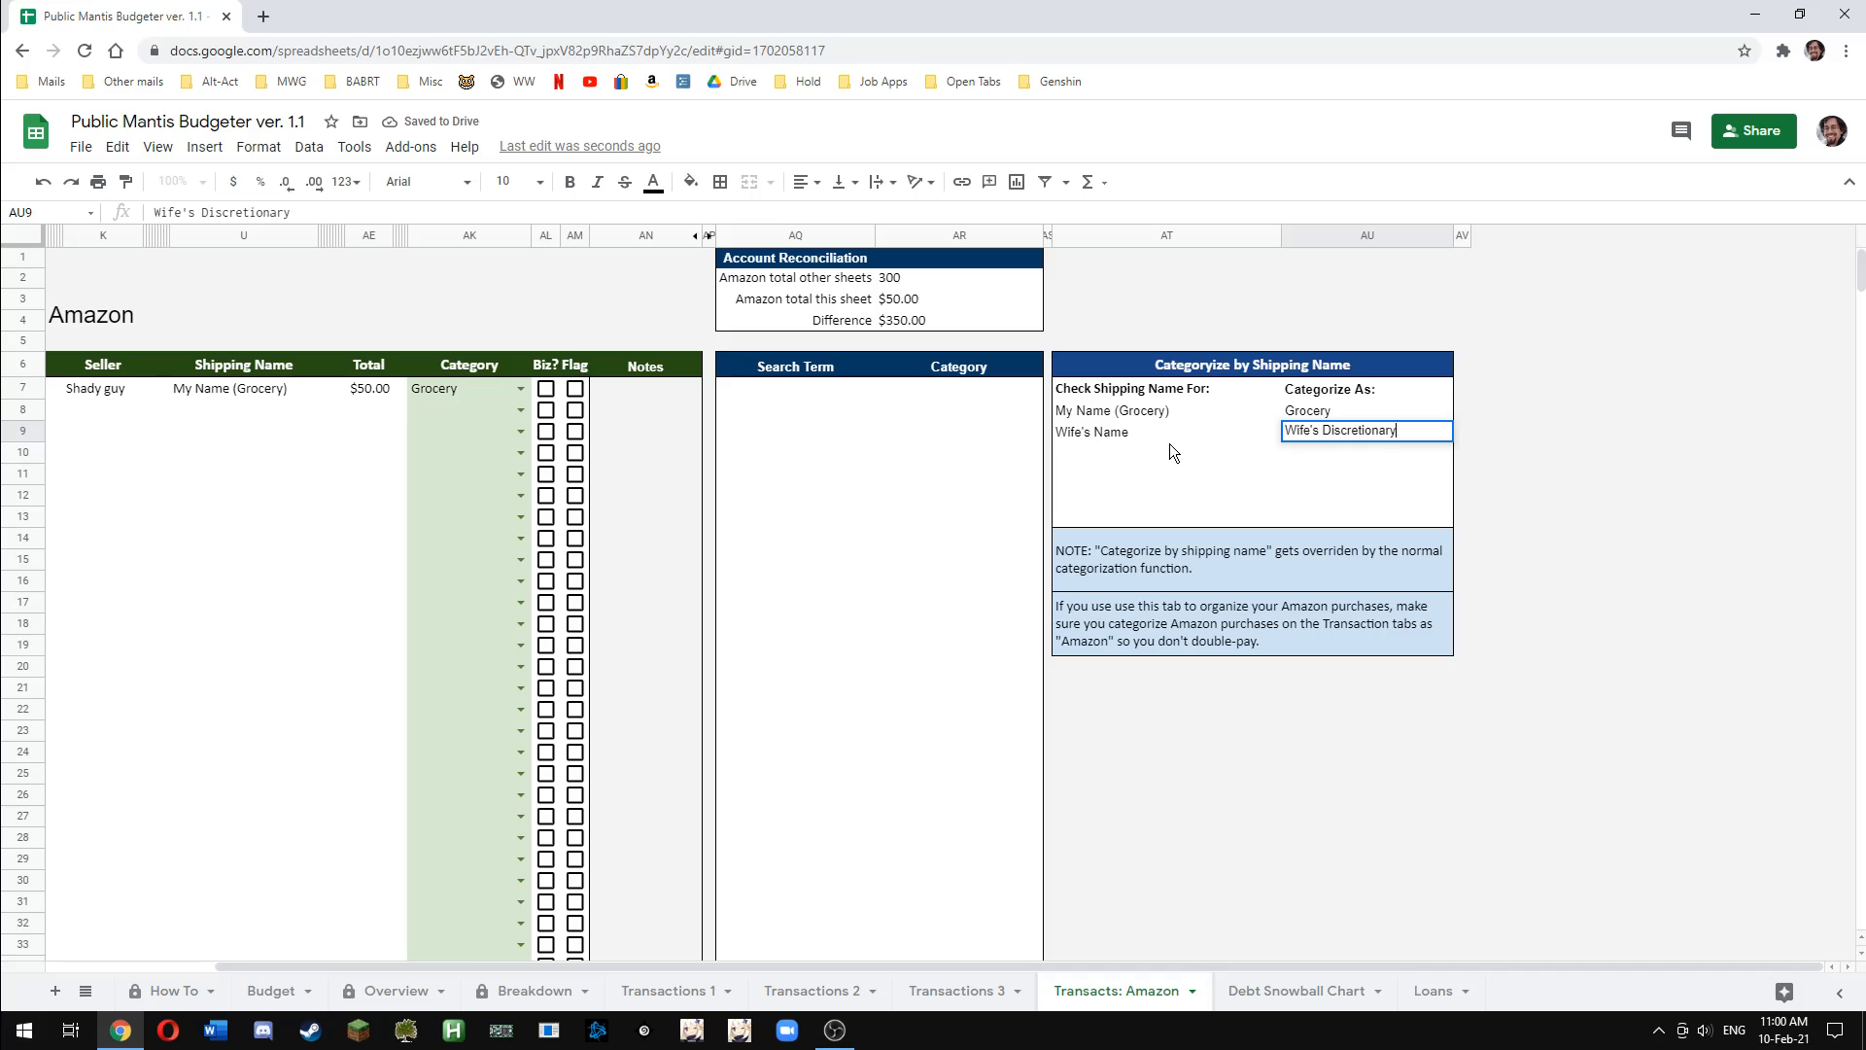
key(Return)
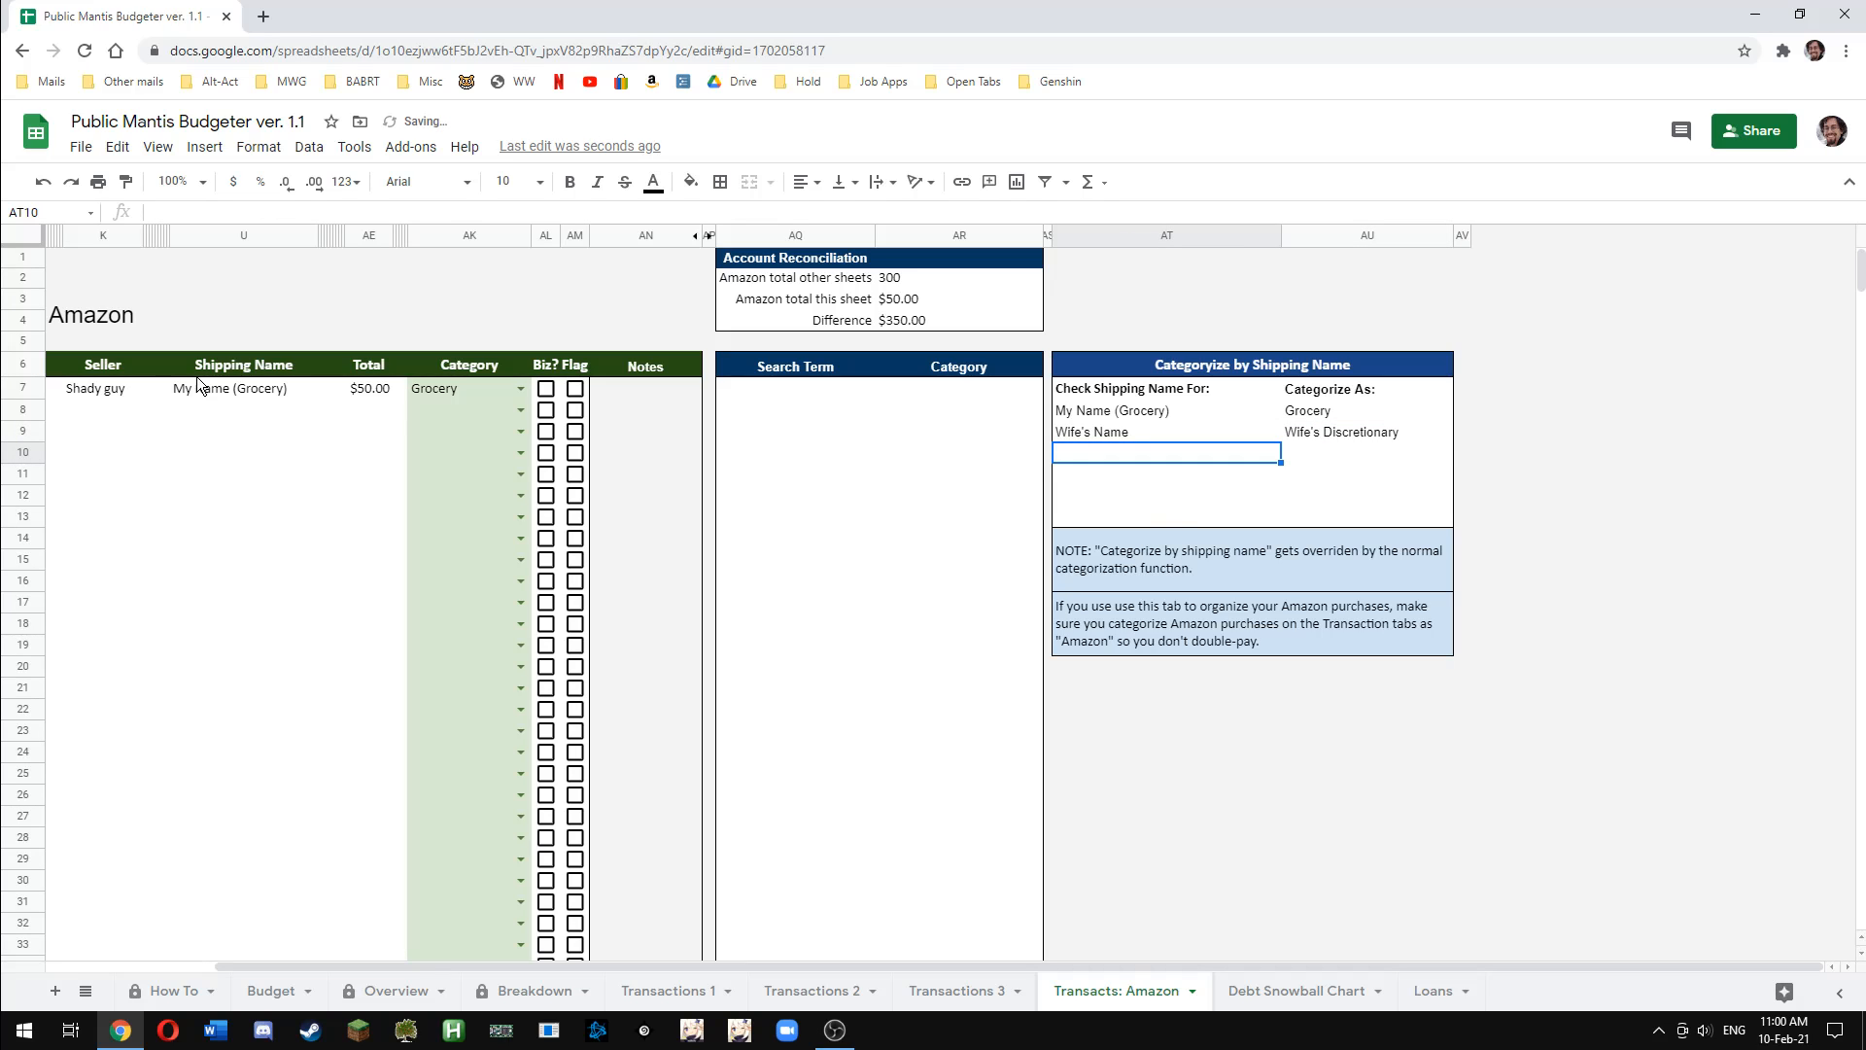
Examine the Amazon sheet's Shipping Name column and its transaction entry area
drag(206, 410, 229, 633)
click(231, 633)
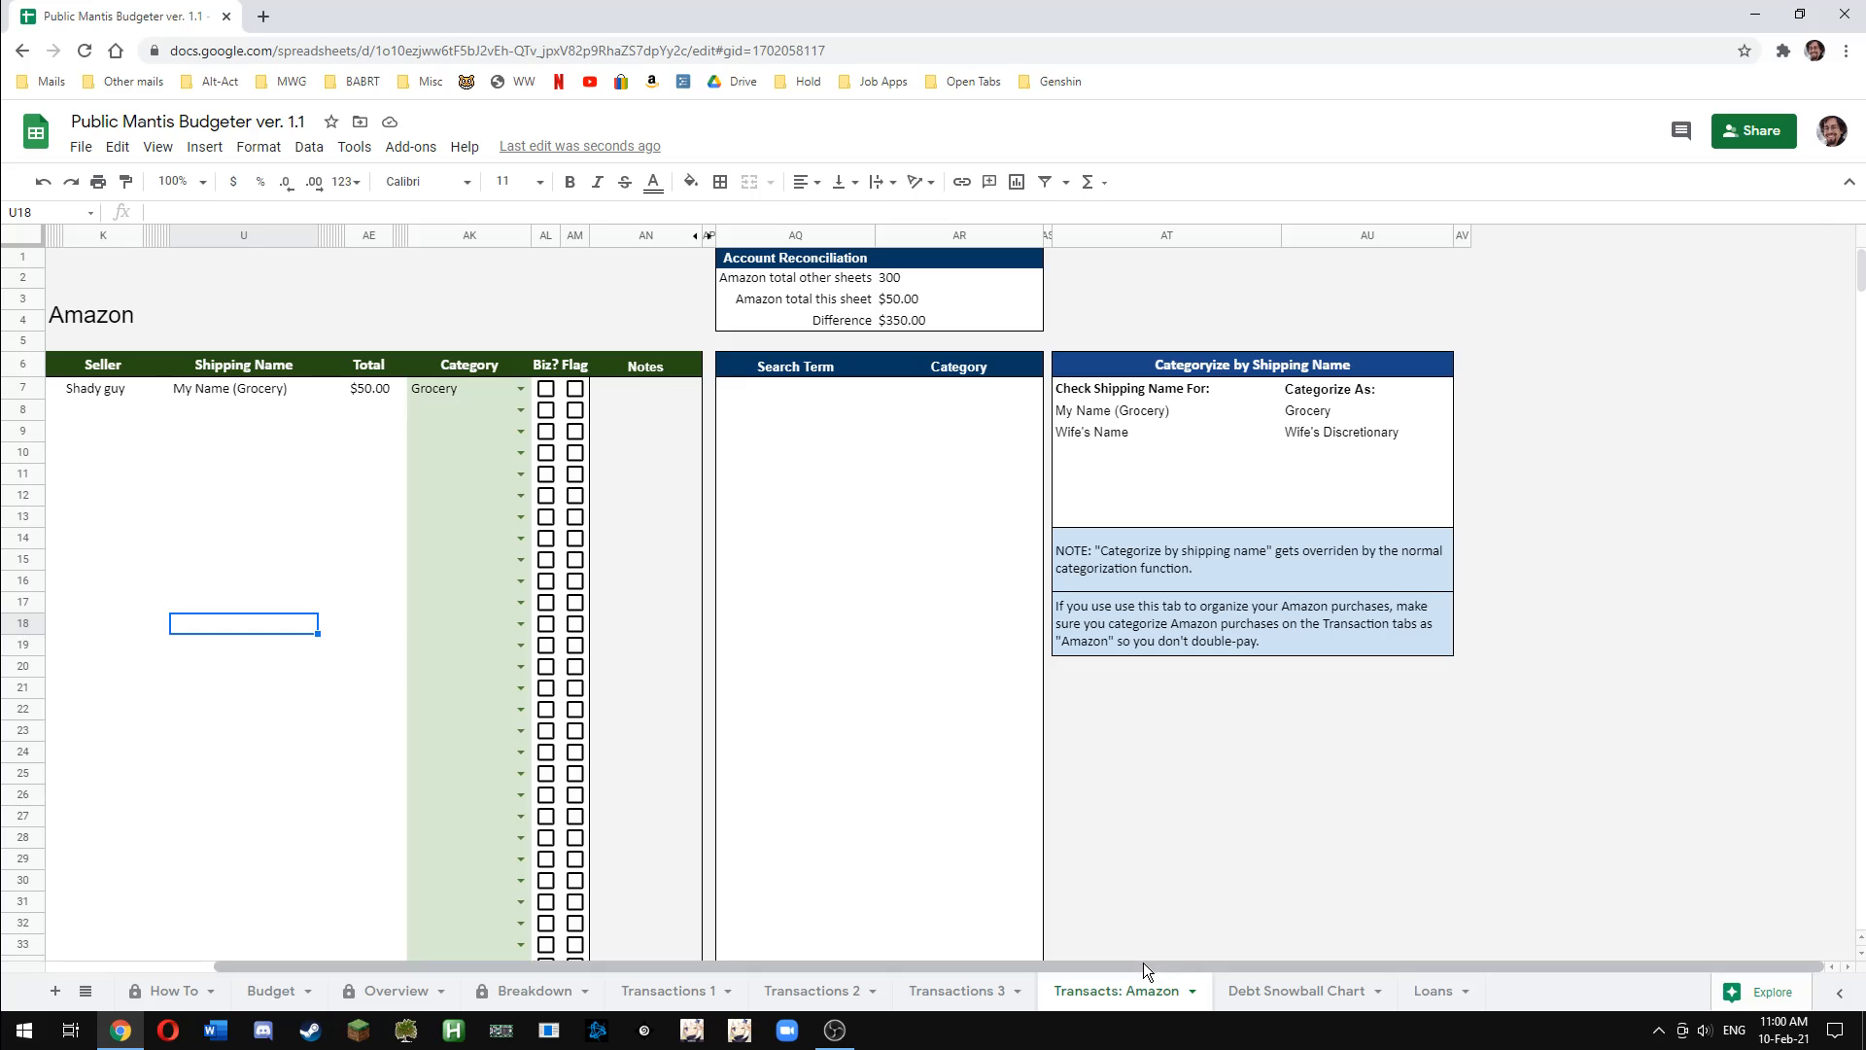
drag(1145, 970, 1120, 930)
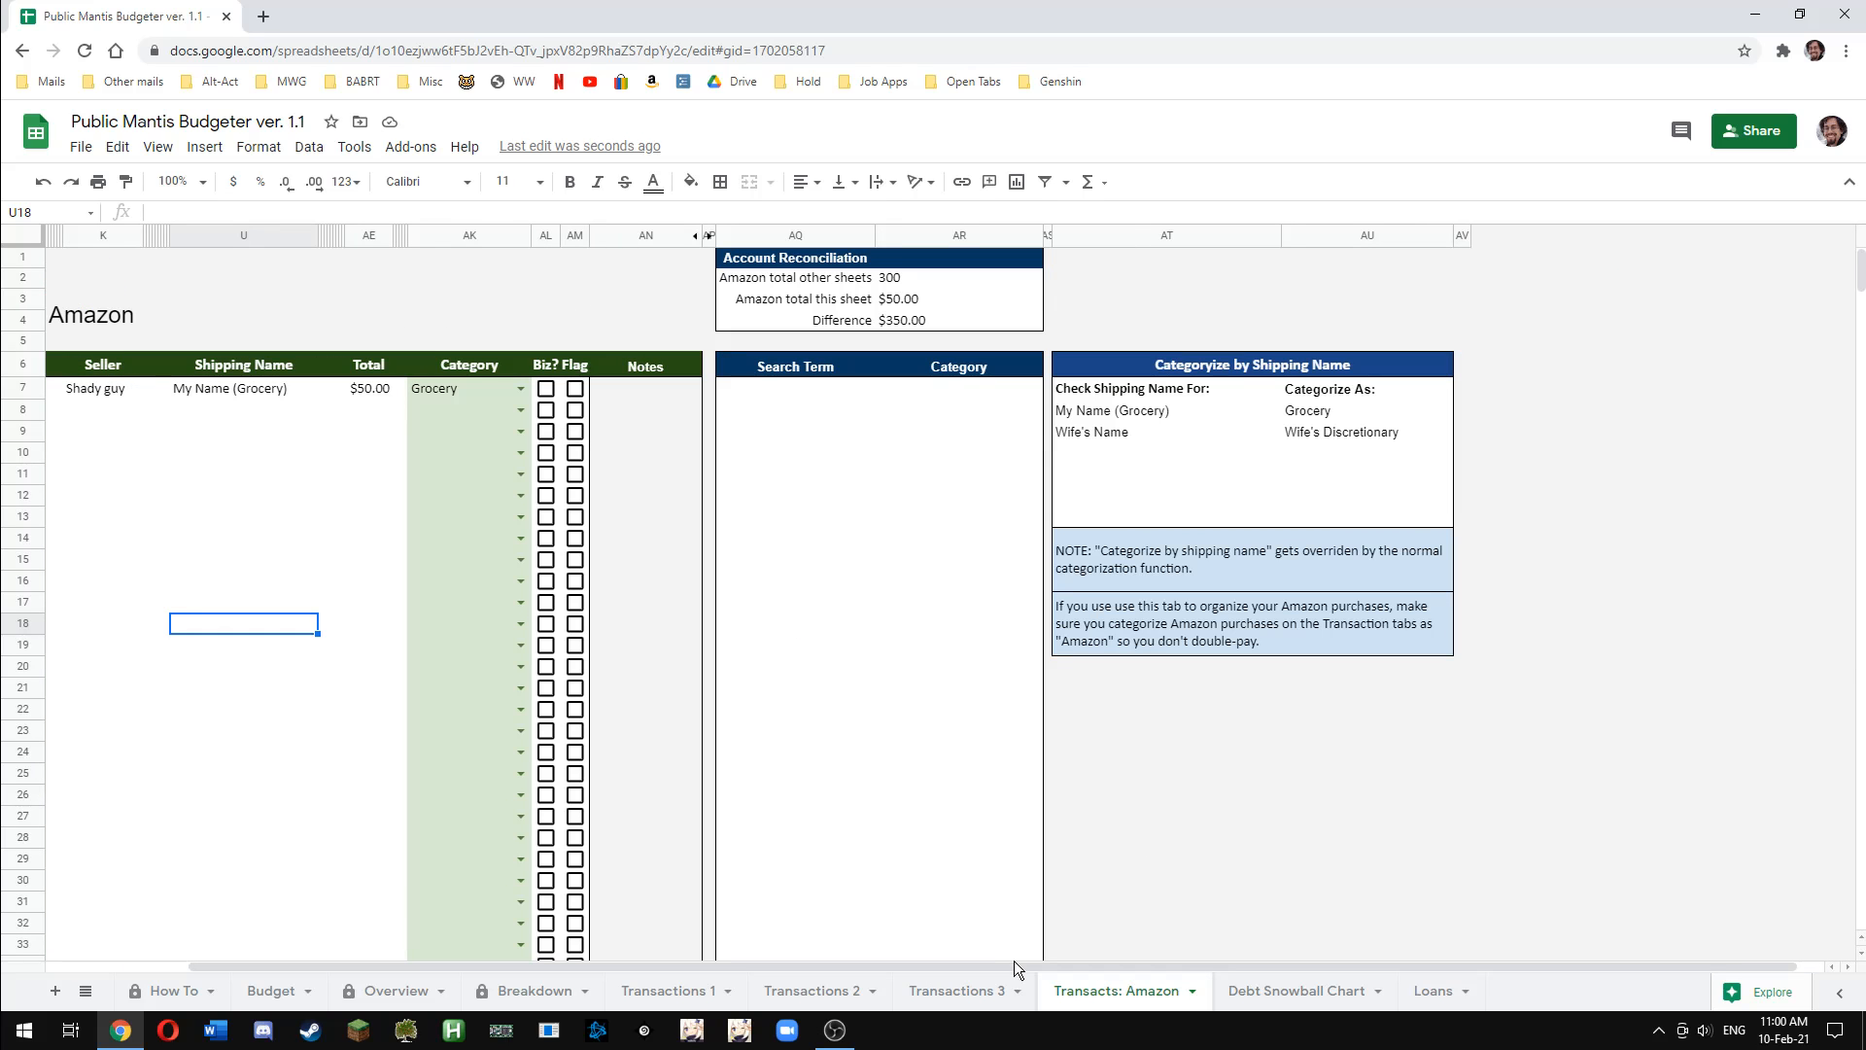
drag(1014, 967, 632, 962)
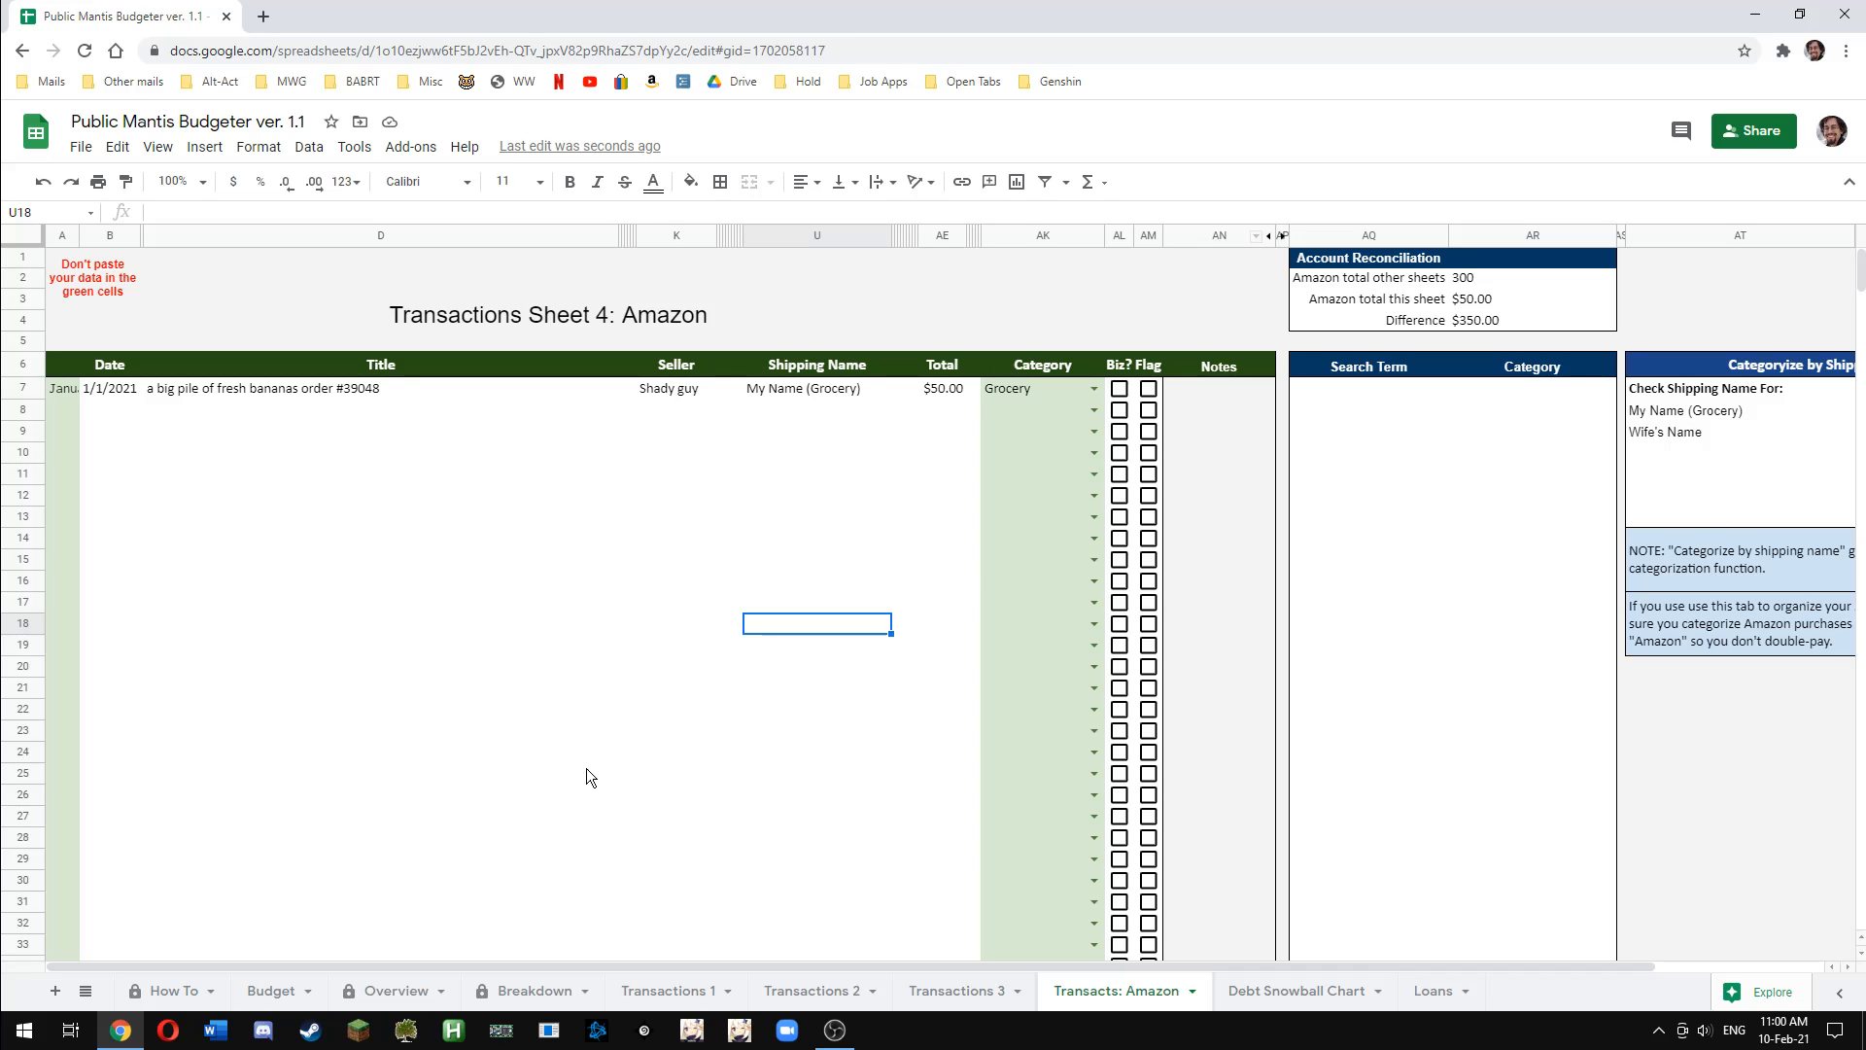
click(818, 480)
click(531, 737)
click(680, 772)
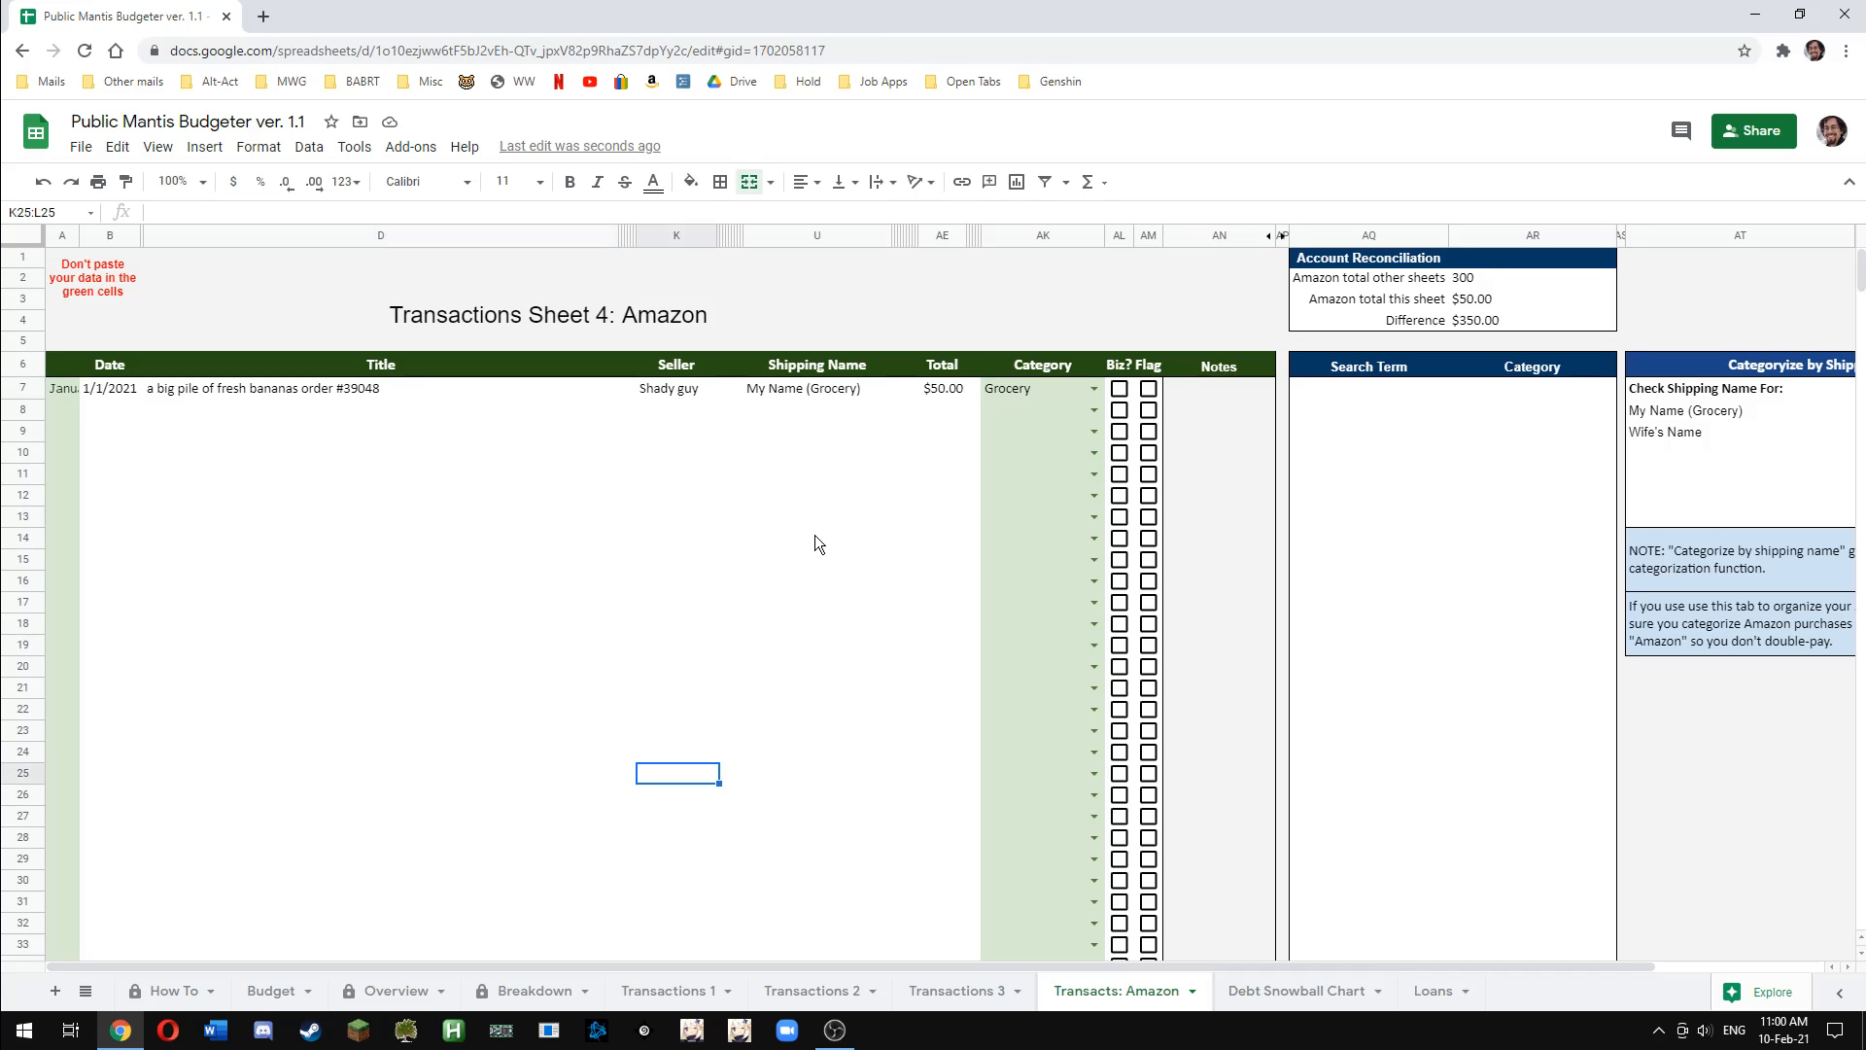
click(815, 535)
Compare the Debit transactions in Transactions 1 with the Visa sheet in Transactions 2
click(686, 987)
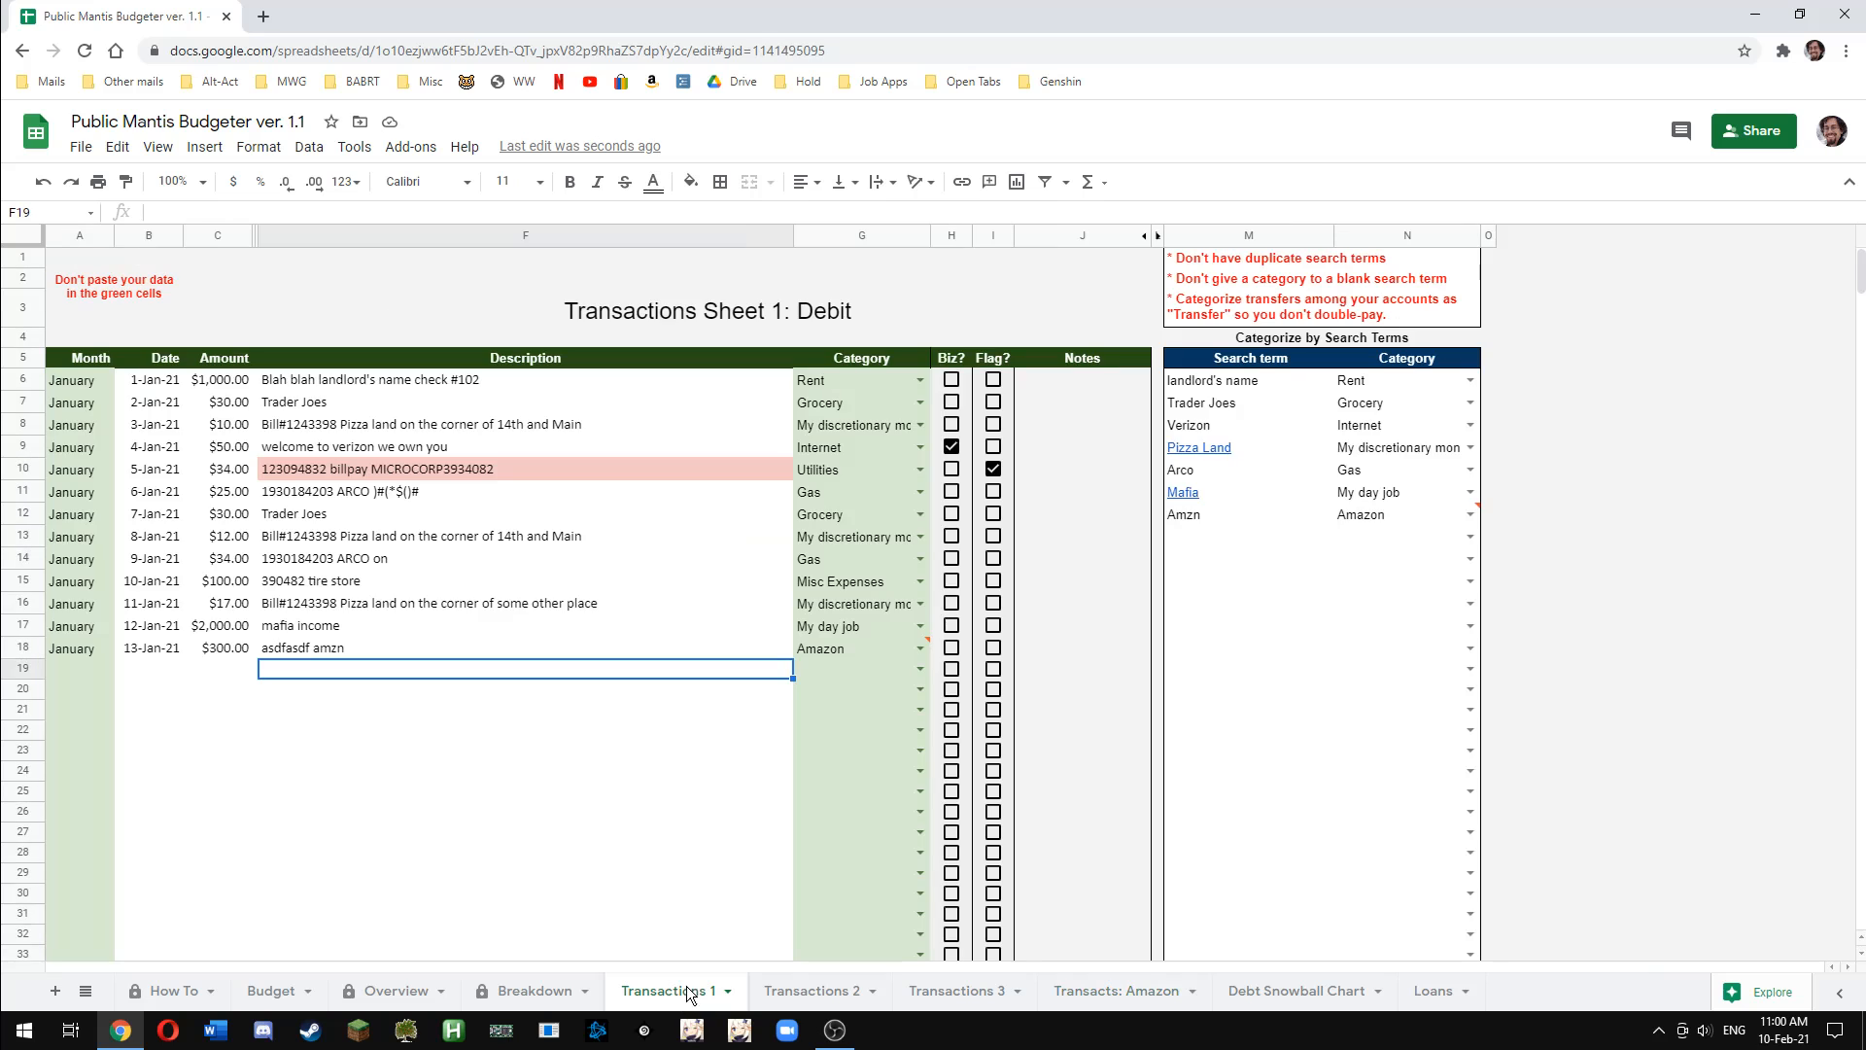
click(795, 991)
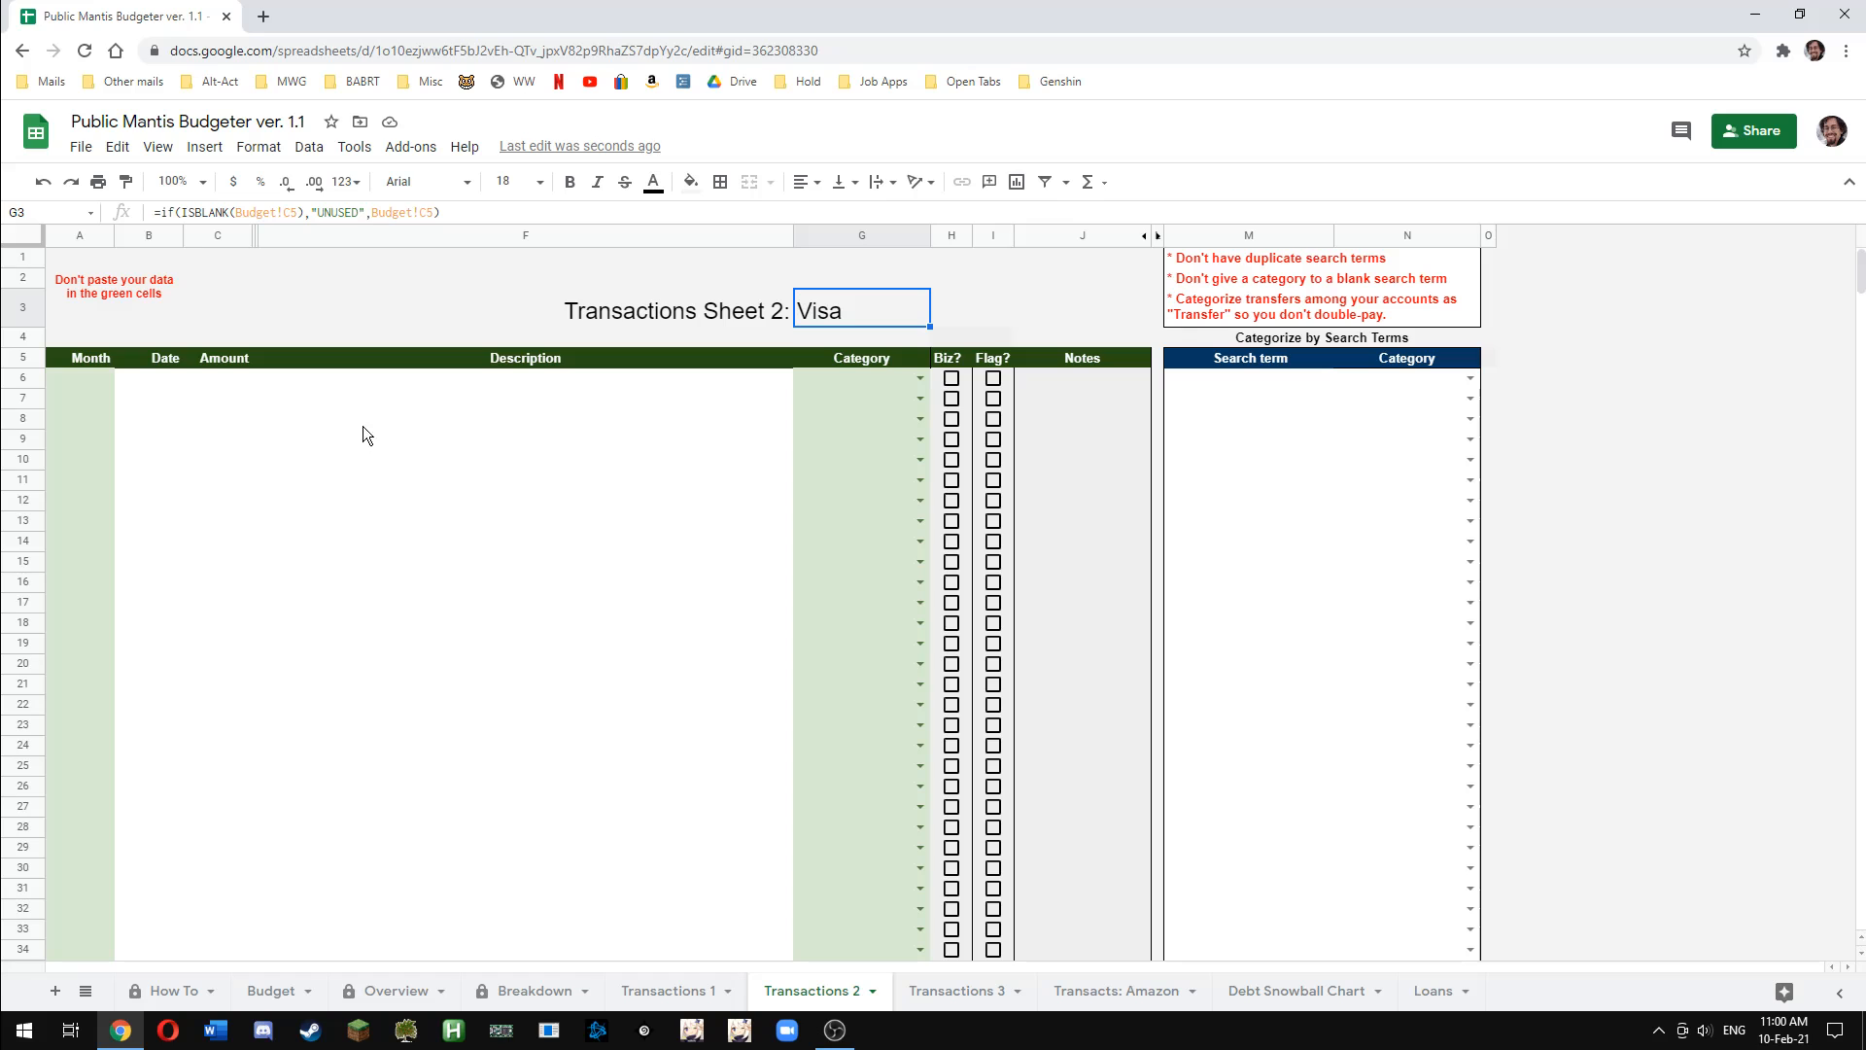
click(657, 992)
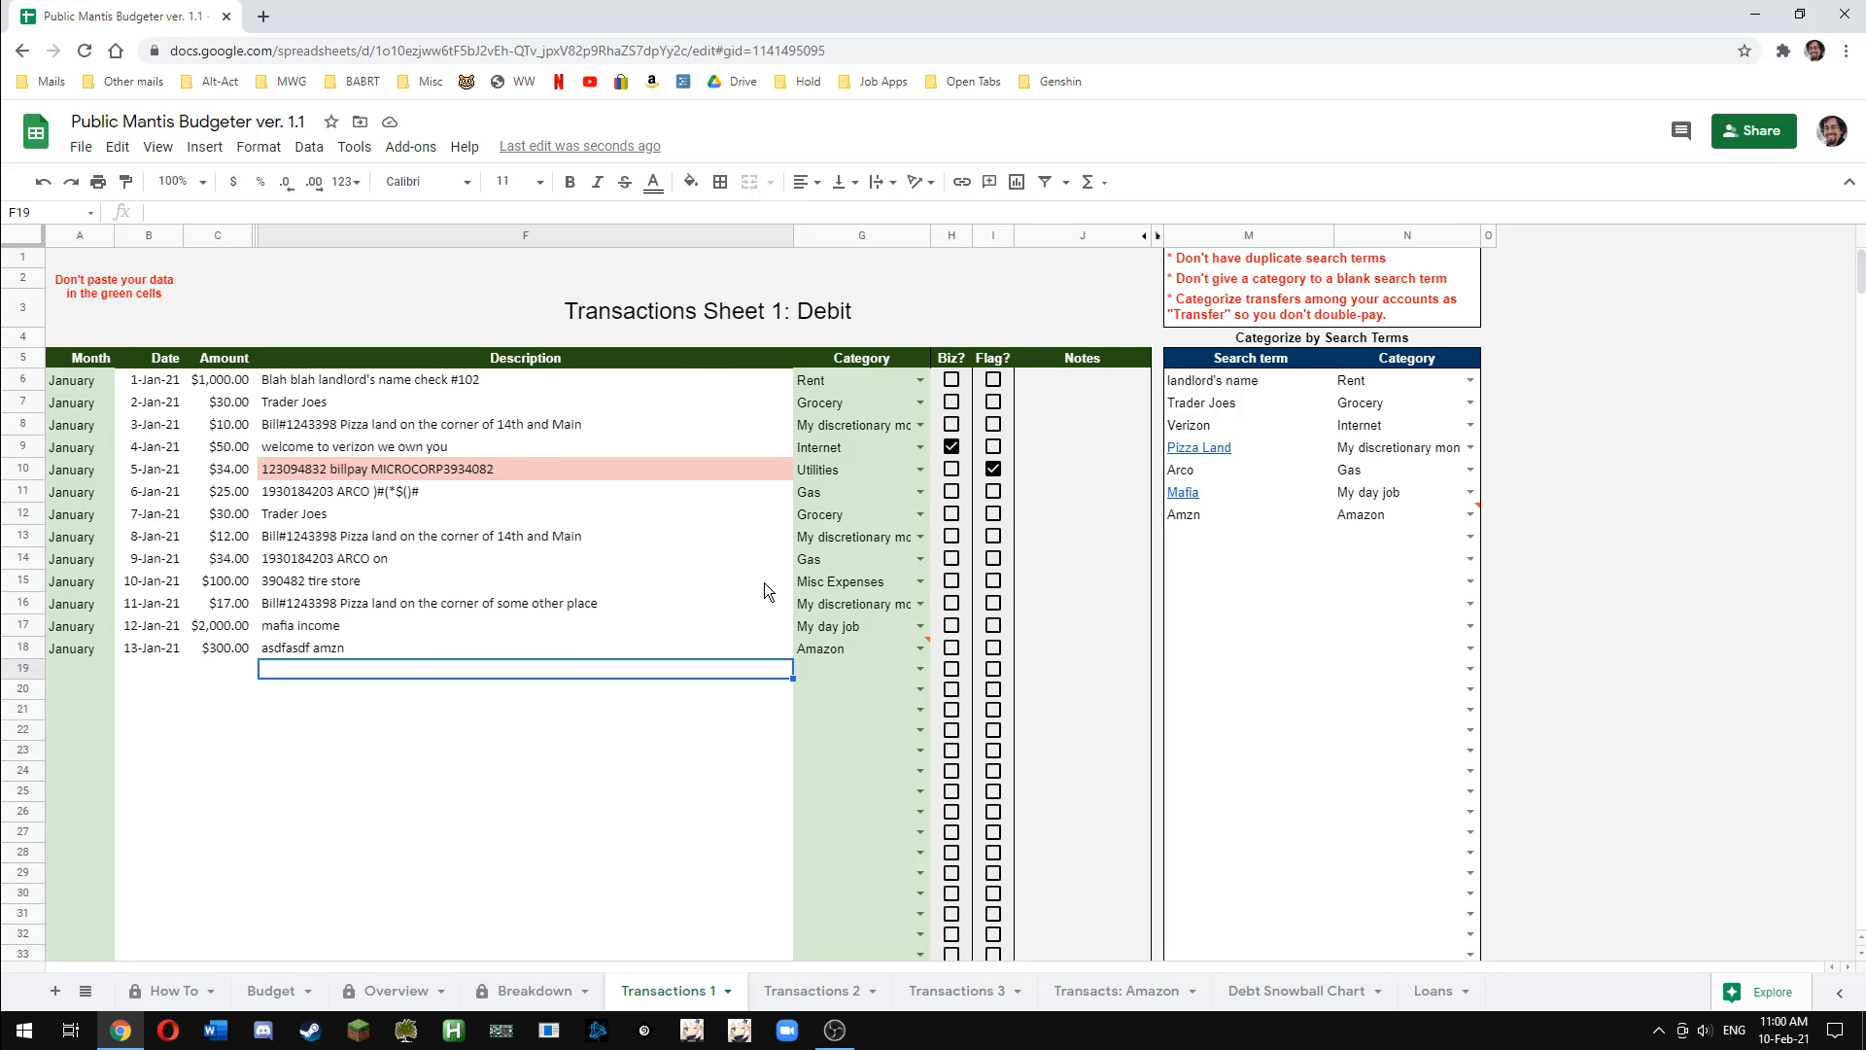
click(812, 991)
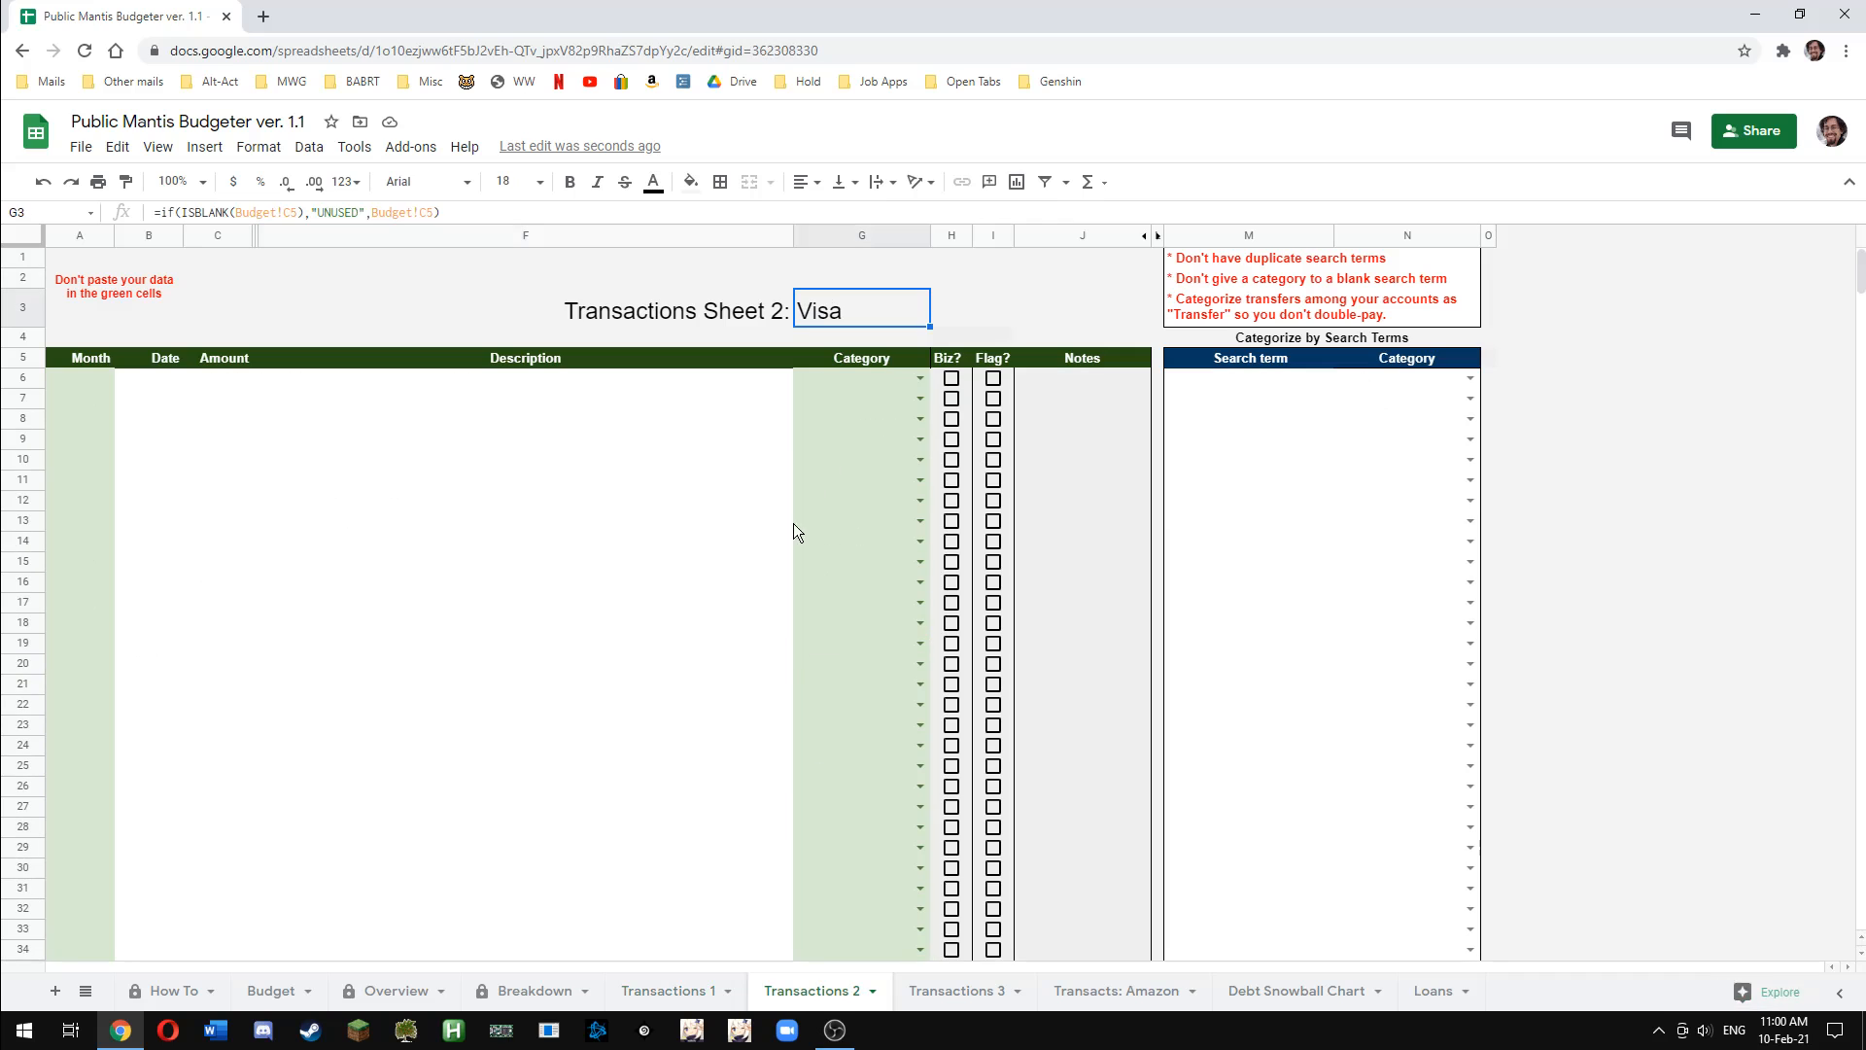
Set the category of row 19, just below the last Debit transaction, to "Transfer"
click(659, 989)
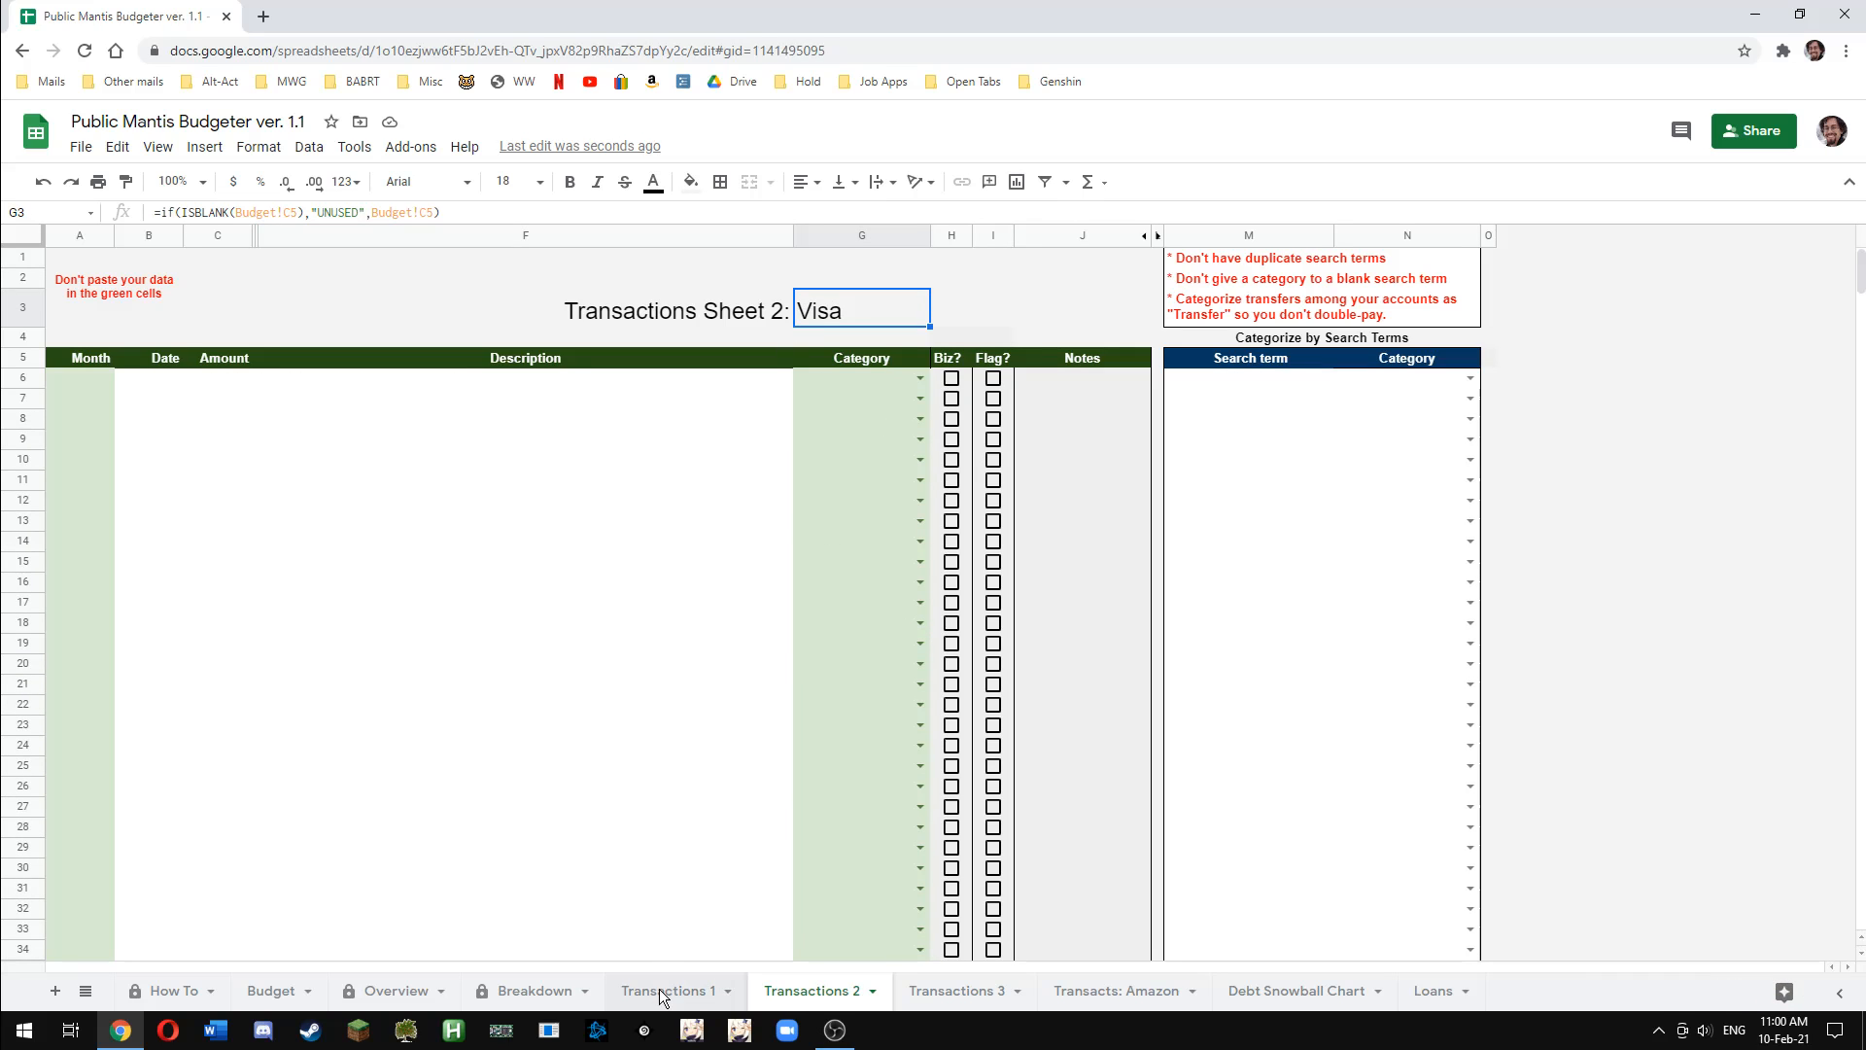
click(834, 669)
text(Transfer)
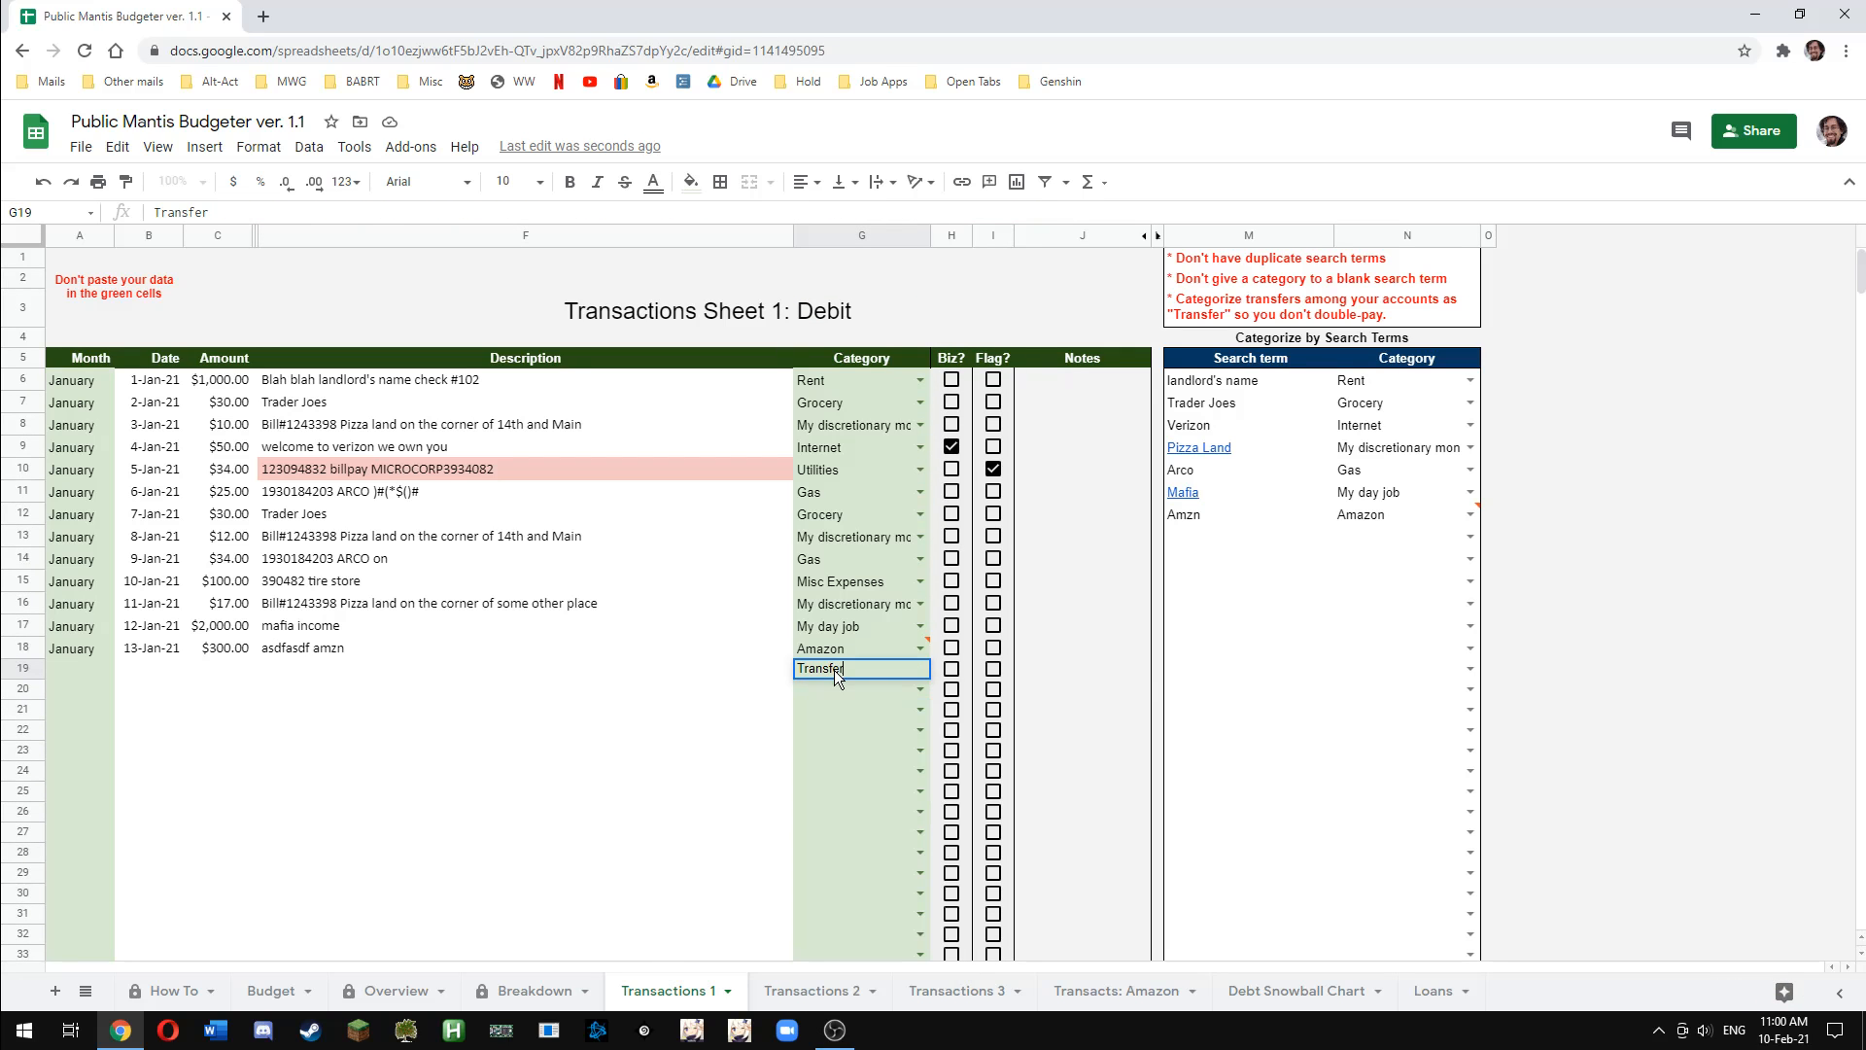
key(Return)
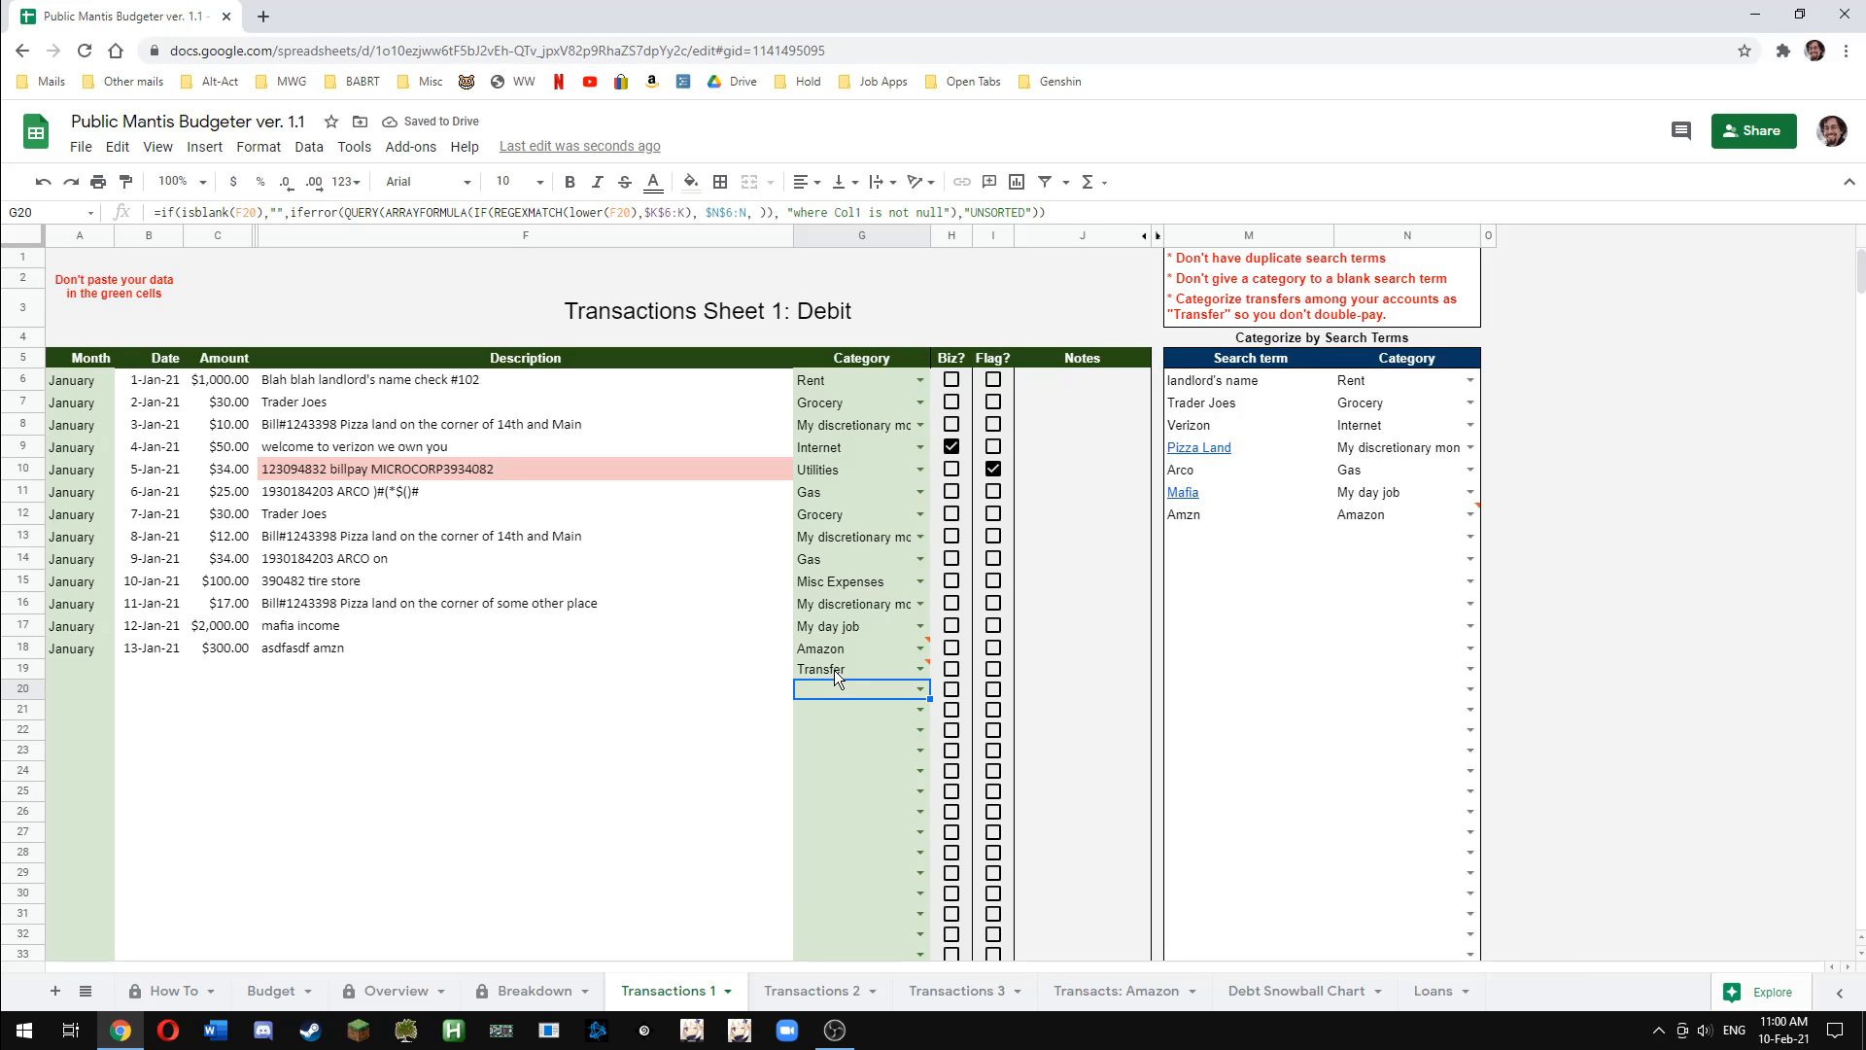
Compare the "Transfer" row in the Debit transactions with the Visa transaction sheet and the monthly Breakdown
drag(542, 673, 814, 675)
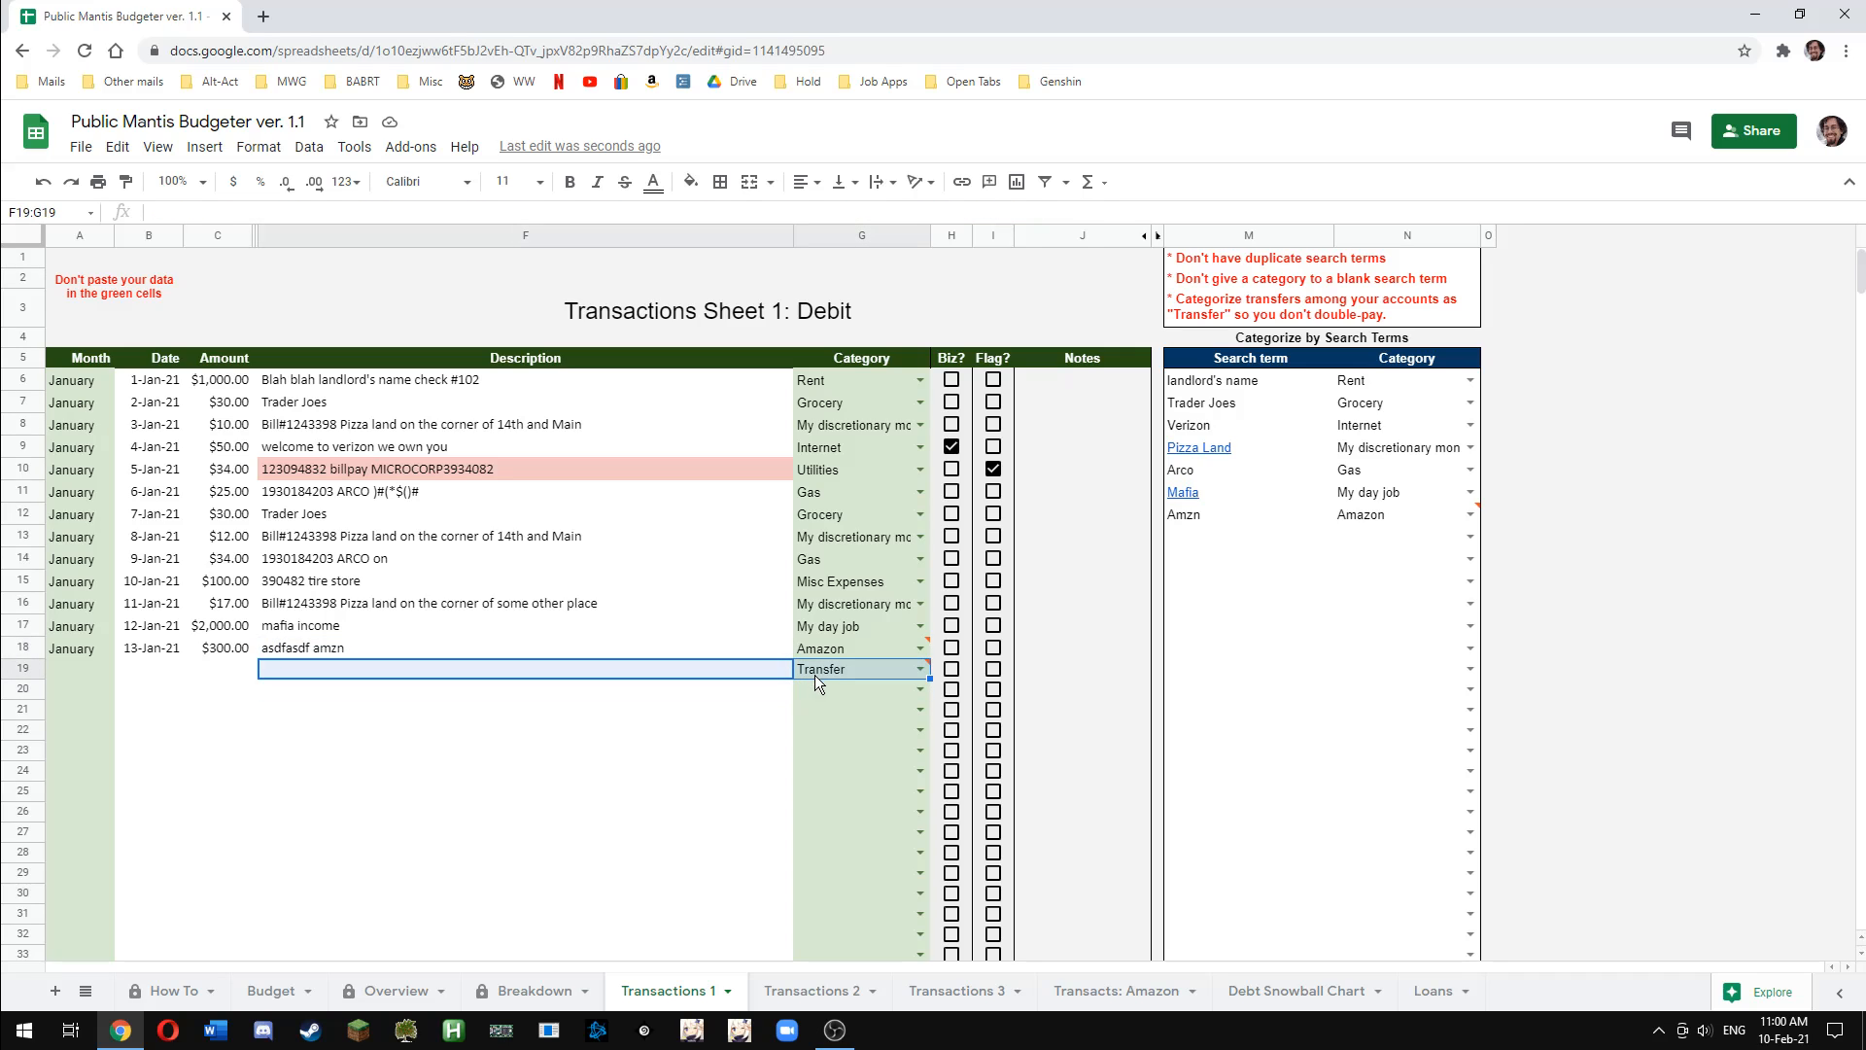
click(785, 987)
click(778, 515)
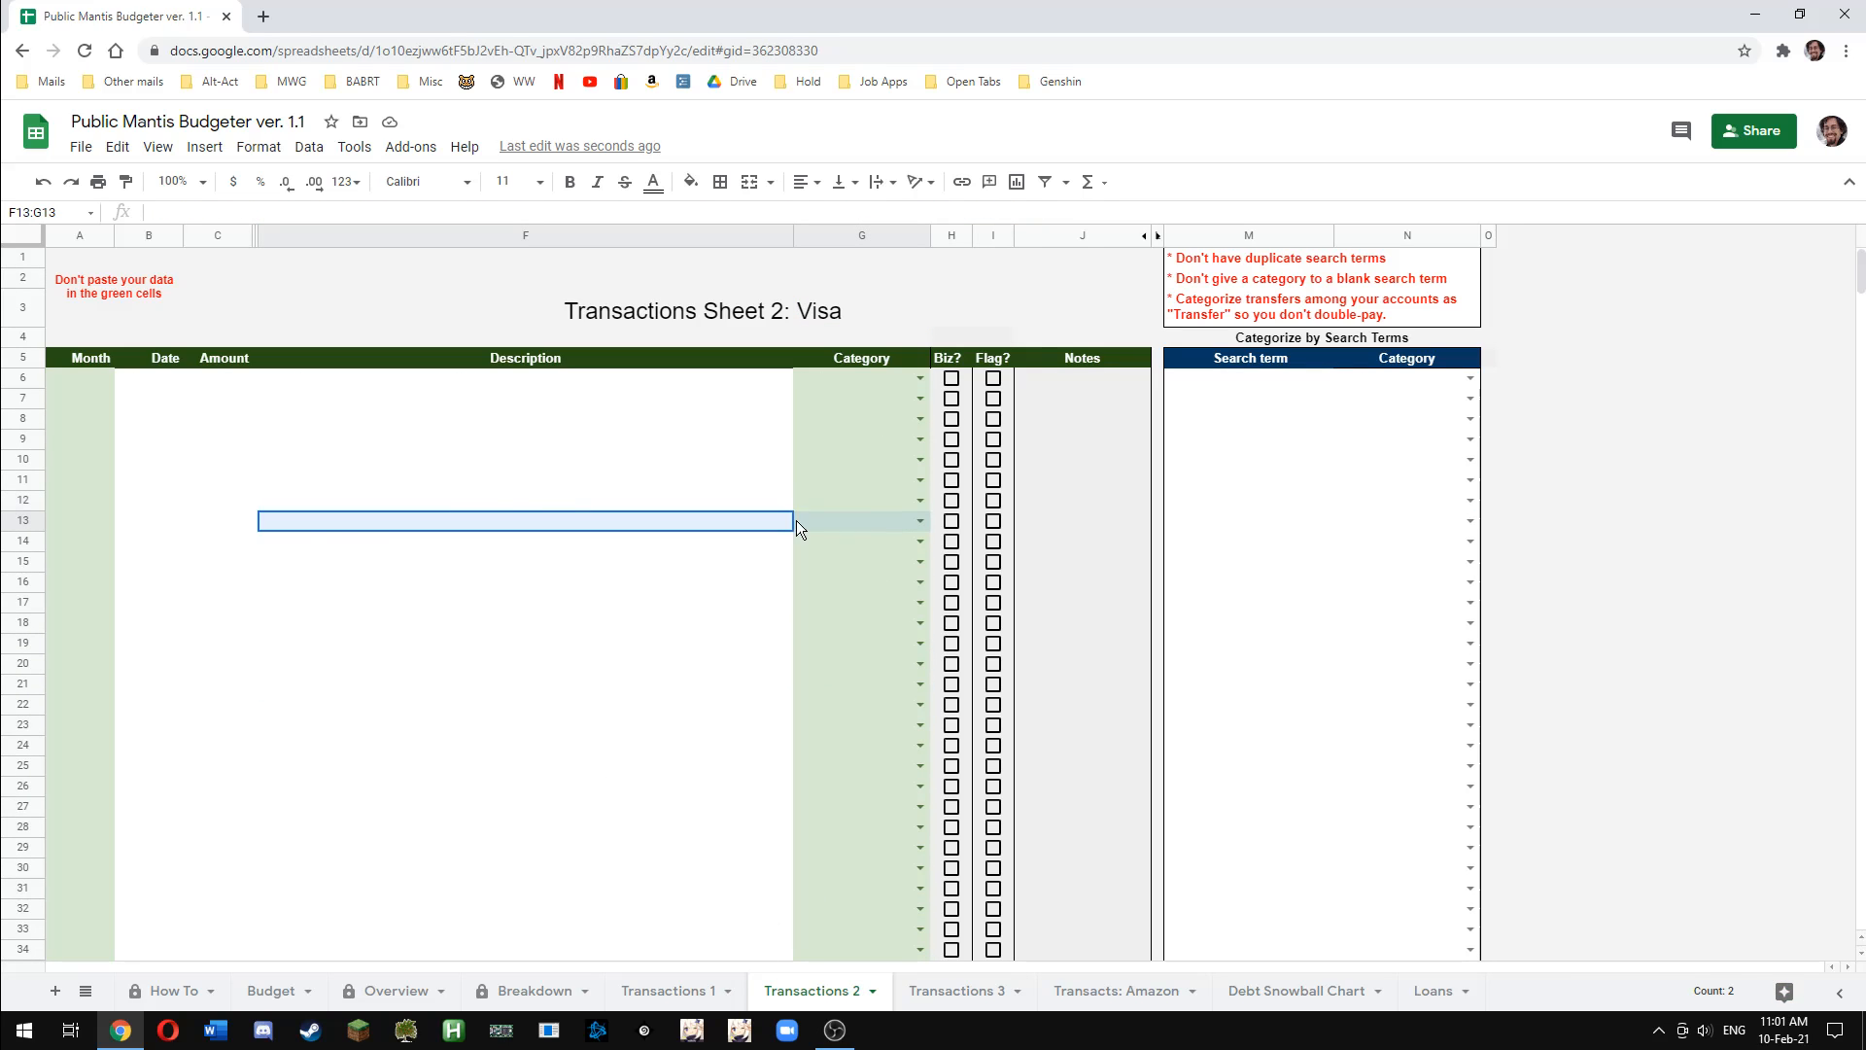
click(209, 523)
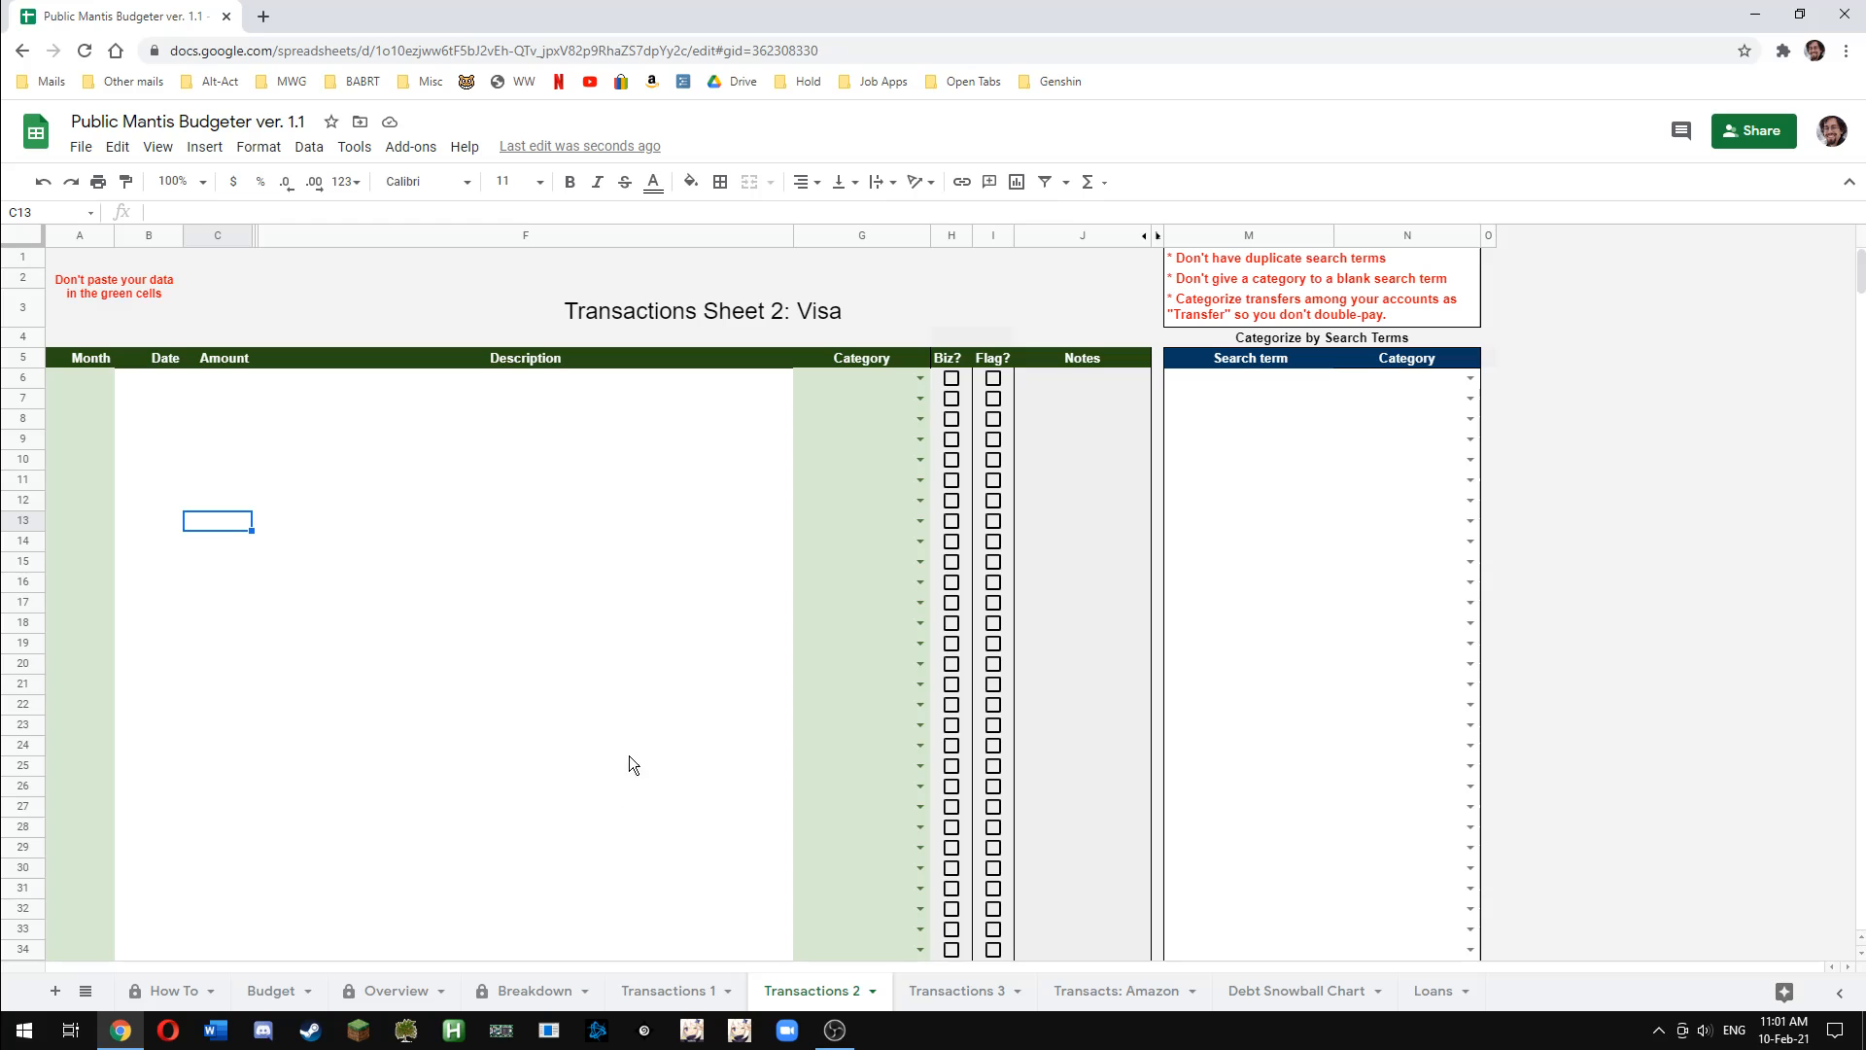
click(686, 992)
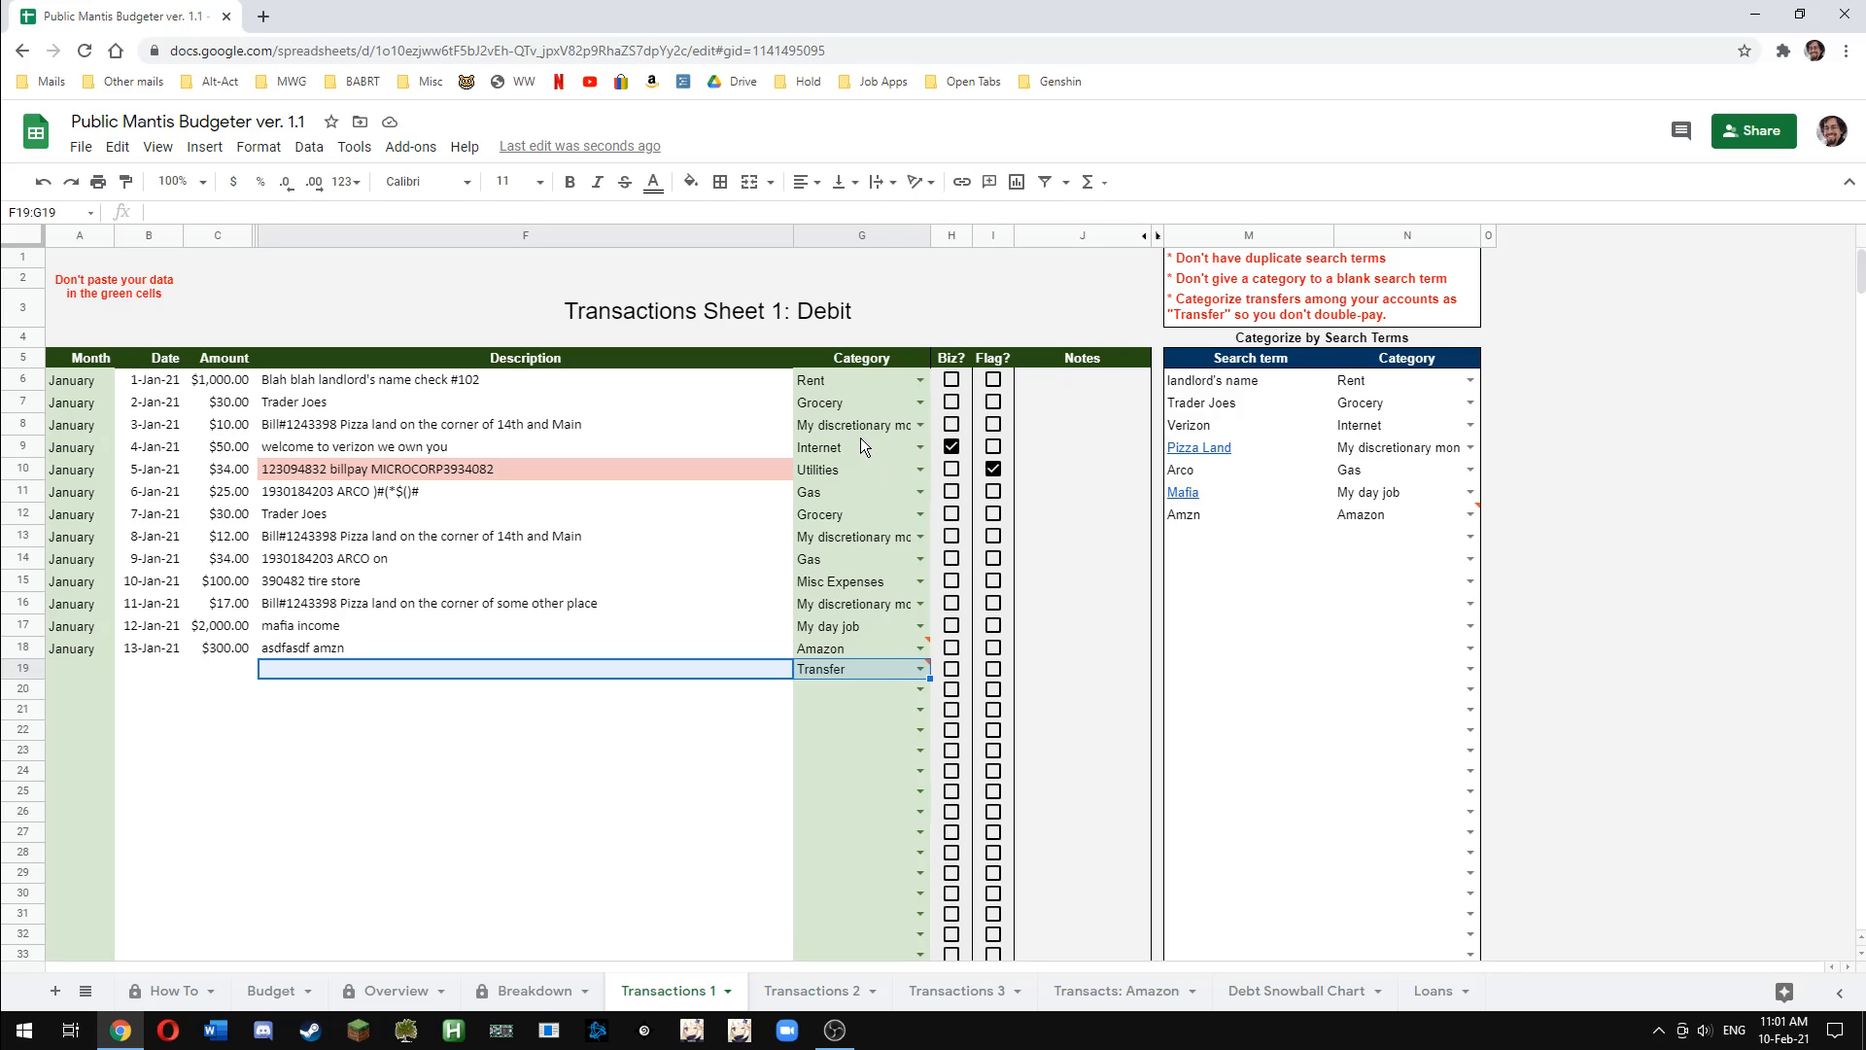
click(850, 673)
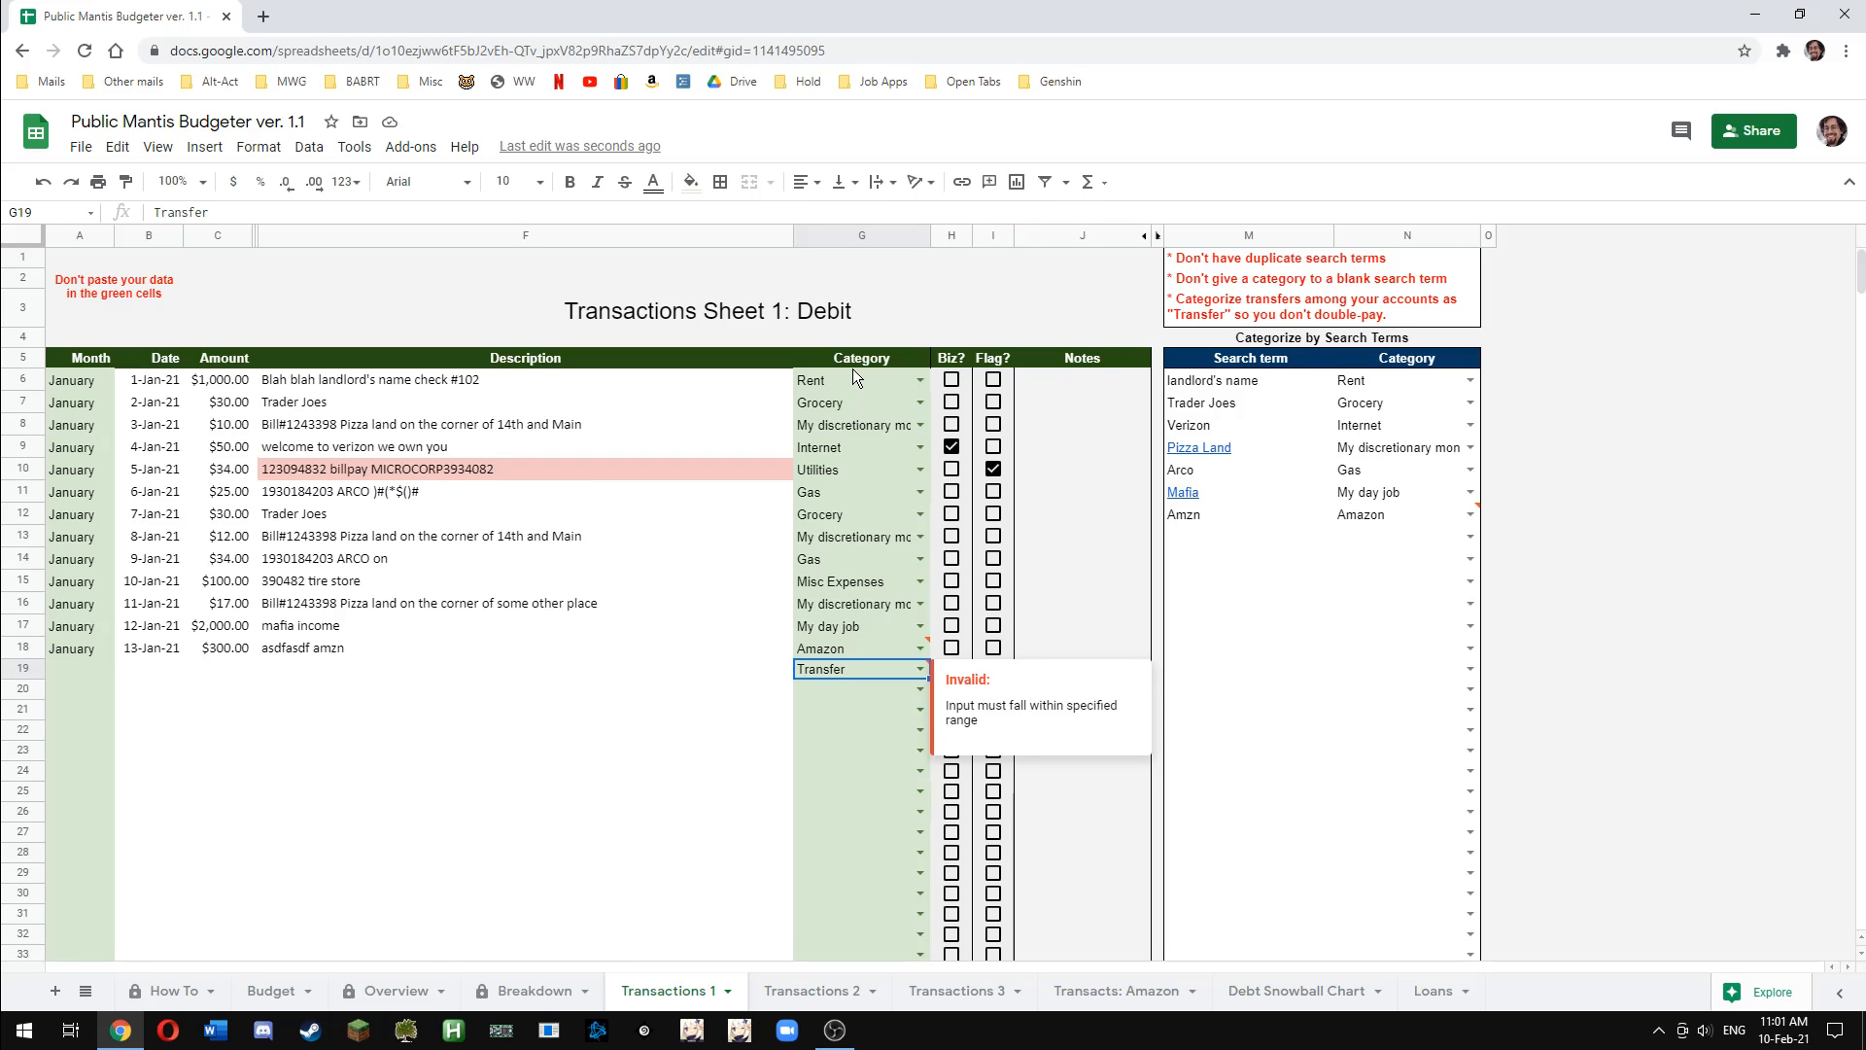
click(871, 714)
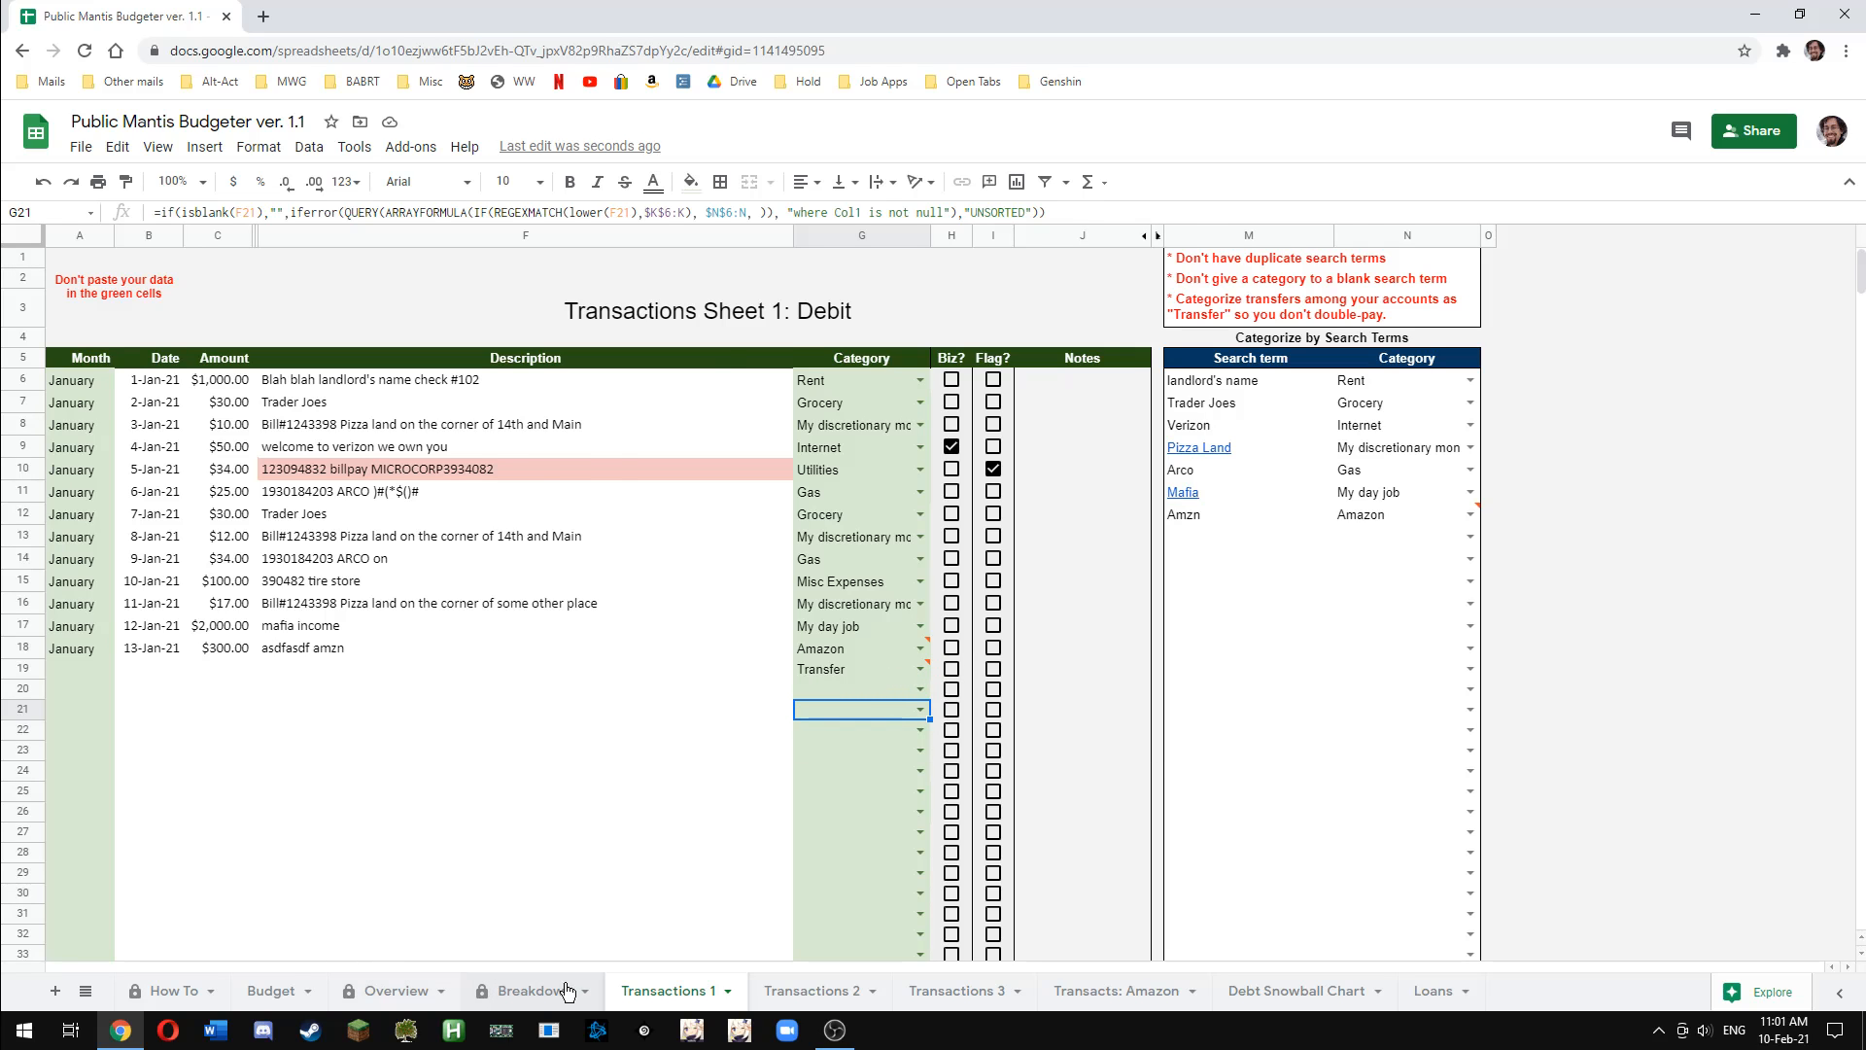
click(533, 990)
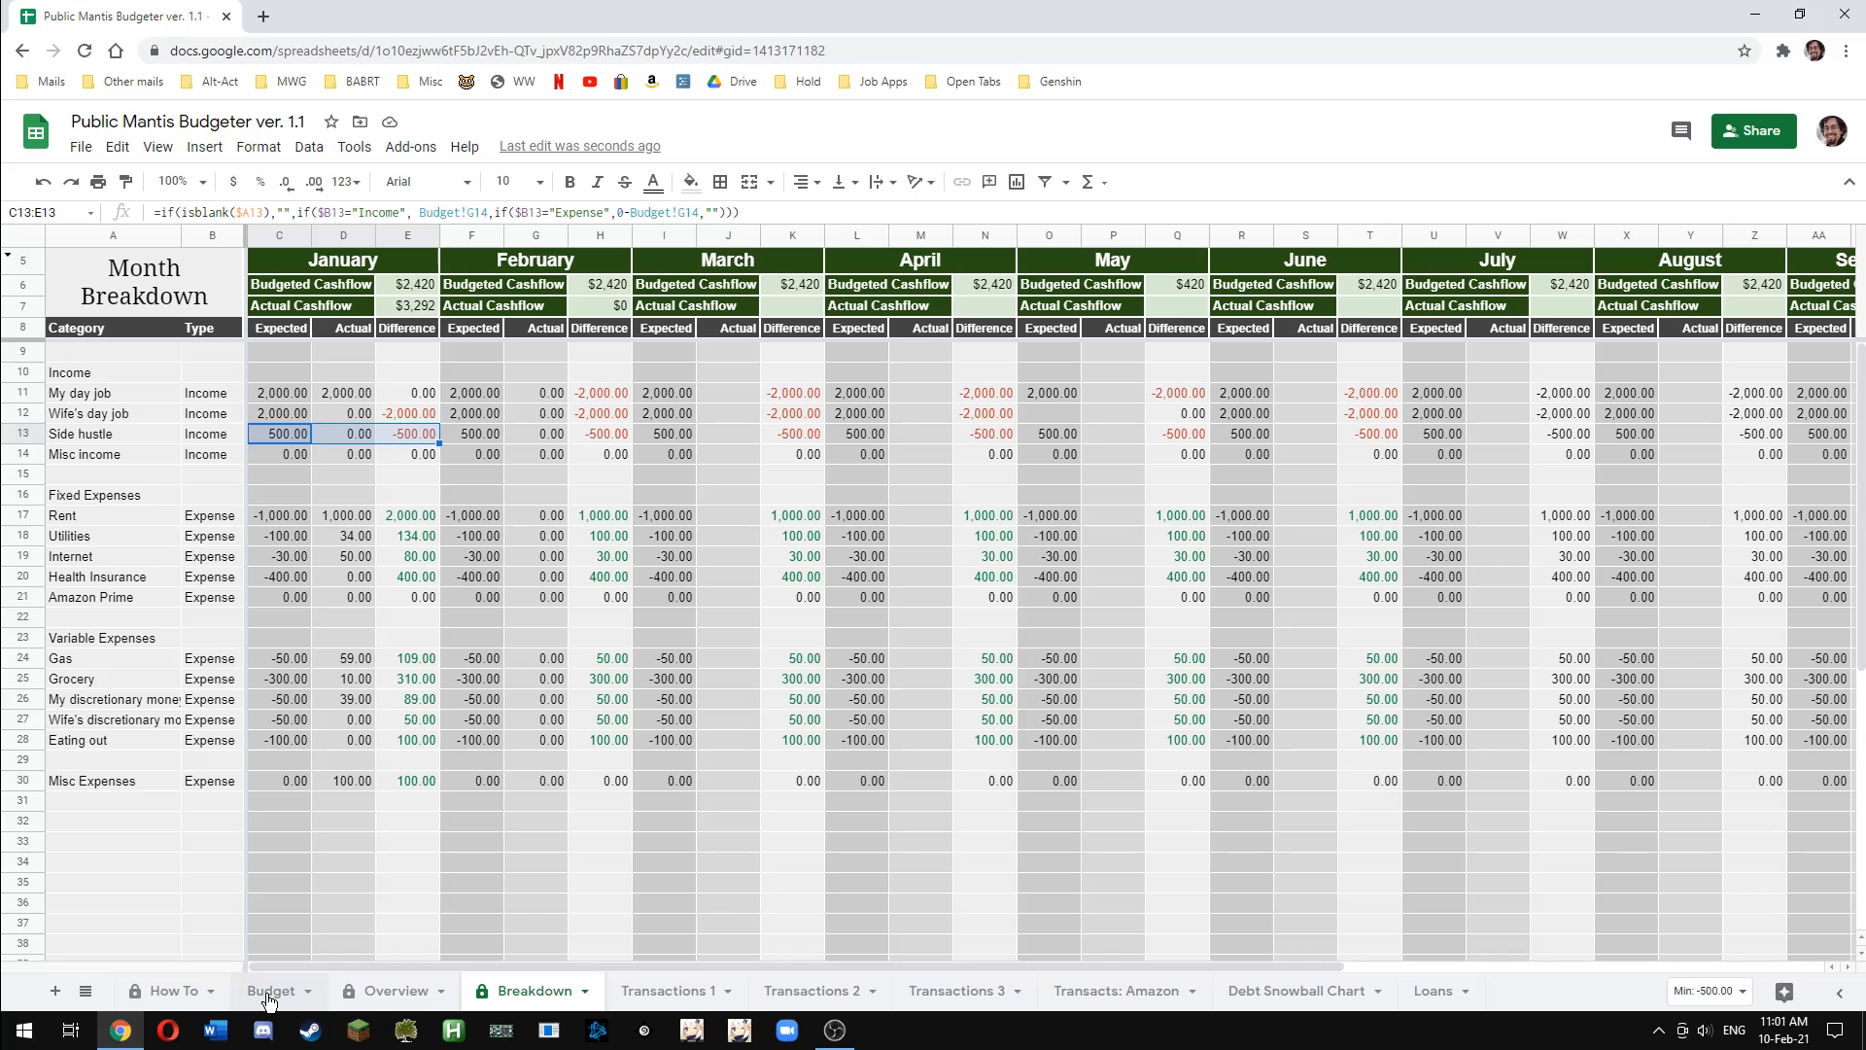
click(661, 990)
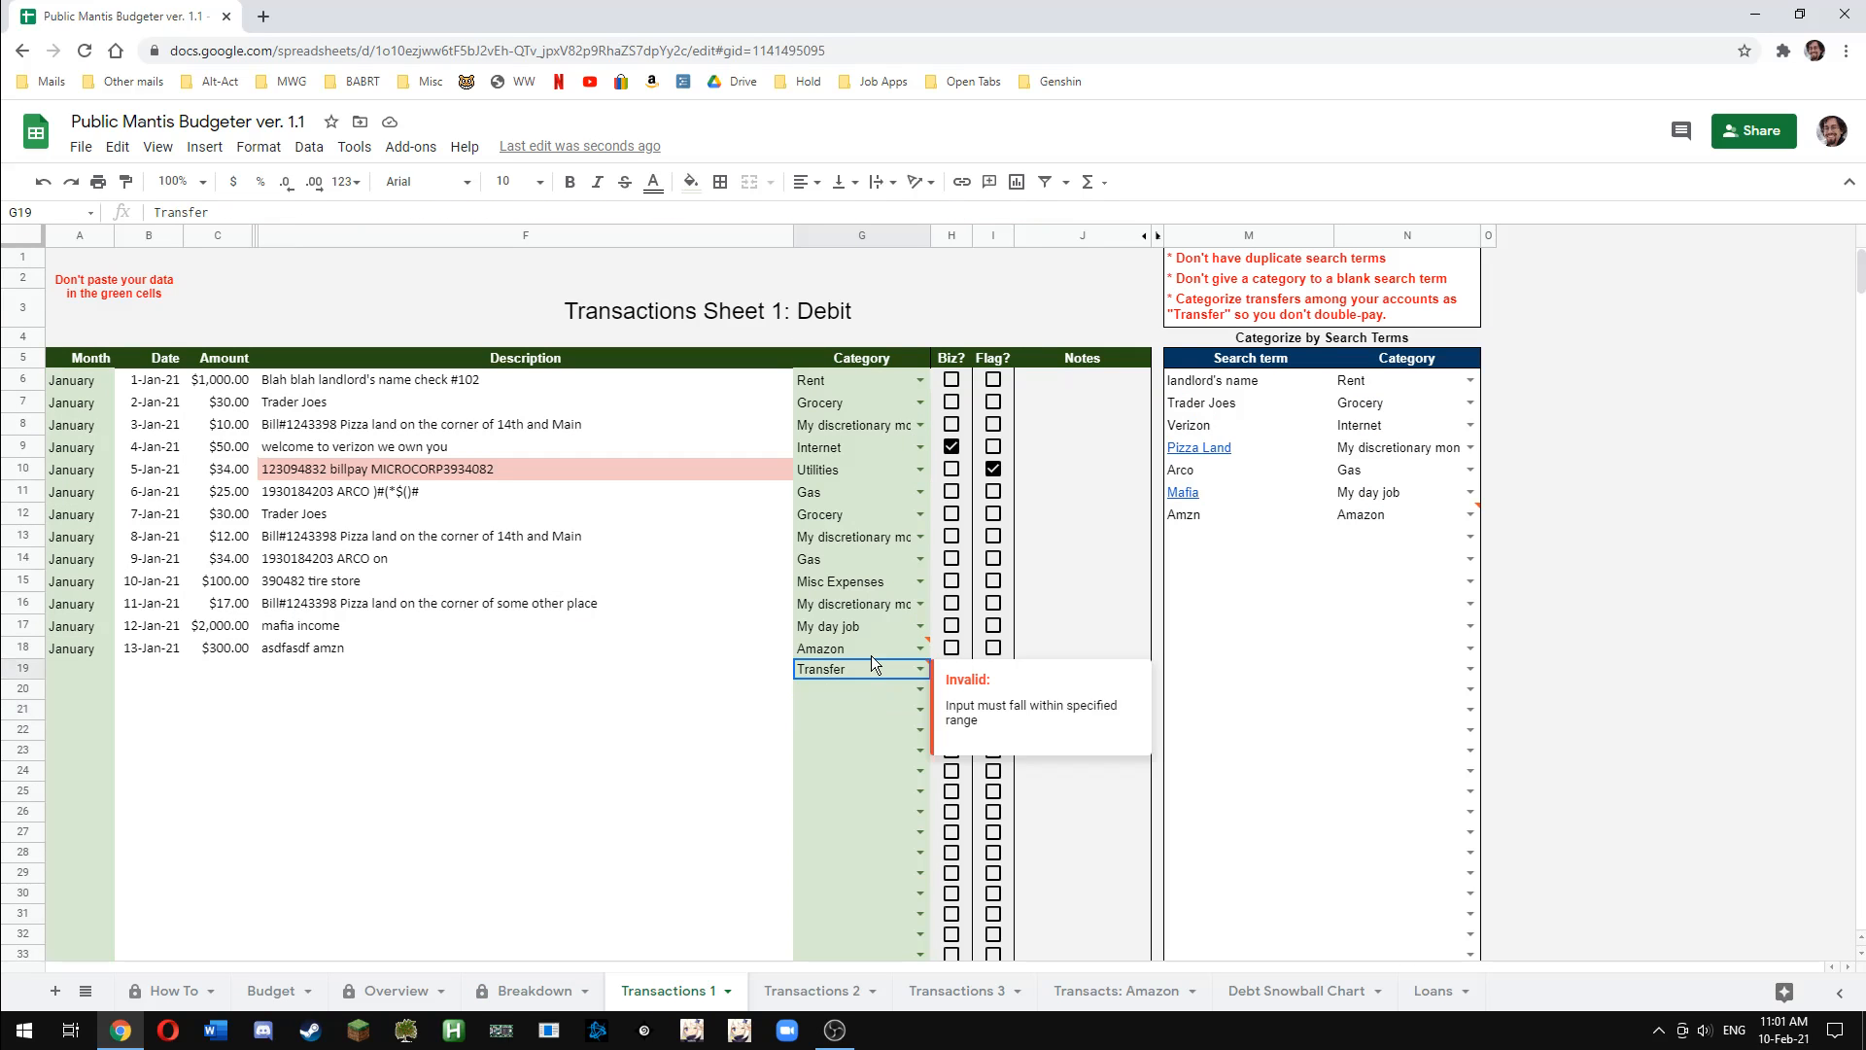
click(863, 770)
Examine the Amazon sheet's Account Reconciliation figures against the Amazon purchase in the Debit transactions and the Amazon order's total
click(1120, 994)
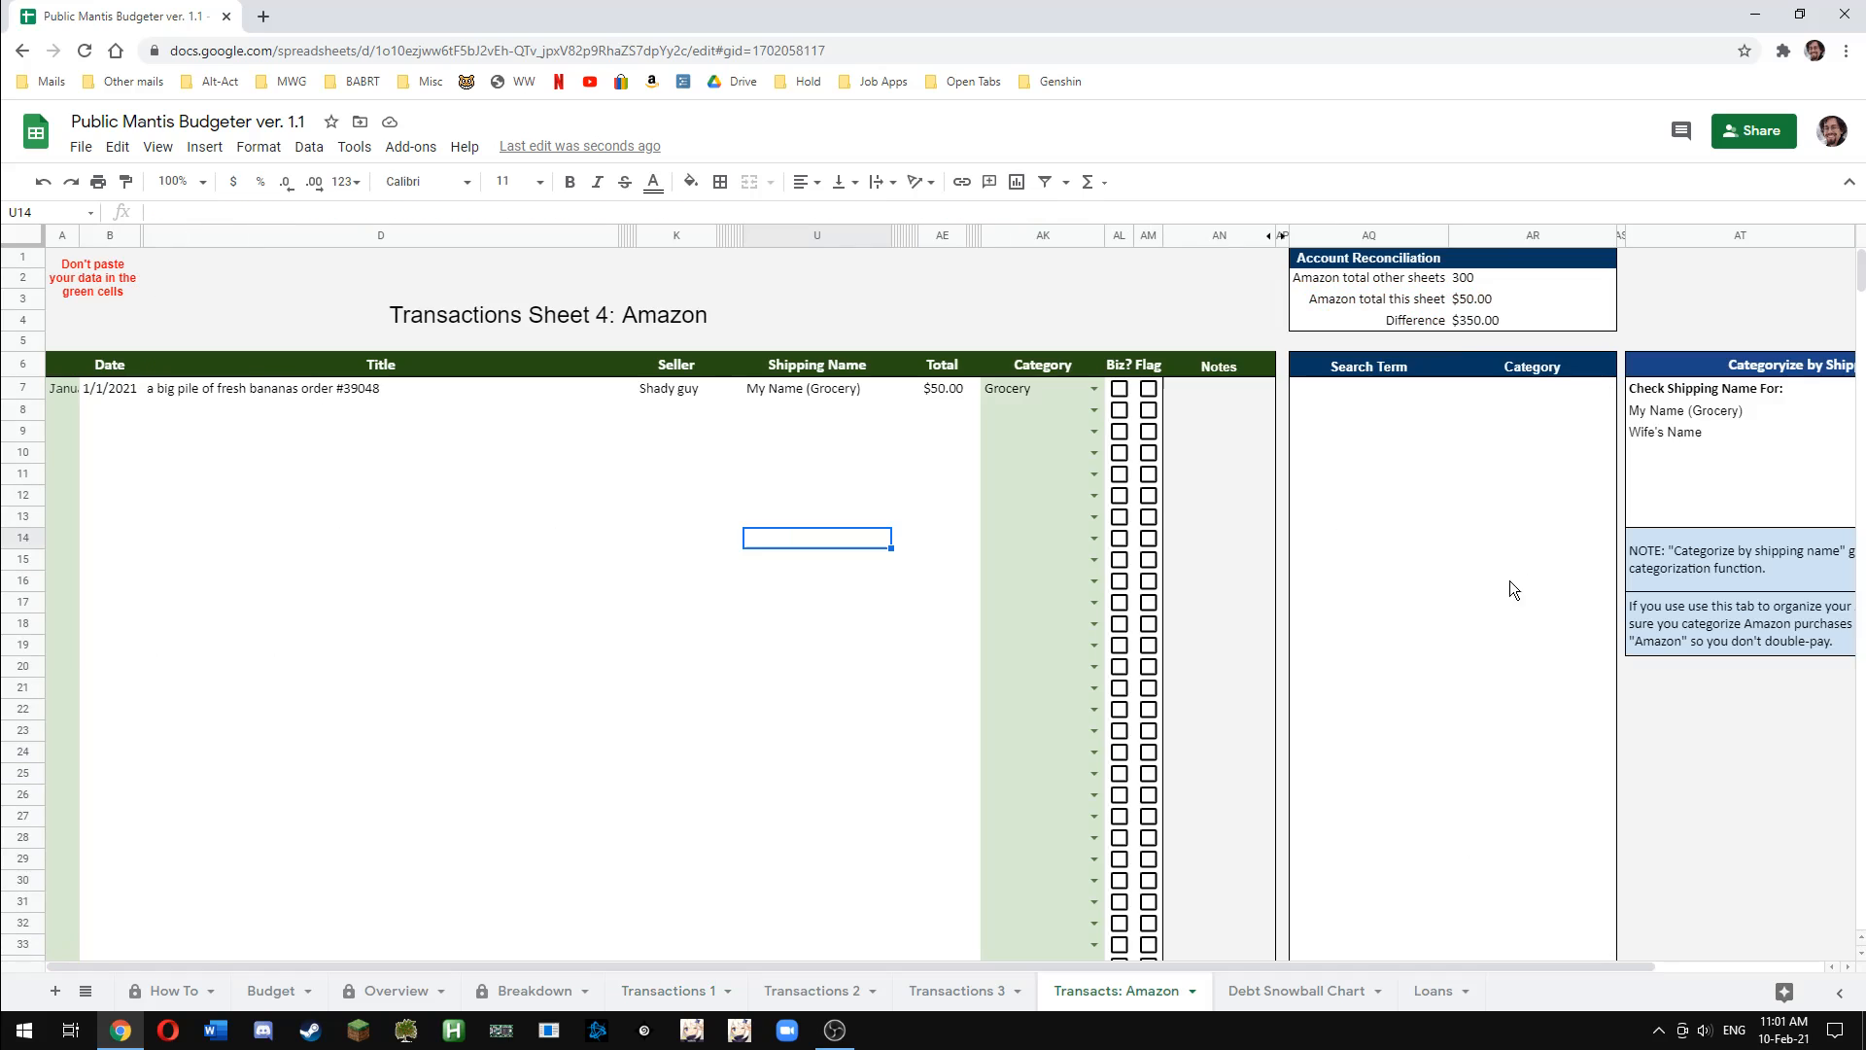
click(1485, 278)
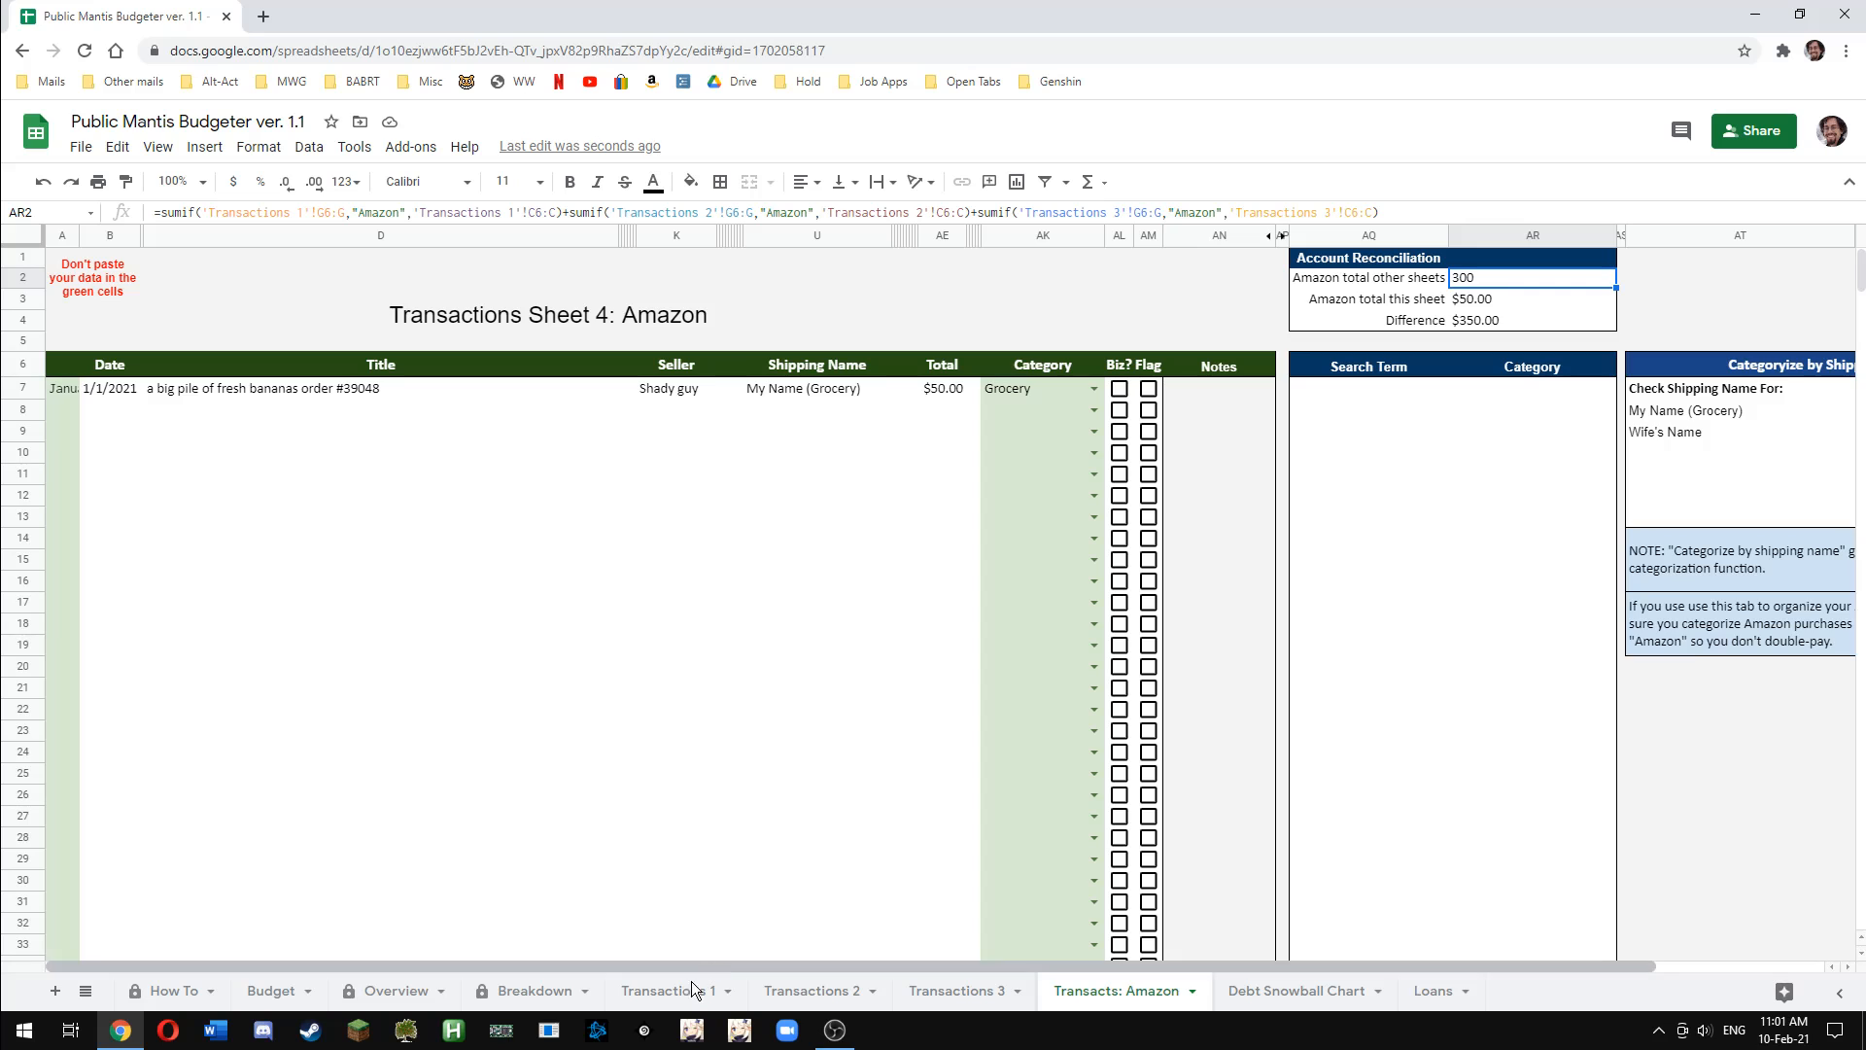
click(657, 993)
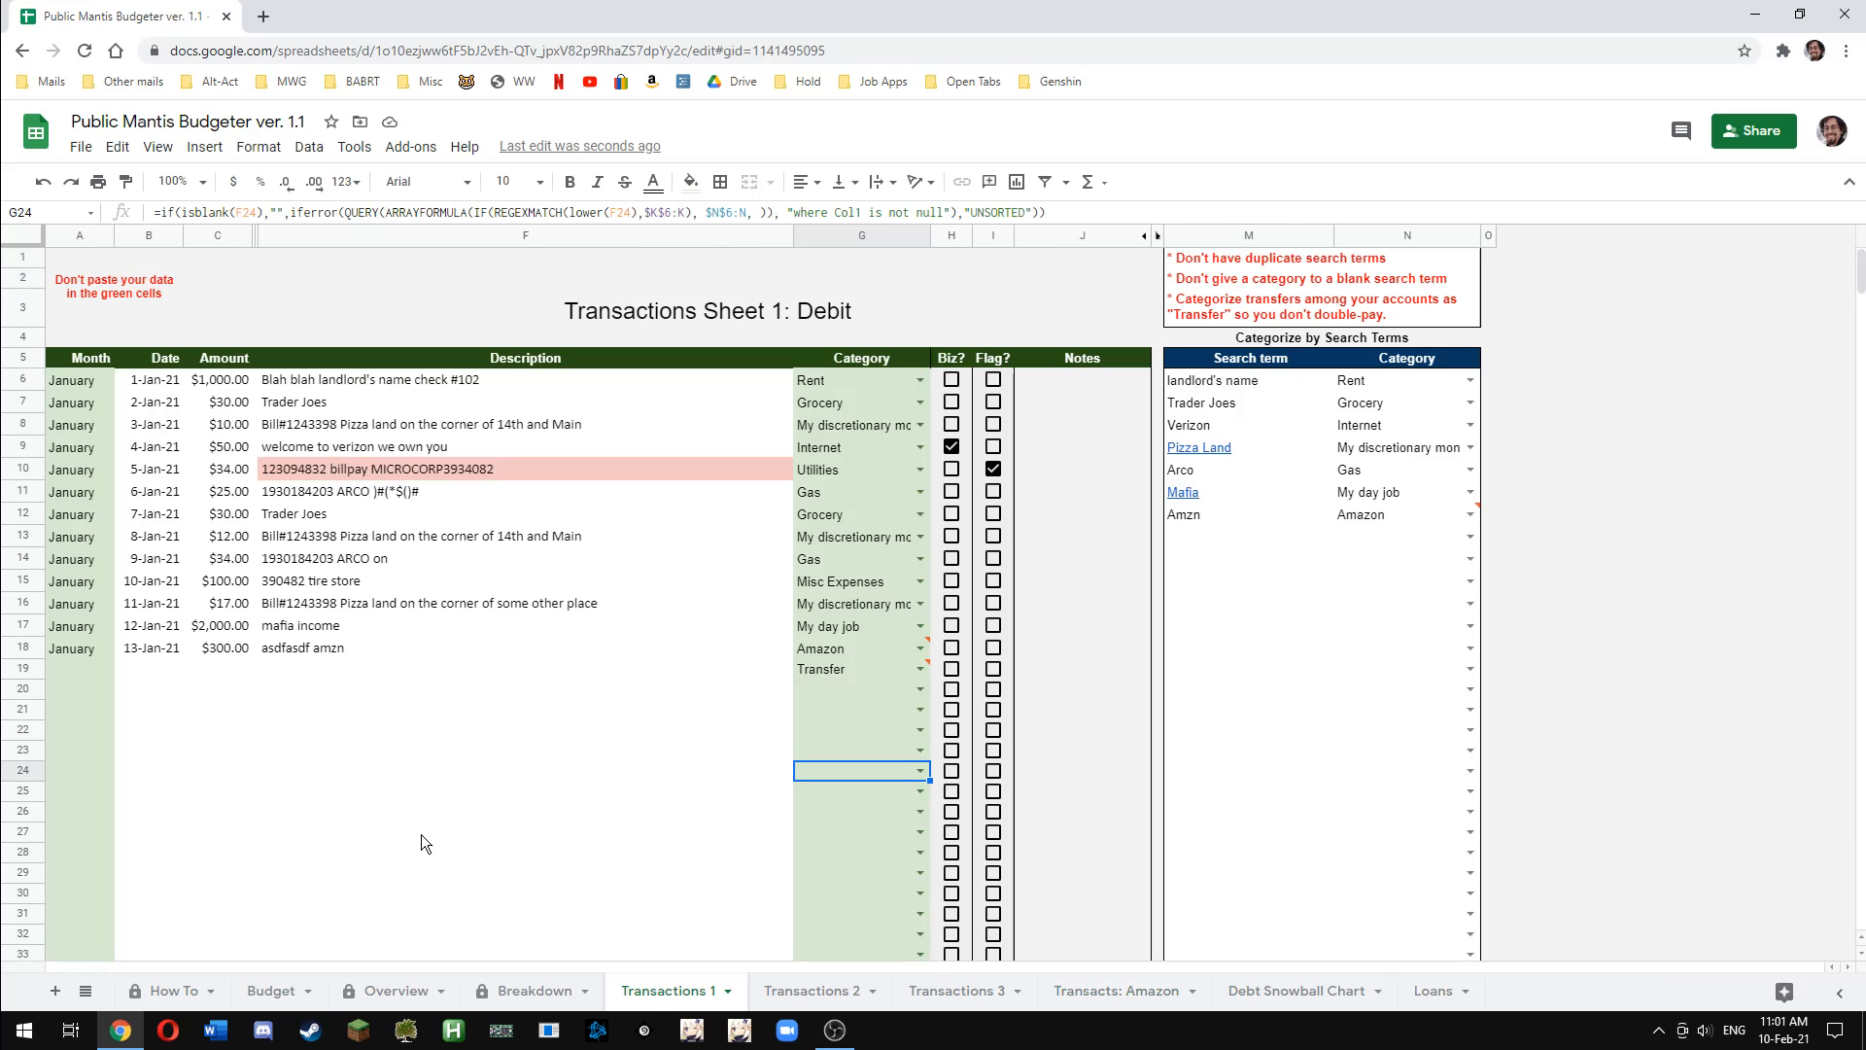
click(243, 650)
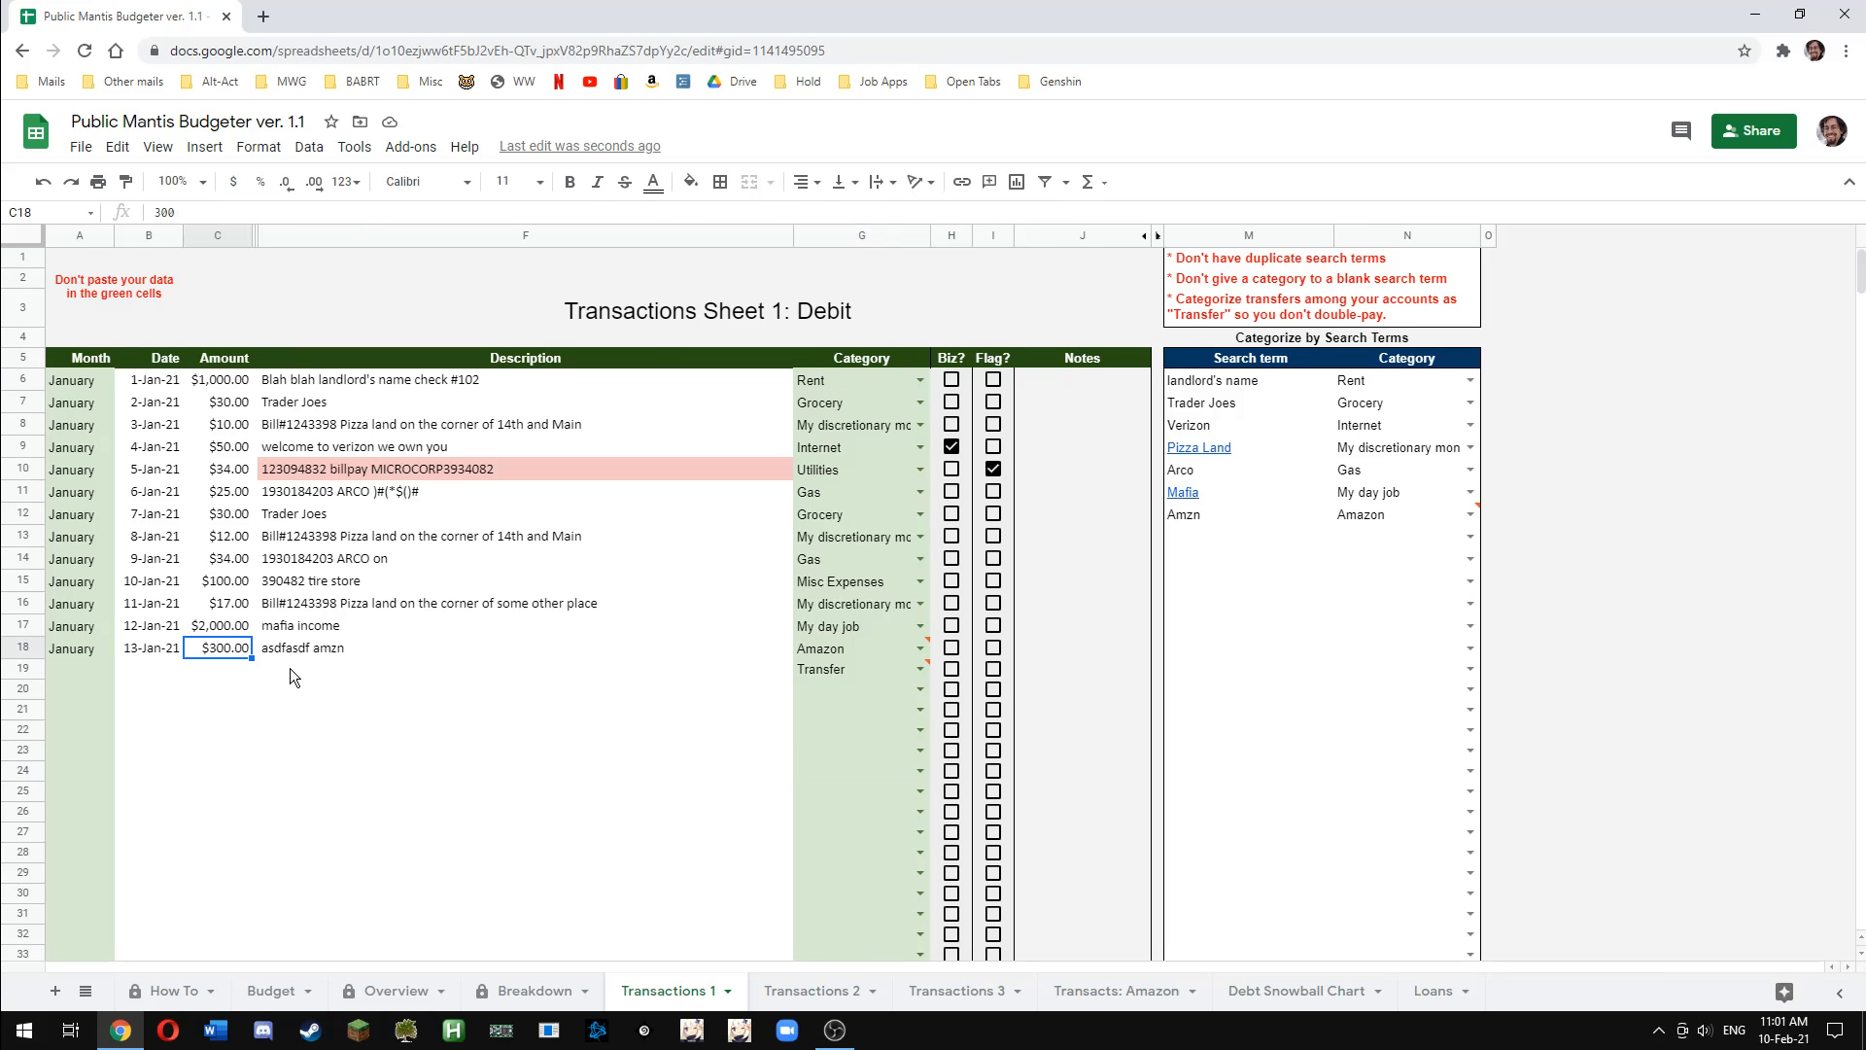
click(319, 652)
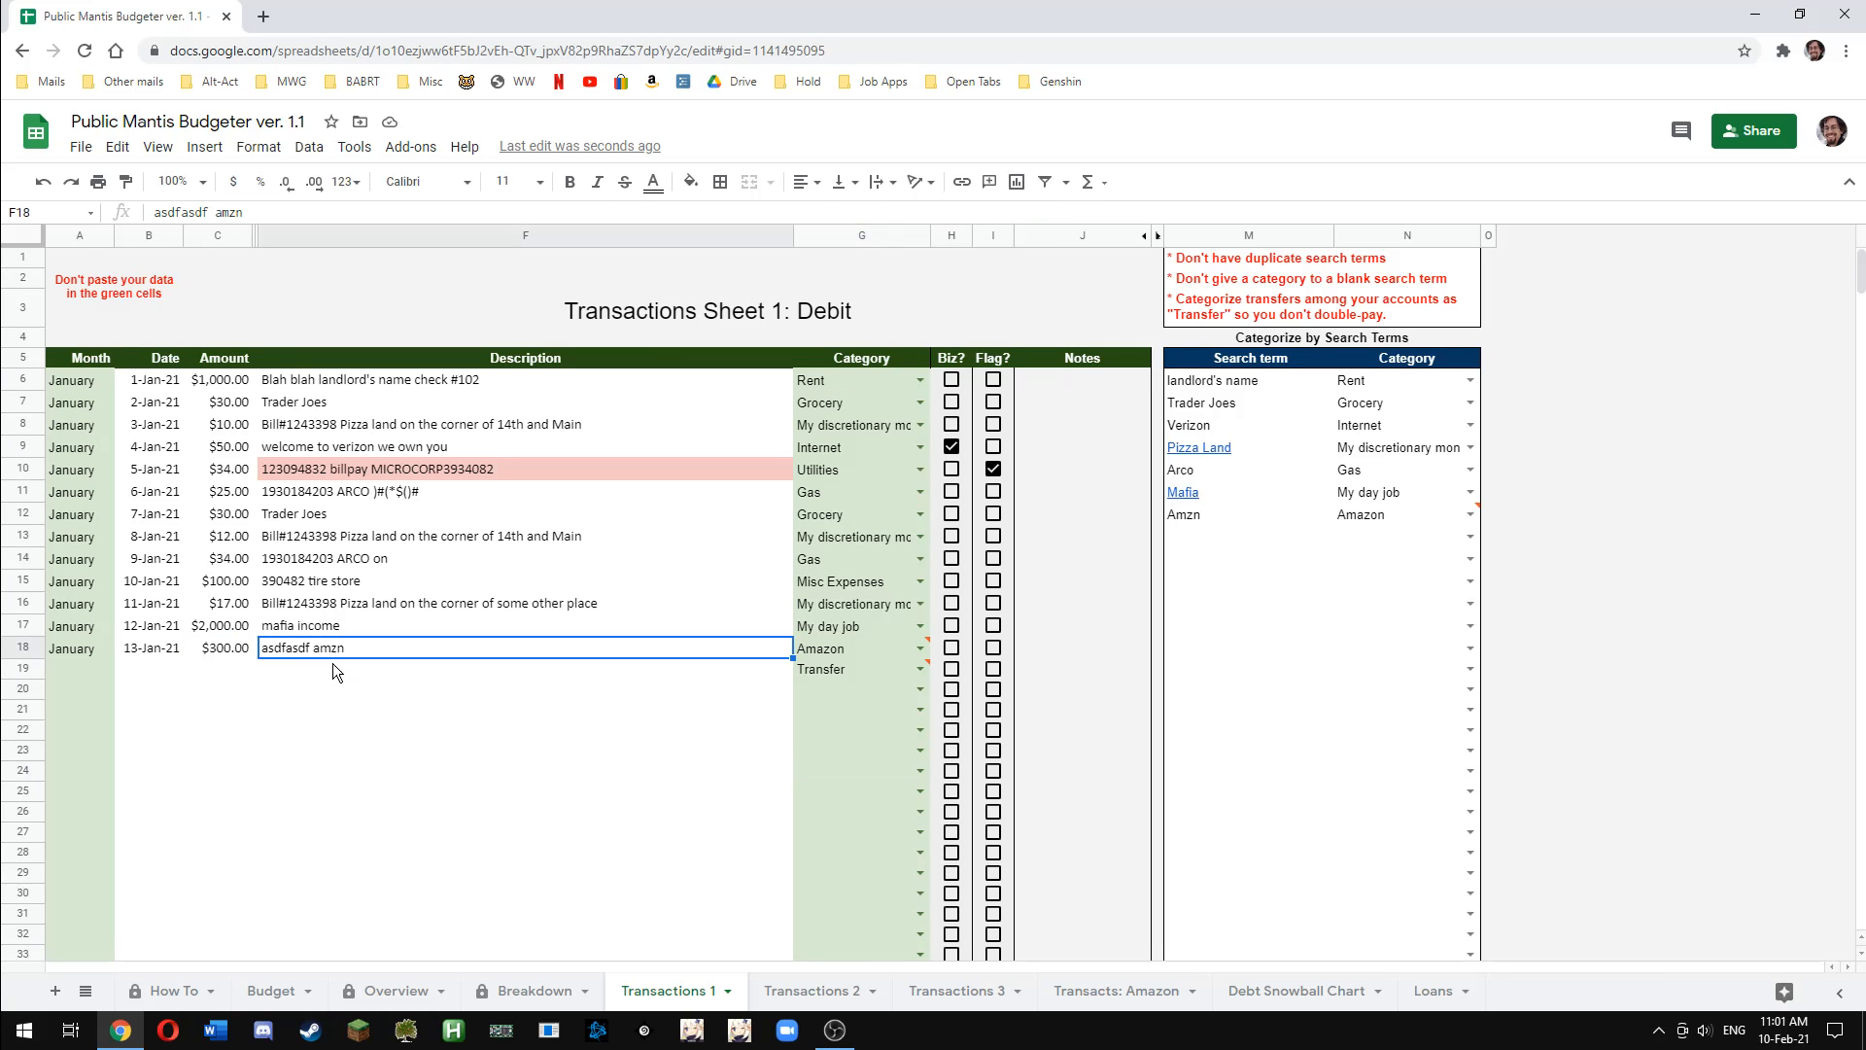
click(859, 993)
click(1086, 993)
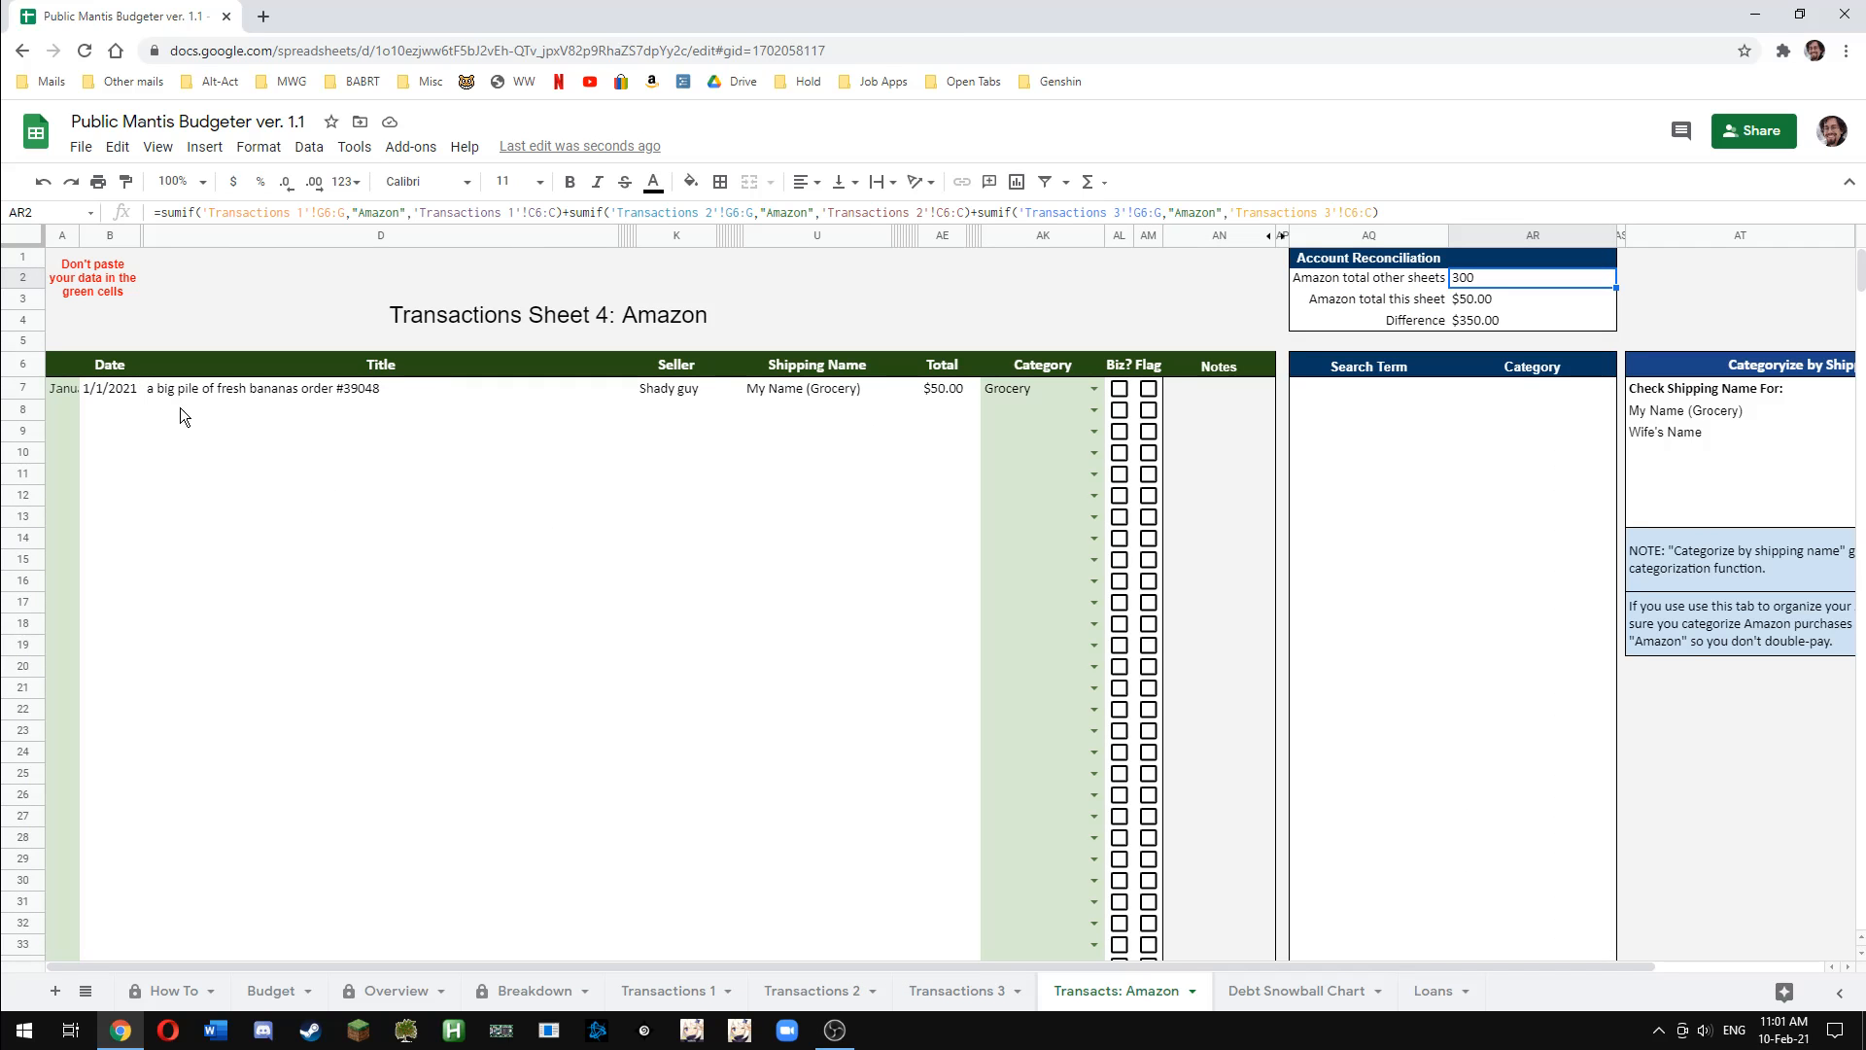
click(939, 393)
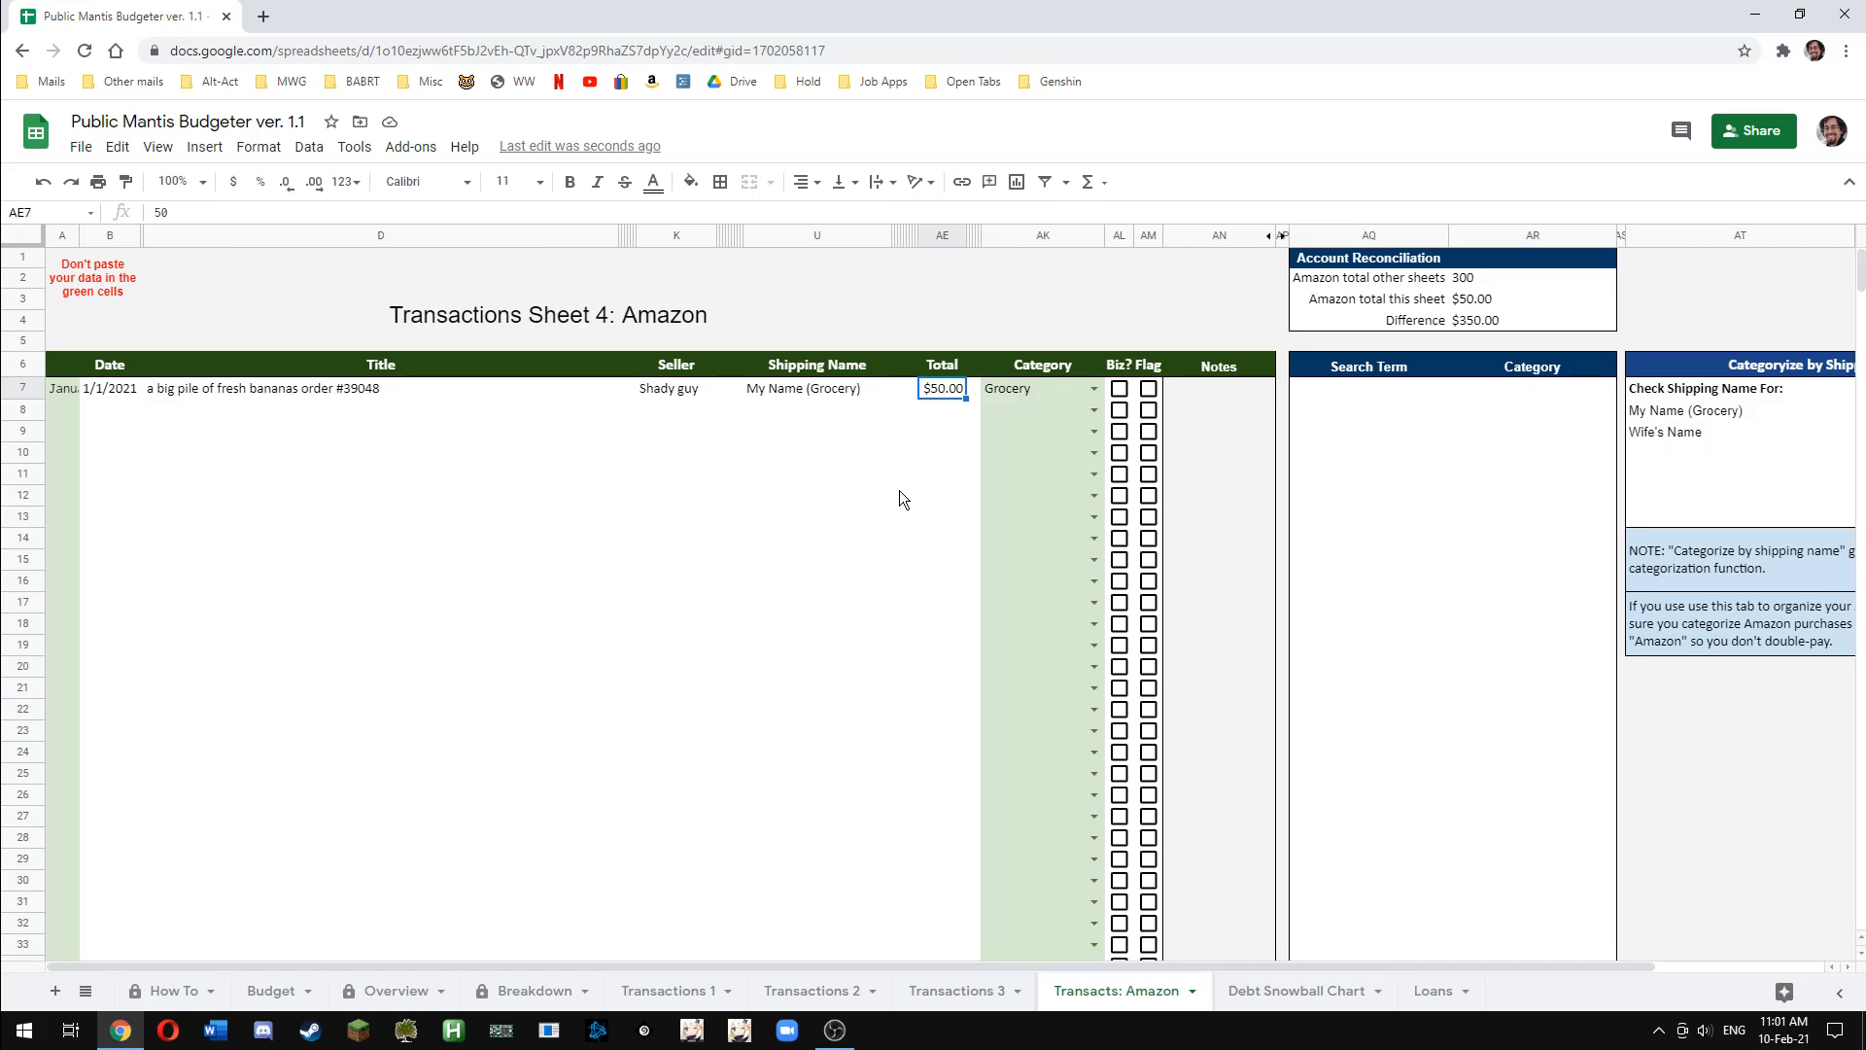
click(1538, 282)
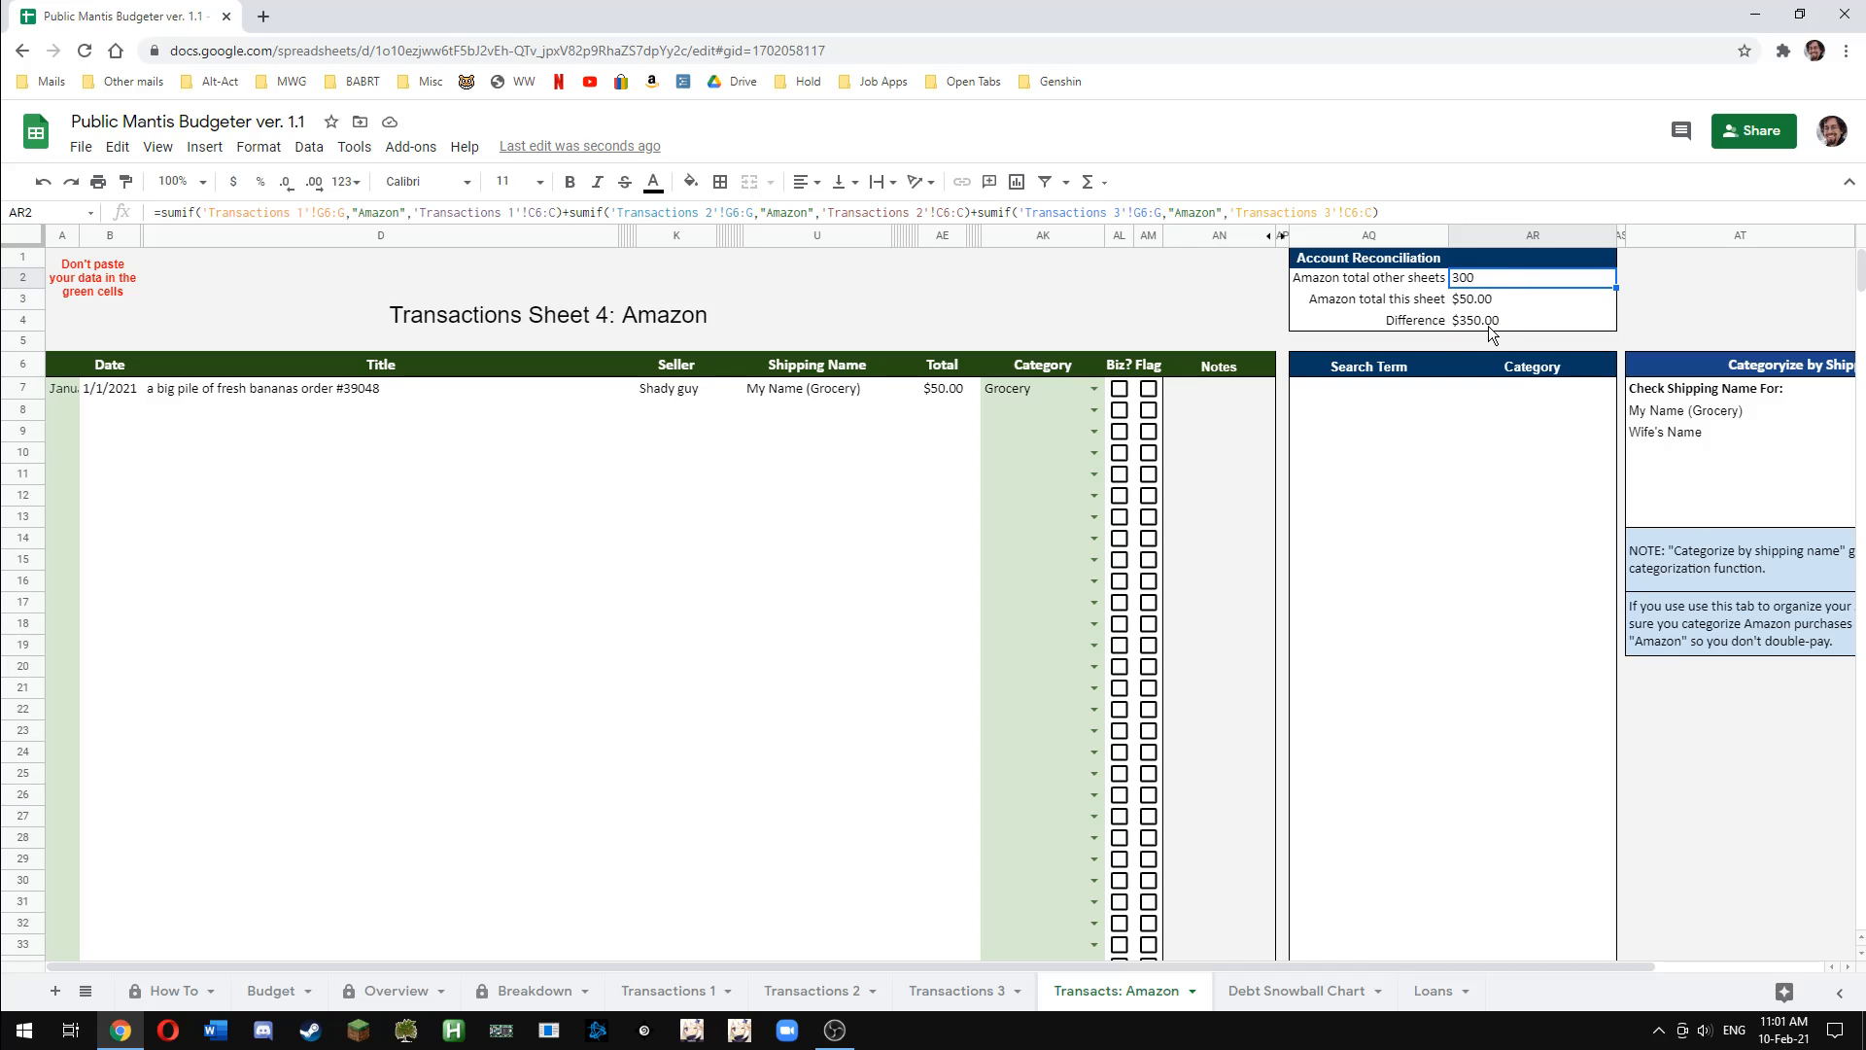
click(1489, 324)
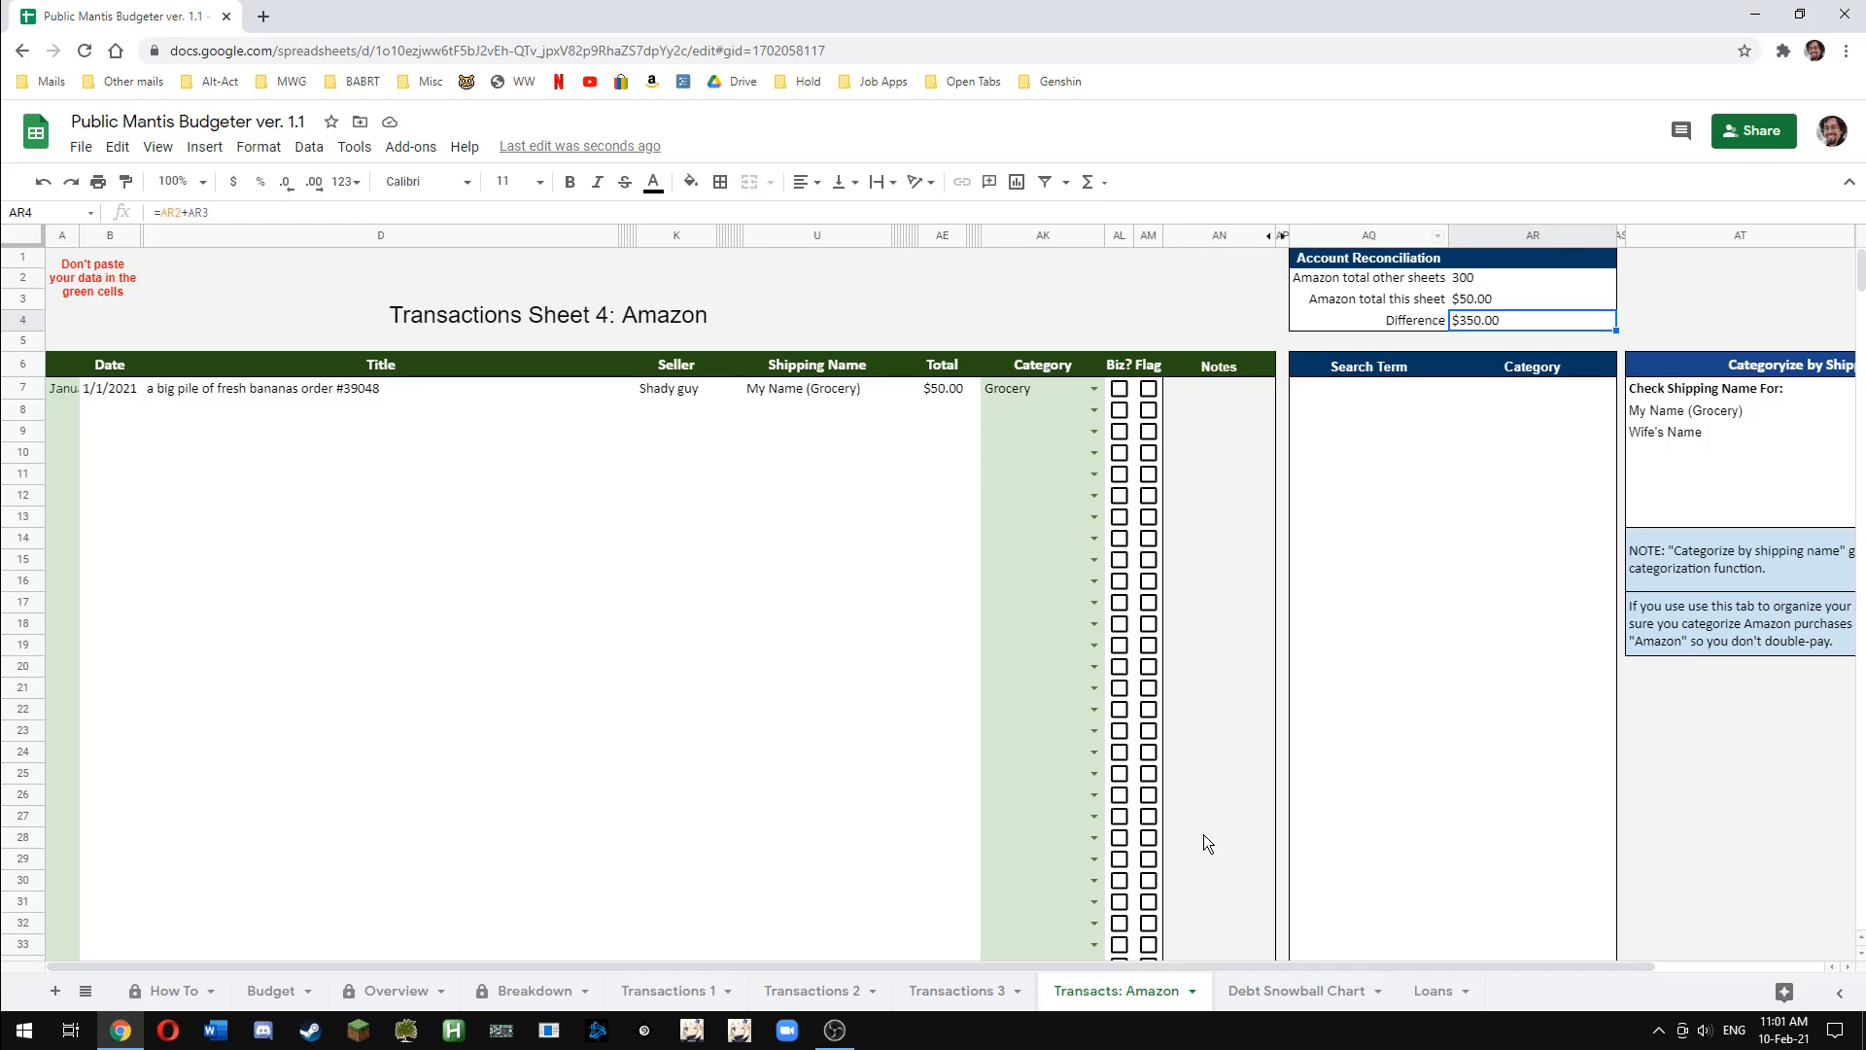
Review the income and expense amounts planned per month in the Budget sheet
click(918, 990)
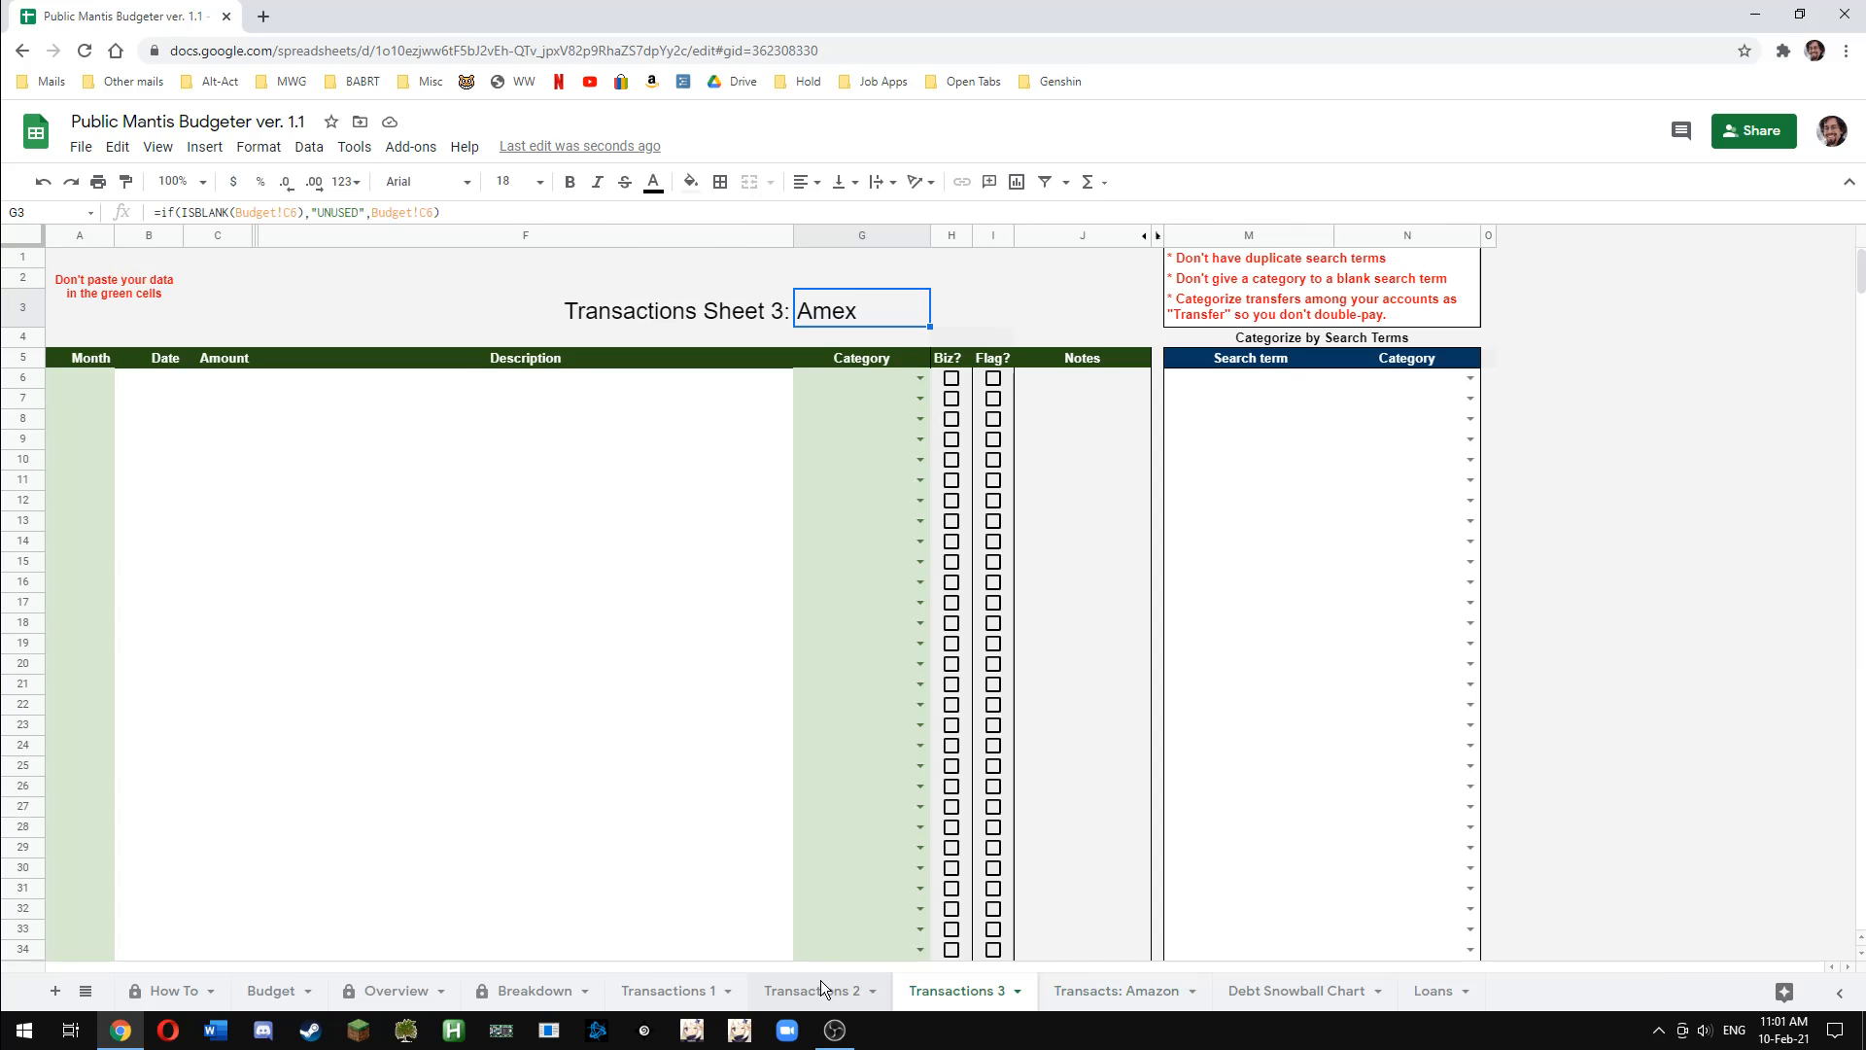
click(820, 987)
click(674, 987)
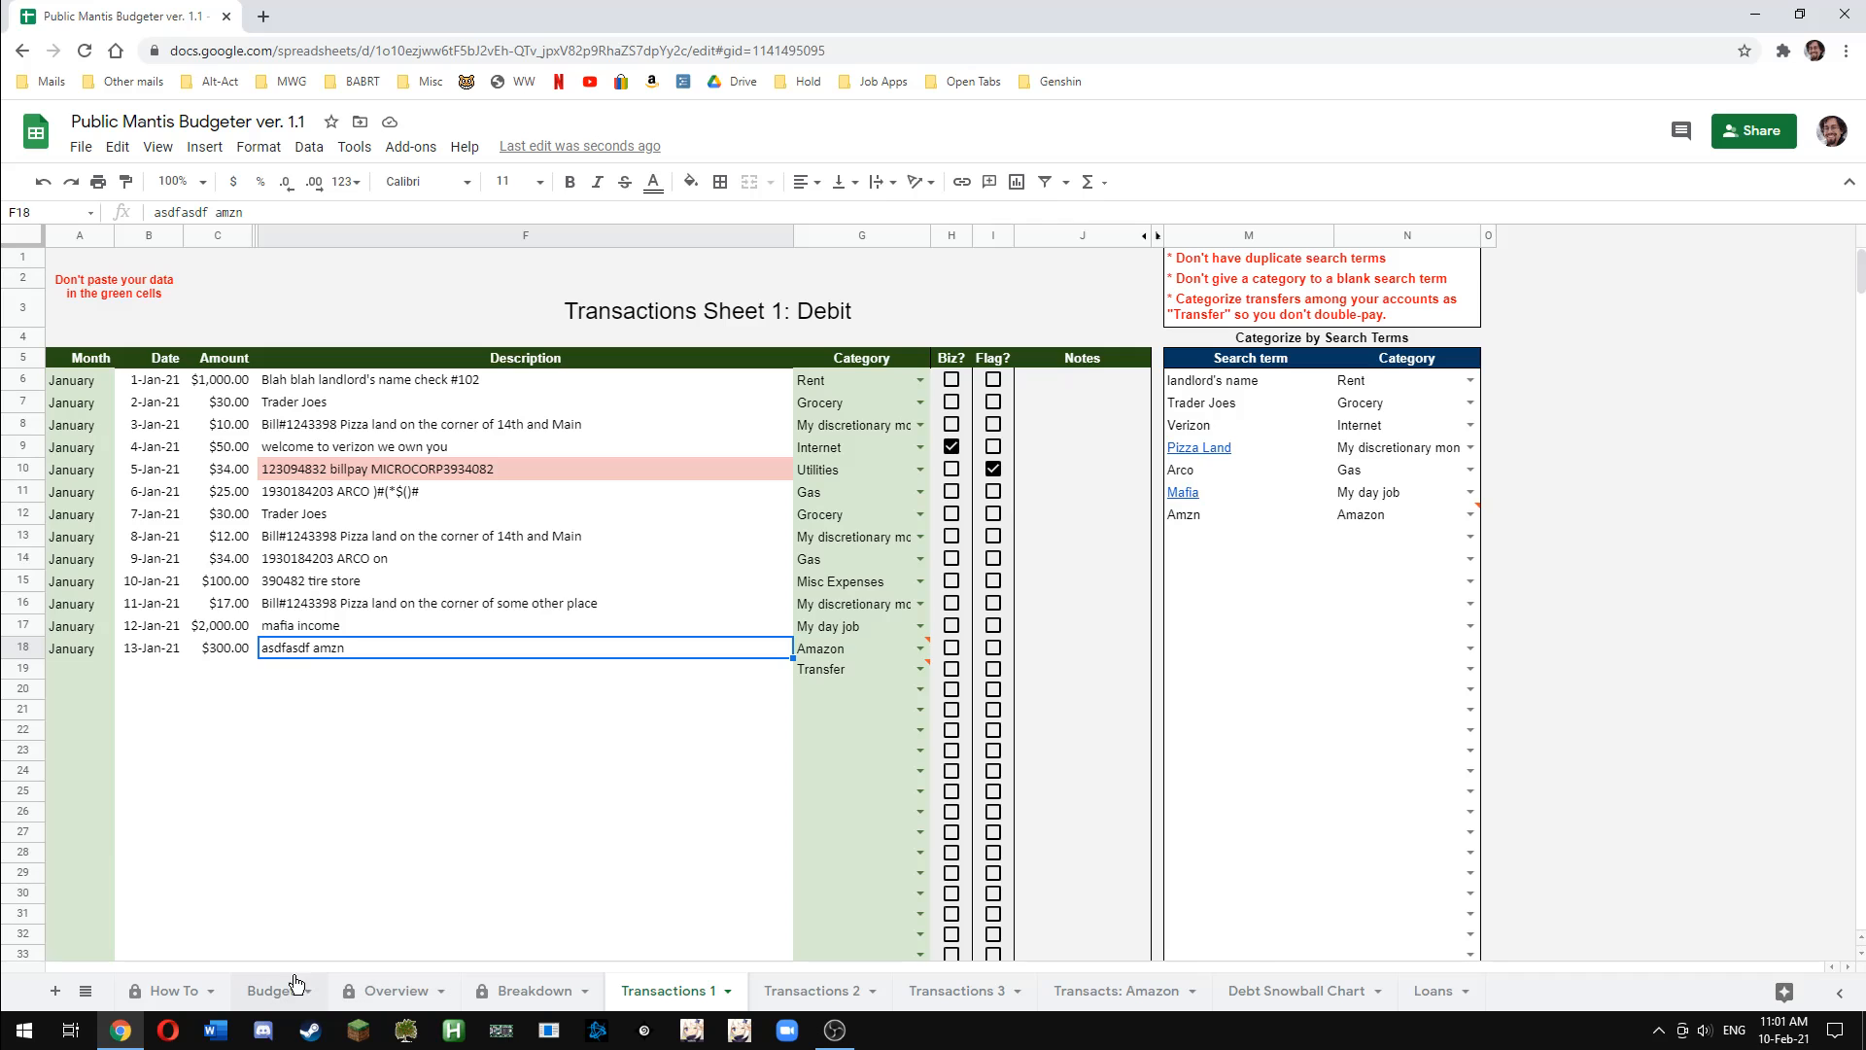
click(251, 993)
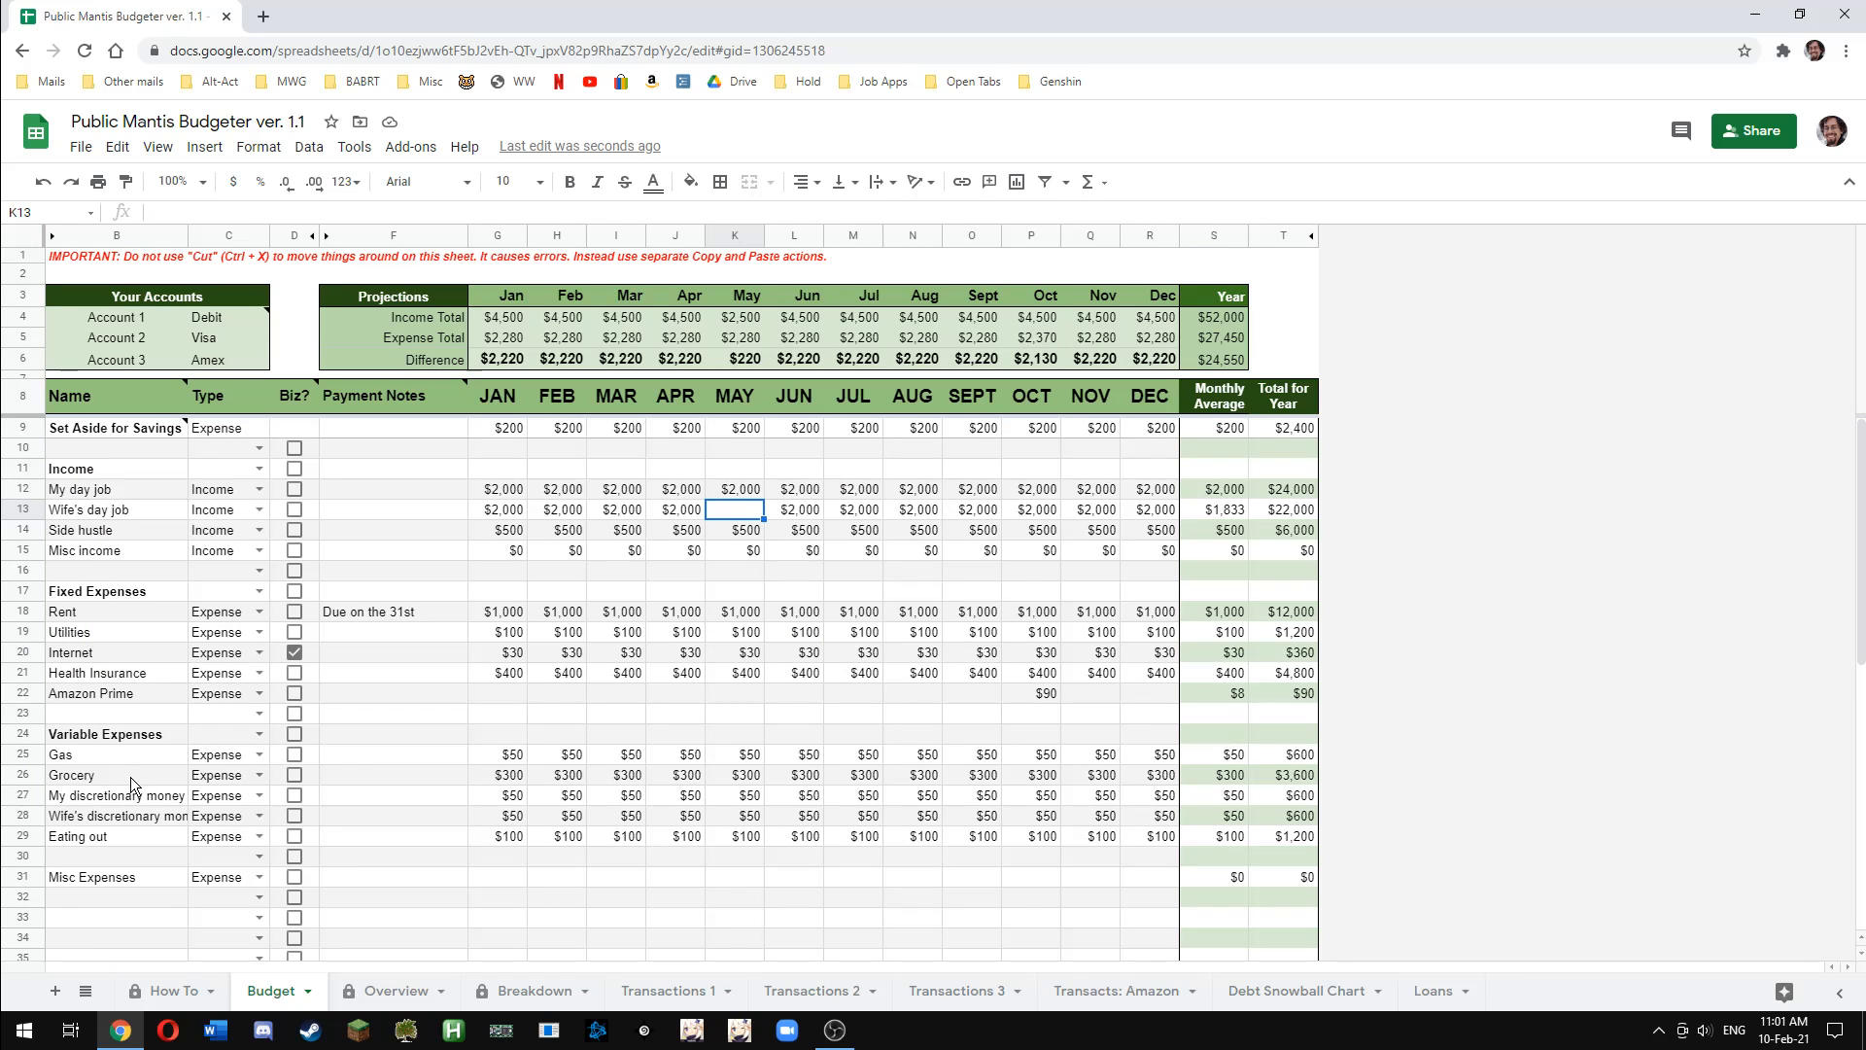
drag(502, 471, 1118, 898)
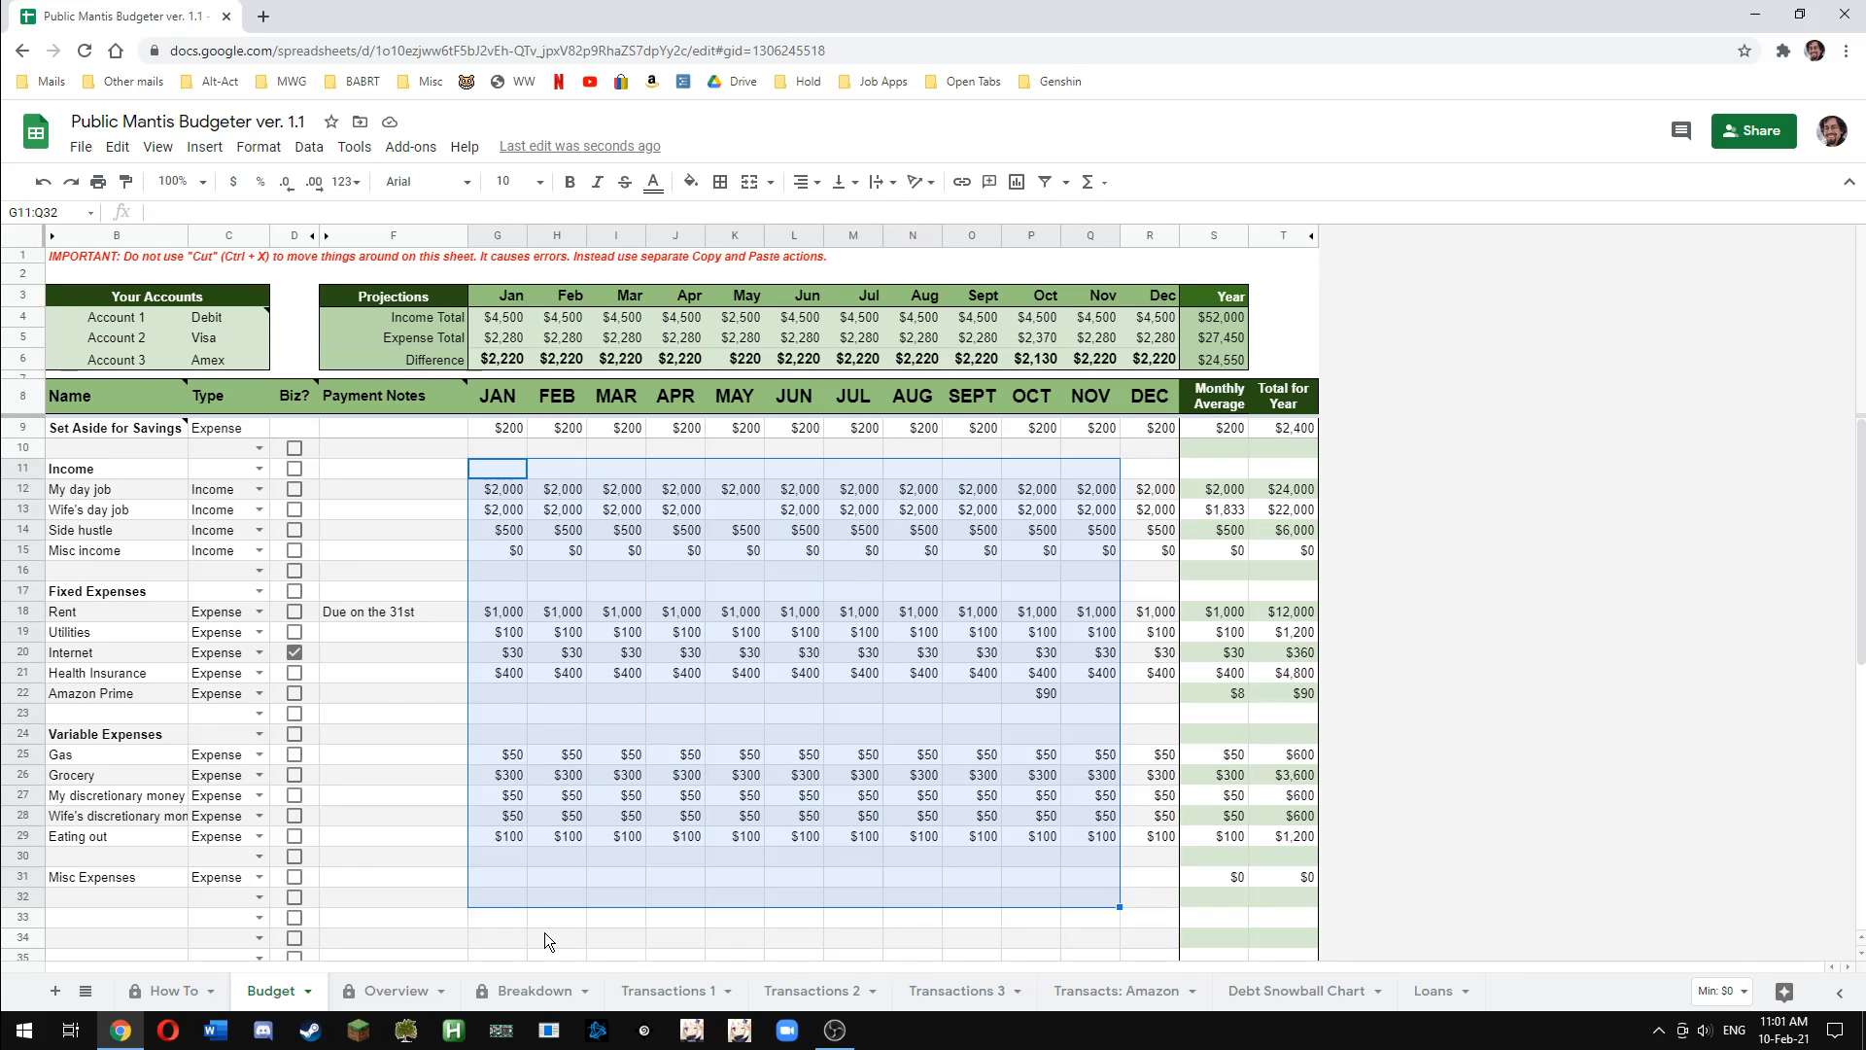
Review the Debit transactions with their search term rules, and the expected and actual amounts in the Breakdown sheet
click(686, 989)
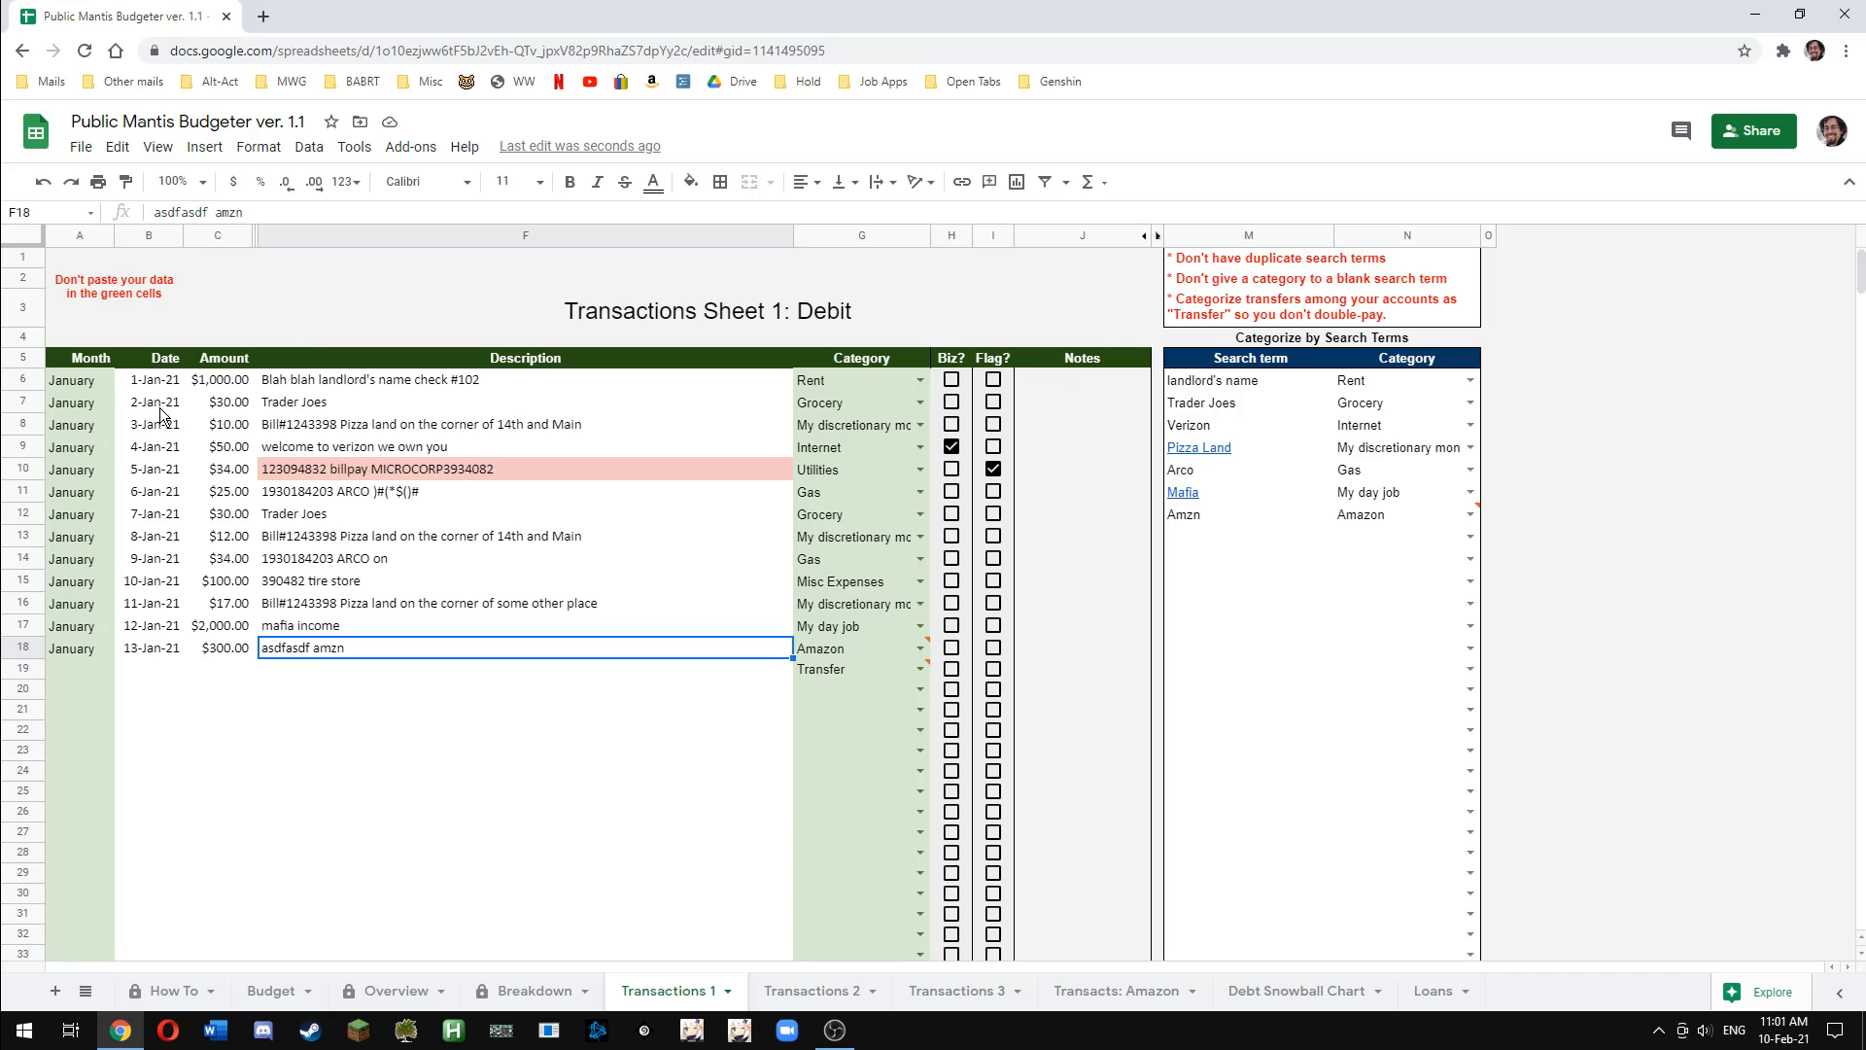
drag(148, 388, 598, 882)
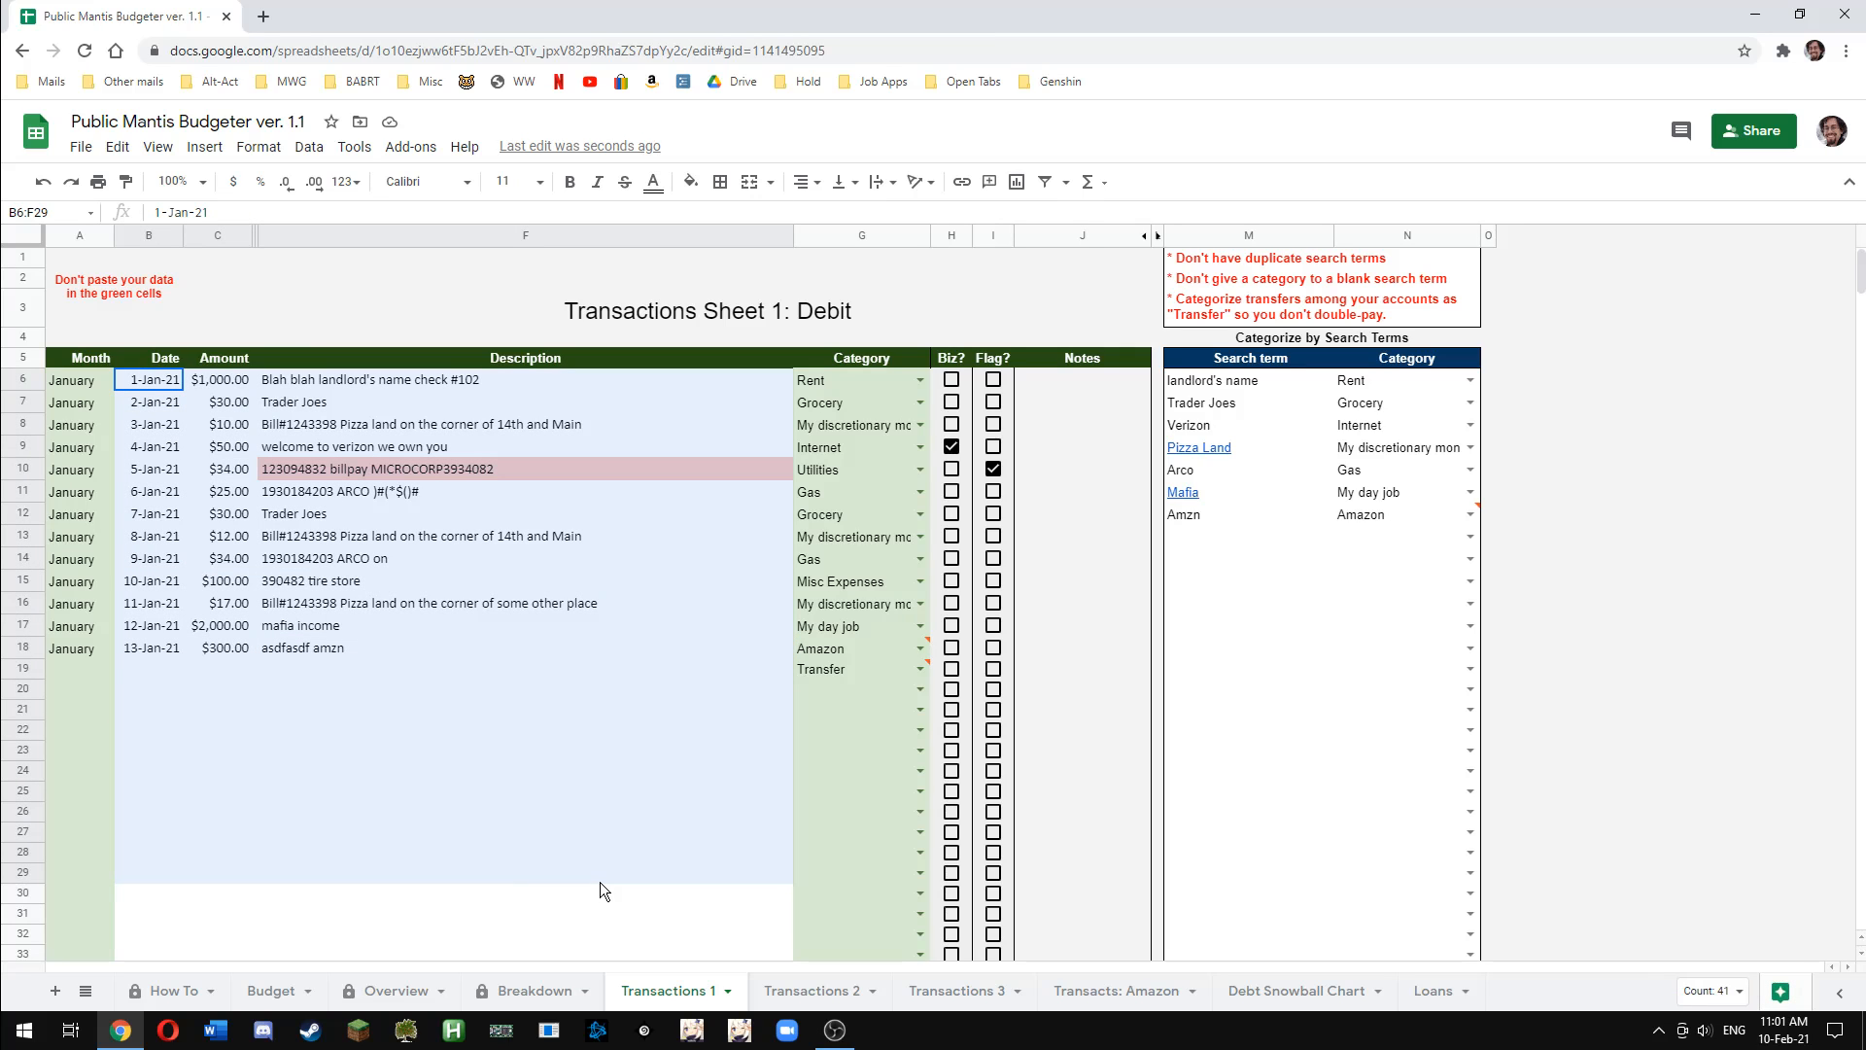
click(556, 782)
drag(1176, 379, 1363, 633)
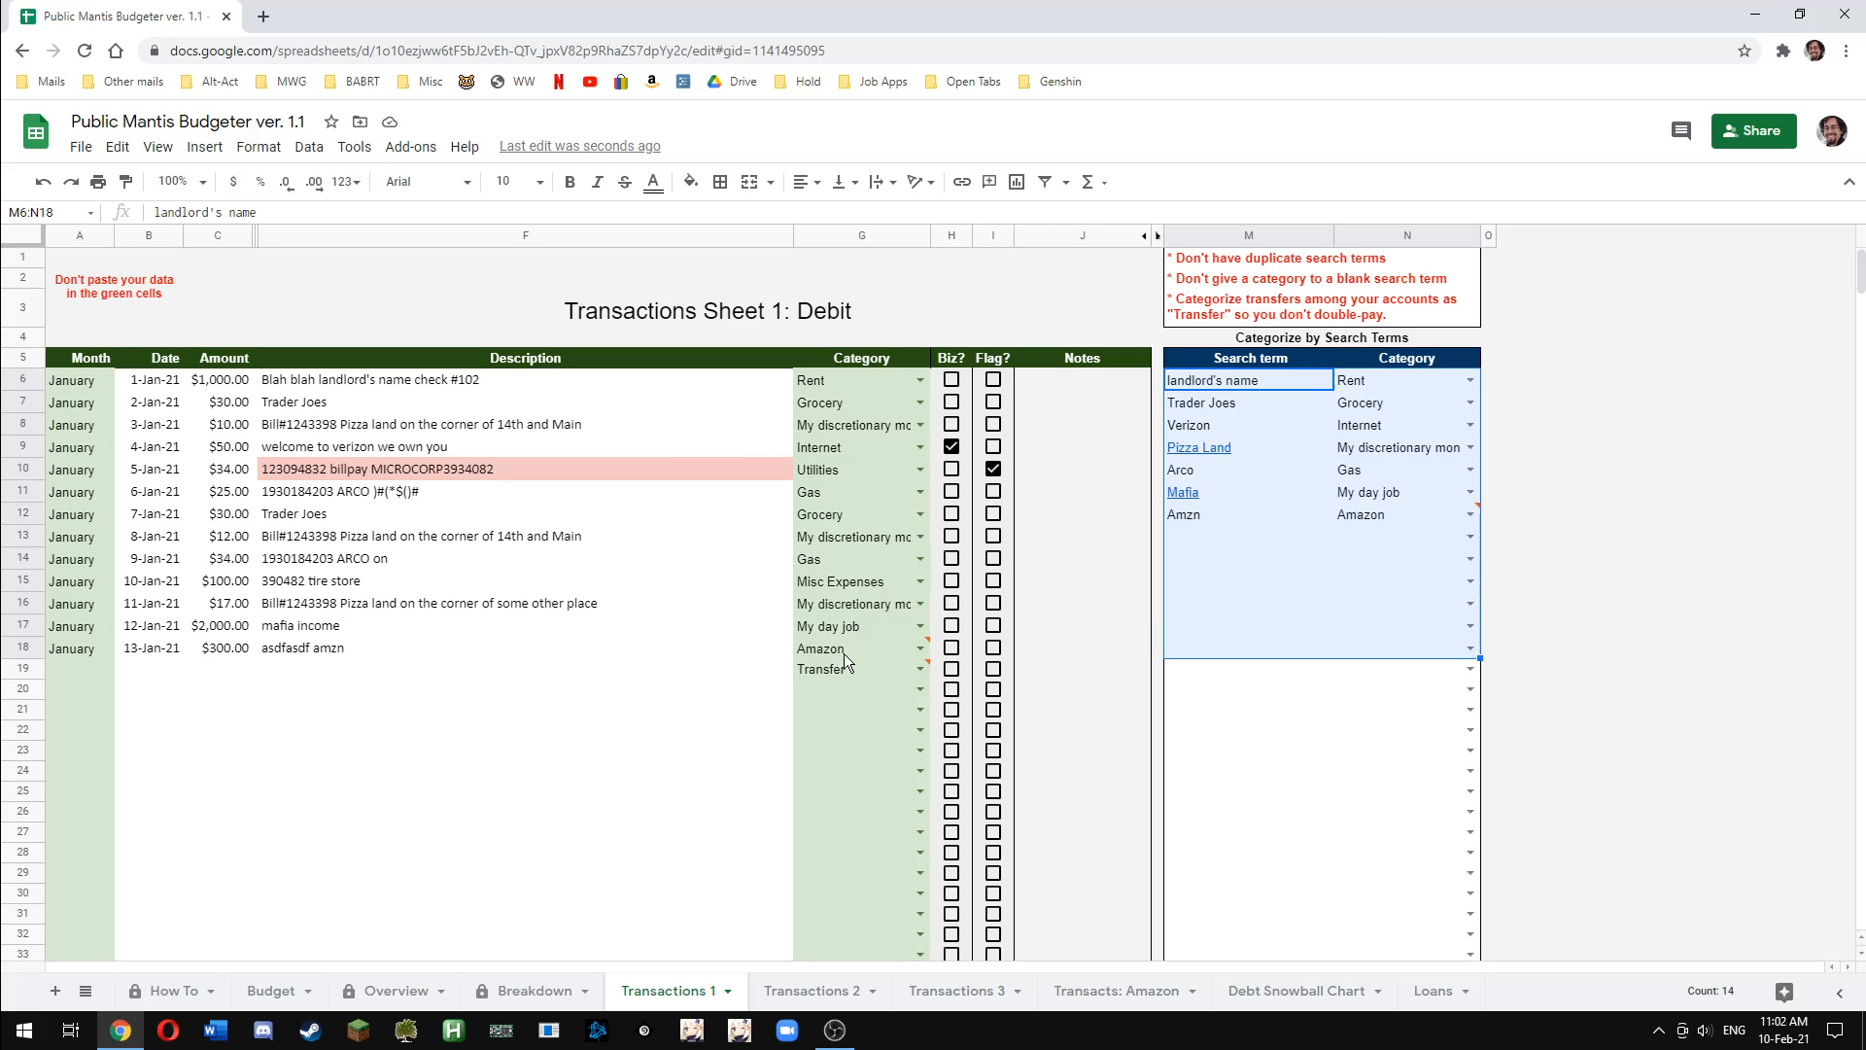
click(537, 991)
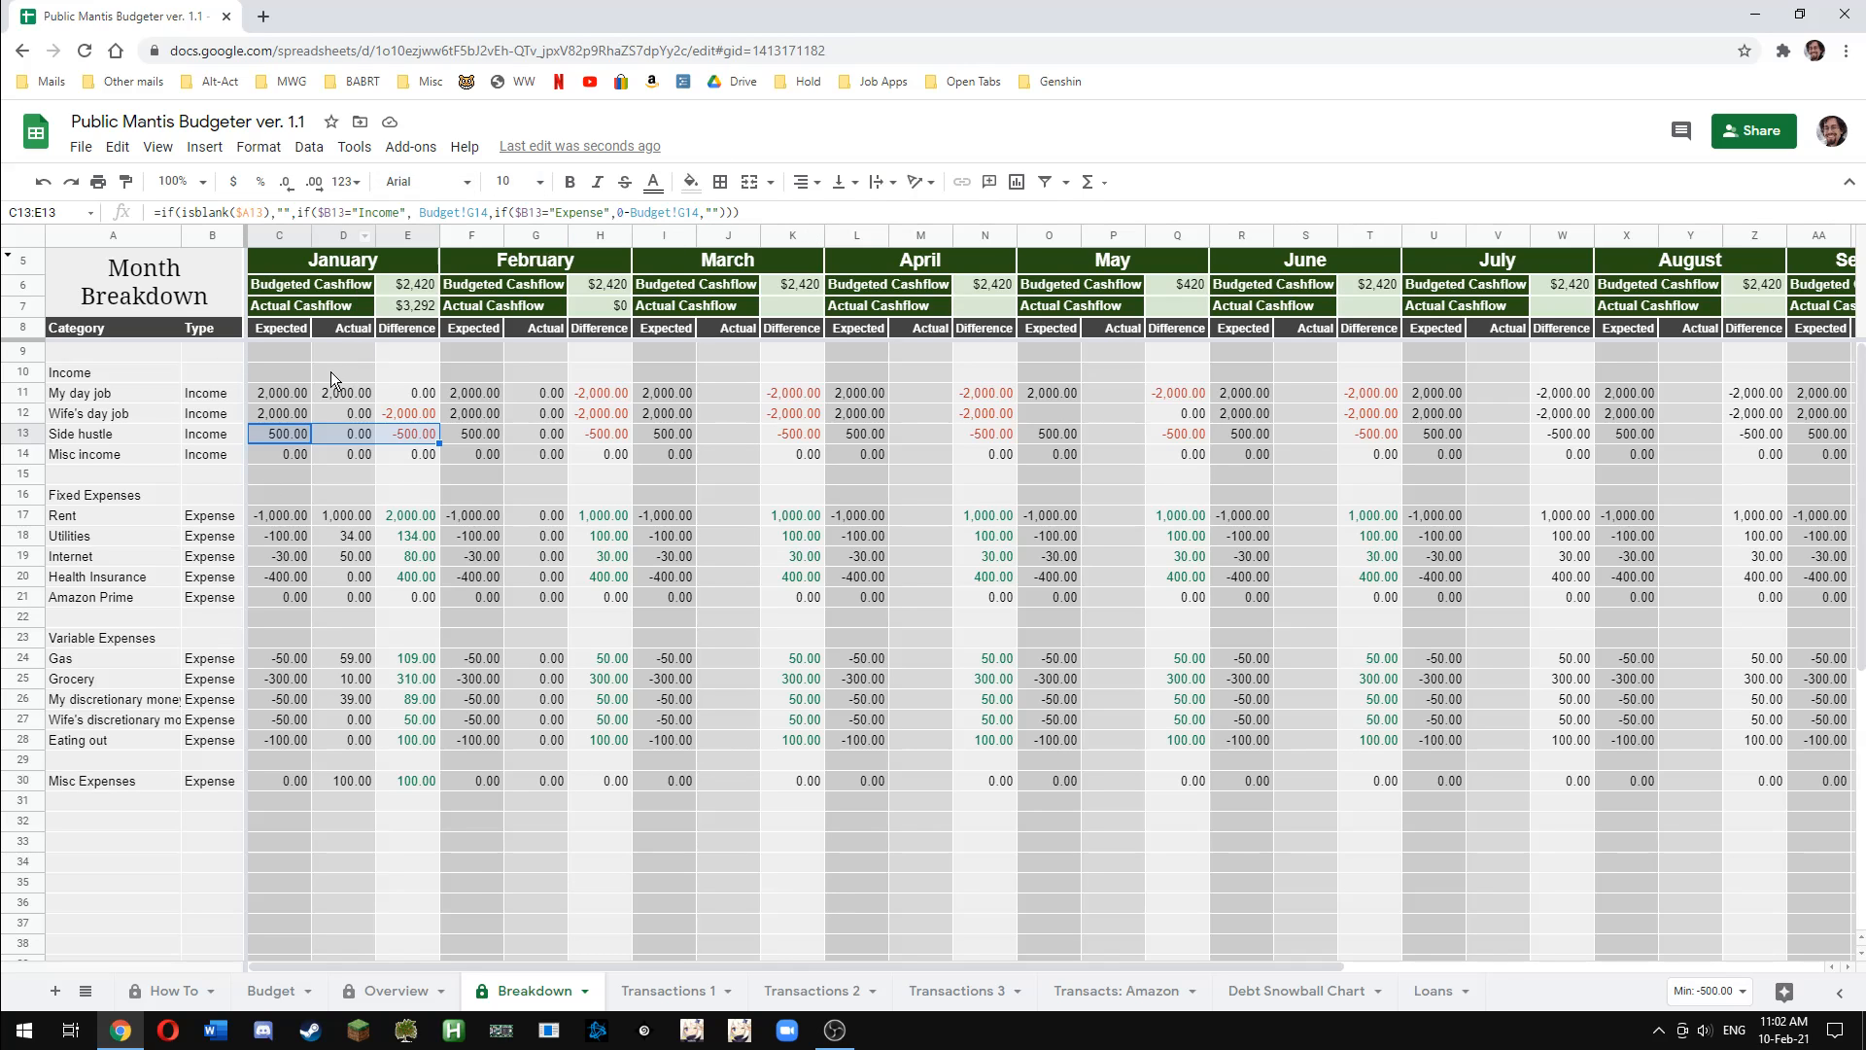
drag(280, 392, 831, 889)
click(831, 888)
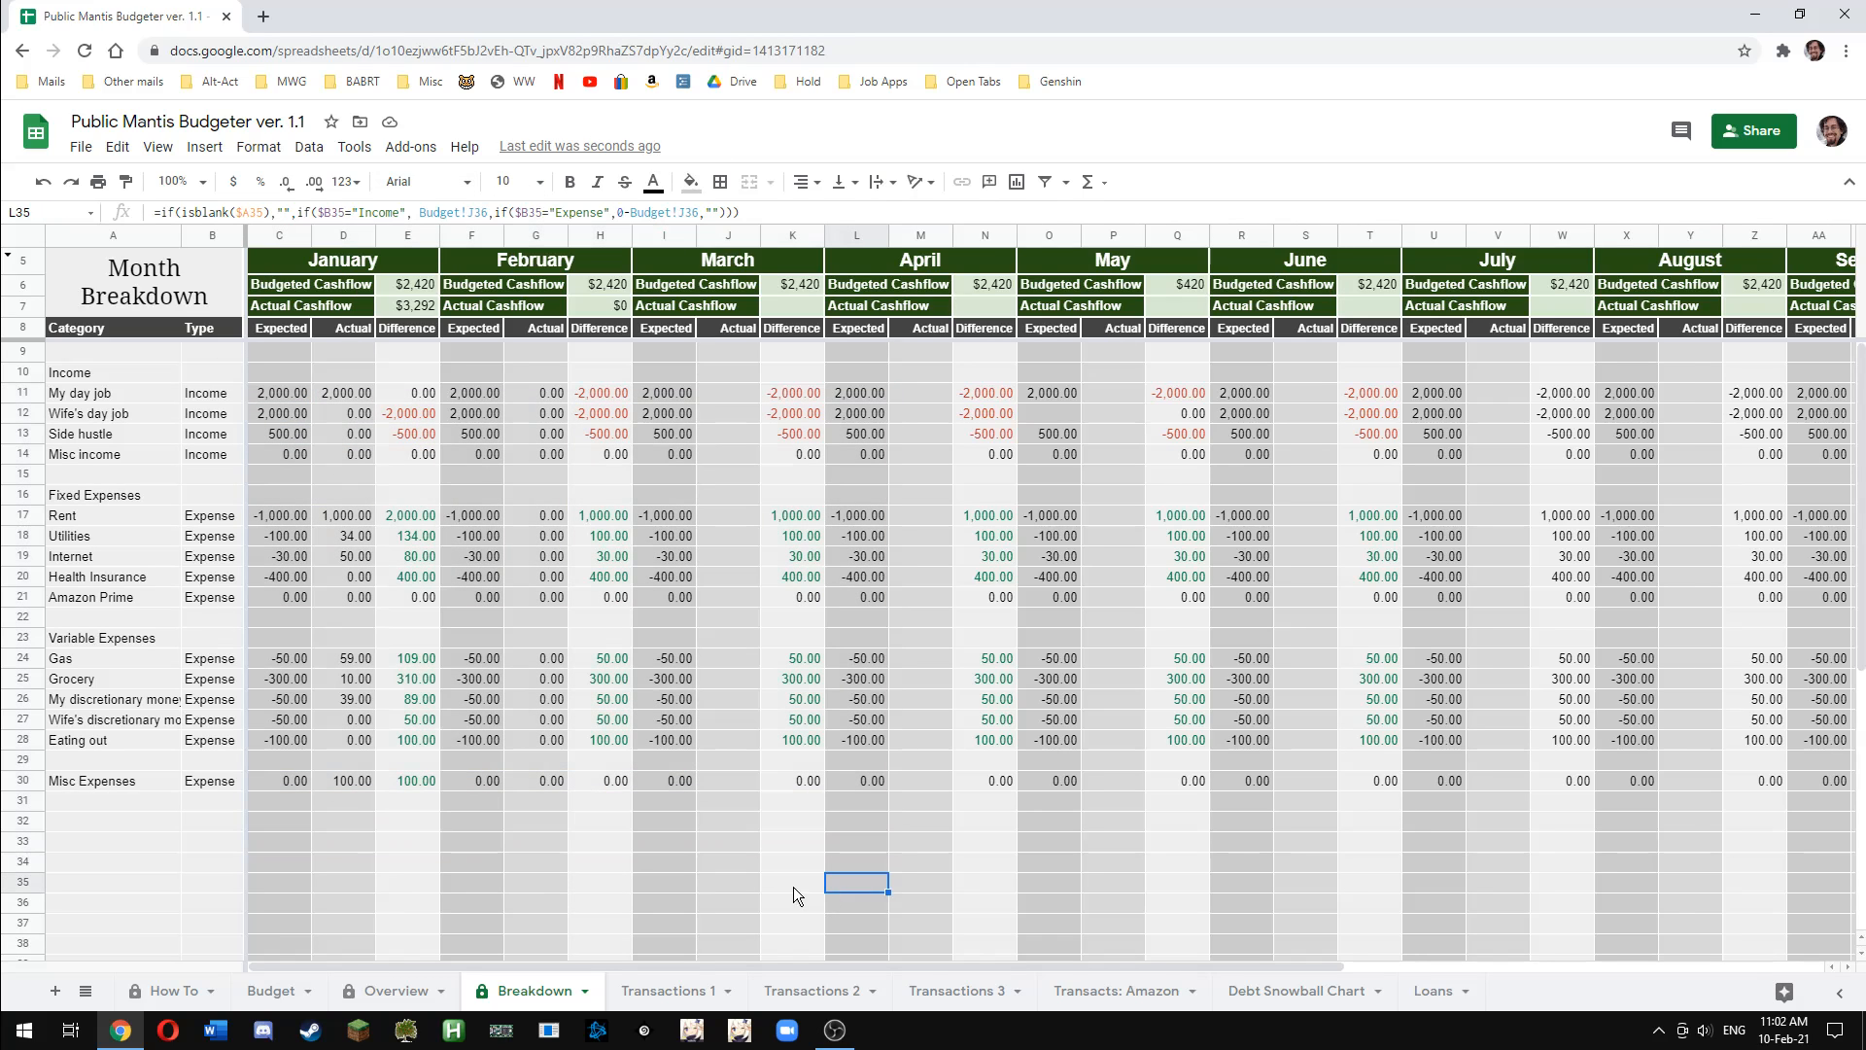
Set the Individual Categories chart in the Overview sheet to show data for "Set Aside for Savings"
click(397, 991)
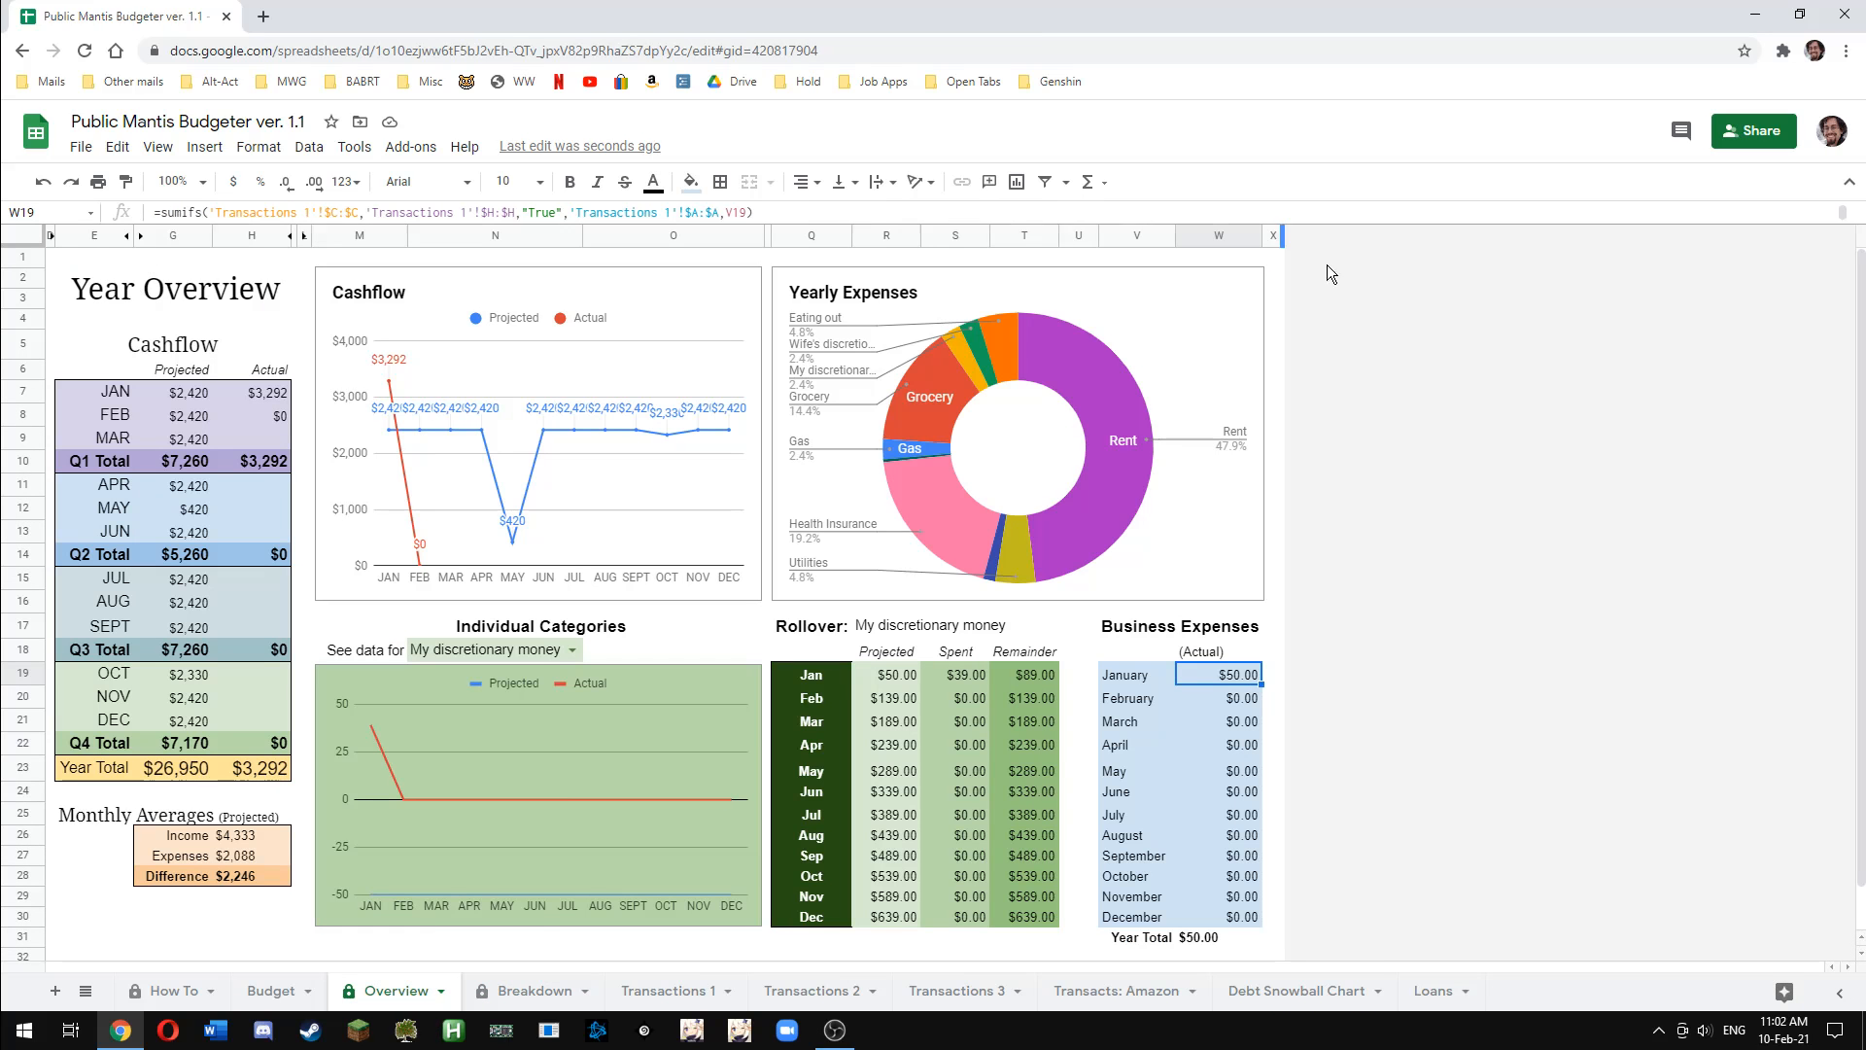
click(570, 650)
click(521, 694)
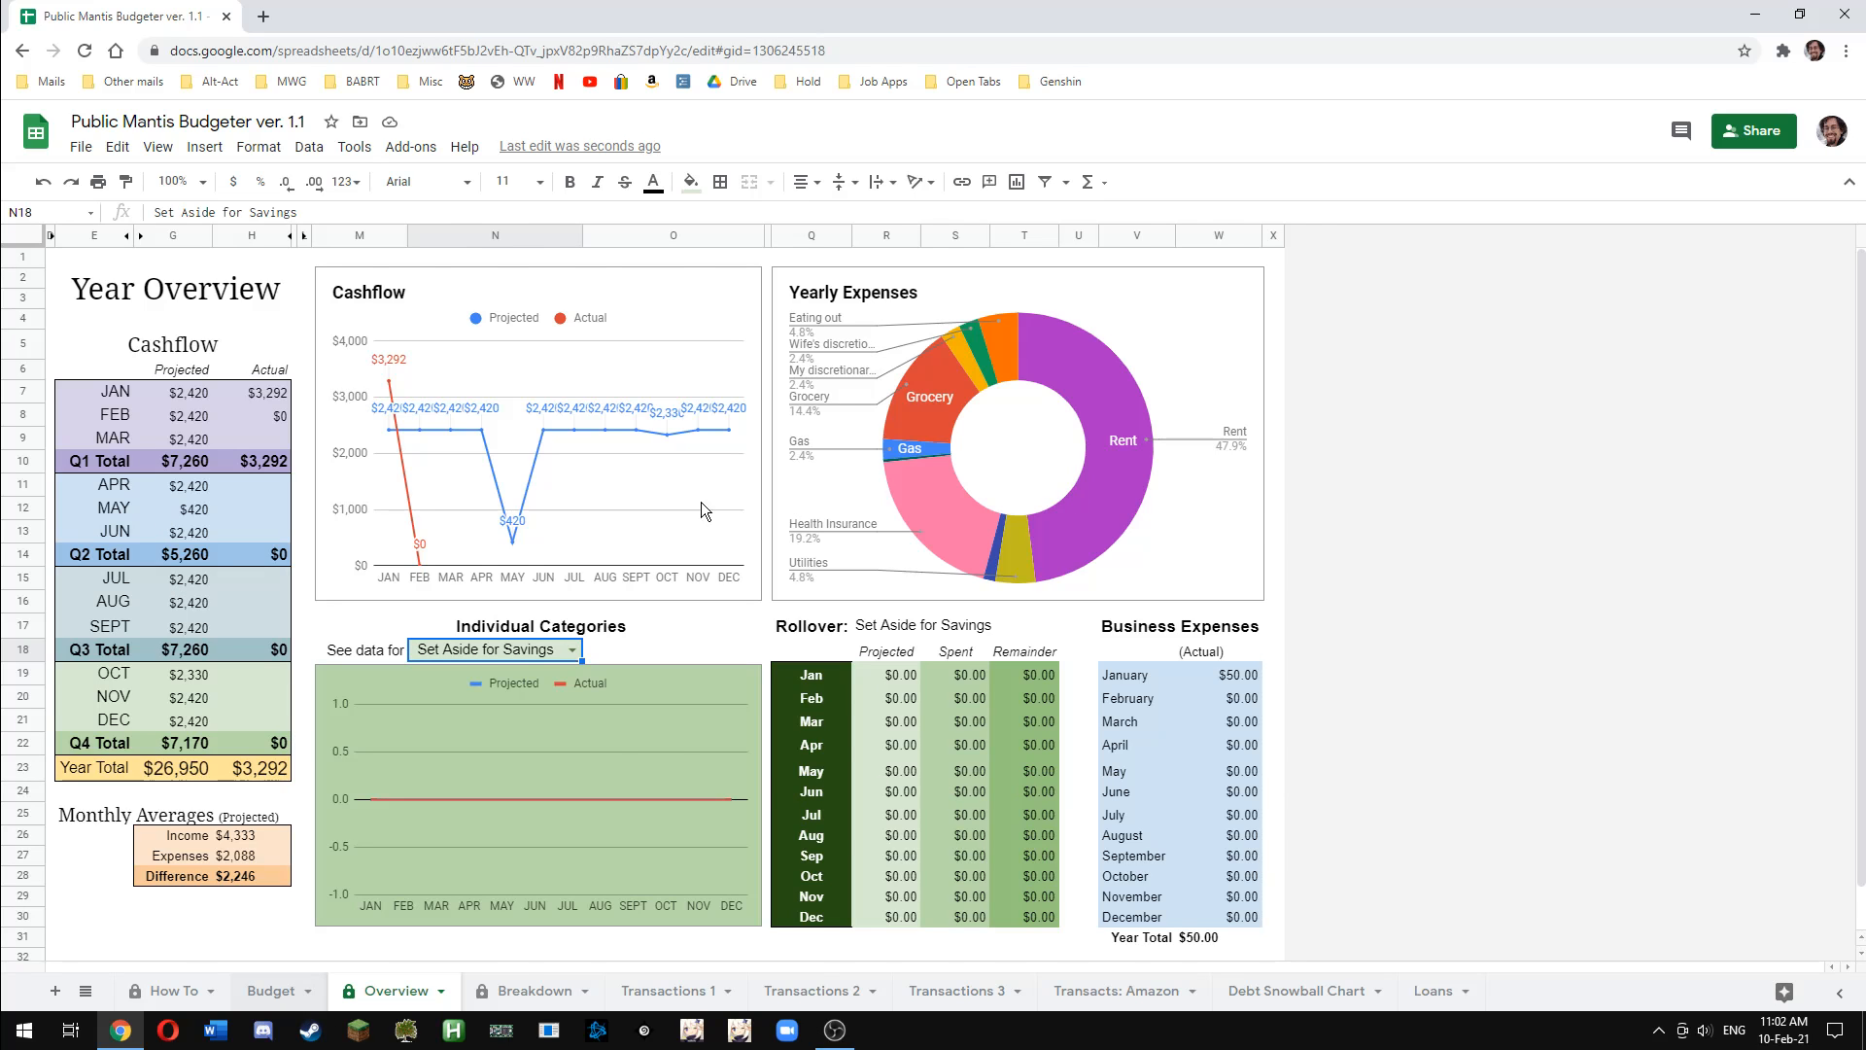
Check the May cell of Wife's day job and October's Amazon Prime amount in the budget, and read the How To sheet's changelog
click(270, 991)
click(813, 534)
click(746, 513)
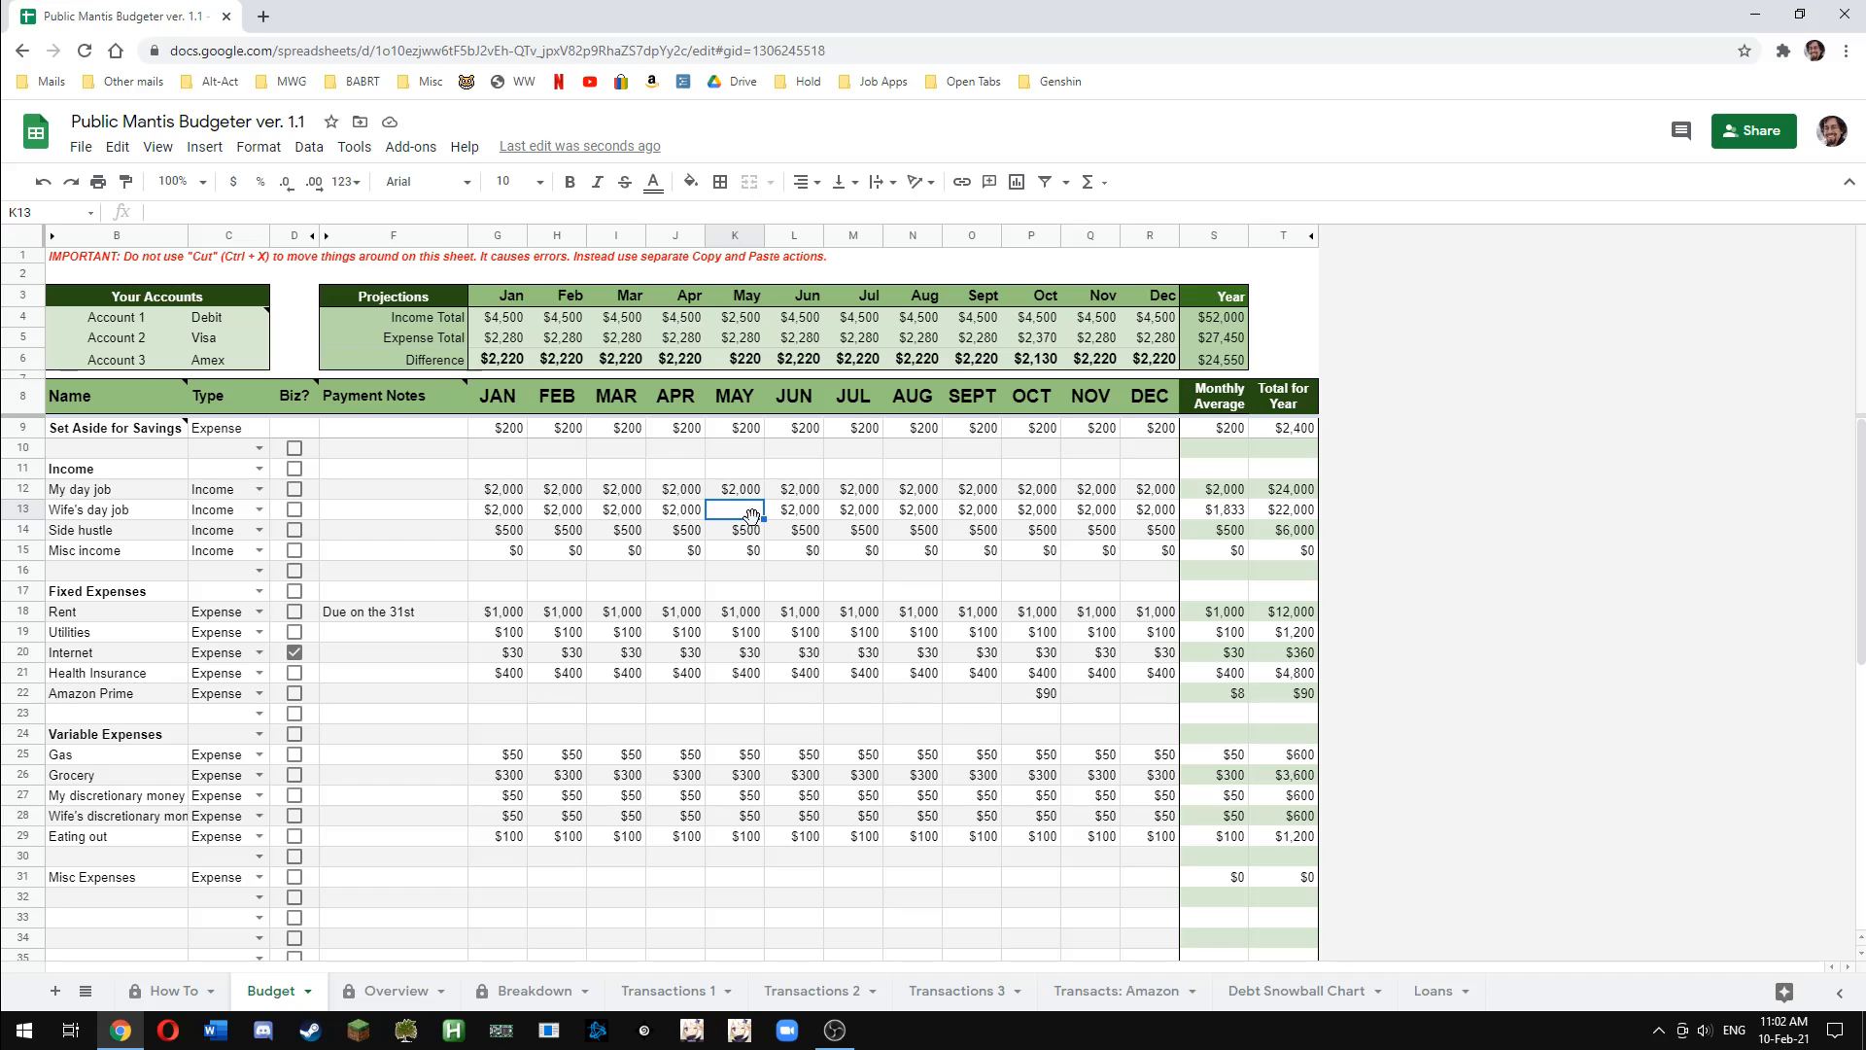
click(1027, 695)
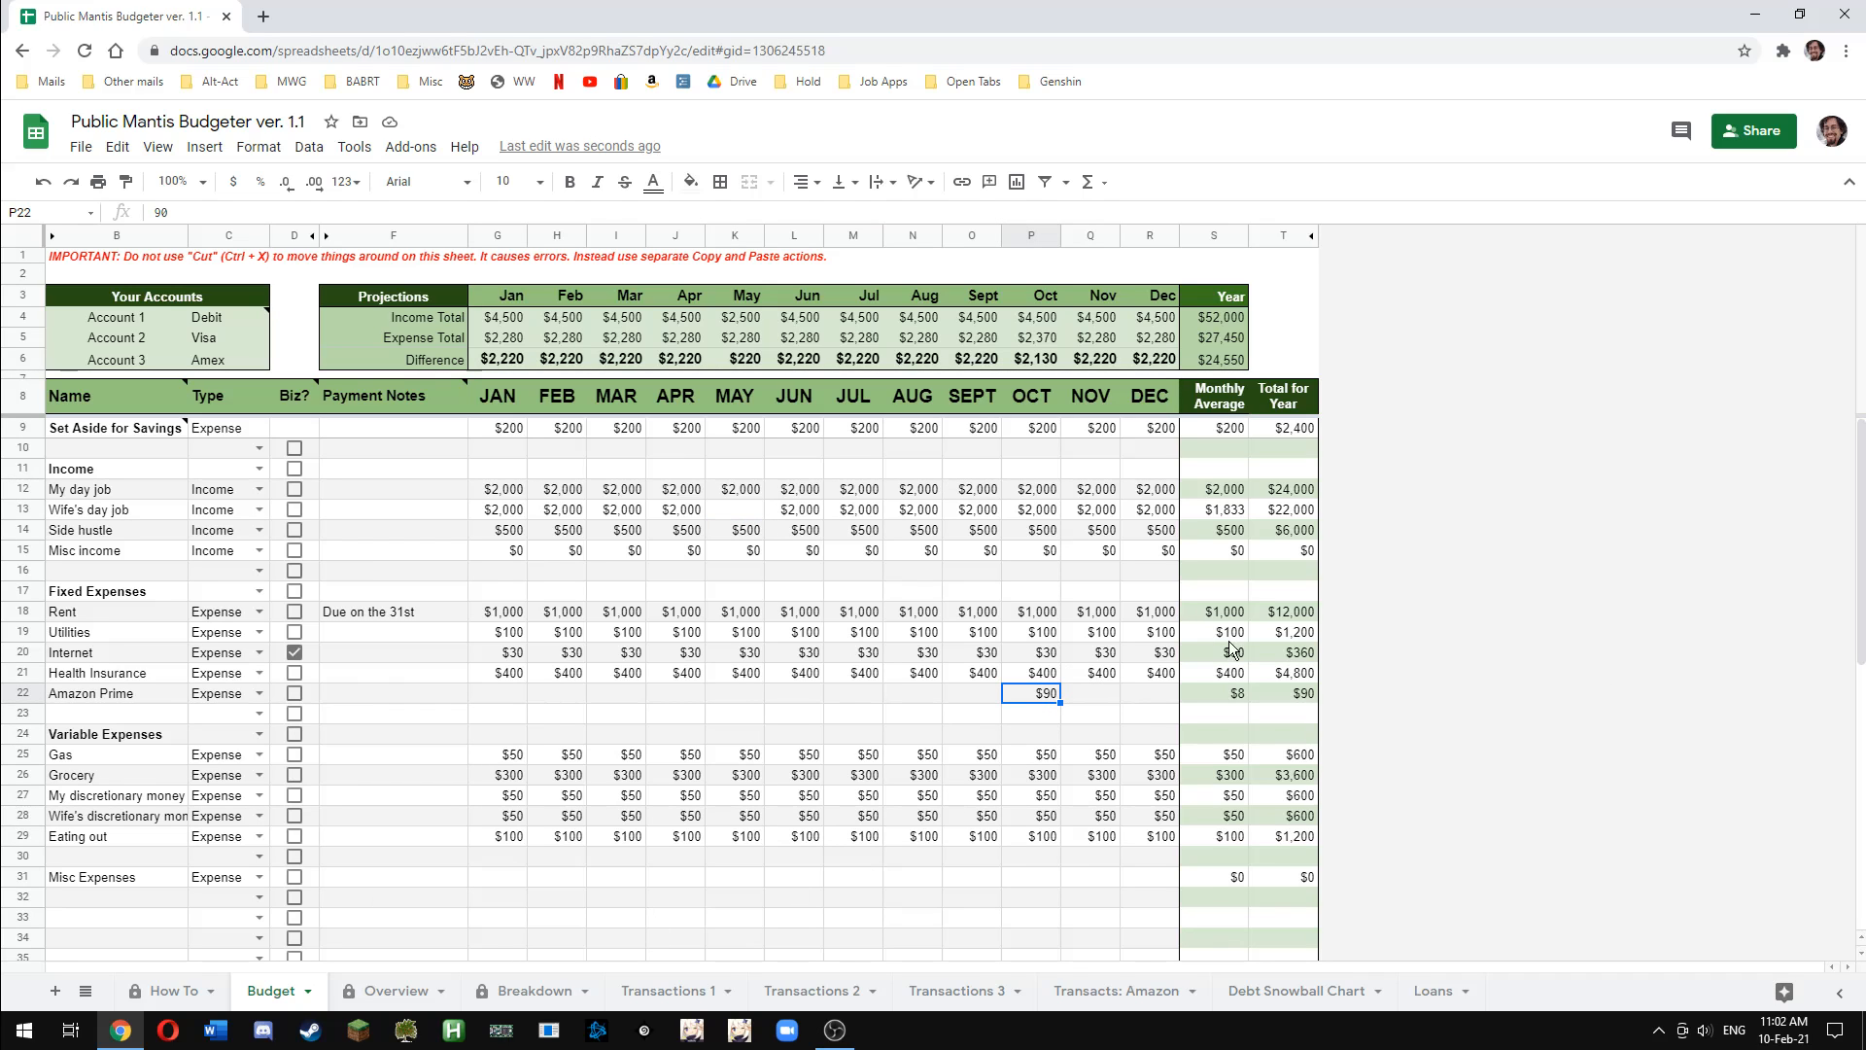
click(170, 991)
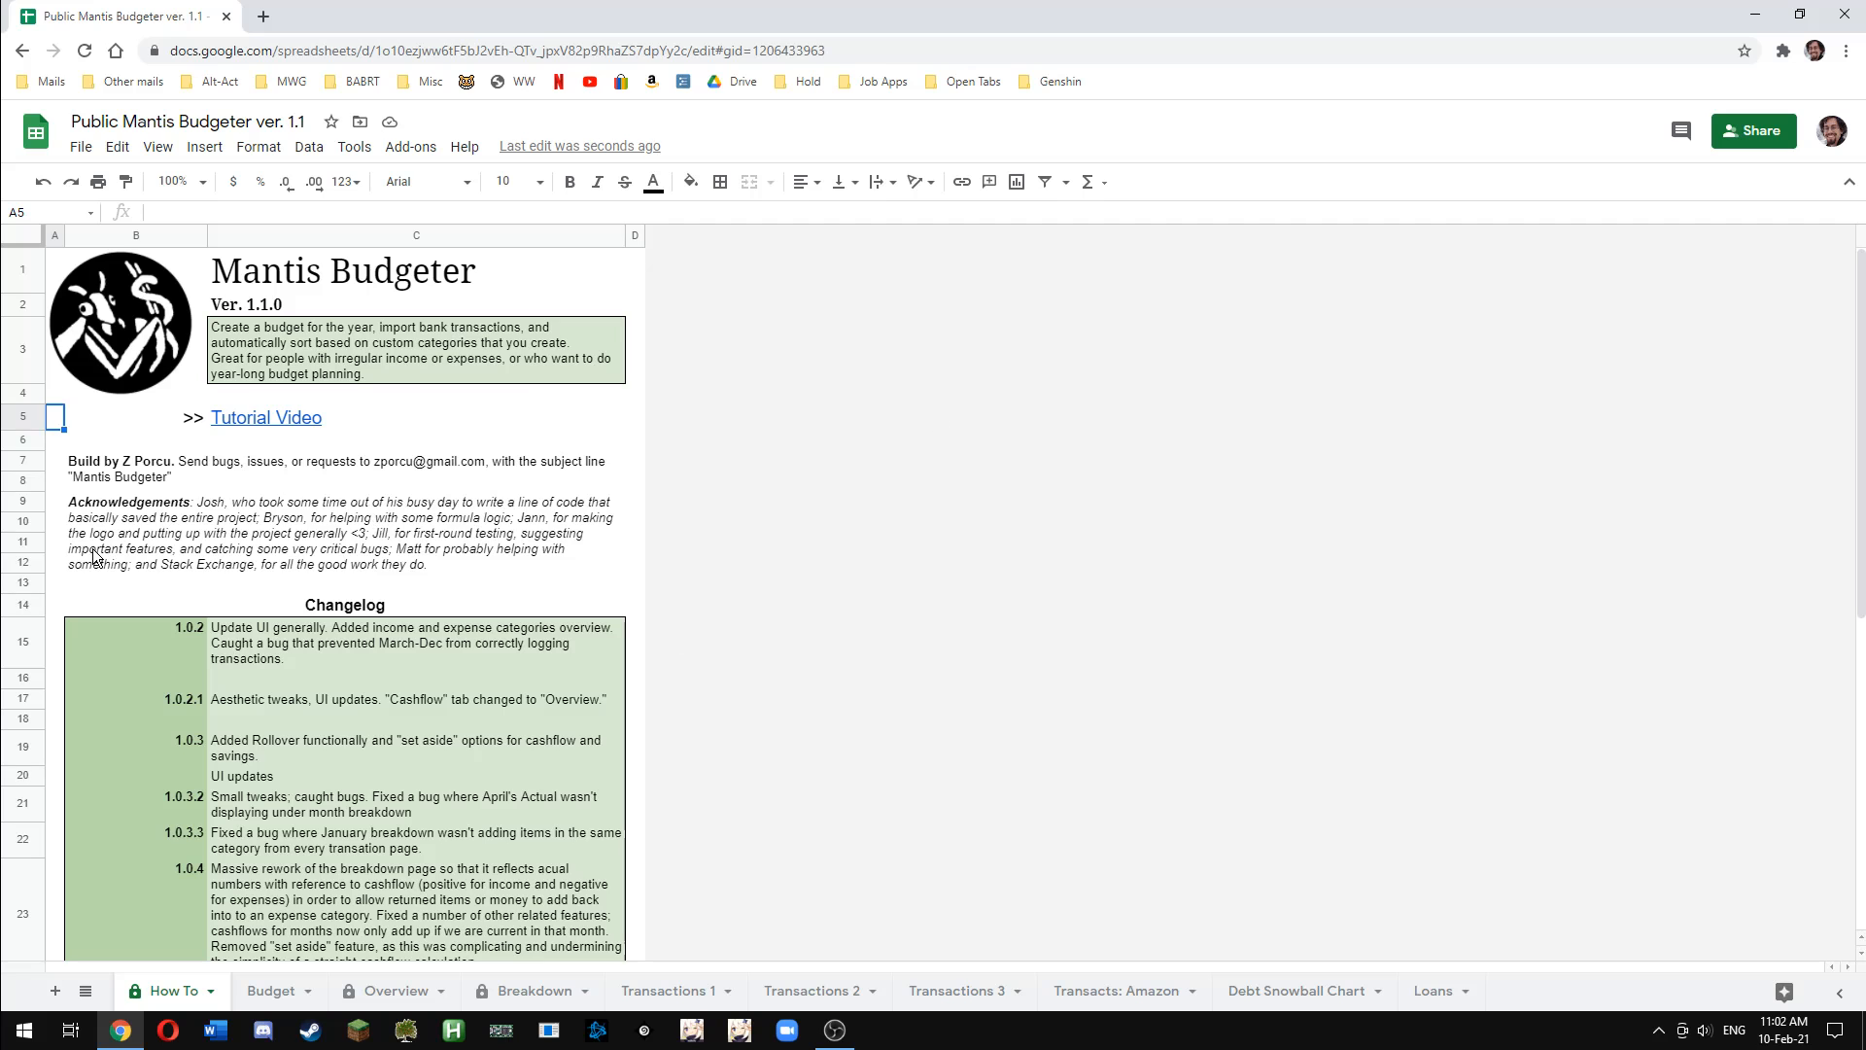
click(459, 515)
scroll(587, 649, down, 4)
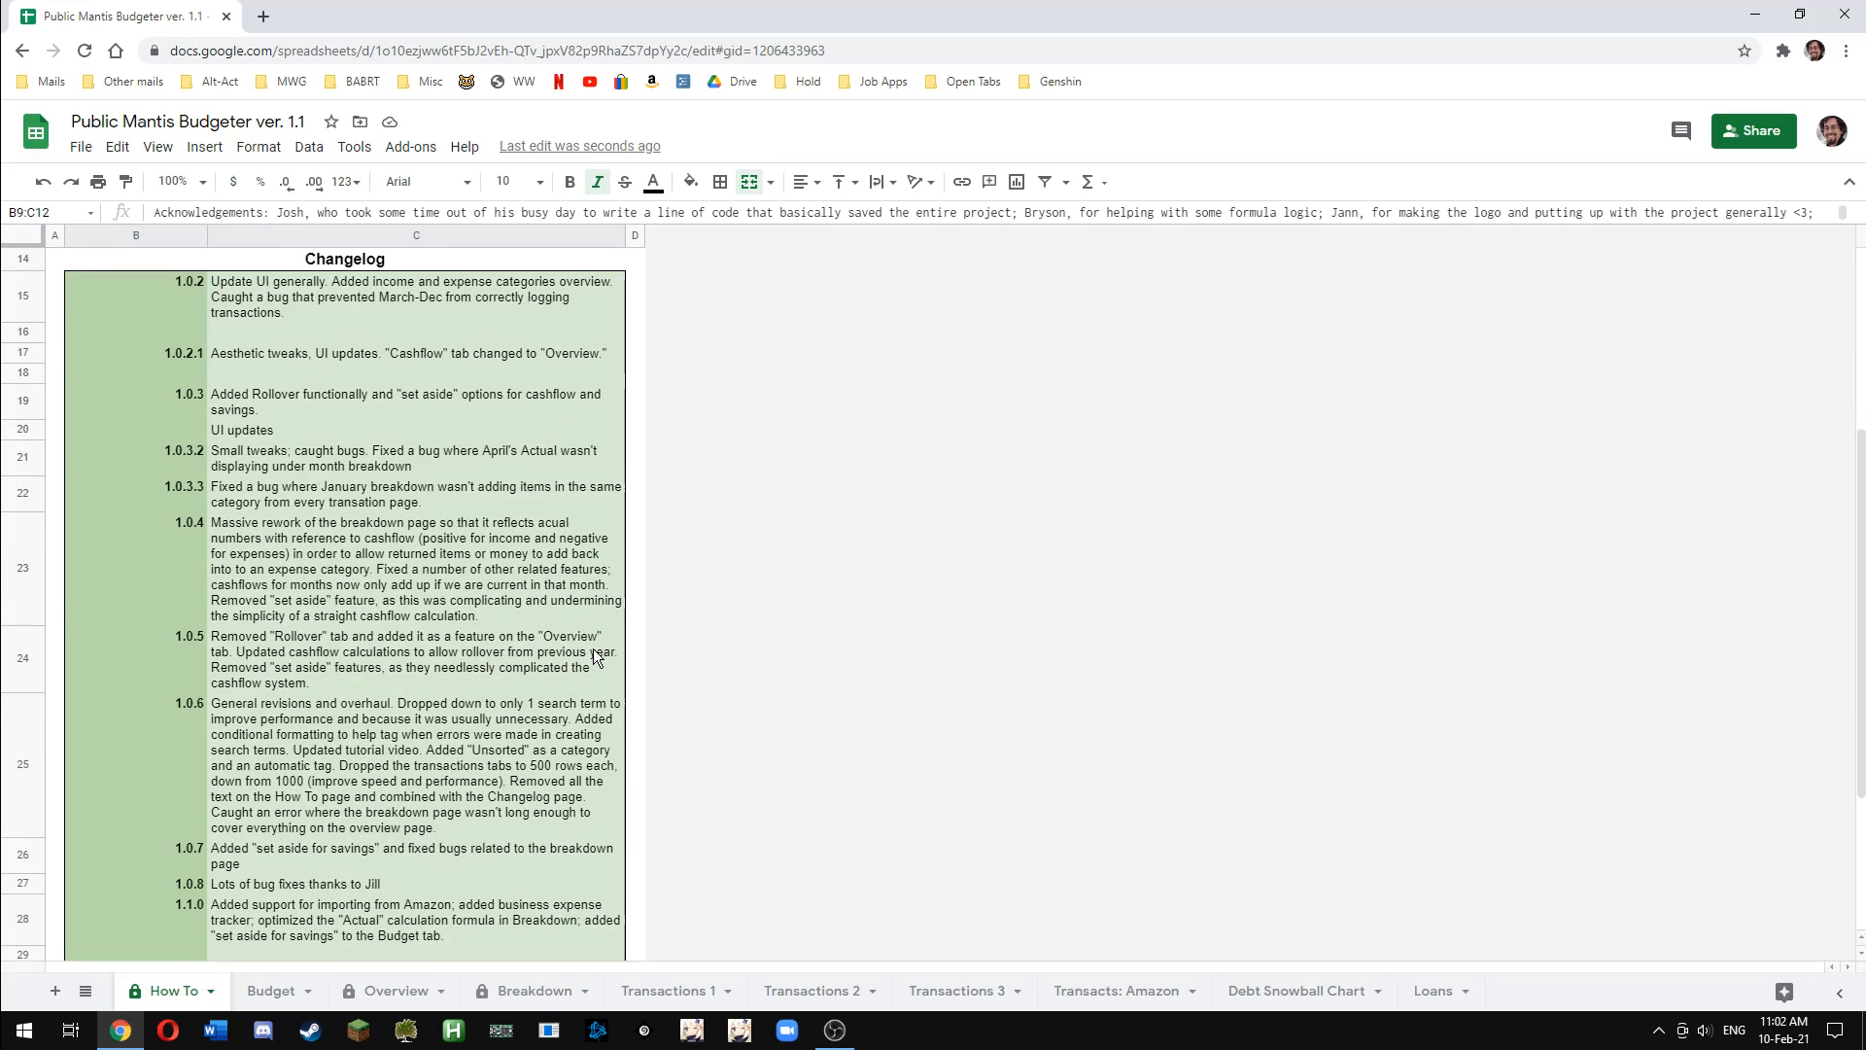
Review the introduction at the start of the How To sheet and the transactions and reconciliation in the Amazon sheet
scroll(599, 649, up, 2)
scroll(600, 649, down, 1)
scroll(601, 649, up, 3)
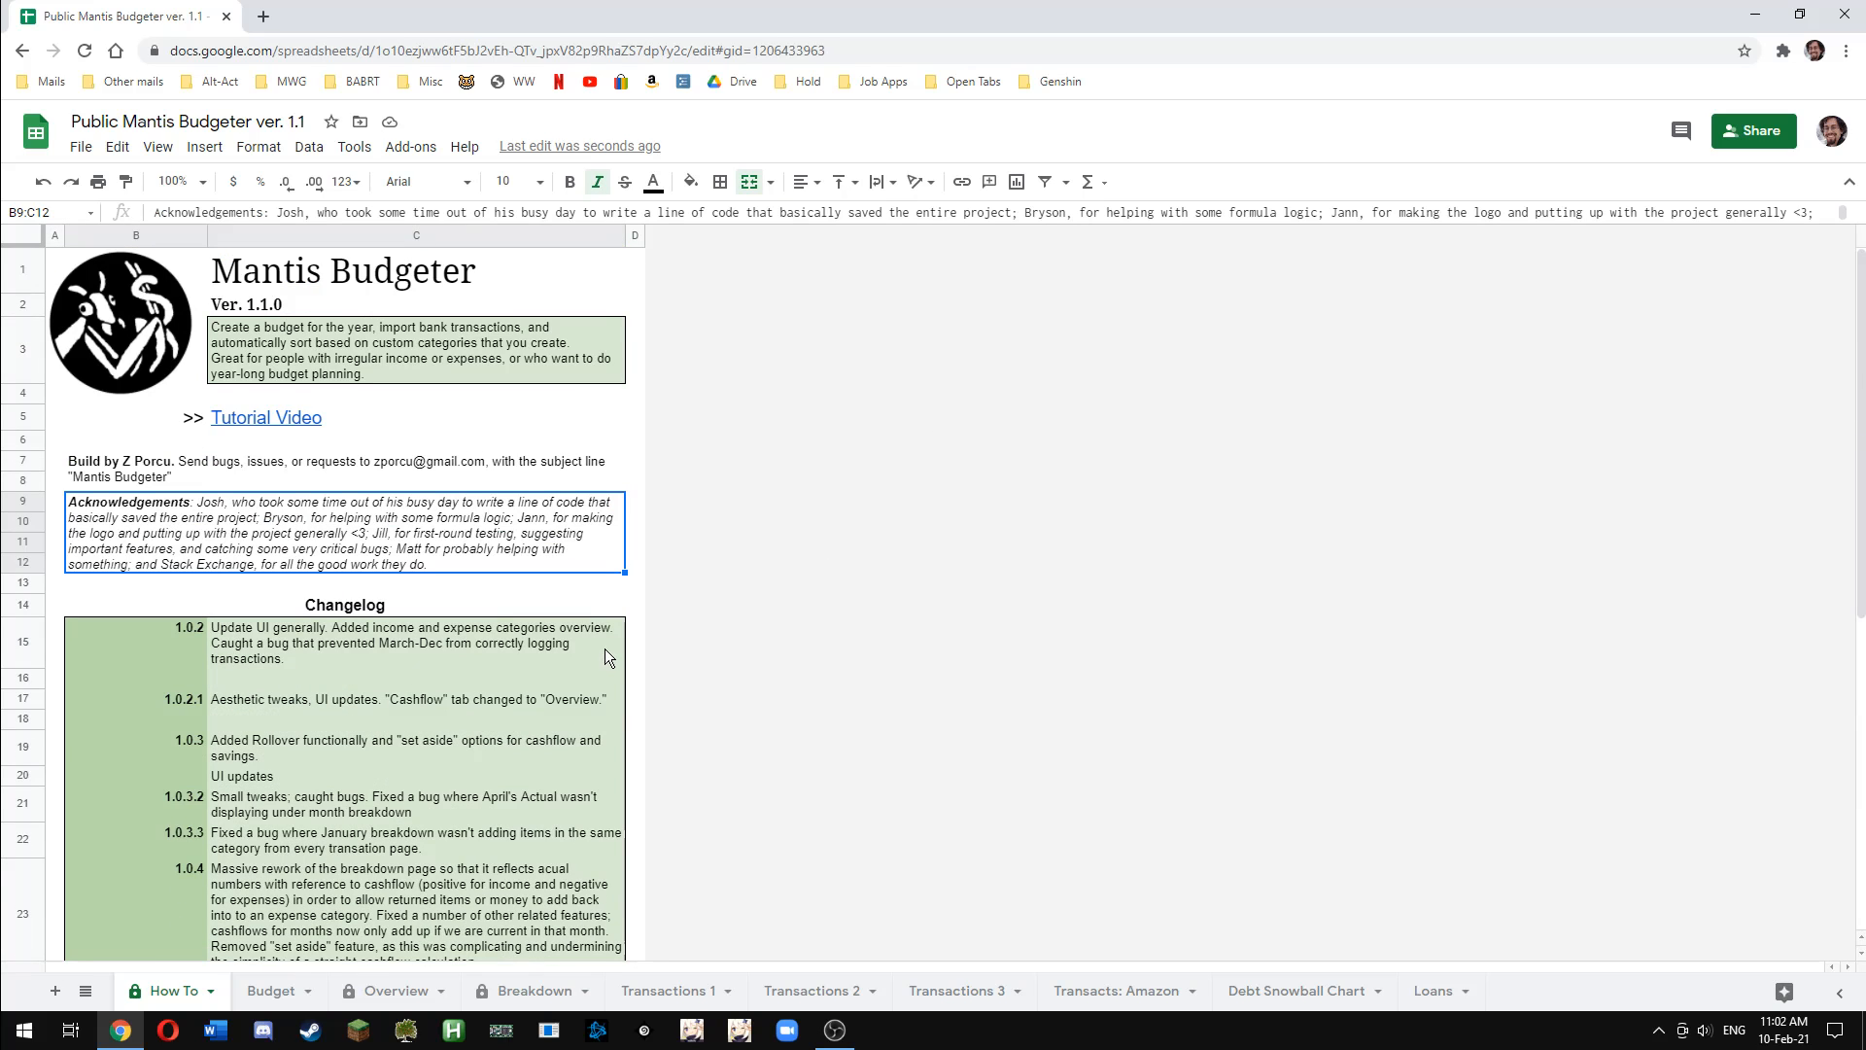
click(1111, 991)
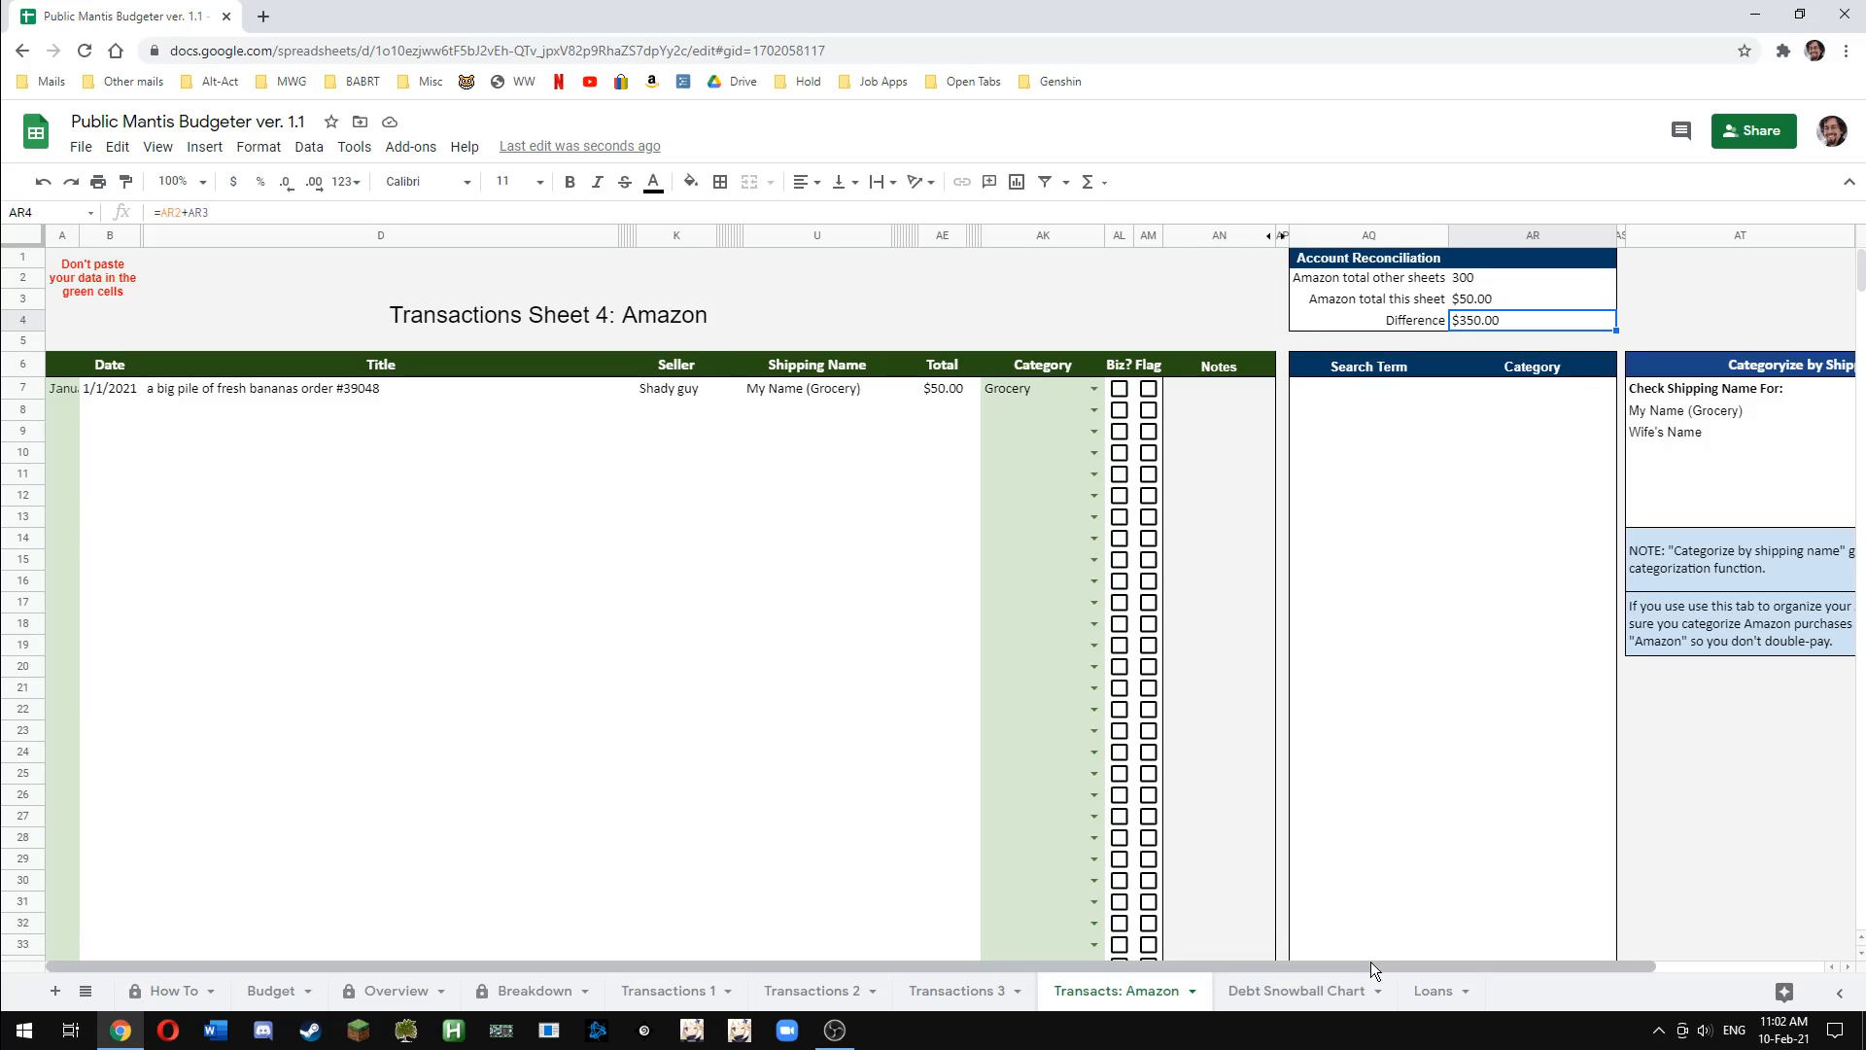
drag(1371, 962, 581, 880)
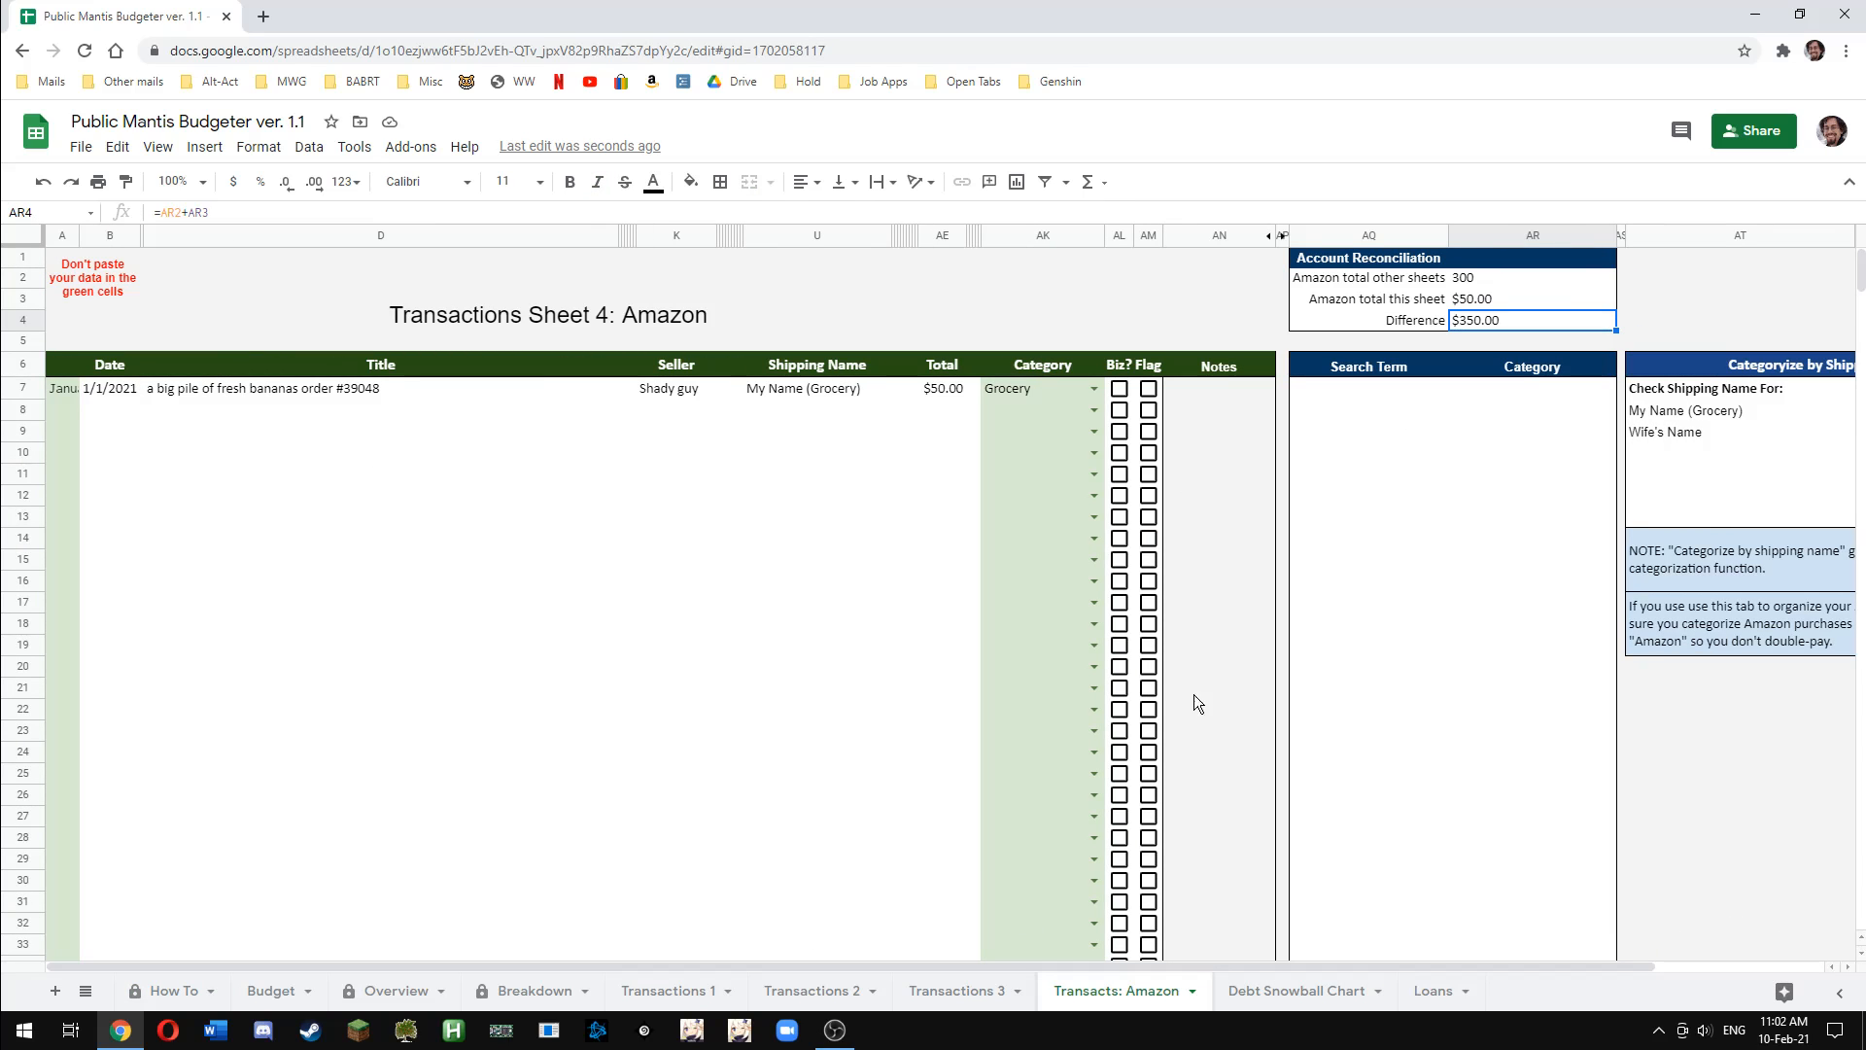
click(688, 757)
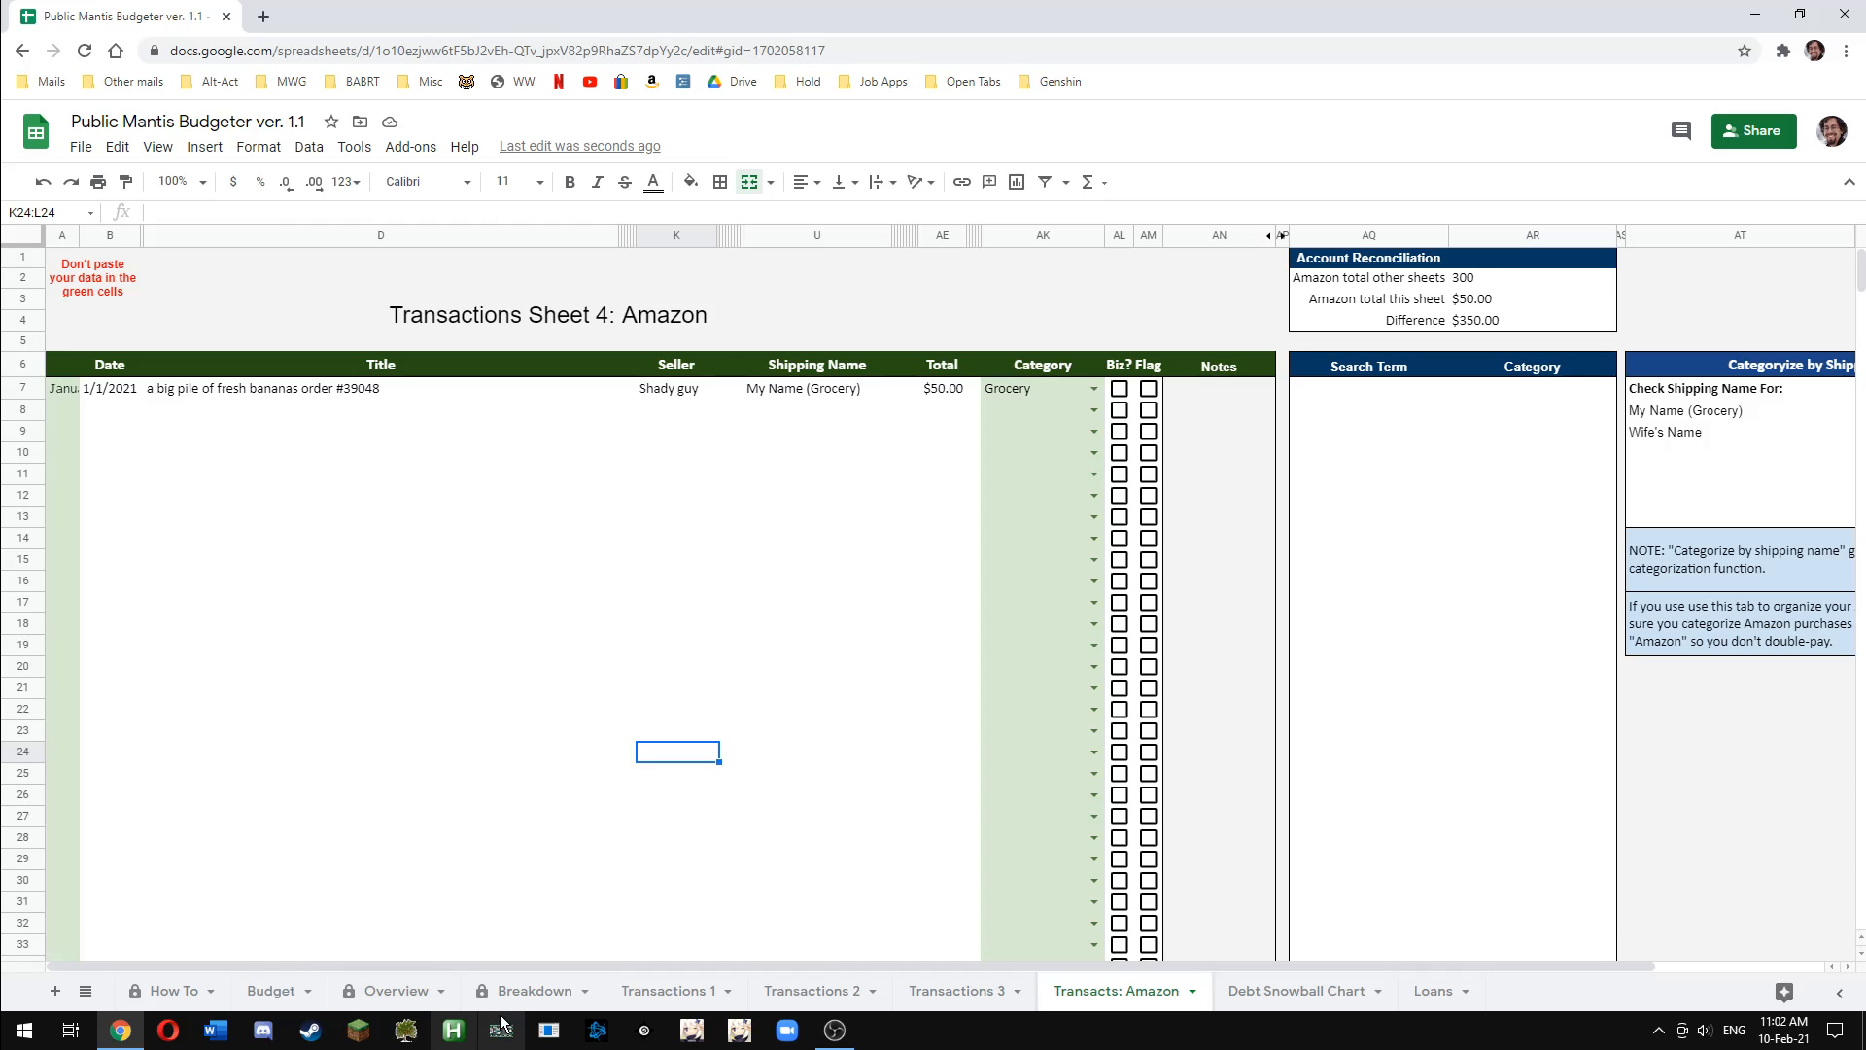
Examine the Month Breakdown amounts, then return through the Budget sheet to the charts and totals in the Year Overview
click(529, 990)
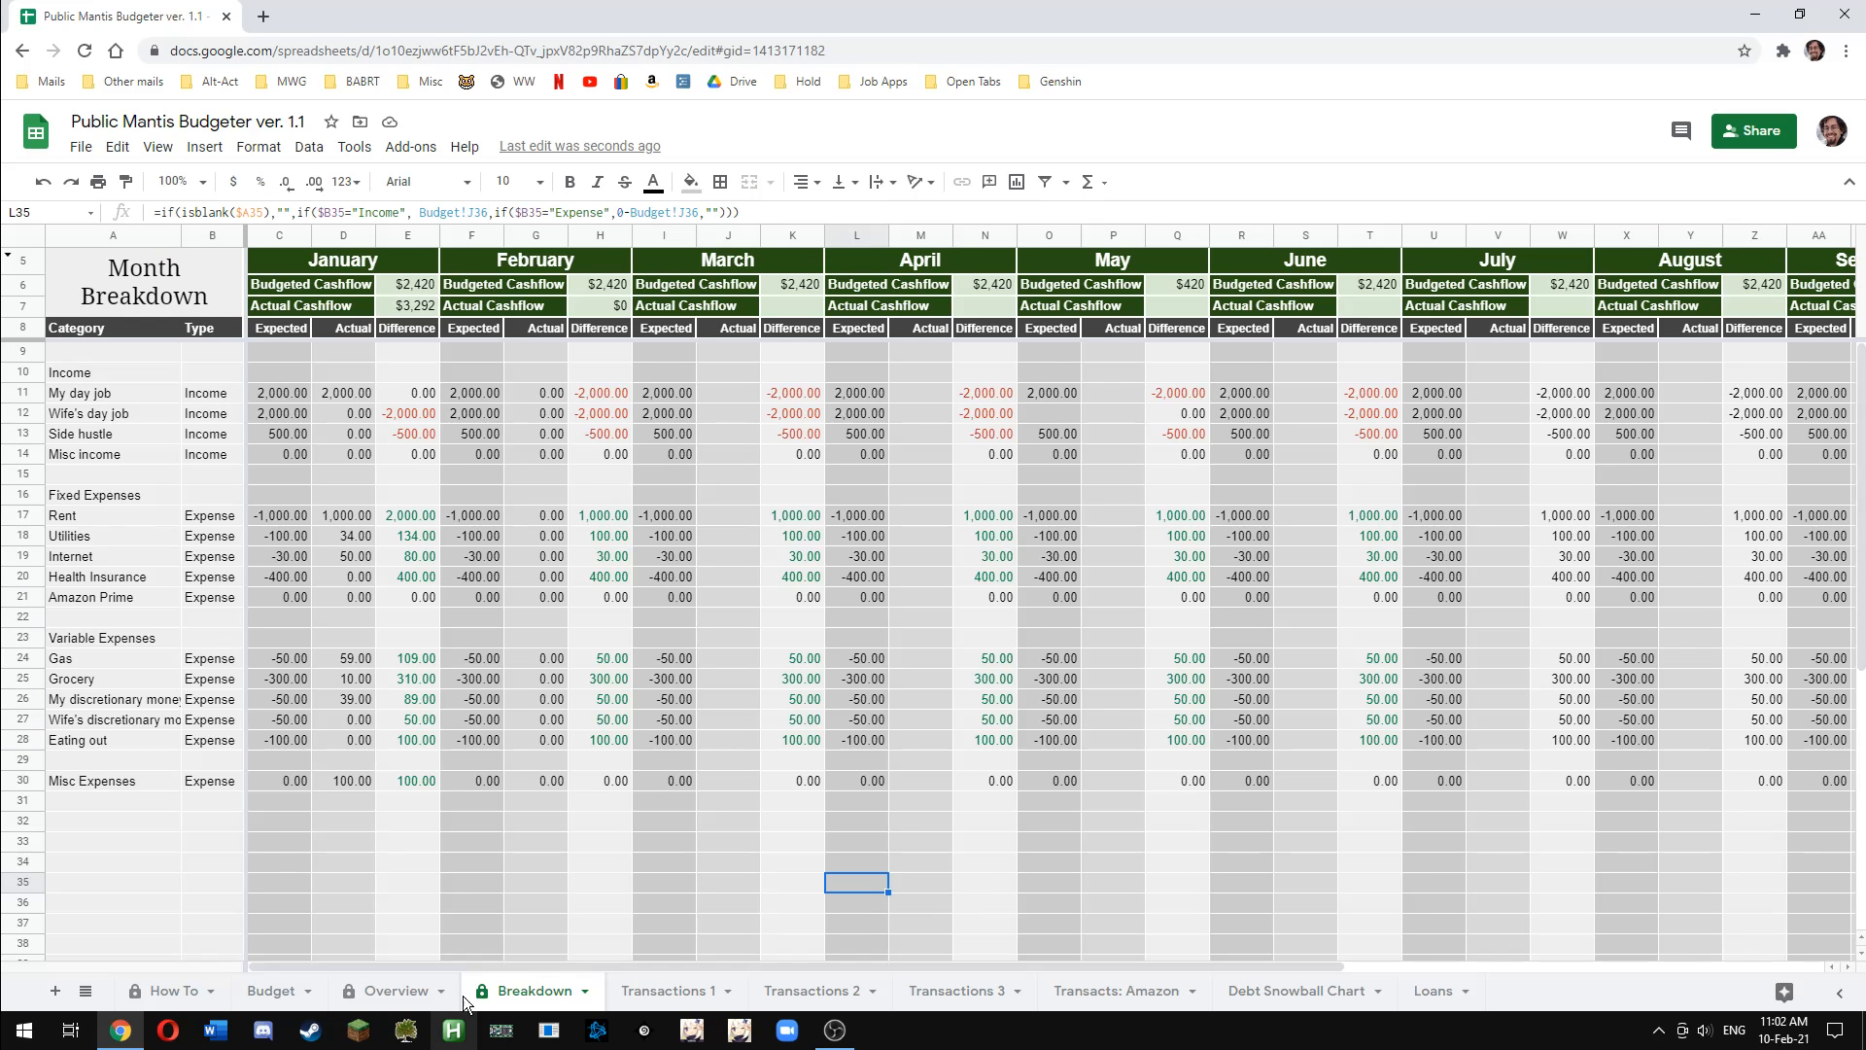
click(404, 990)
click(255, 993)
click(365, 992)
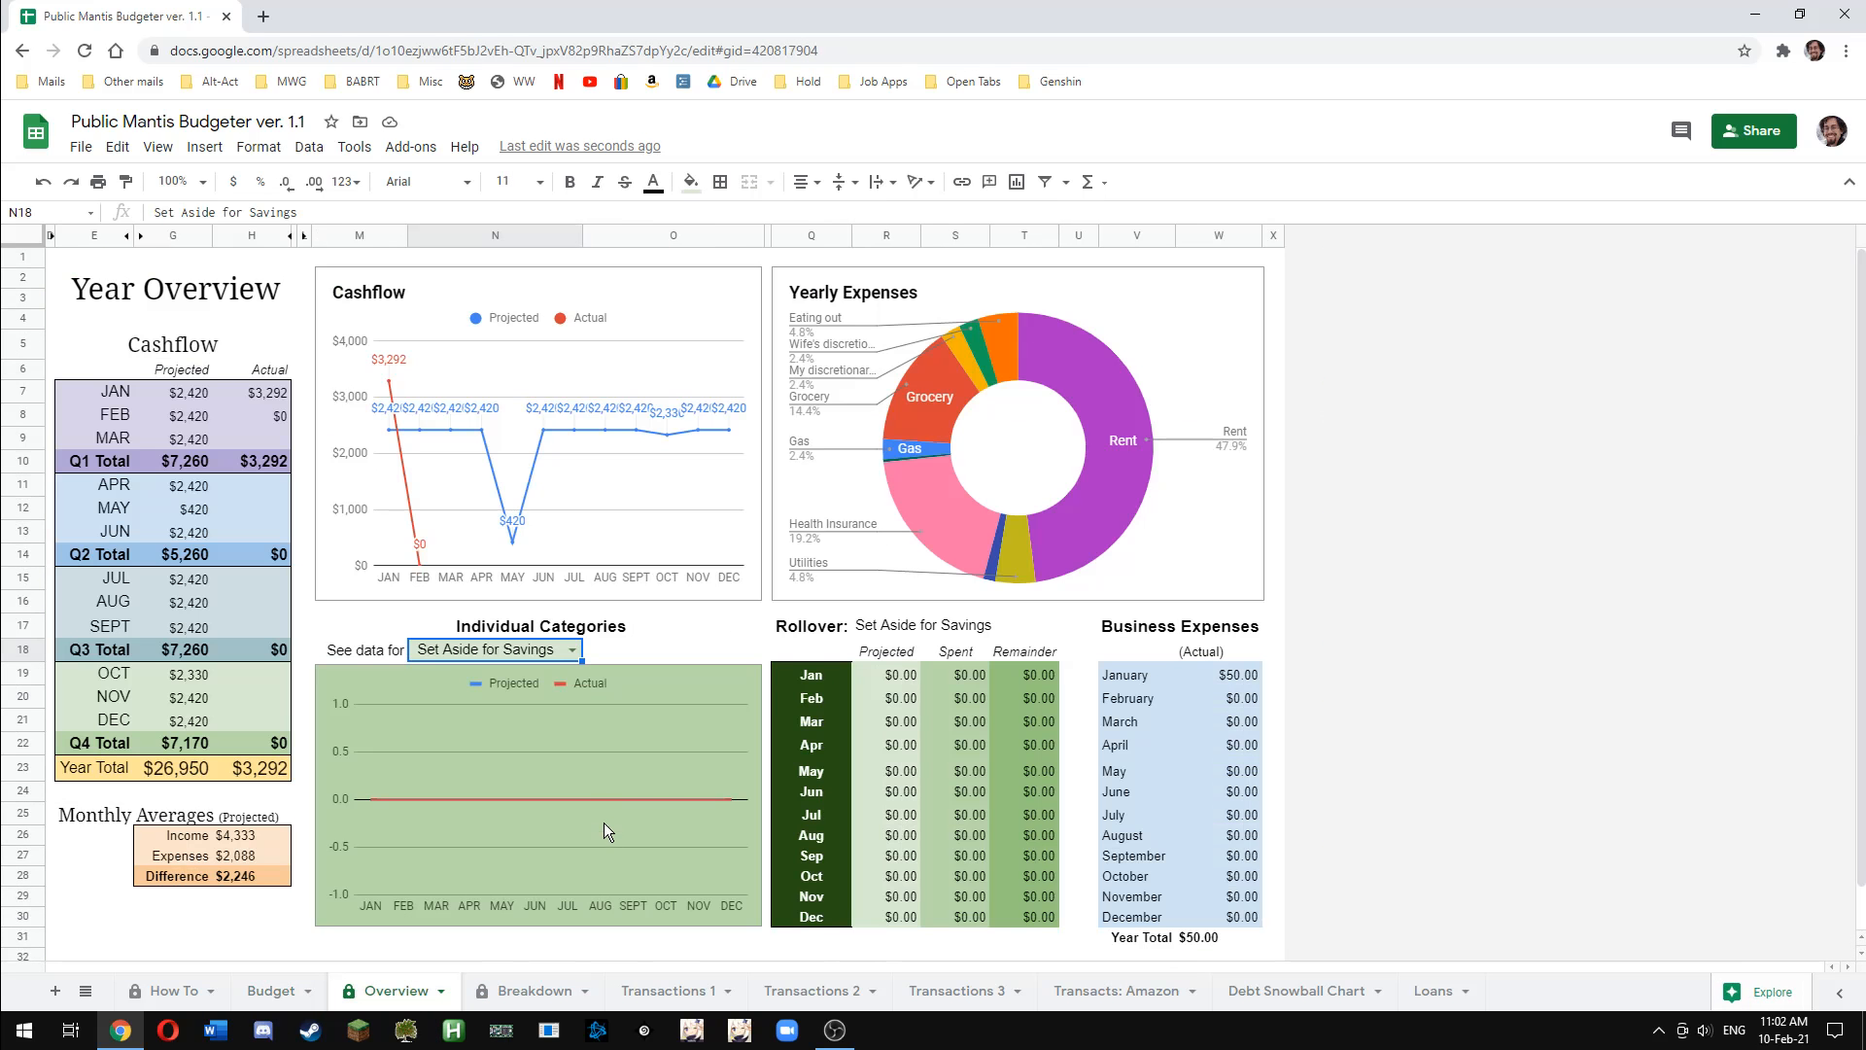